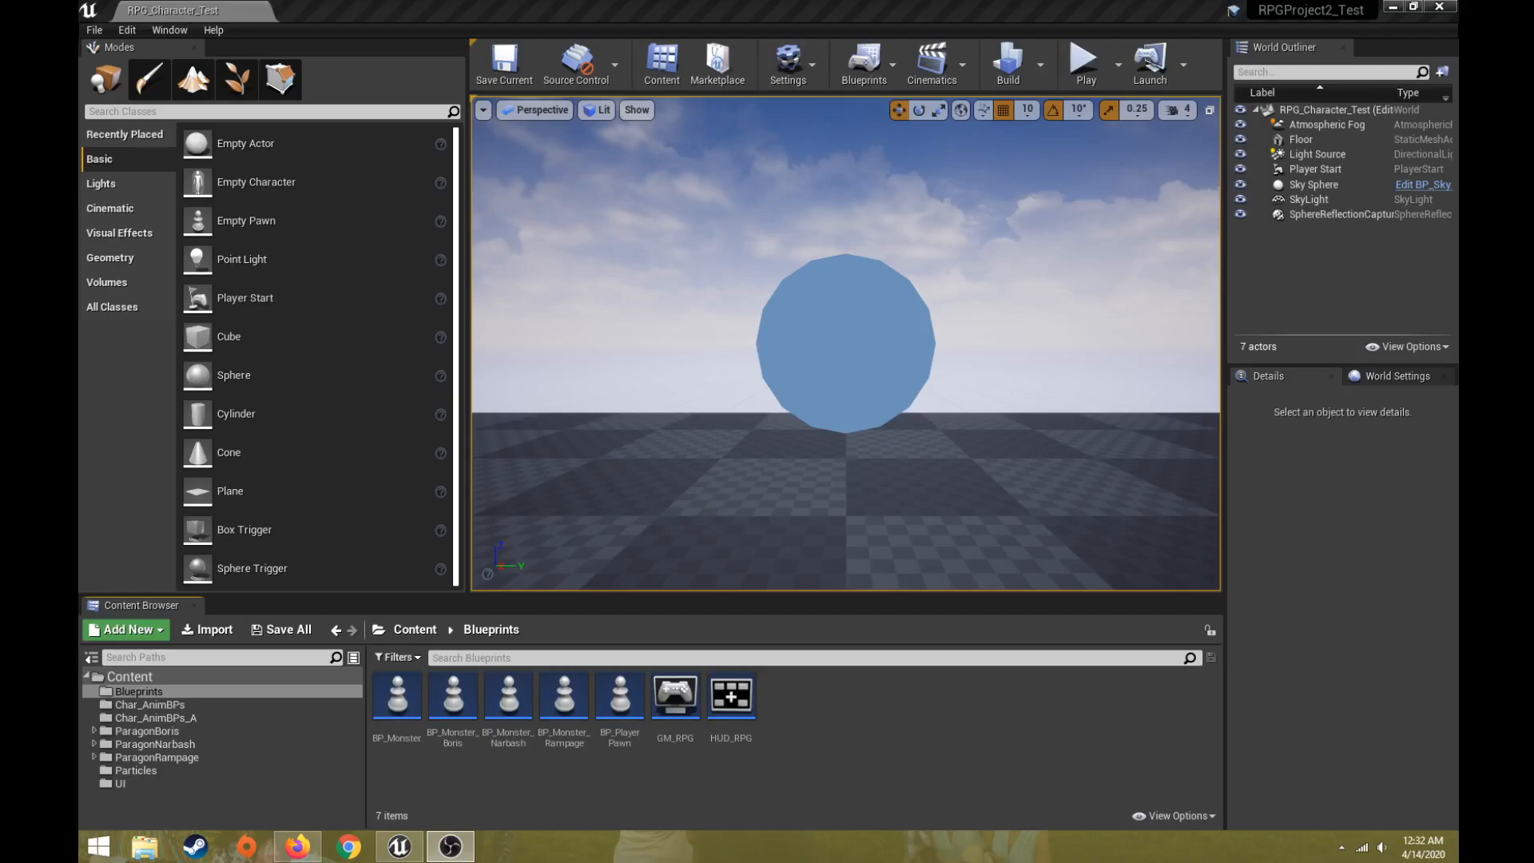
Play-test the battle against Boris with five attacks and one heal, ending the play session
left_click(992, 16)
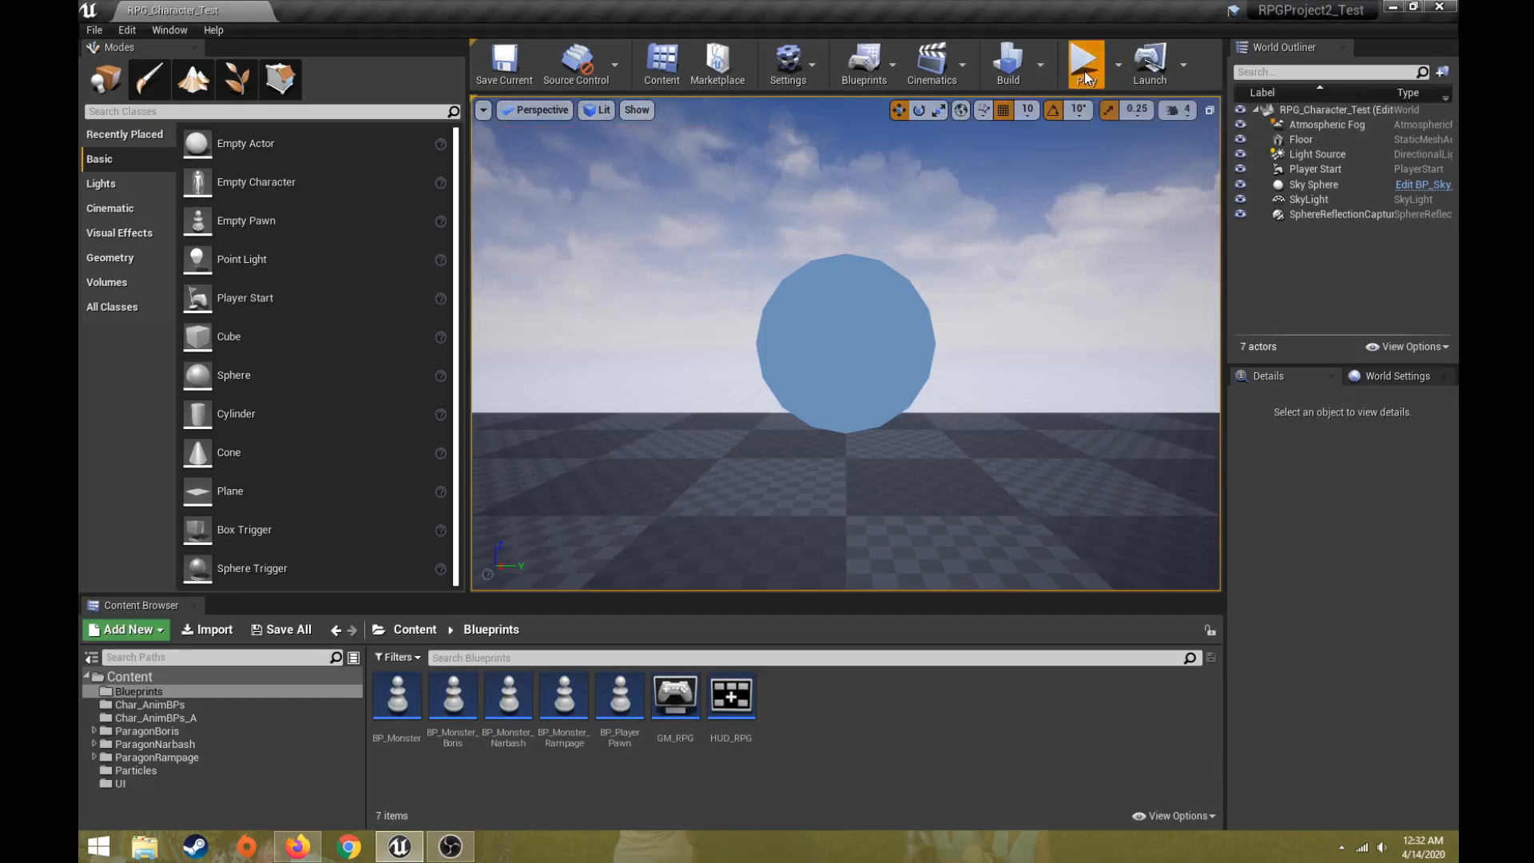
left_click(1085, 70)
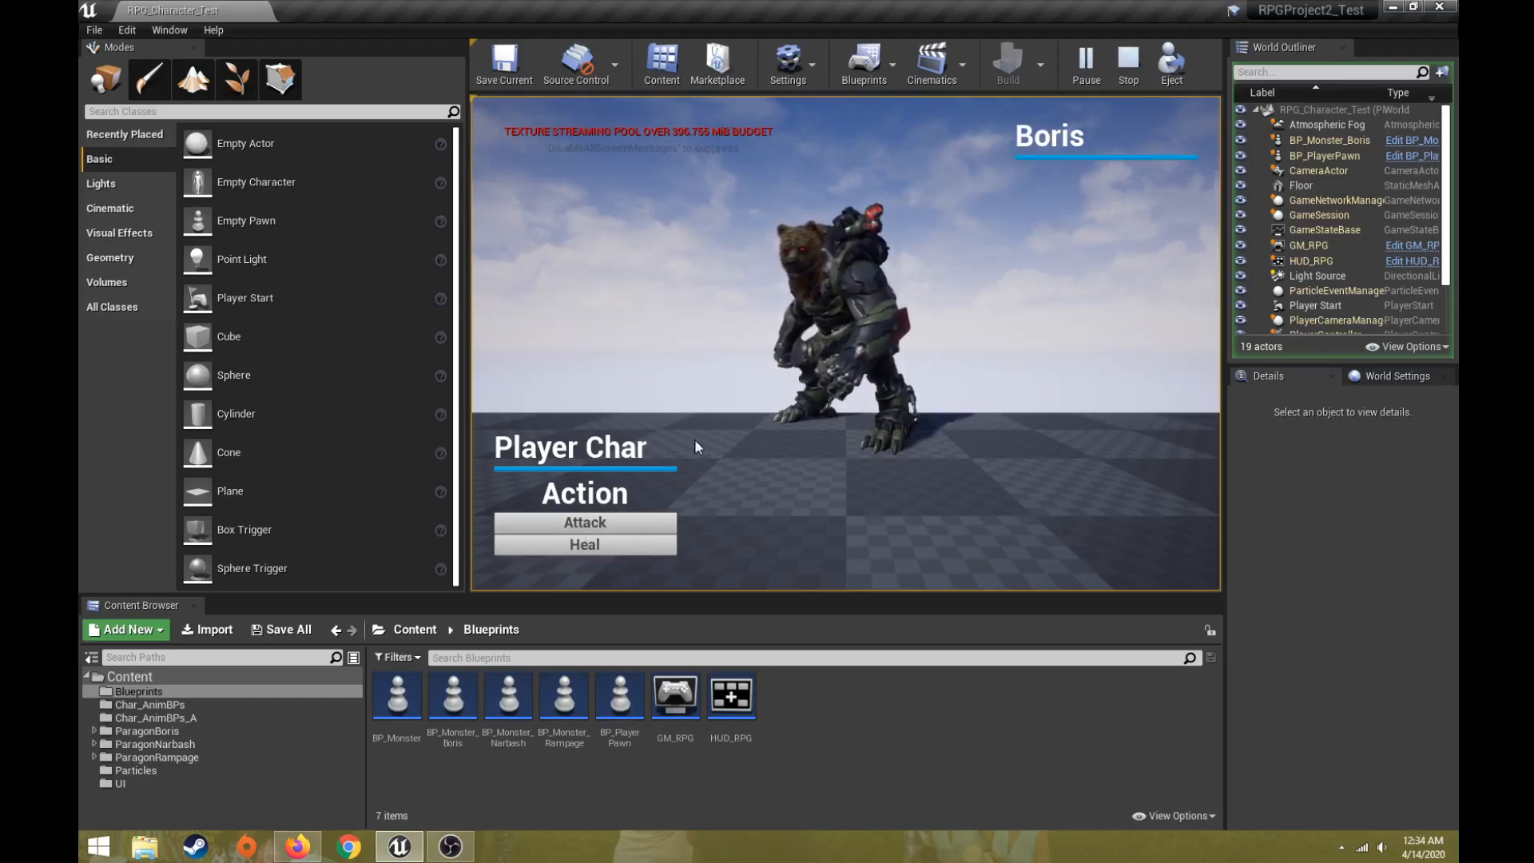
left_click(582, 523)
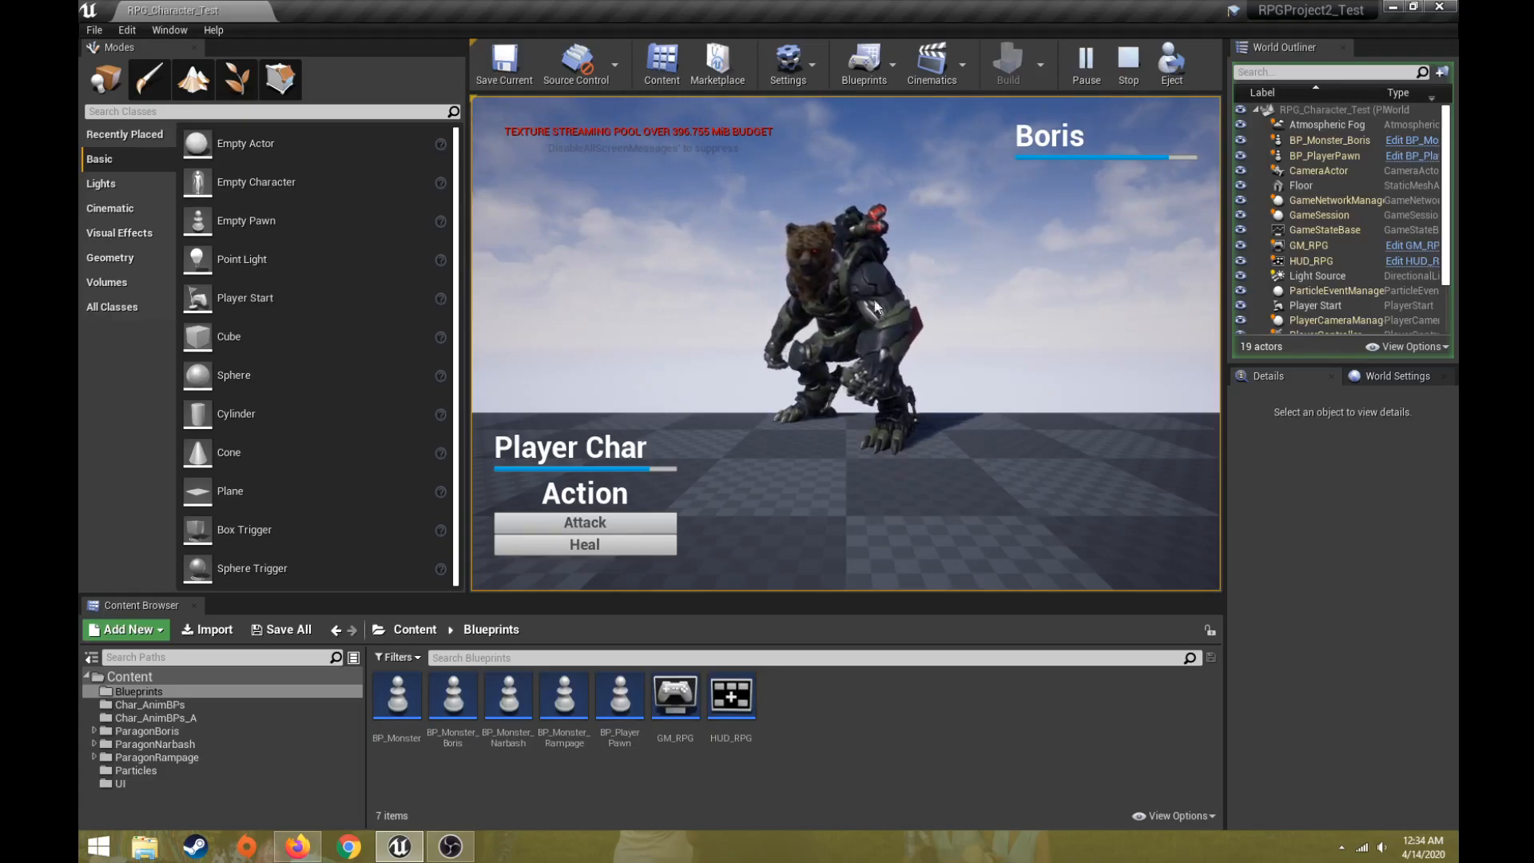
left_click(621, 519)
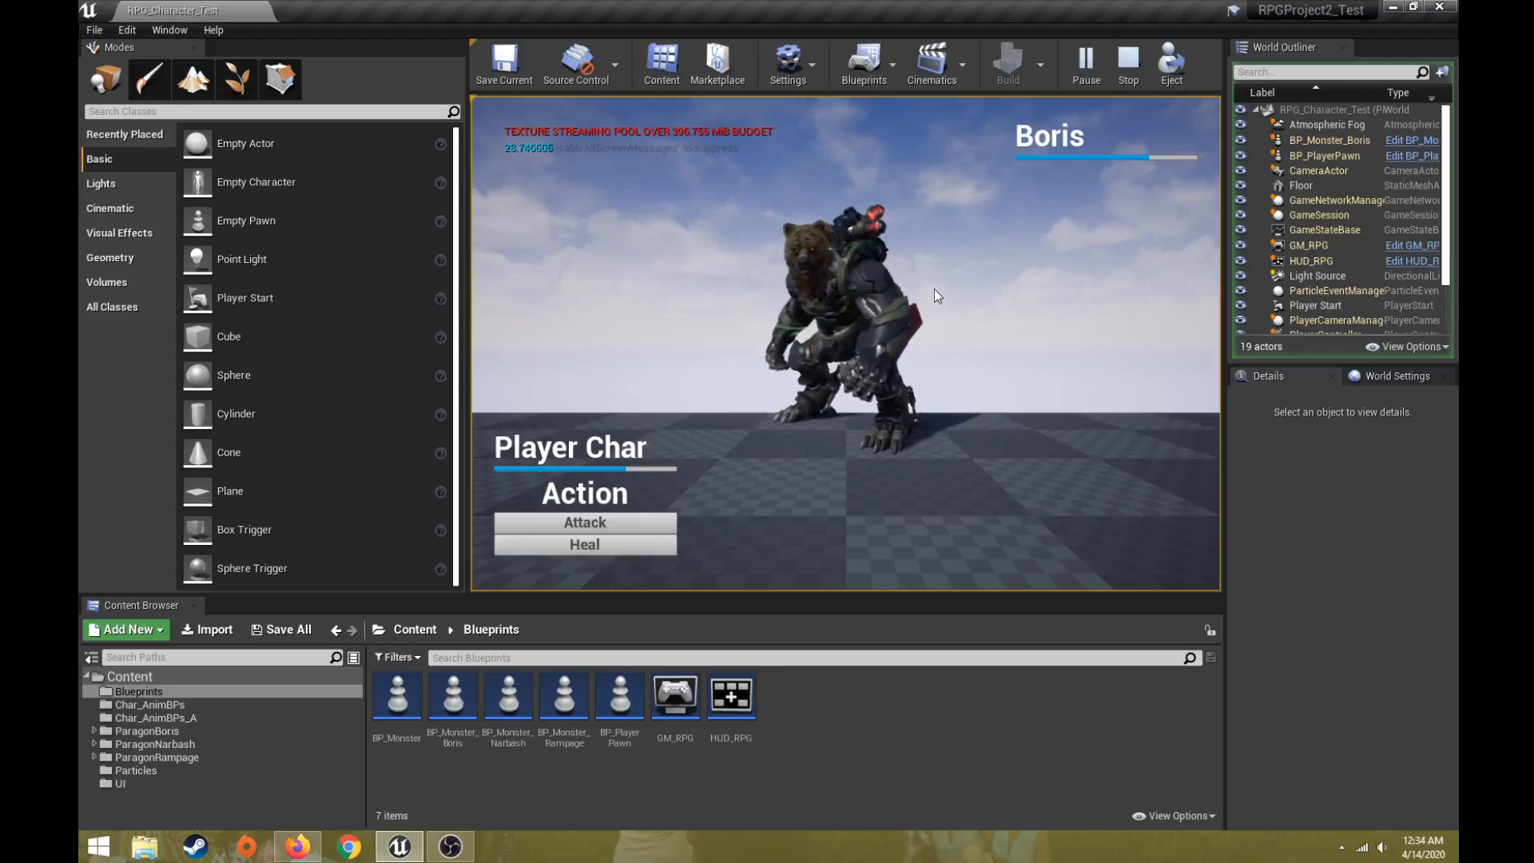
left_click(611, 523)
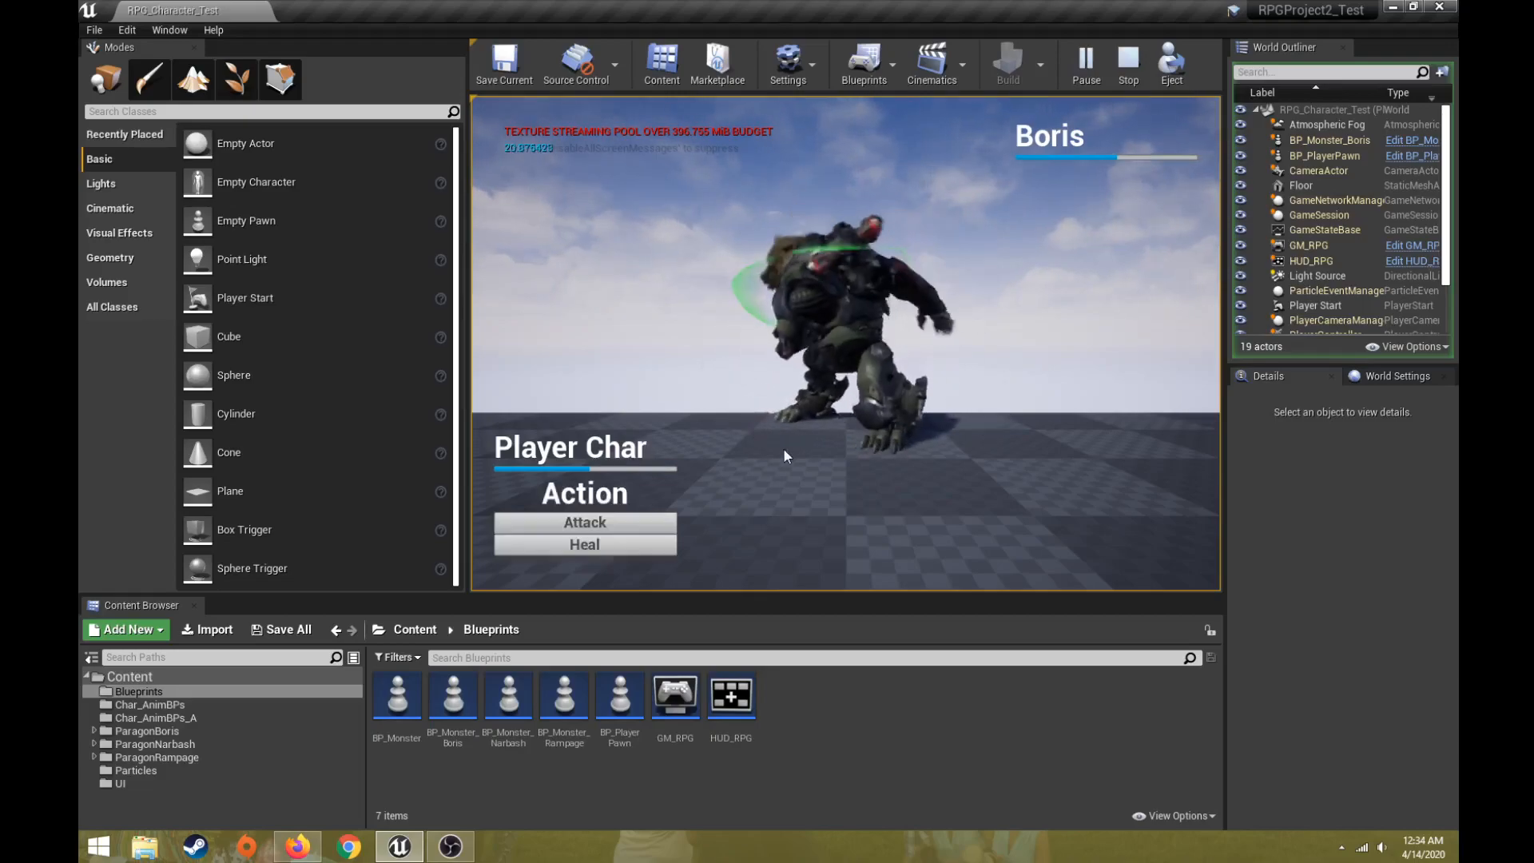
left_click(595, 522)
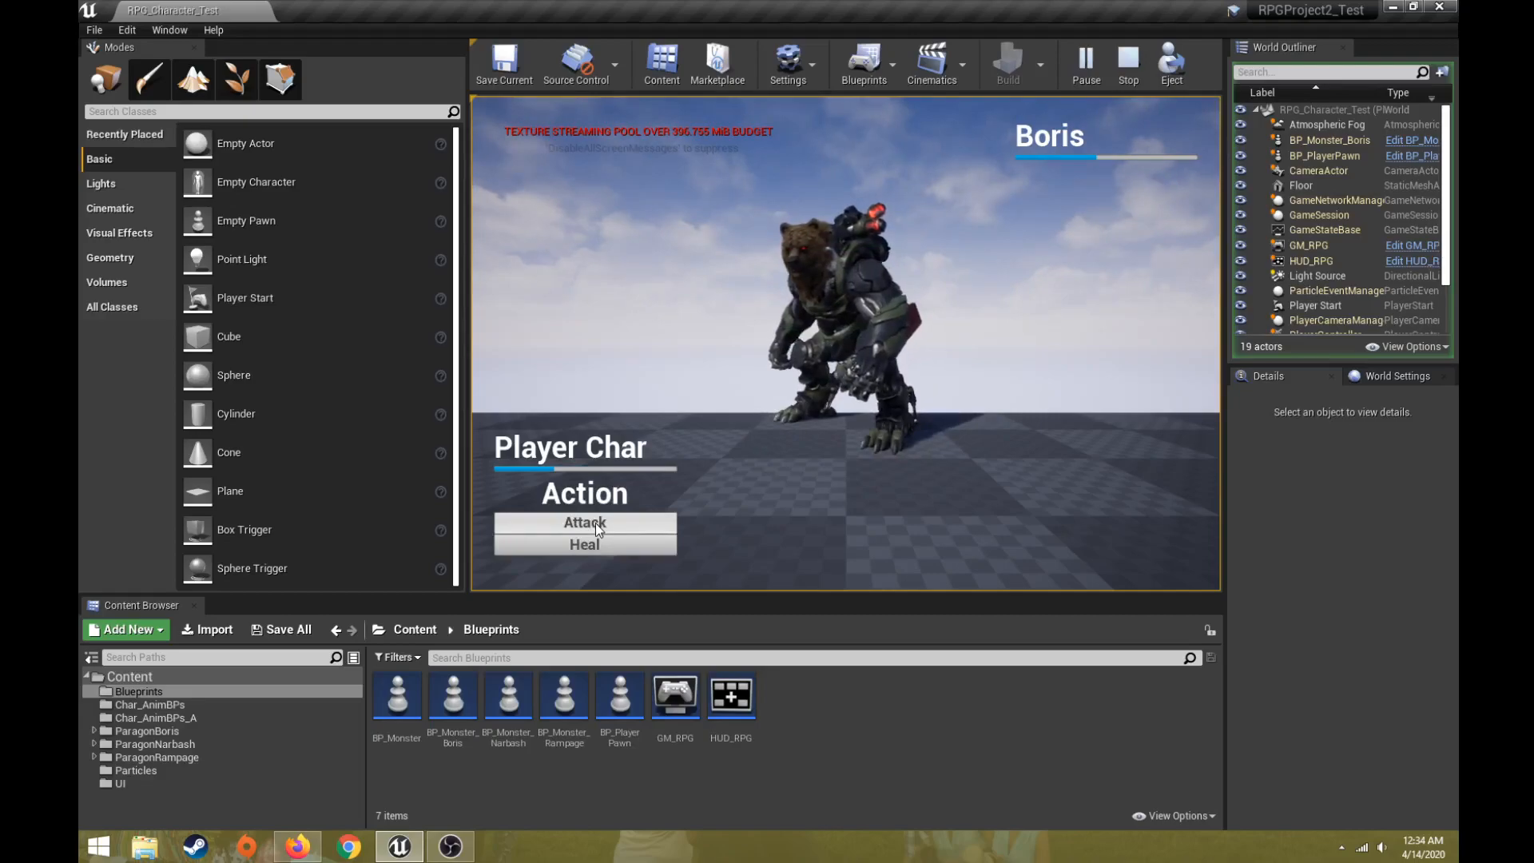
left_click(596, 523)
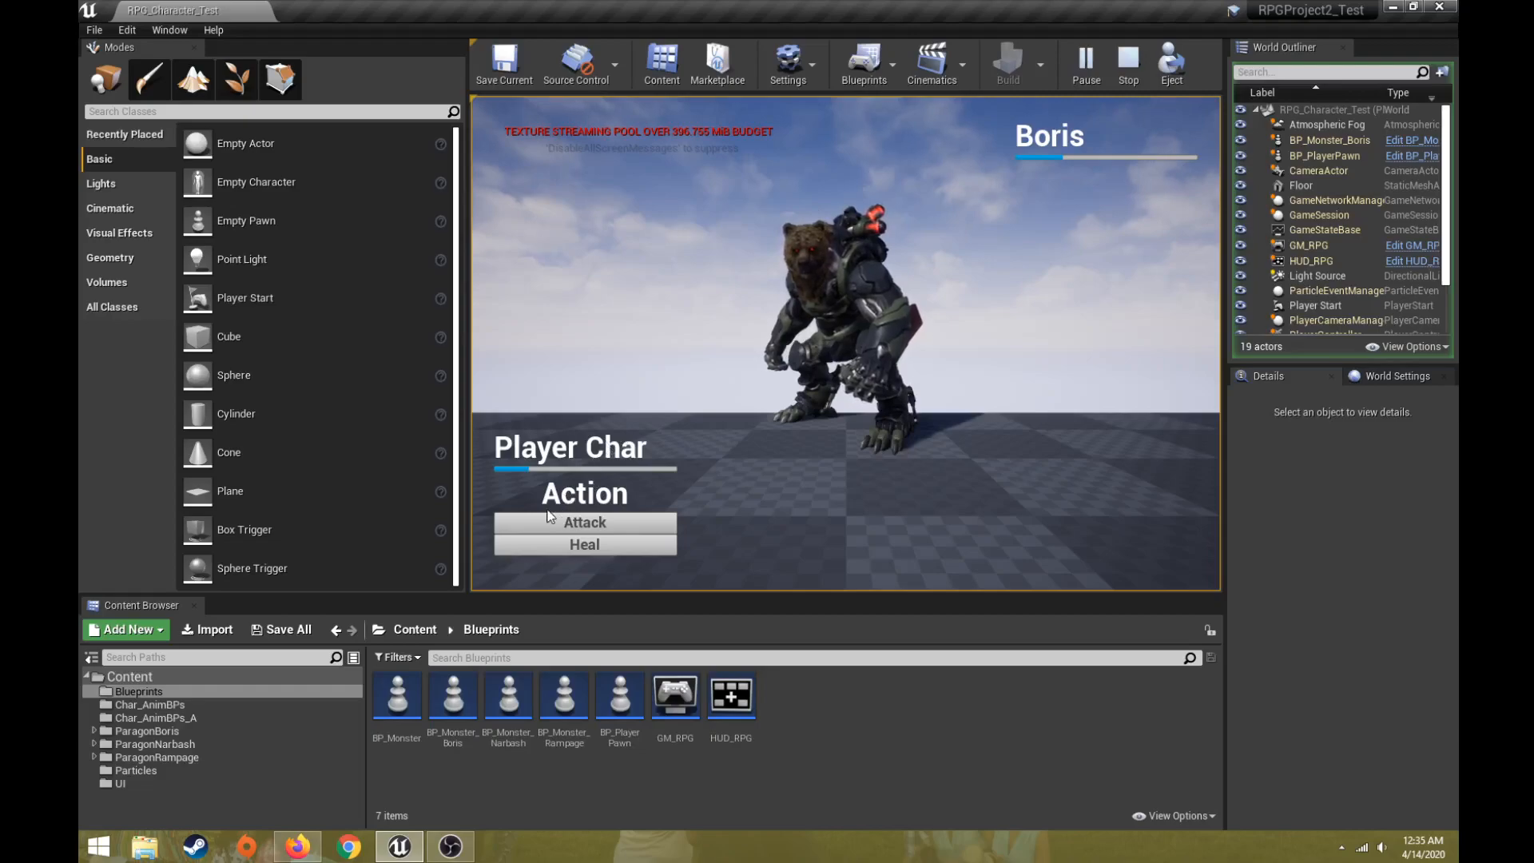
left_click(591, 549)
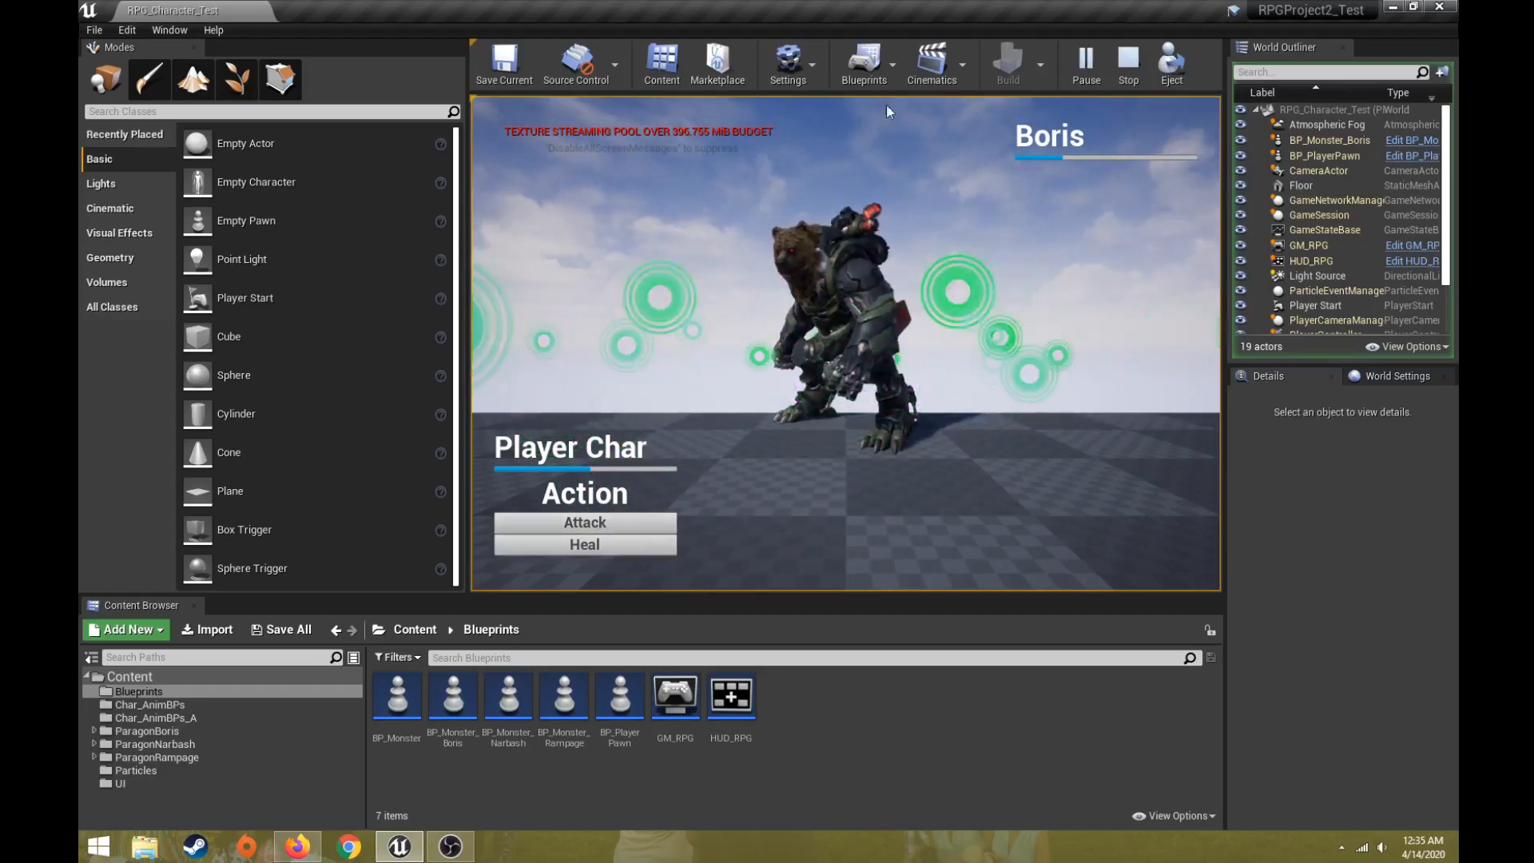
left_click(1128, 66)
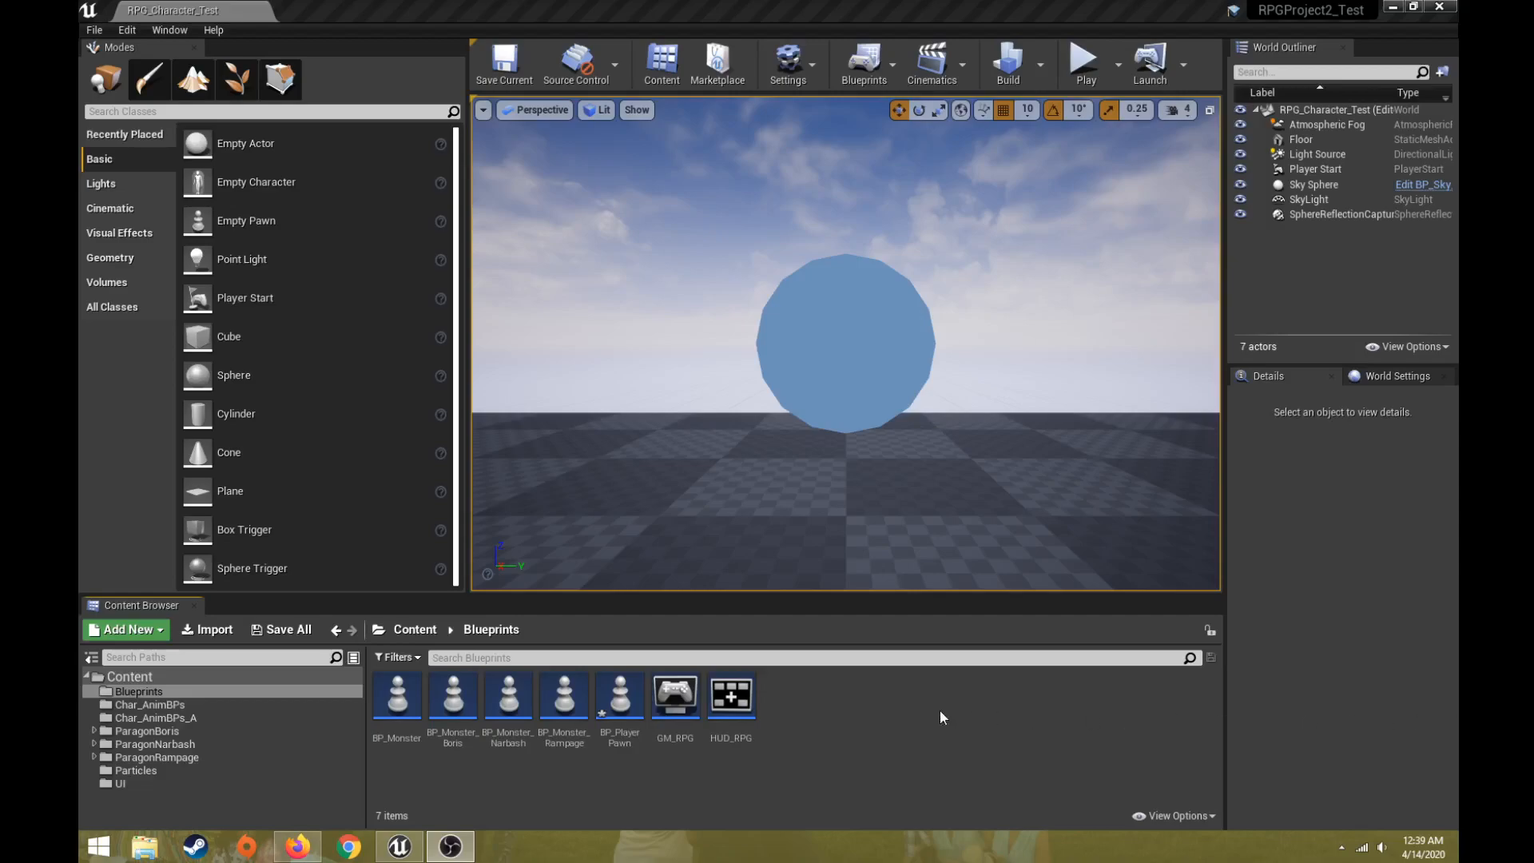
Open the M_Smoke material from the Particles folder and examine its Particle Color, SphereMask and TexCoord nodes on a cube preview
left_click(127, 770)
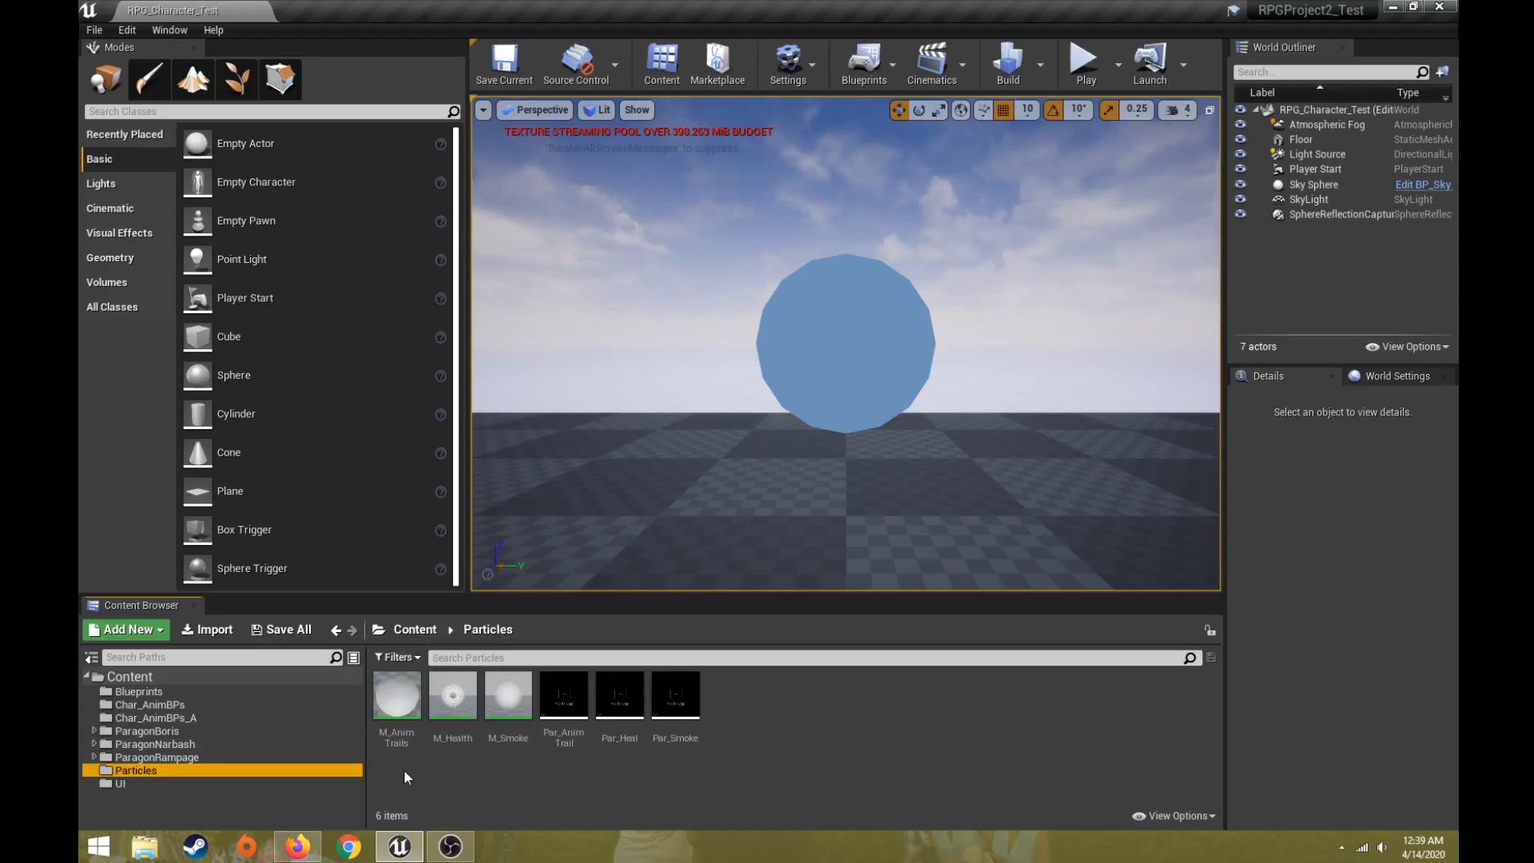
left_click(390, 792)
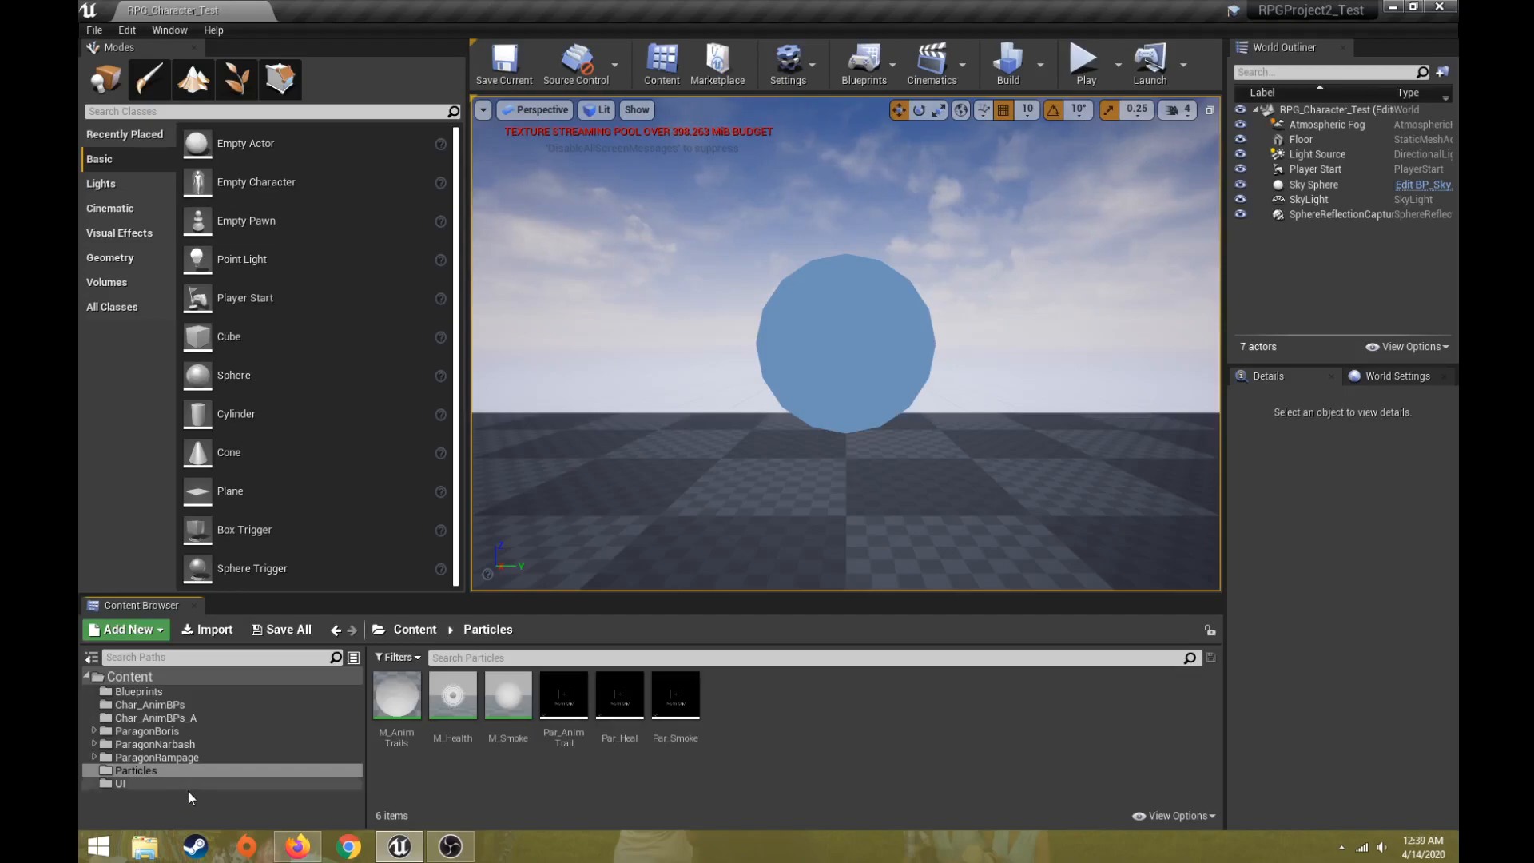
mouse_move(508, 695)
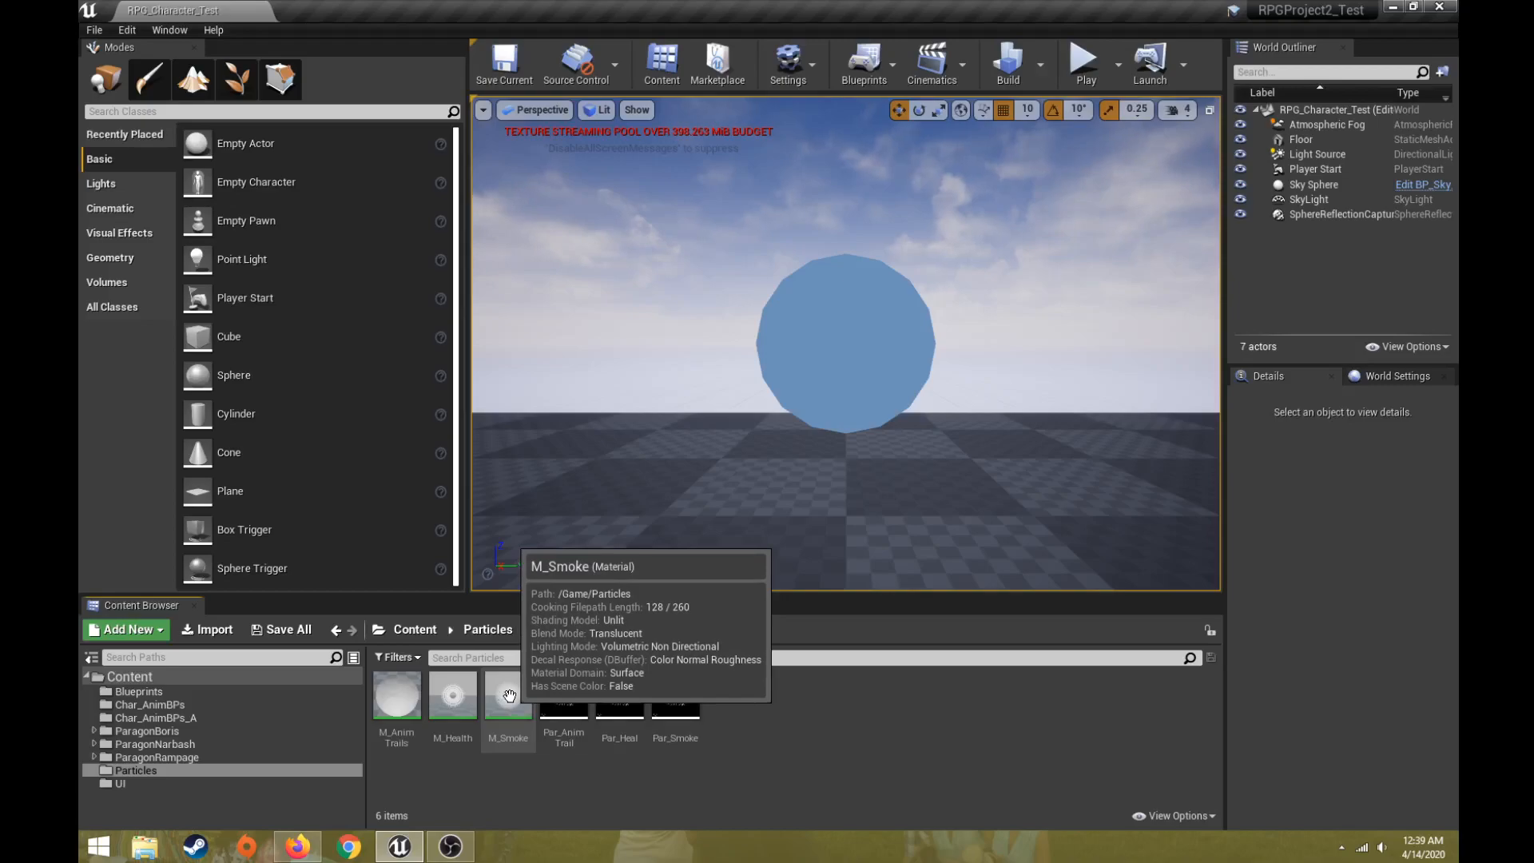
double_click(509, 695)
right_click_drag(582, 416, 761, 278)
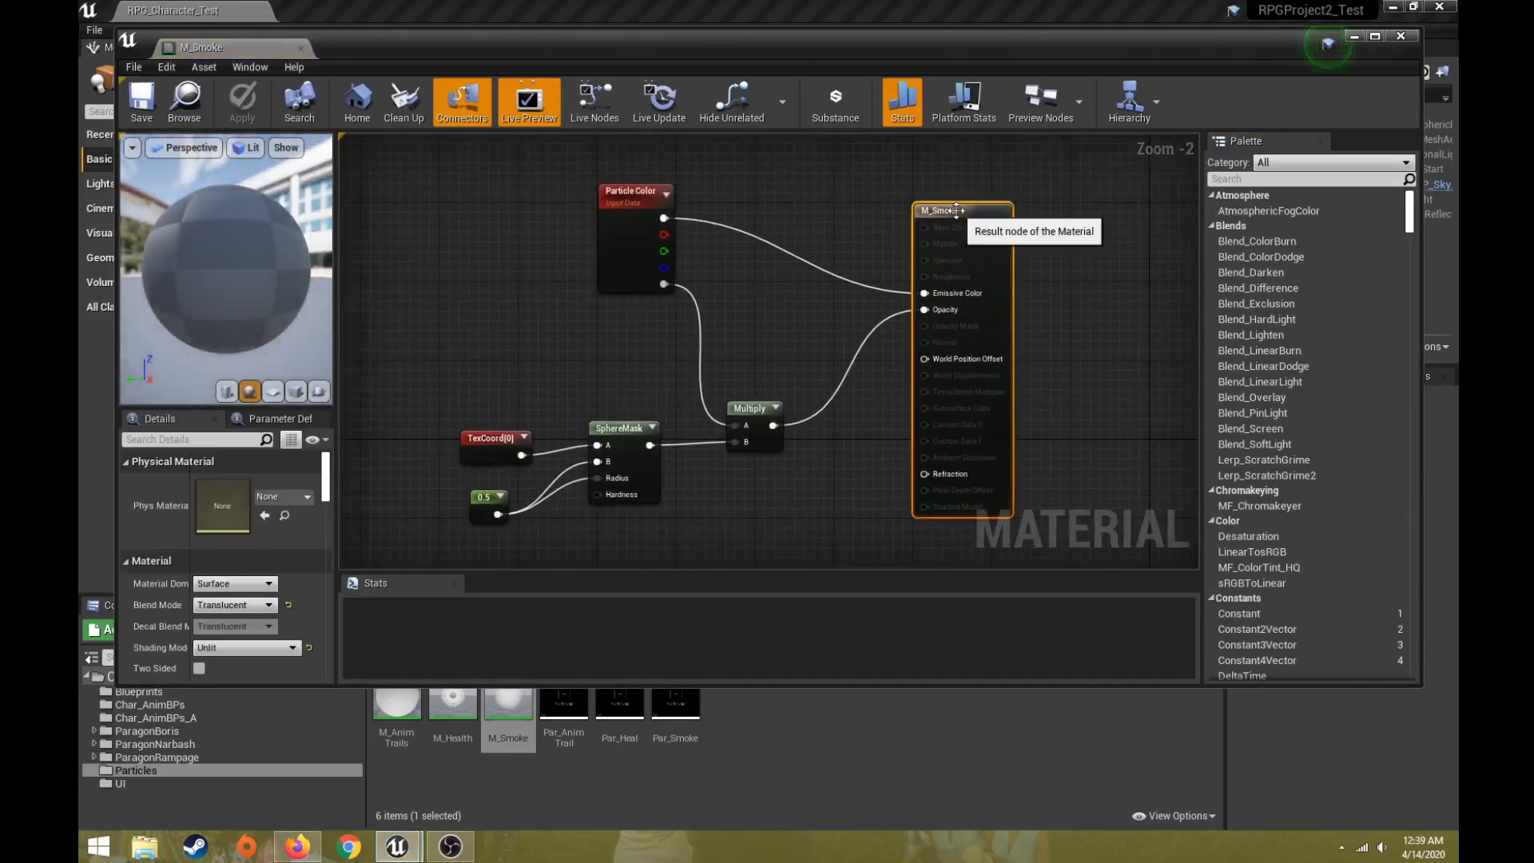
left_click(636, 240)
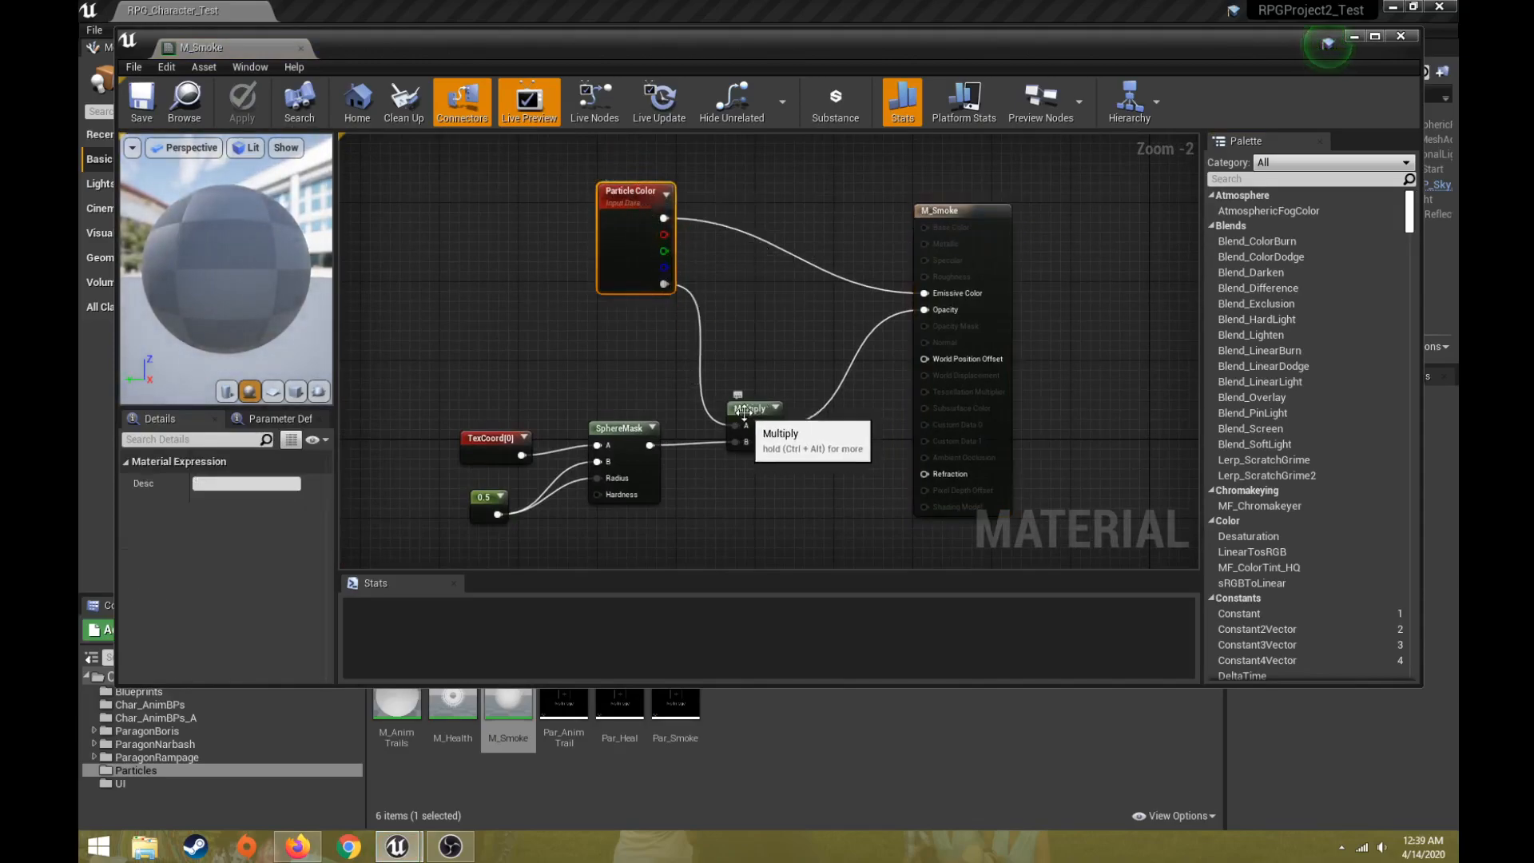
left_click(617, 429)
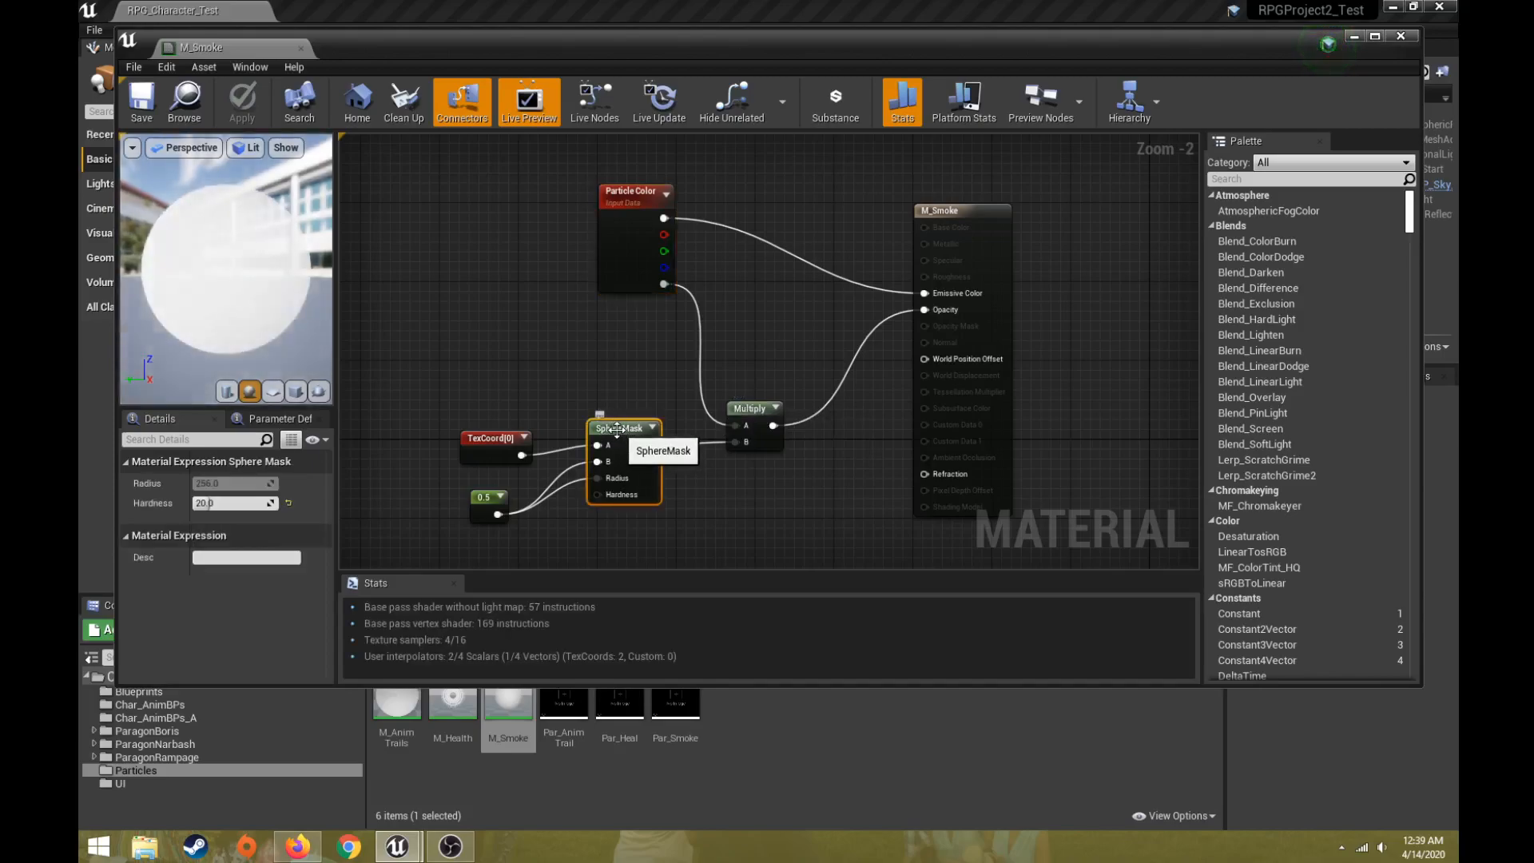
left_click(294, 391)
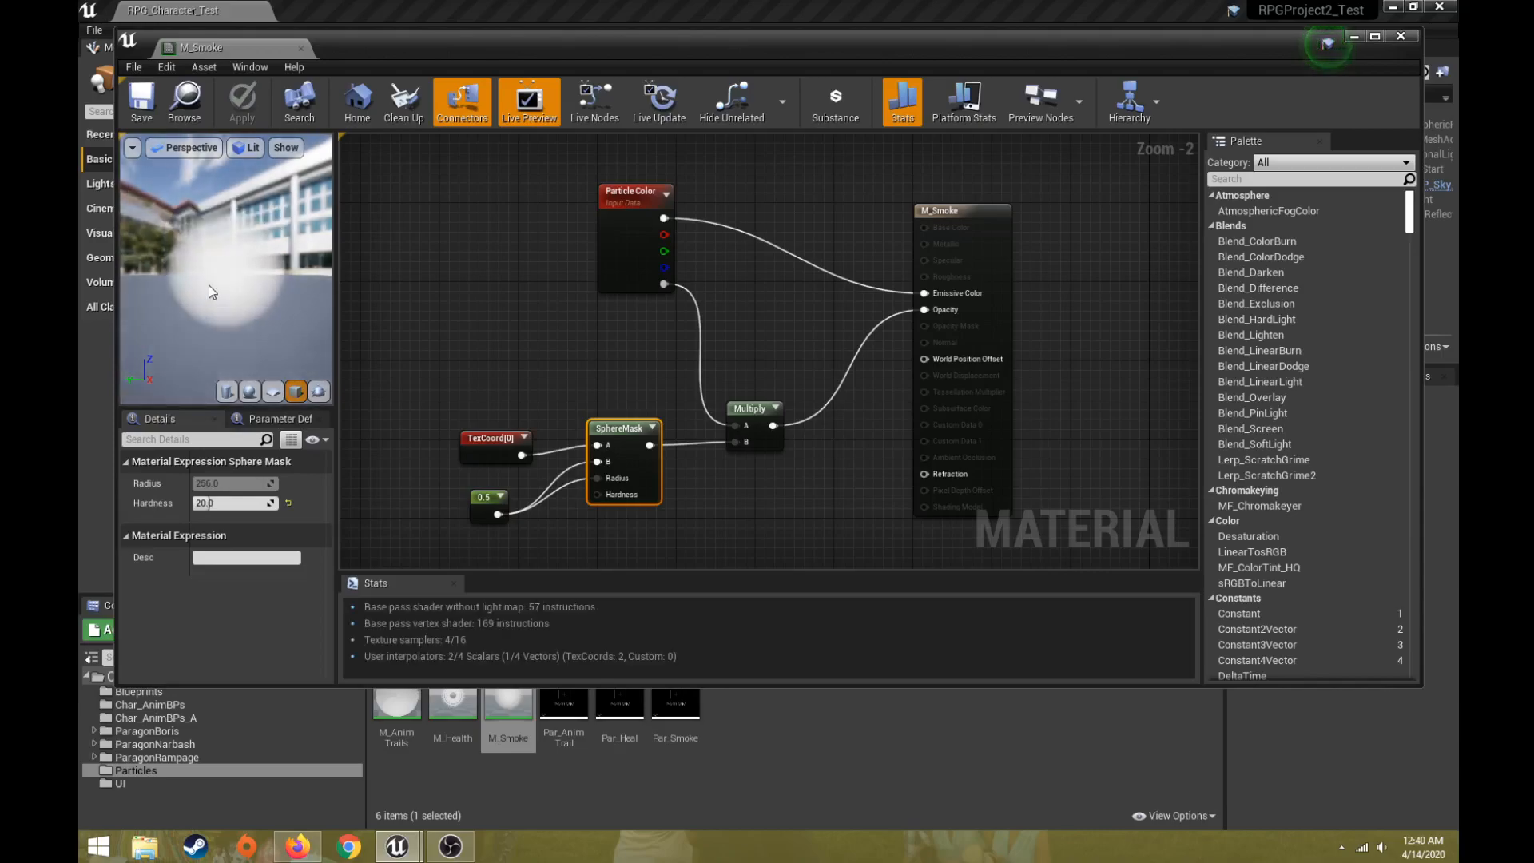
left_click_drag(256, 328, 183, 328)
left_click(490, 438)
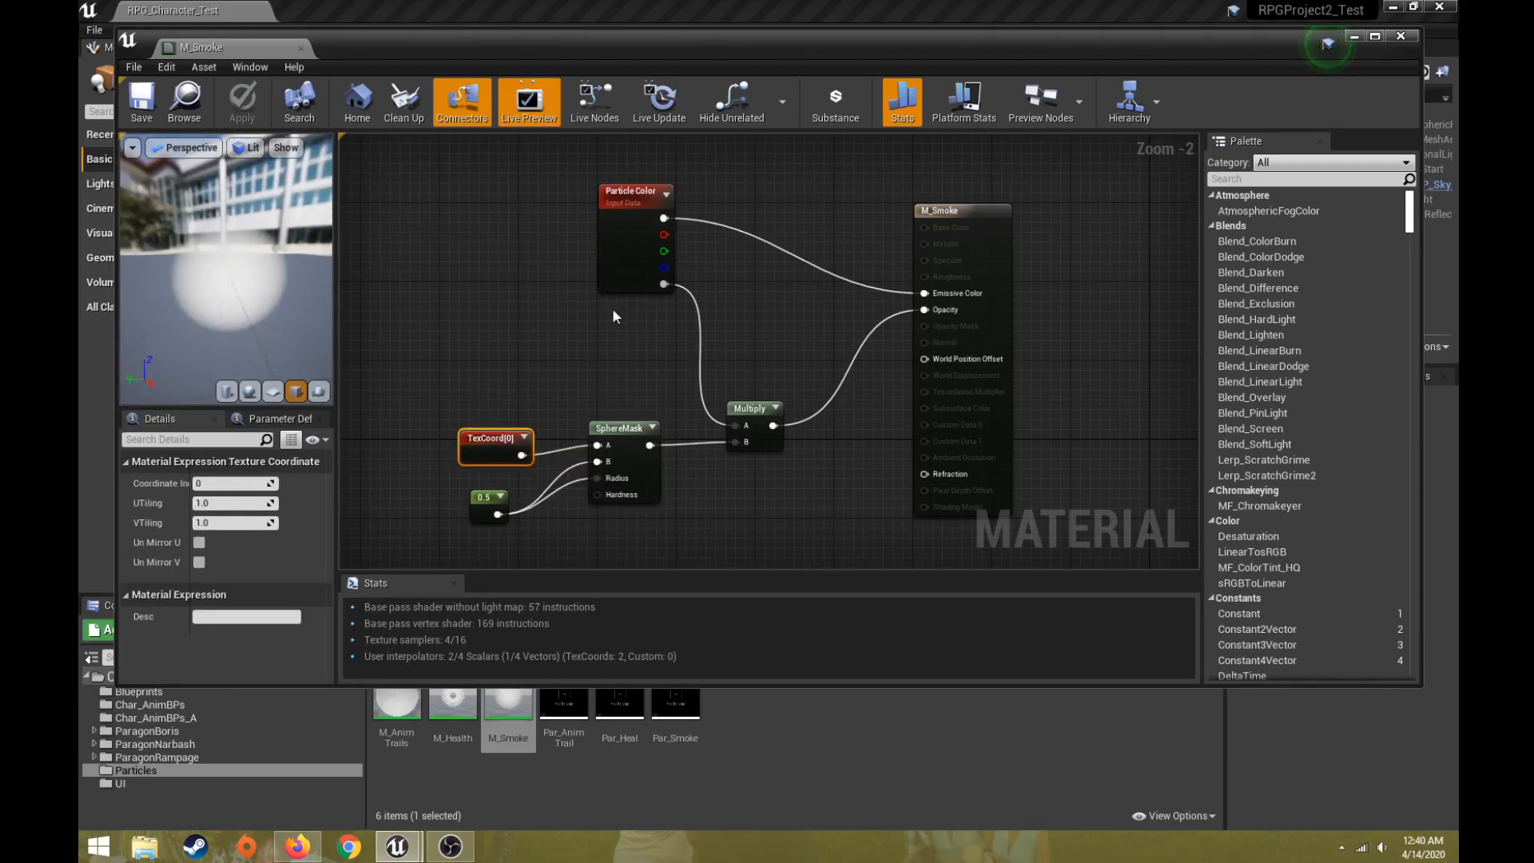
Open the M_Health and M_AnimTrails materials and examine M_AnimTrails on cube and plane preview meshes
double_click(453, 703)
double_click(397, 702)
right_click_drag(466, 329, 556, 361)
scroll(630, 429, "down", 2)
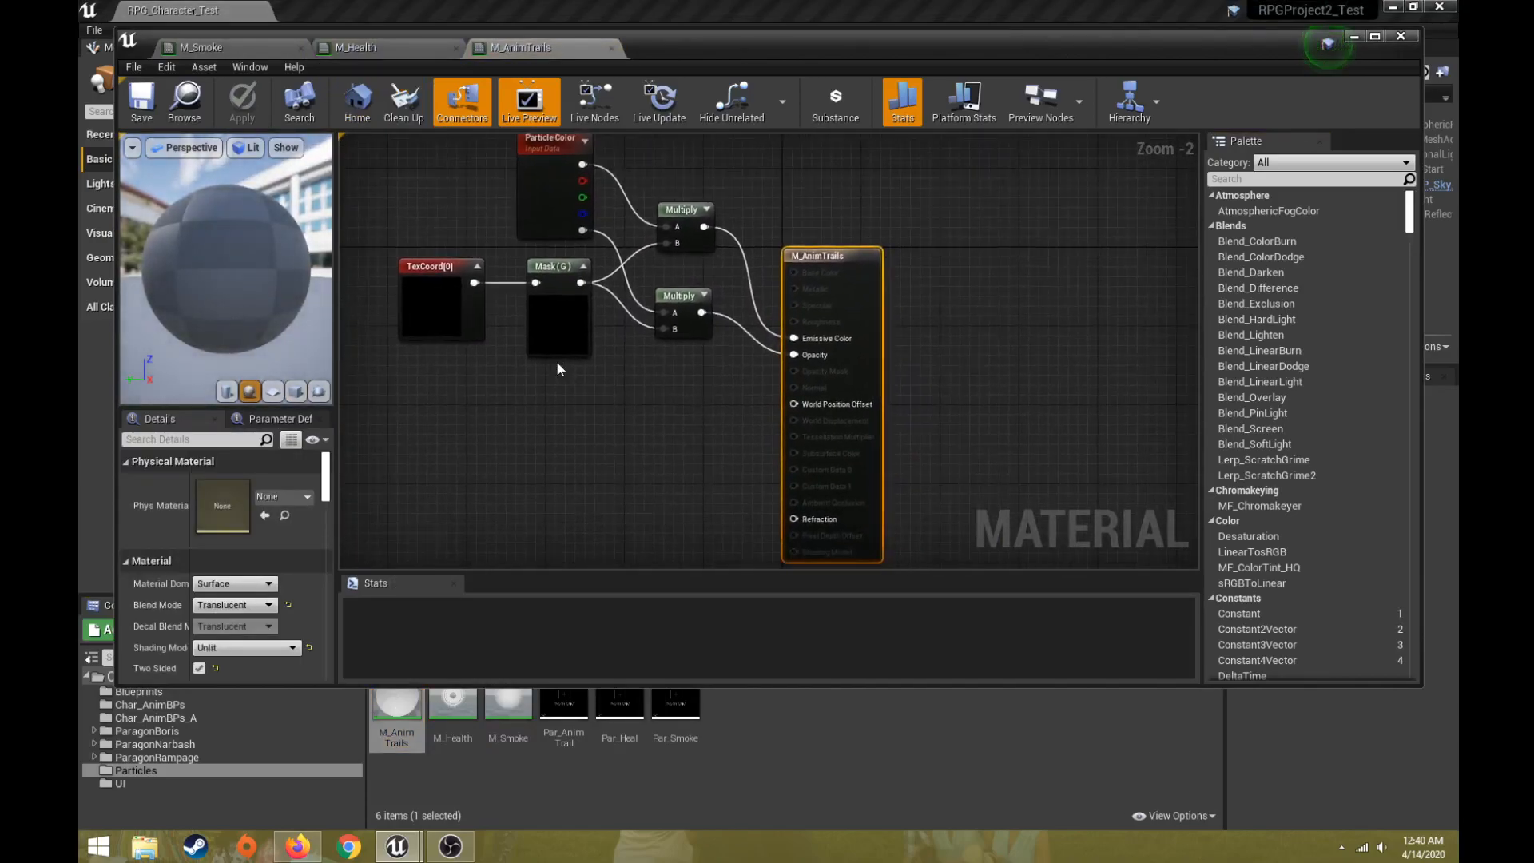
left_click(295, 391)
left_click_drag(214, 290, 306, 315)
scroll(181, 307, "down", 5)
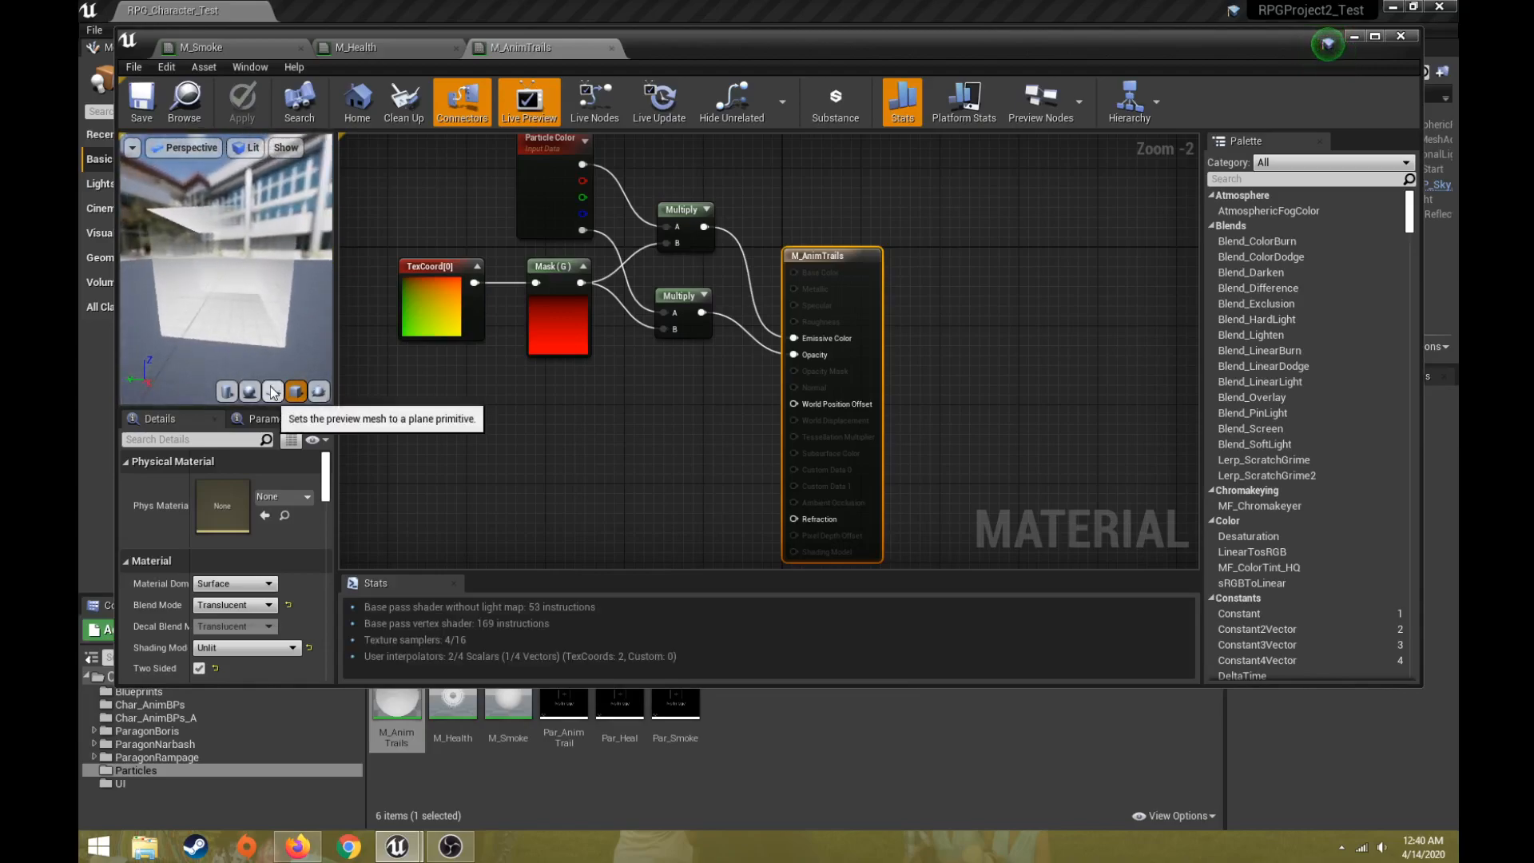
left_click(273, 392)
left_click_drag(217, 302, 193, 317)
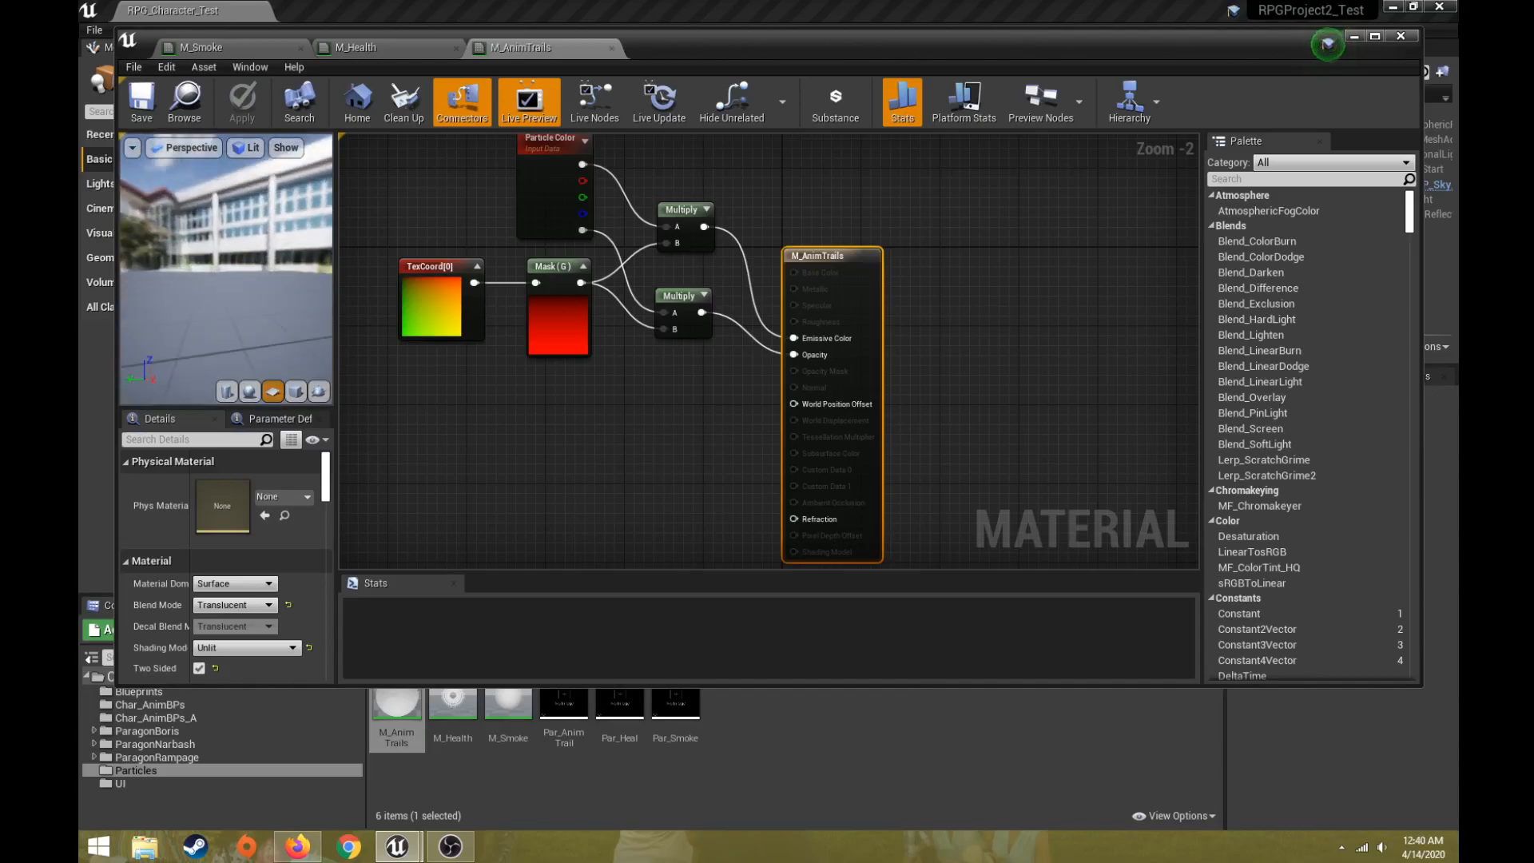
left_click(295, 391)
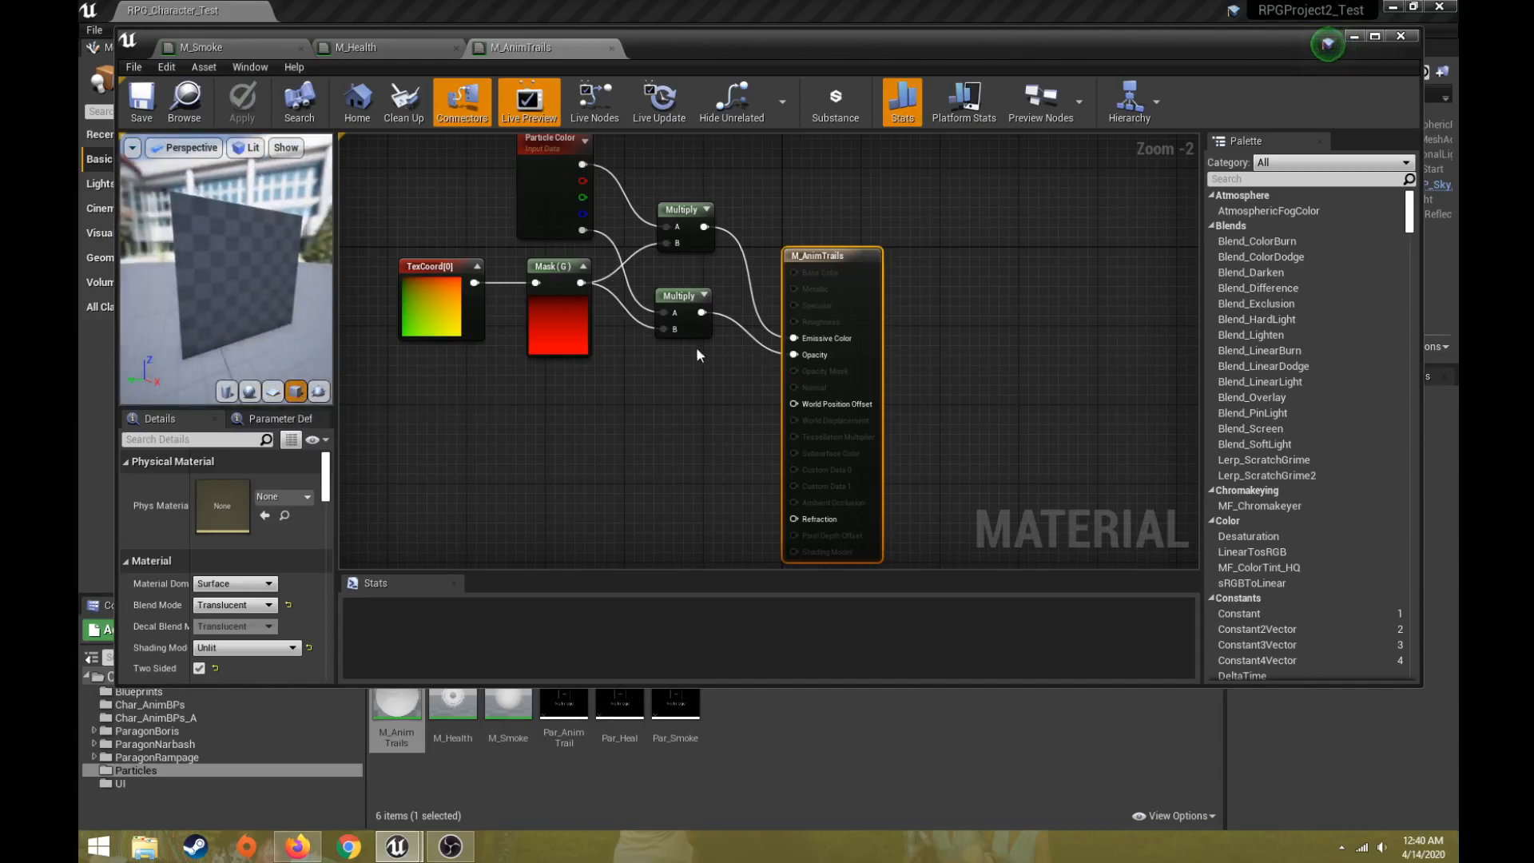
Examine the M_Health material's node graph with a cube preview mesh, including its SphereMask and Noise nodes, and close the material editor
left_click(391, 50)
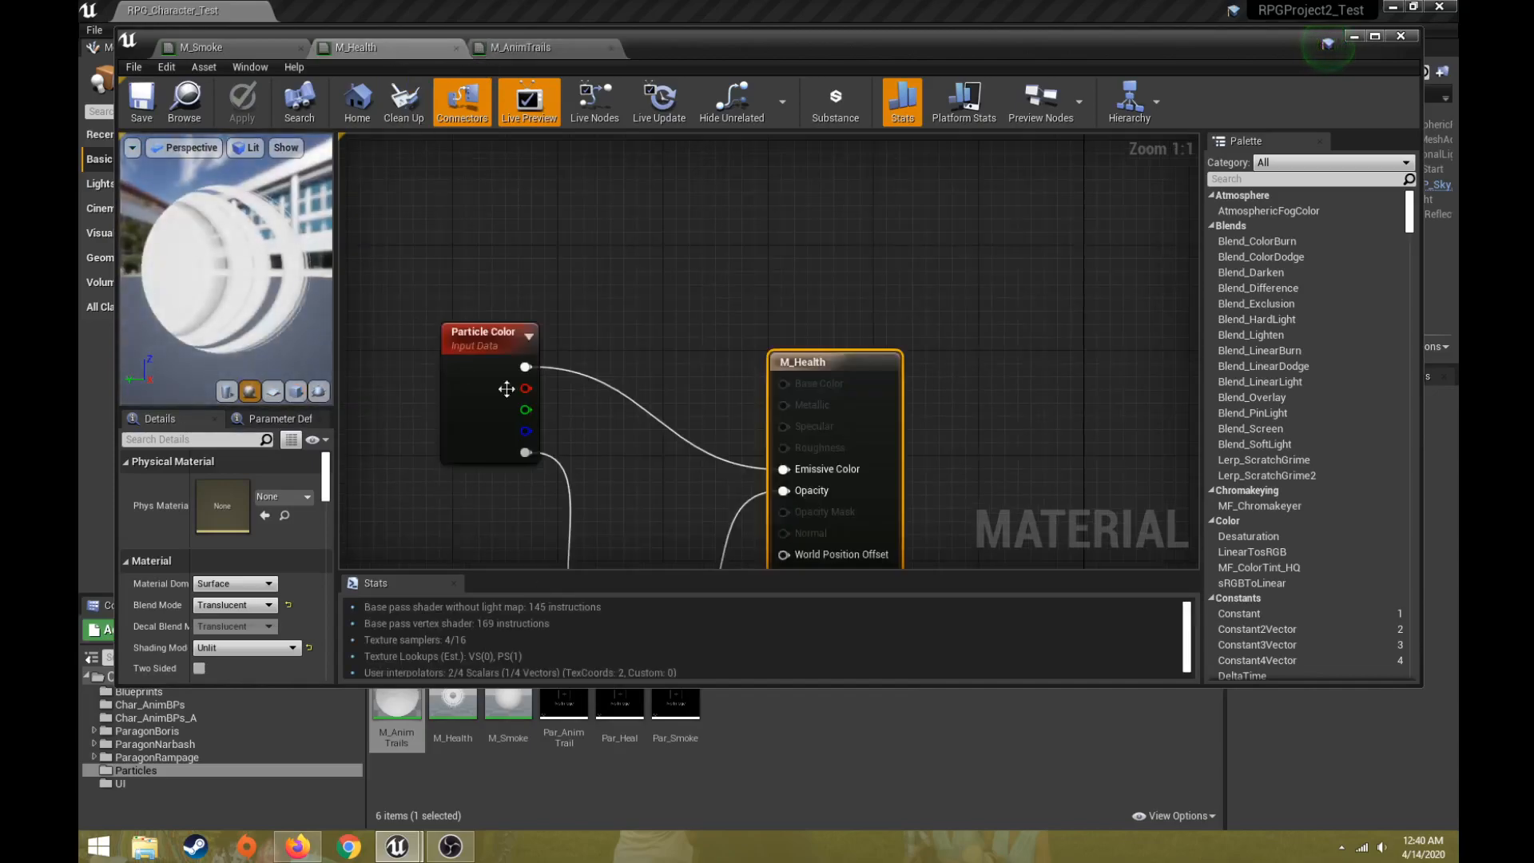
scroll(465, 372, "down", 2)
left_click(295, 391)
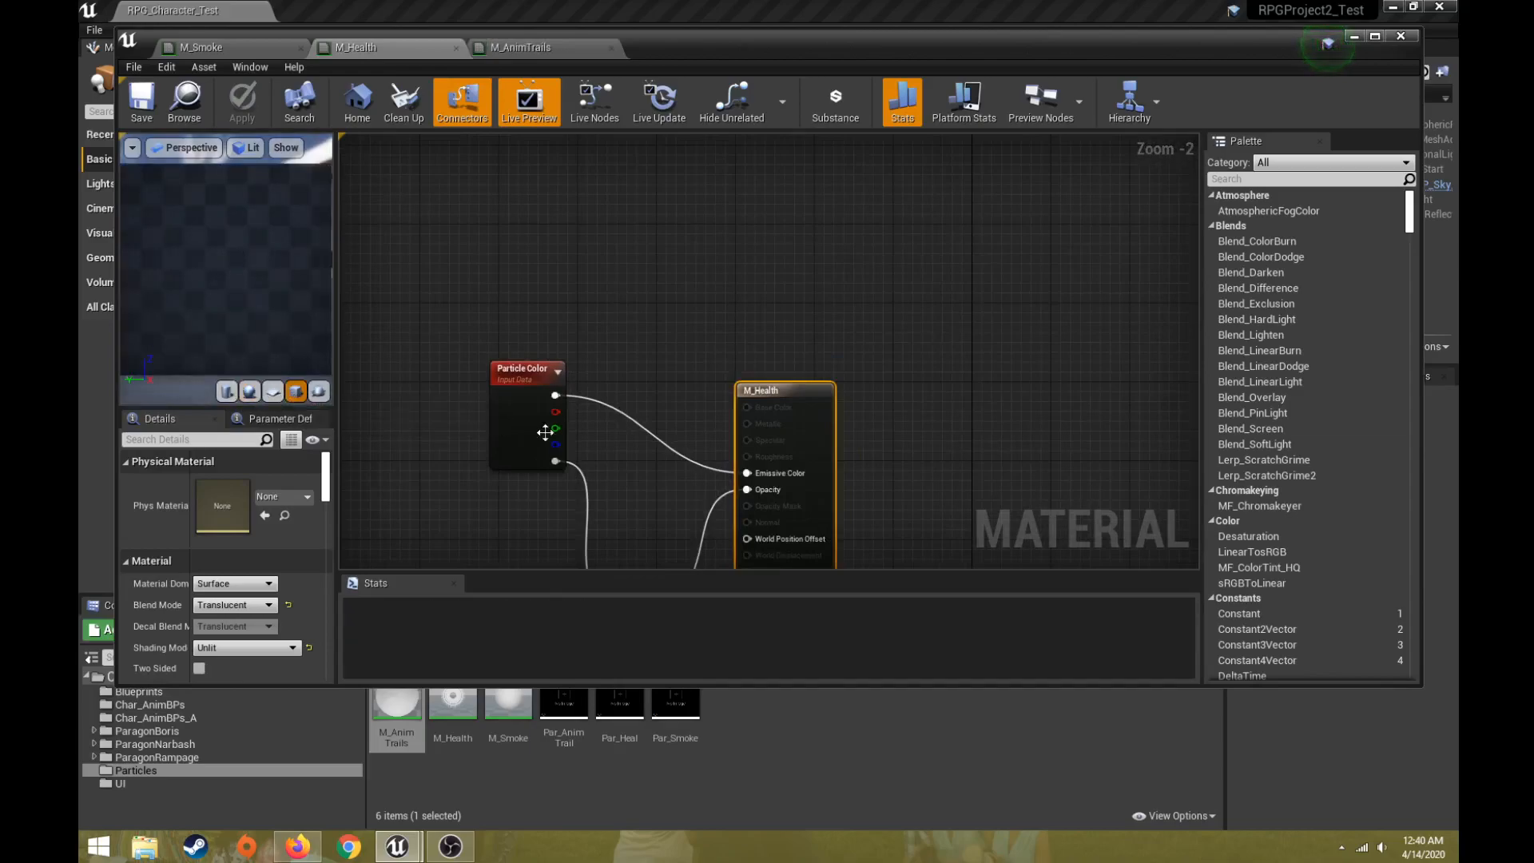
scroll(609, 414, "down", 2)
scroll(719, 235, "up", 3)
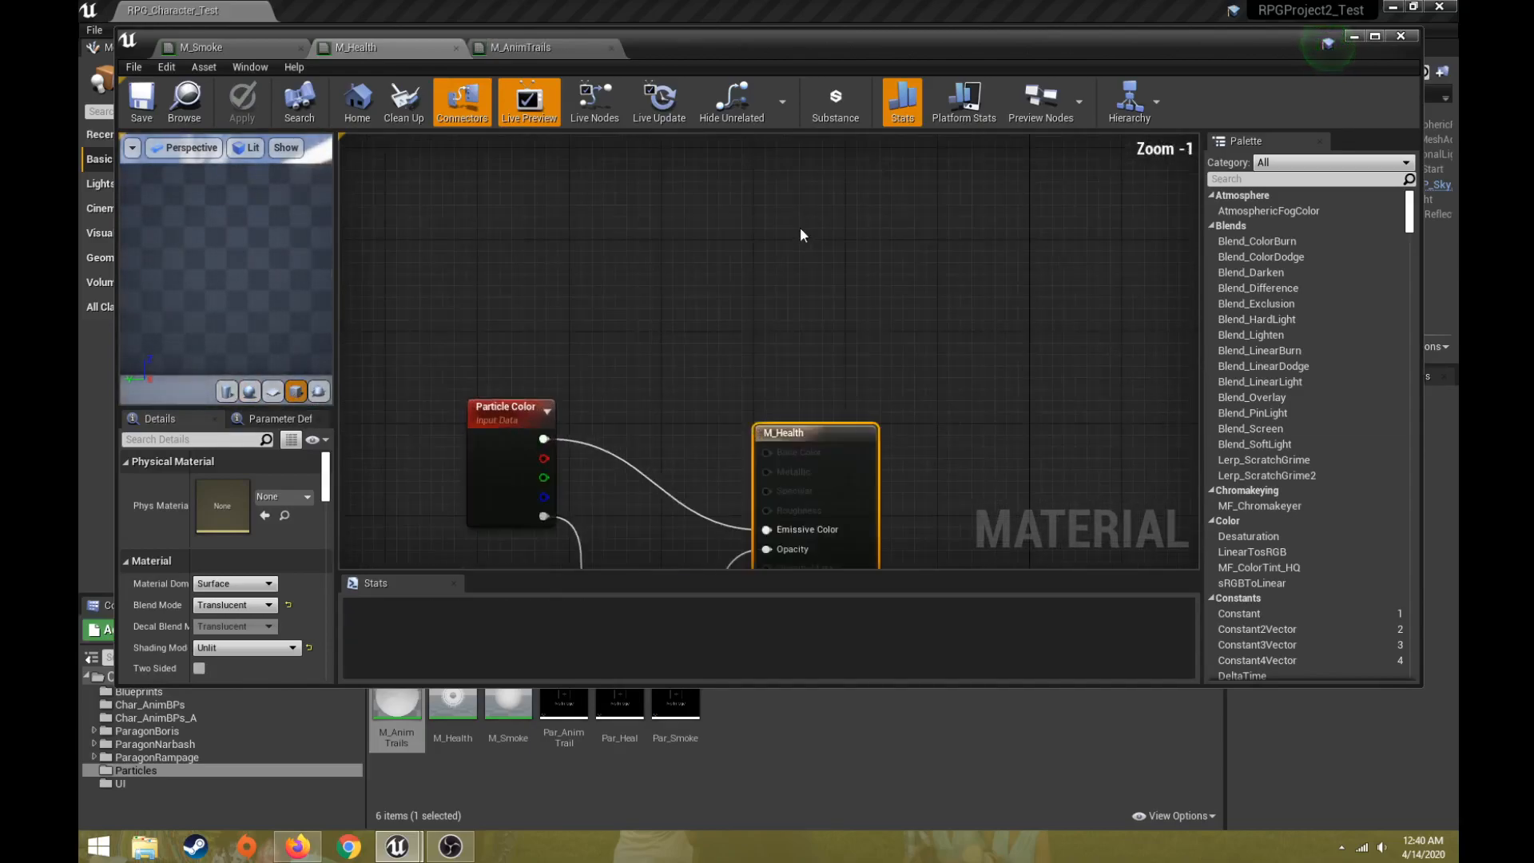
scroll(563, 333, "down", 4)
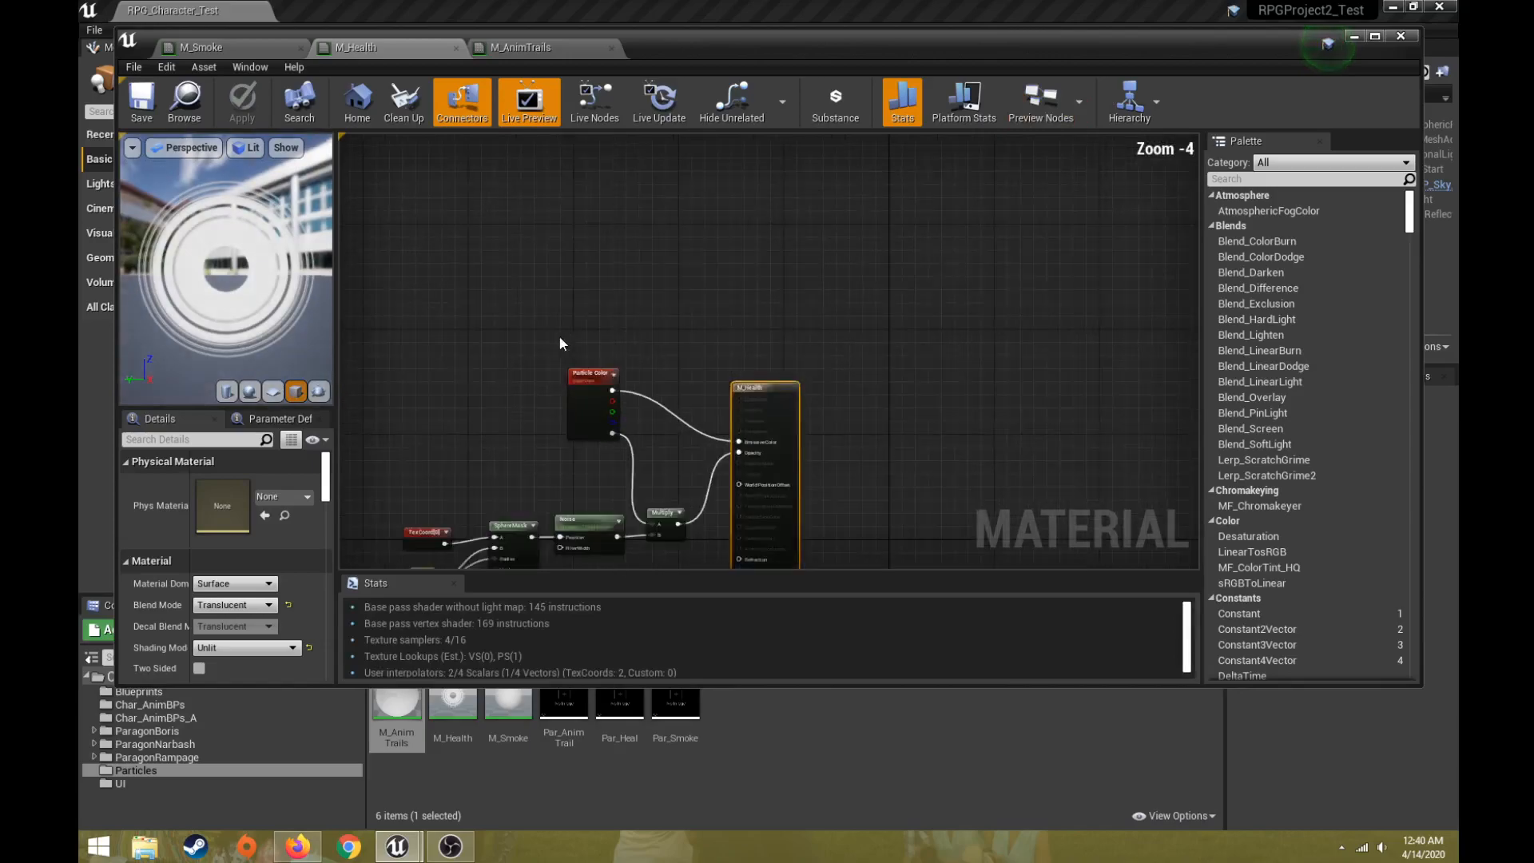
left_click_drag(457, 183, 888, 629)
scroll(532, 316, "up", 5)
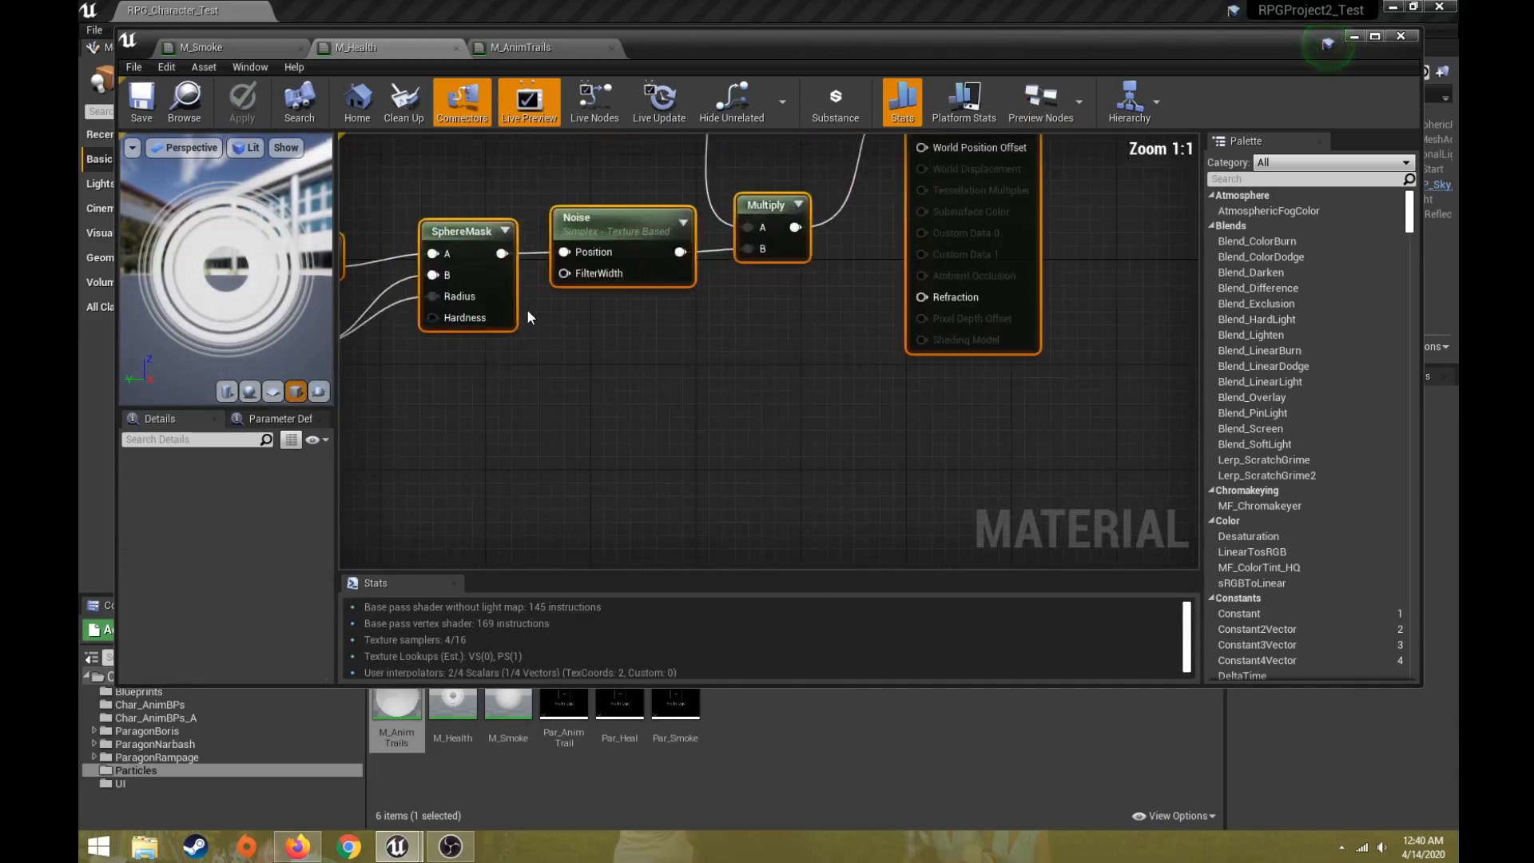
scroll(625, 447, "down", 1)
scroll(624, 442, "down", 1)
left_click_drag(565, 196, 585, 225)
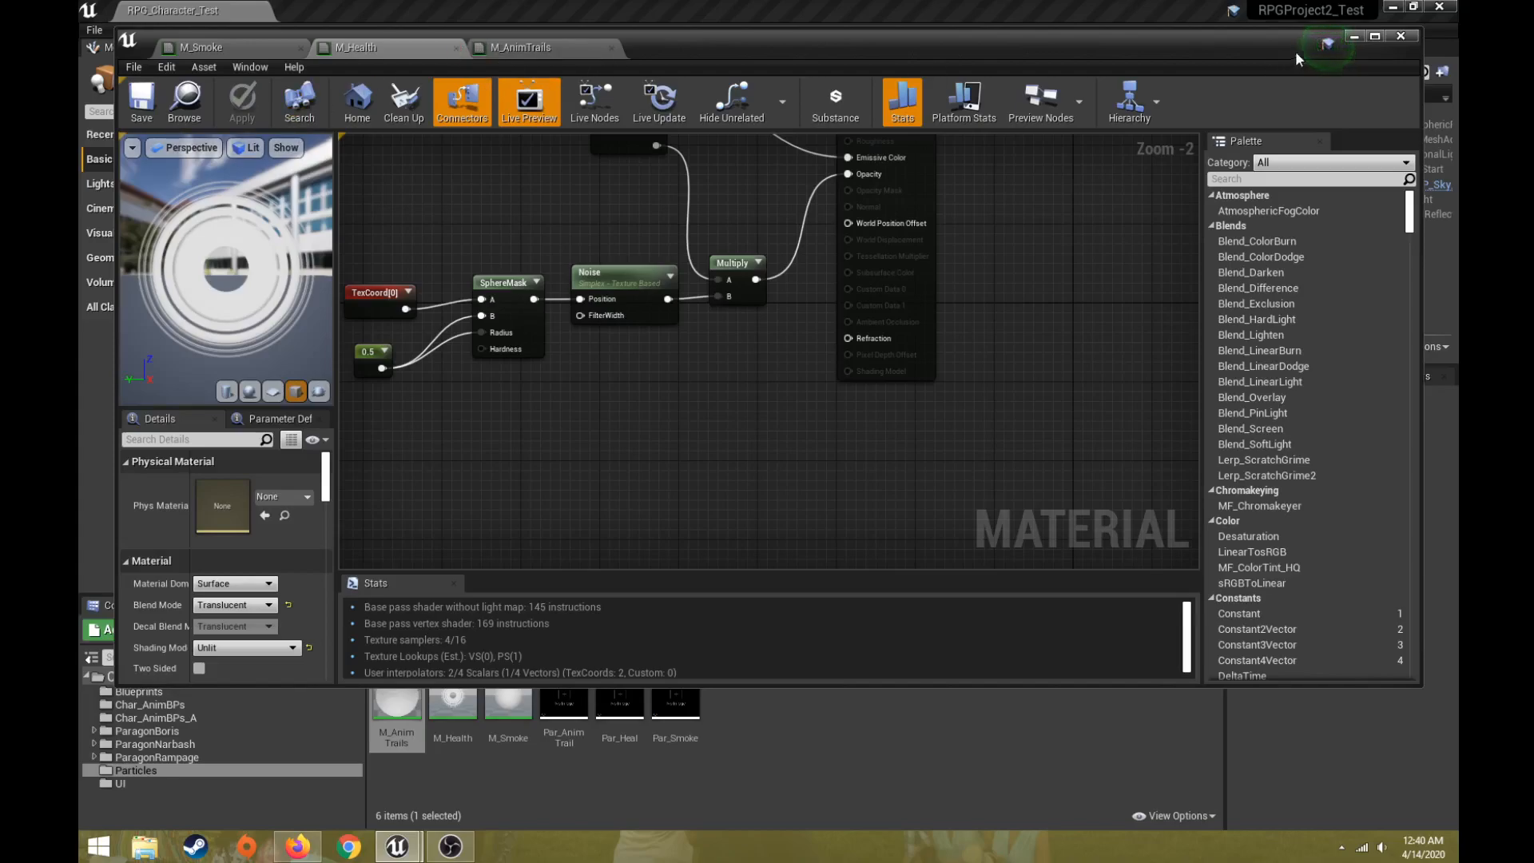
left_click(1397, 40)
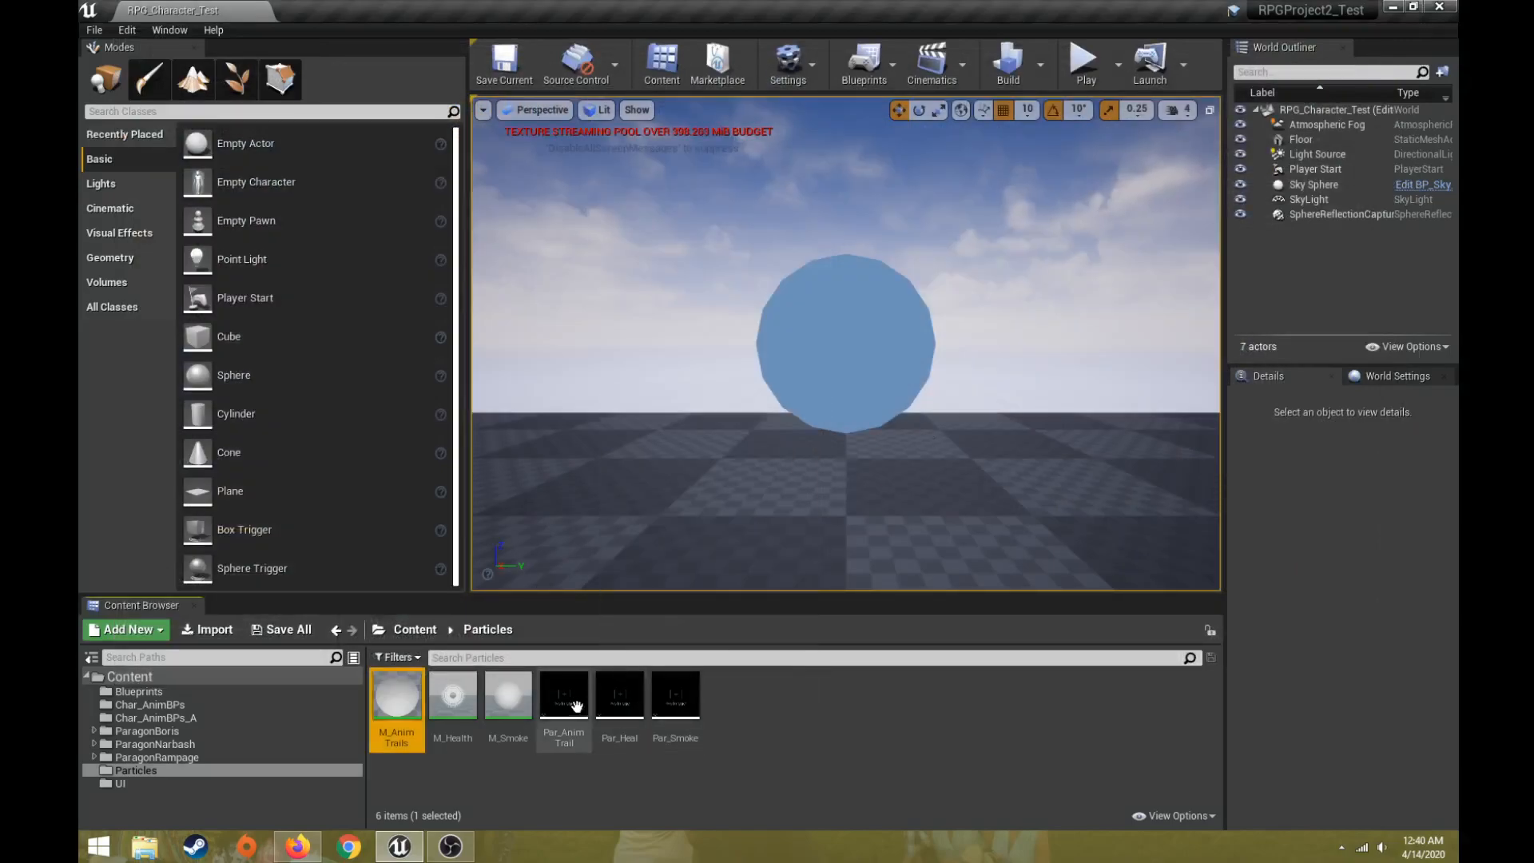
Review the Par_Smoke, Par_AnimTrail and Par_Heal particle systems and close the particle editor
left_click(676, 700)
double_click(676, 700)
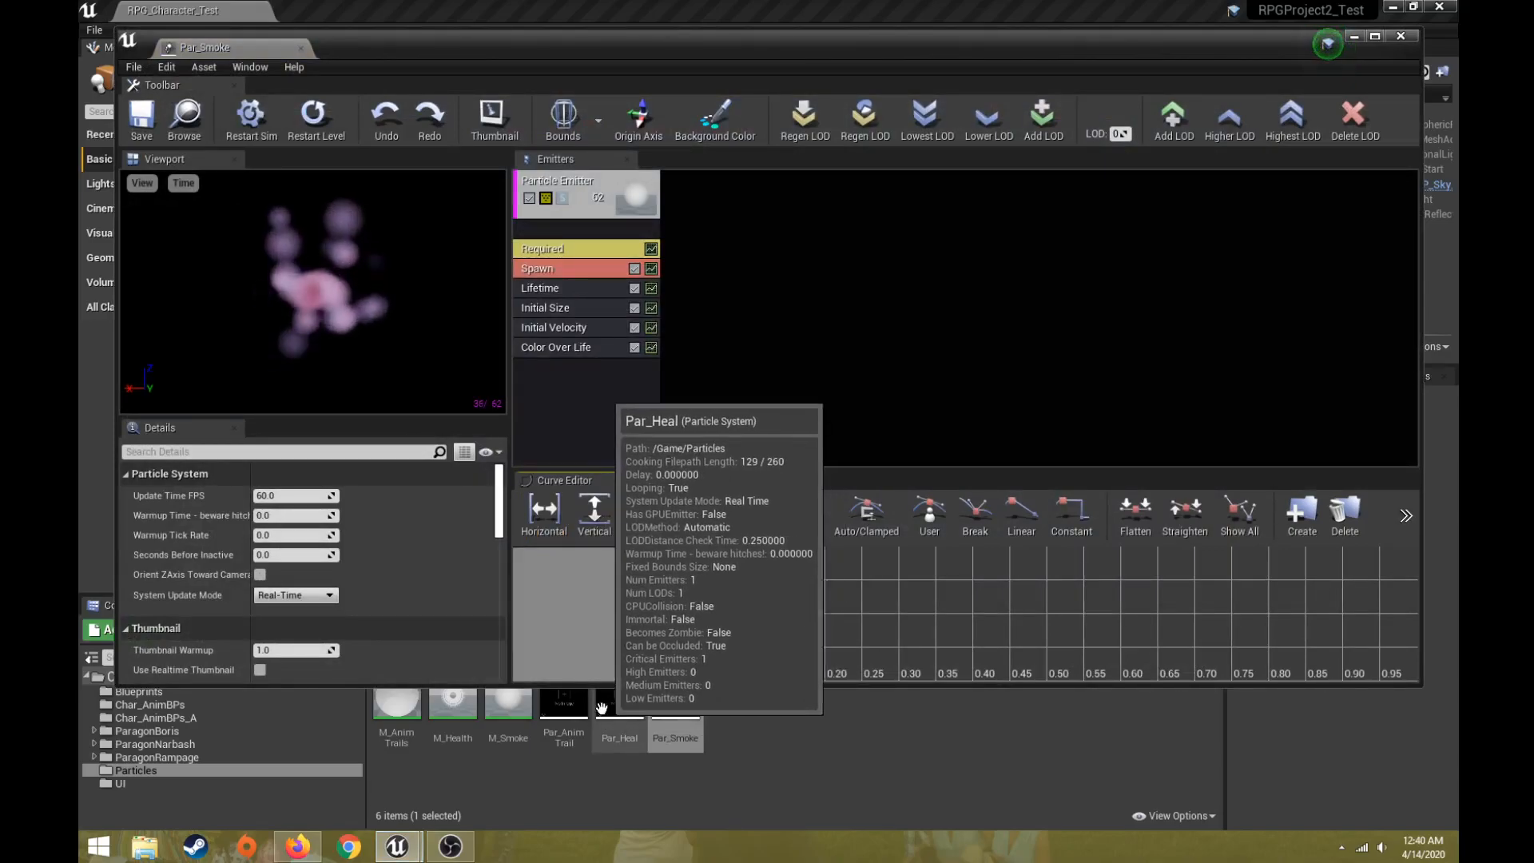
double_click(575, 706)
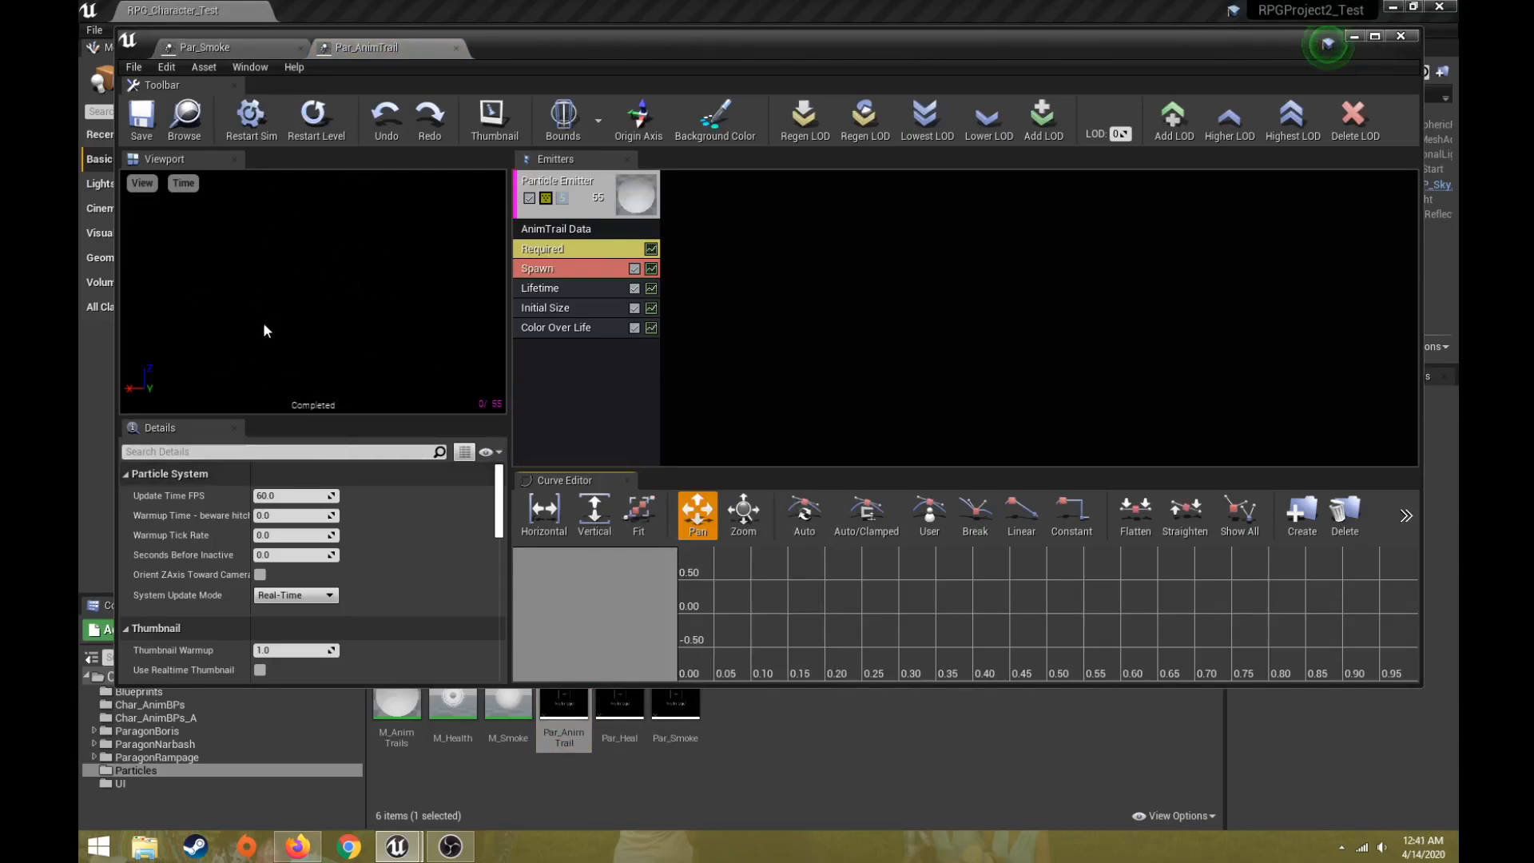
double_click(614, 704)
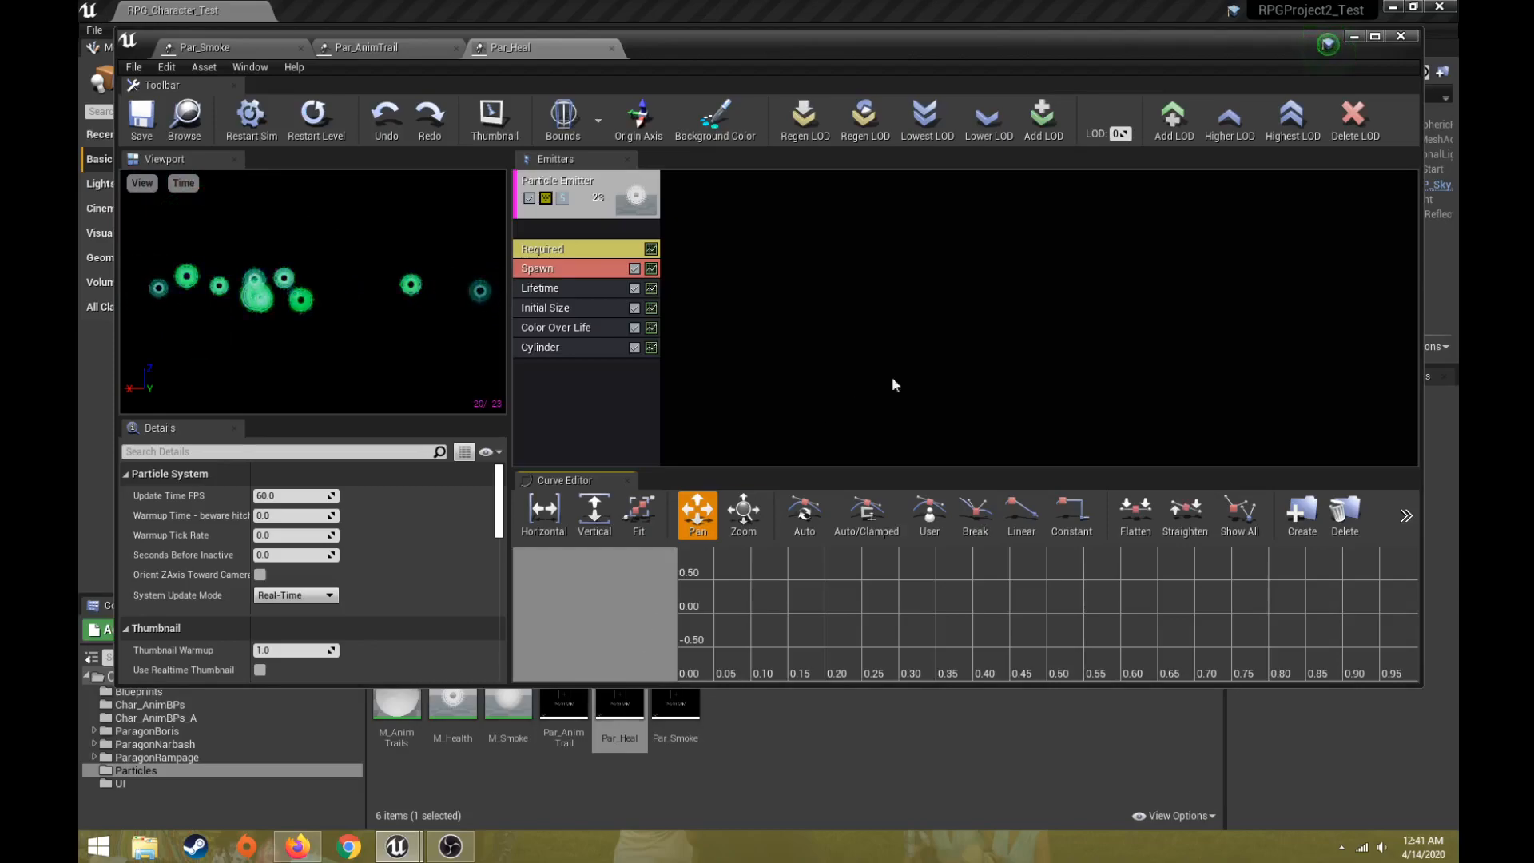
left_click(1401, 36)
left_click(511, 790)
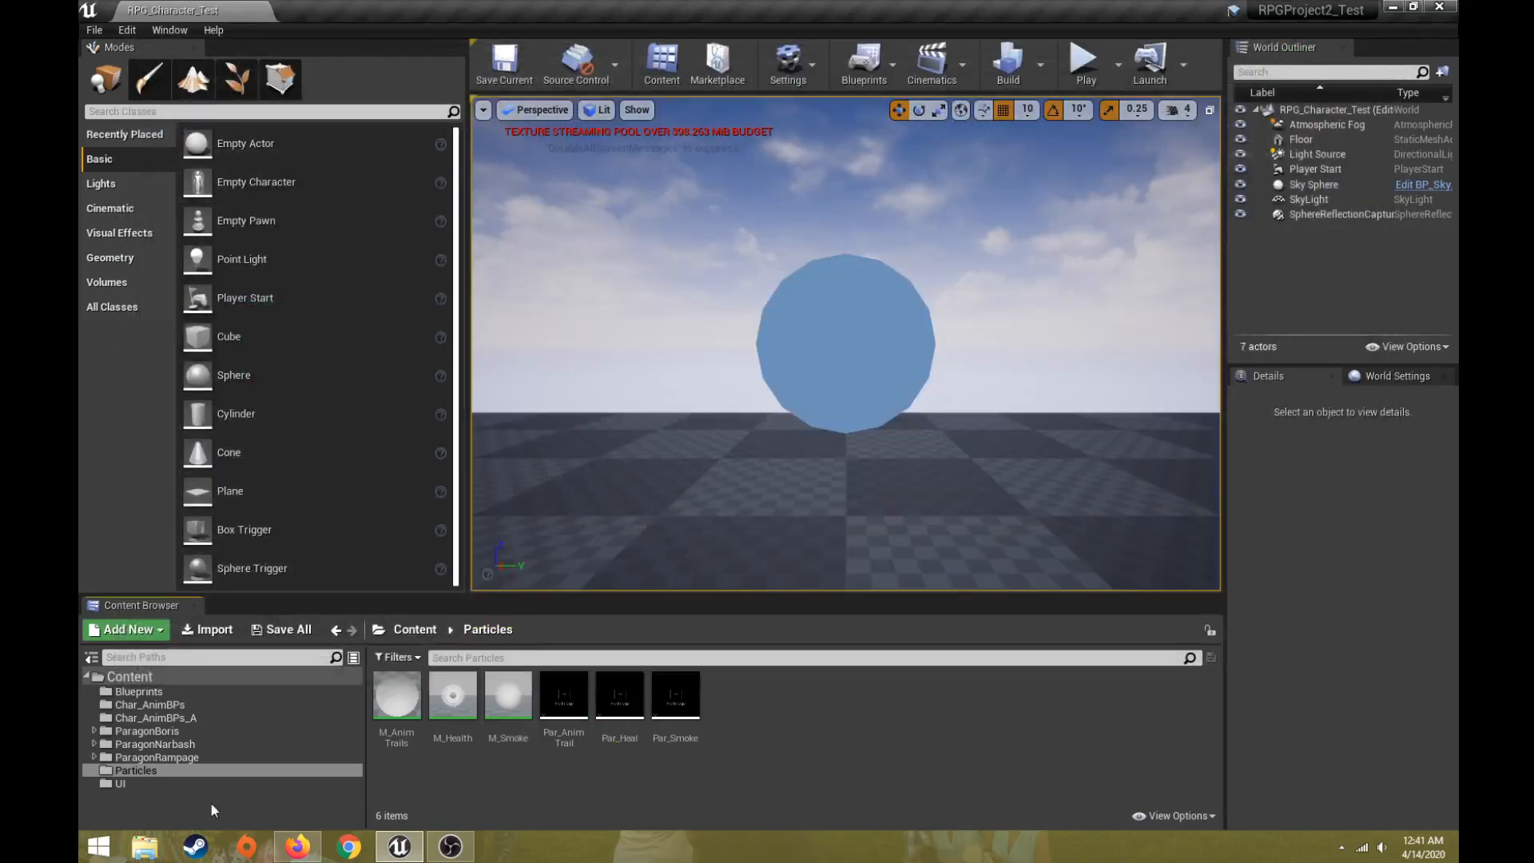
Create a folder named Particles_A directly under the Content folder
right_click(139, 804)
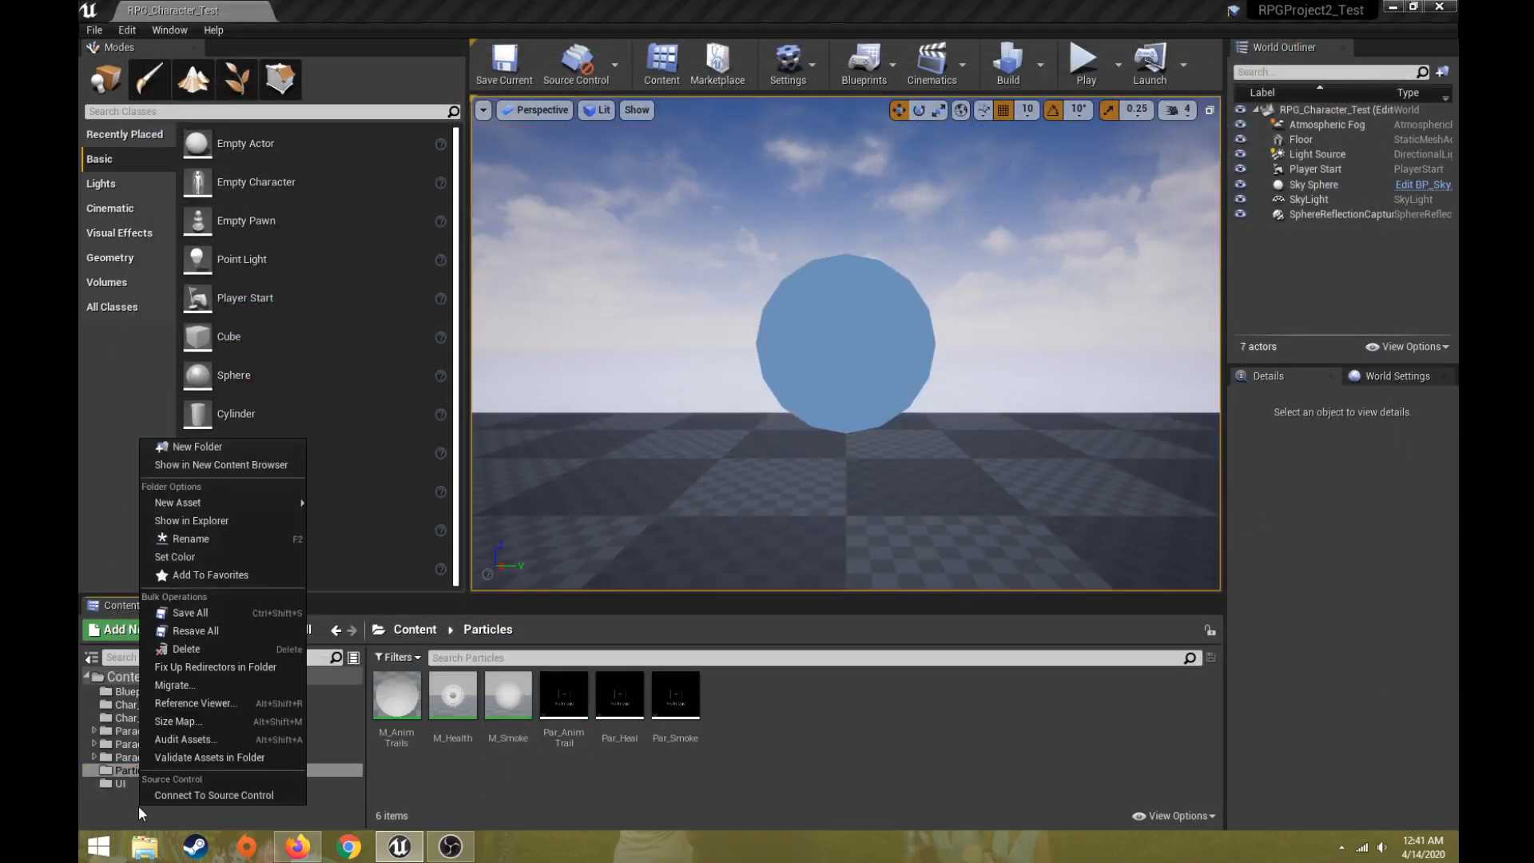
left_click(108, 675)
right_click(115, 679)
left_click(201, 310)
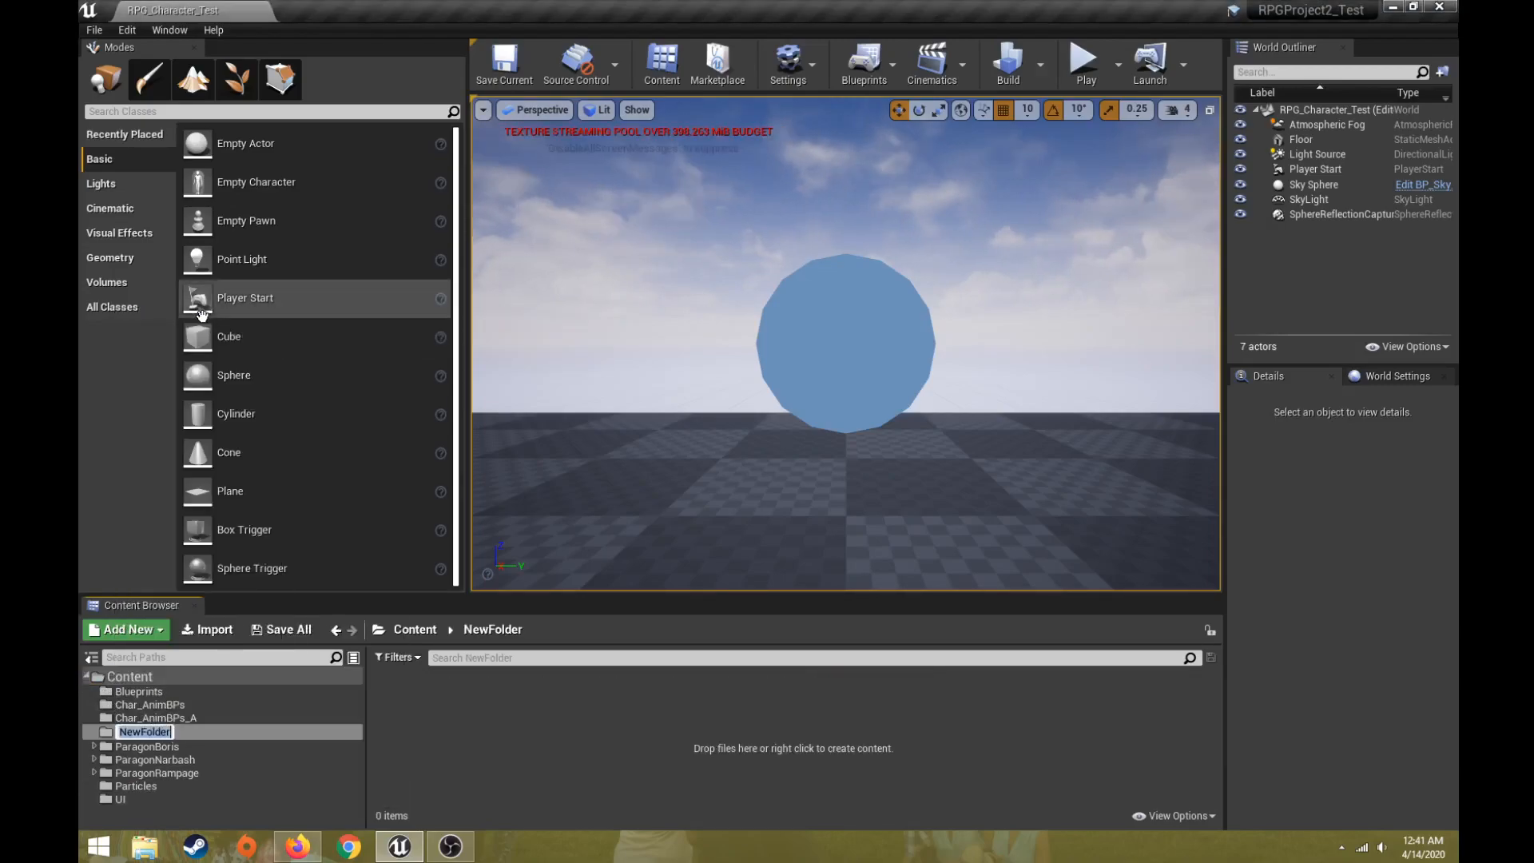
type("Particles")
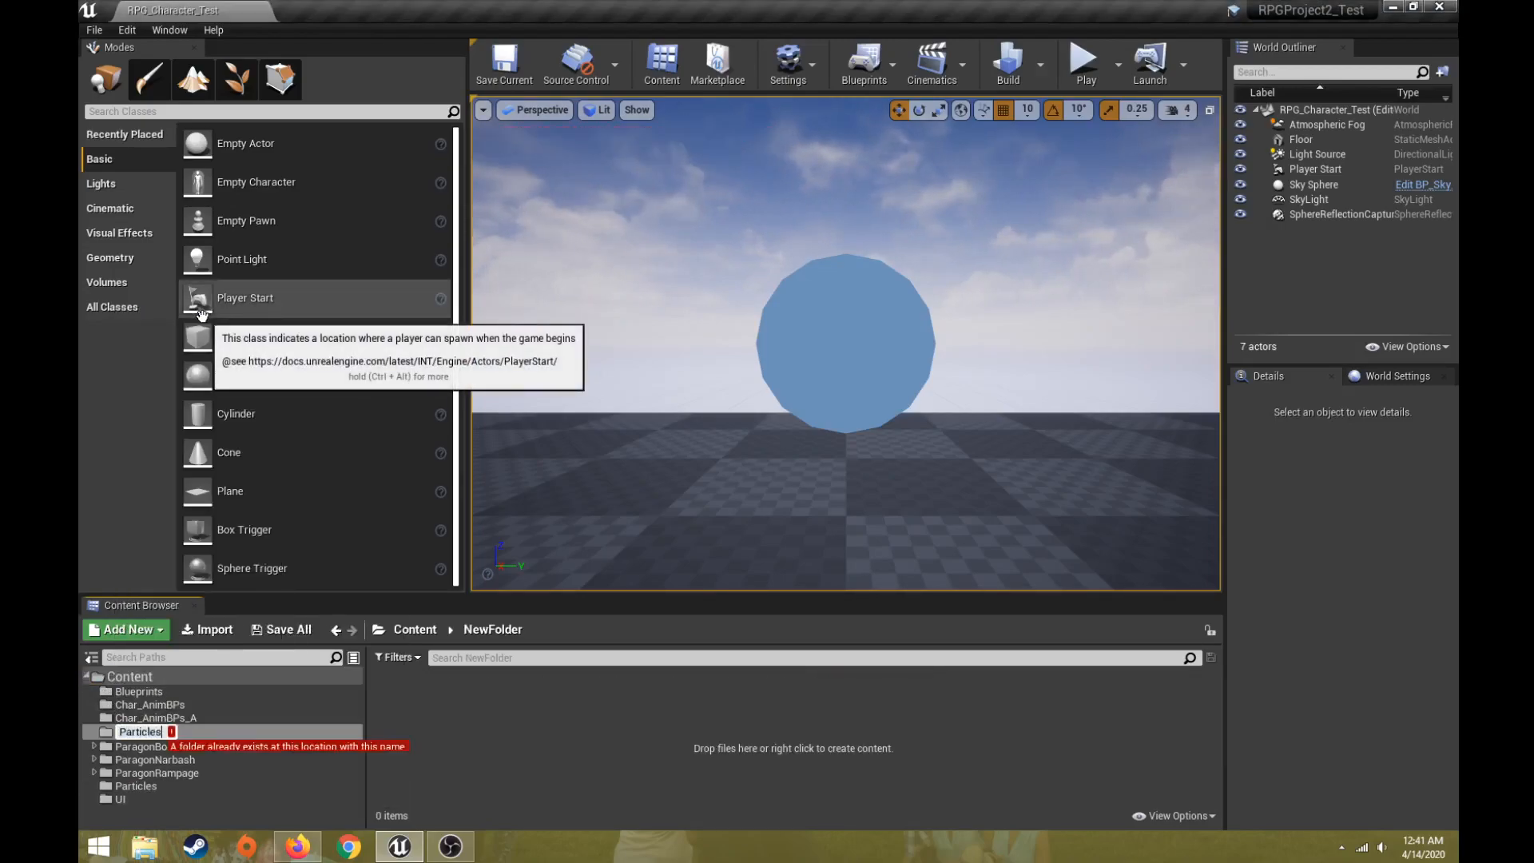
type("_A")
key("Return")
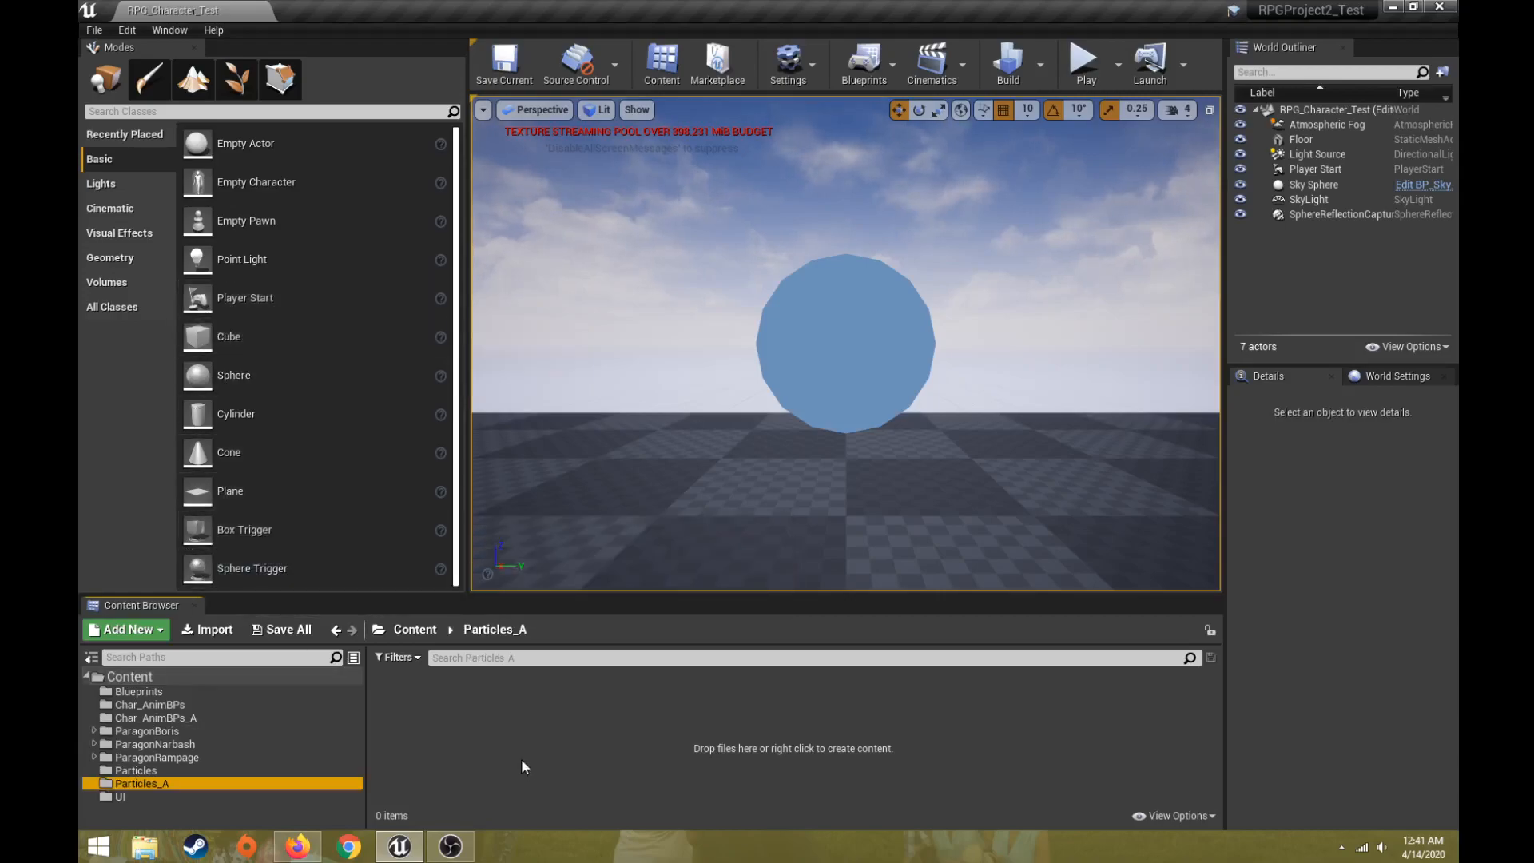
left_click(328, 770)
left_click(338, 779)
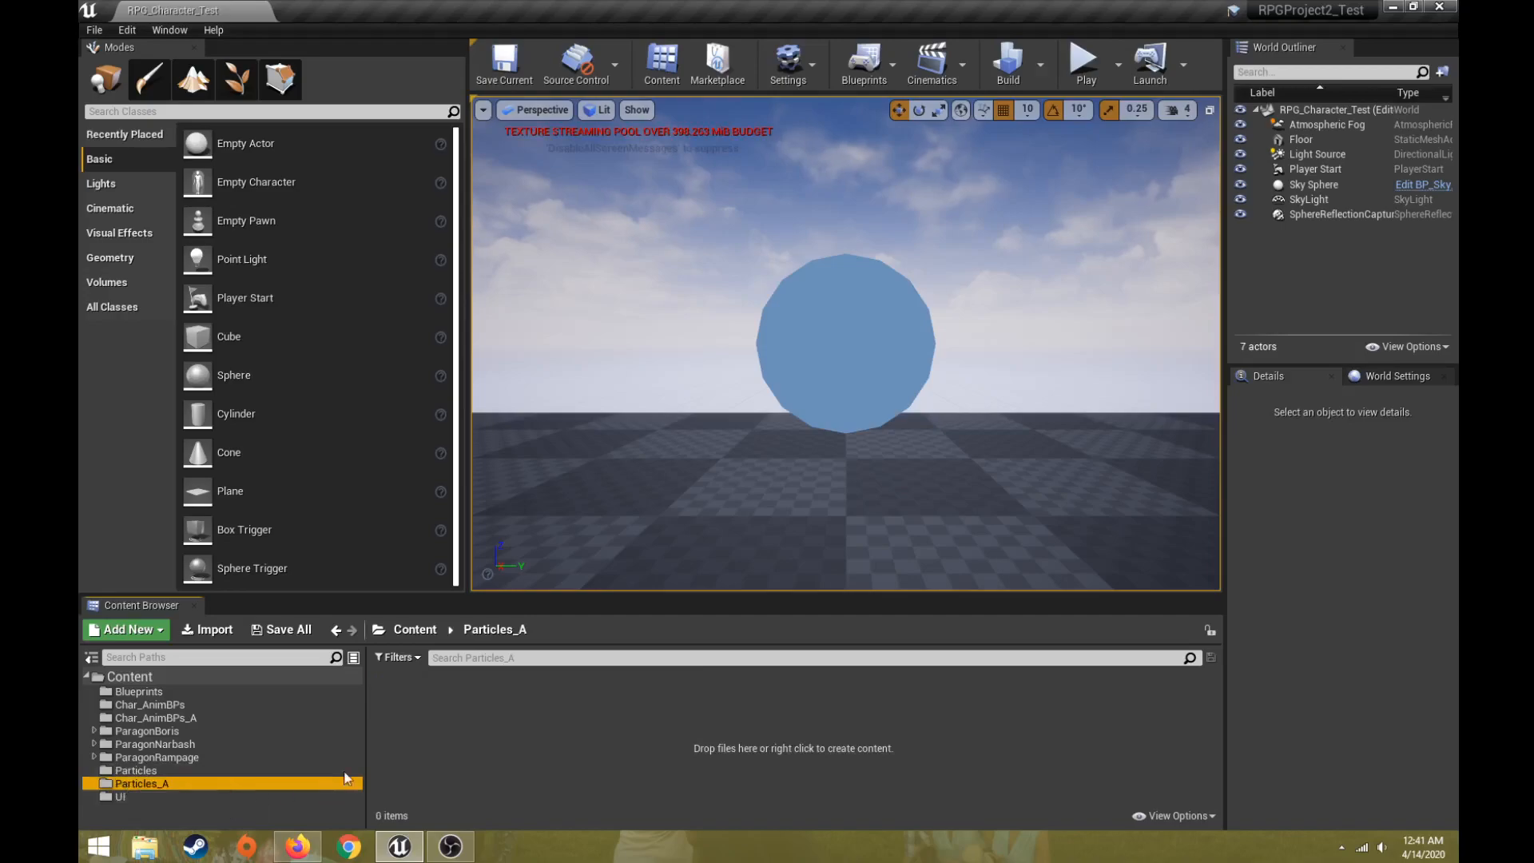
Create a material named M_Smoke_A in the Particles_A folder
right_click(462, 707)
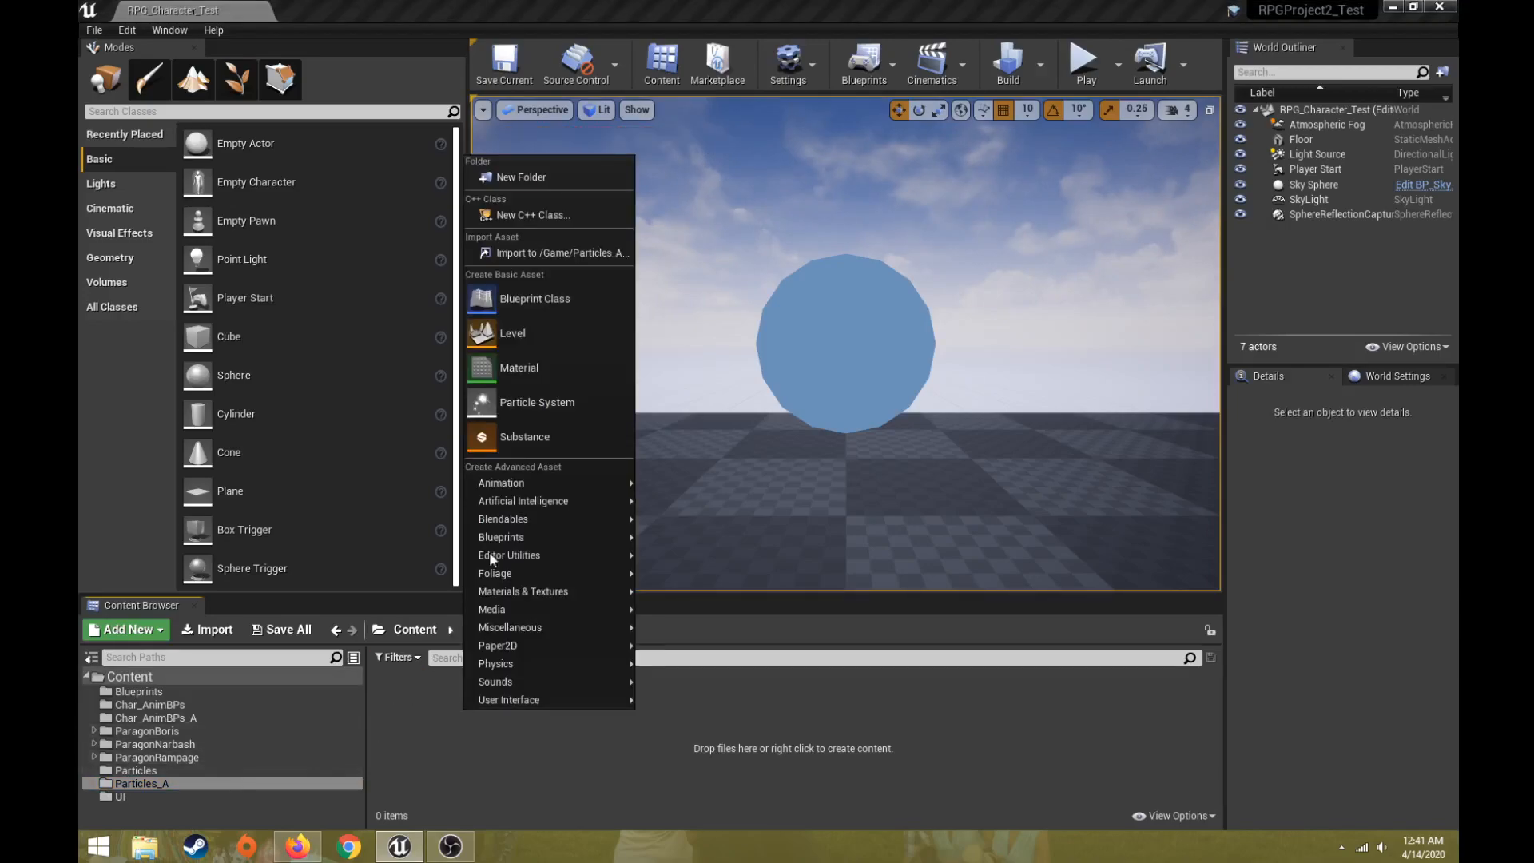
left_click(524, 373)
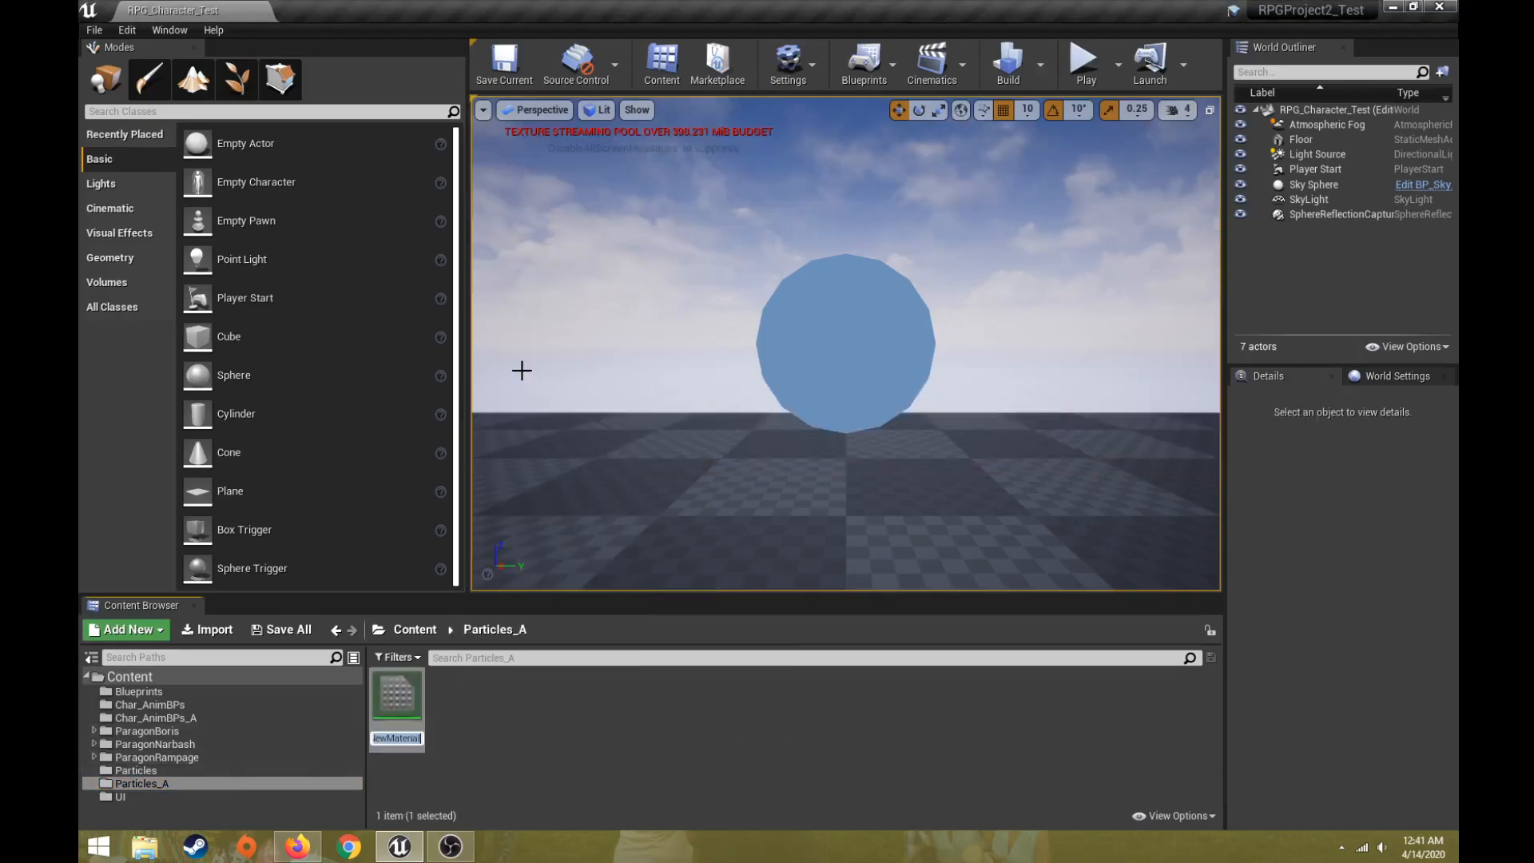
type("M_SM")
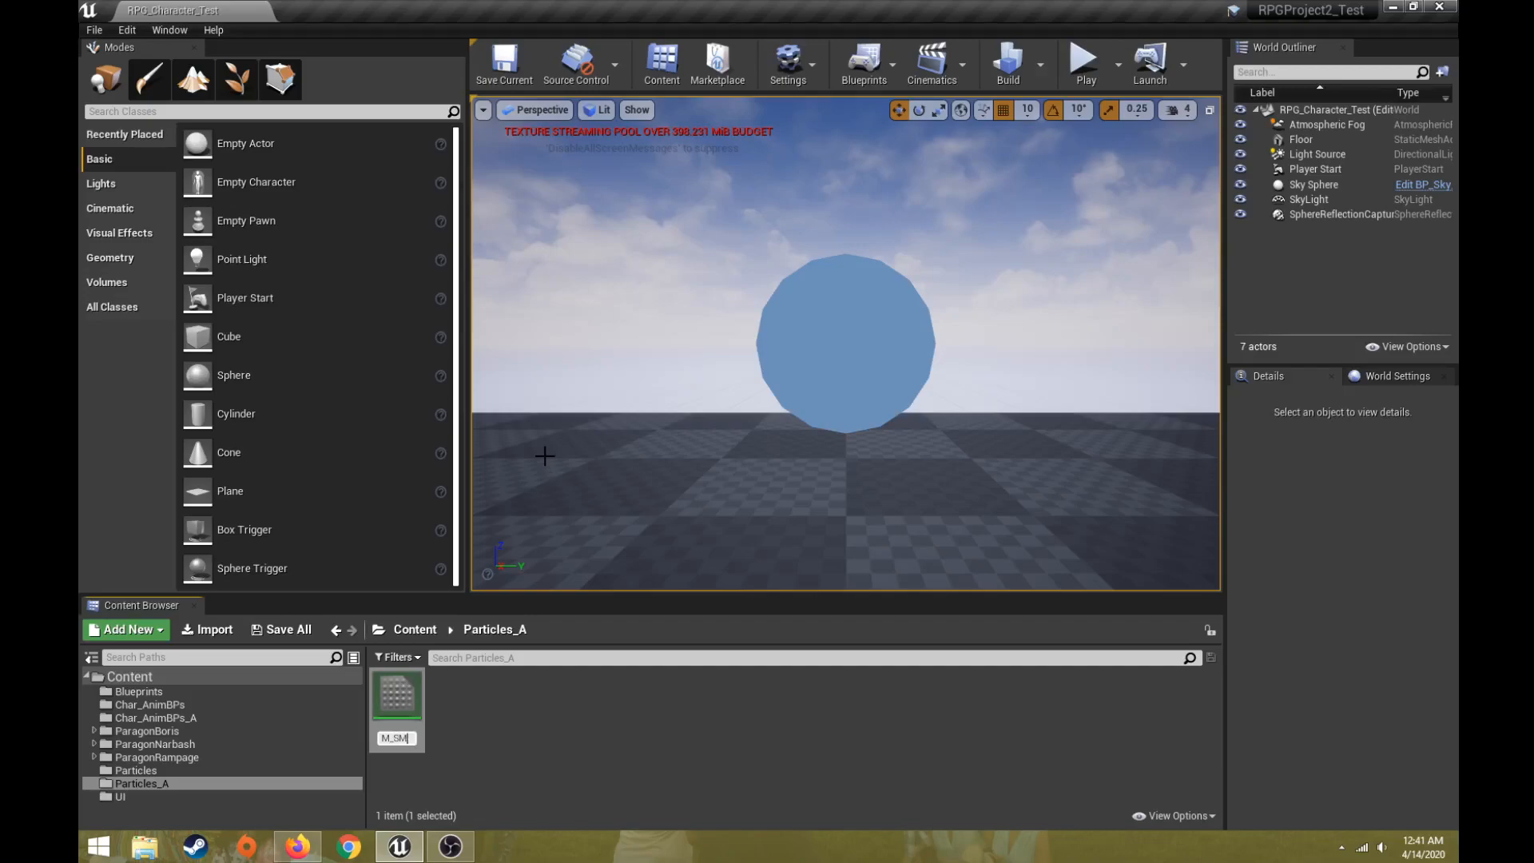
type("o")
key("BackSpace")
key("BackSpace")
type("moke_A")
key("Return")
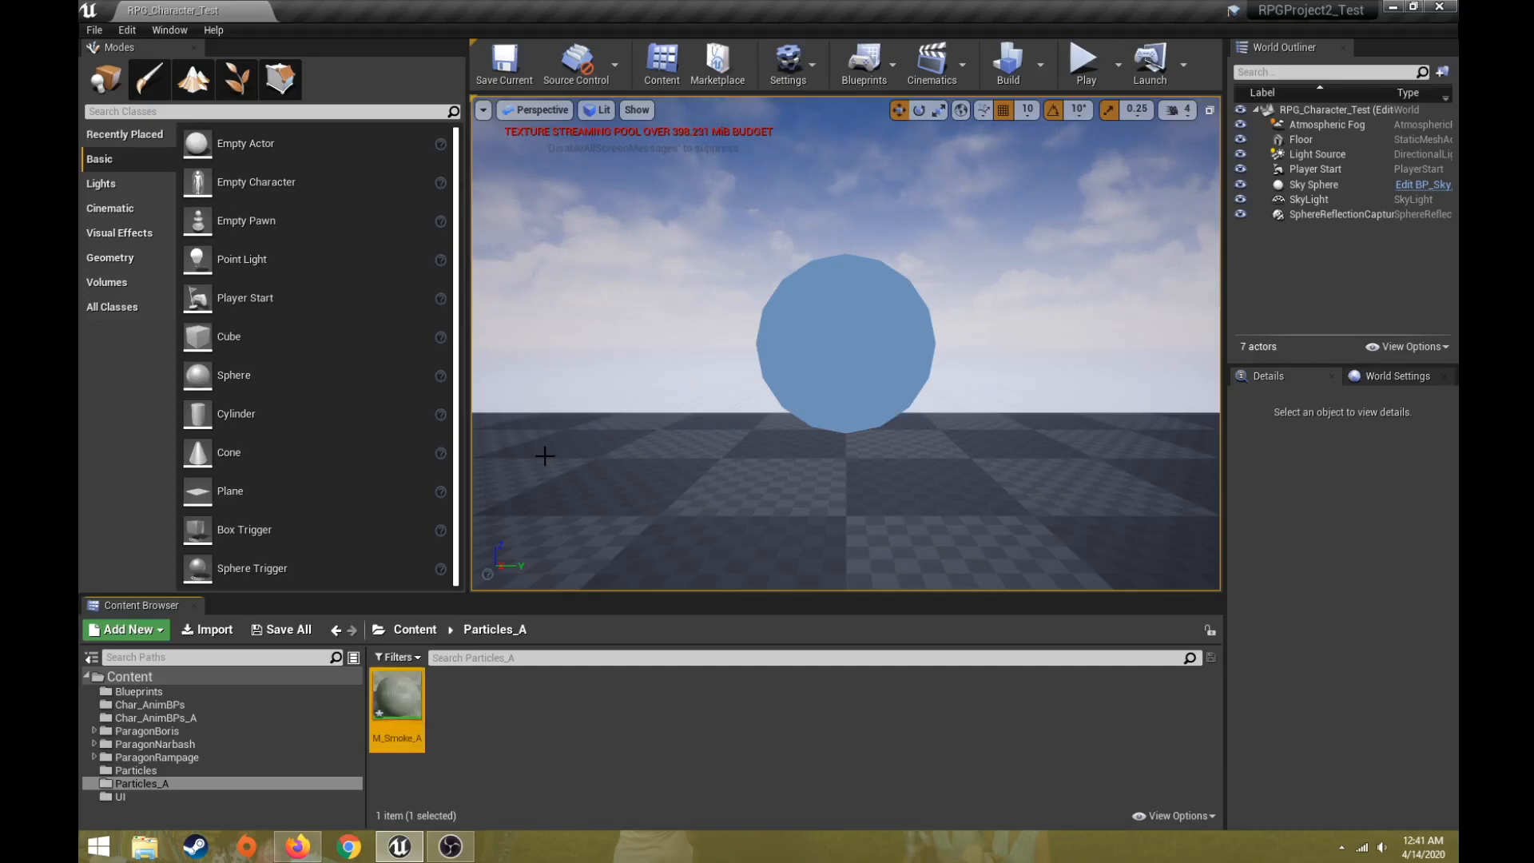
Open M_Smoke_A and set it to Translucent blend mode, Unlit shading model and Two Sided
double_click(414, 689)
right_click_drag(558, 365, 694, 356)
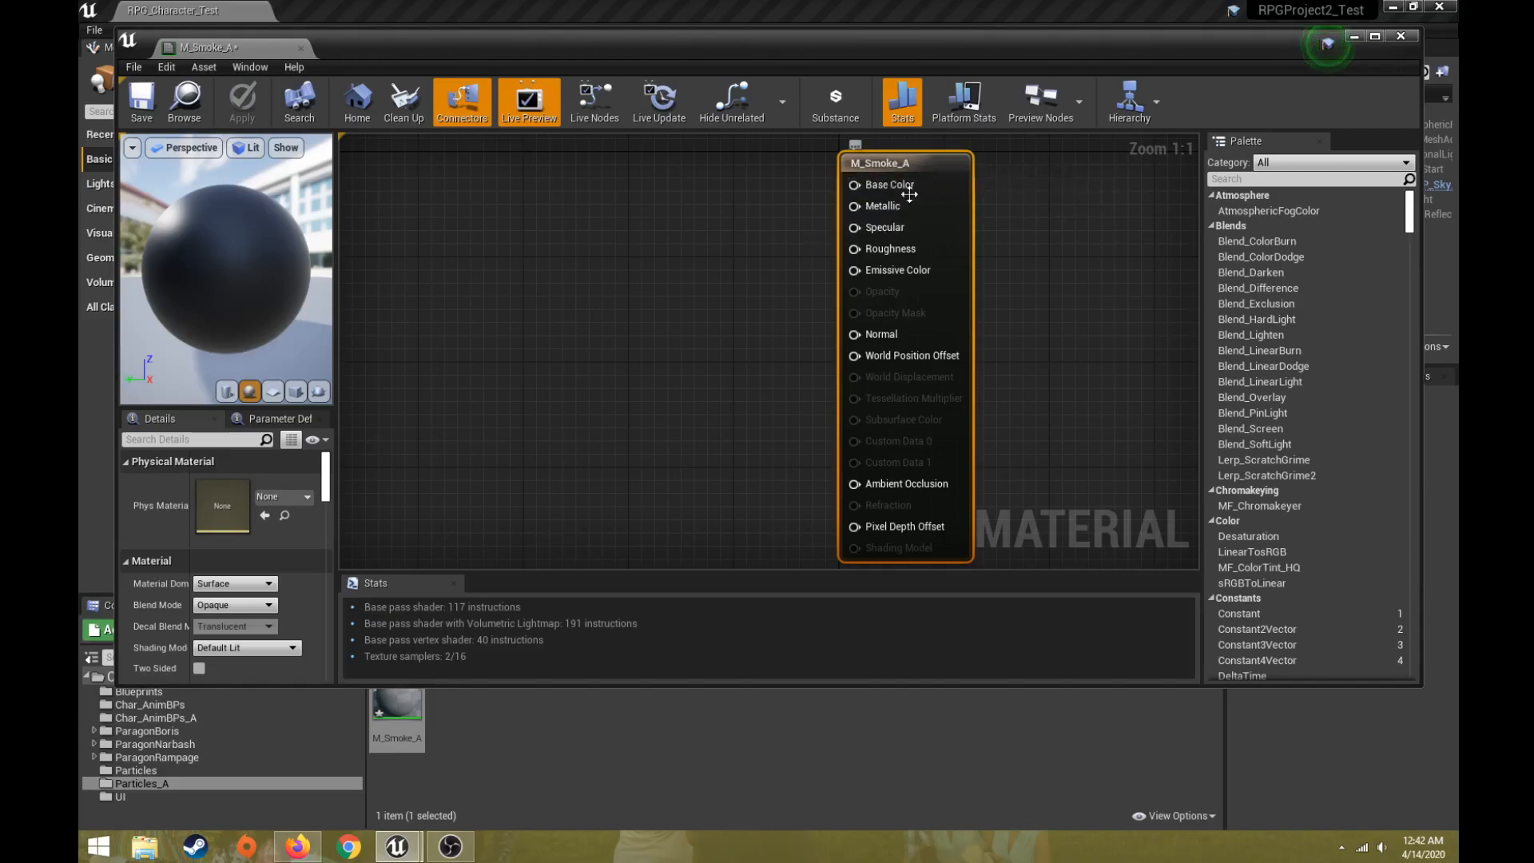
scroll(264, 567, "down", 1)
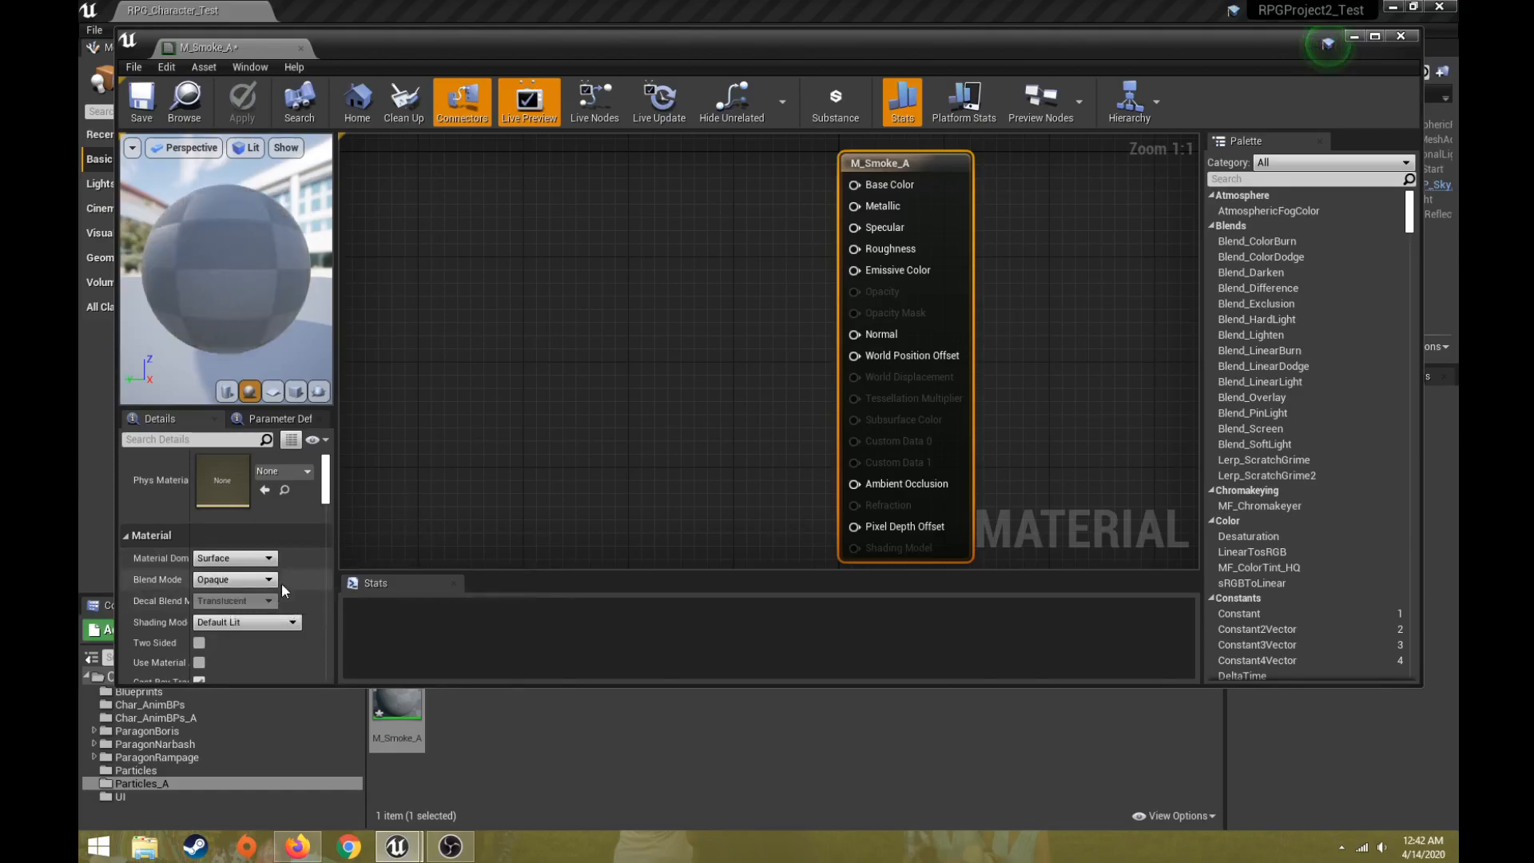
left_click(254, 579)
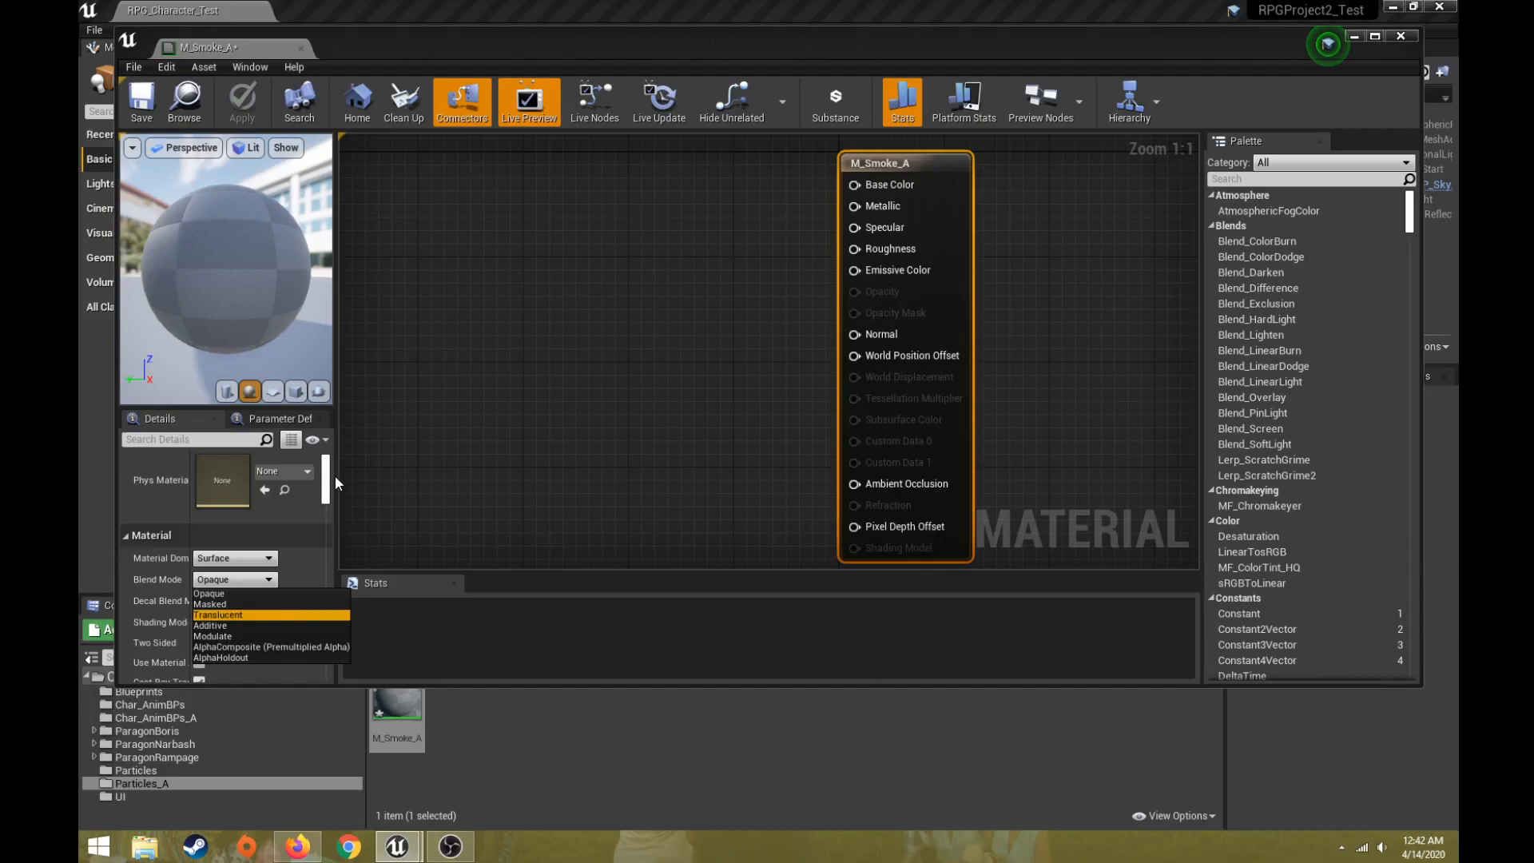
left_click_drag(324, 485, 324, 484)
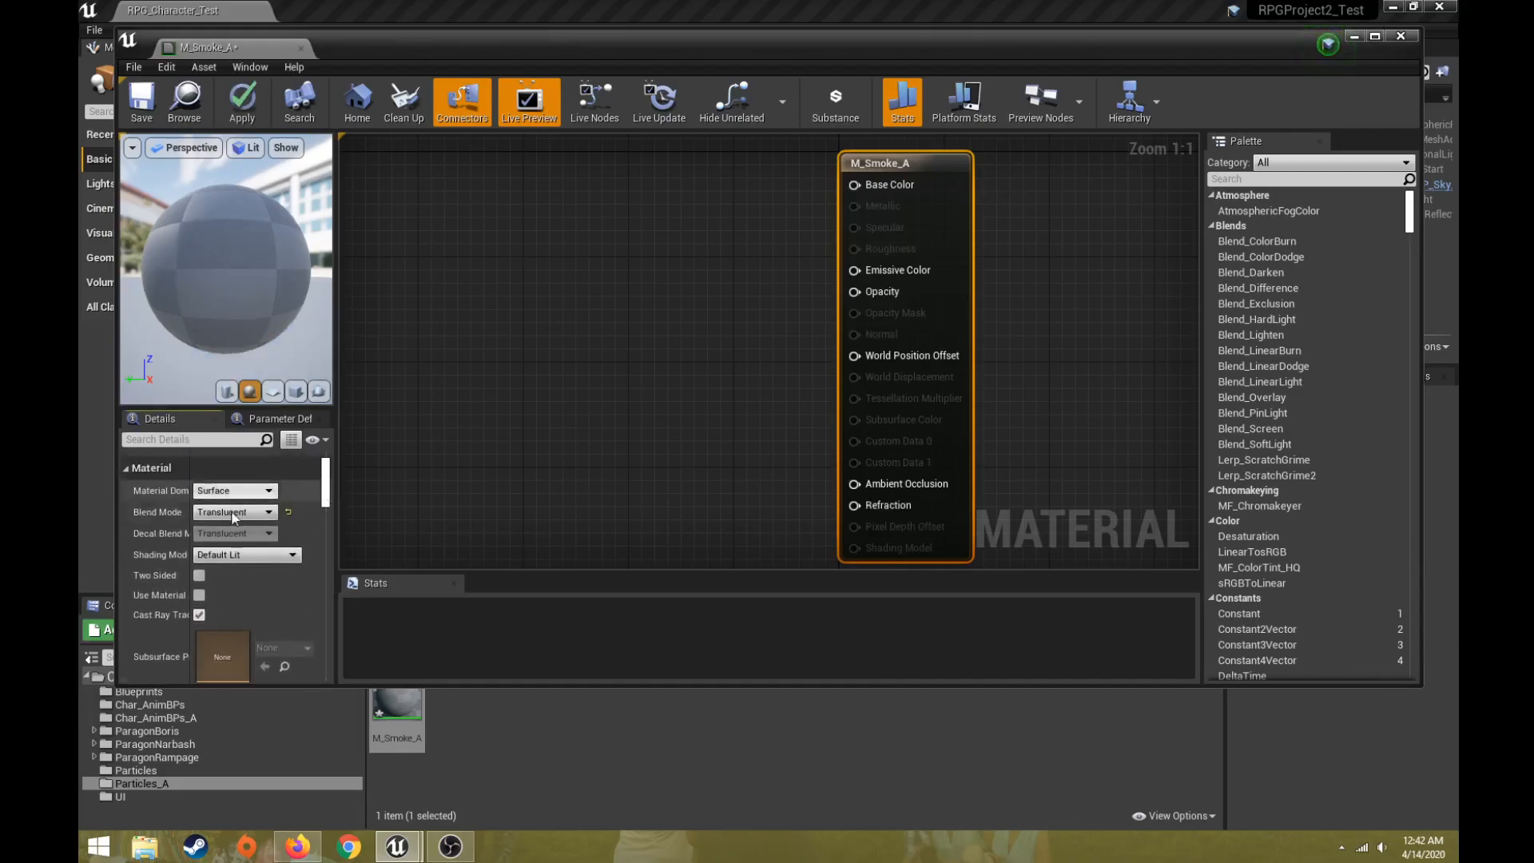
left_click(210, 561)
left_click(222, 569)
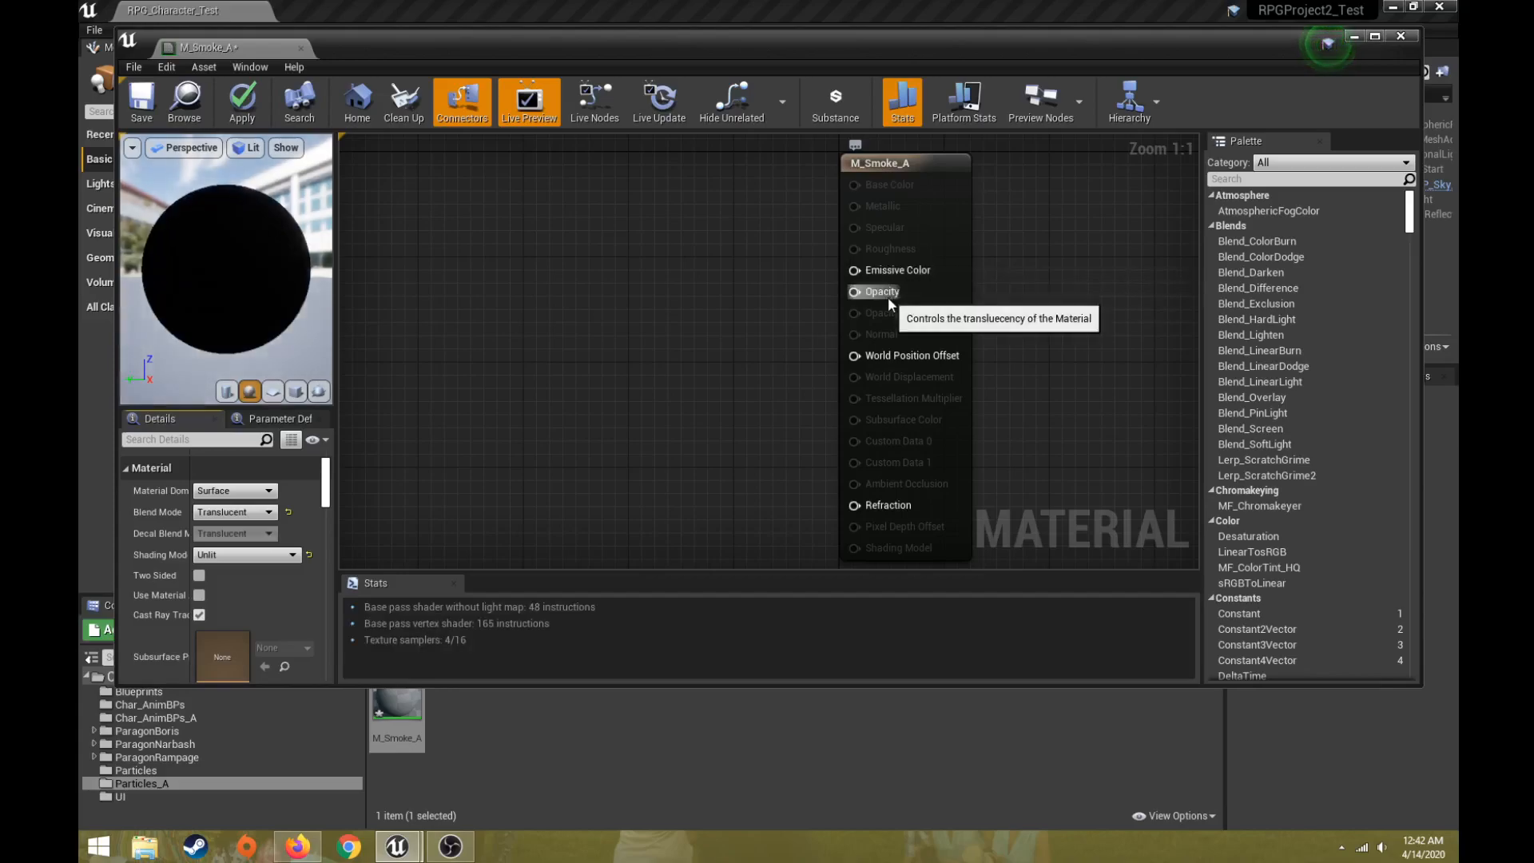
left_click(199, 575)
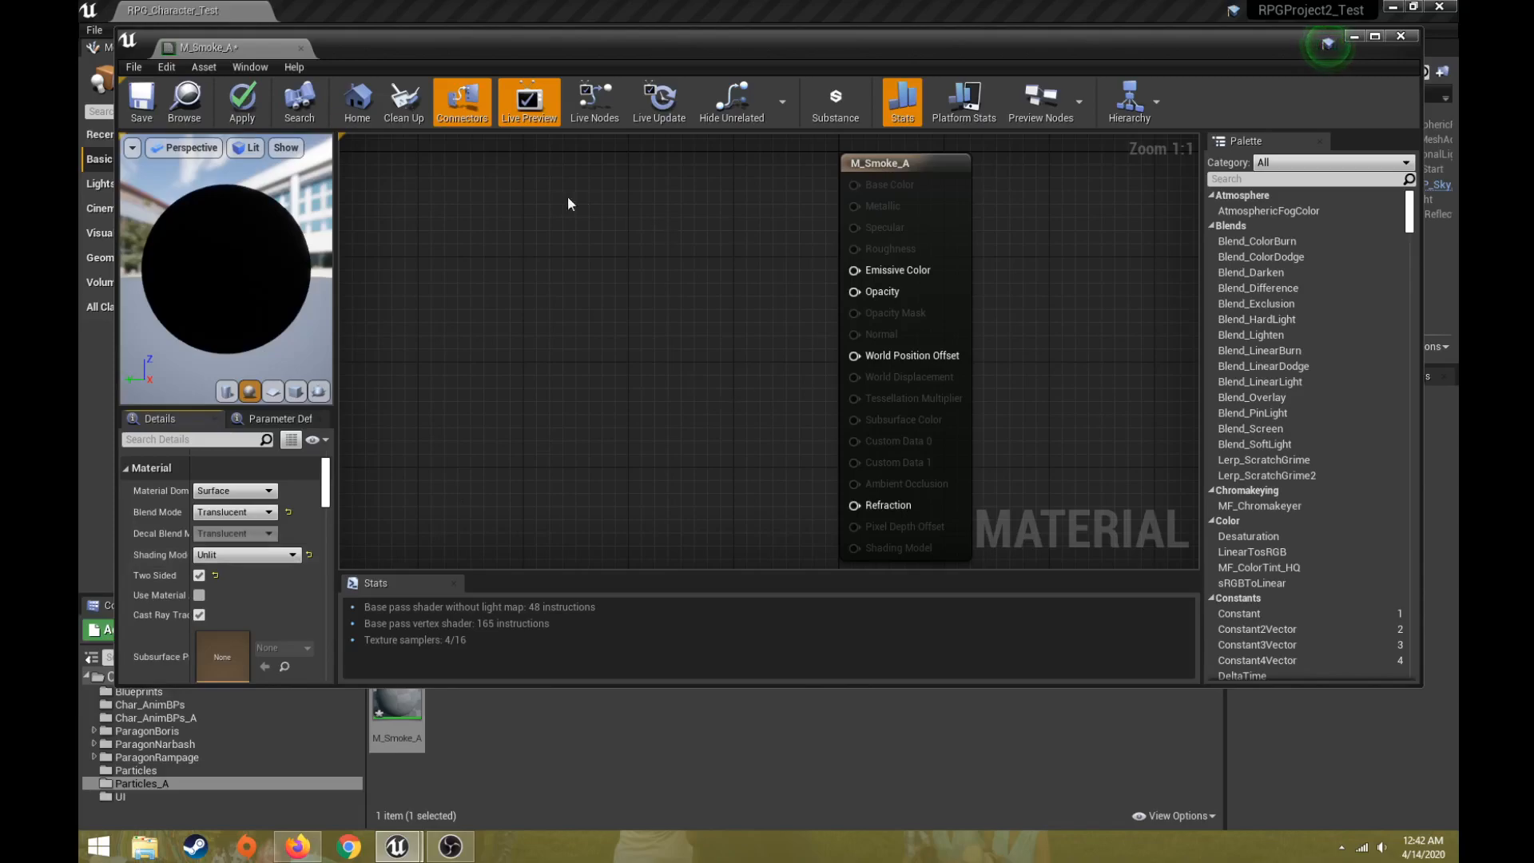
Add a Particle Color node to the M_Smoke_A graph and place it well clear of the main material node
right_click(544, 208)
type("par")
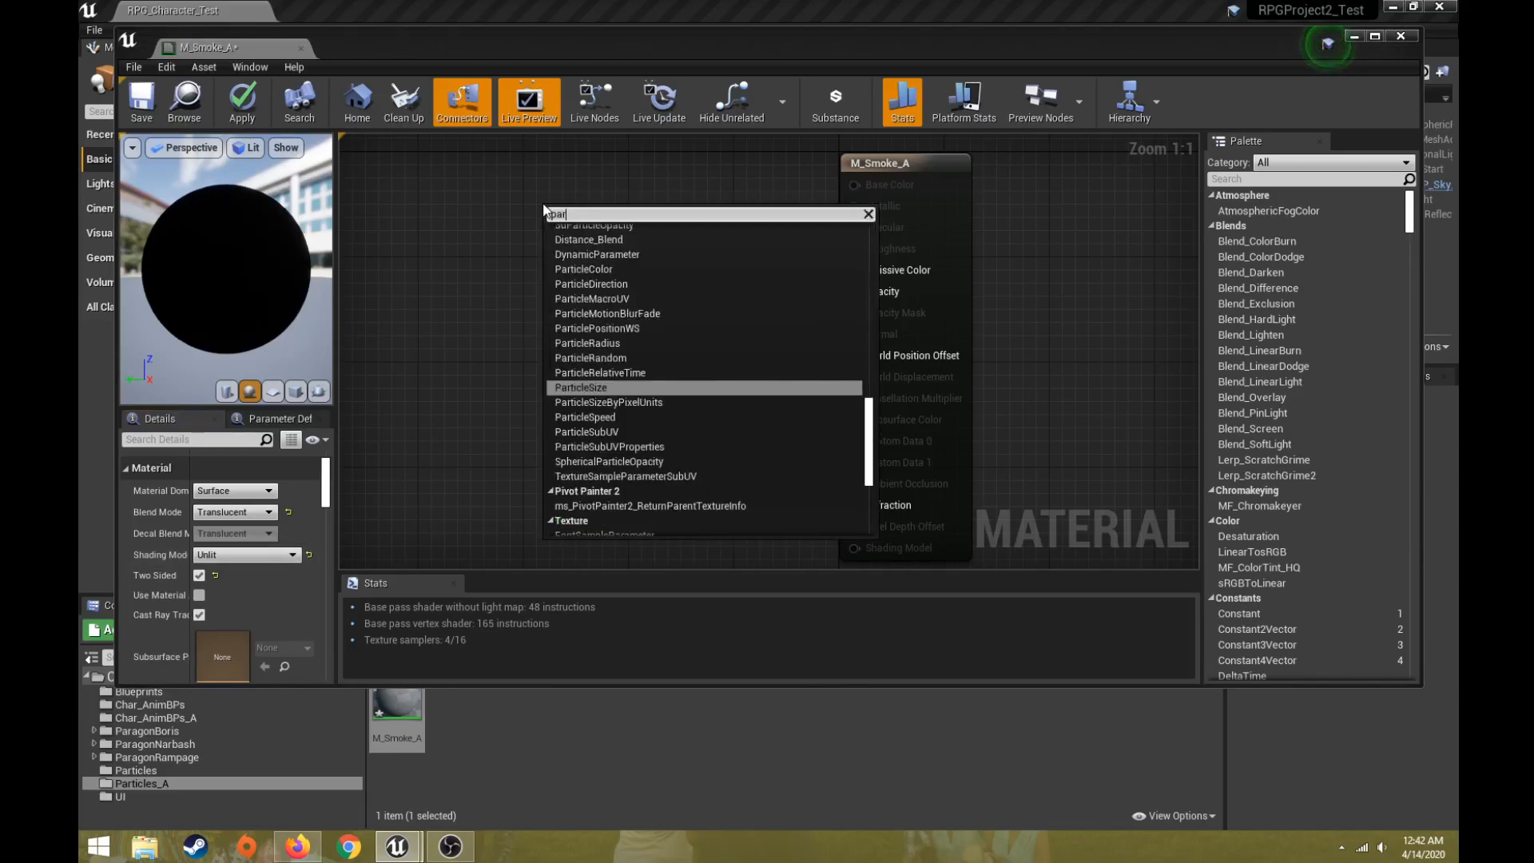
type("ticle col")
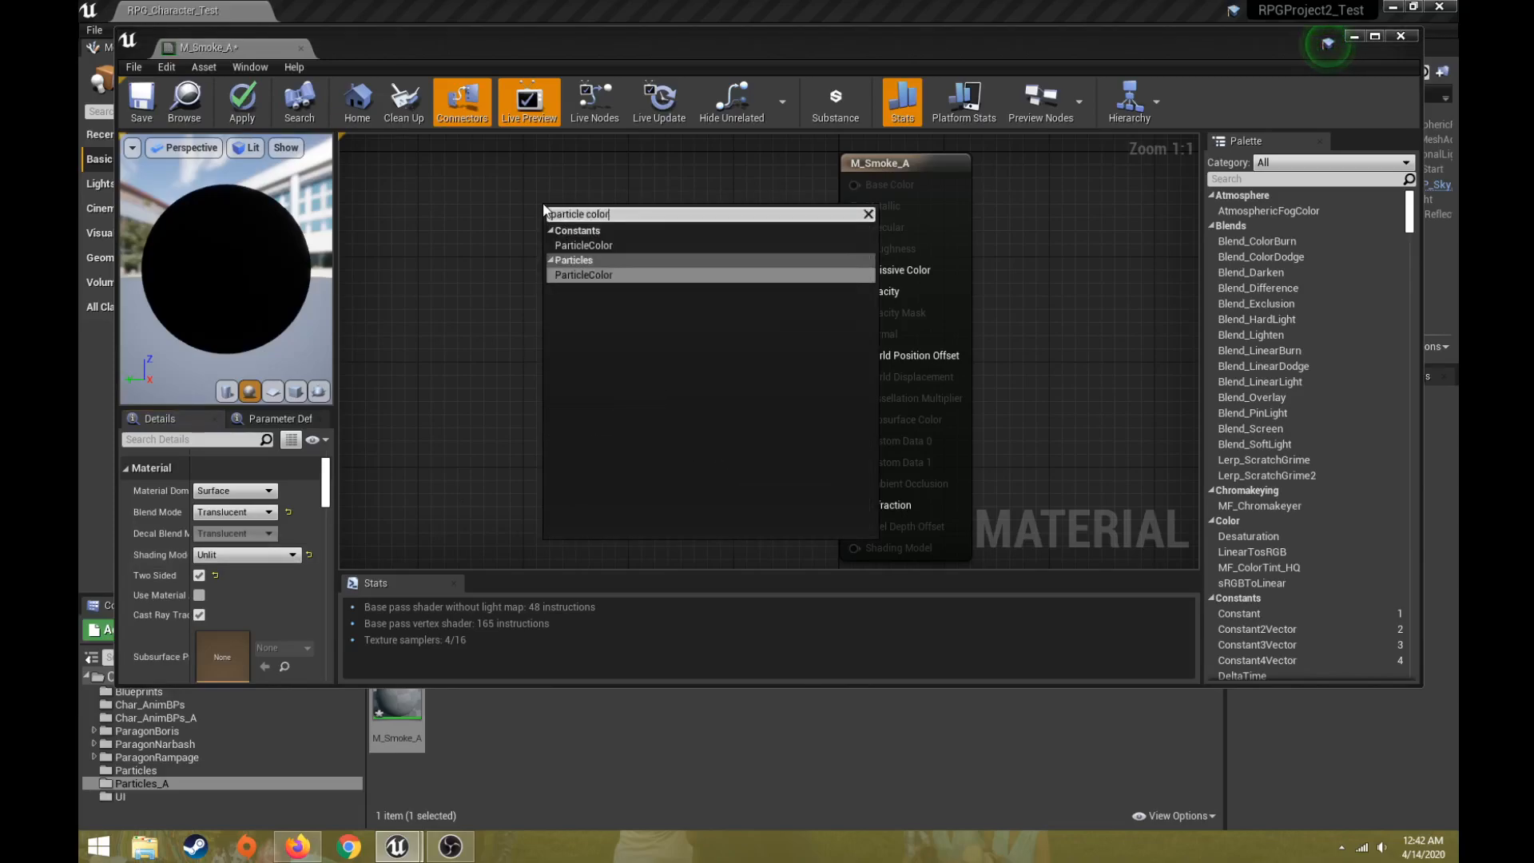
type("or")
key("Return")
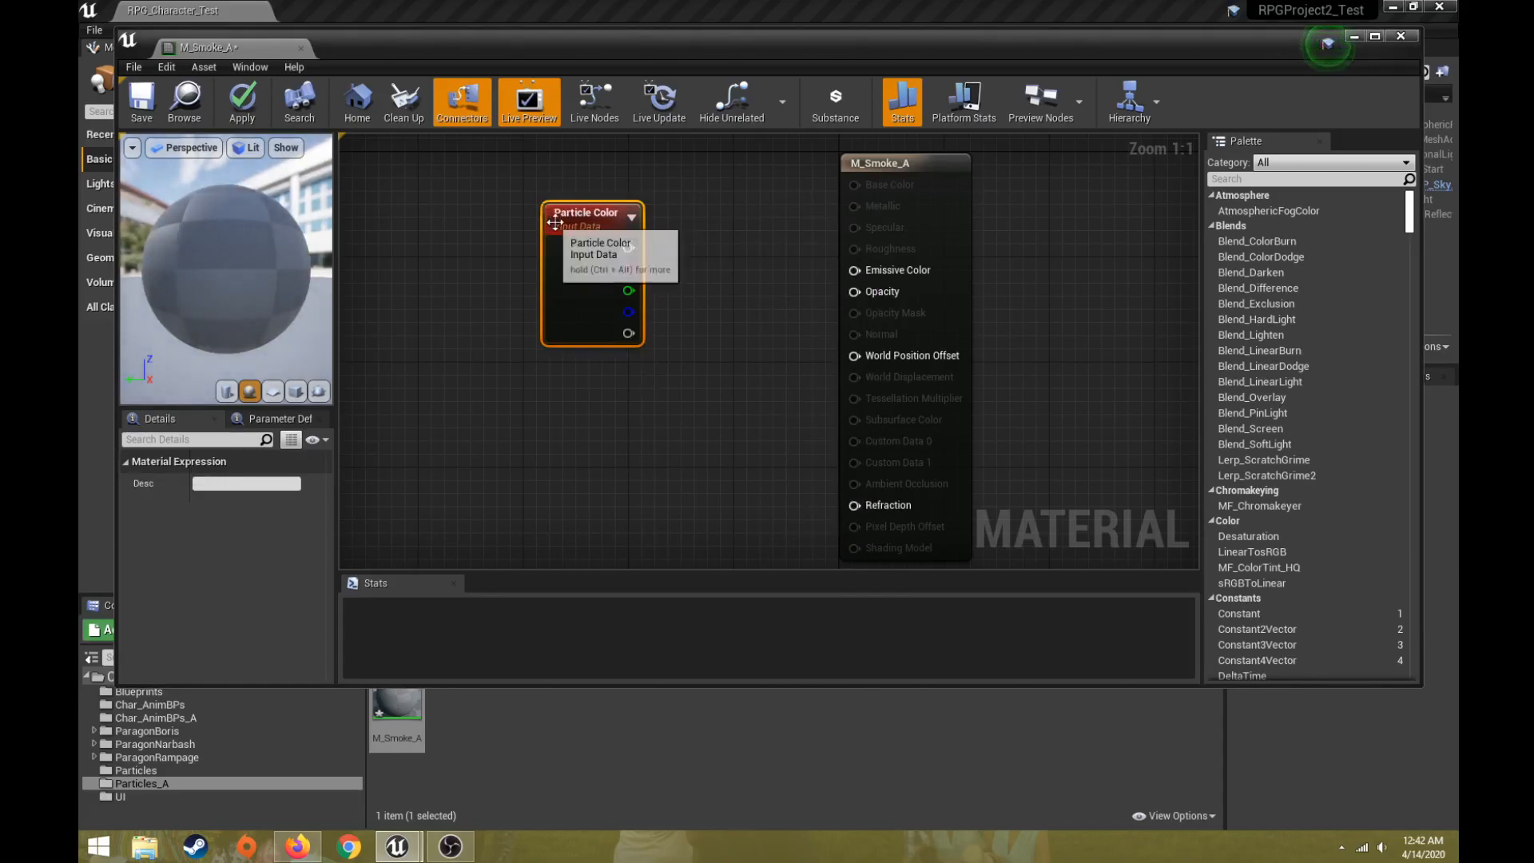
left_click_drag(559, 195, 566, 159)
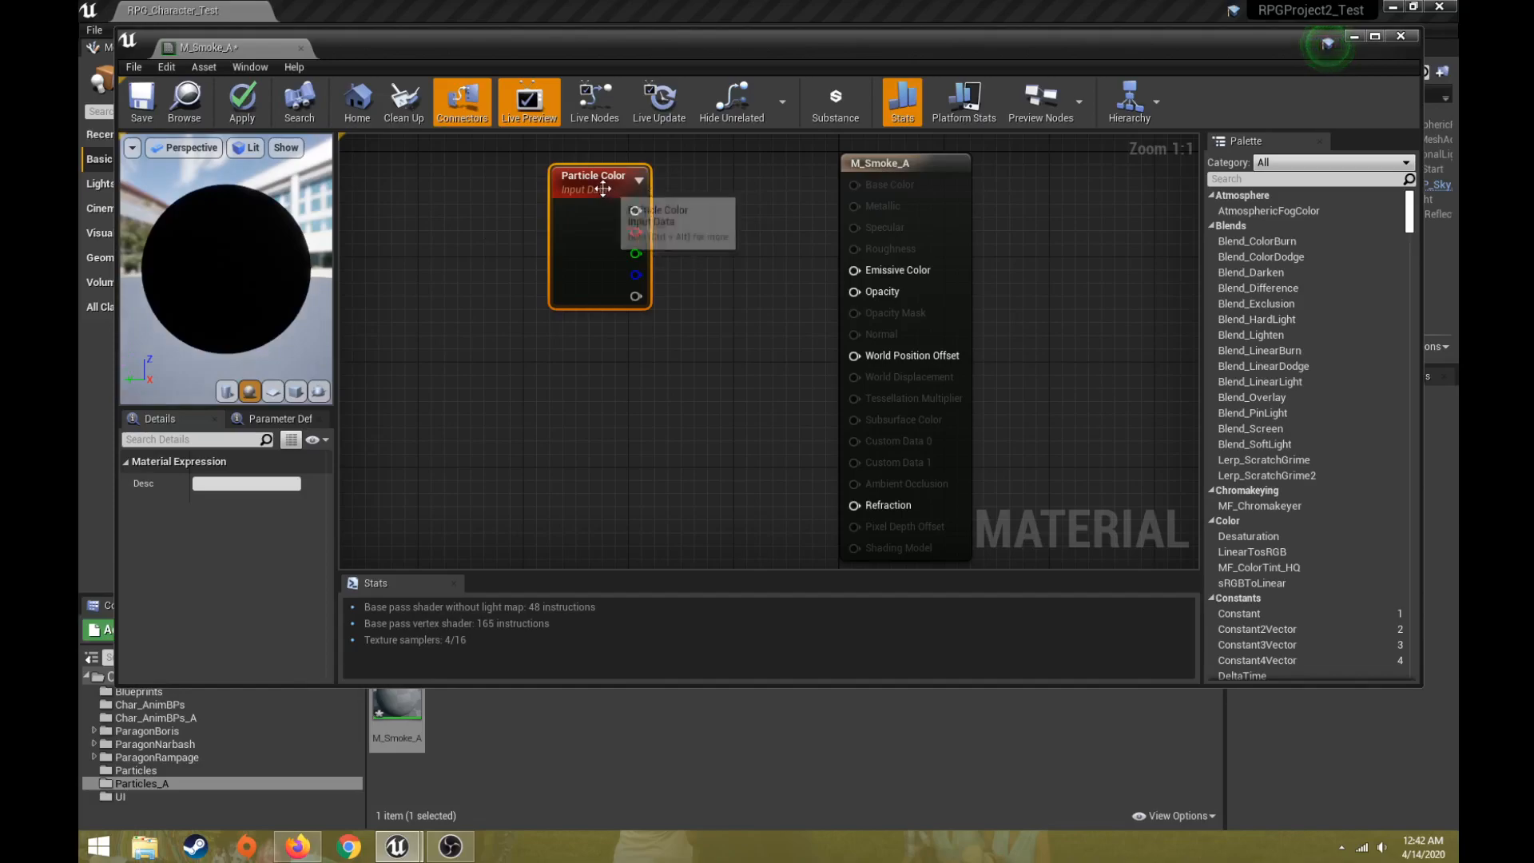
left_click_drag(598, 187, 545, 174)
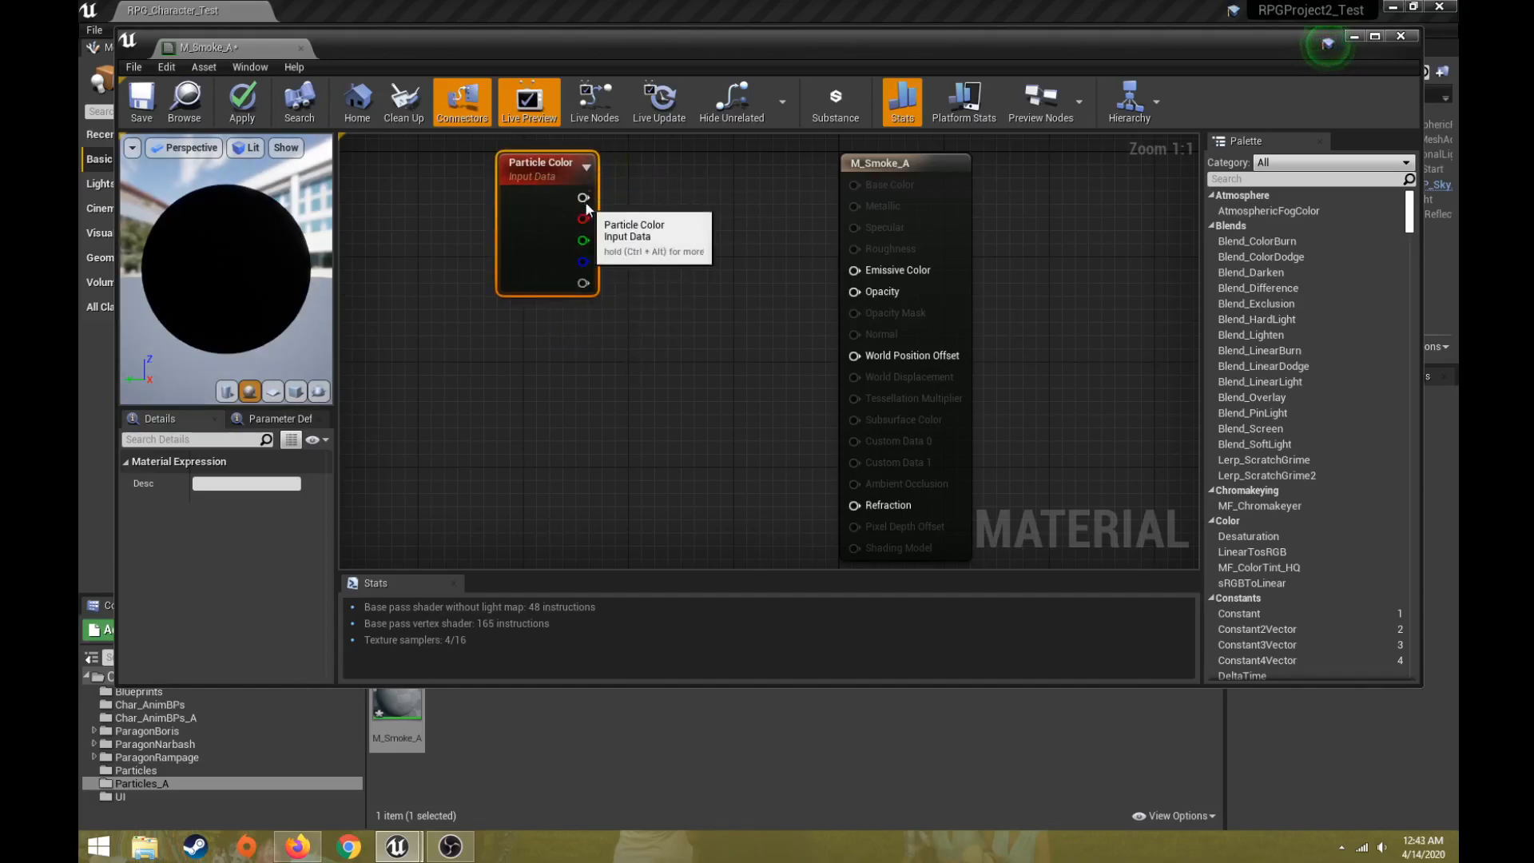
Connect Particle Color's combined colour output to input A of a new Multiply node placed before the main material node
left_click_drag(583, 197, 682, 304)
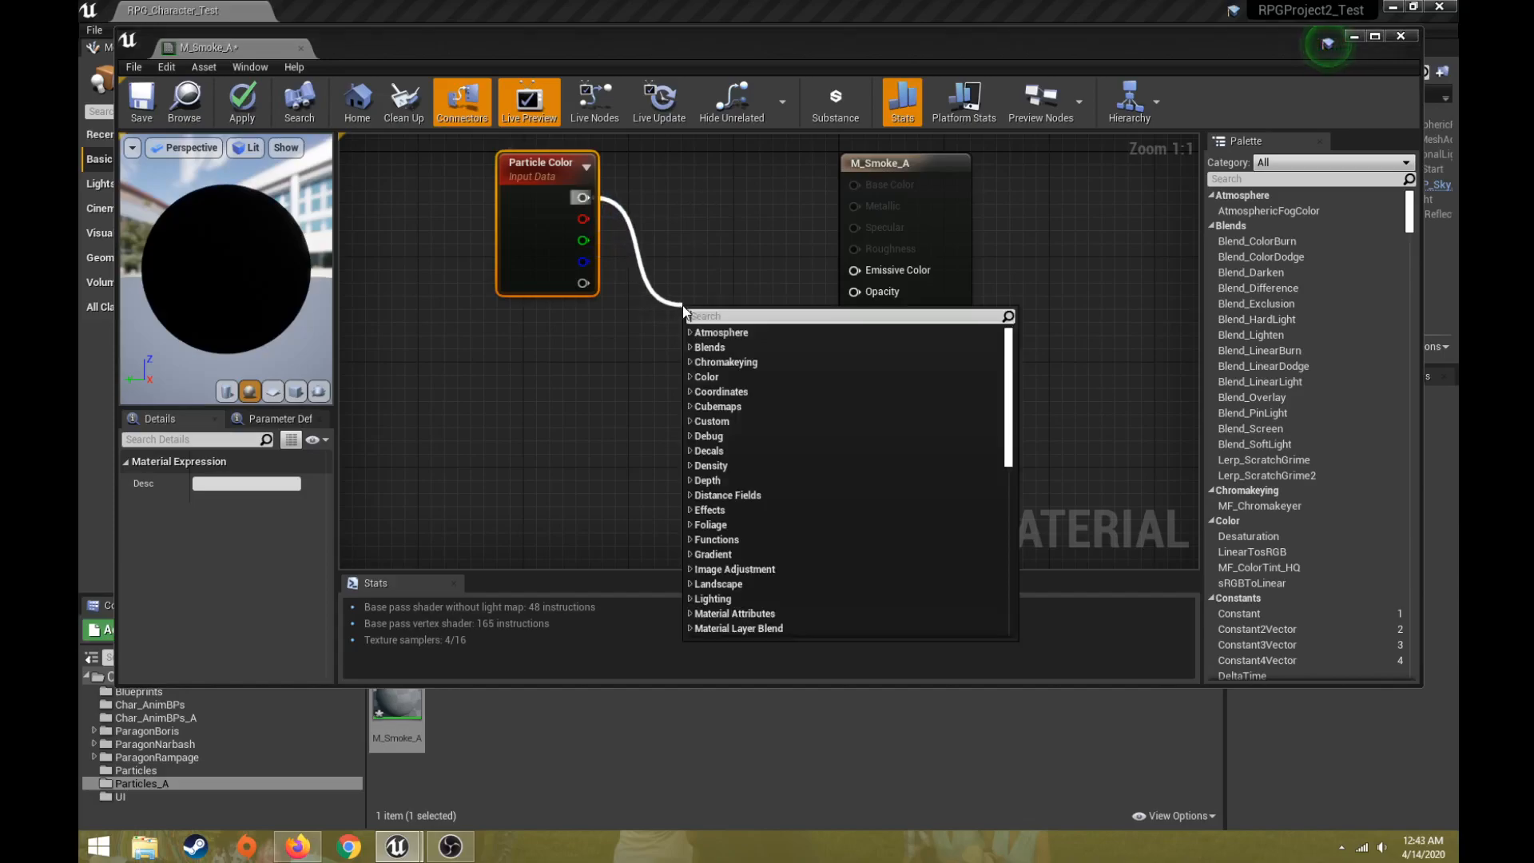
type("mult")
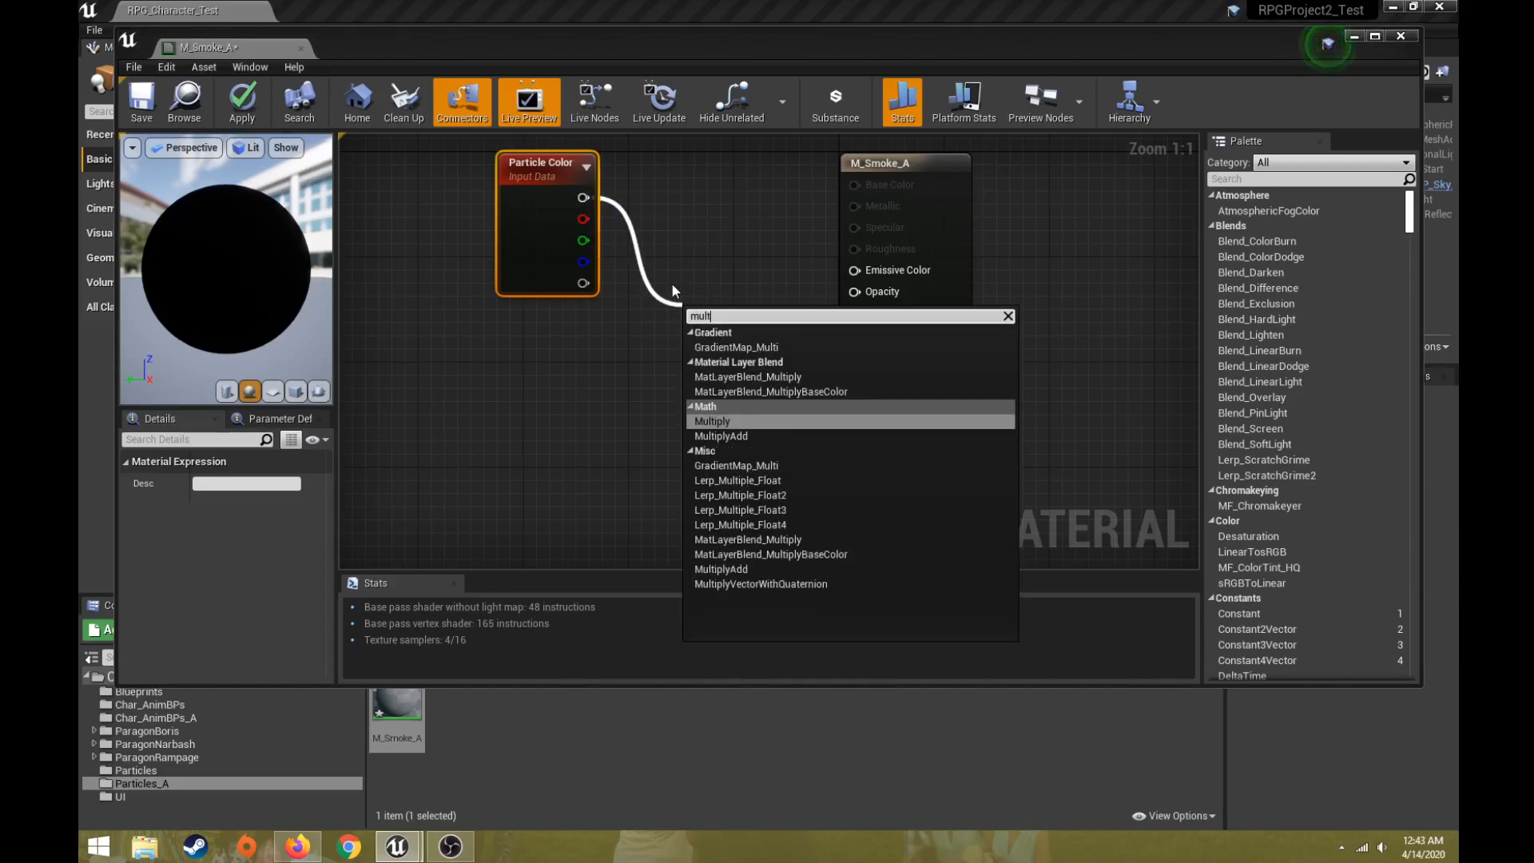
type("i")
left_click(730, 421)
left_click_drag(727, 323, 700, 303)
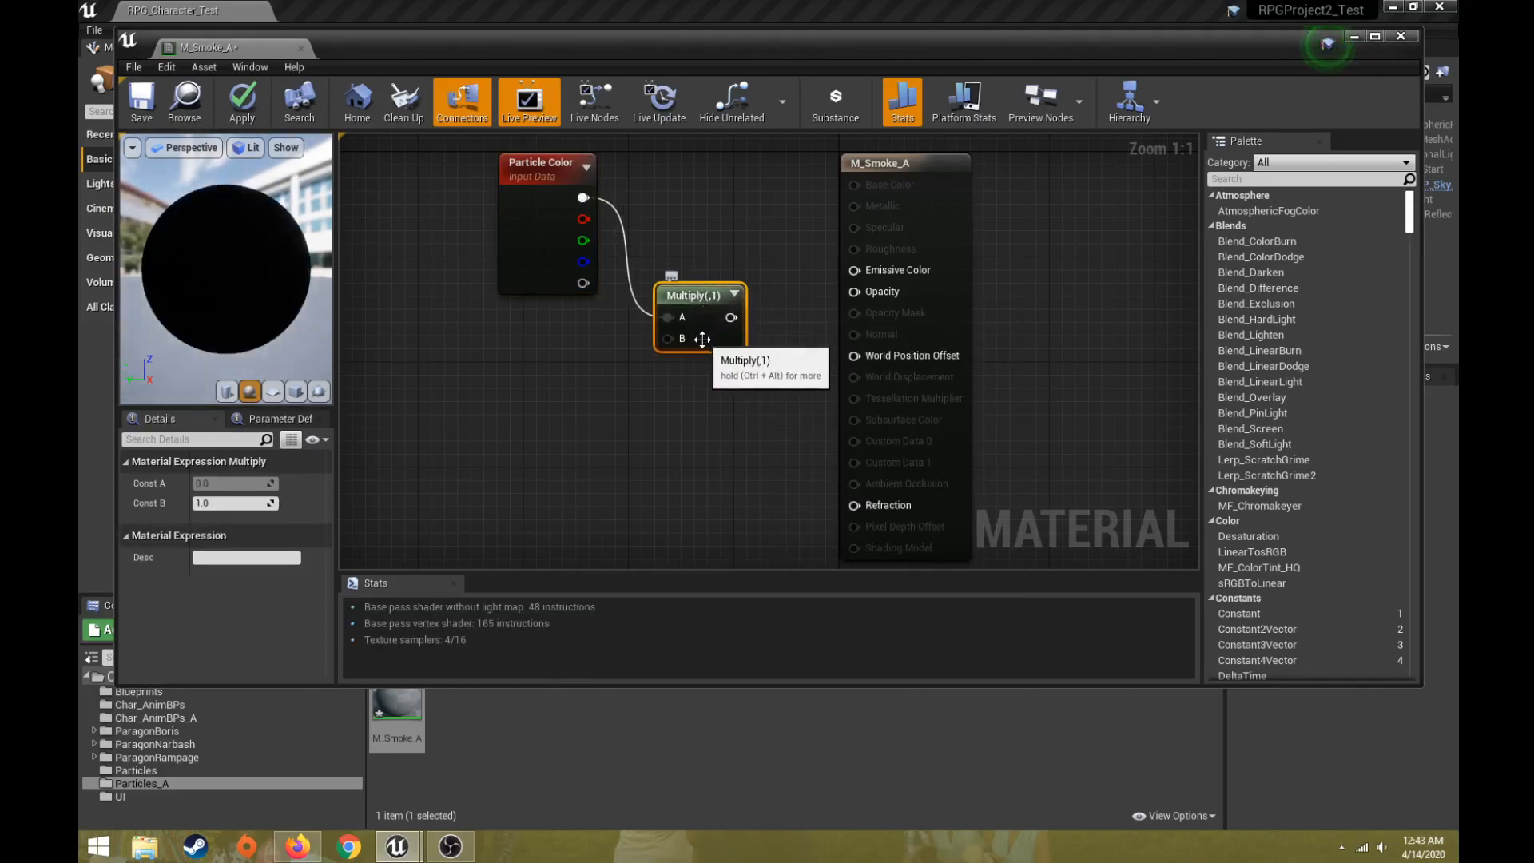
Add a TextureCoordinate node below the Particle Color node and expand its preview
right_click_drag(604, 395, 566, 422)
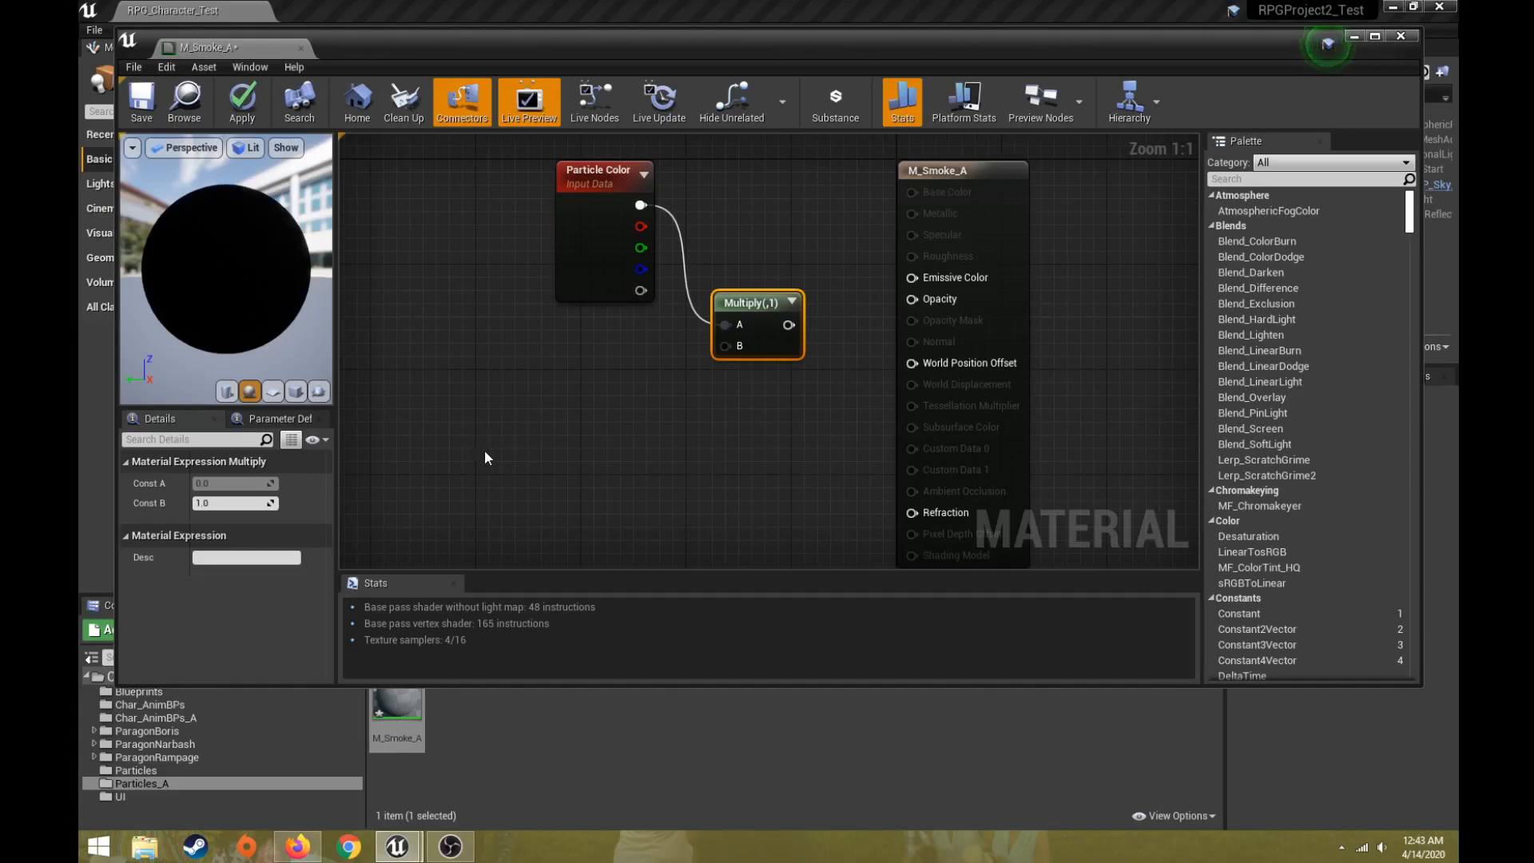
right_click_drag(585, 386, 619, 369)
right_click(552, 377)
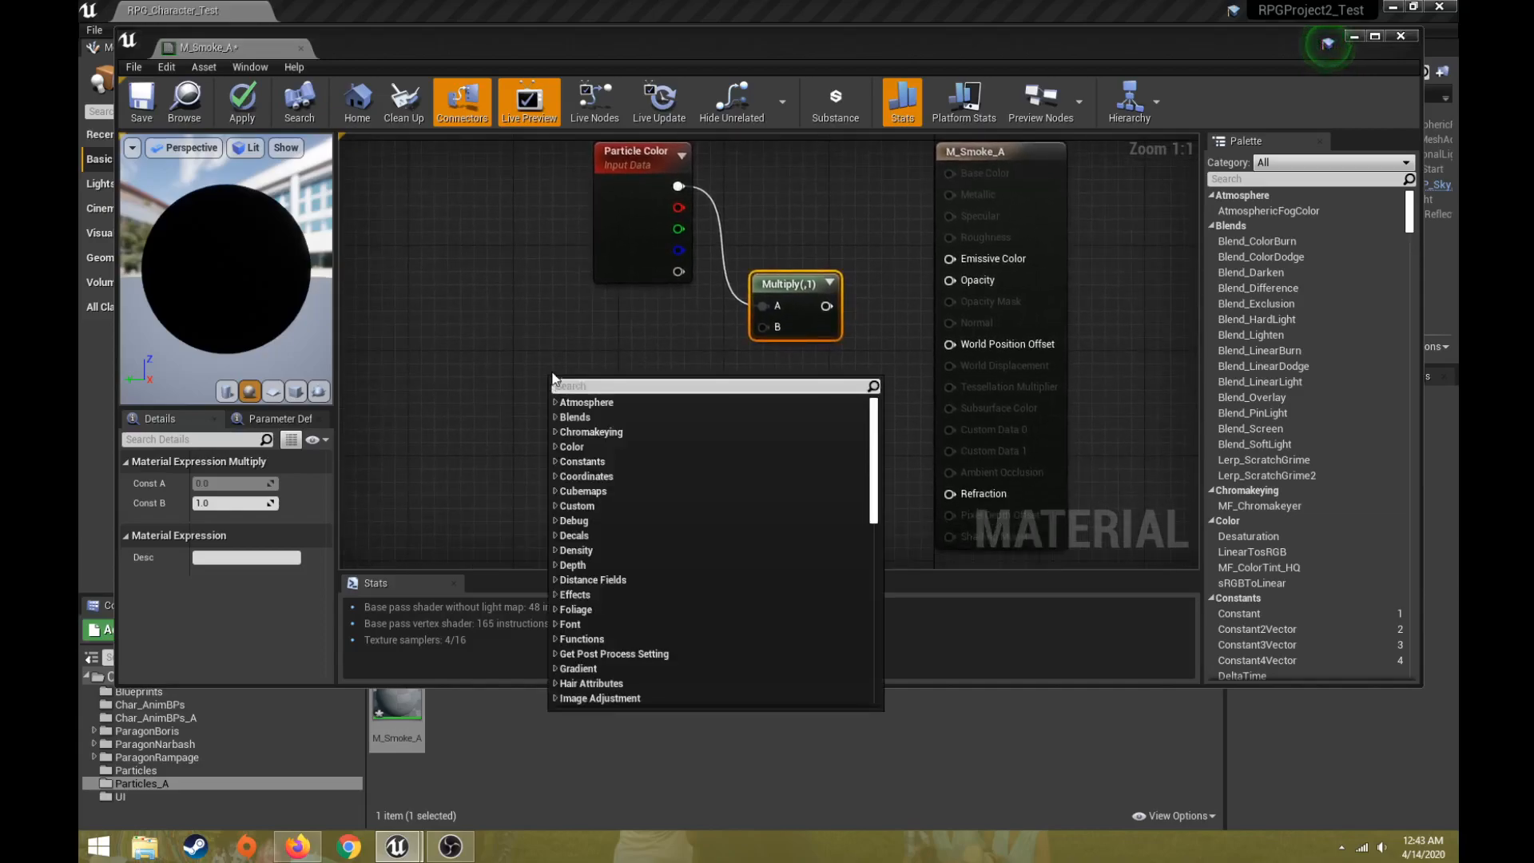
type("tex")
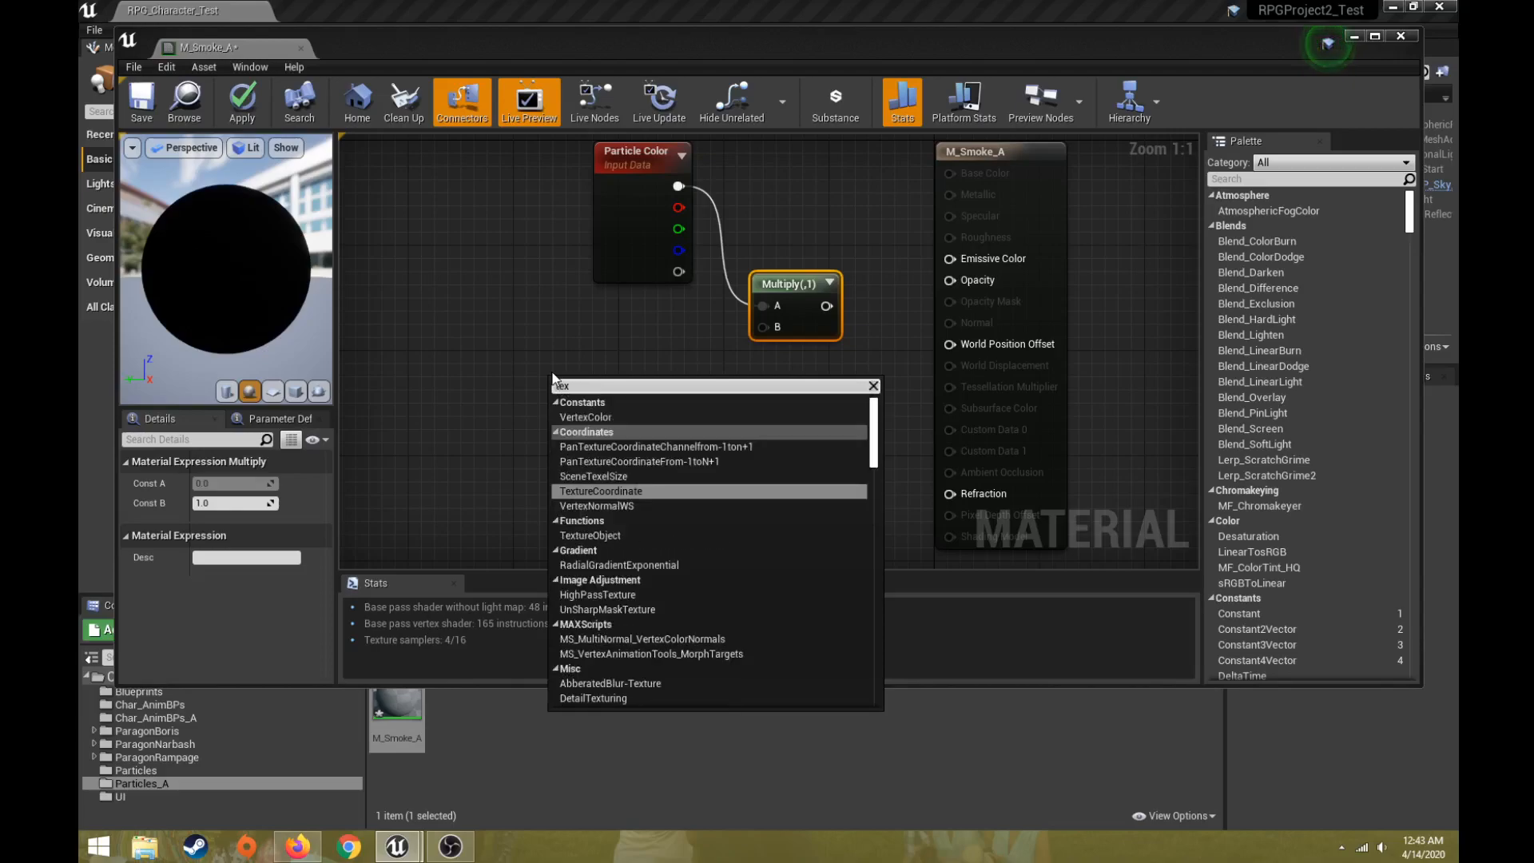
type(" coor")
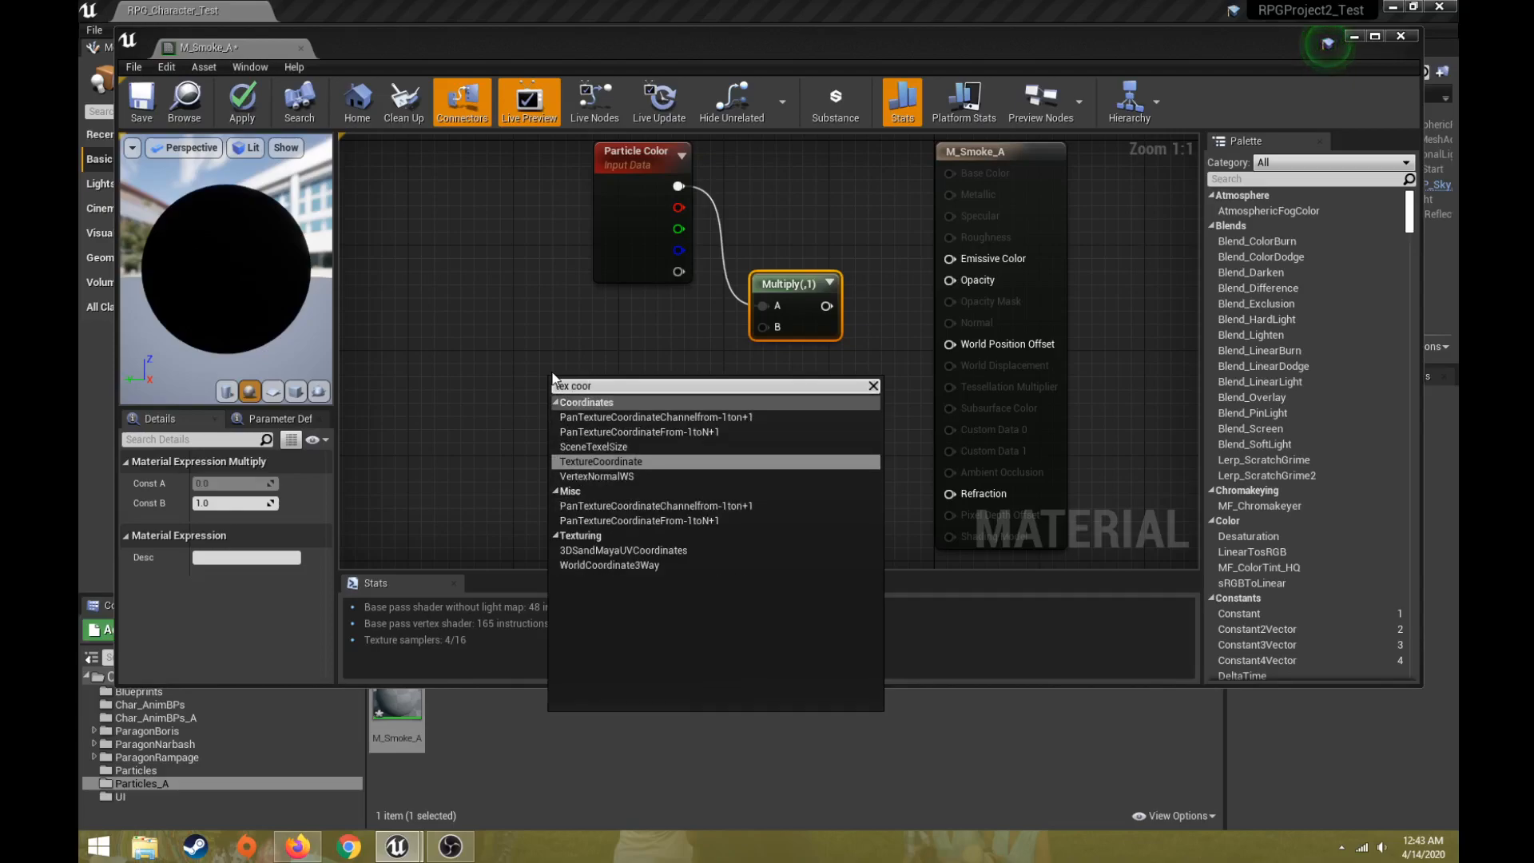
left_click(606, 462)
left_click_drag(591, 389, 465, 365)
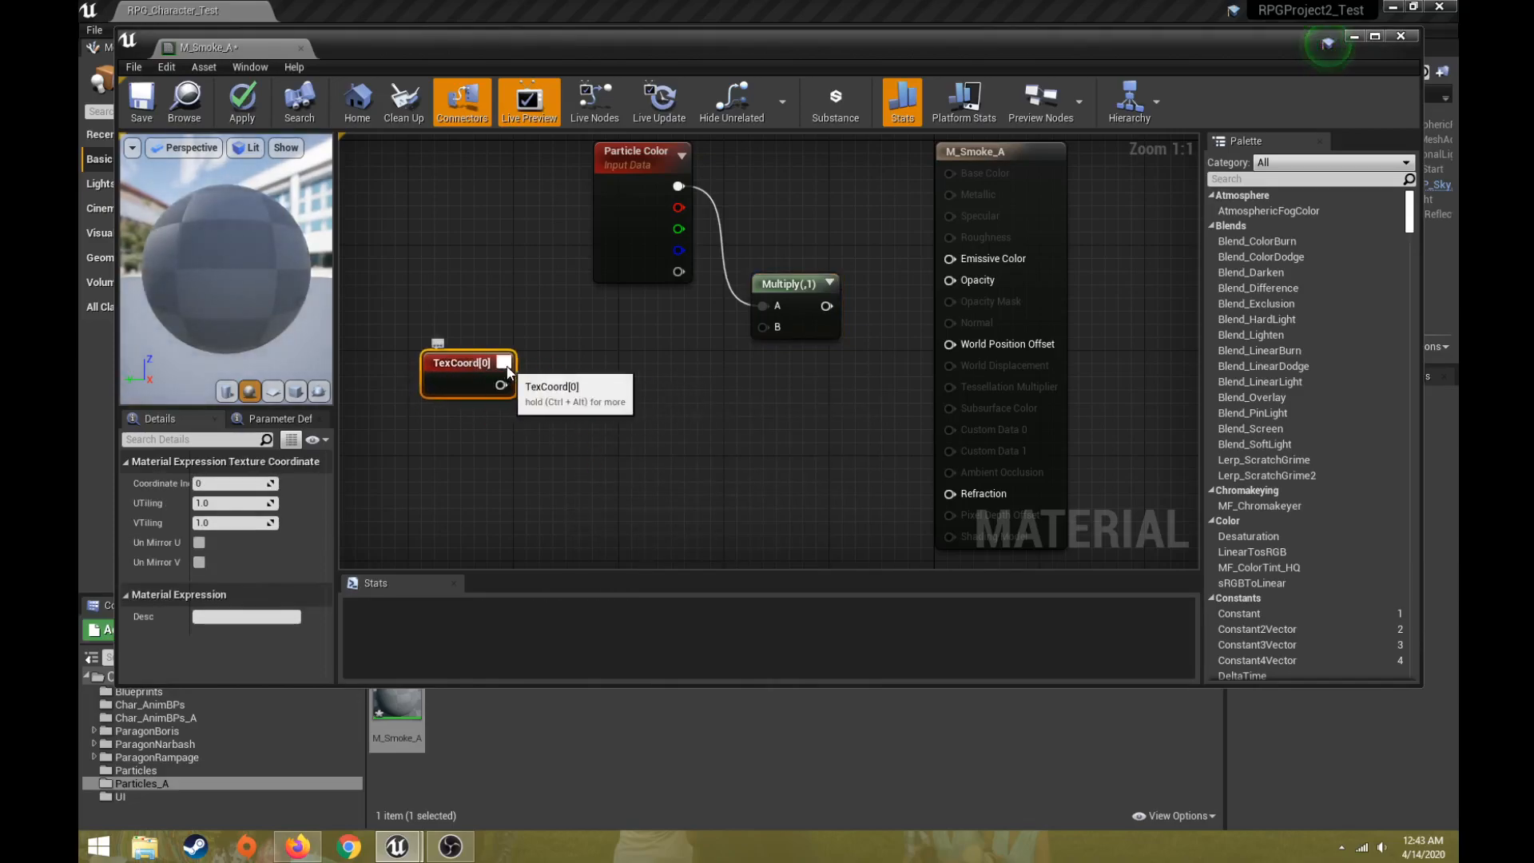
left_click(504, 362)
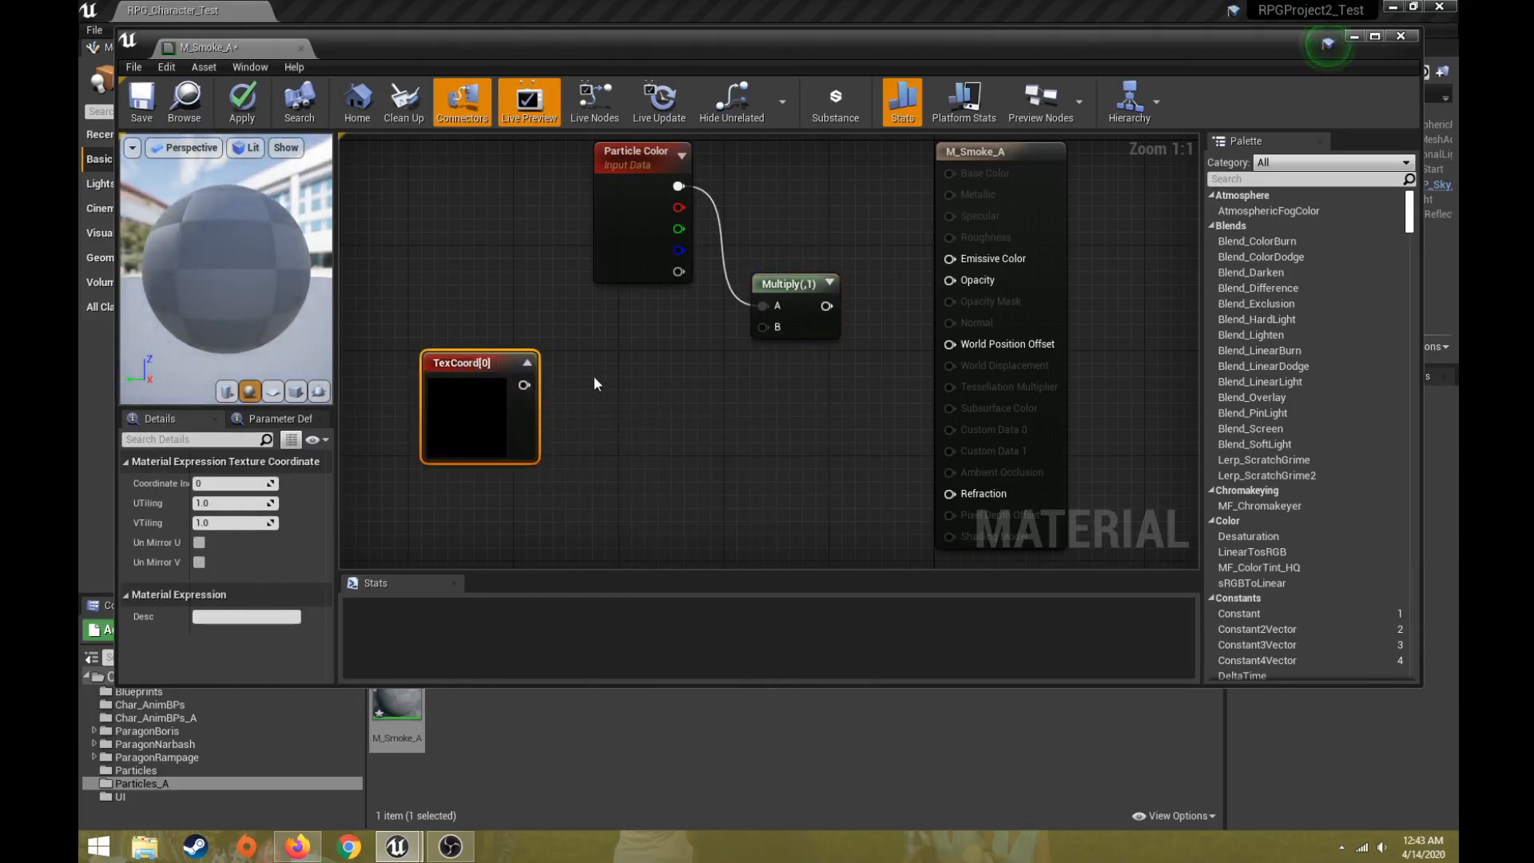
Connect TexCoord to input A of a new SphereMask node, expand the mask's preview and place it beside TexCoord
right_click_drag(588, 378, 647, 353)
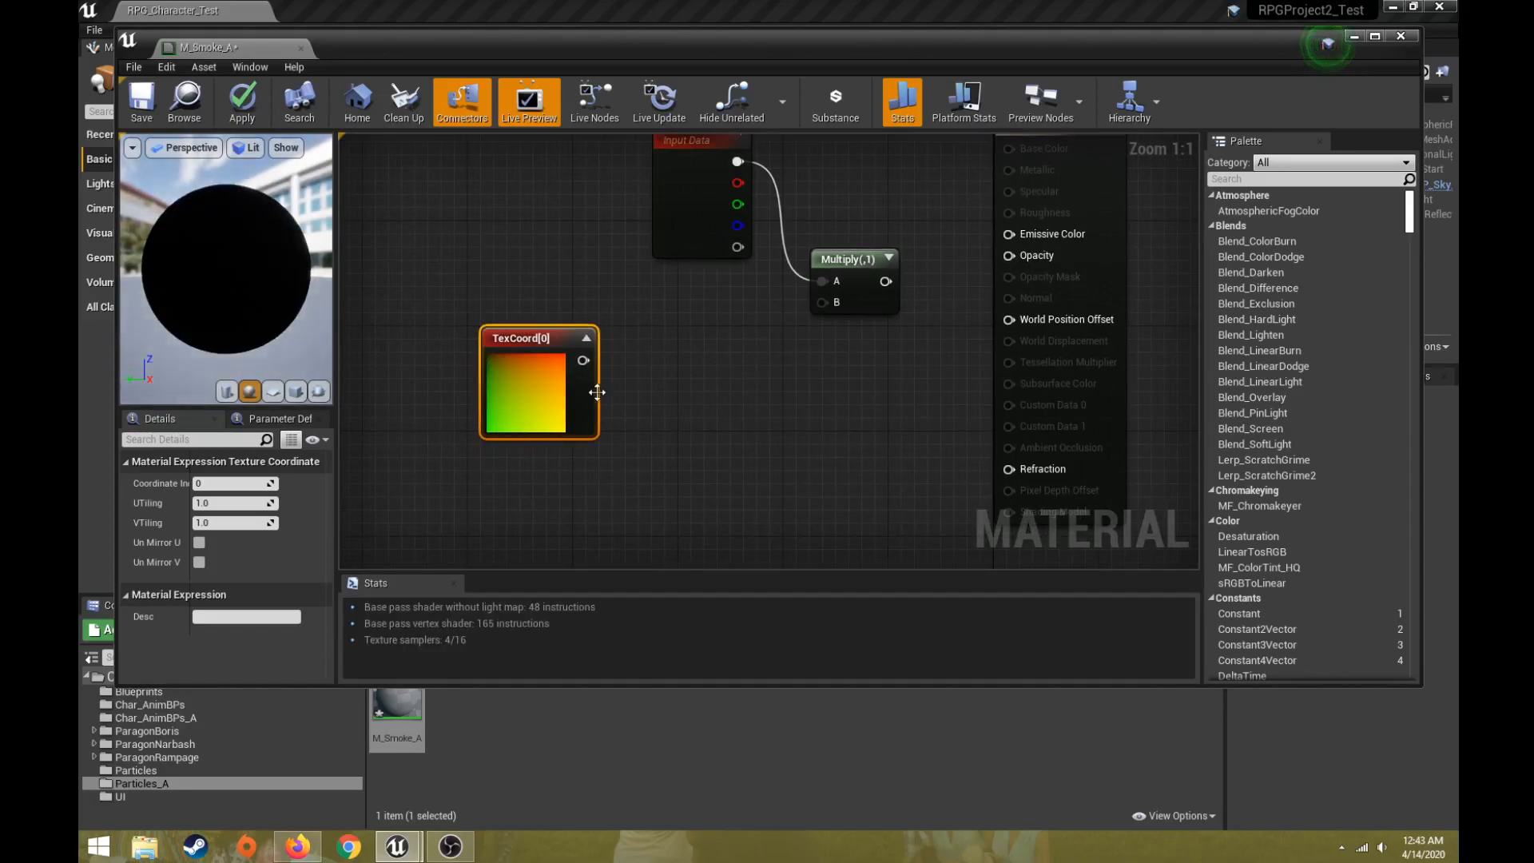
right_click_drag(605, 348, 565, 338)
left_click_drag(542, 349, 644, 369)
type("spher")
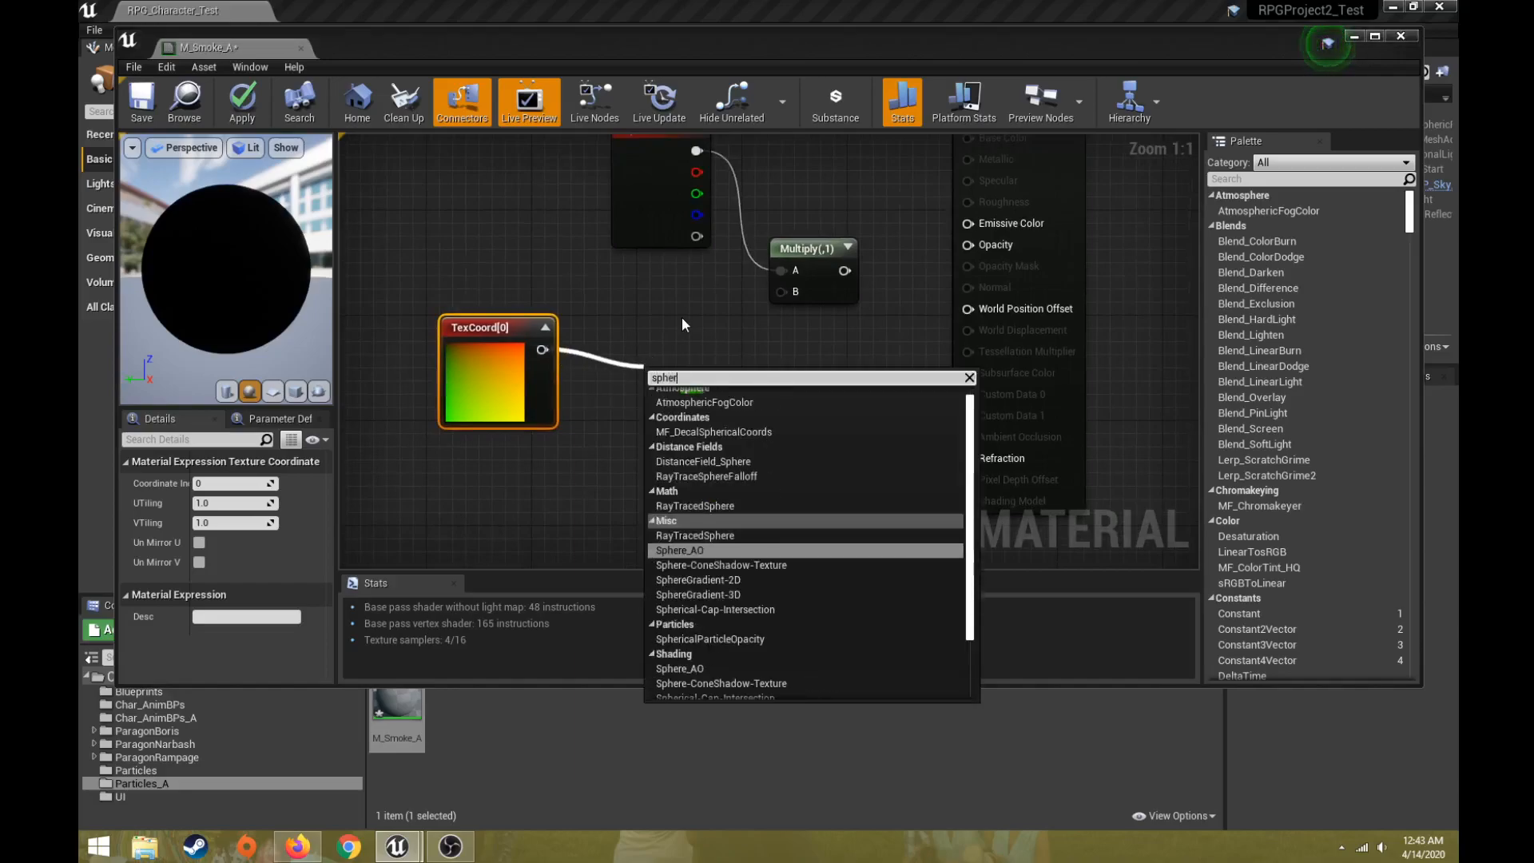
type("ema")
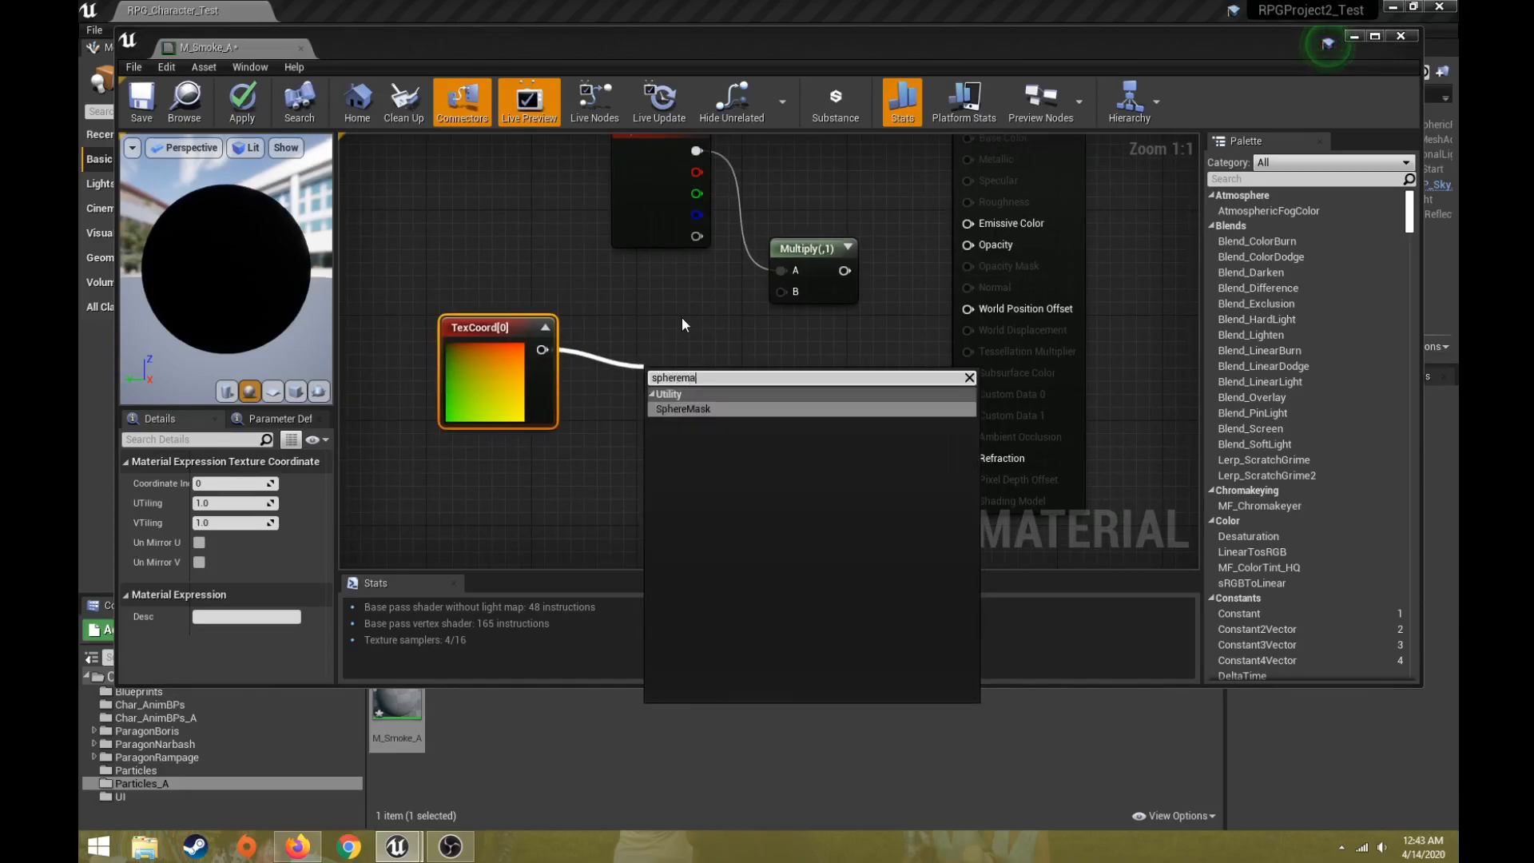
left_click(719, 409)
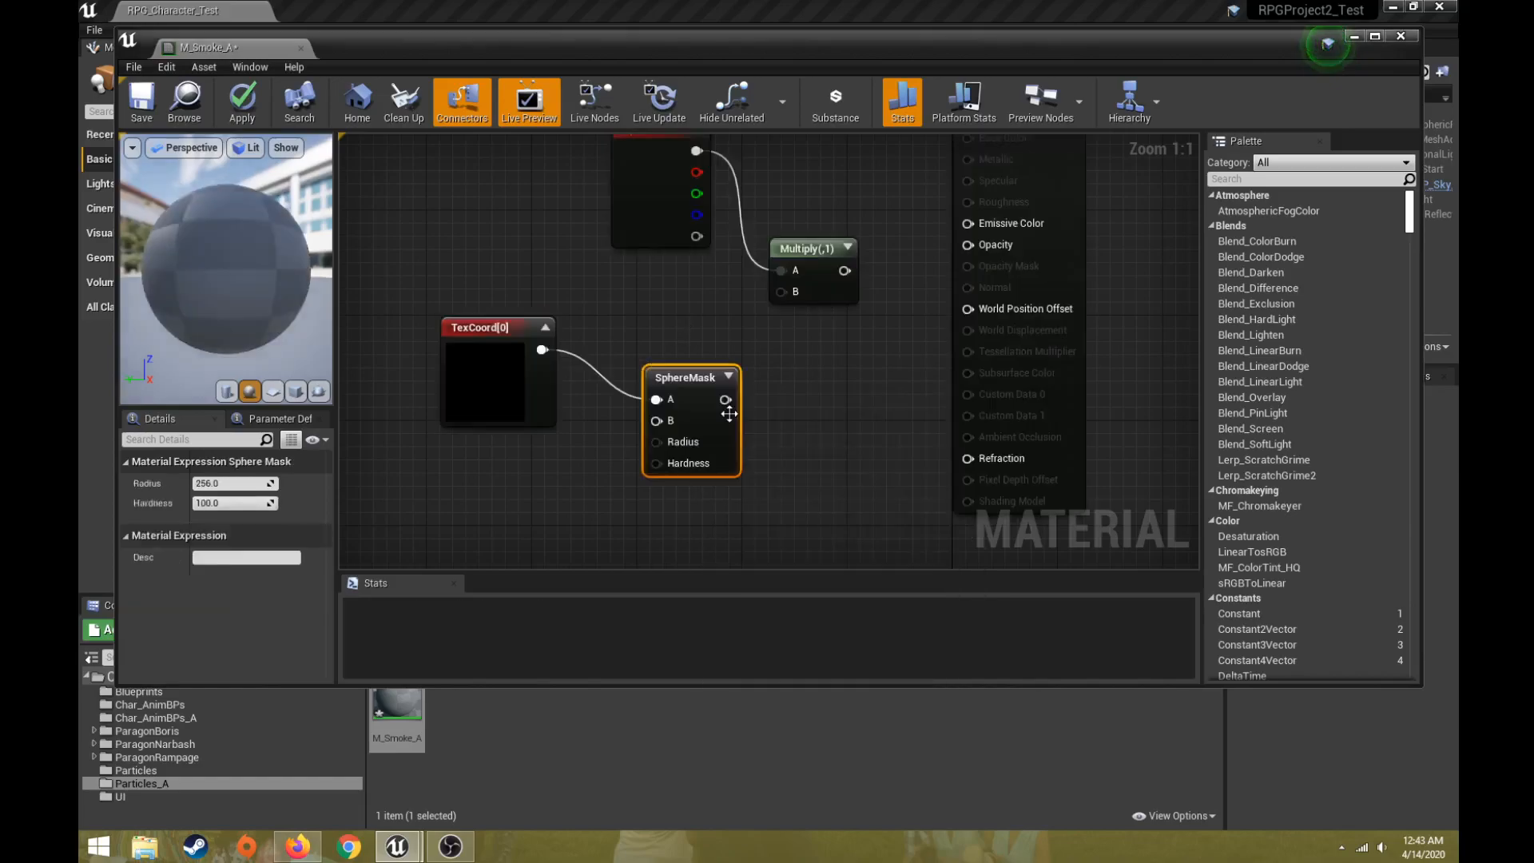
left_click_drag(689, 373, 656, 336)
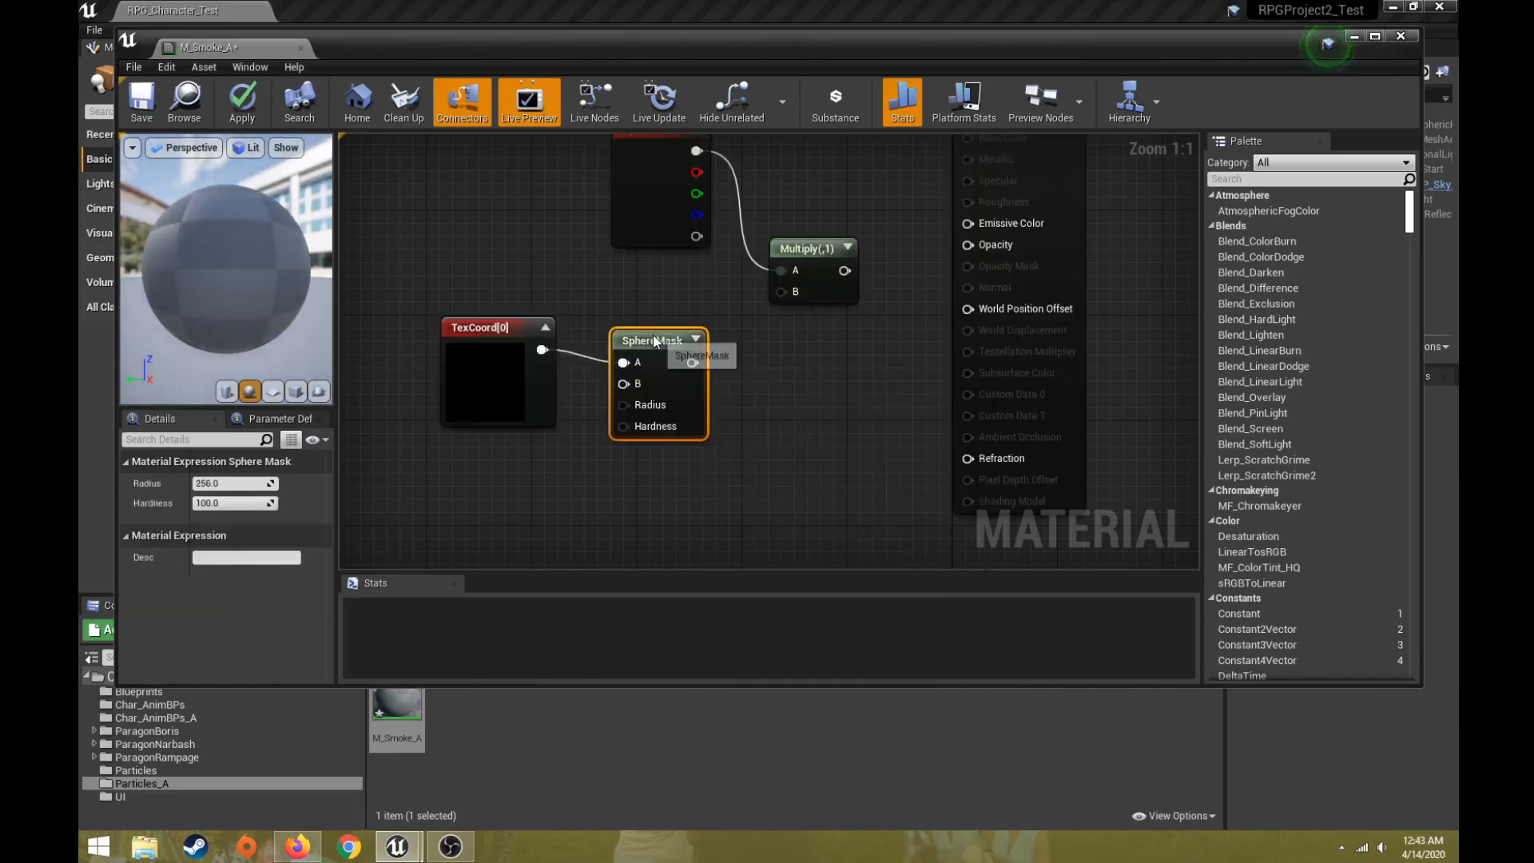
left_click(695, 340)
left_click_drag(639, 340, 600, 327)
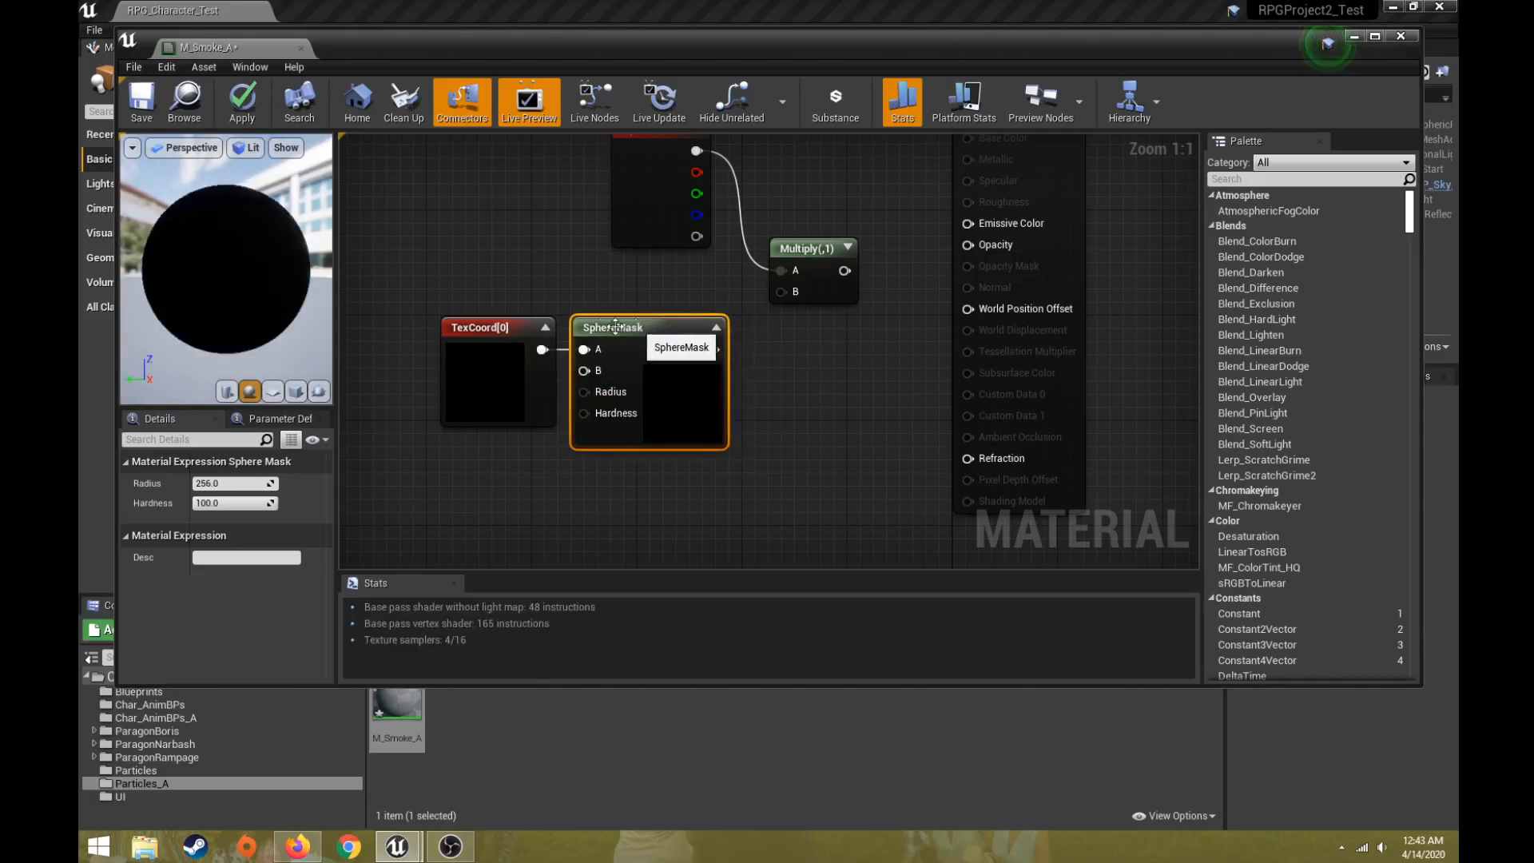
Space TexCoord and SphereMask apart and feed a new Constant node with value 0.5 into SphereMask's input B
left_click_drag(482, 336, 391, 322)
left_click_drag(604, 334, 577, 318)
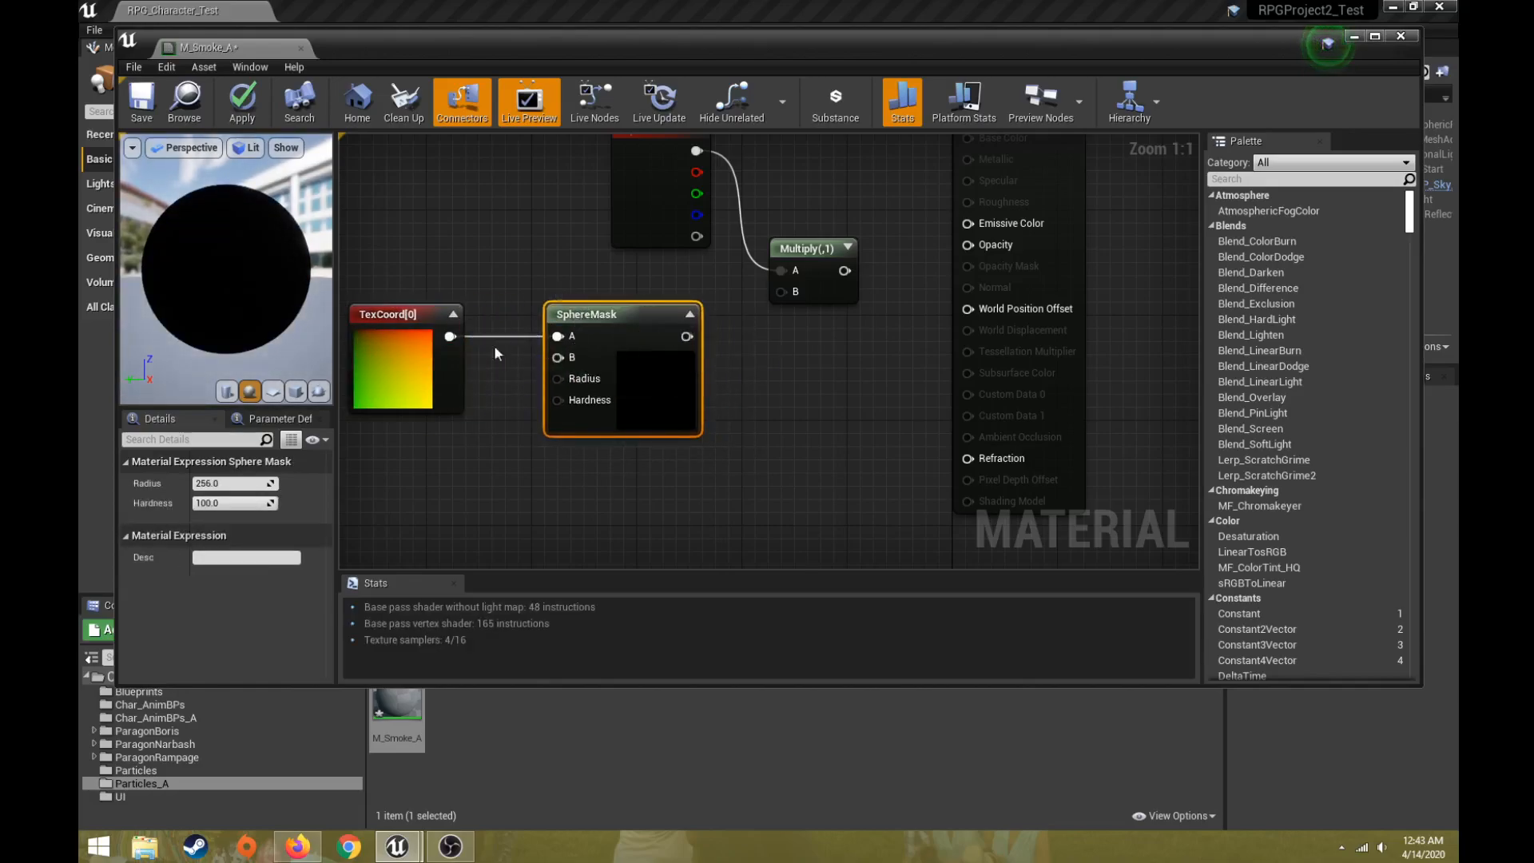
left_click_drag(561, 357, 448, 444)
type("consta")
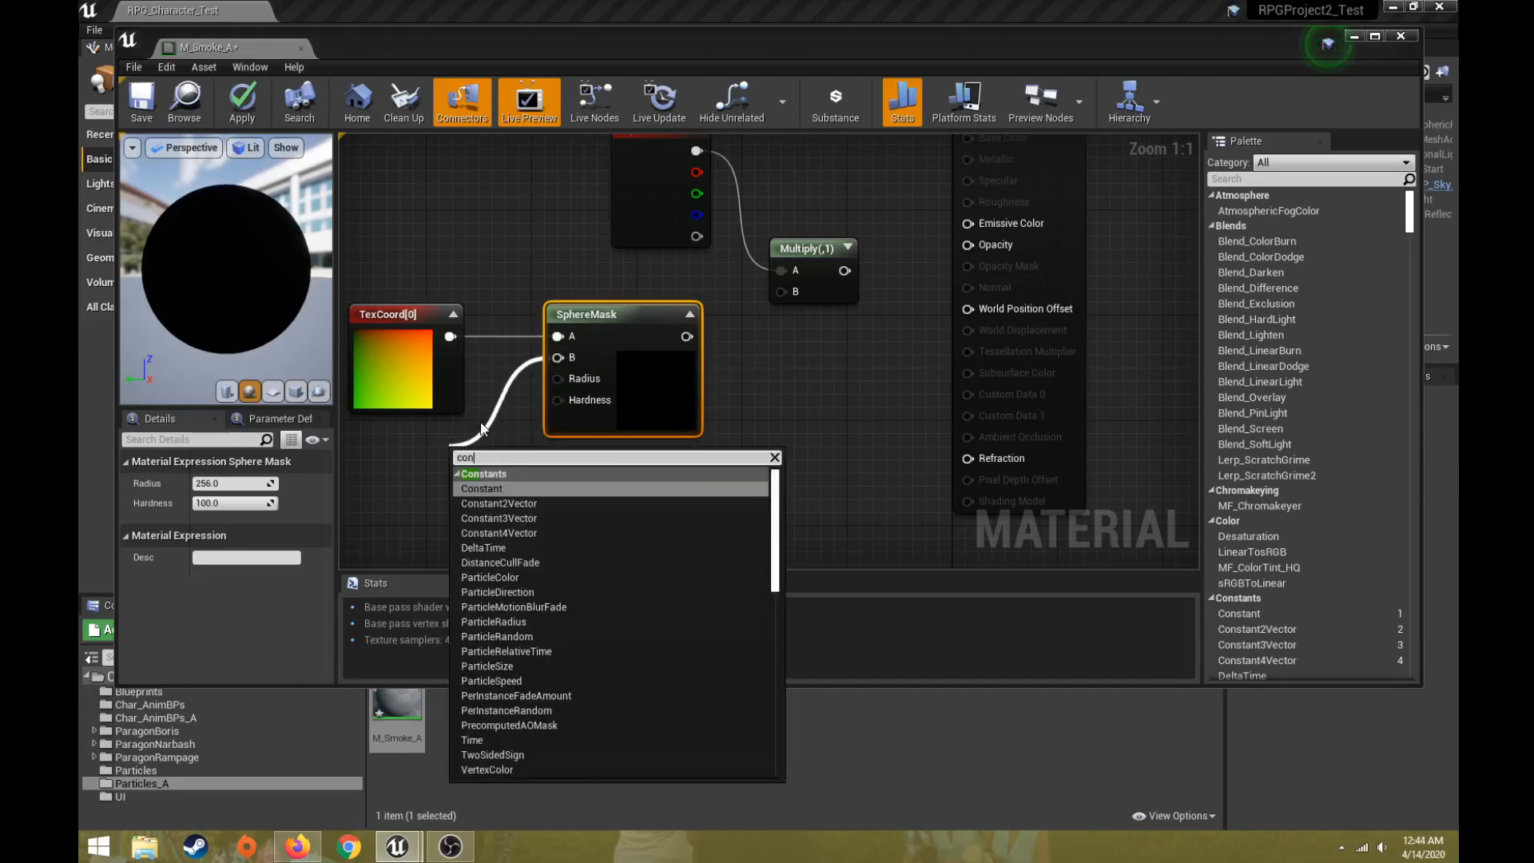
left_click(505, 487)
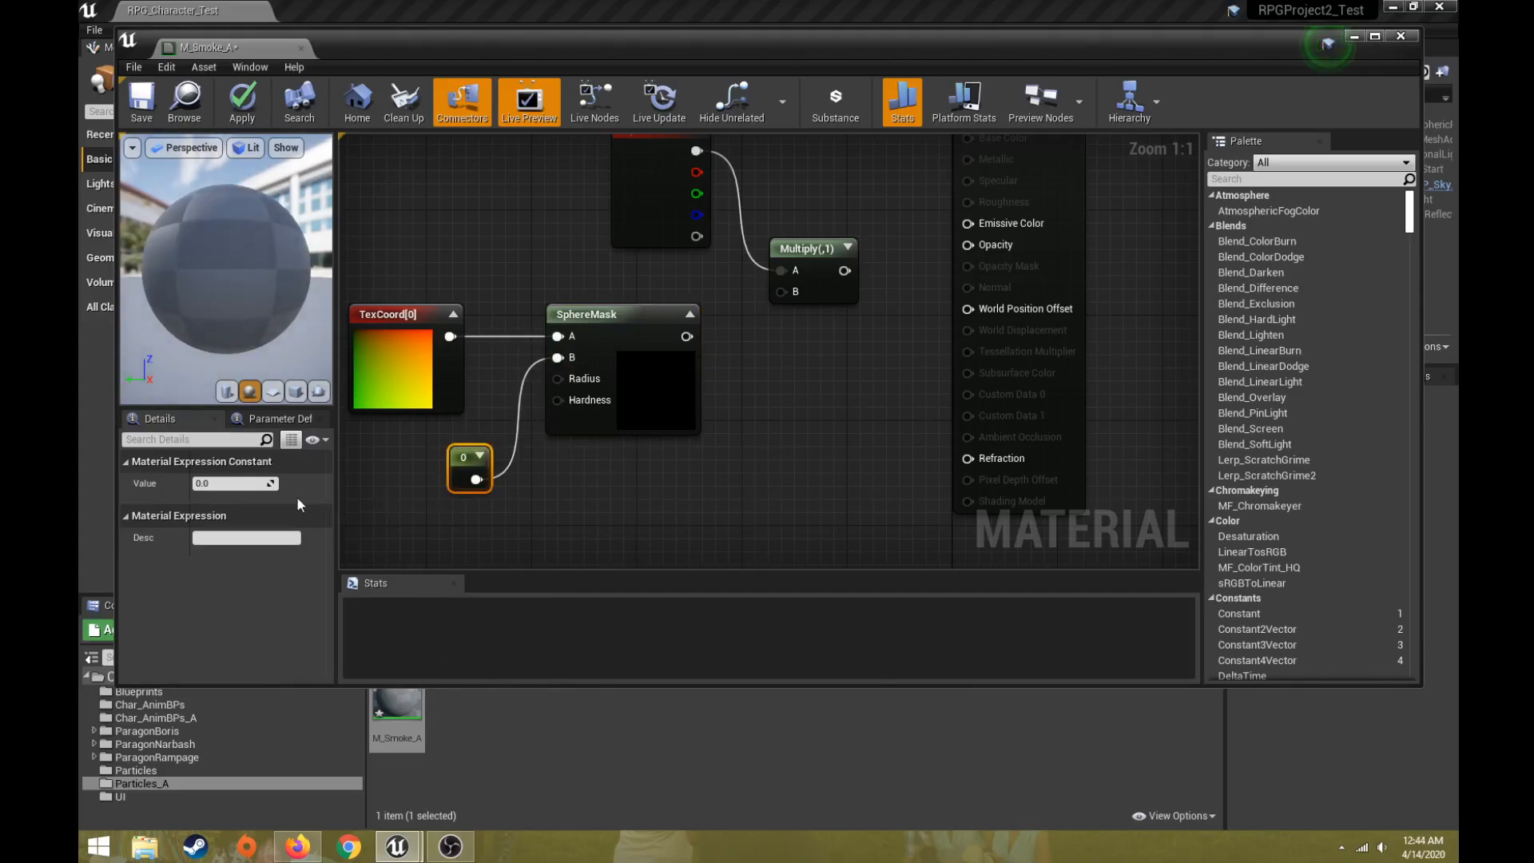
left_click(227, 483)
type("0.5")
key("Return")
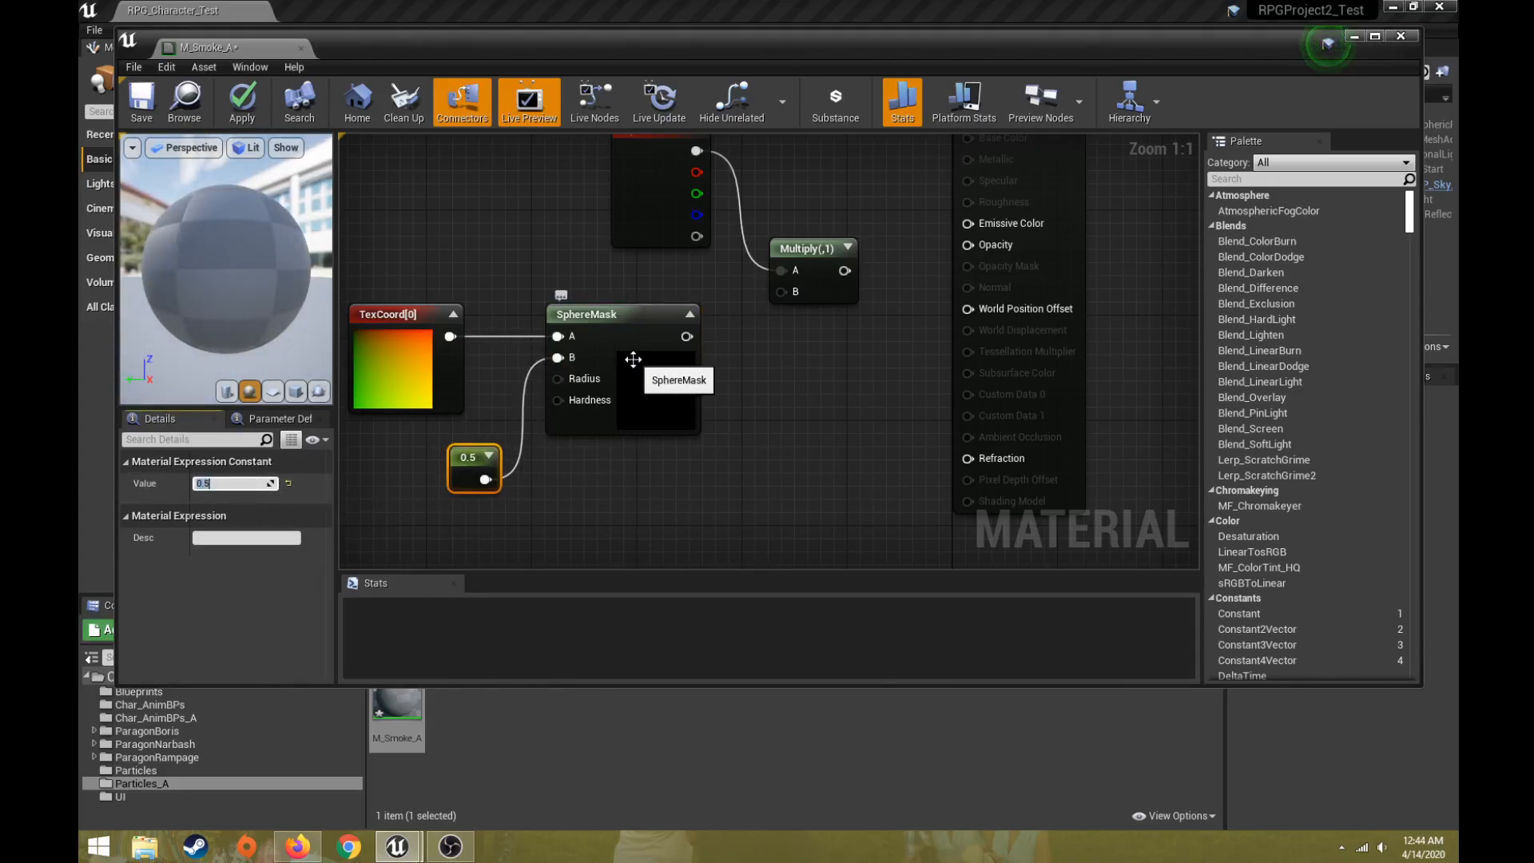
Connect SphereMask's output to input B of Multiply, and Multiply's output to the material's Opacity
right_click_drag(670, 267, 600, 314)
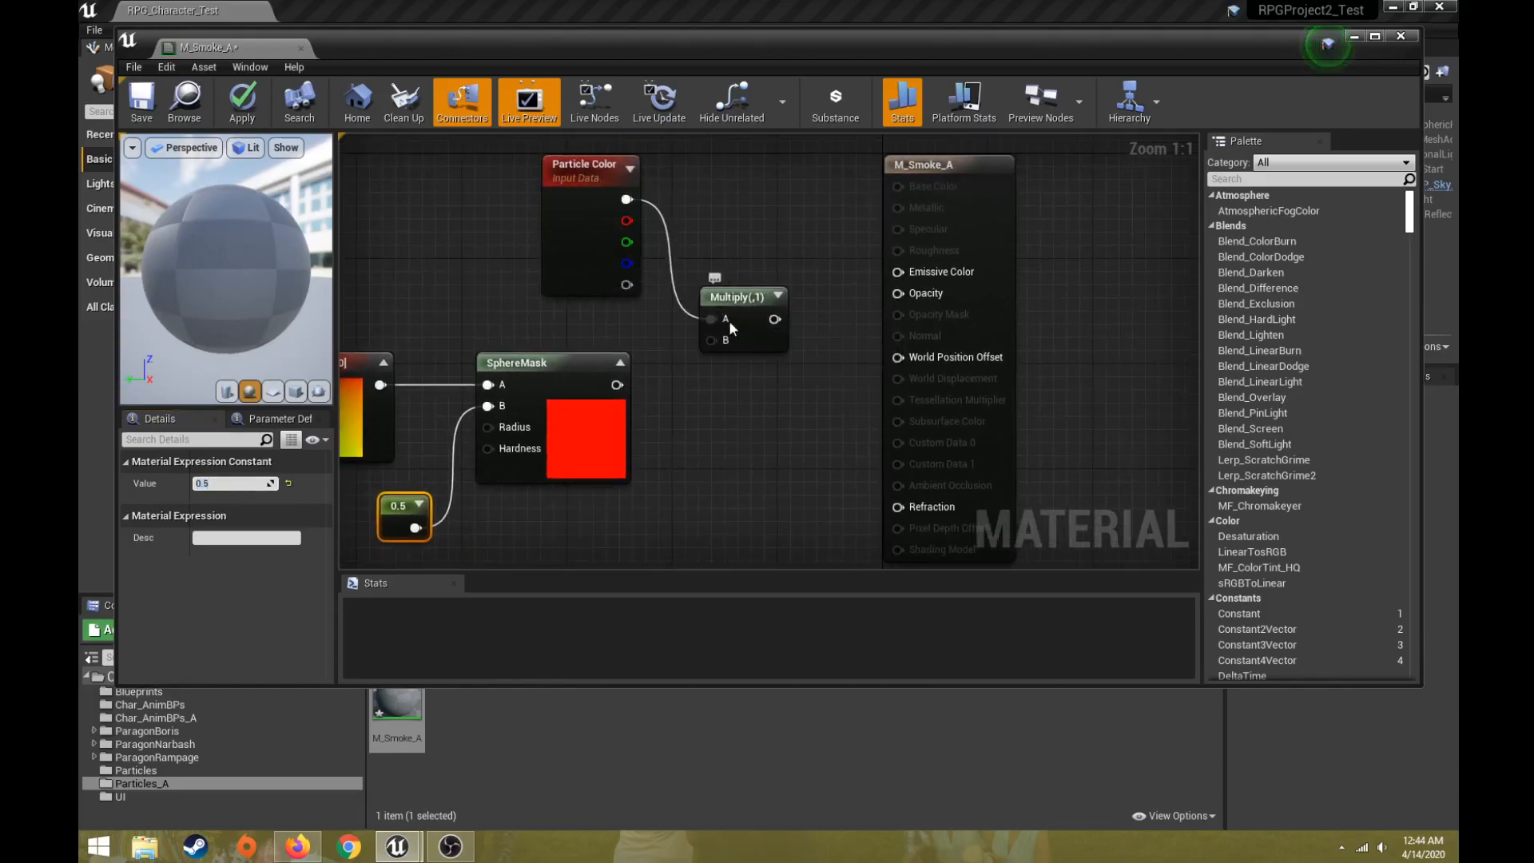
right_click_drag(499, 333, 568, 295)
left_click_drag(683, 345, 778, 301)
right_click_drag(779, 302, 614, 356)
left_click_drag(628, 321, 805, 313)
Connect Particle Color's combined colour output to Emissive Color and show the material preview on a cube
right_click_drag(557, 331, 551, 361)
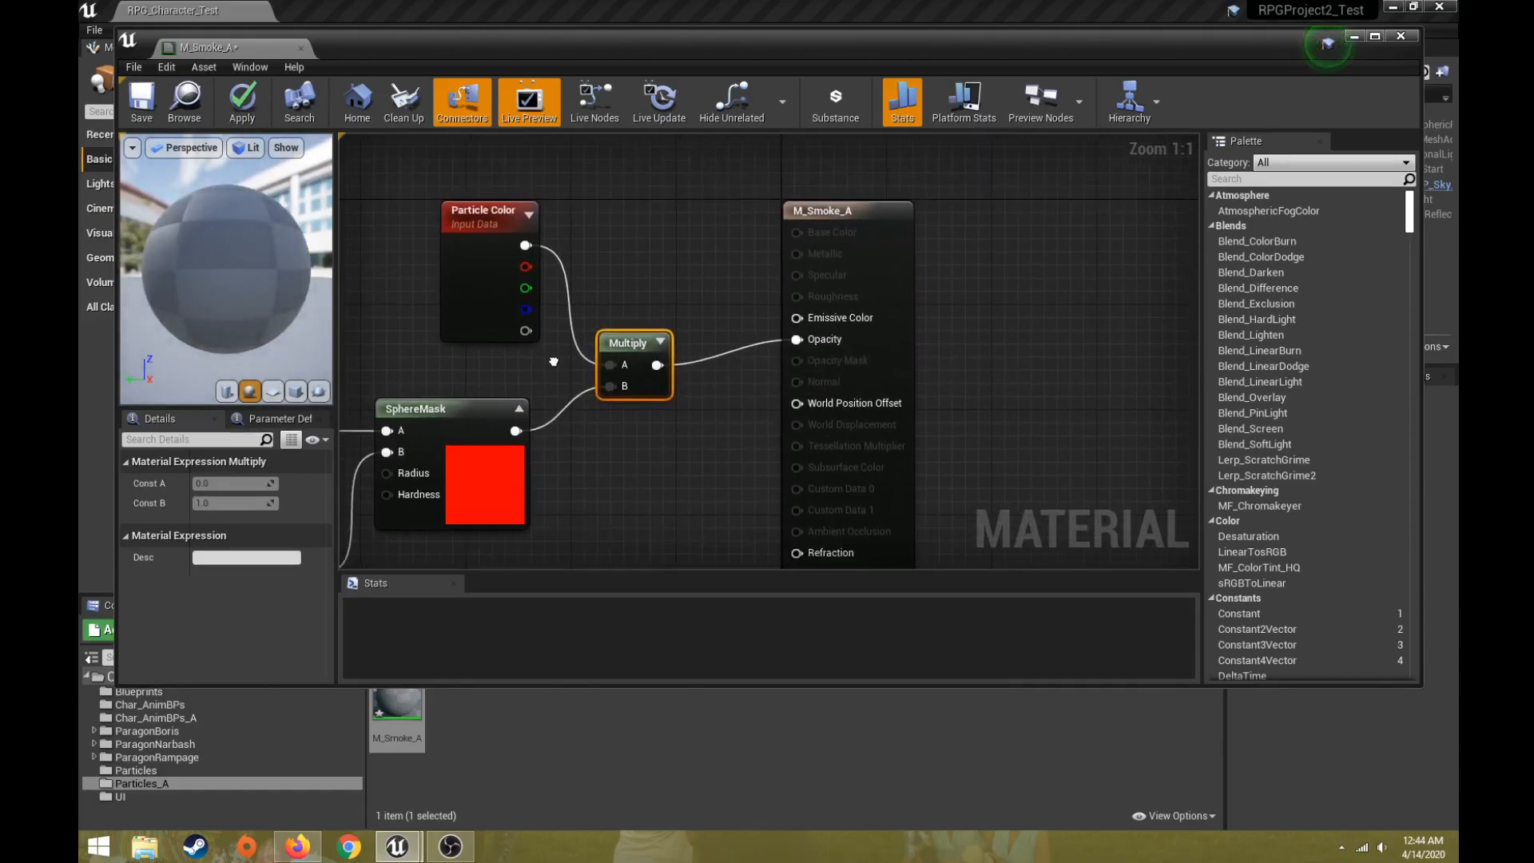
left_click_drag(526, 246, 798, 315)
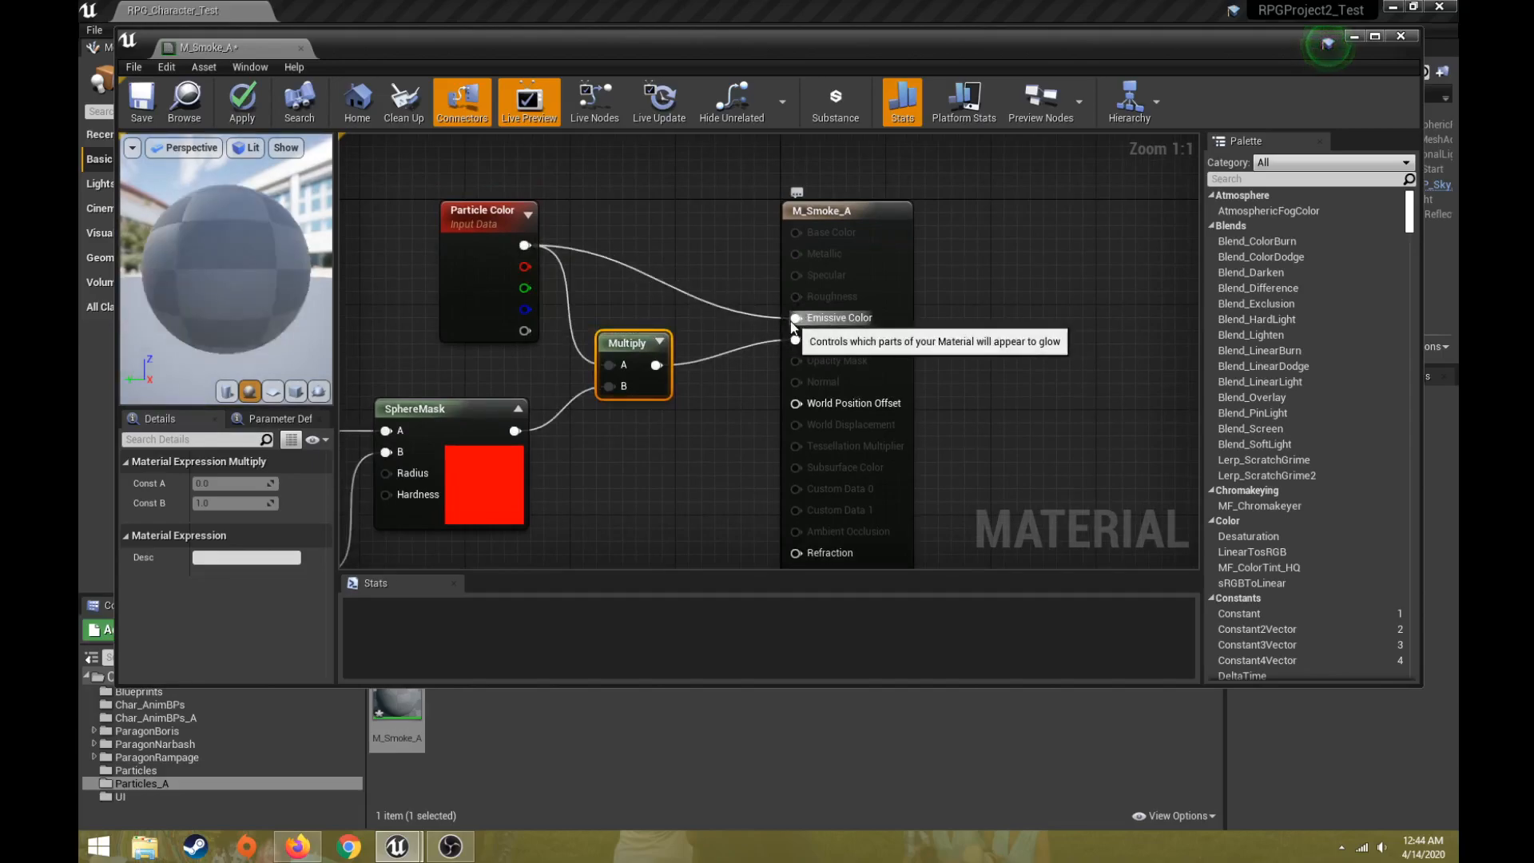
left_click(294, 391)
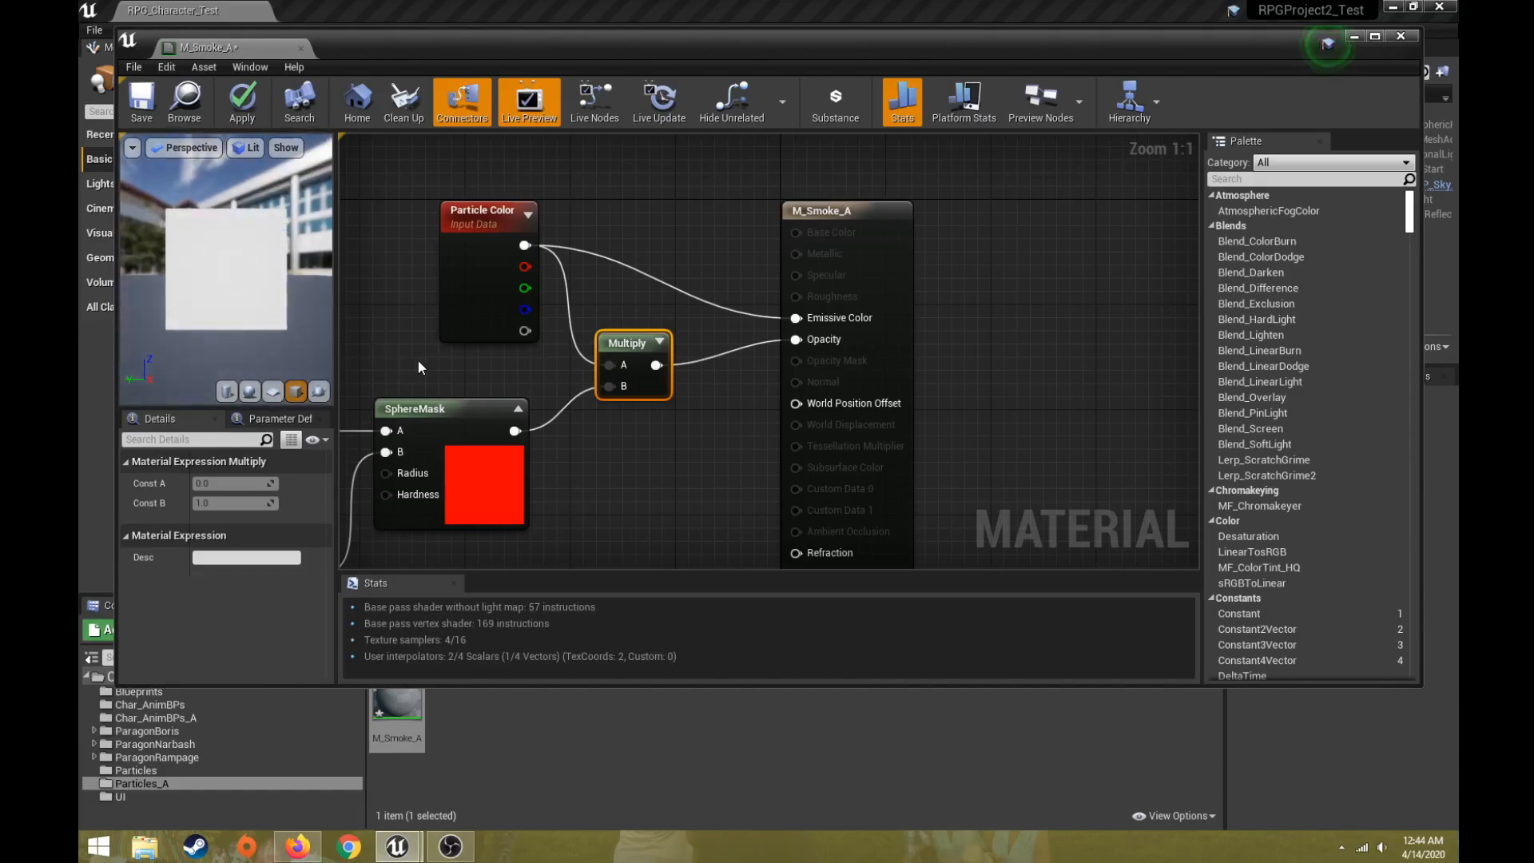
Rewire the 0.5 constant so it feeds both SphereMask's Radius and input B, and shift the constant slightly away from the mask
right_click_drag(464, 369, 668, 303)
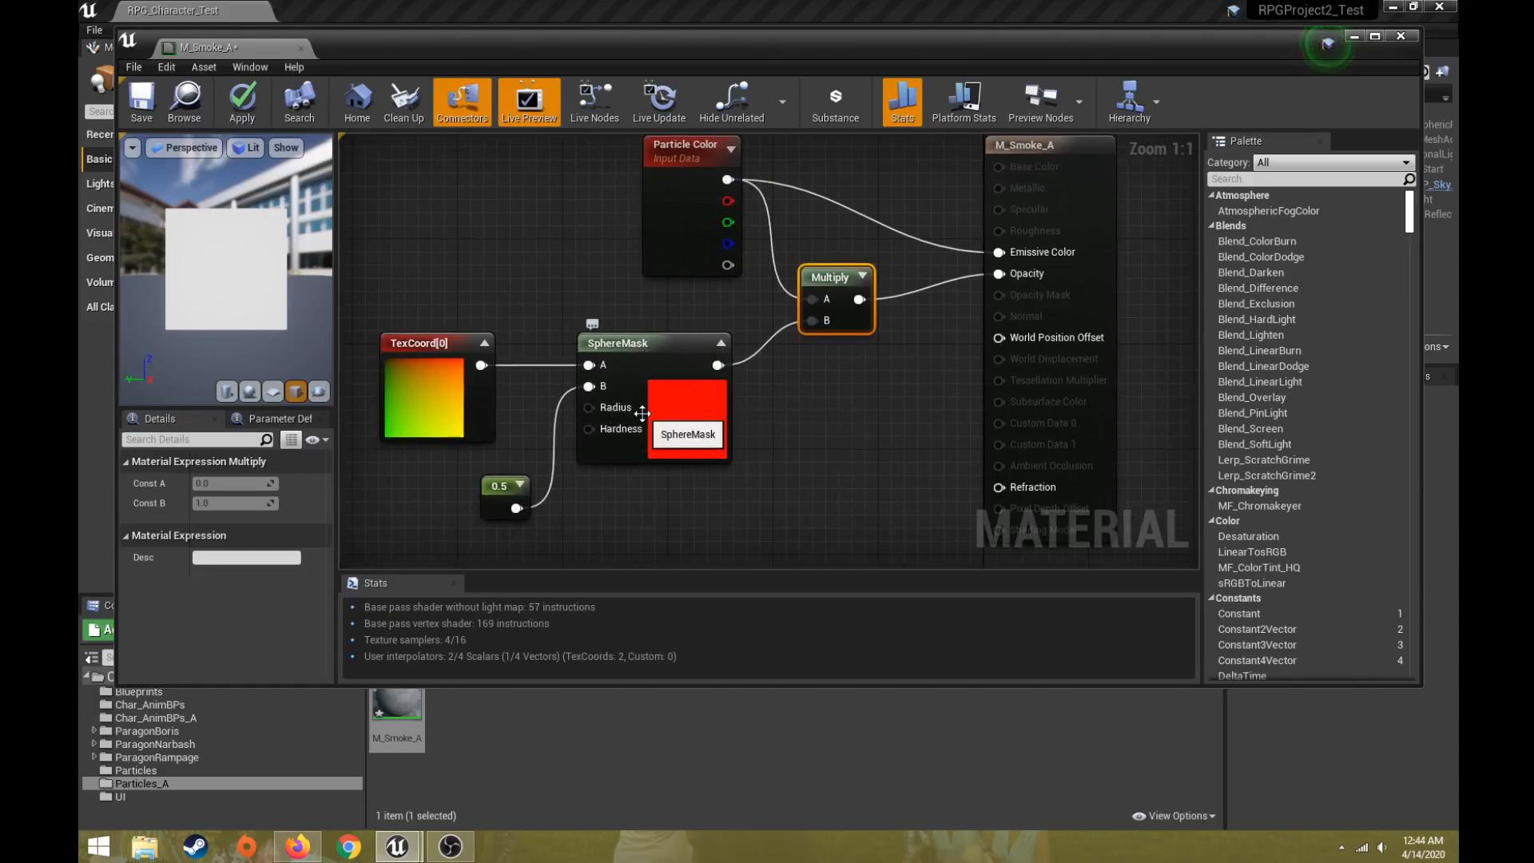
left_click(590, 387, "alt")
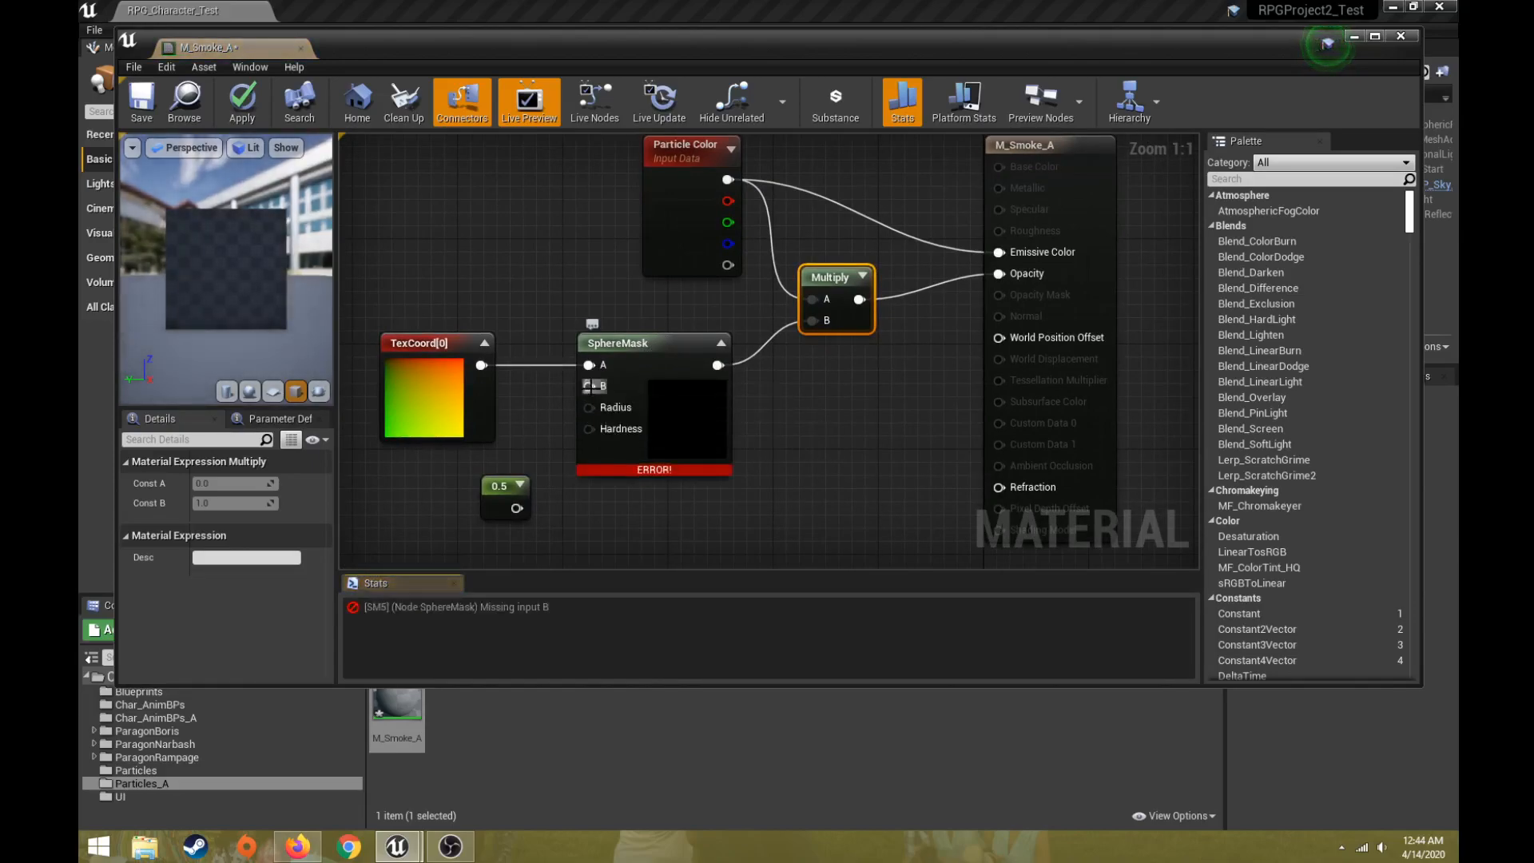
left_click_drag(517, 508, 593, 410)
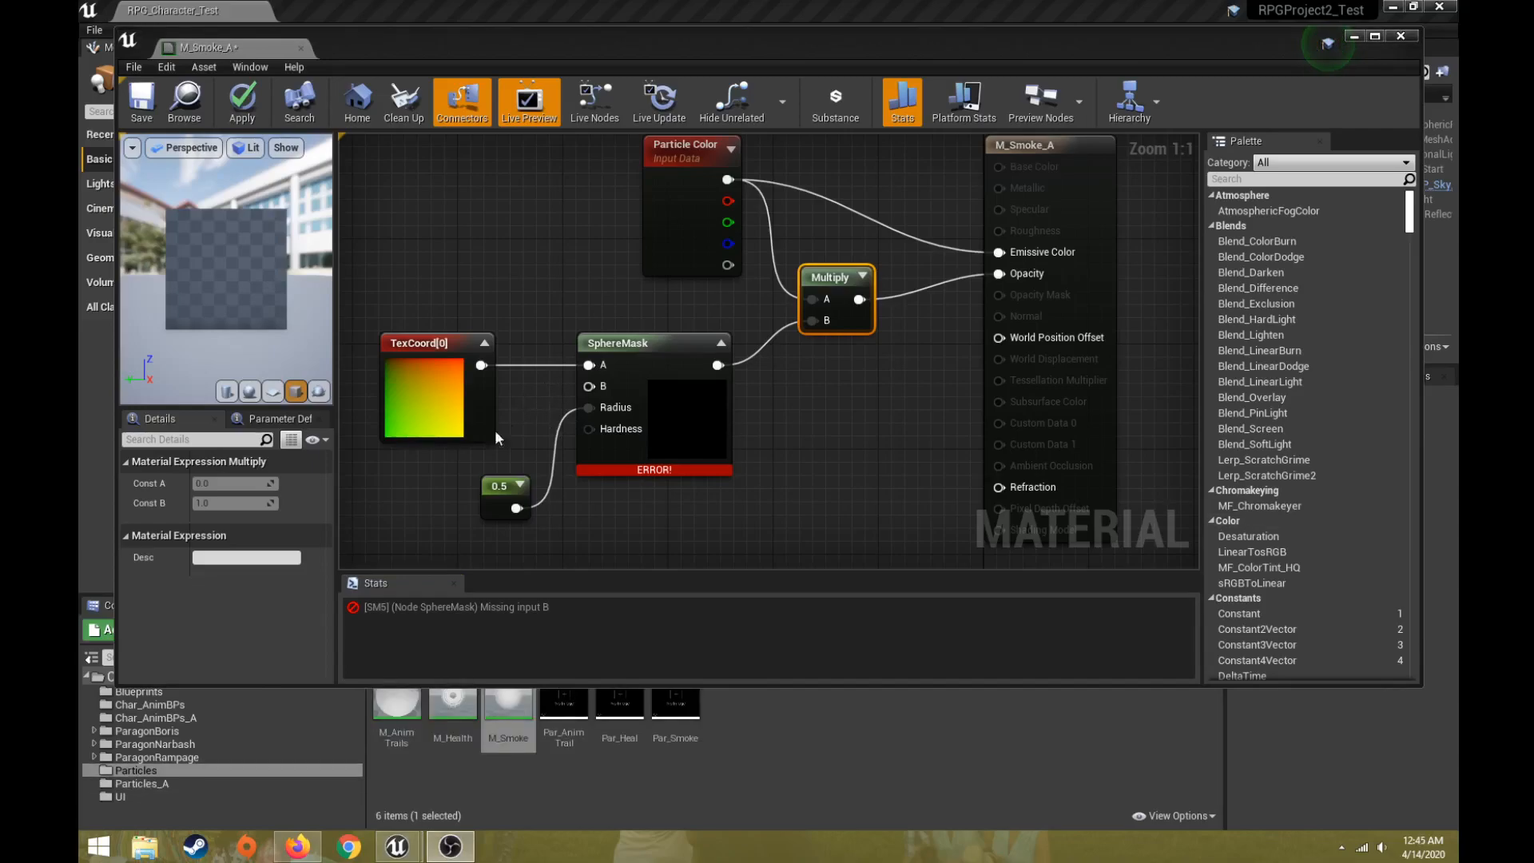
left_click_drag(516, 506, 591, 385)
left_click_drag(495, 494, 460, 484)
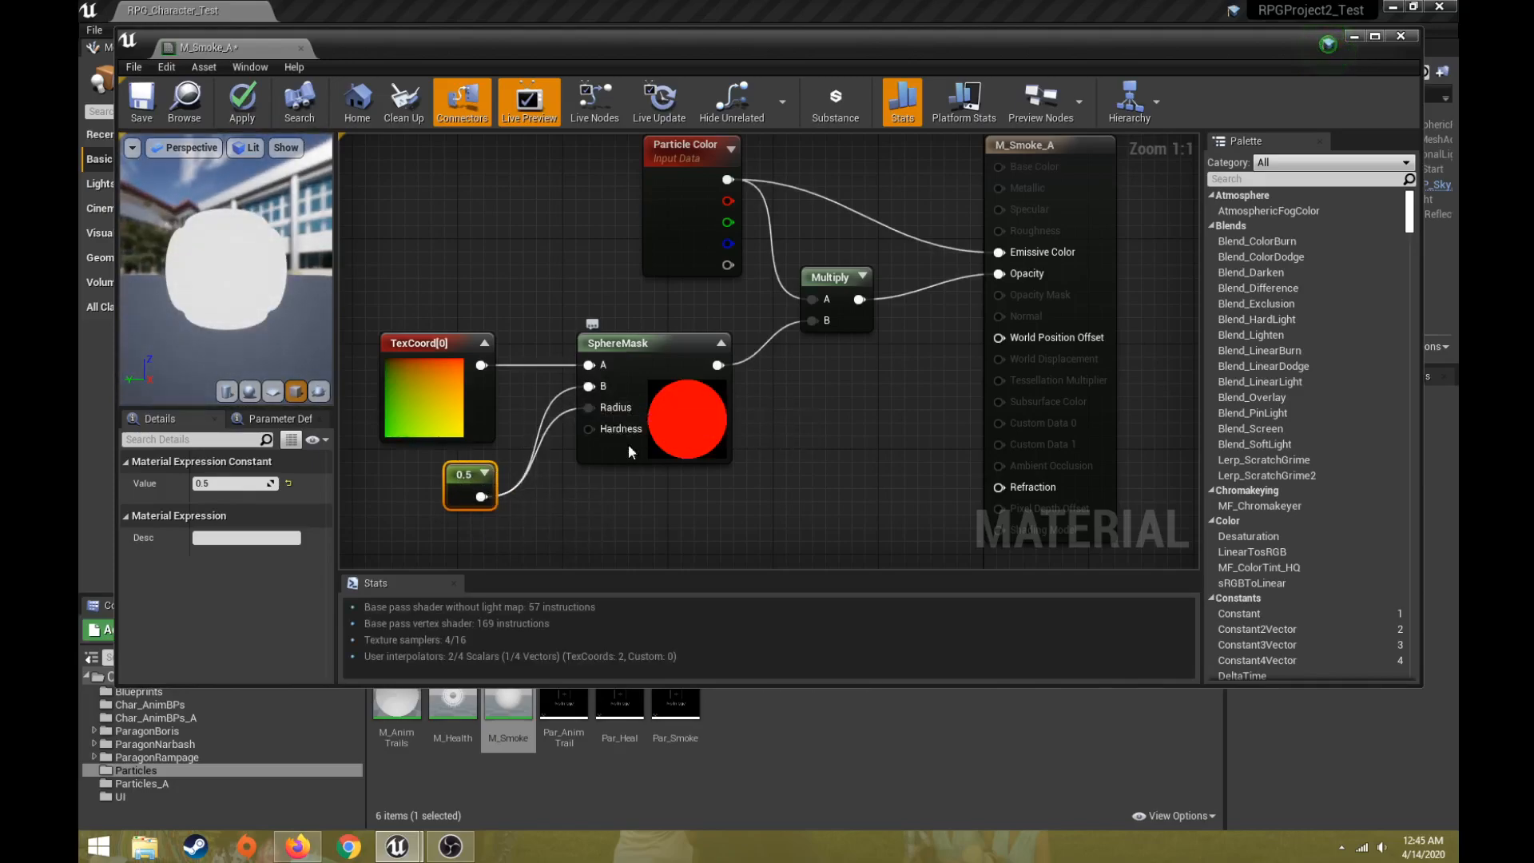
Set the SphereMask node's Hardness to 50 and inspect the mask's edge on the preview cube
left_click(641, 343)
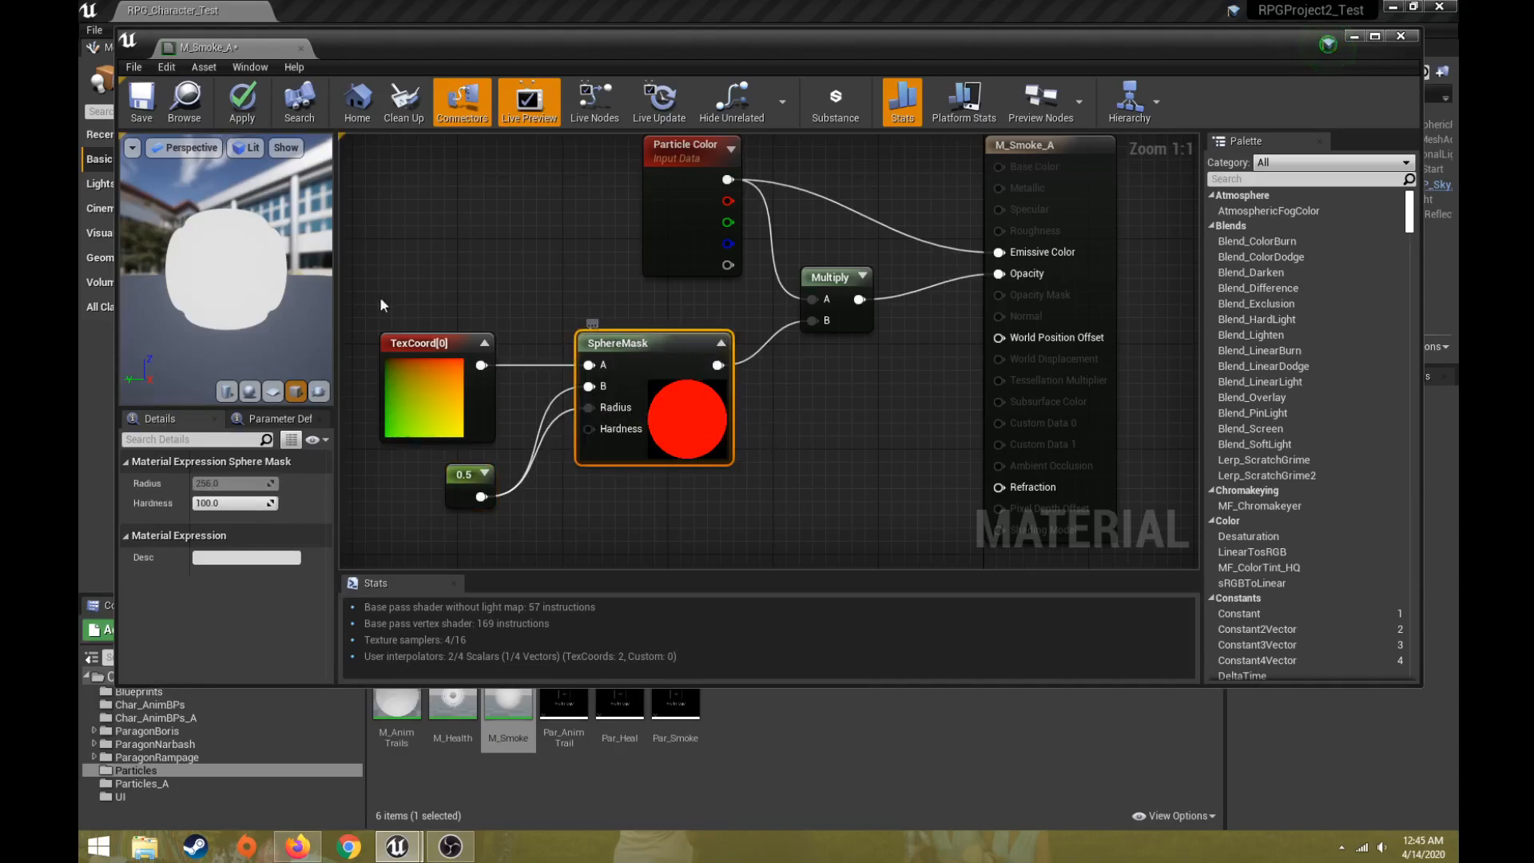
left_click_drag(278, 324, 231, 352)
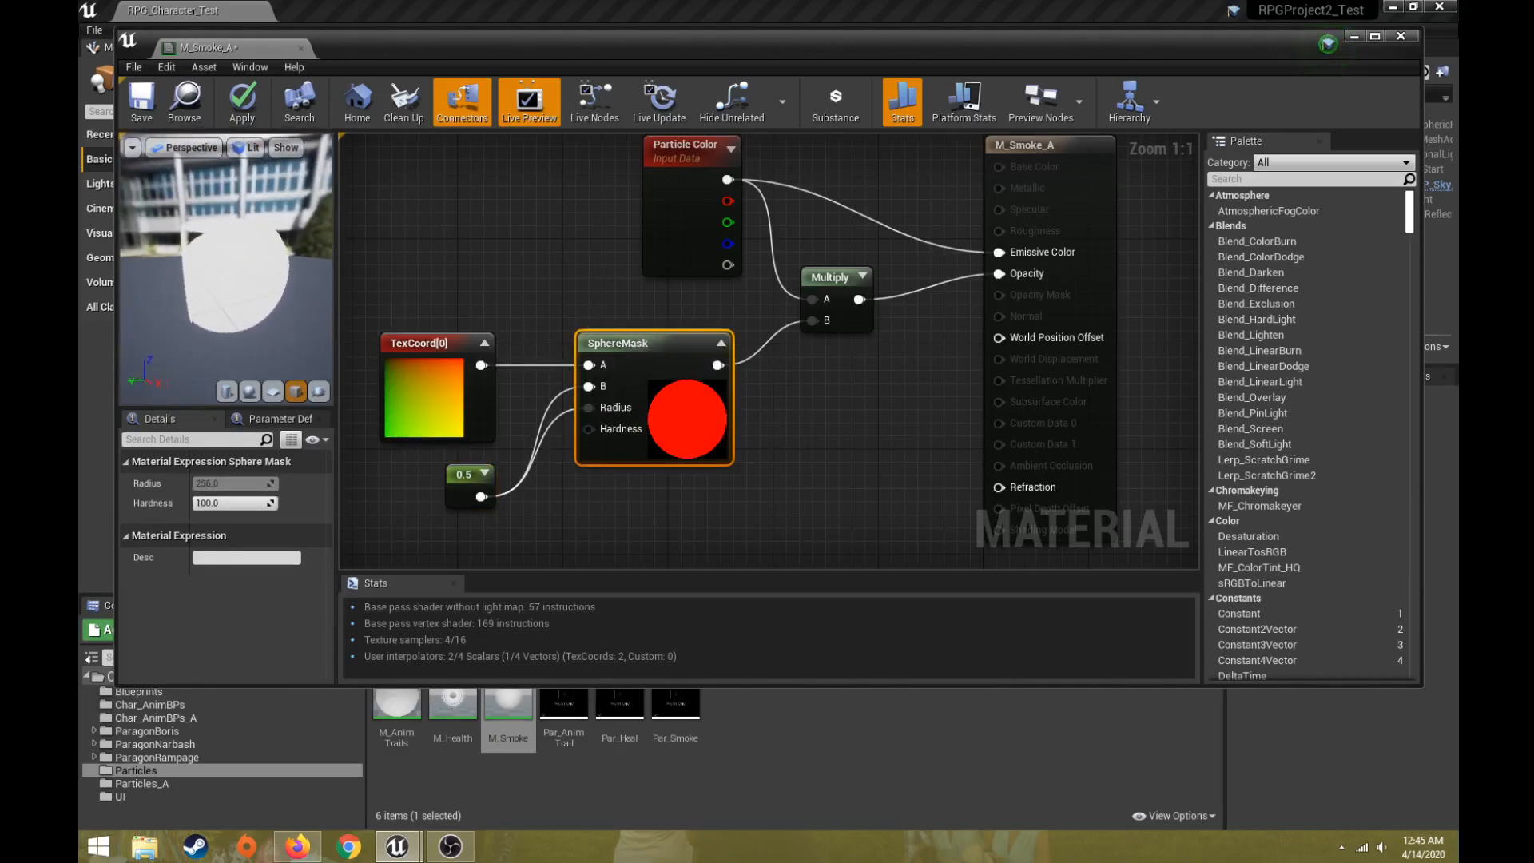
left_click(237, 501)
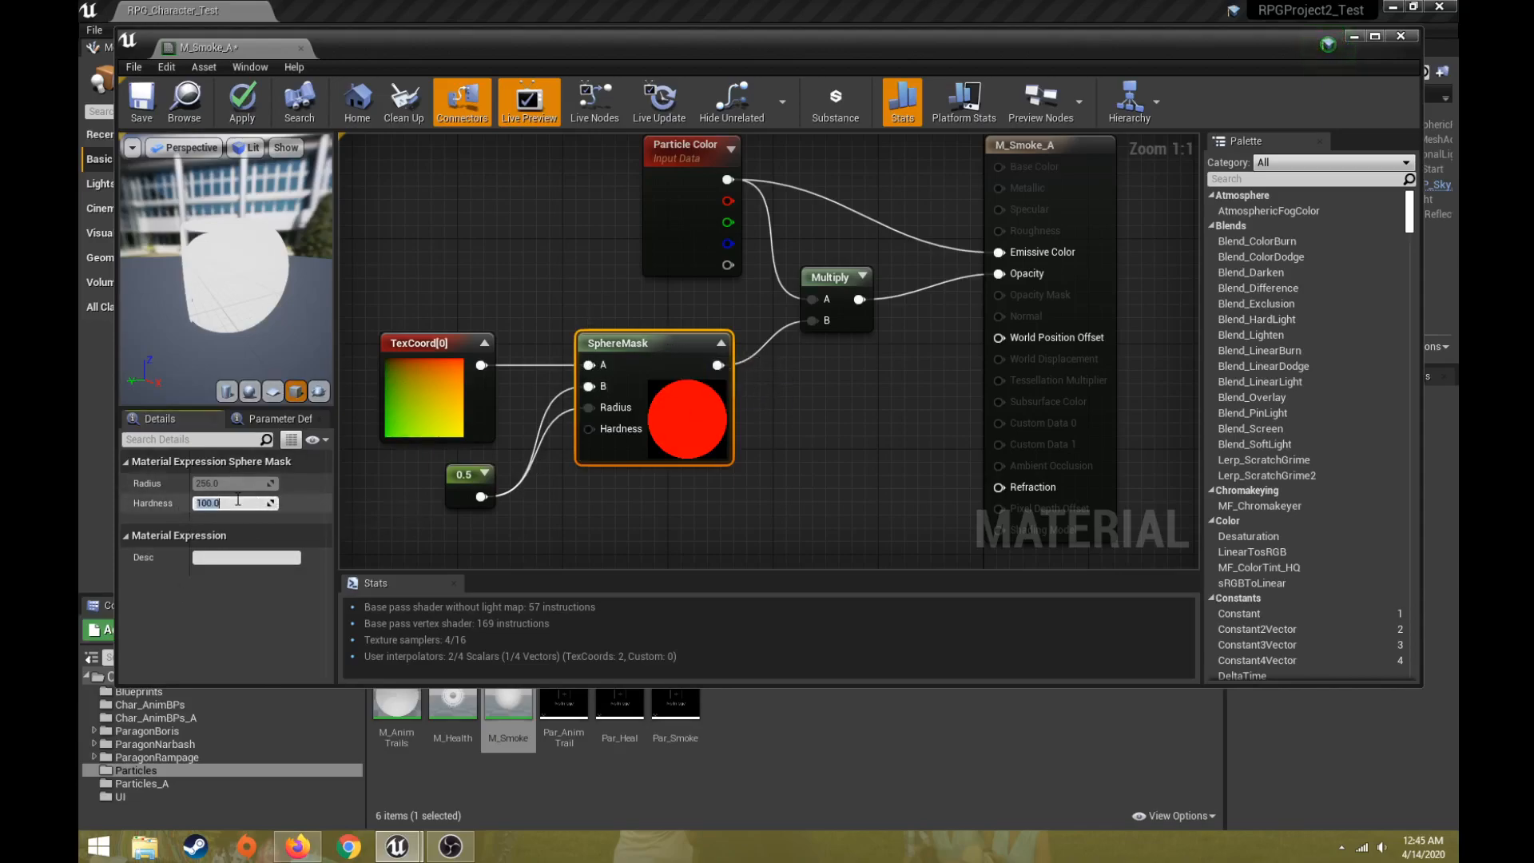
type("50")
key("Return")
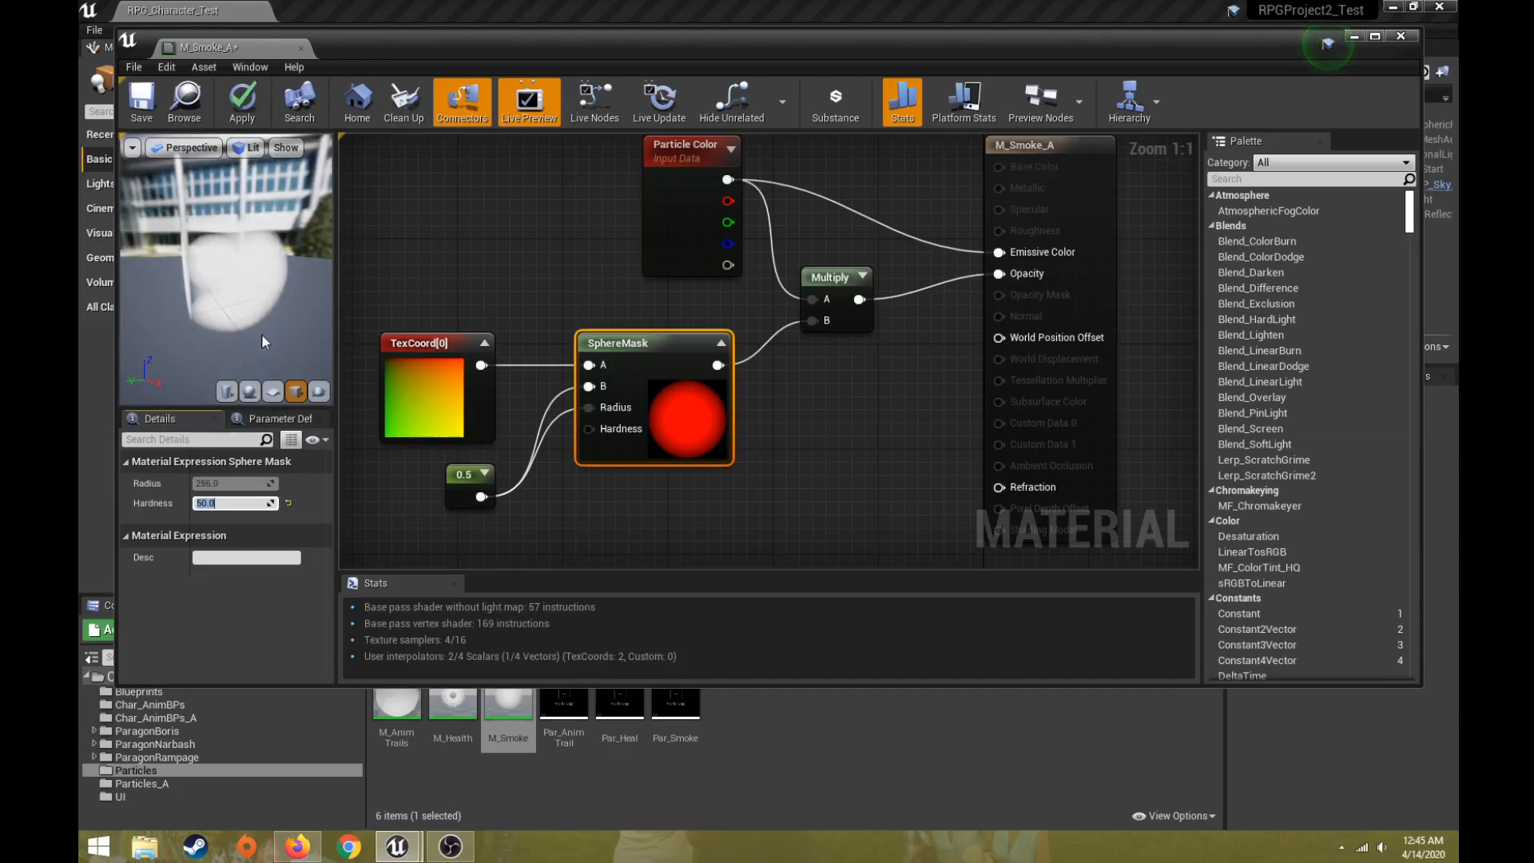
left_click(260, 346)
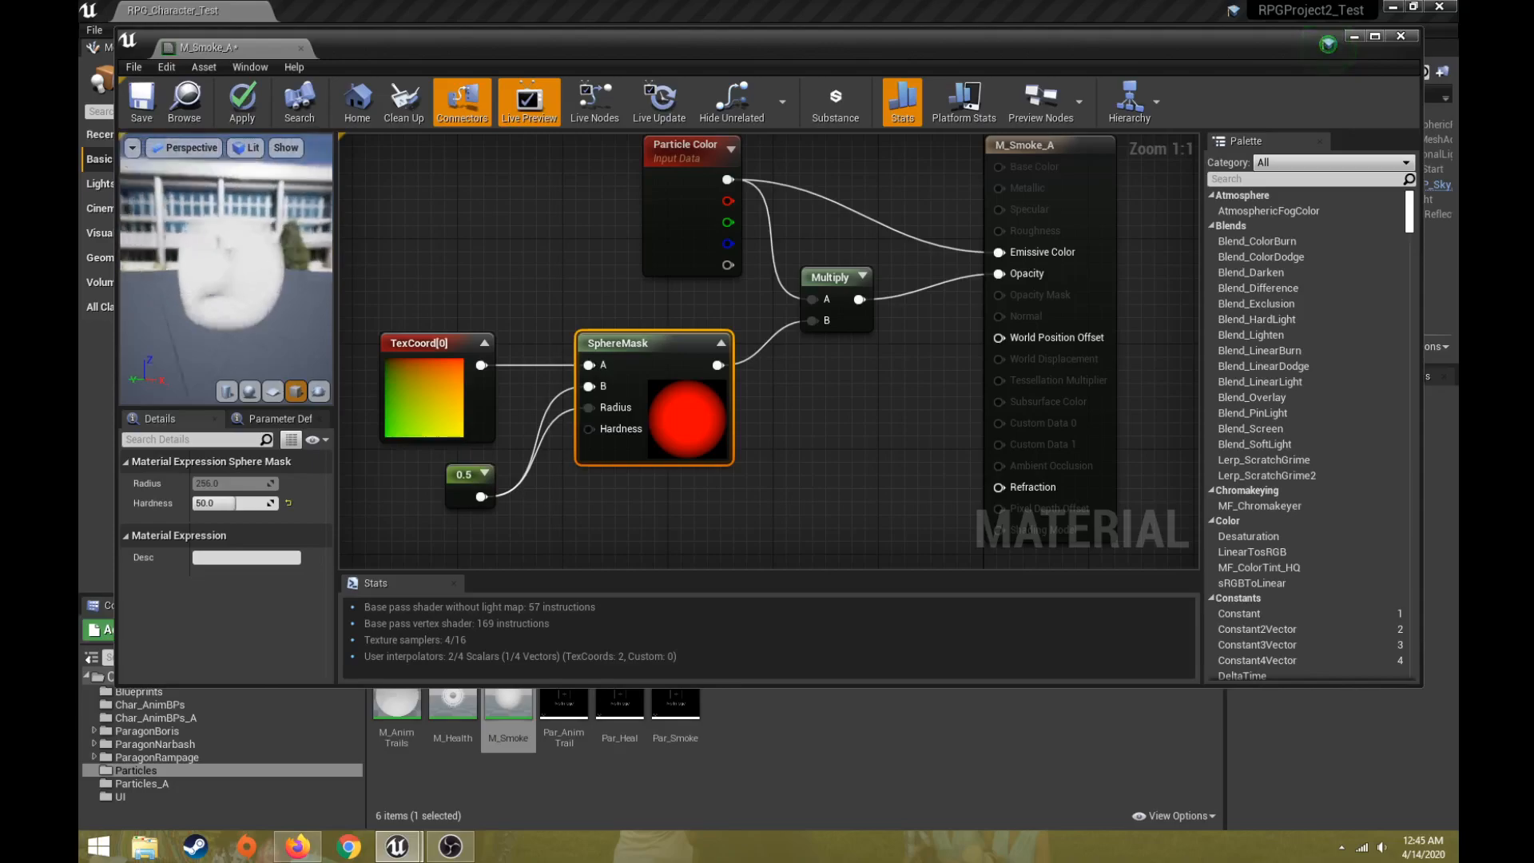
Look over the finished M_Smoke_A graph, save the material and close its editor
scroll(591, 304, "down", 2)
scroll(577, 342, "up", 1)
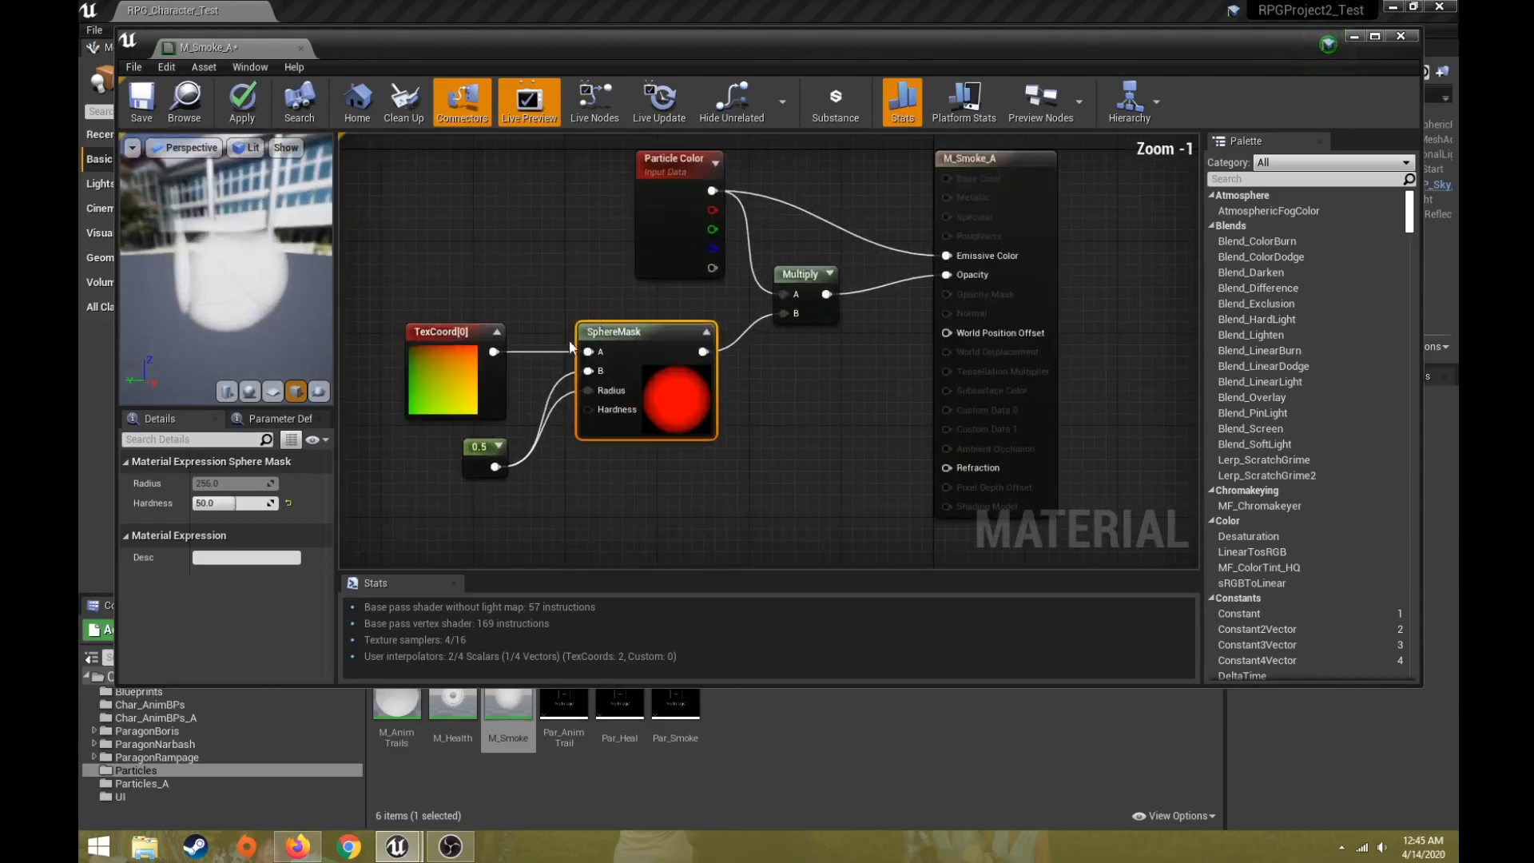
scroll(611, 274, "down", 2)
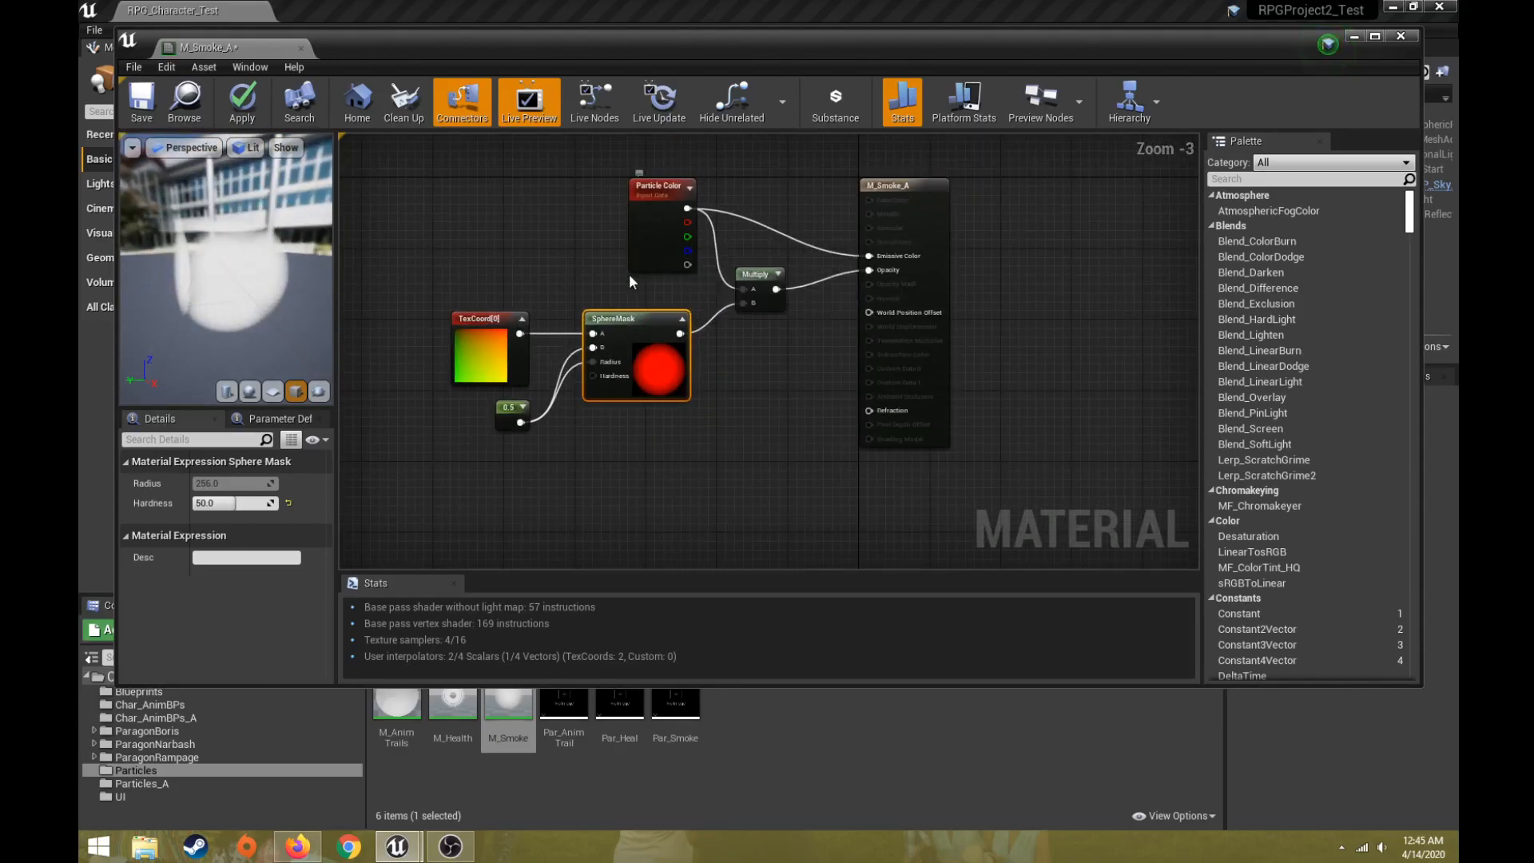
right_click_drag(767, 207, 729, 213)
scroll(728, 222, "up", 1)
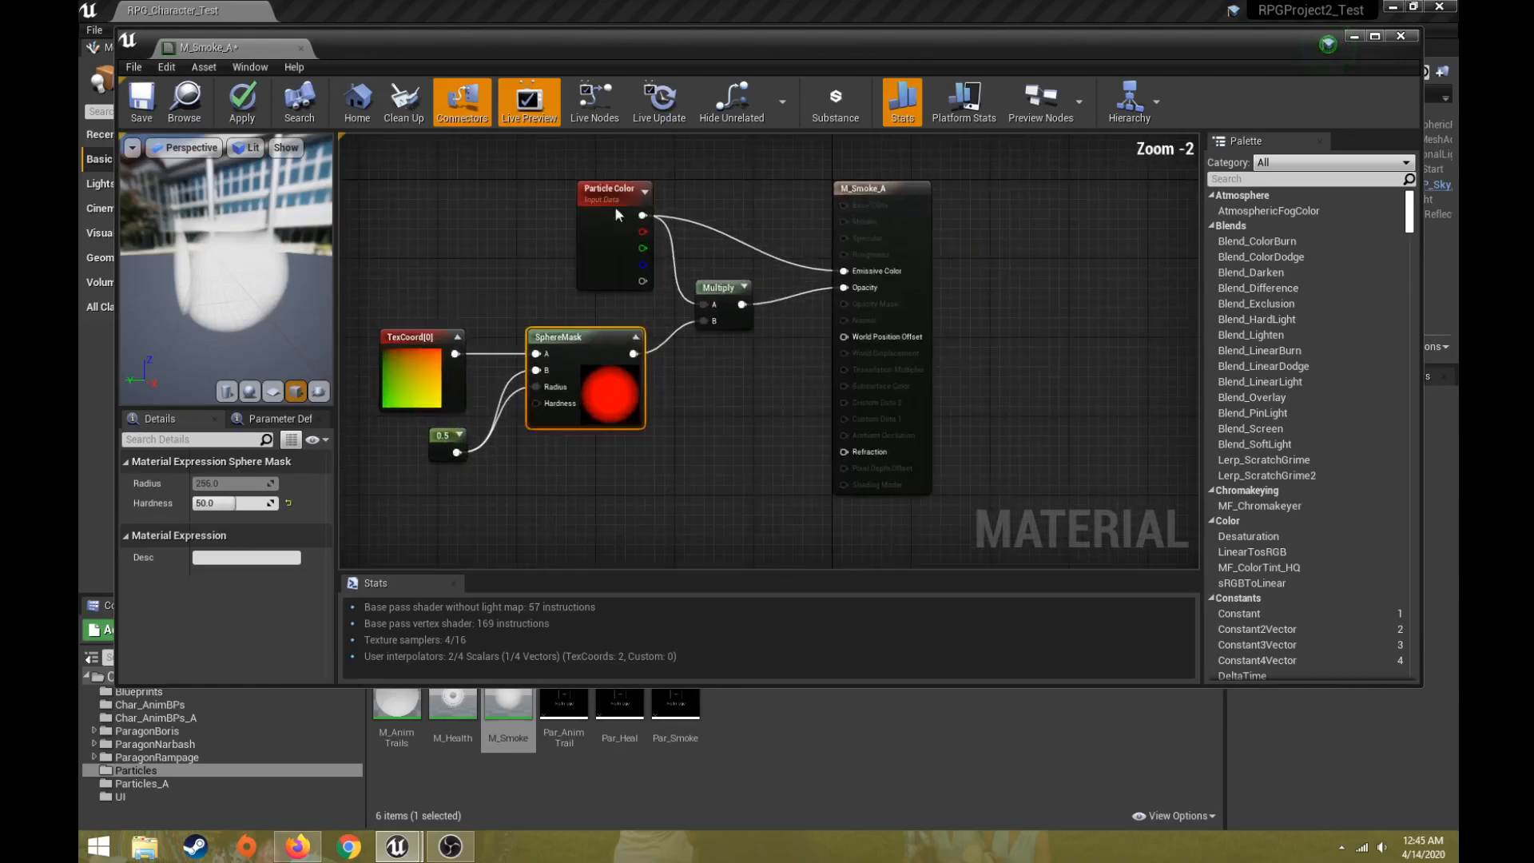
left_click(157, 102)
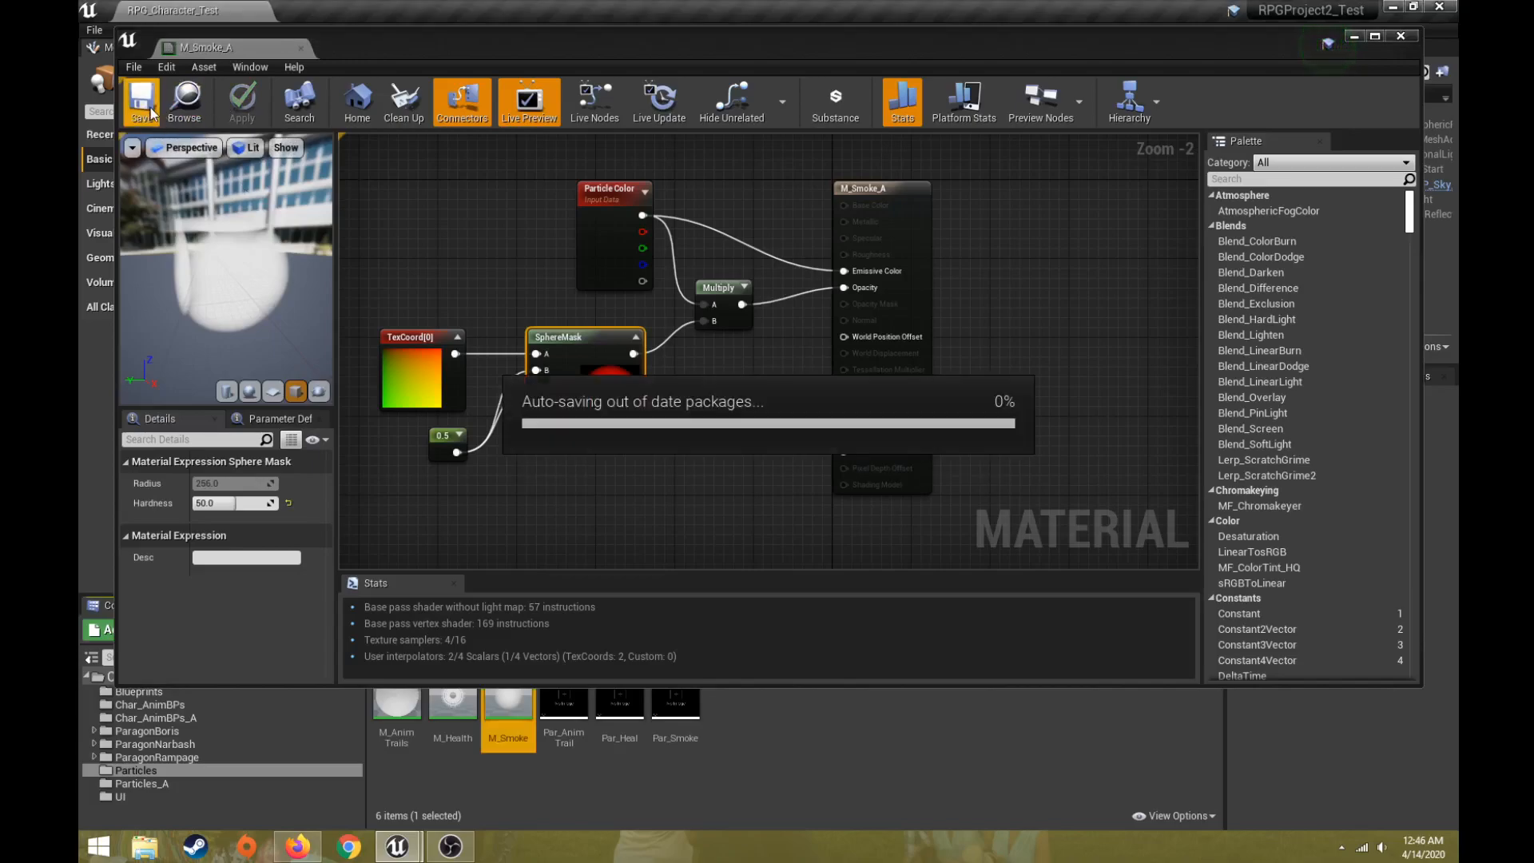
left_click(1401, 36)
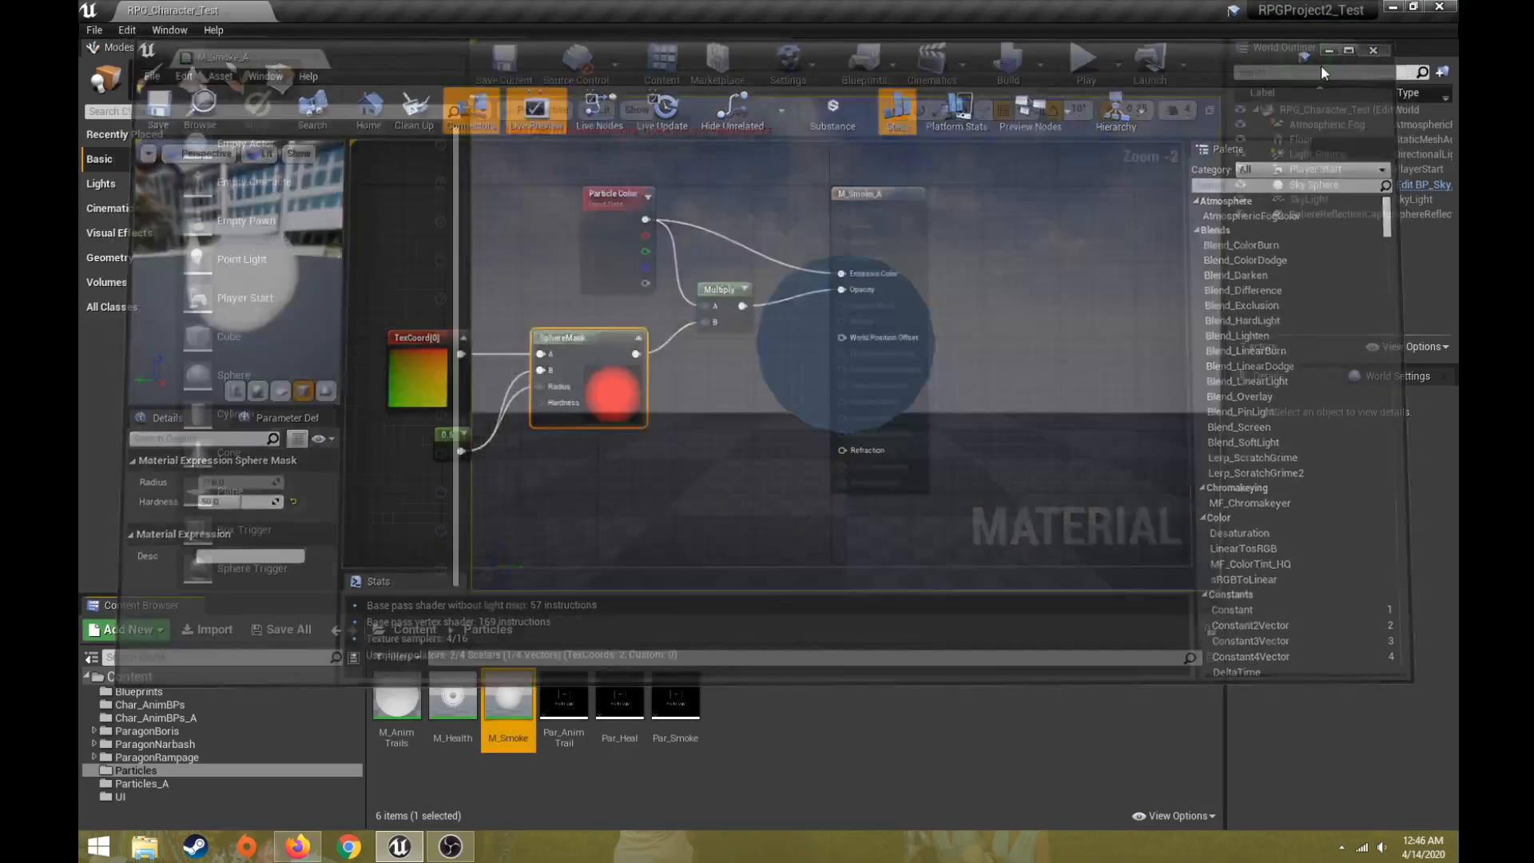
Create a Particle System named Par_Smoke_A in the Particles_A folder
left_click(189, 783)
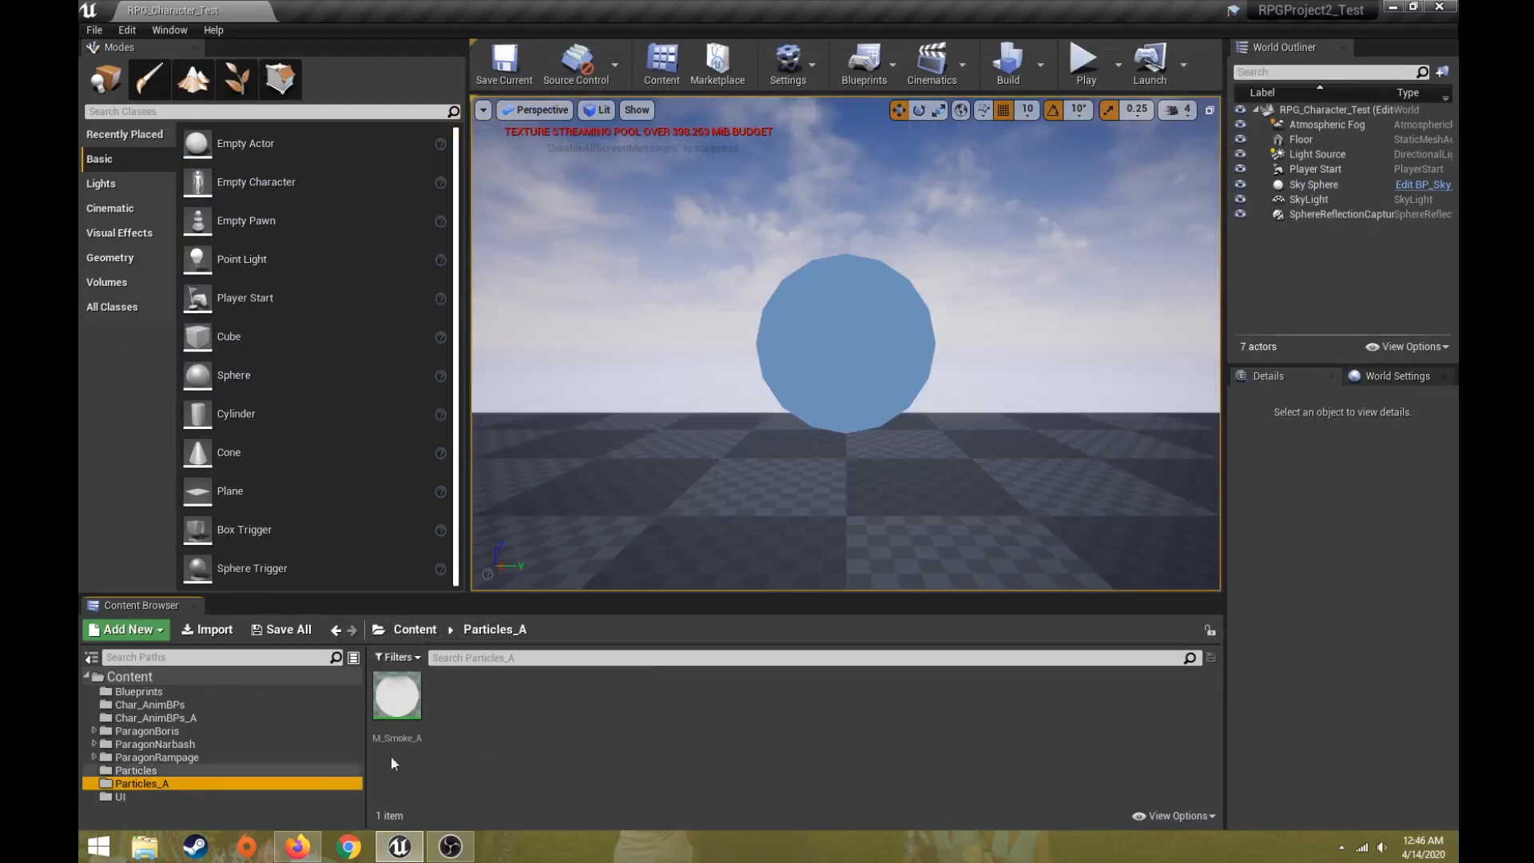
left_click(405, 697)
right_click(469, 706)
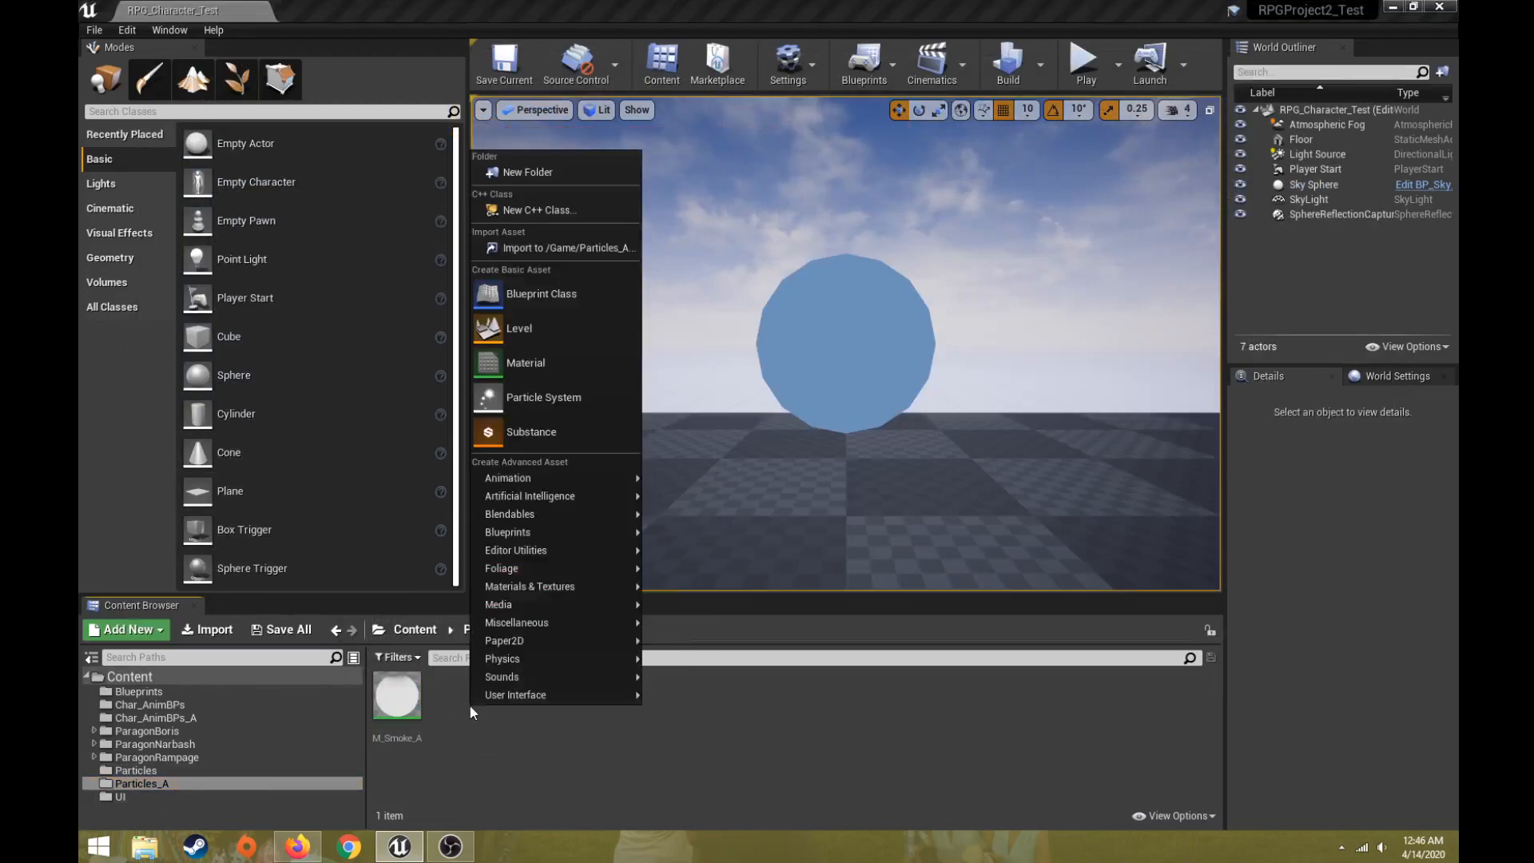
left_click(578, 409)
type("P")
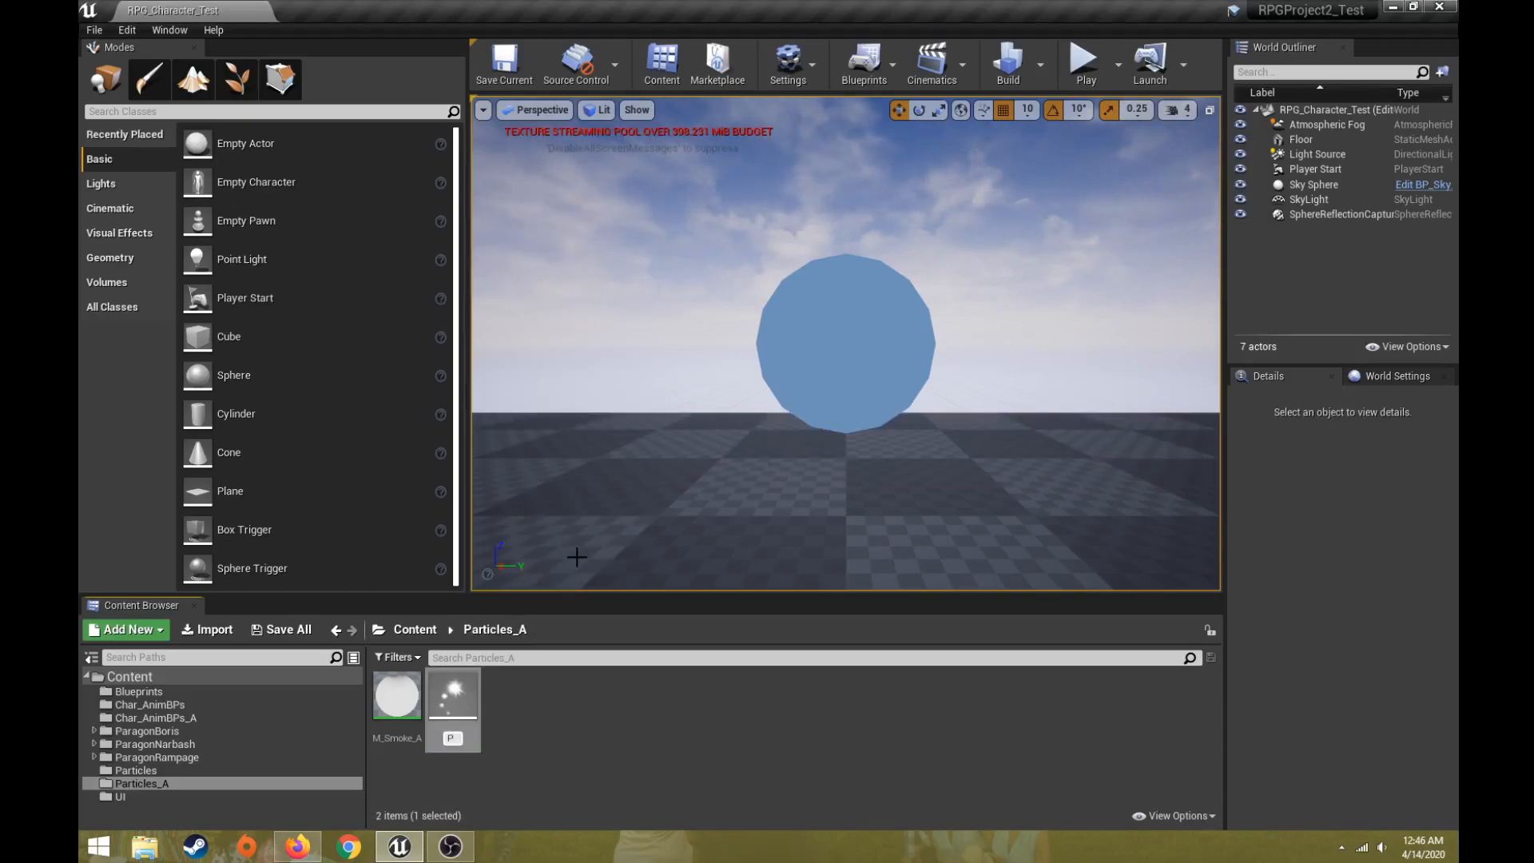
type("ar_Smok")
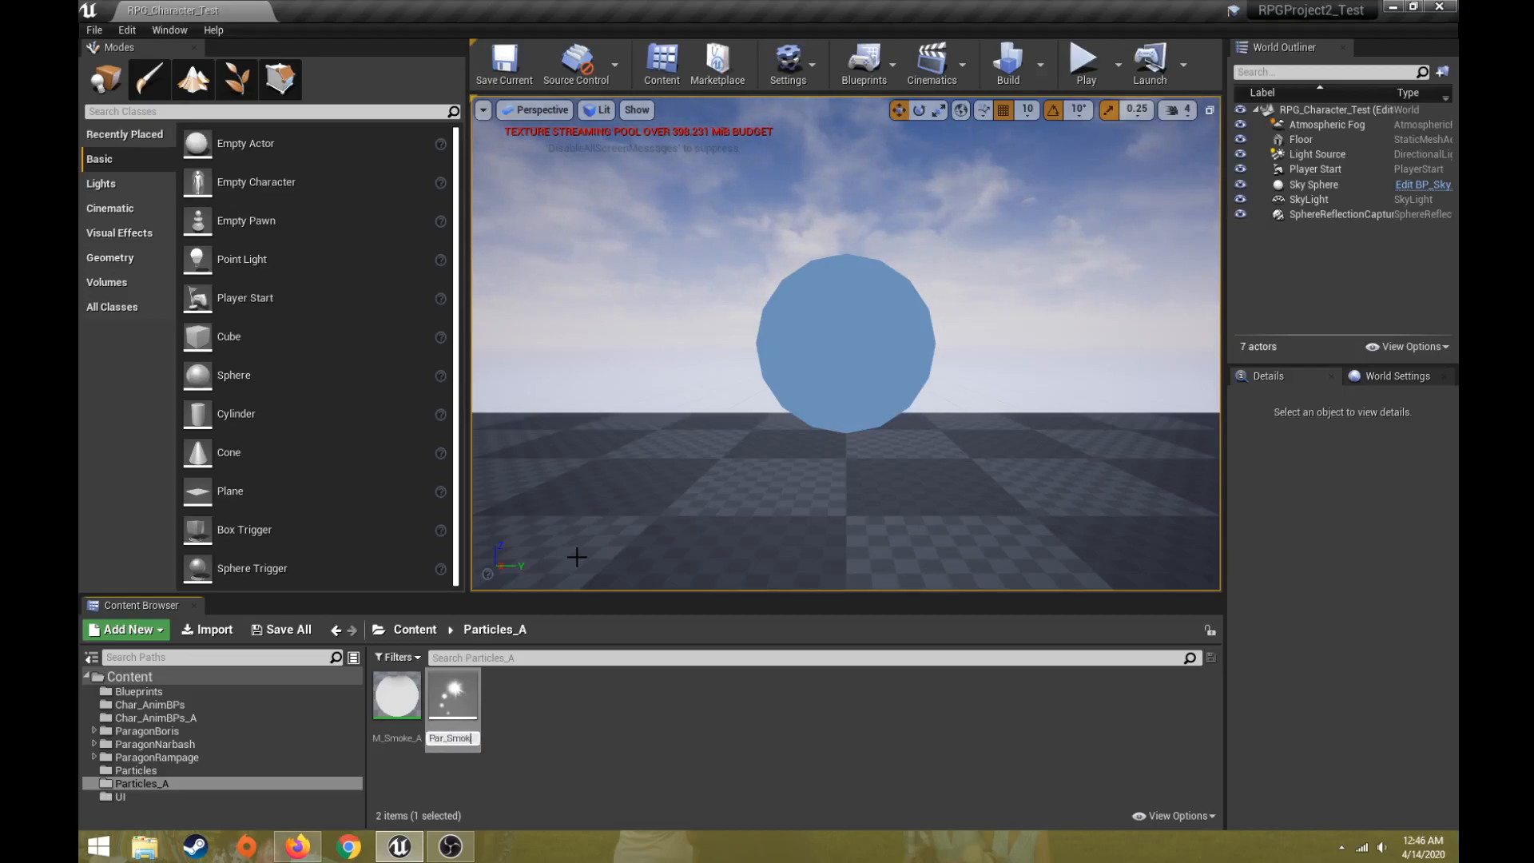
key("Return")
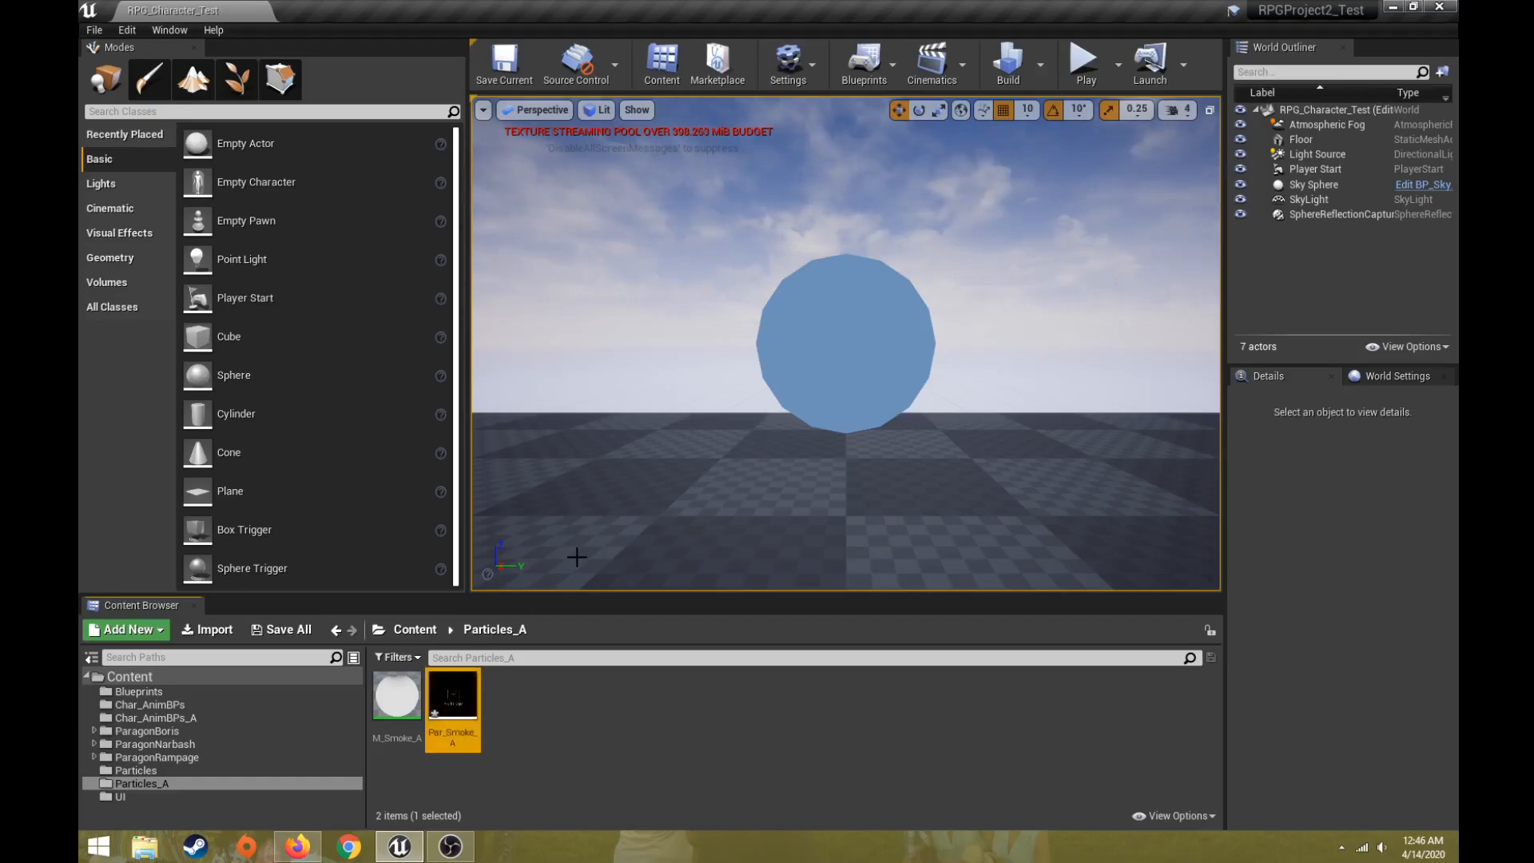
Open Par_Smoke_A and assign M_Smoke_A as the material in the emitter's Required module
double_click(452, 697)
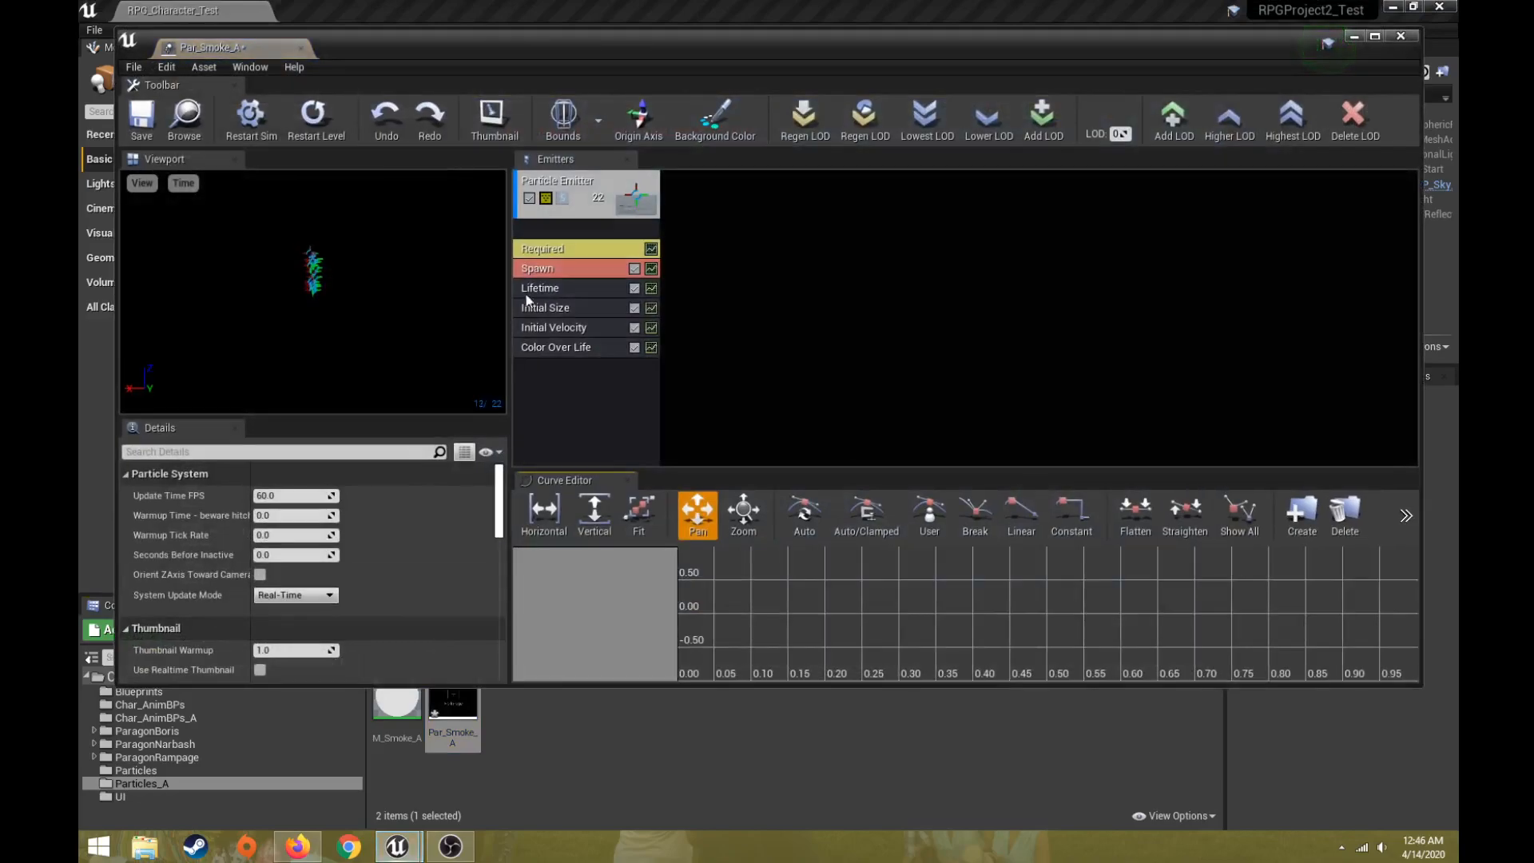
left_click_drag(578, 46, 578, 23)
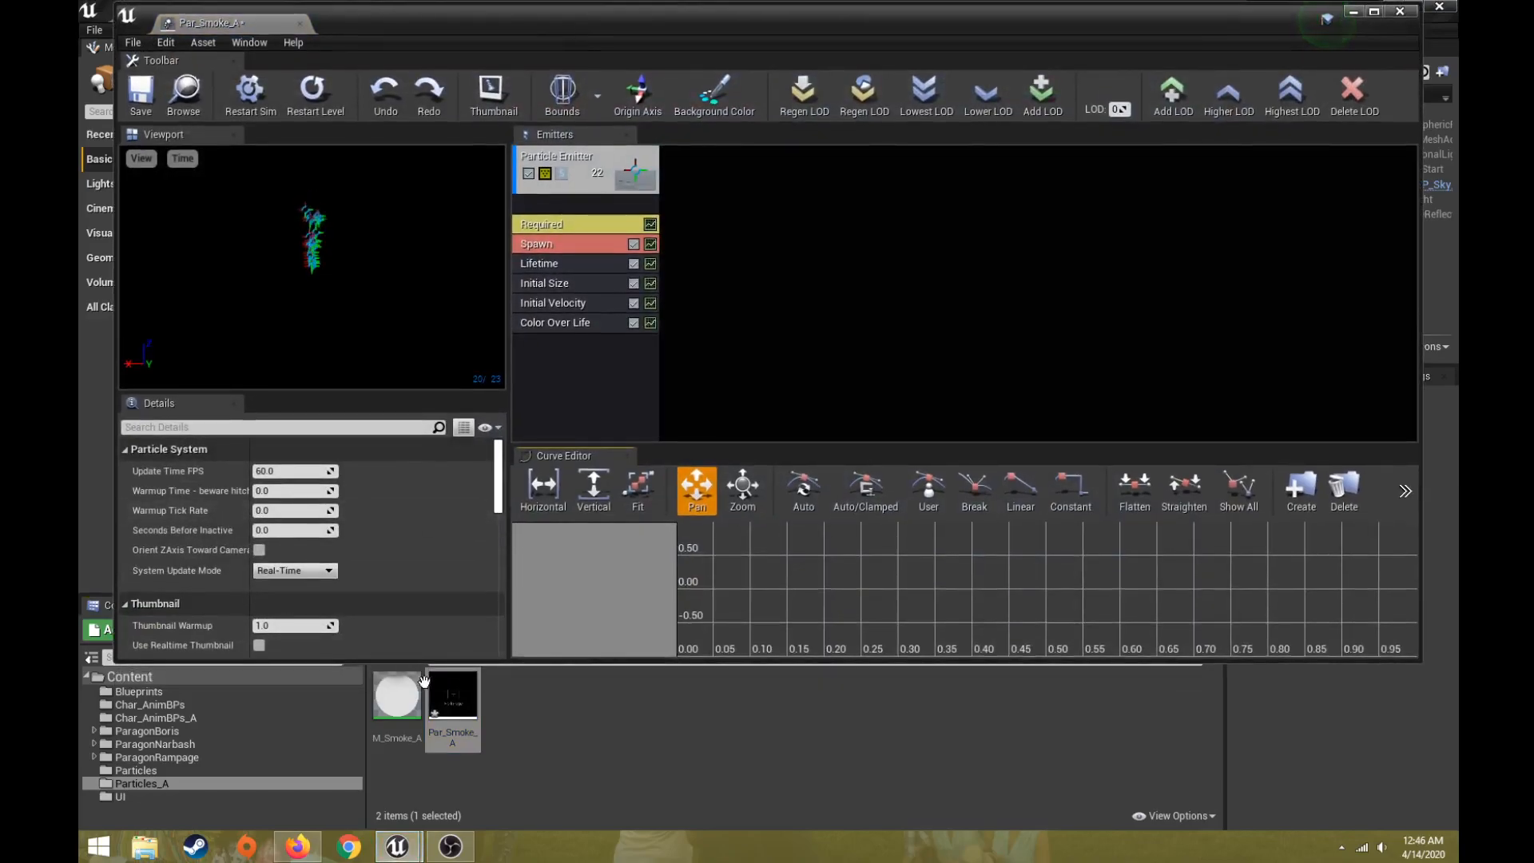
left_click(399, 703)
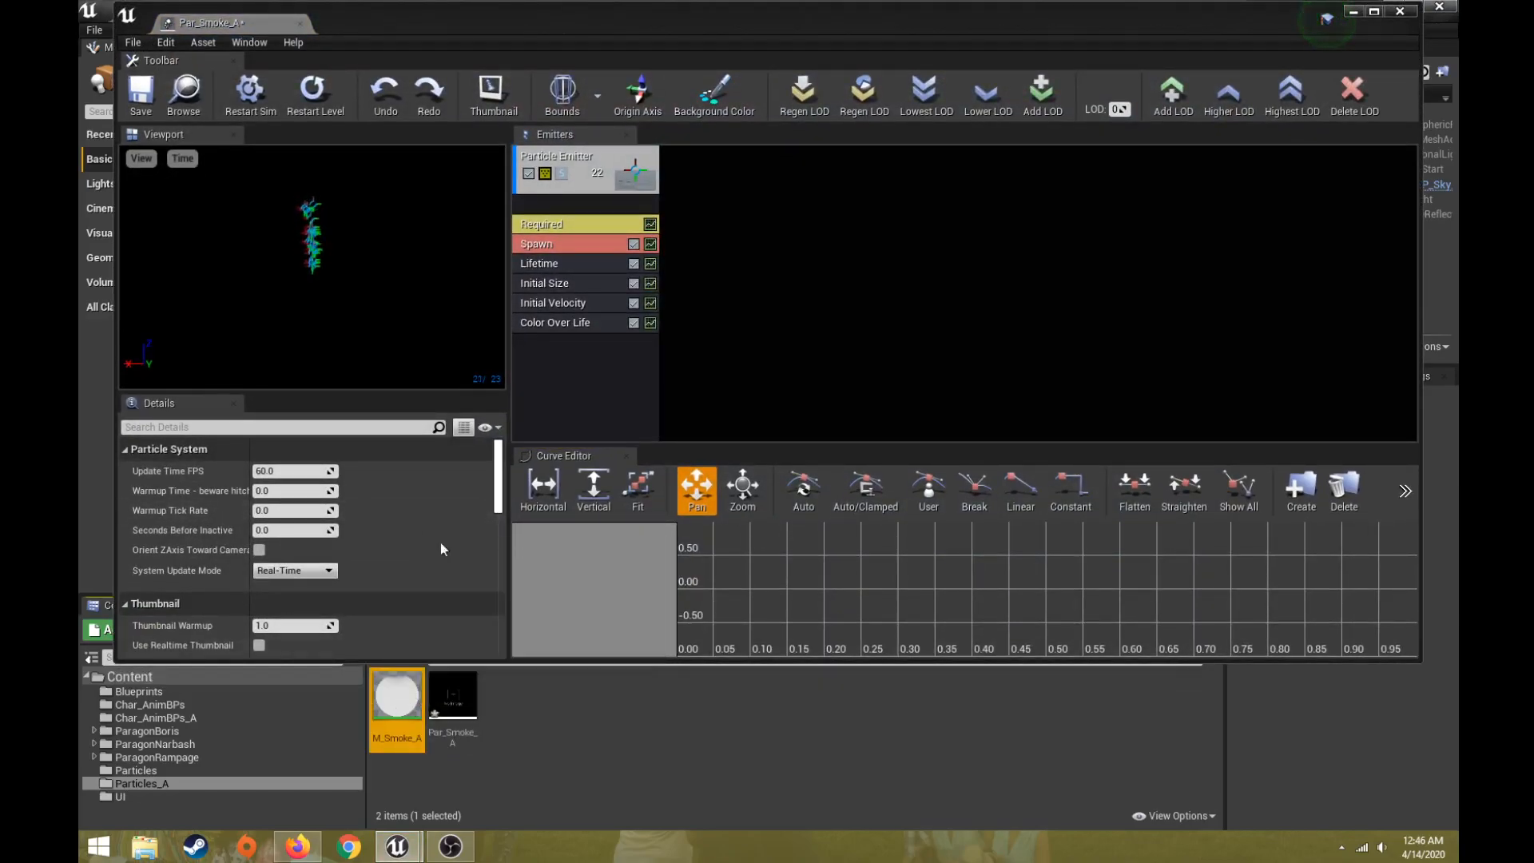
left_click(566, 226)
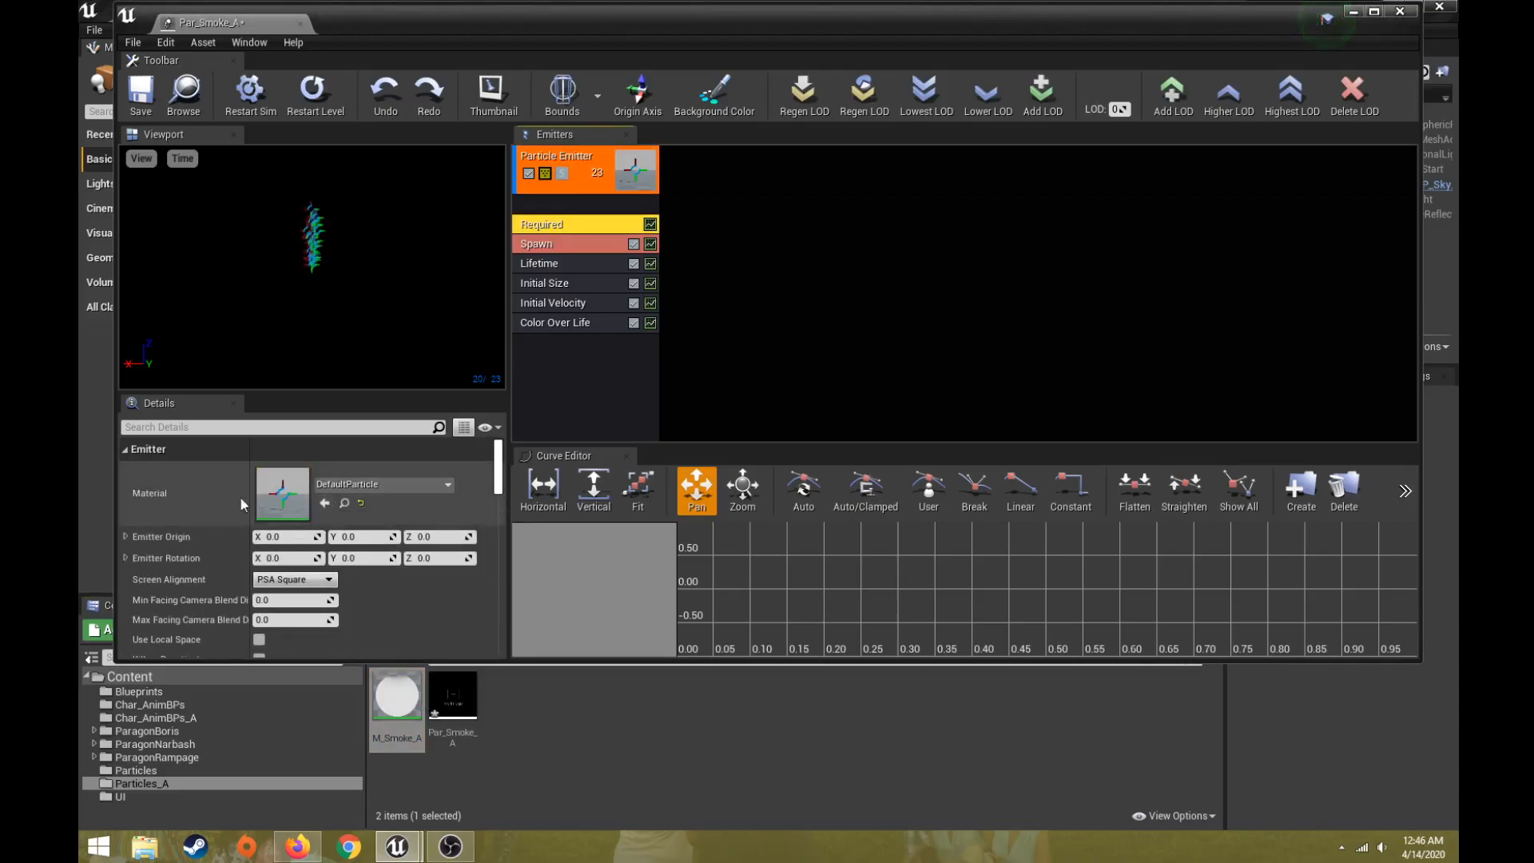
left_click(321, 504)
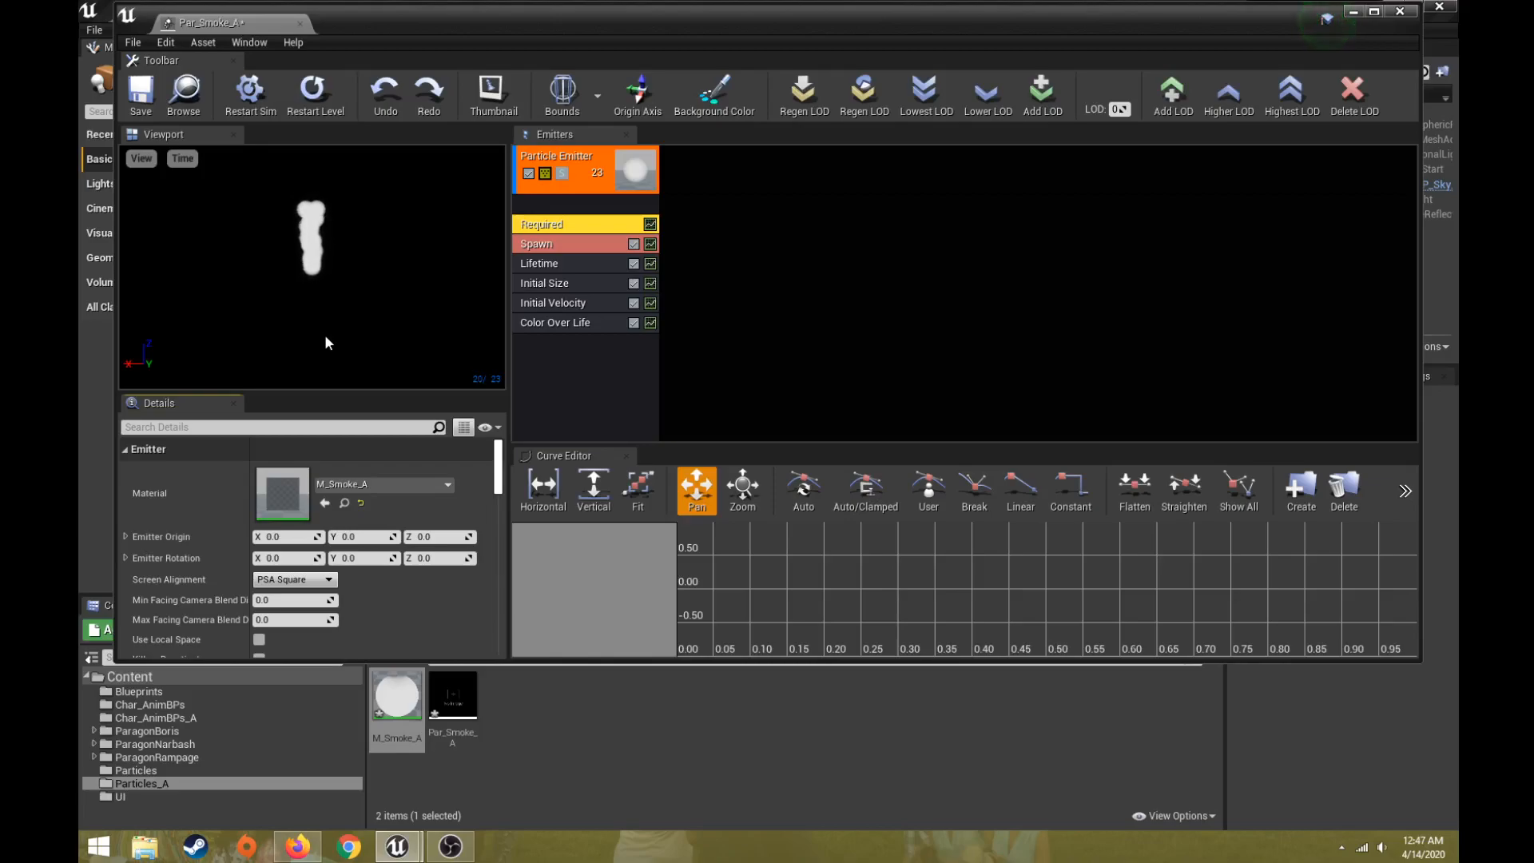
Set the emitter's Lifetime distribution to a minimum of 0.5 and a maximum of 3
left_click(541, 248)
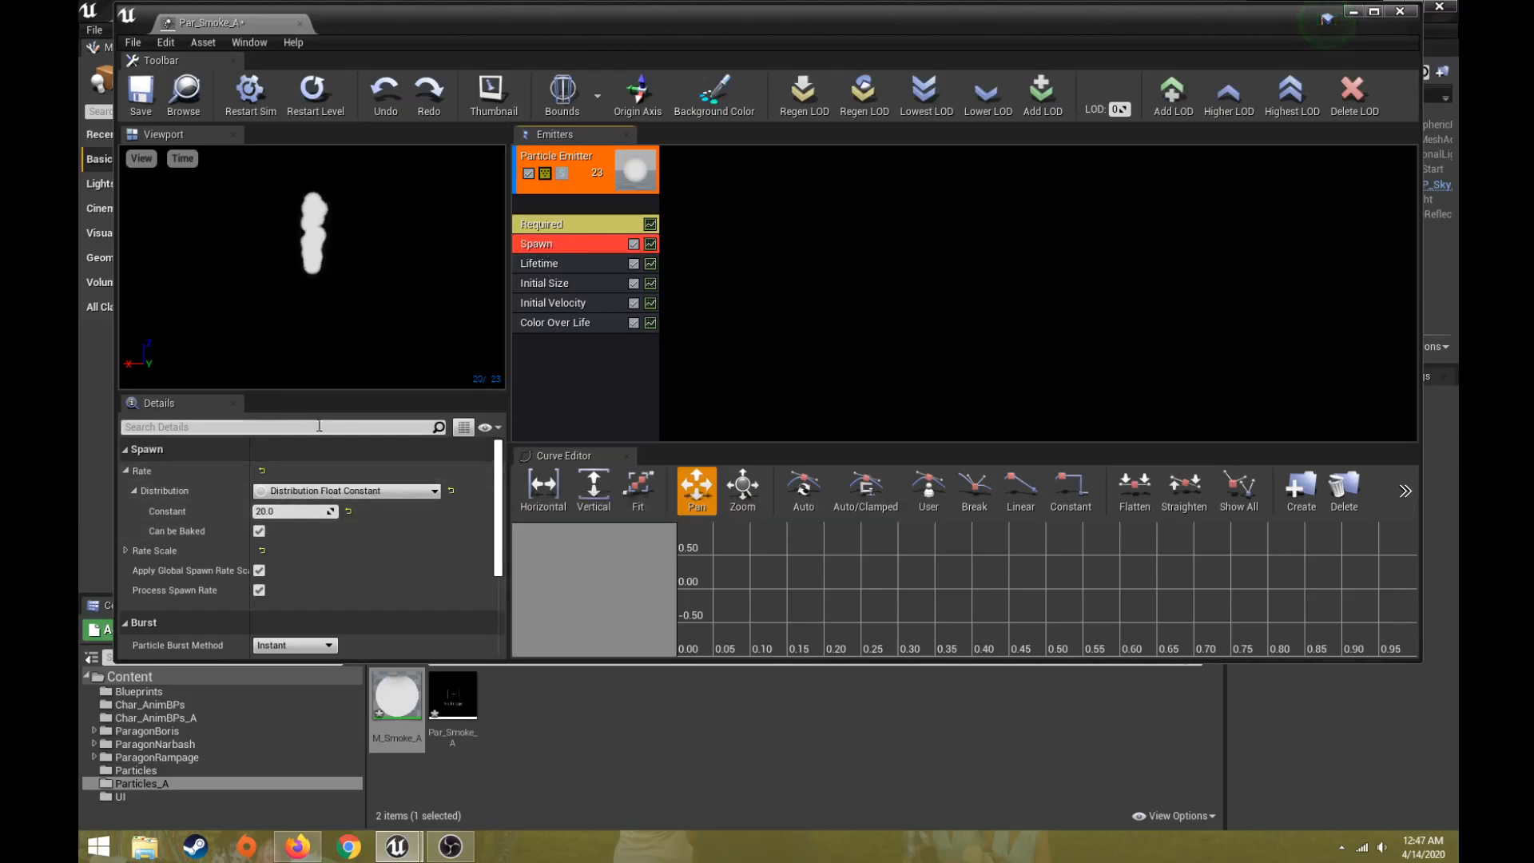
left_click(578, 265)
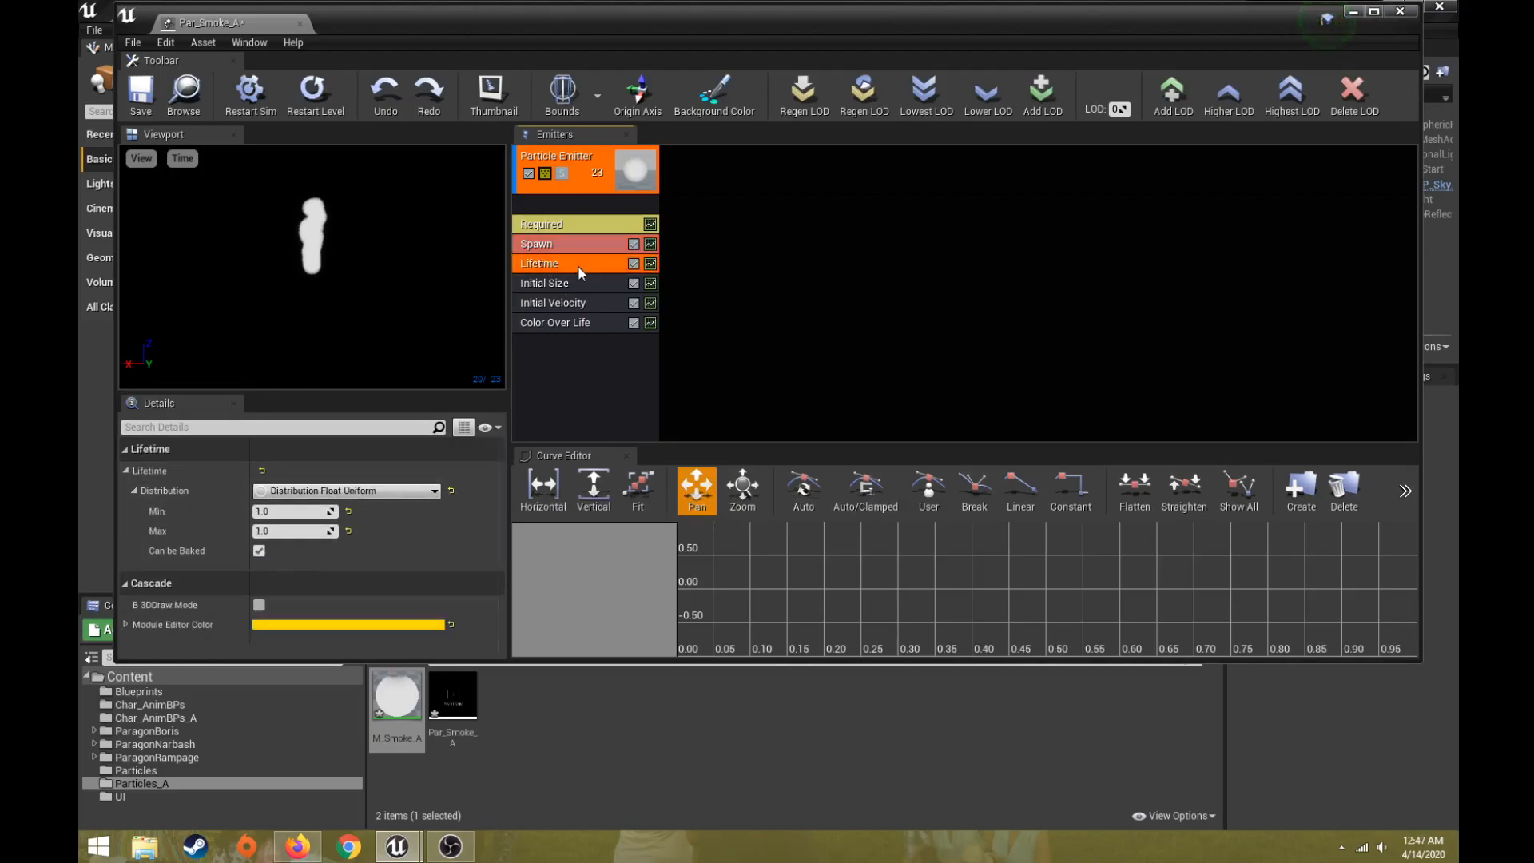
left_click(297, 513)
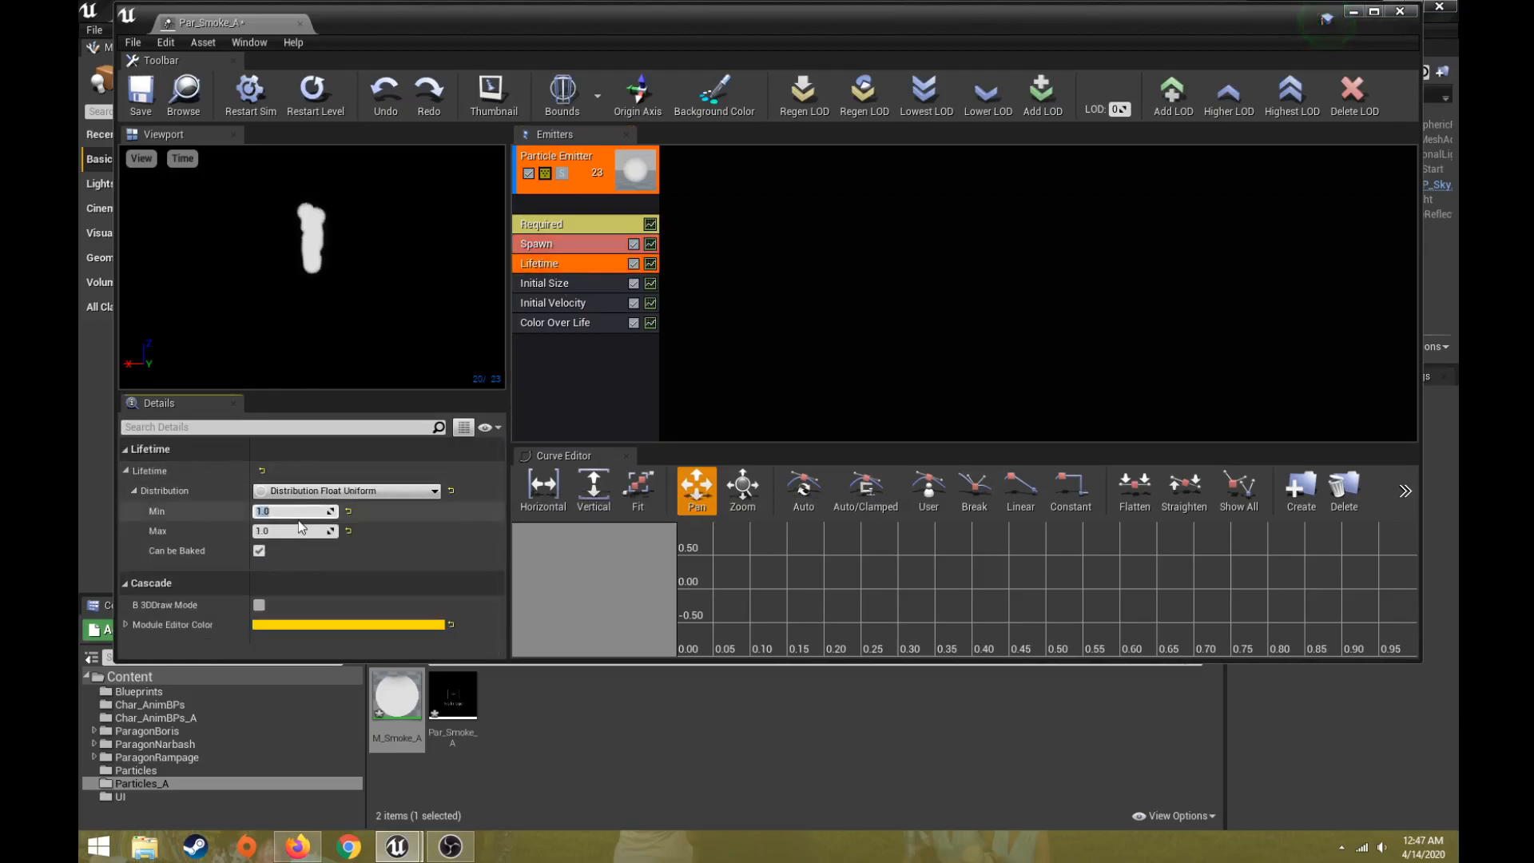
type(".5")
left_click(300, 528)
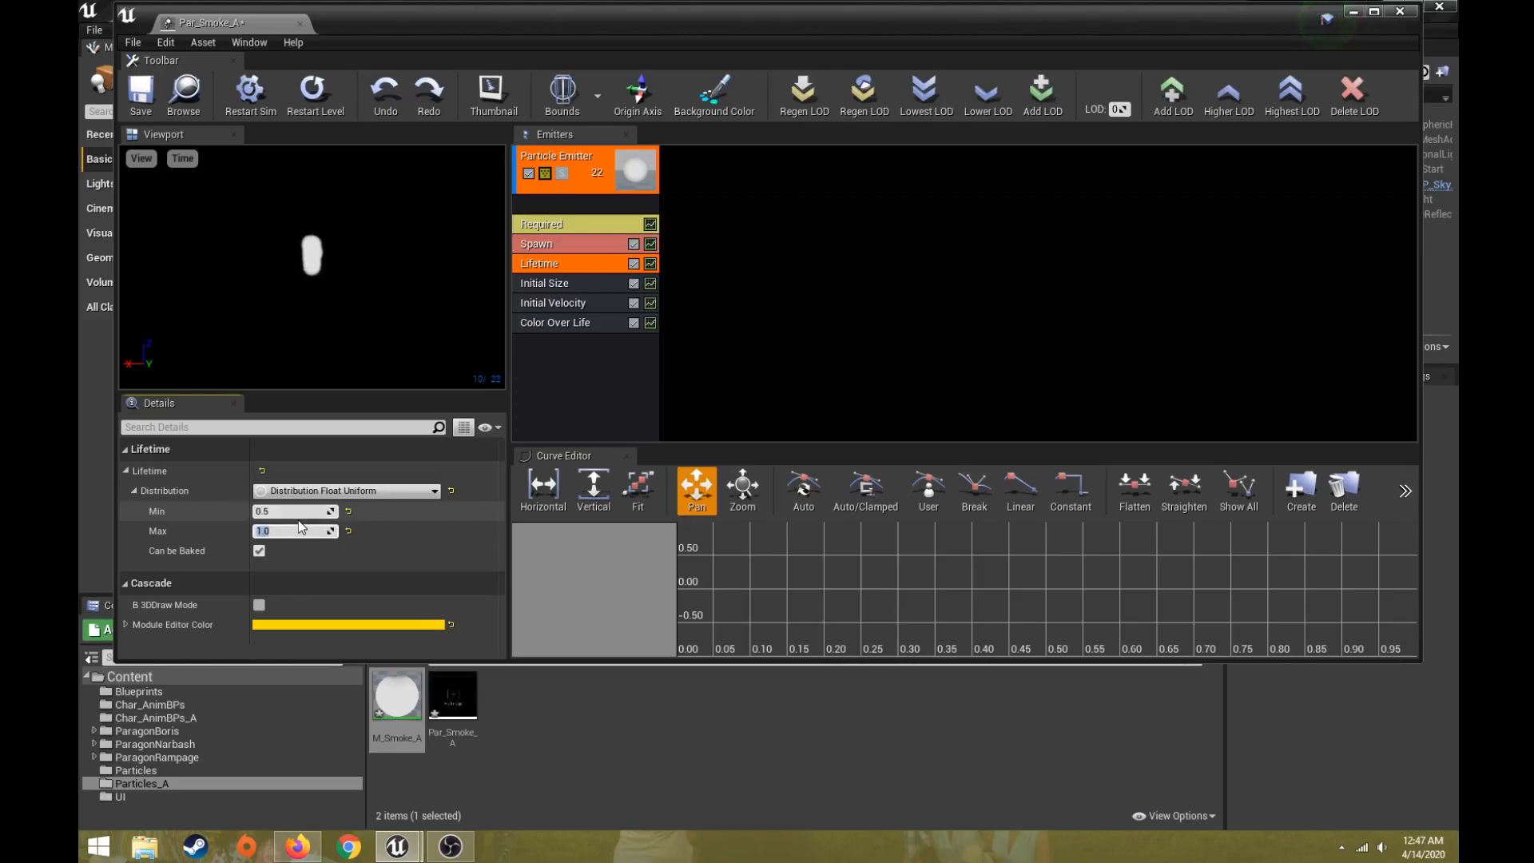
type("3")
key("Return")
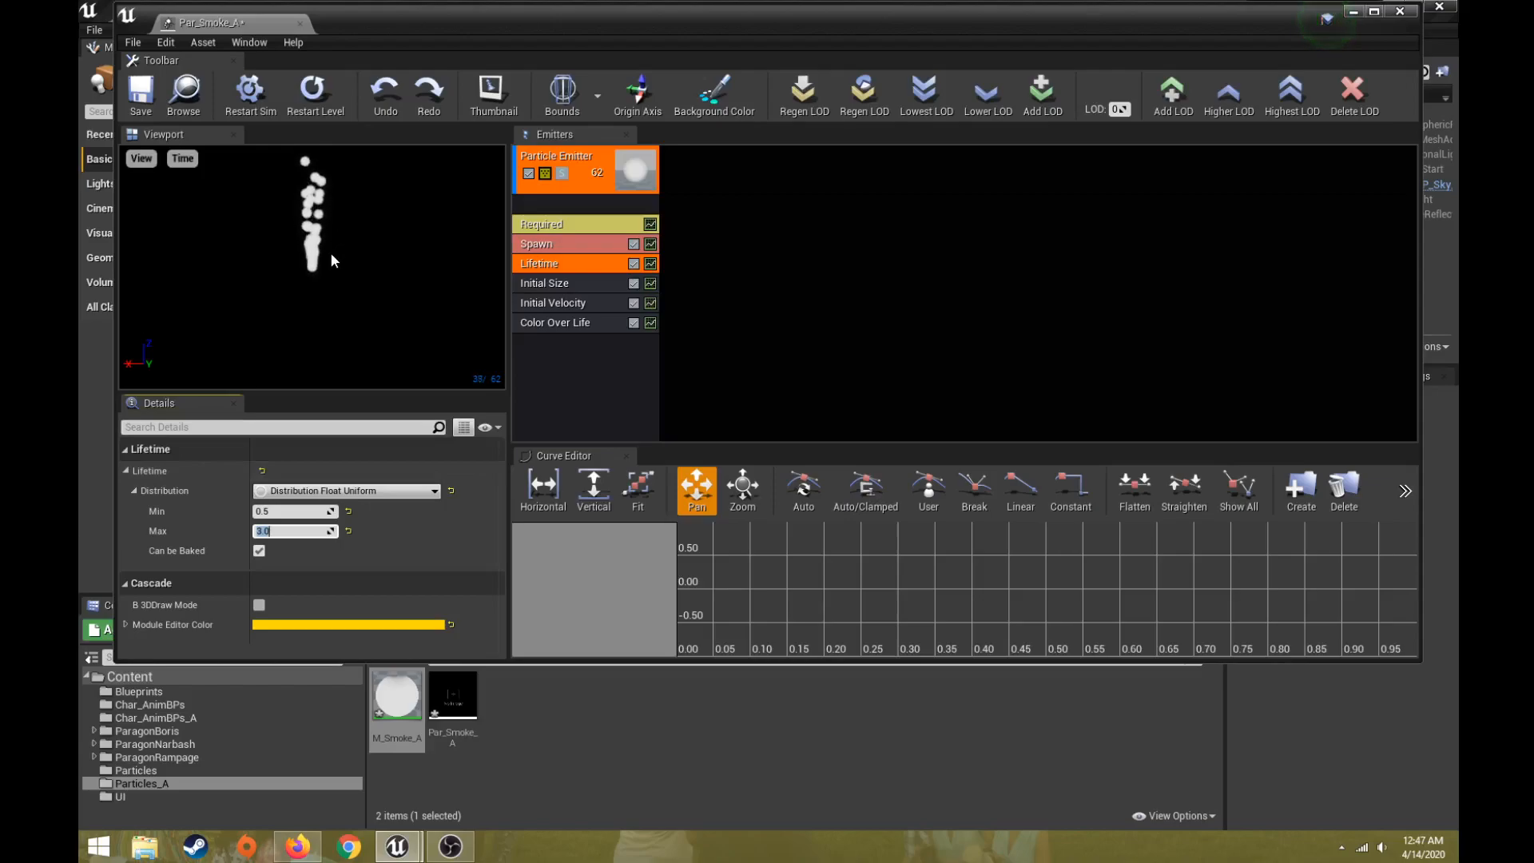
Set the Initial Size module's maximum Start Size to 50 on X, Y and Z
left_click(541, 285)
left_click(283, 509)
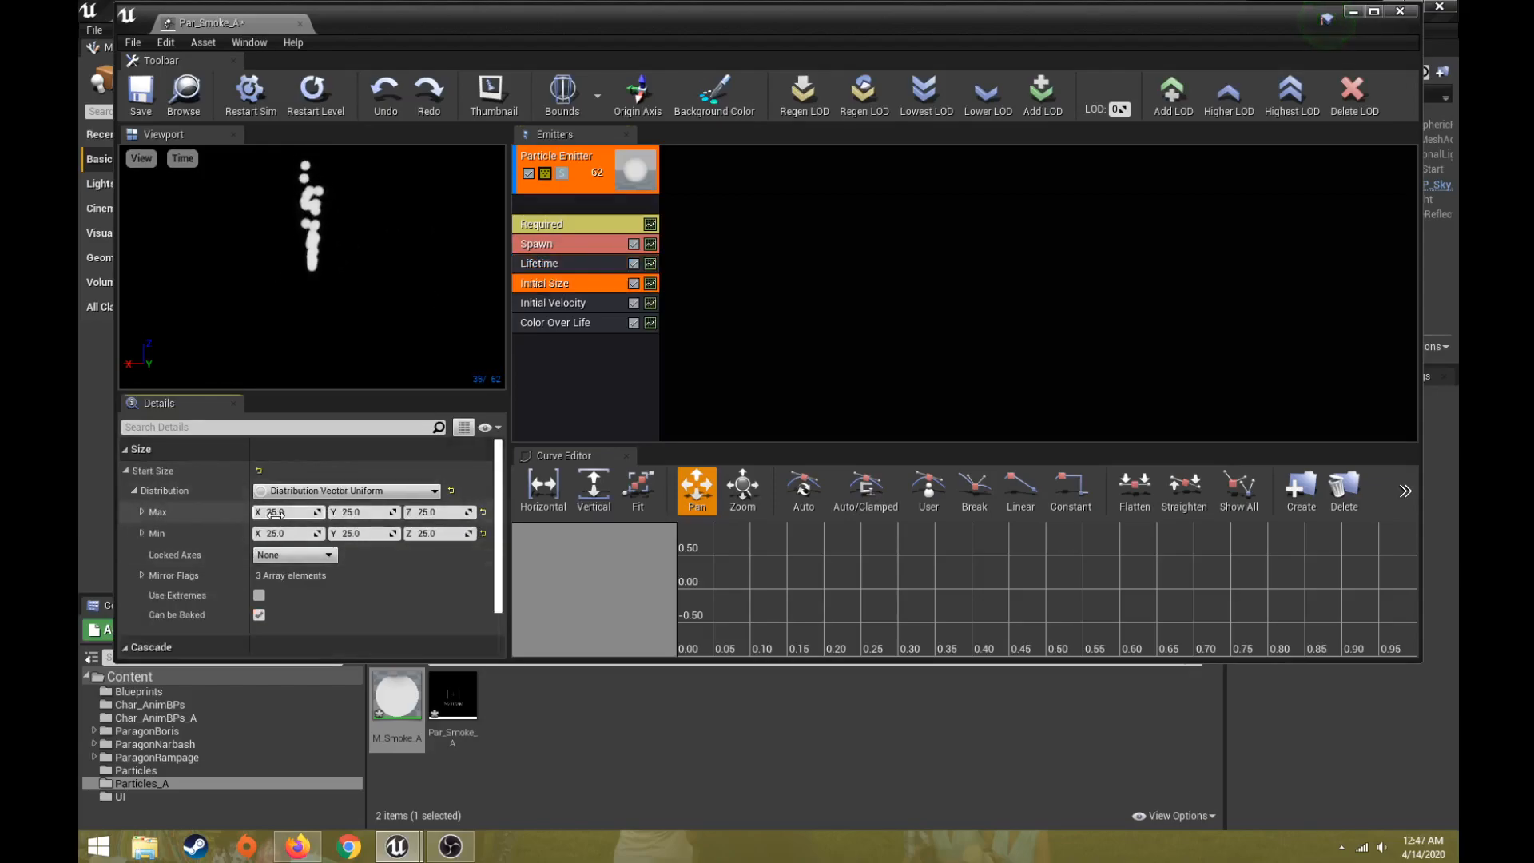
type("50")
key("Tab")
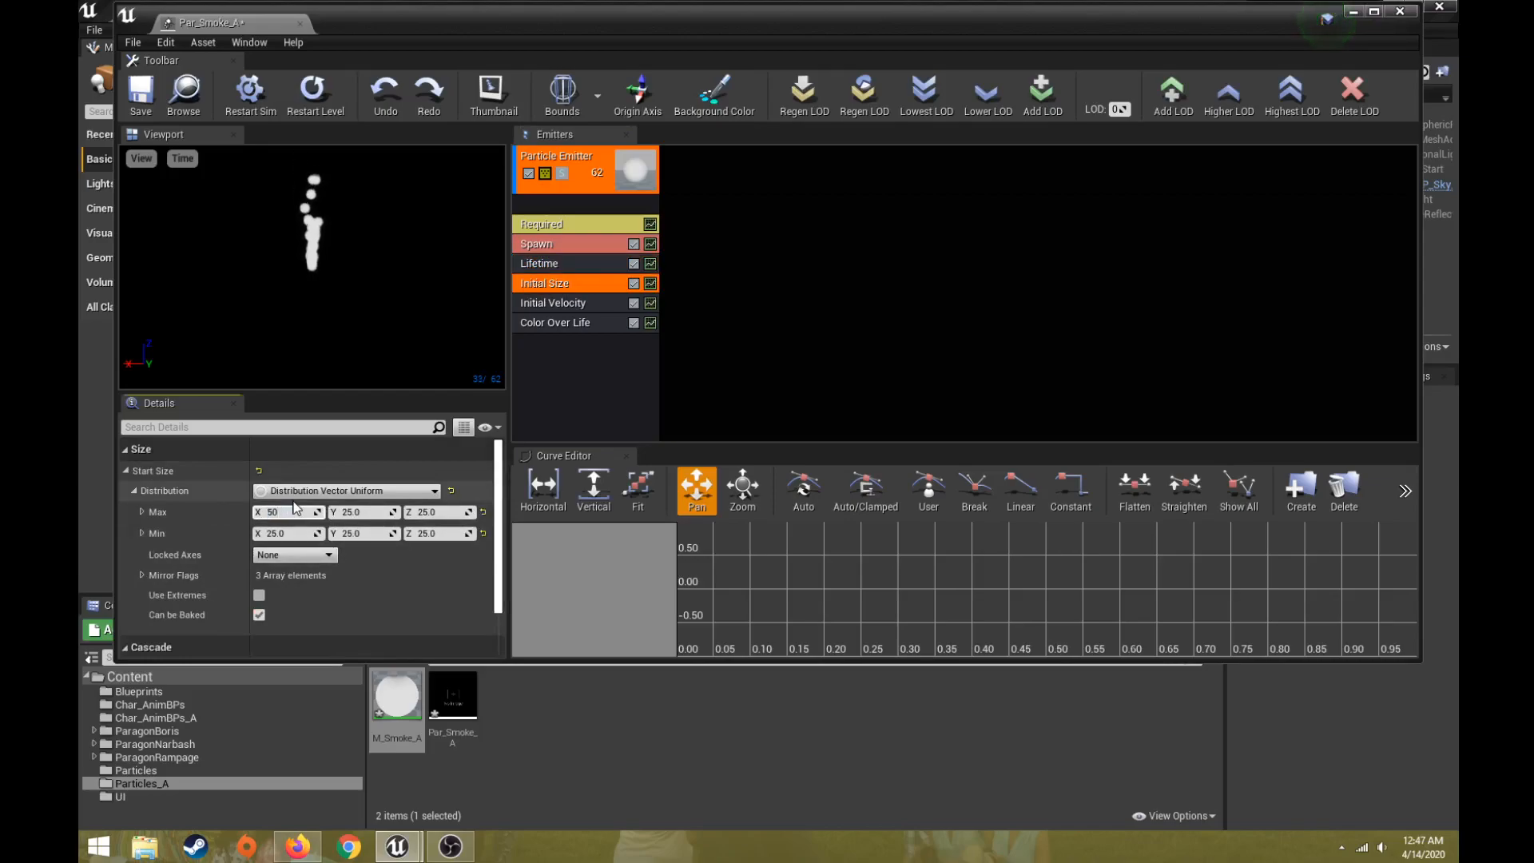
type("50")
key("Tab")
type("50")
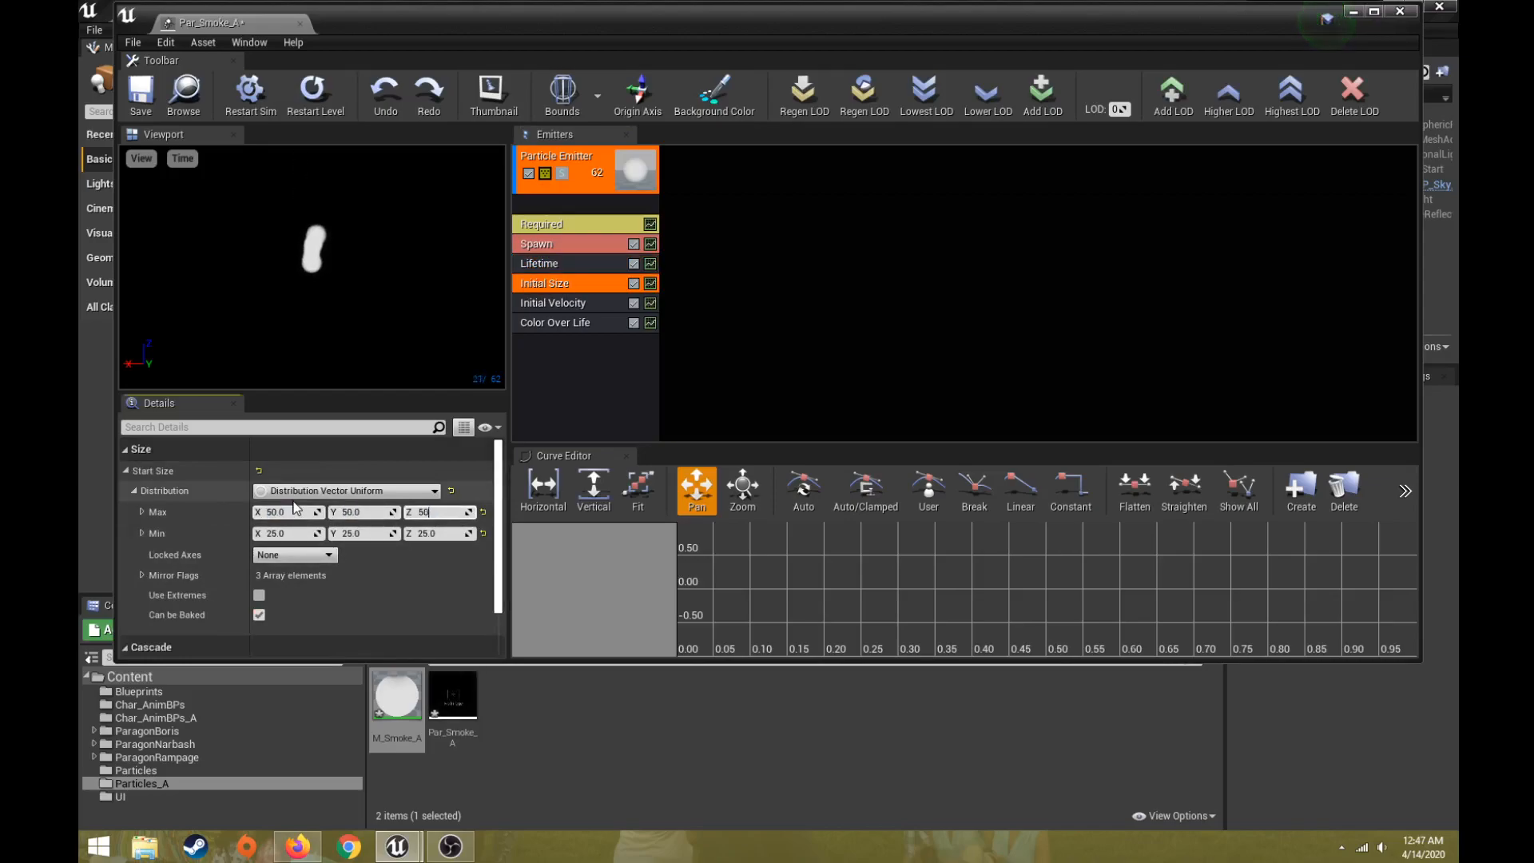
Set the minimum Start Size to 30 on X, Y and Z
key("Tab")
type("30")
key("Tab")
type("30")
key("Tab")
type("30")
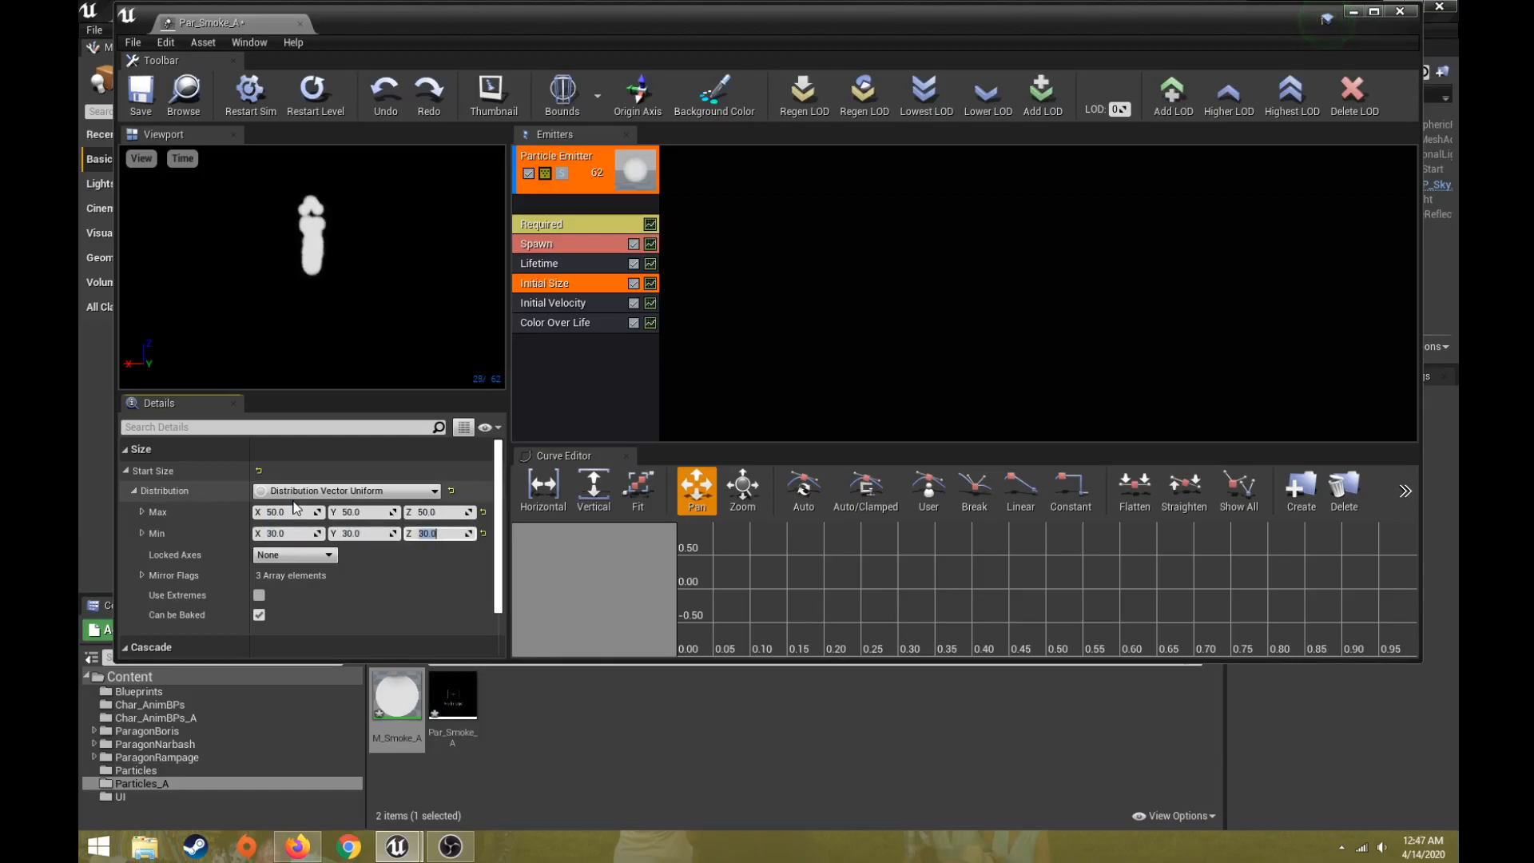
Set the Initial Velocity module's Start Velocity to a maximum of 45 and a minimum of -45 on all three axes
left_click(574, 301)
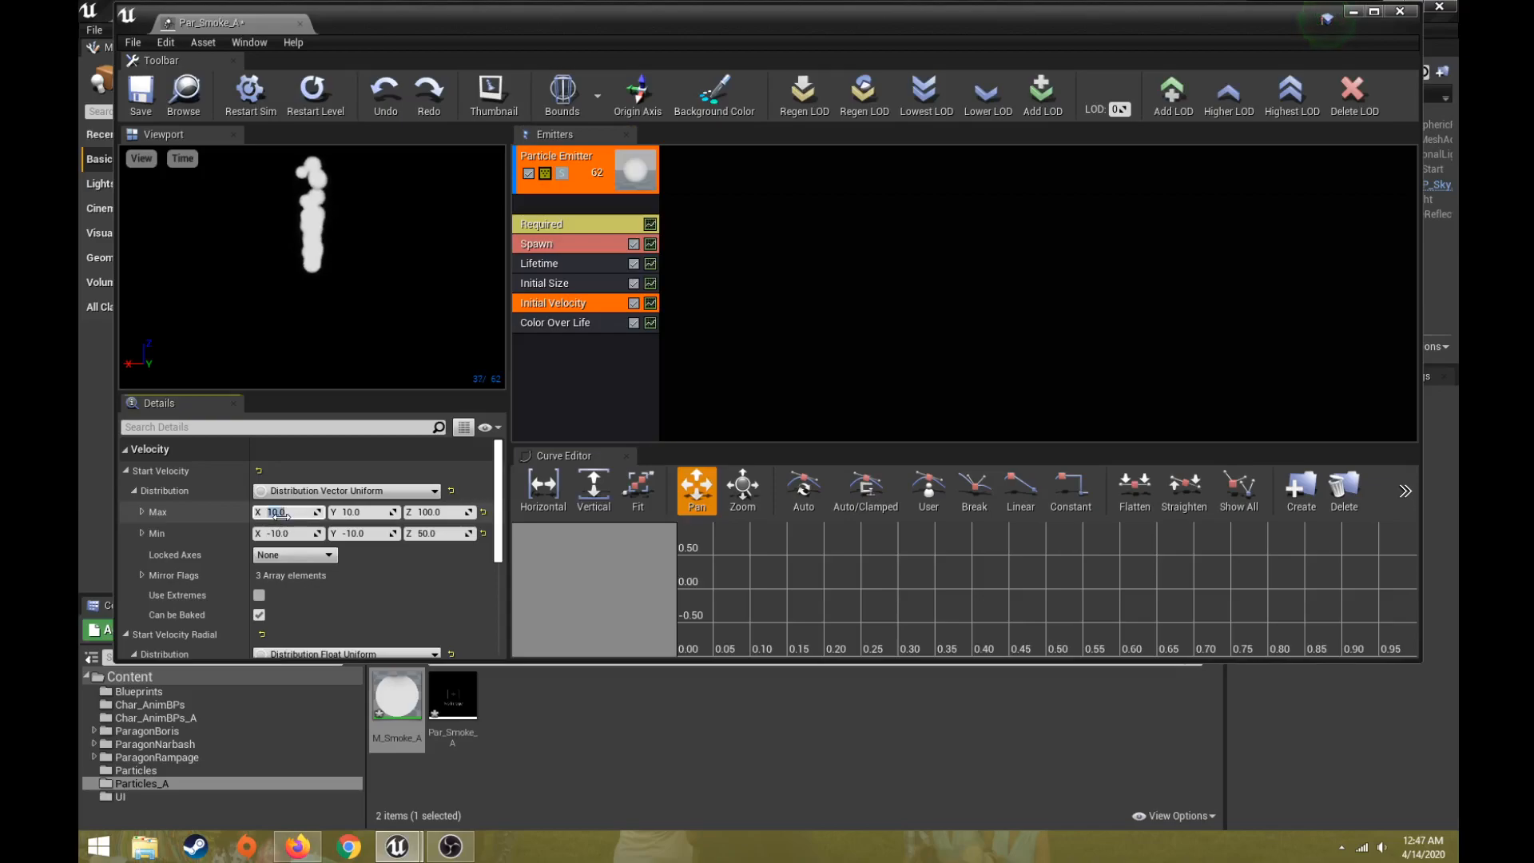
type("45")
key("Tab")
type("45")
key("Tab")
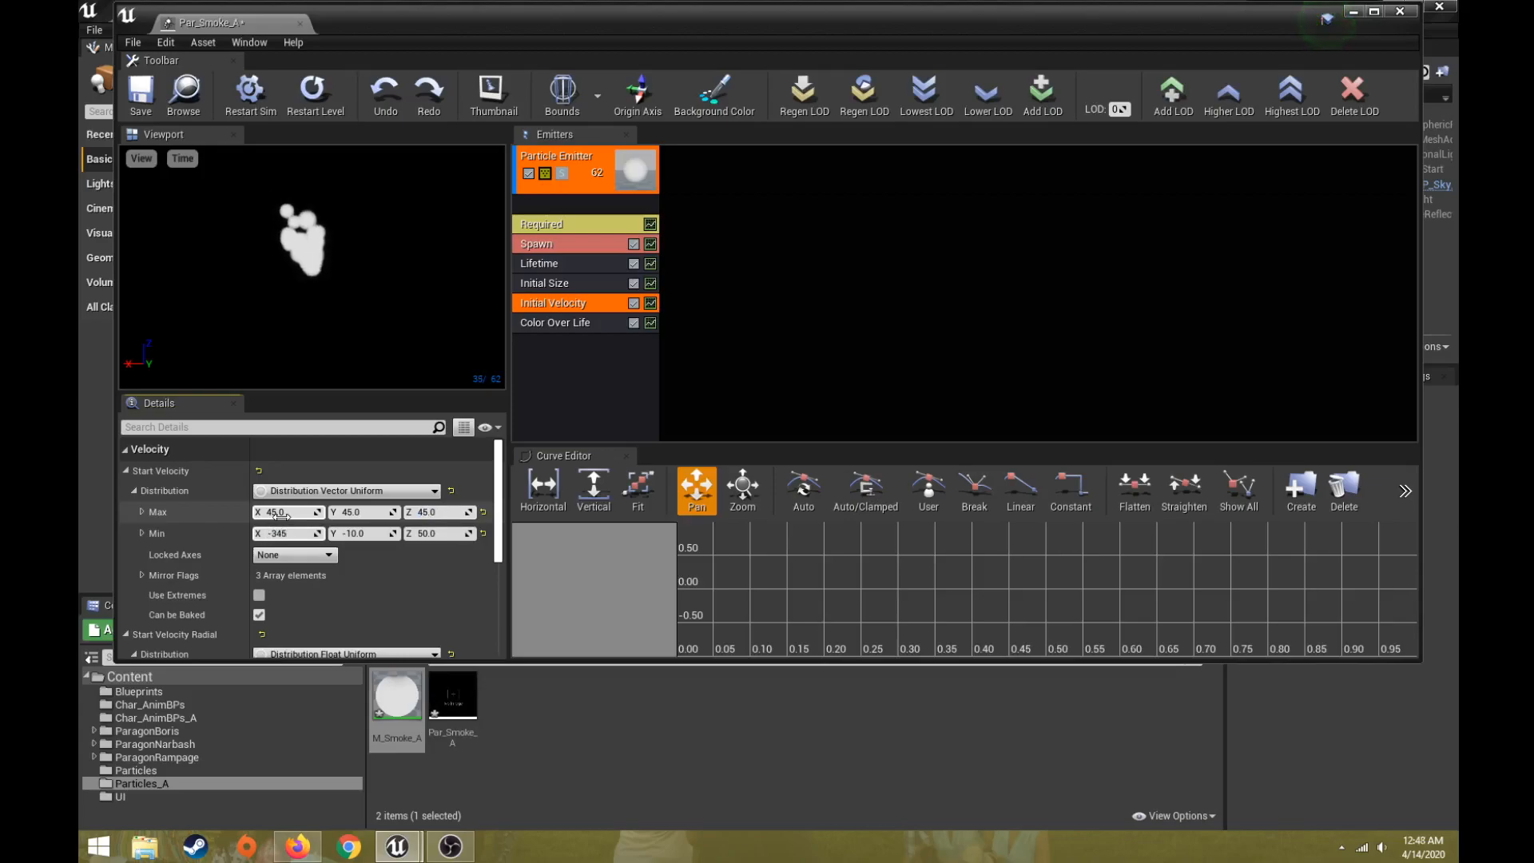
type("-45")
key("Tab")
type("-45")
key("Tab")
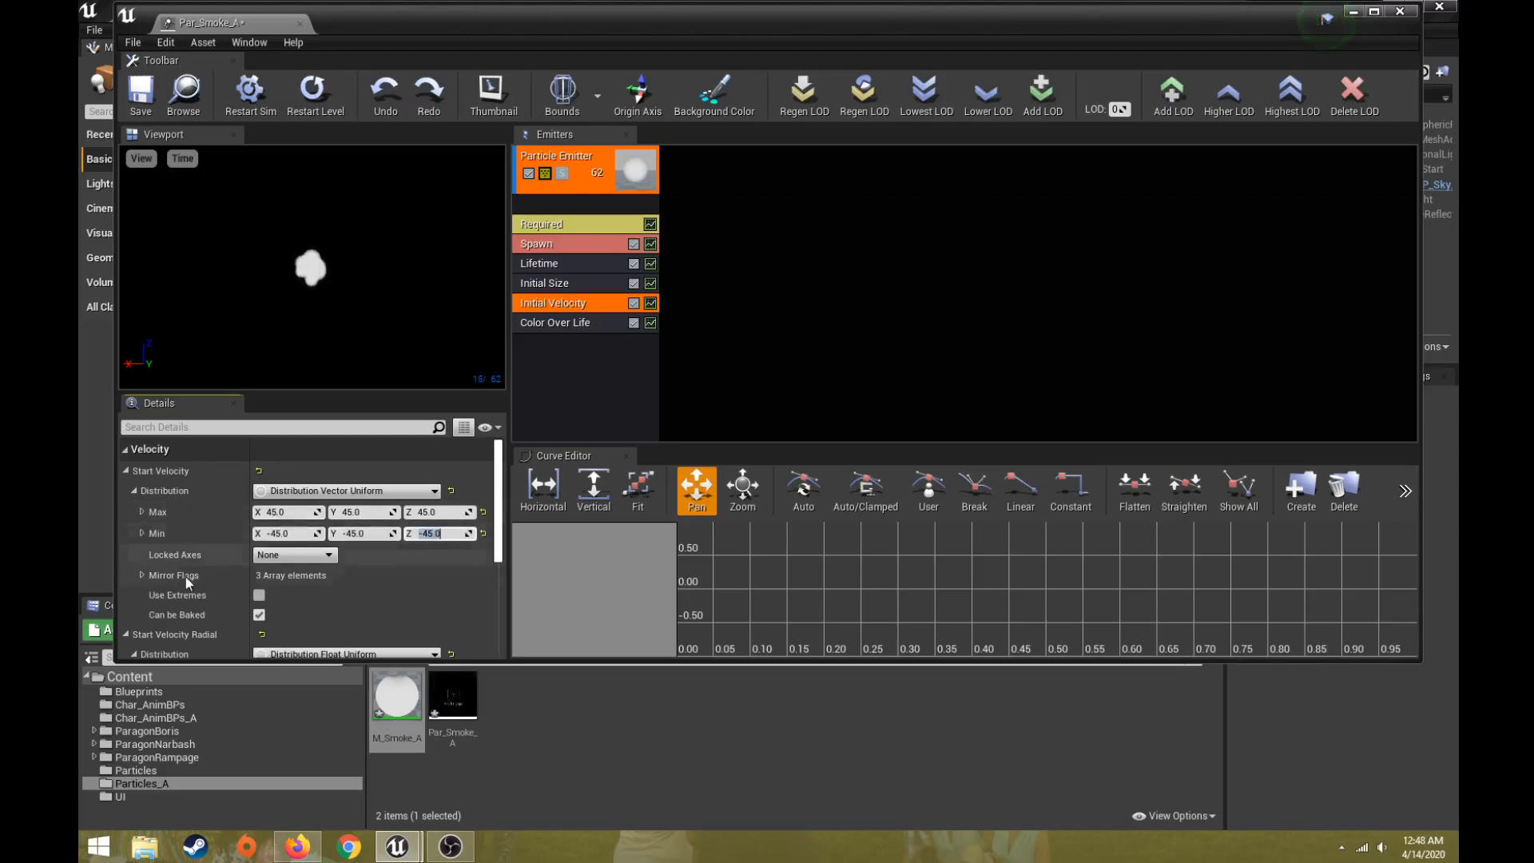
Review the Start Velocity and Start Size distribution settings of the Initial Velocity and Initial Size modules
left_click(133, 491)
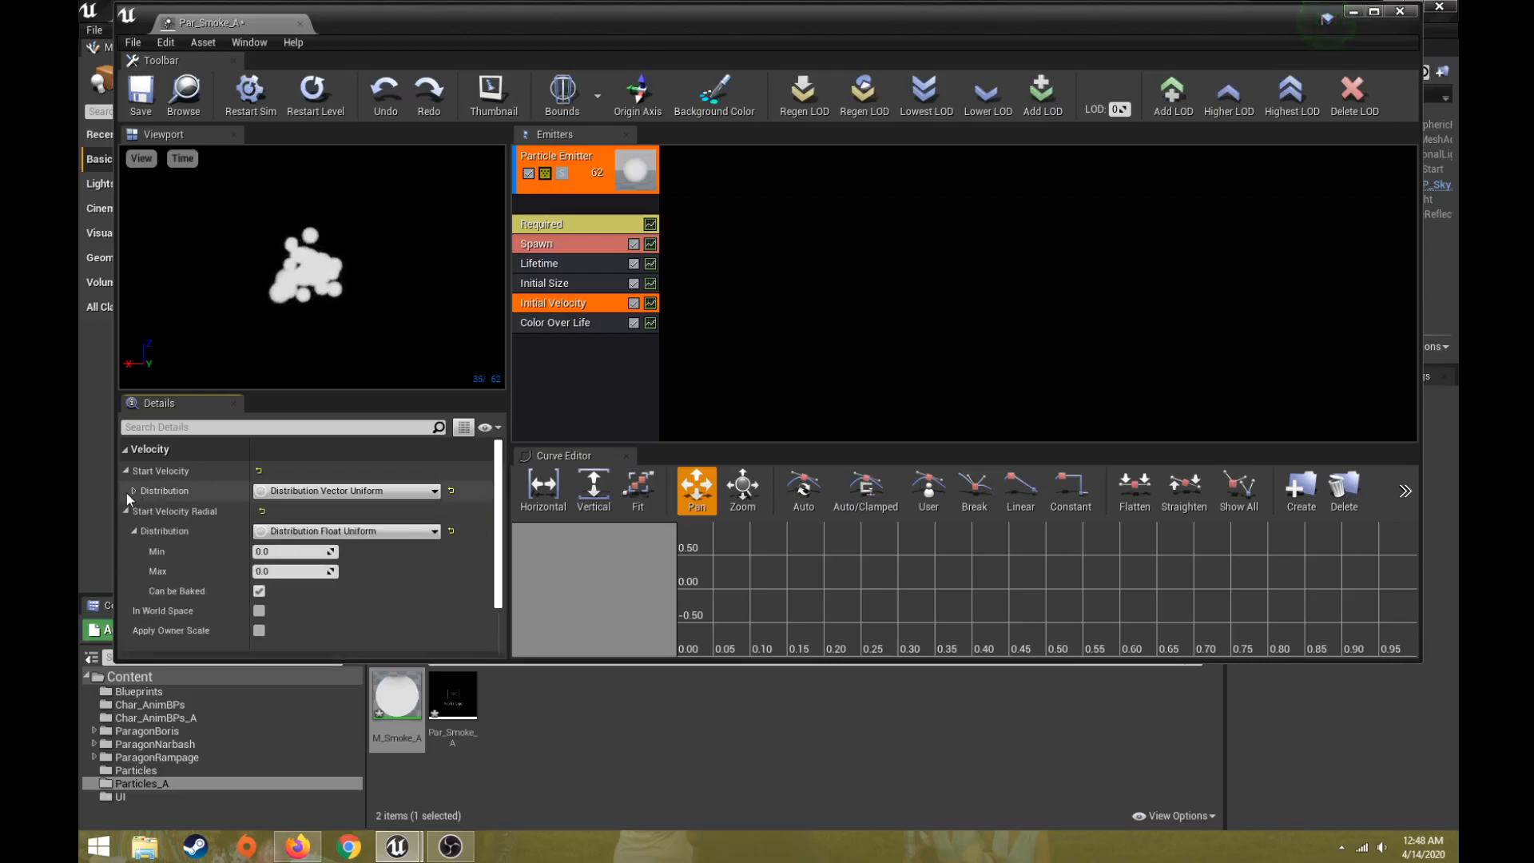
left_click(124, 472)
left_click(125, 472)
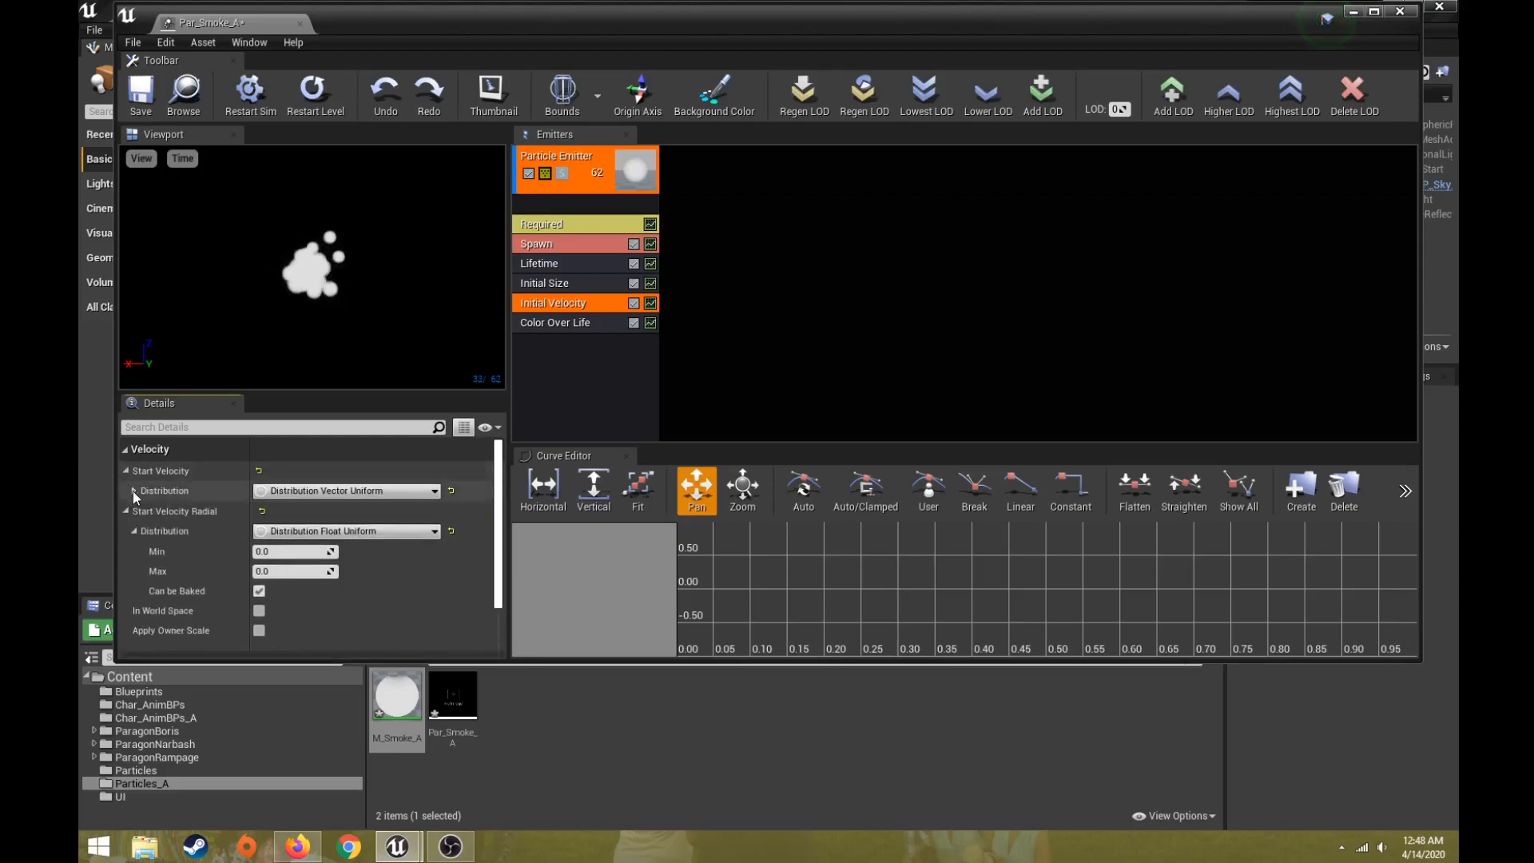
left_click(133, 491)
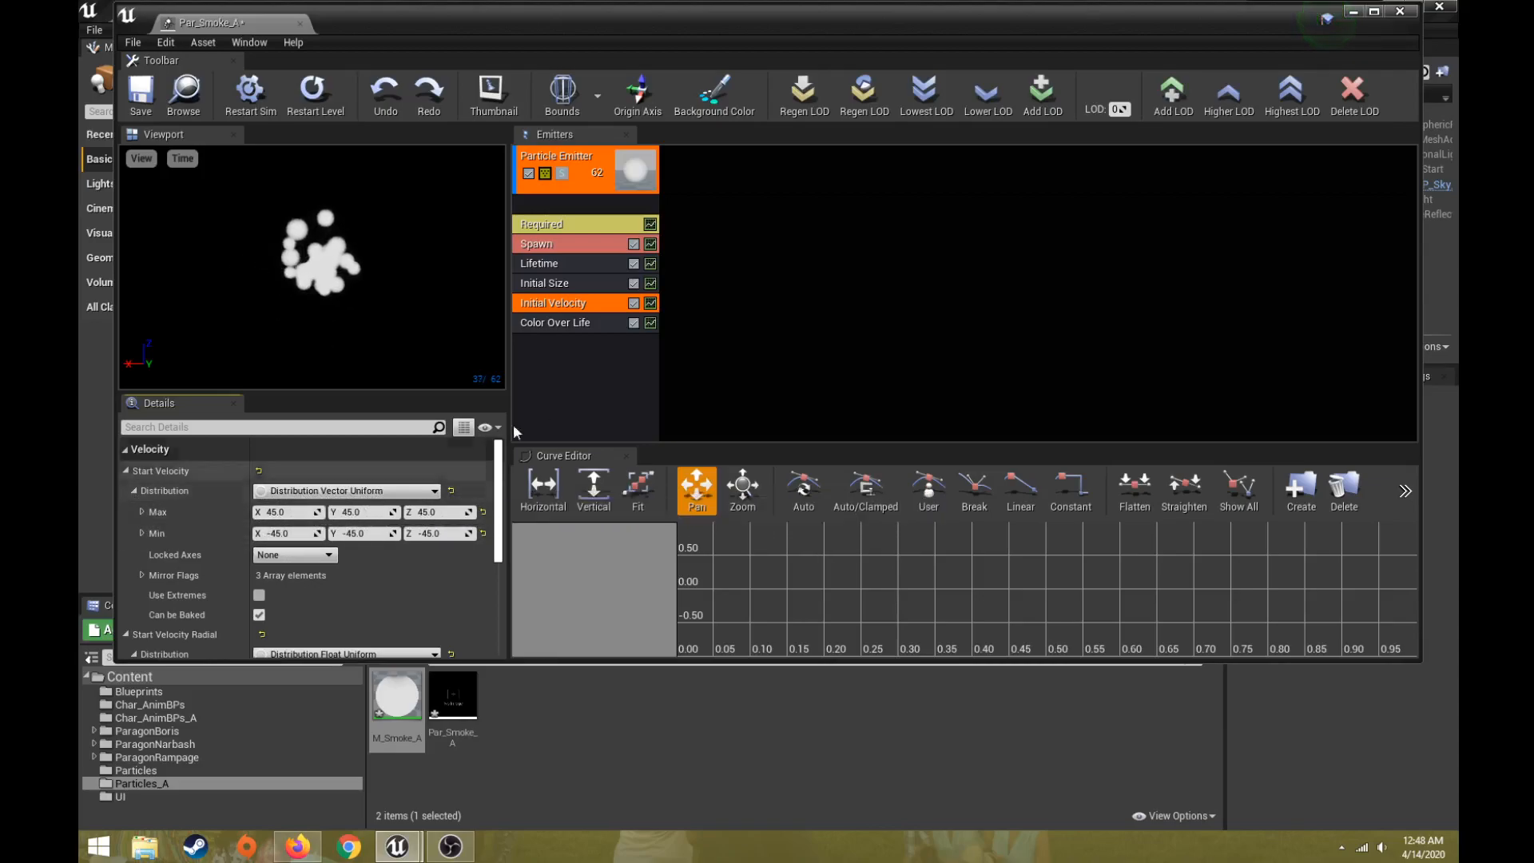
left_click(595, 283)
left_click(135, 491)
left_click(135, 491)
left_click(134, 491)
left_click(134, 491)
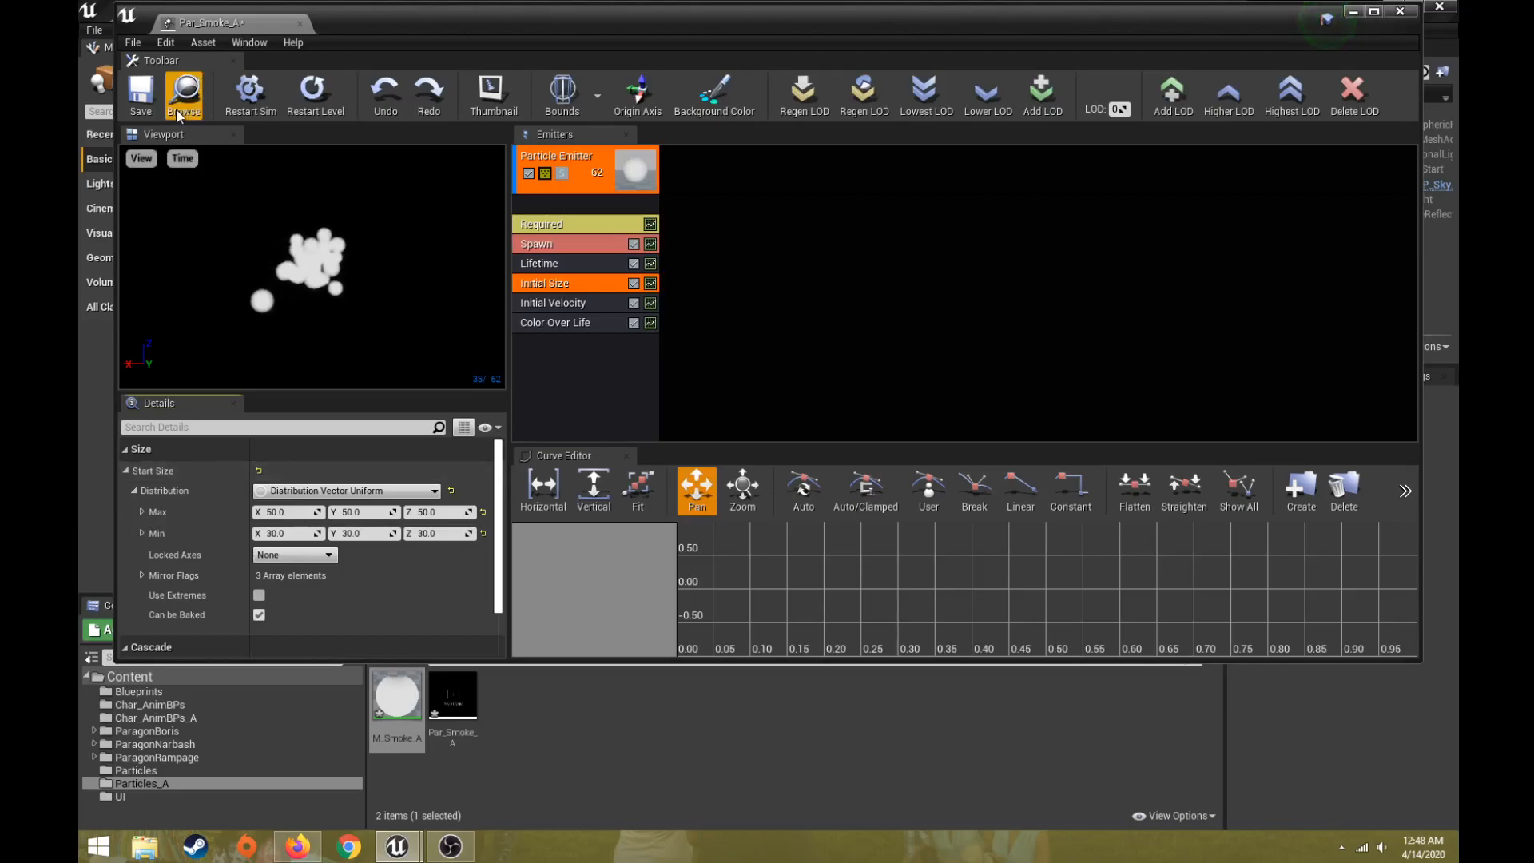
Set the Out Val colour of point 0 in the Color Over Life curve to bright blue, hex sRGB 0064FFFF
left_click(555, 322)
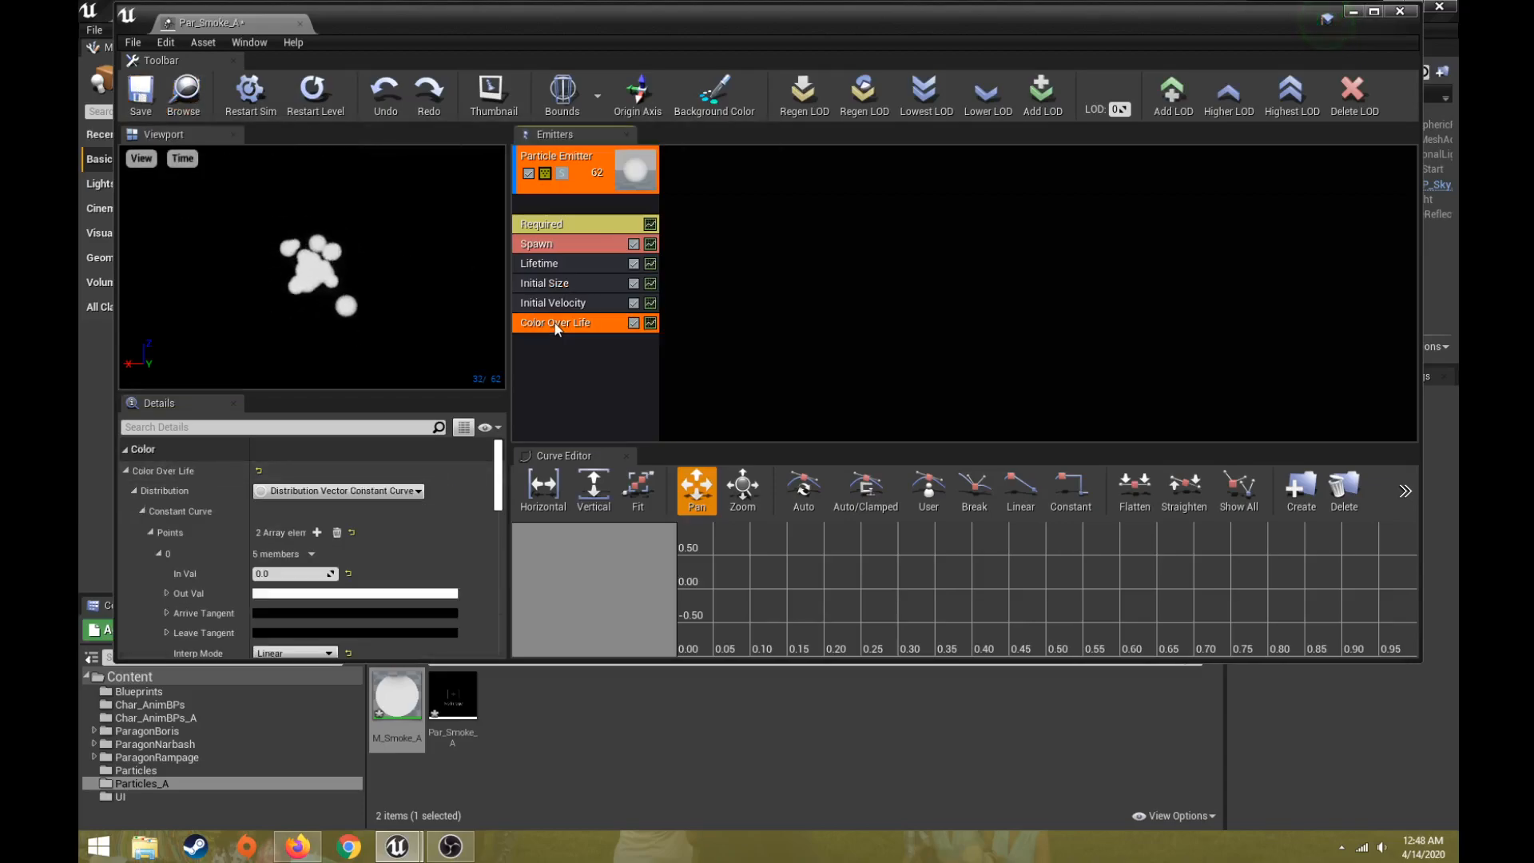
left_click(144, 511)
left_click(142, 511)
left_click(150, 531)
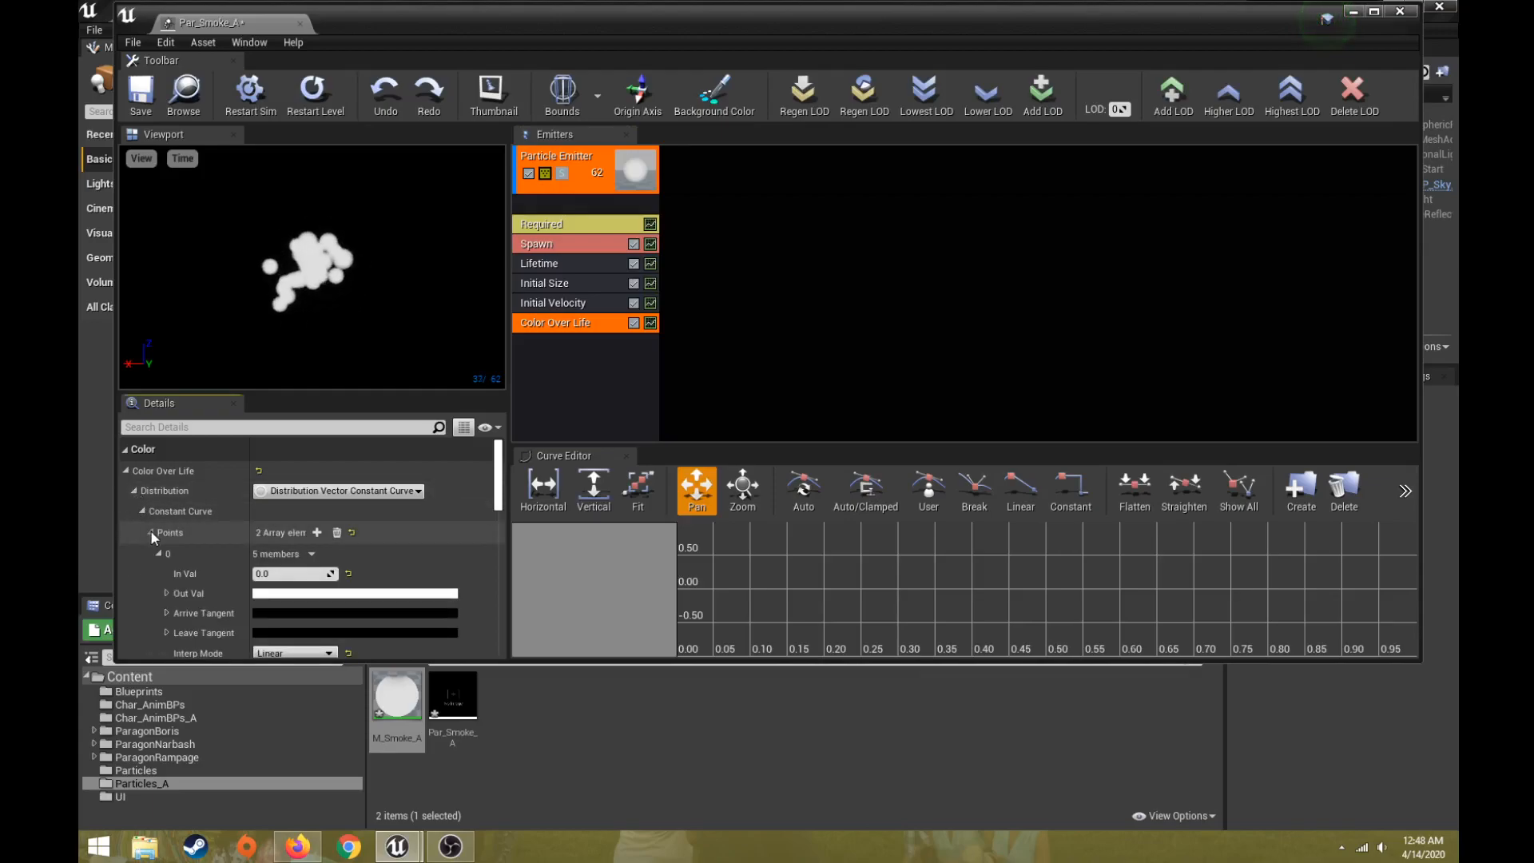
left_click(151, 534)
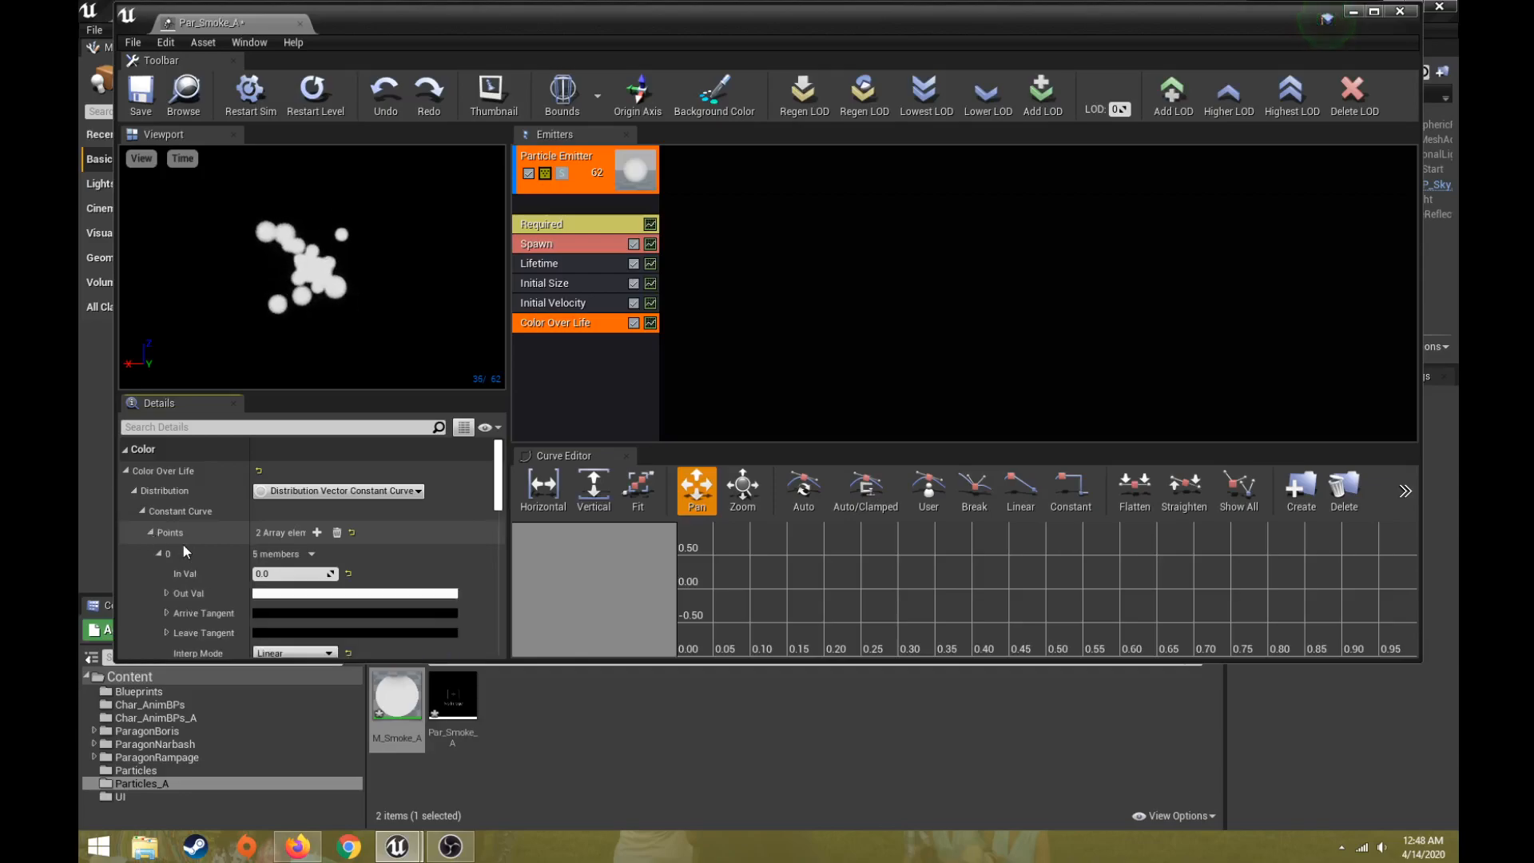
scroll(182, 543, "down", 5)
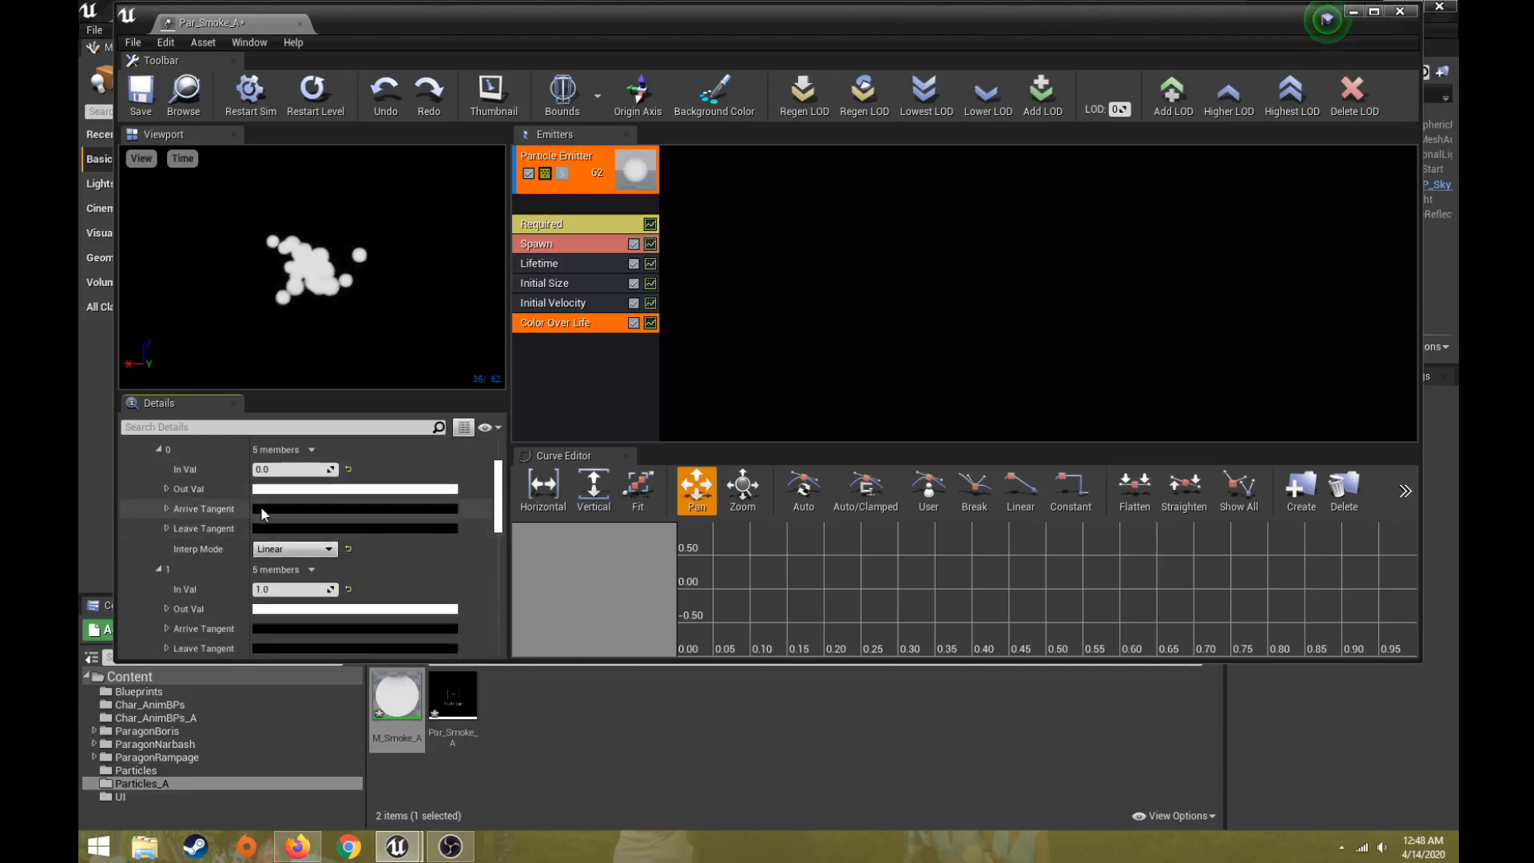
left_click(311, 489)
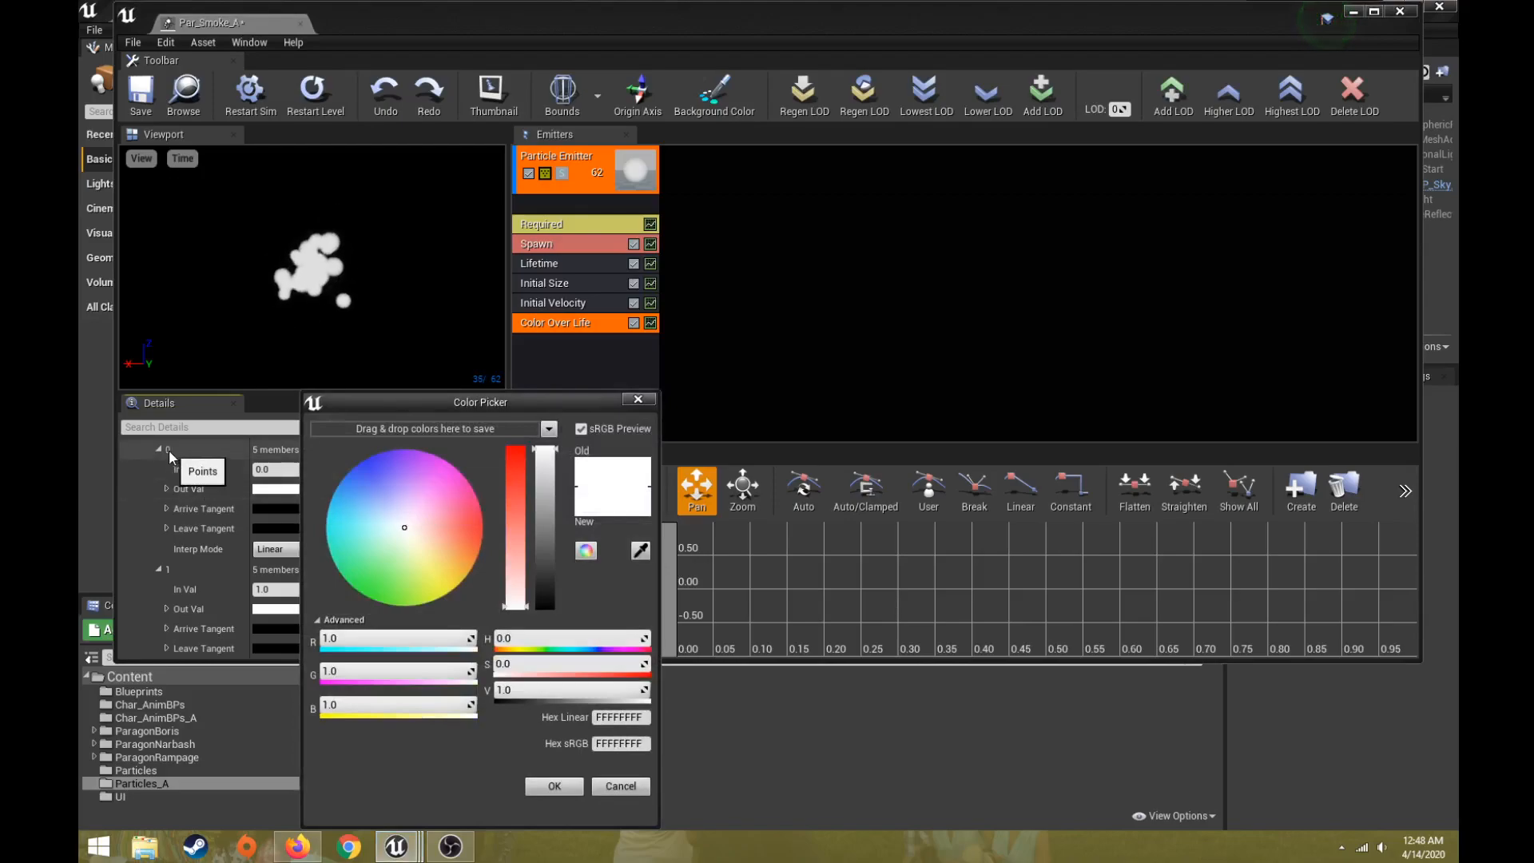
left_click_drag(407, 531, 352, 462)
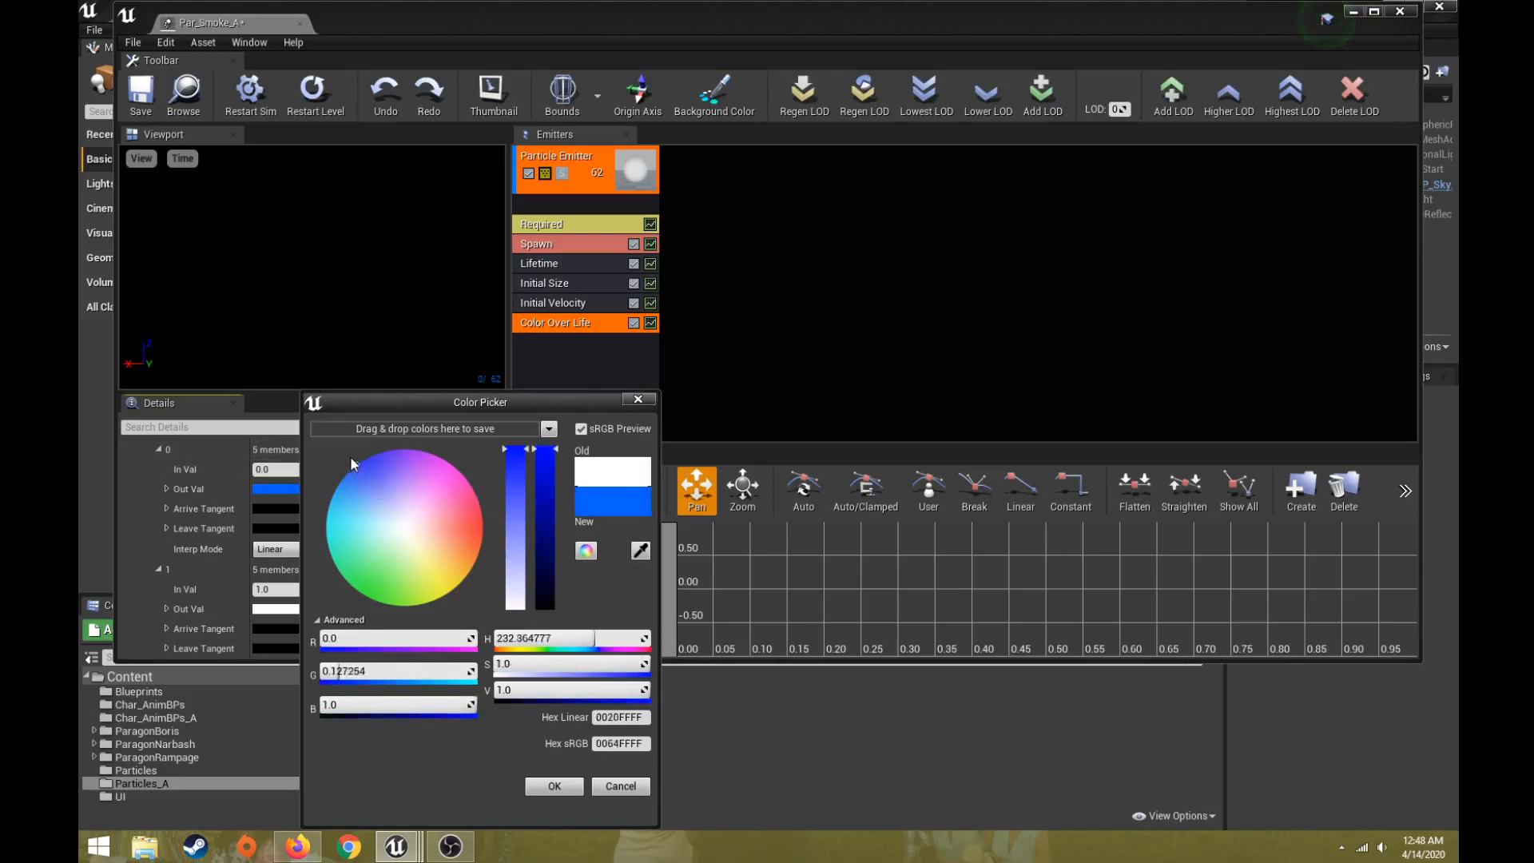
left_click(551, 787)
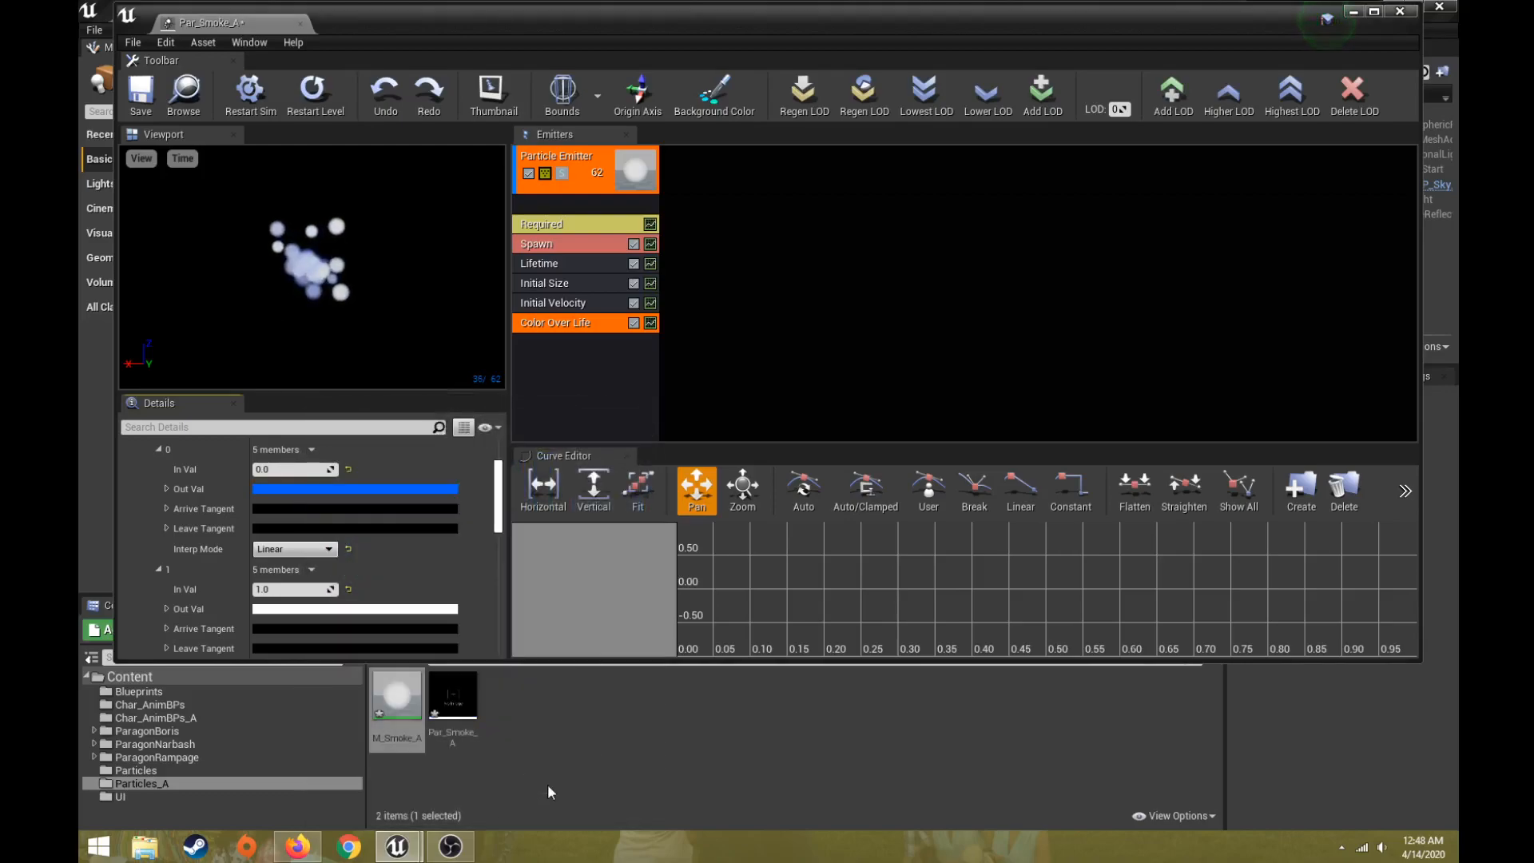
Try a dark blue, hex sRGB 002F6EFF, as the Out Val colour of point 1 and undo the darkening
left_click(280, 610)
left_click_drag(390, 522, 333, 468)
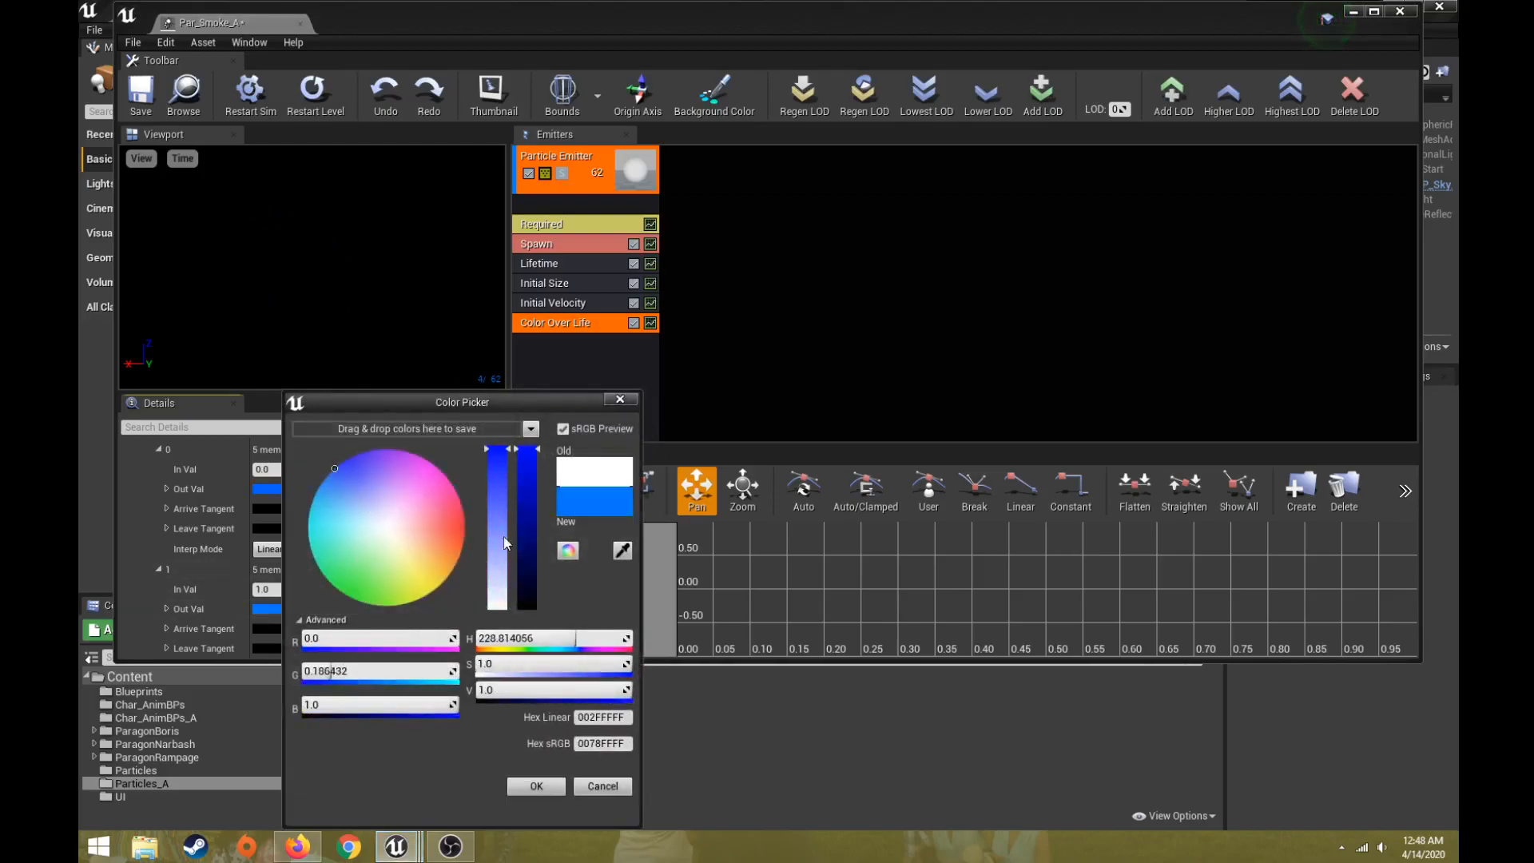
left_click_drag(533, 488, 534, 577)
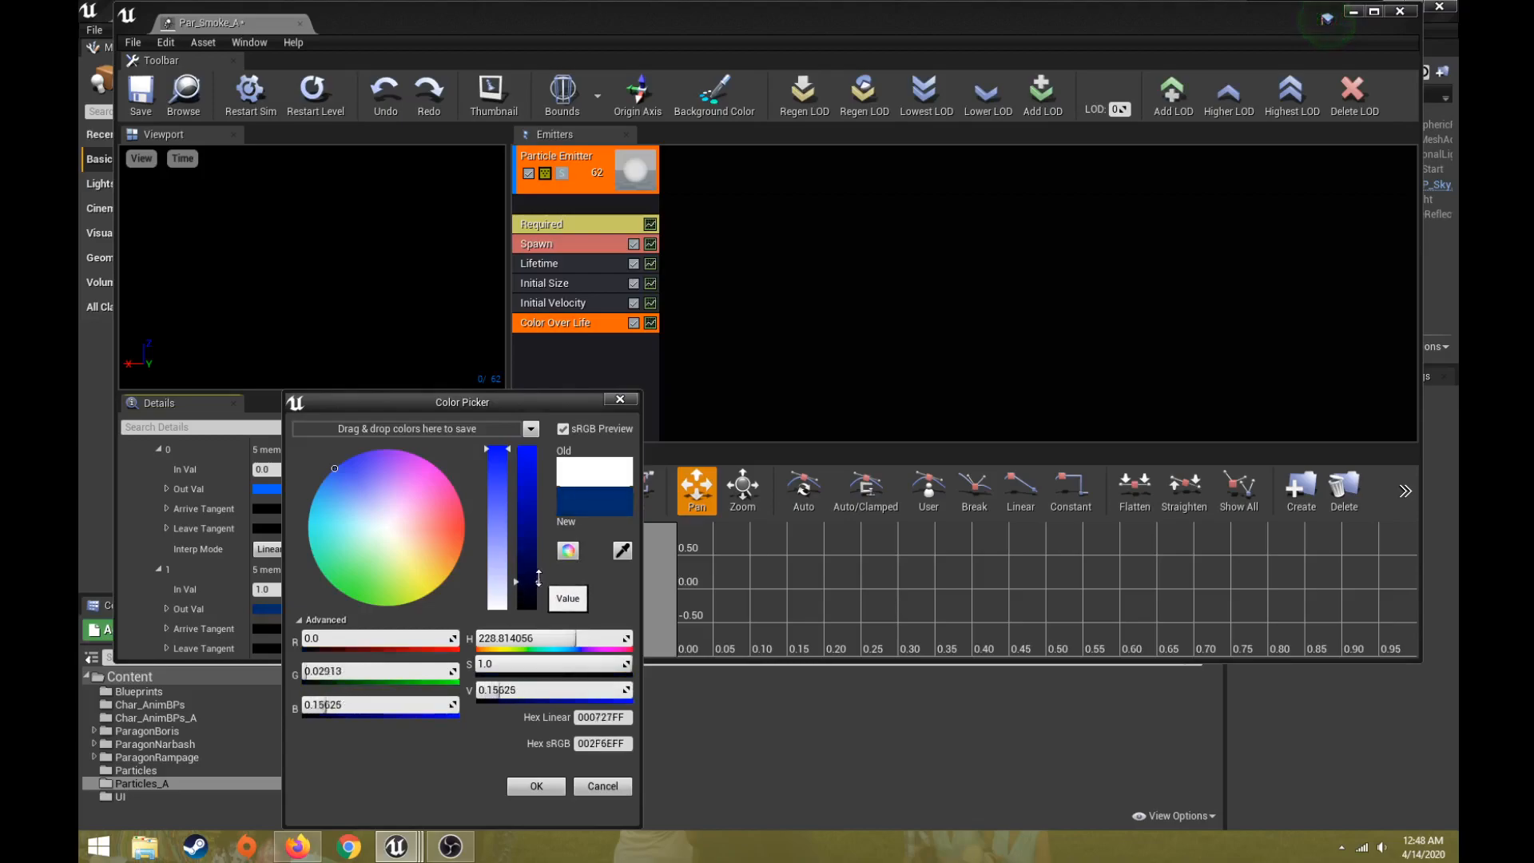
left_click(540, 783)
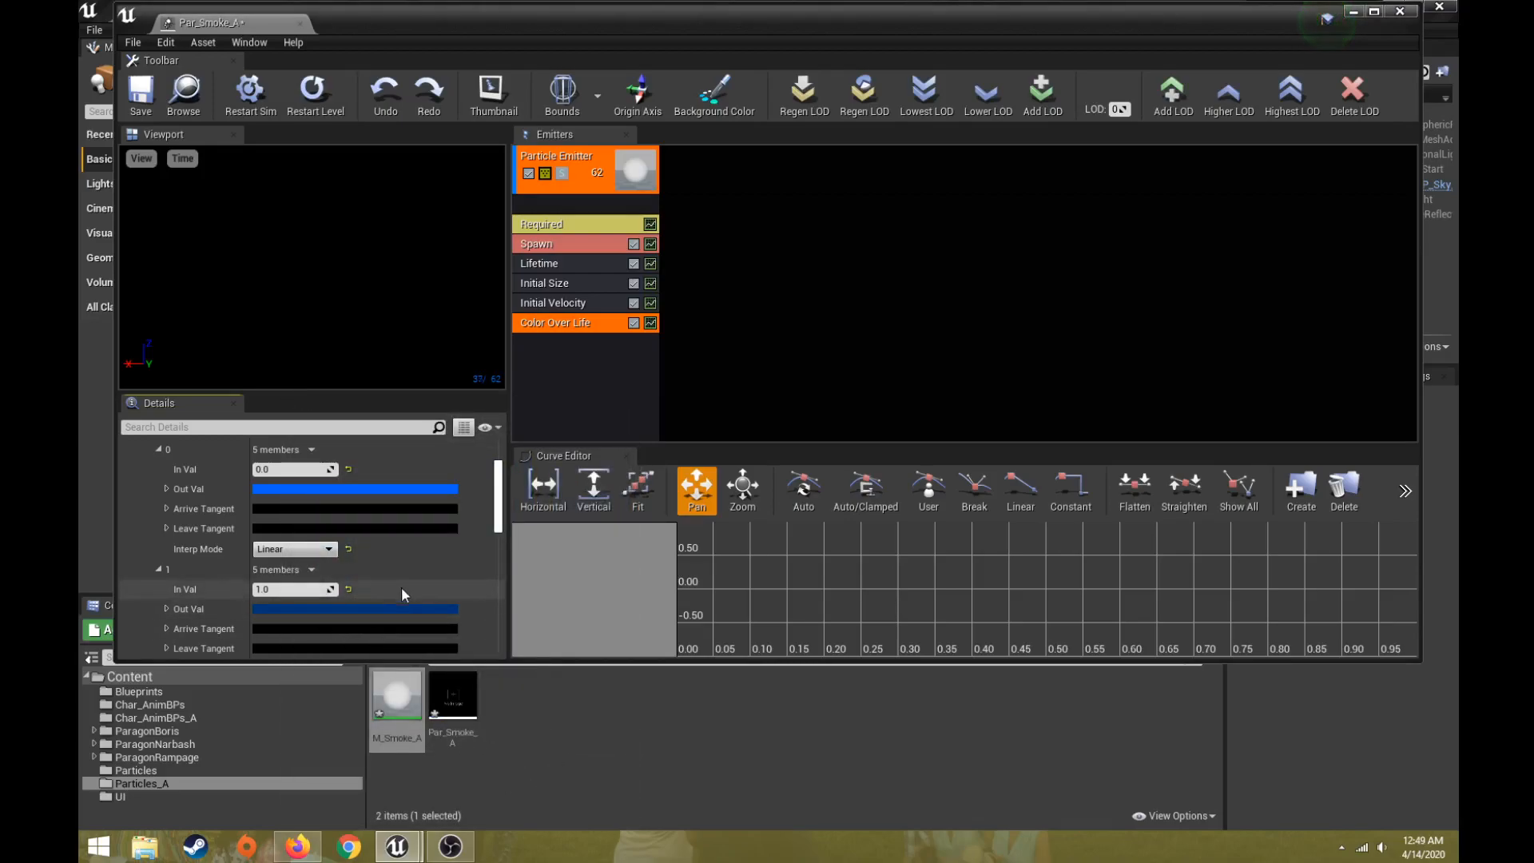
key("ctrl+z")
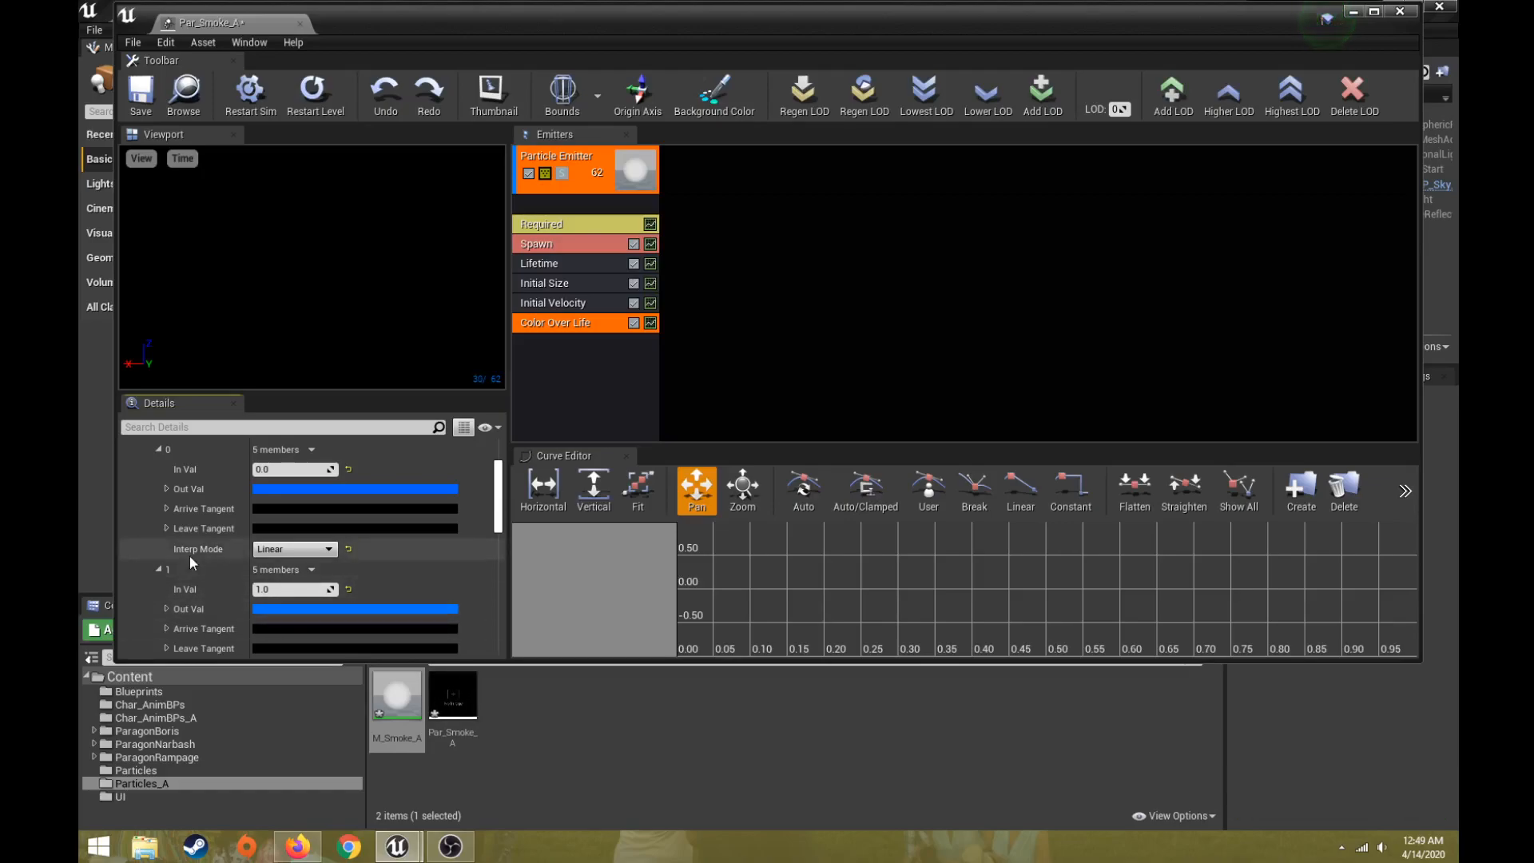
Darken the Out Val colour of point 1 in the Color Over Life curve to black
scroll(285, 591, "down", 1)
left_click(292, 581)
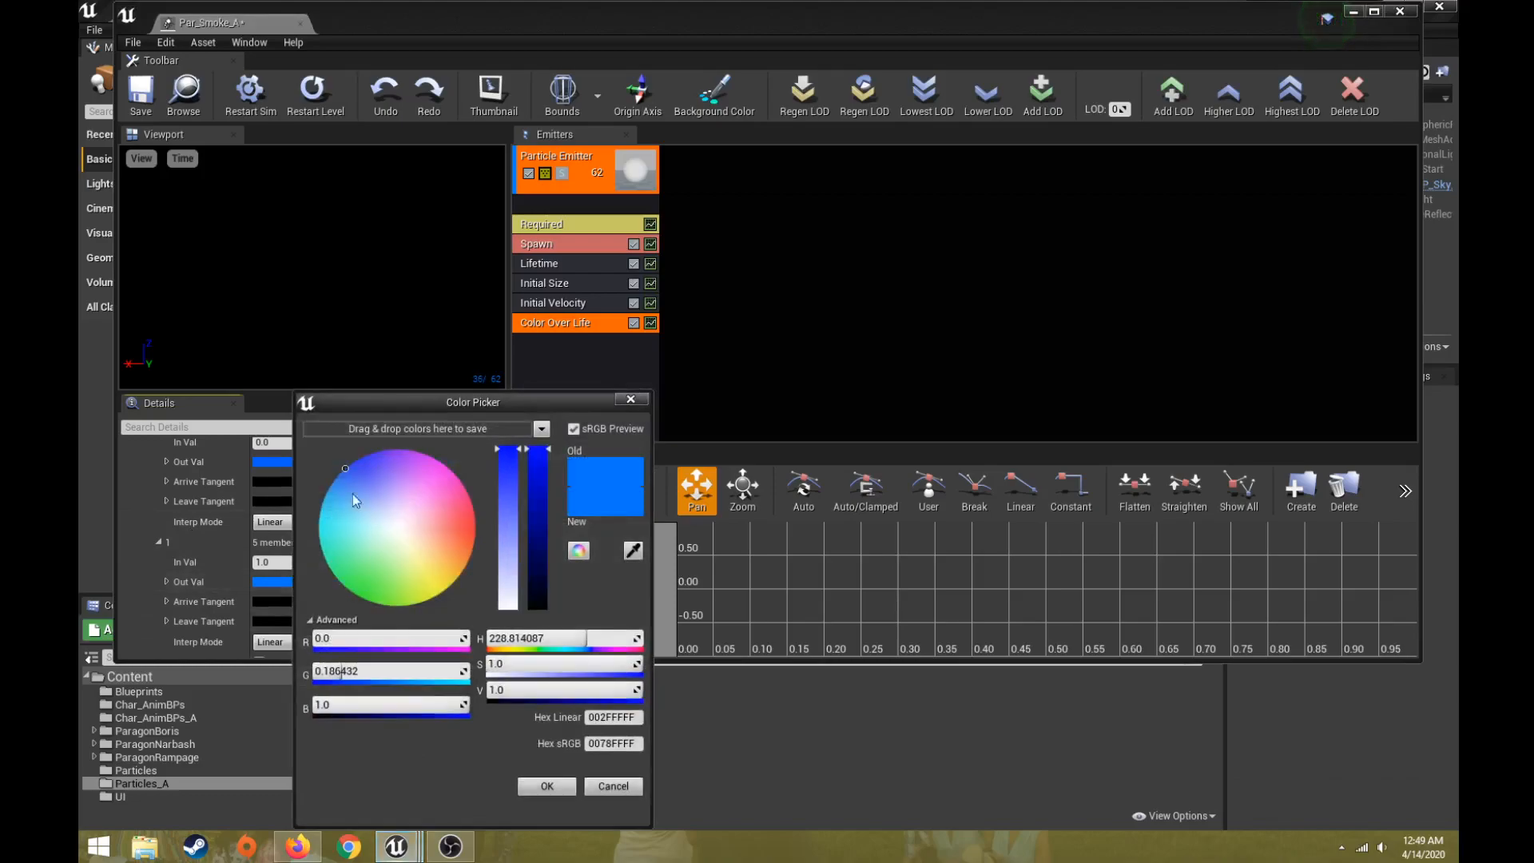
left_click_drag(537, 517, 541, 595)
left_click(547, 786)
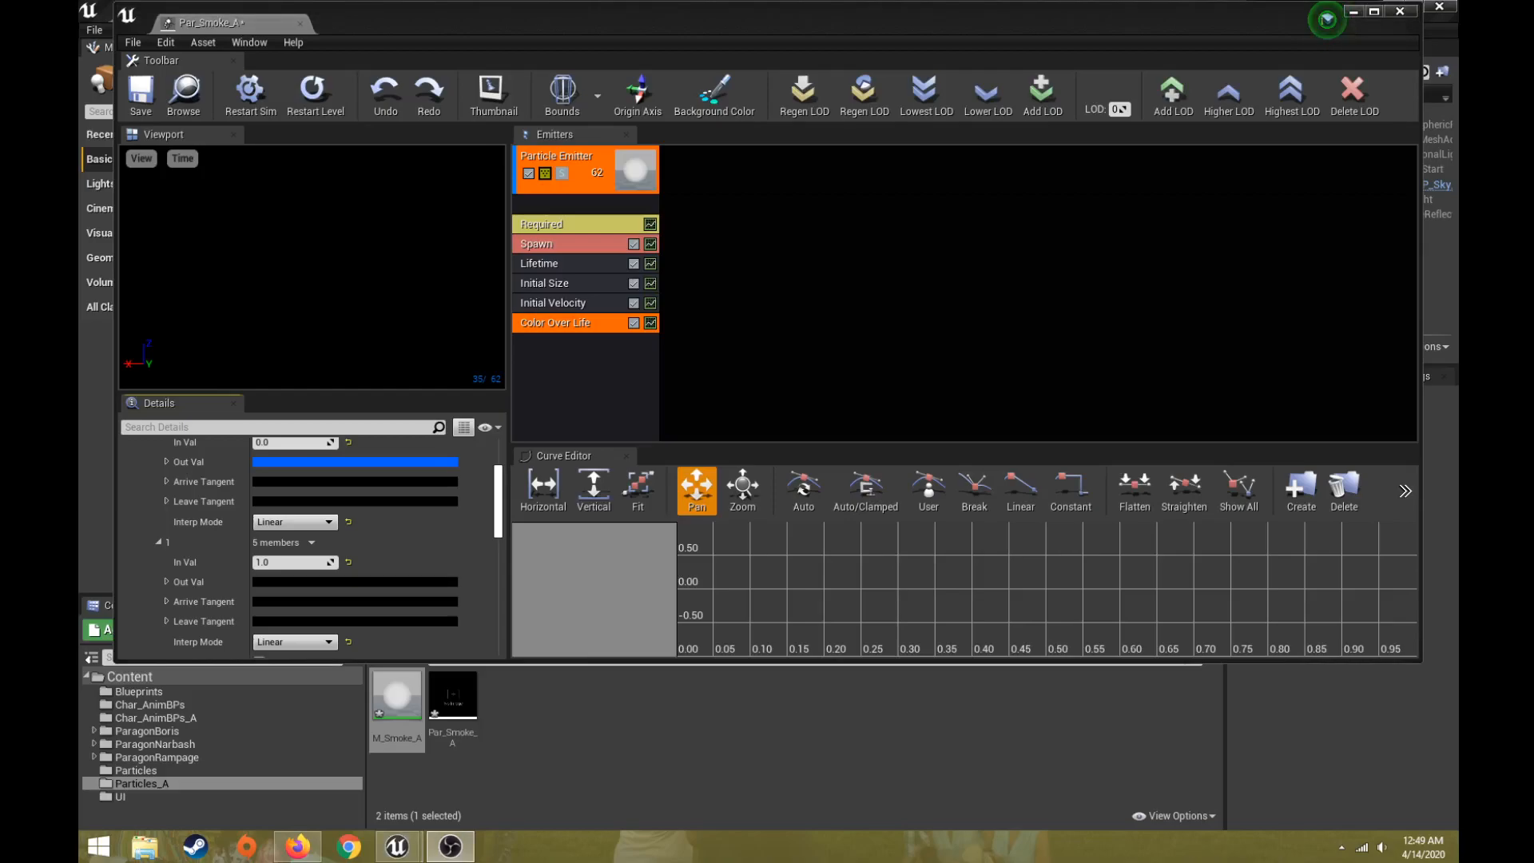
Set the Out Val colour of point 1 to a pale violet-blue, hex sRGB B2AEF3FF
left_click(366, 581)
left_click_drag(471, 528, 454, 497)
mouse_move(582, 539)
left_mouse_down()
mouse_move(583, 589)
mouse_move(612, 562)
mouse_move(614, 465)
mouse_move(581, 538)
mouse_move(581, 523)
left_mouse_up()
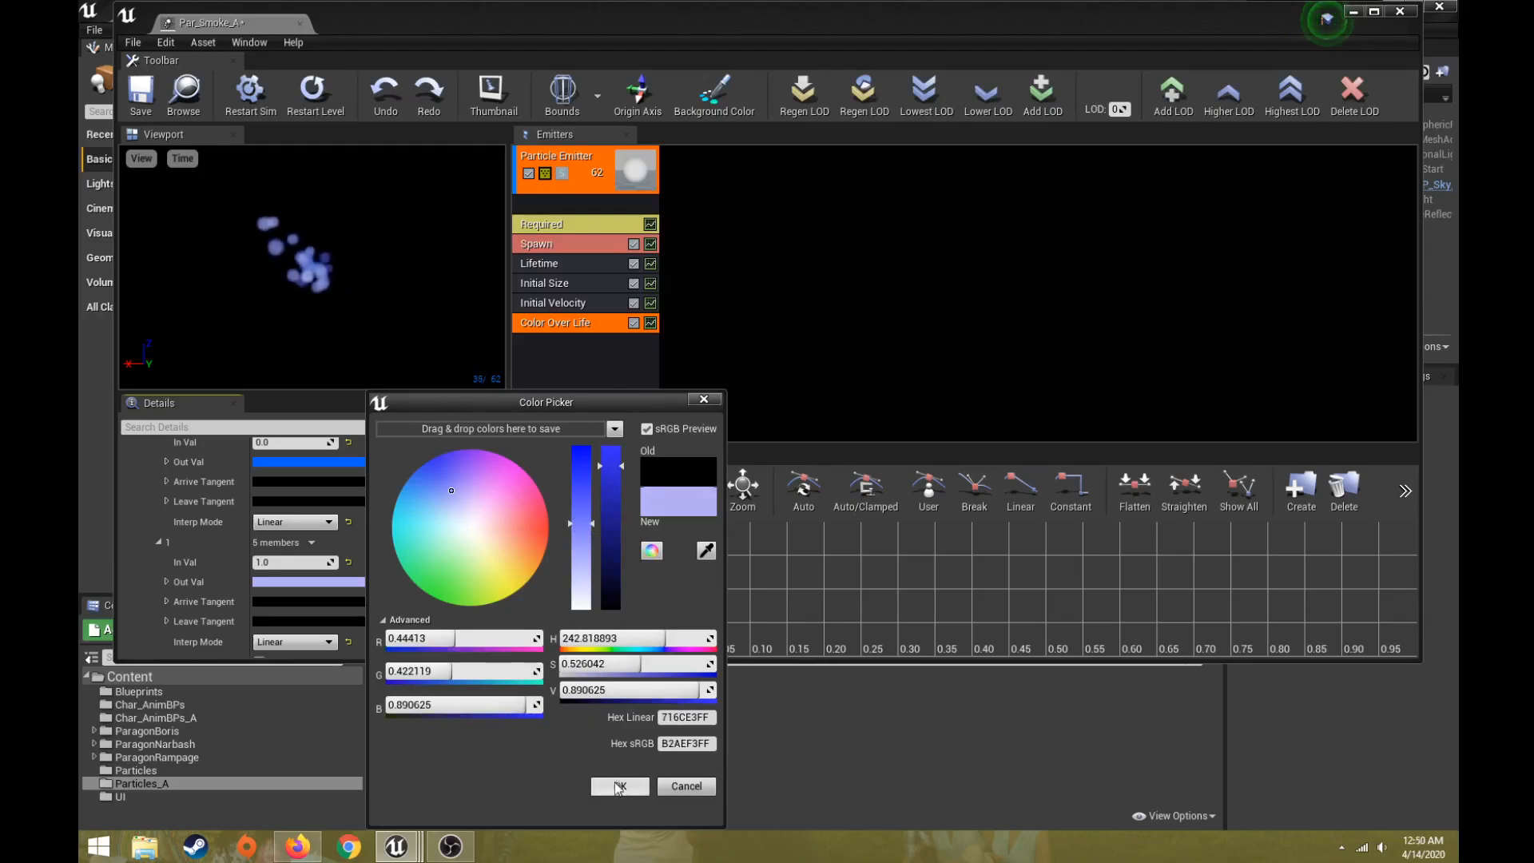
left_click(615, 785)
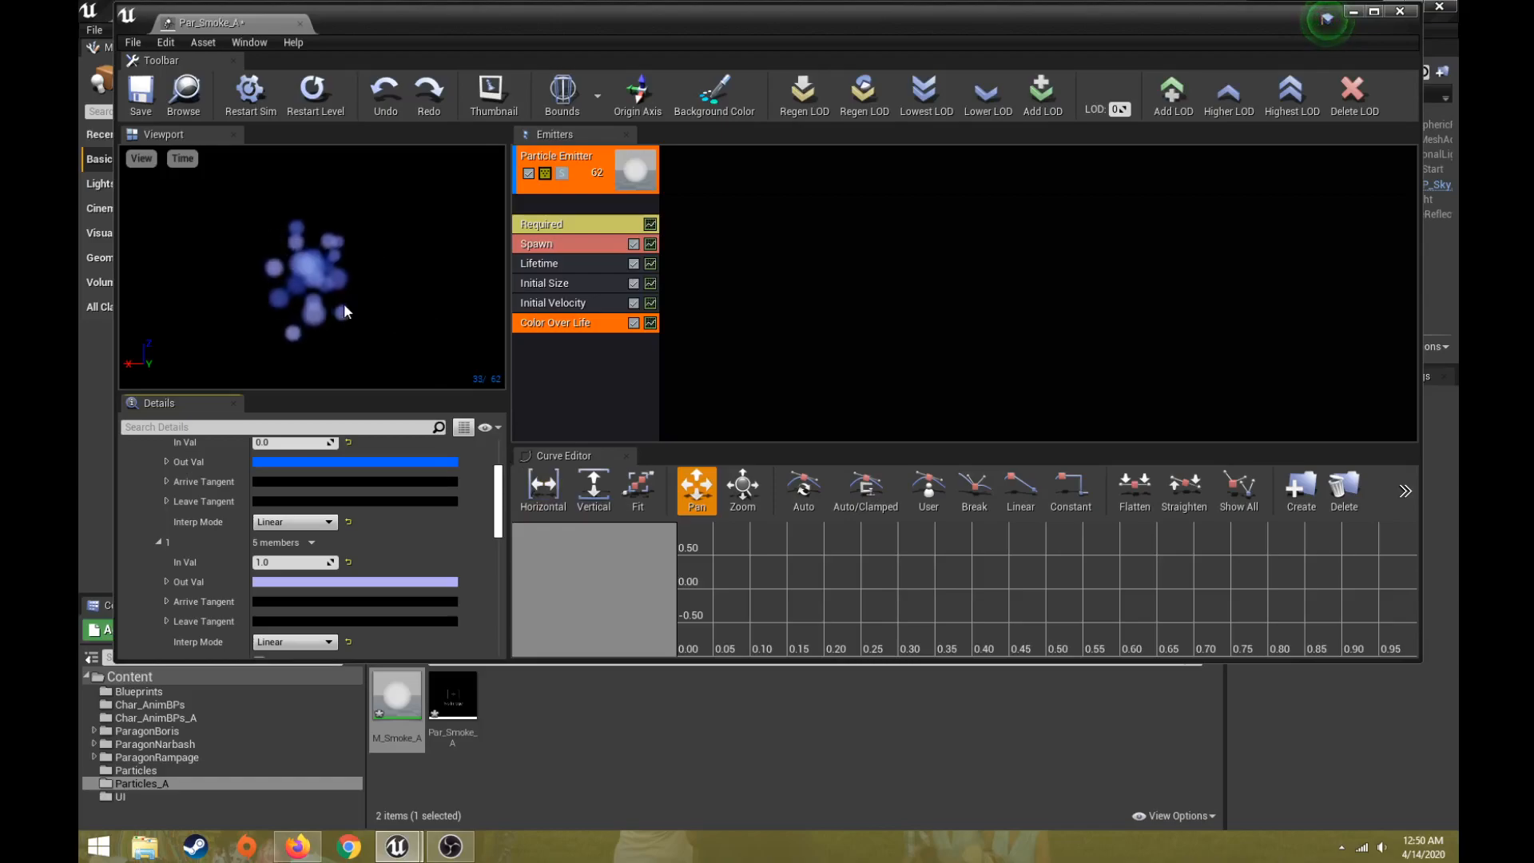
Save the Par_Smoke_A particle system and close its editor
left_click(147, 98)
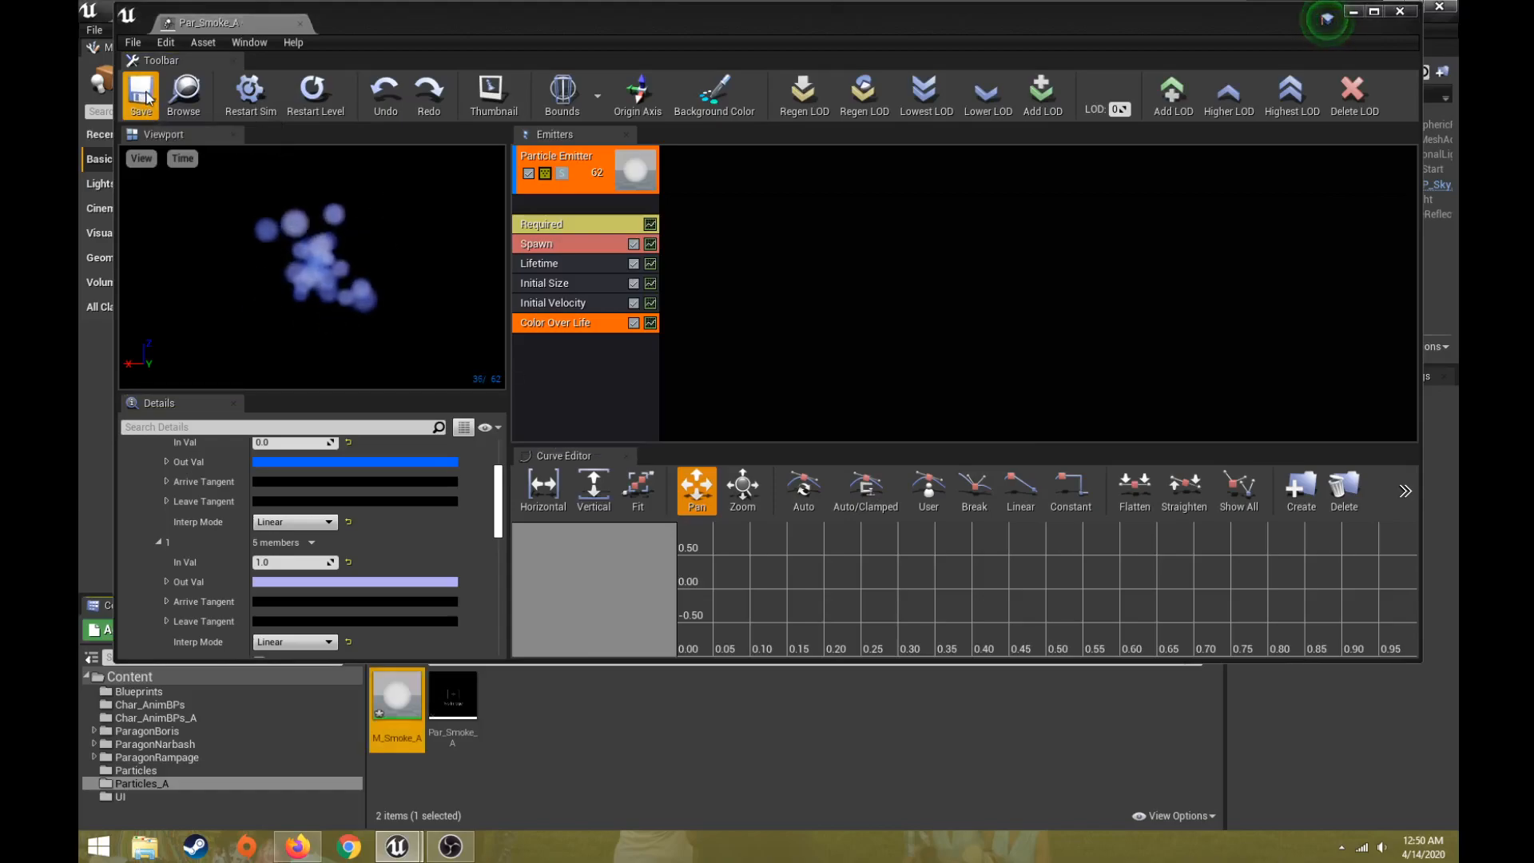
left_click_drag(992, 34, 1012, 50)
left_click(1399, 42)
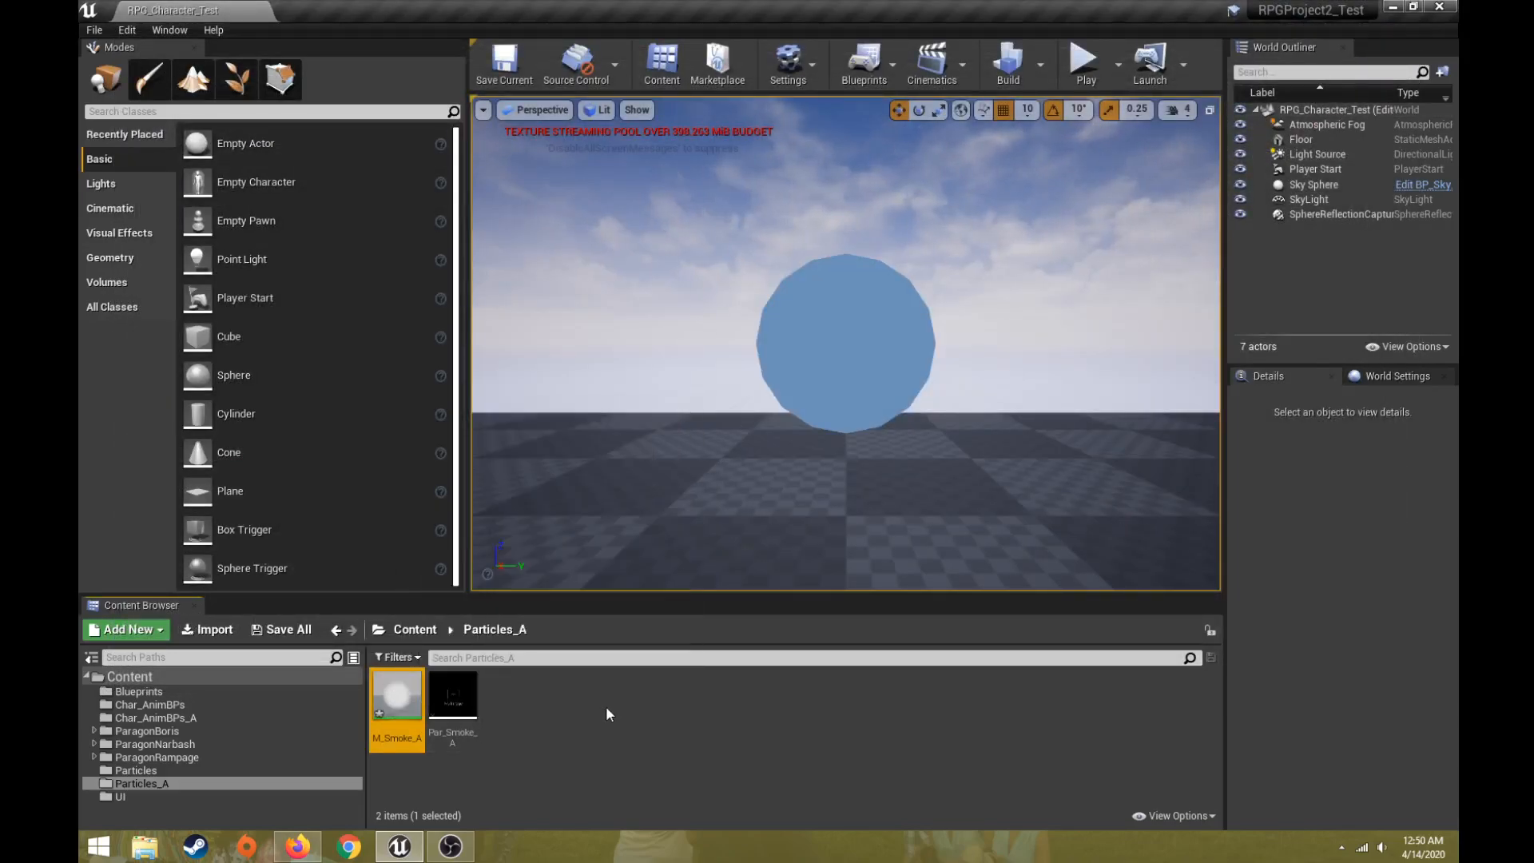
Open BP_Monster_Boris from the Blueprints folder and delete its existing ParticleSystem component
left_click(184, 706)
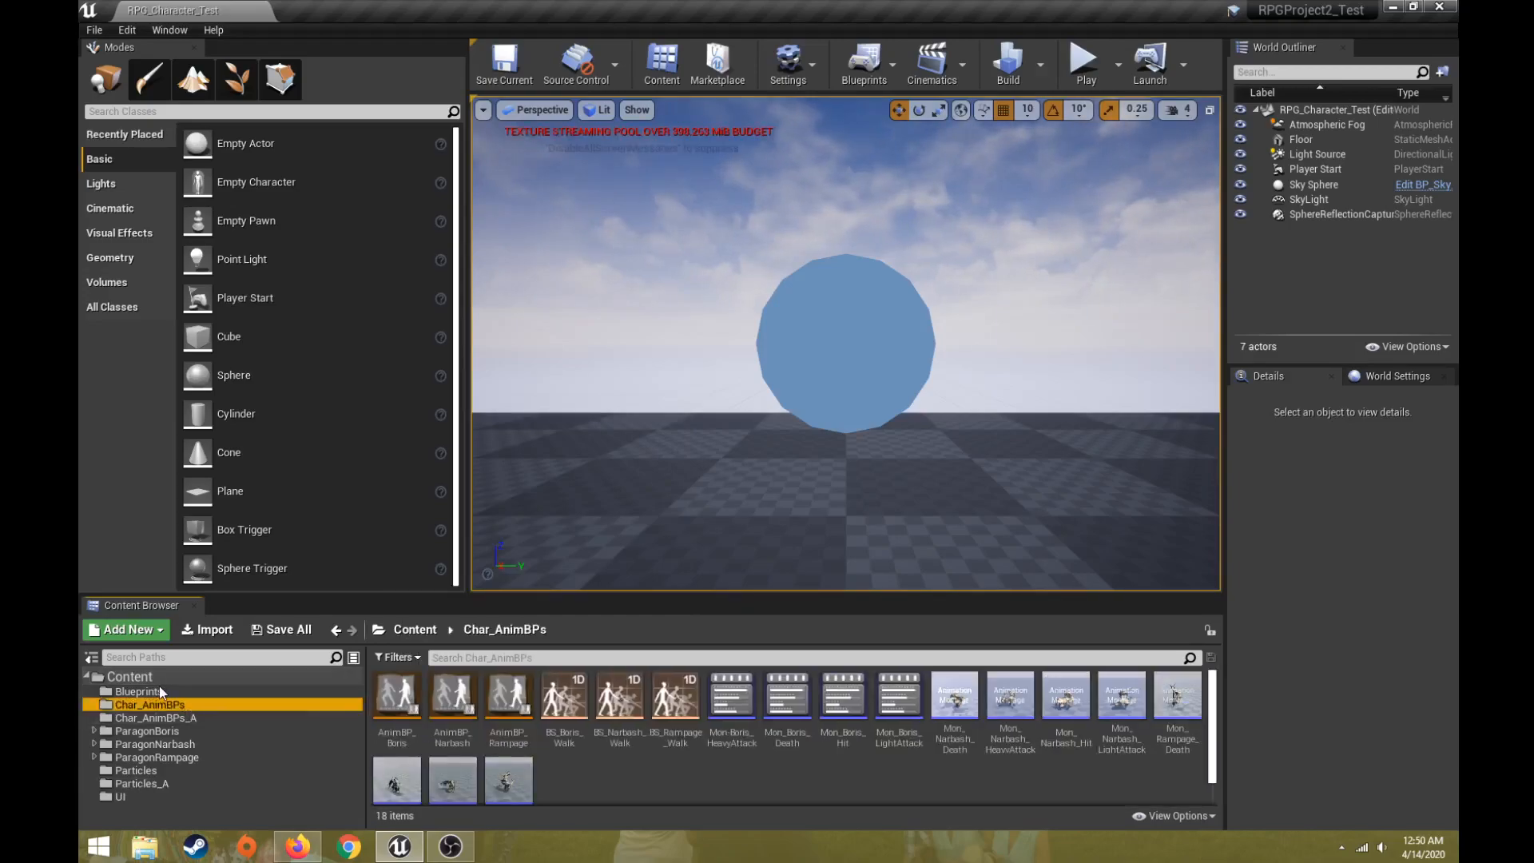
left_click(156, 689)
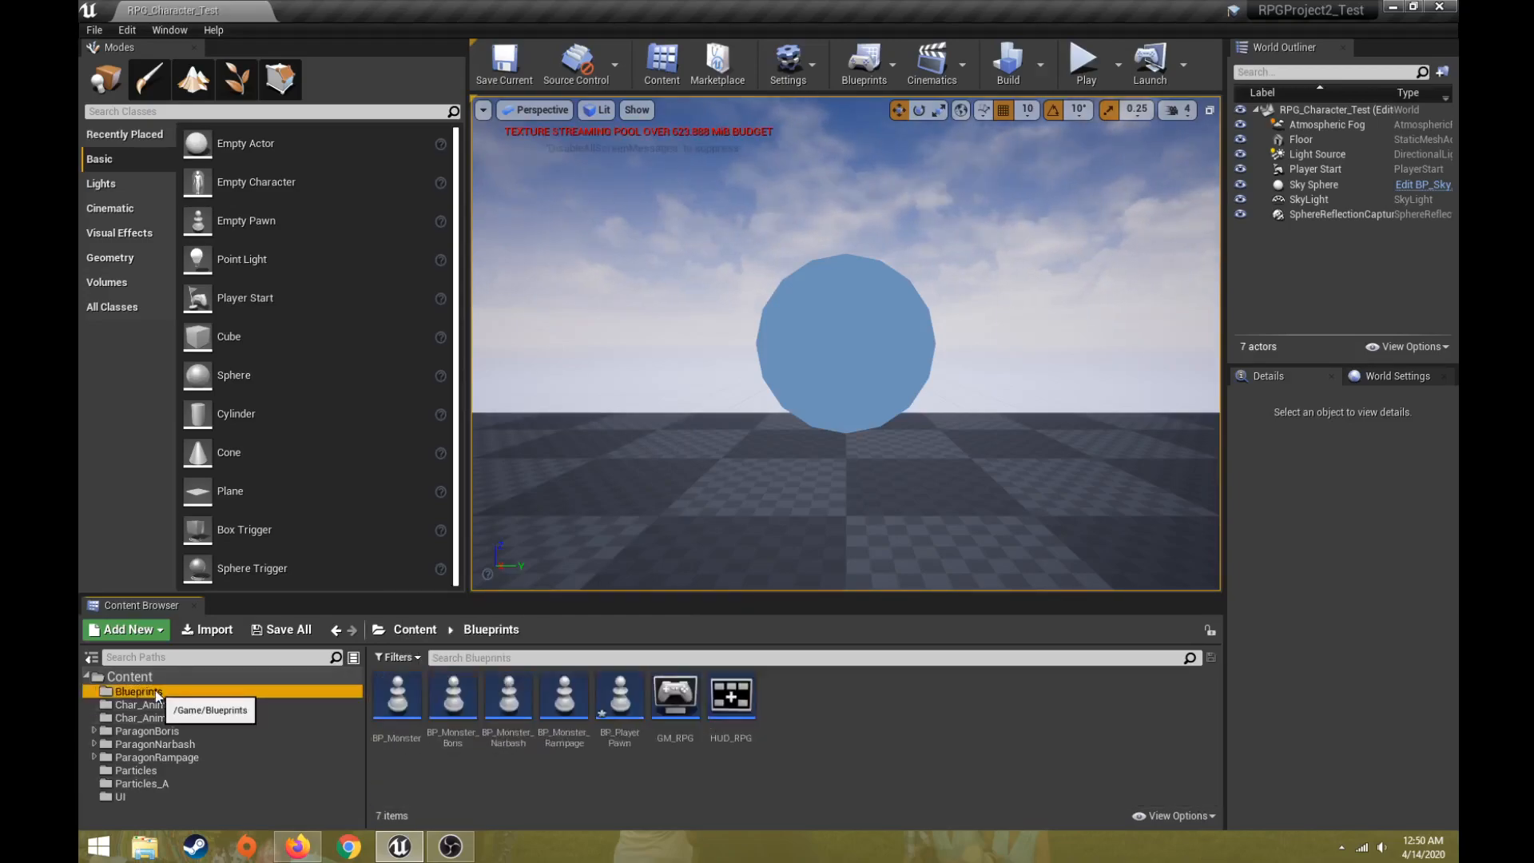
double_click(451, 702)
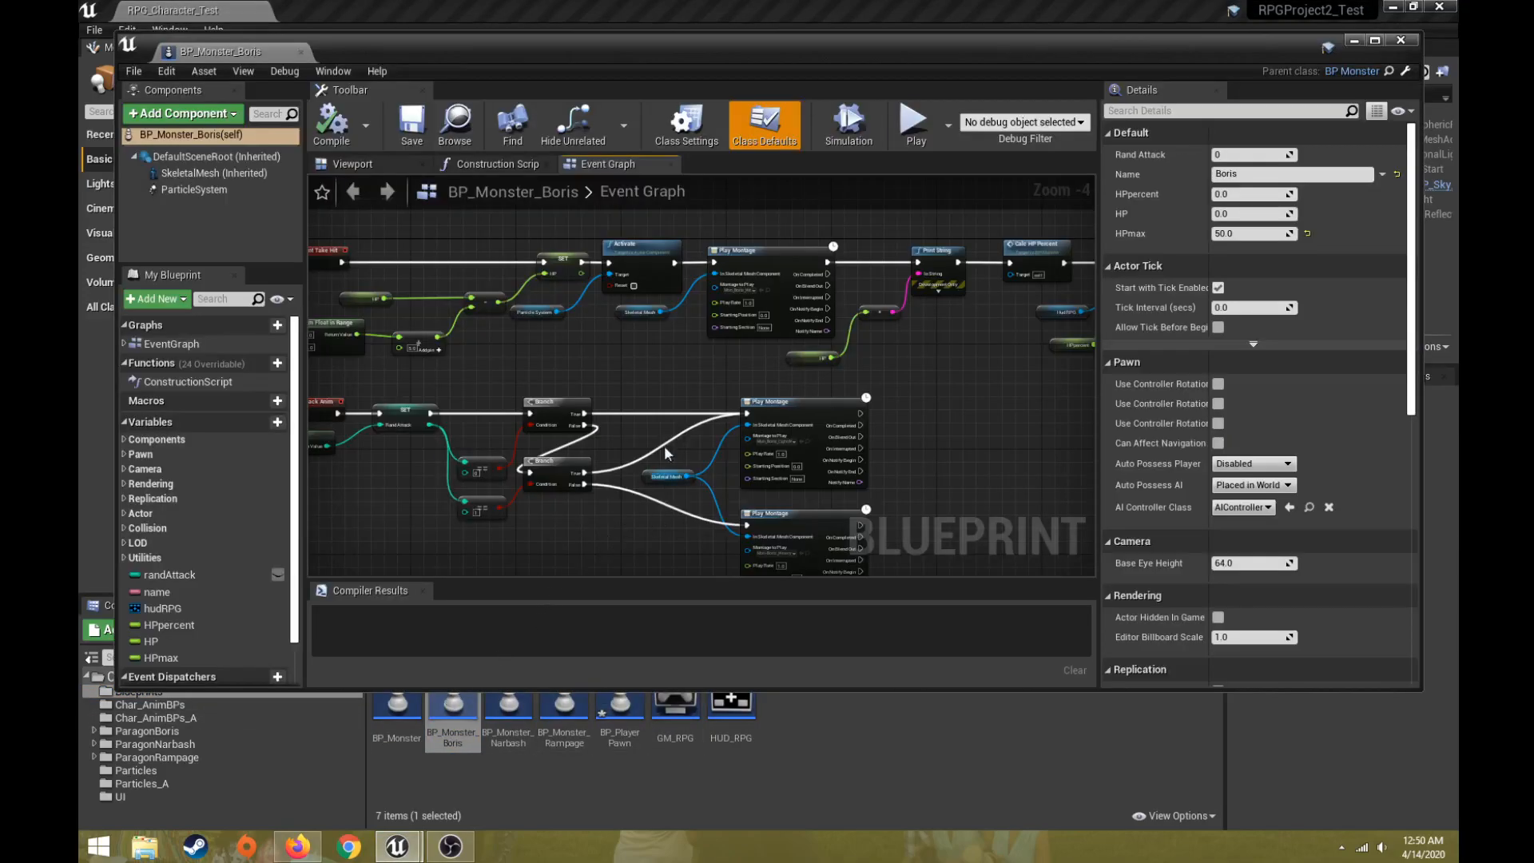
left_click(181, 186)
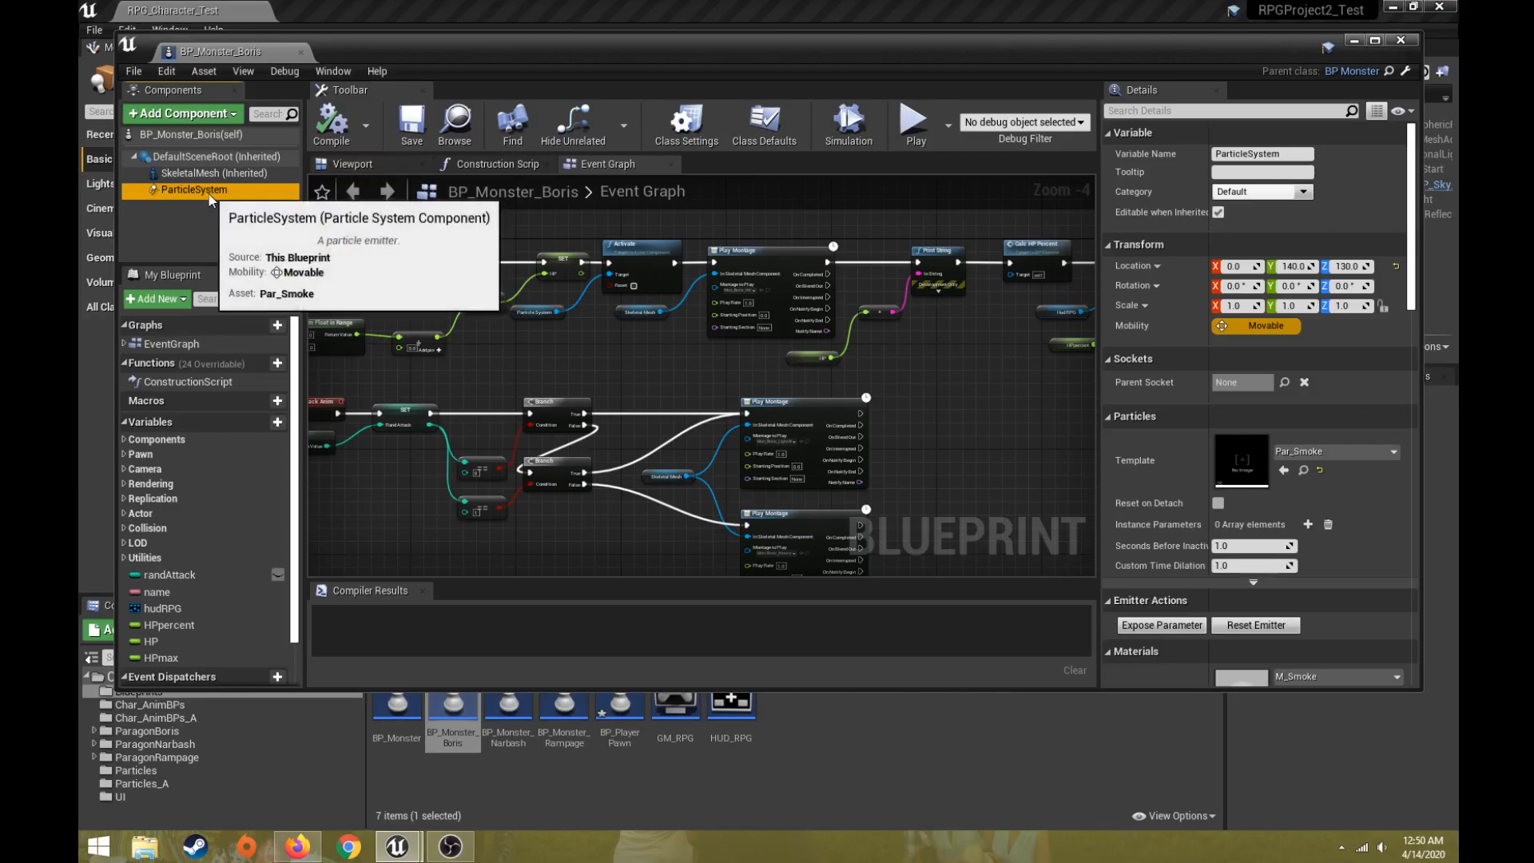
key("Delete")
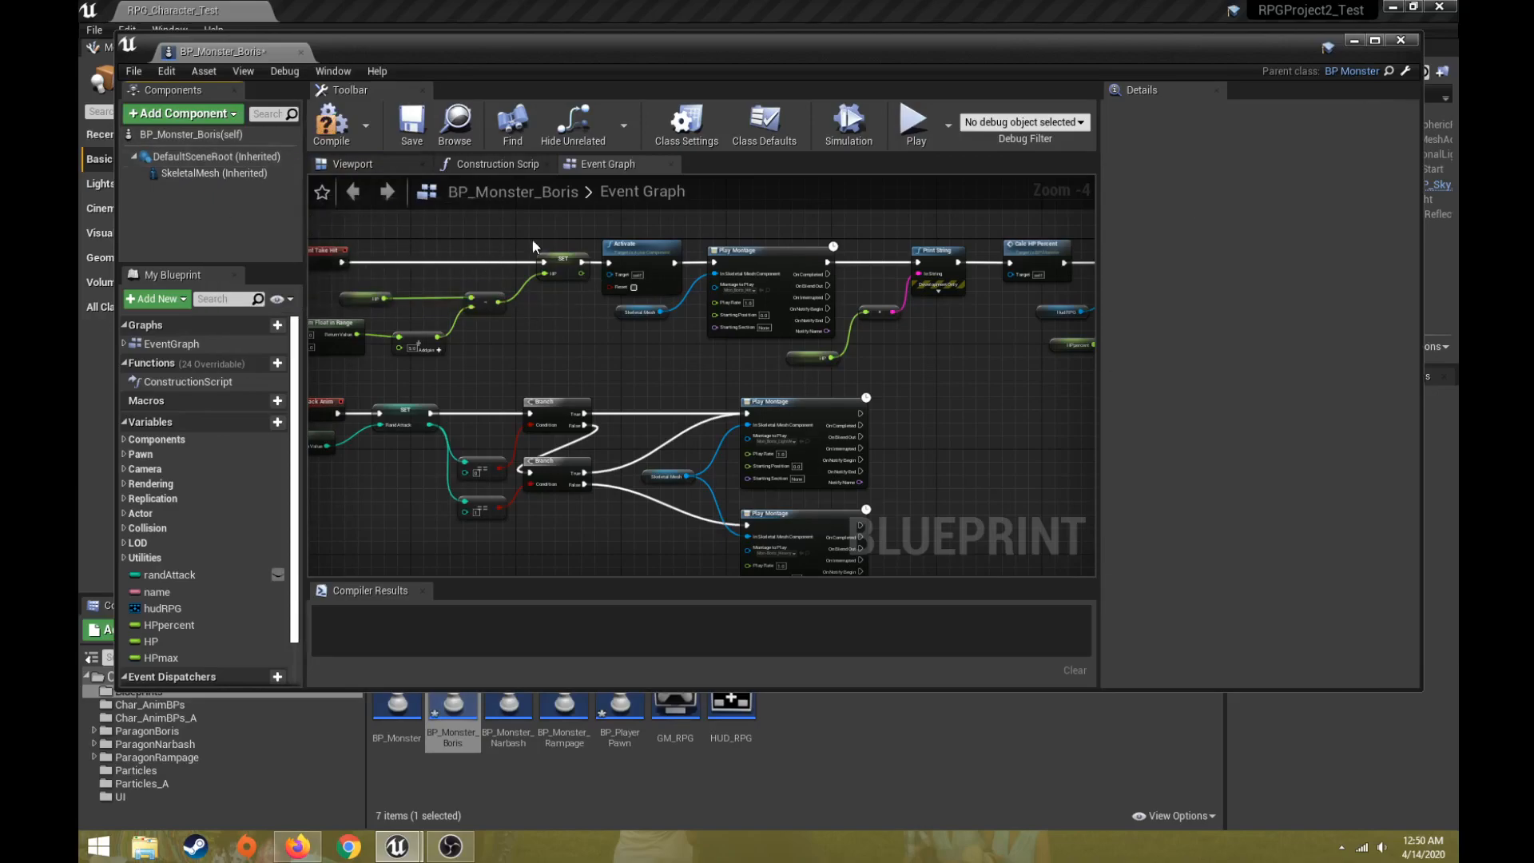
Replace the Activate node in the Event Take Hit chain with a direct link from SET HP to Play Montage, and compile
right_click_drag(687, 252, 295, 236)
key("Delete")
right_click_drag(604, 358, 992, 351)
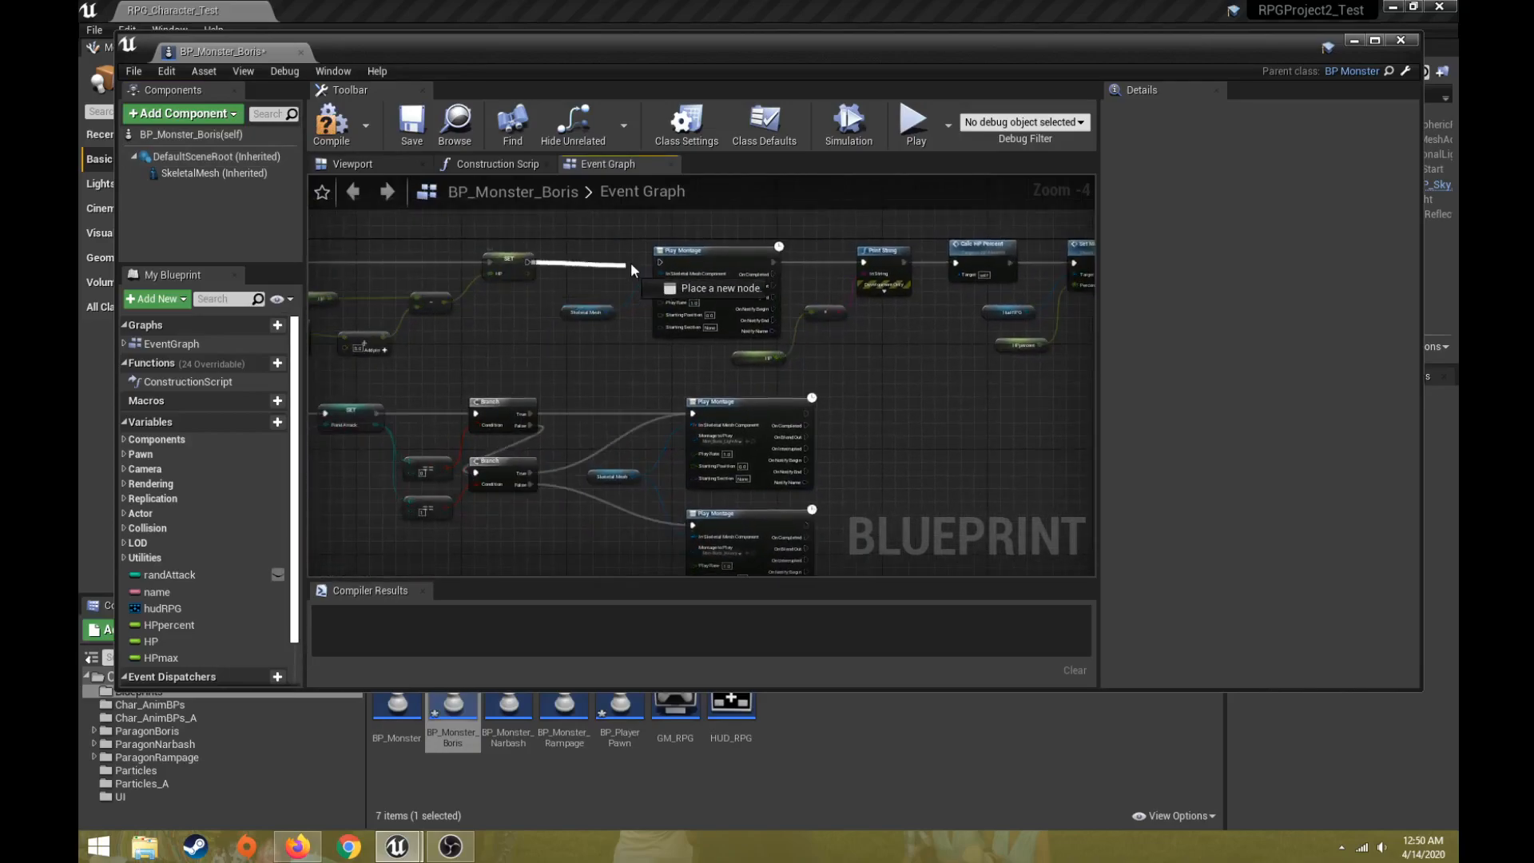
right_click_drag(664, 260, 743, 246)
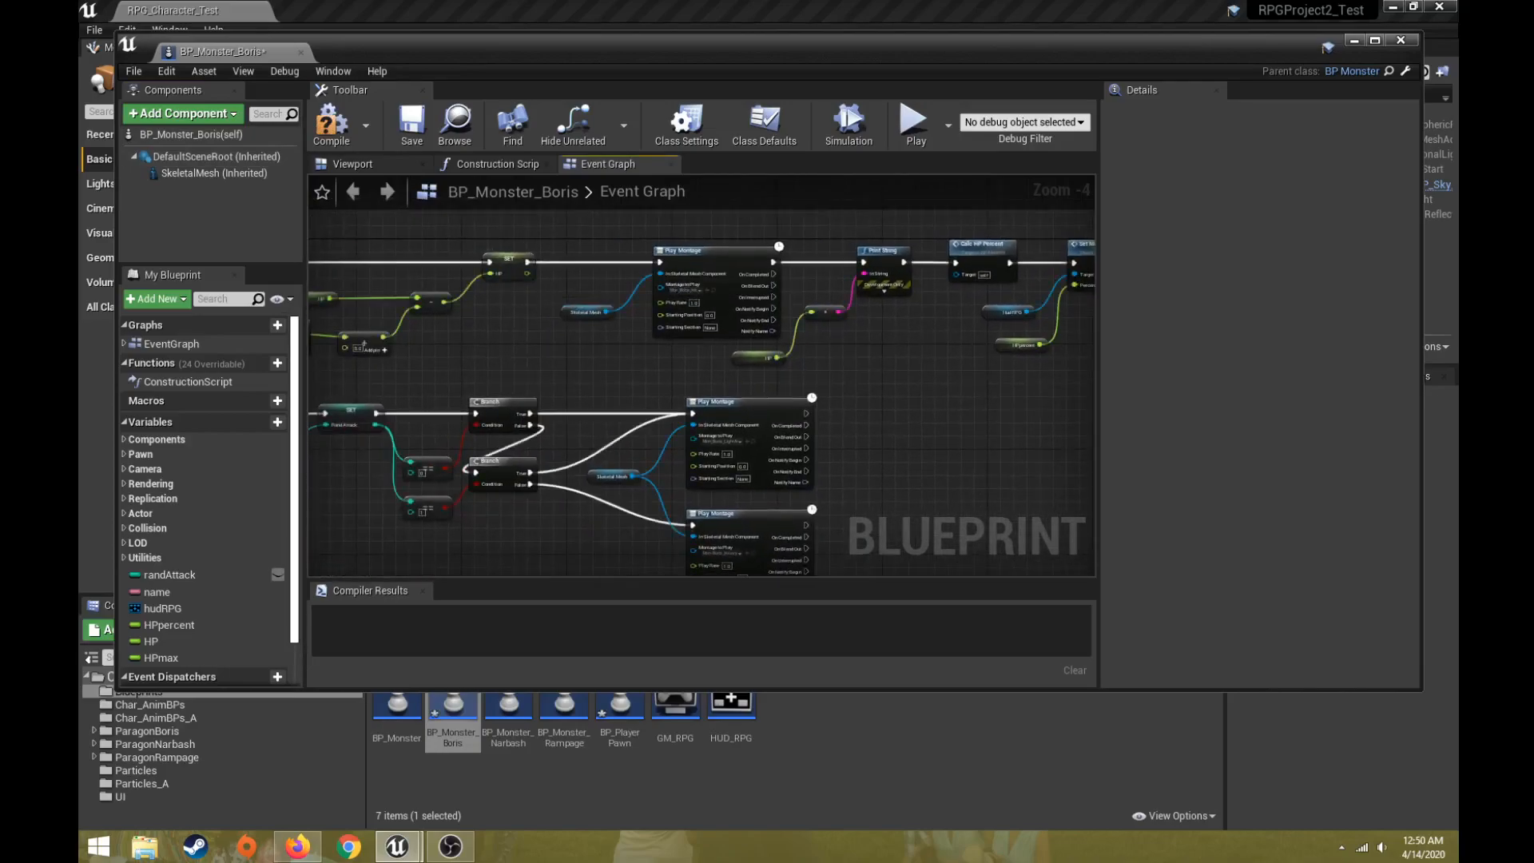
left_click(330, 141)
Examine the Event Take Hit chain, from the HP subtraction through Play Montage and Print String to the monster health update
scroll(535, 399, "up", 2)
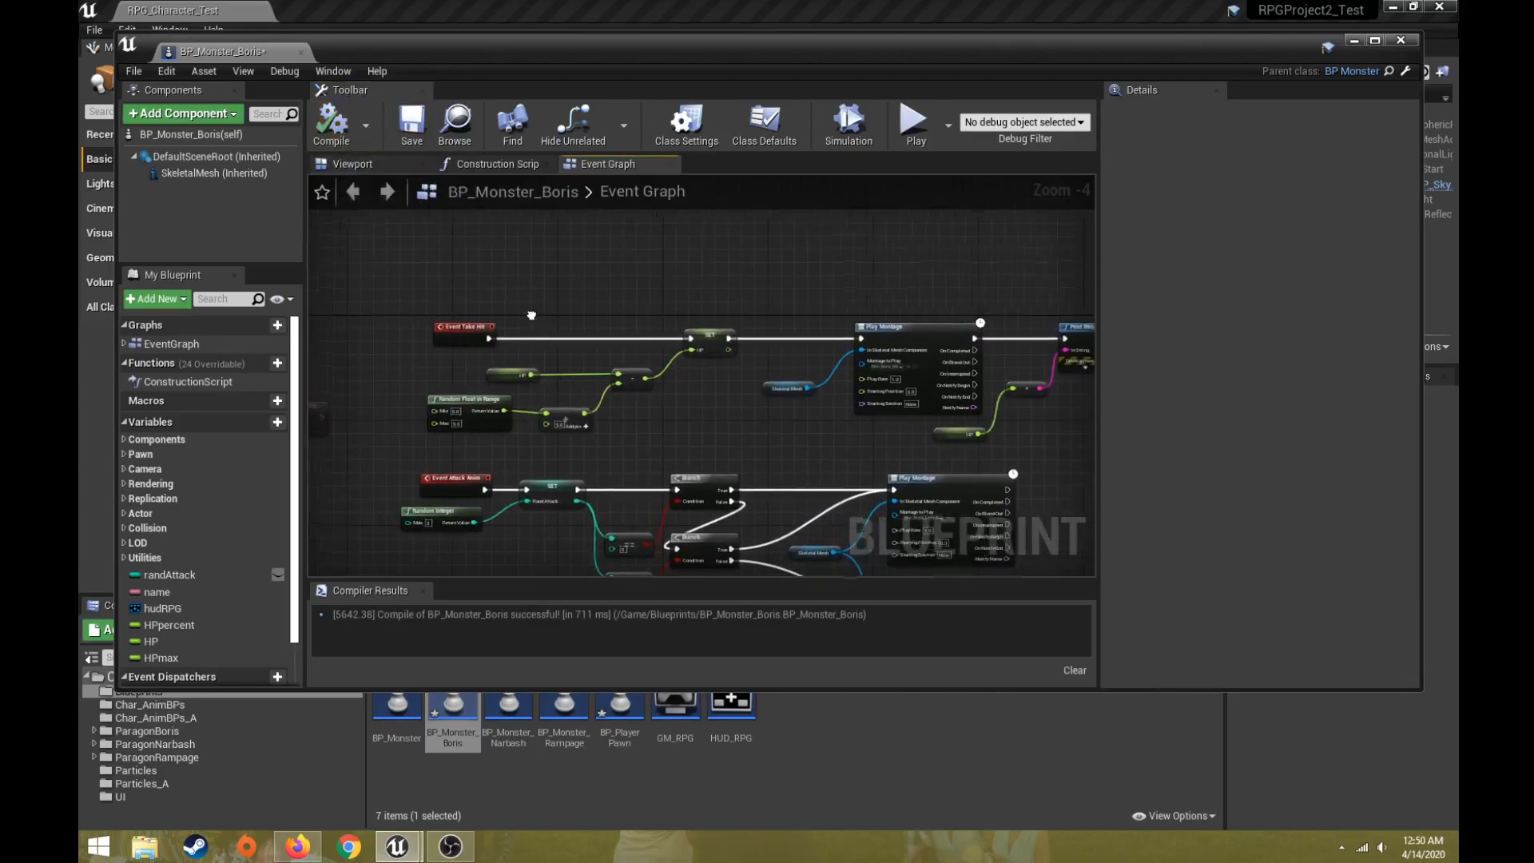
scroll(492, 385, "up", 1)
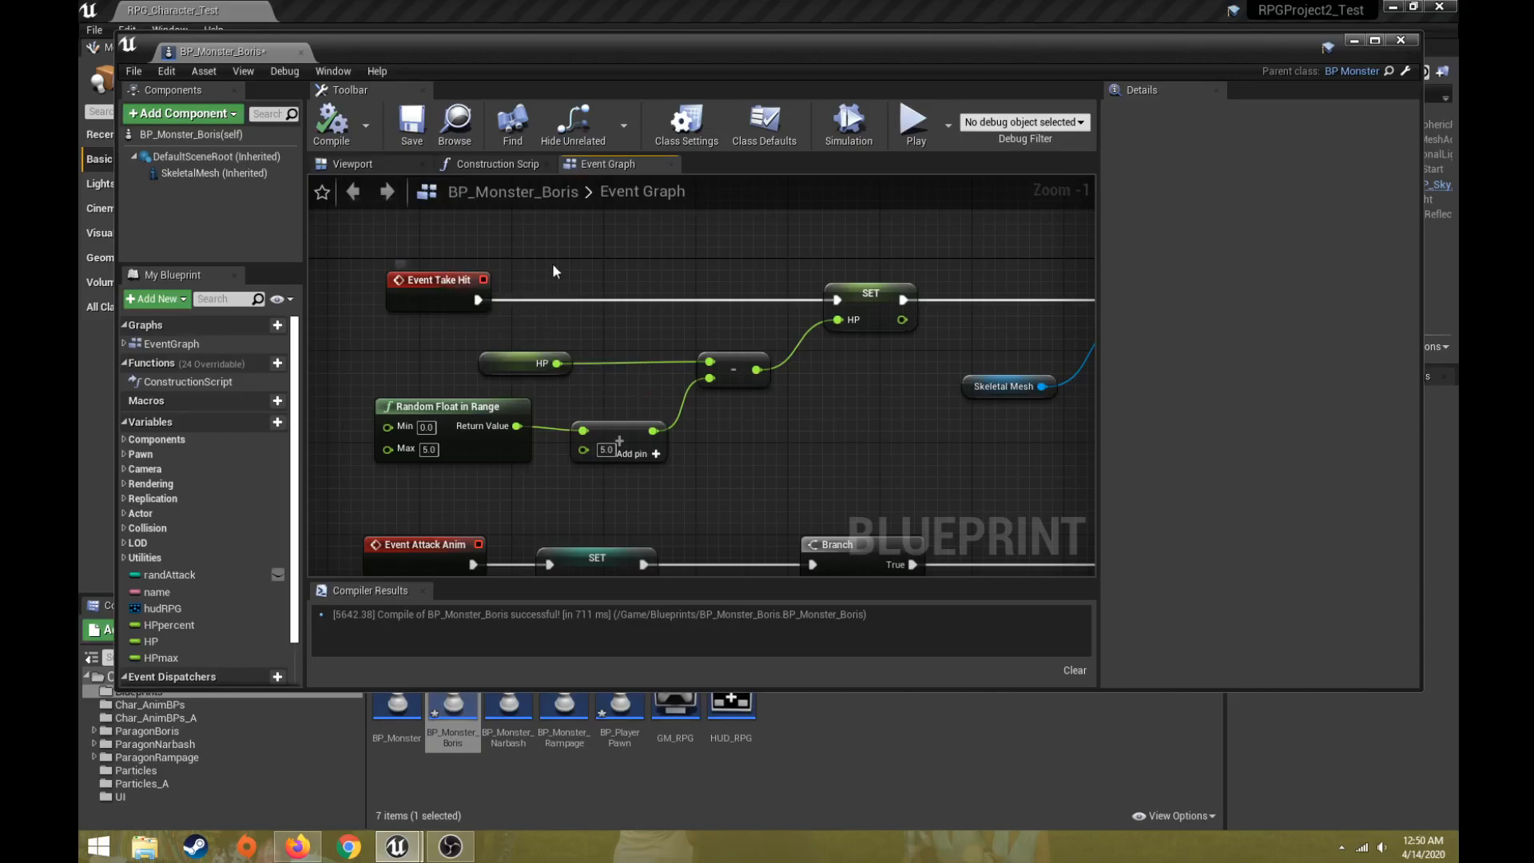
right_click_drag(968, 333, 735, 340)
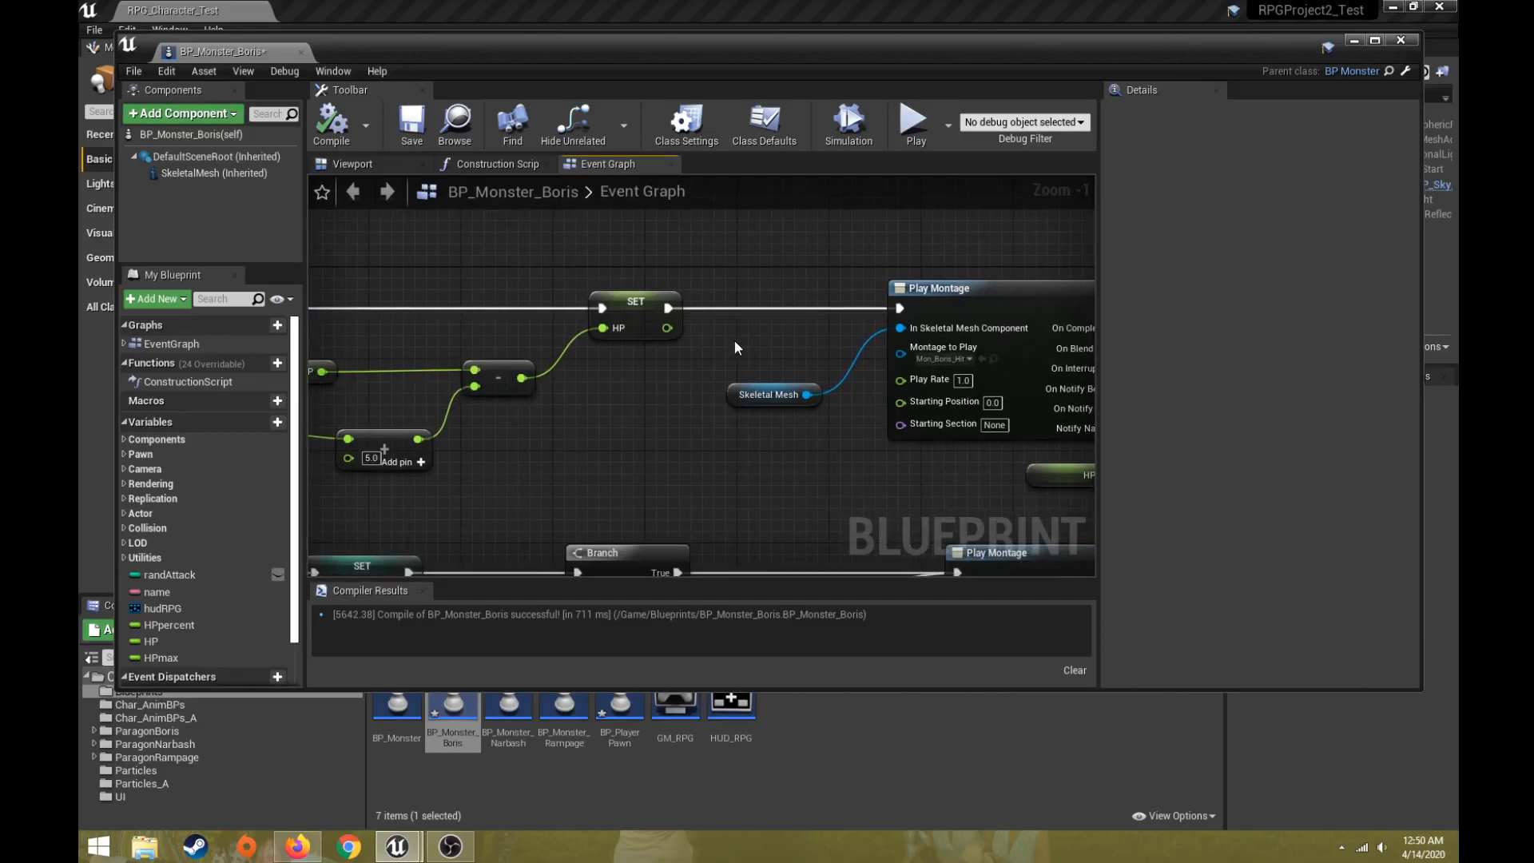
scroll(734, 340, "down", 4)
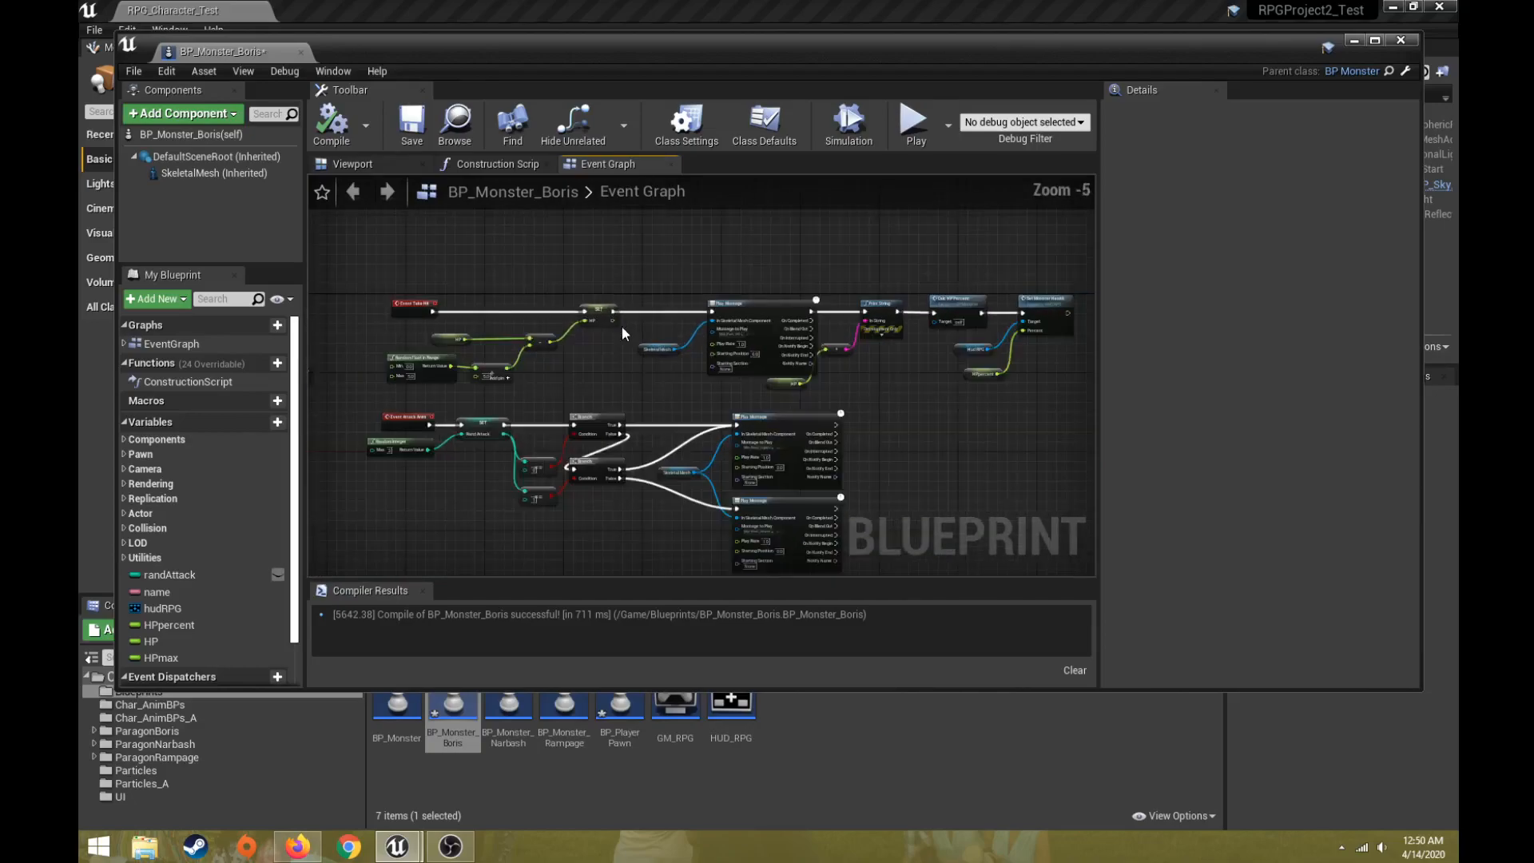
scroll(413, 296, "up", 4)
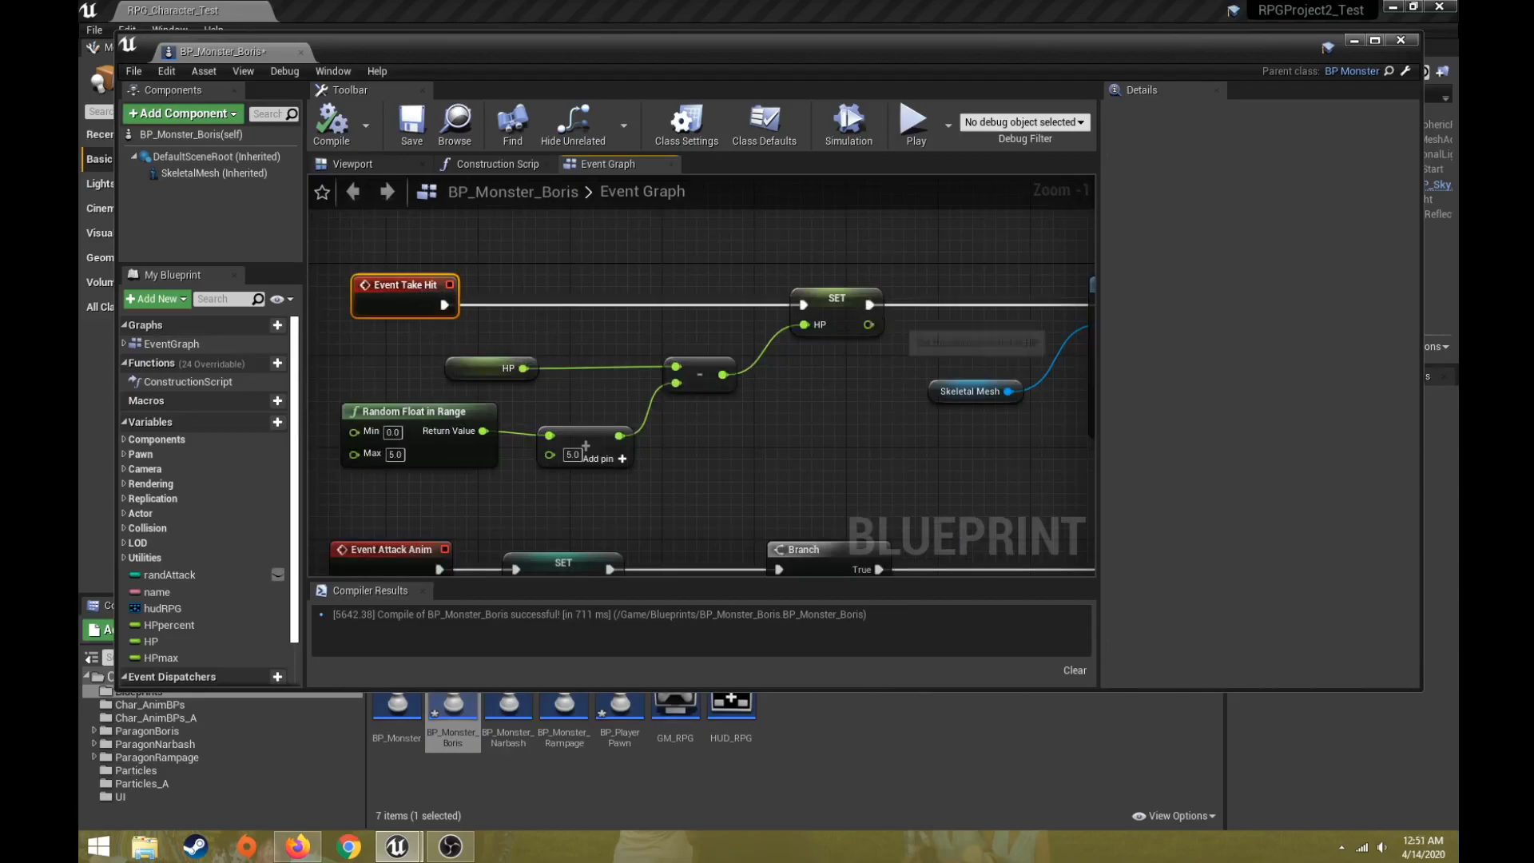
right_click_drag(879, 321, 557, 320)
right_click_drag(729, 322, 428, 320)
scroll(636, 322, "down", 2)
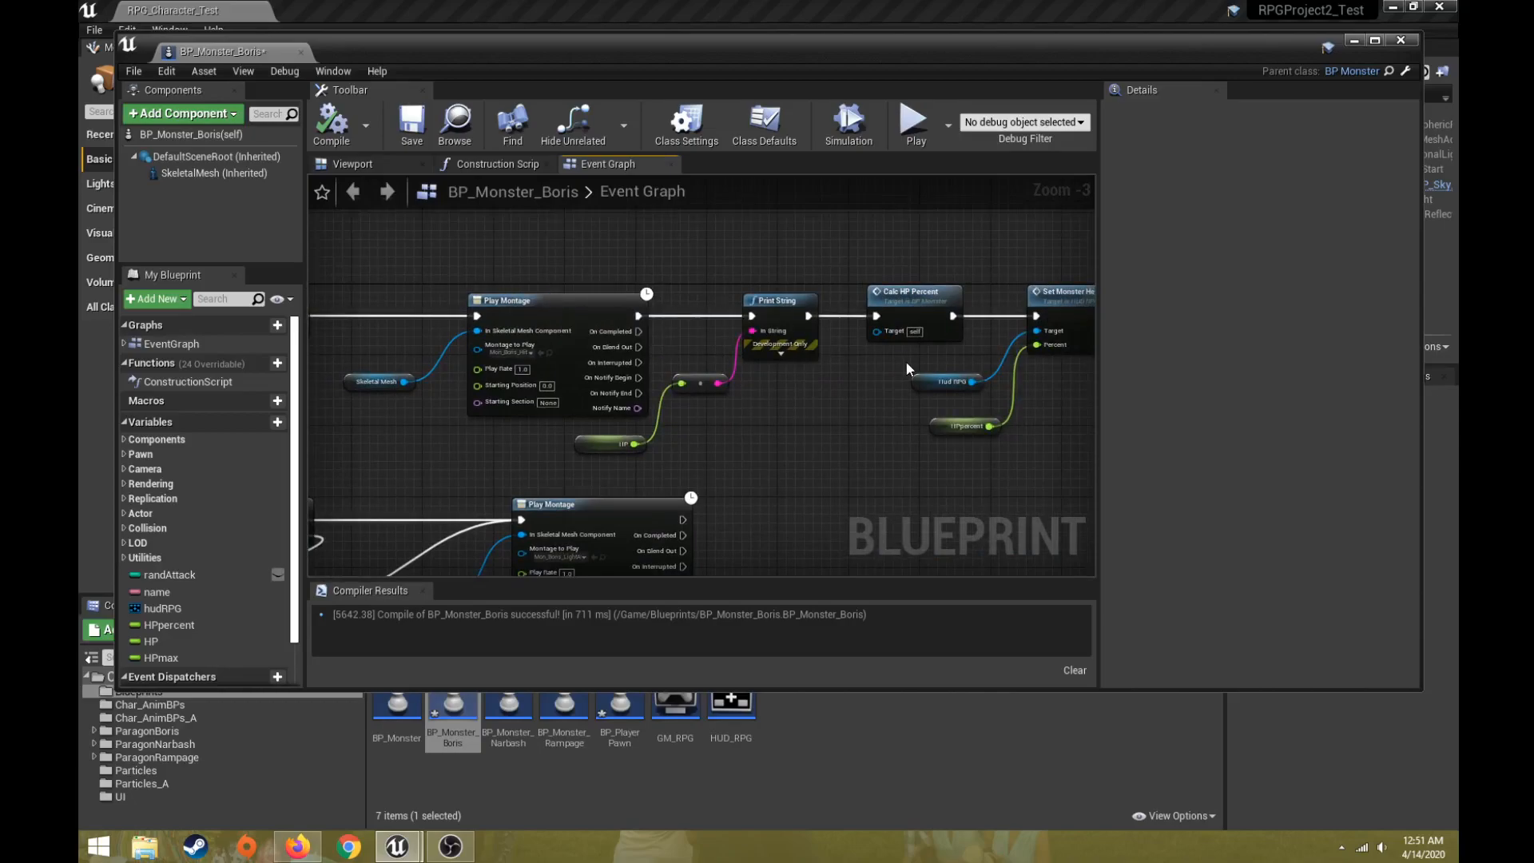
right_click_drag(904, 361, 1042, 365)
Add a new Particle System component to BP_Monster_Boris
left_click(193, 110)
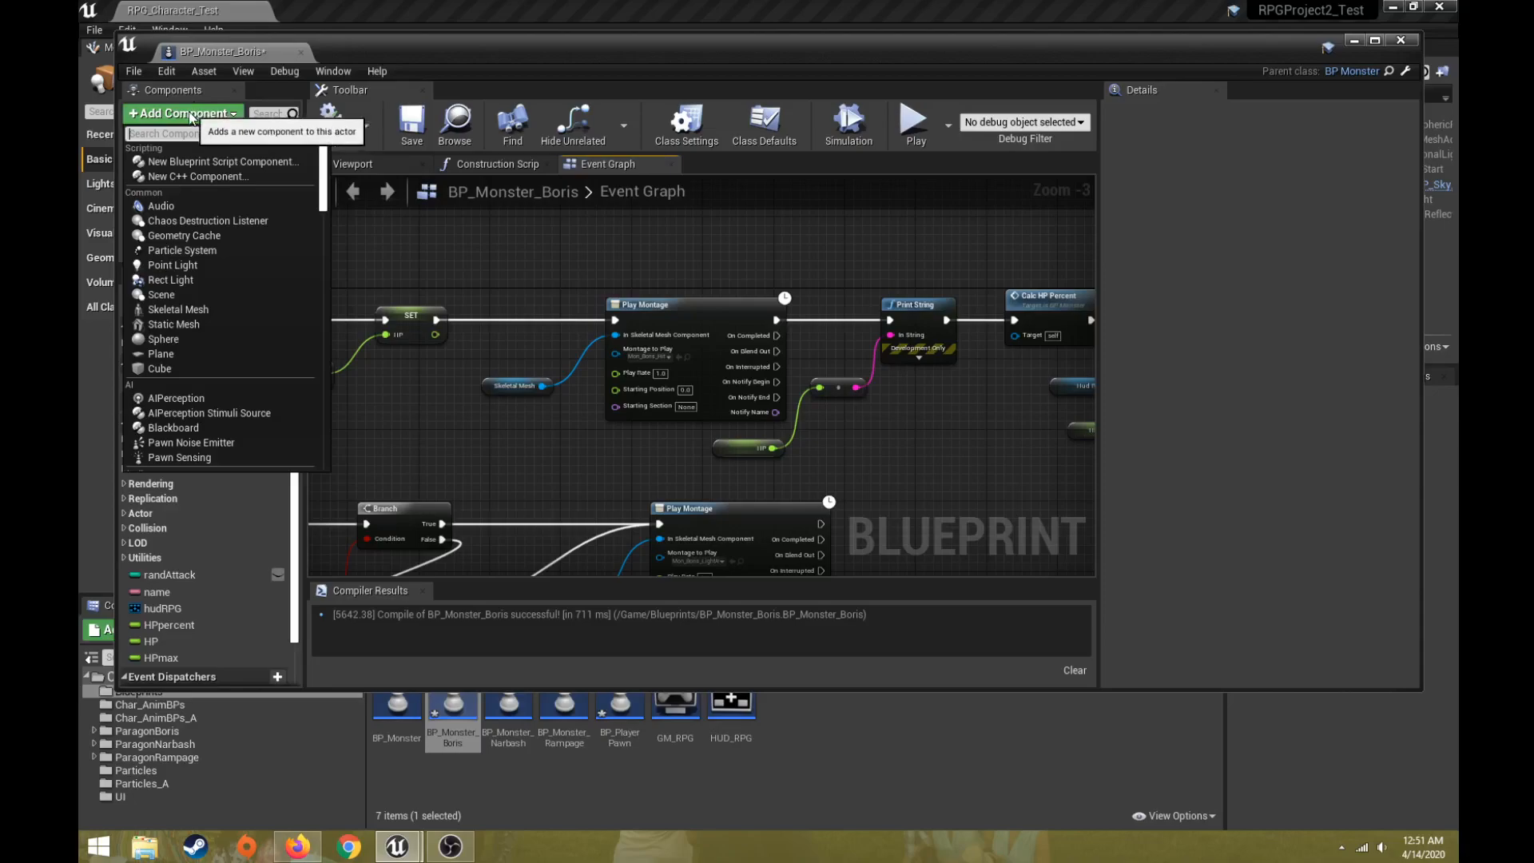
left_click(186, 113)
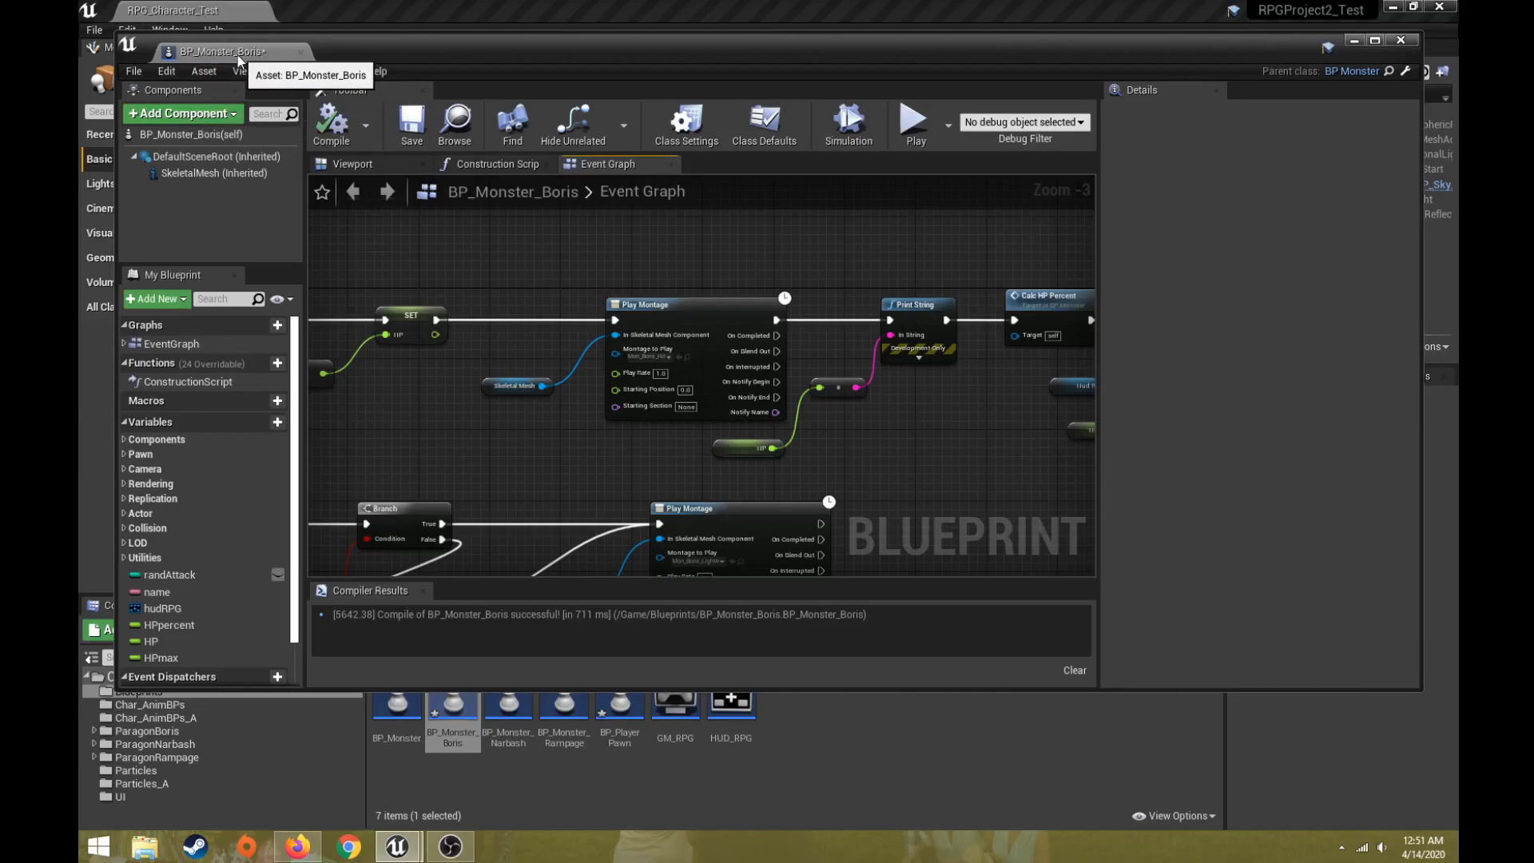
left_click(194, 115)
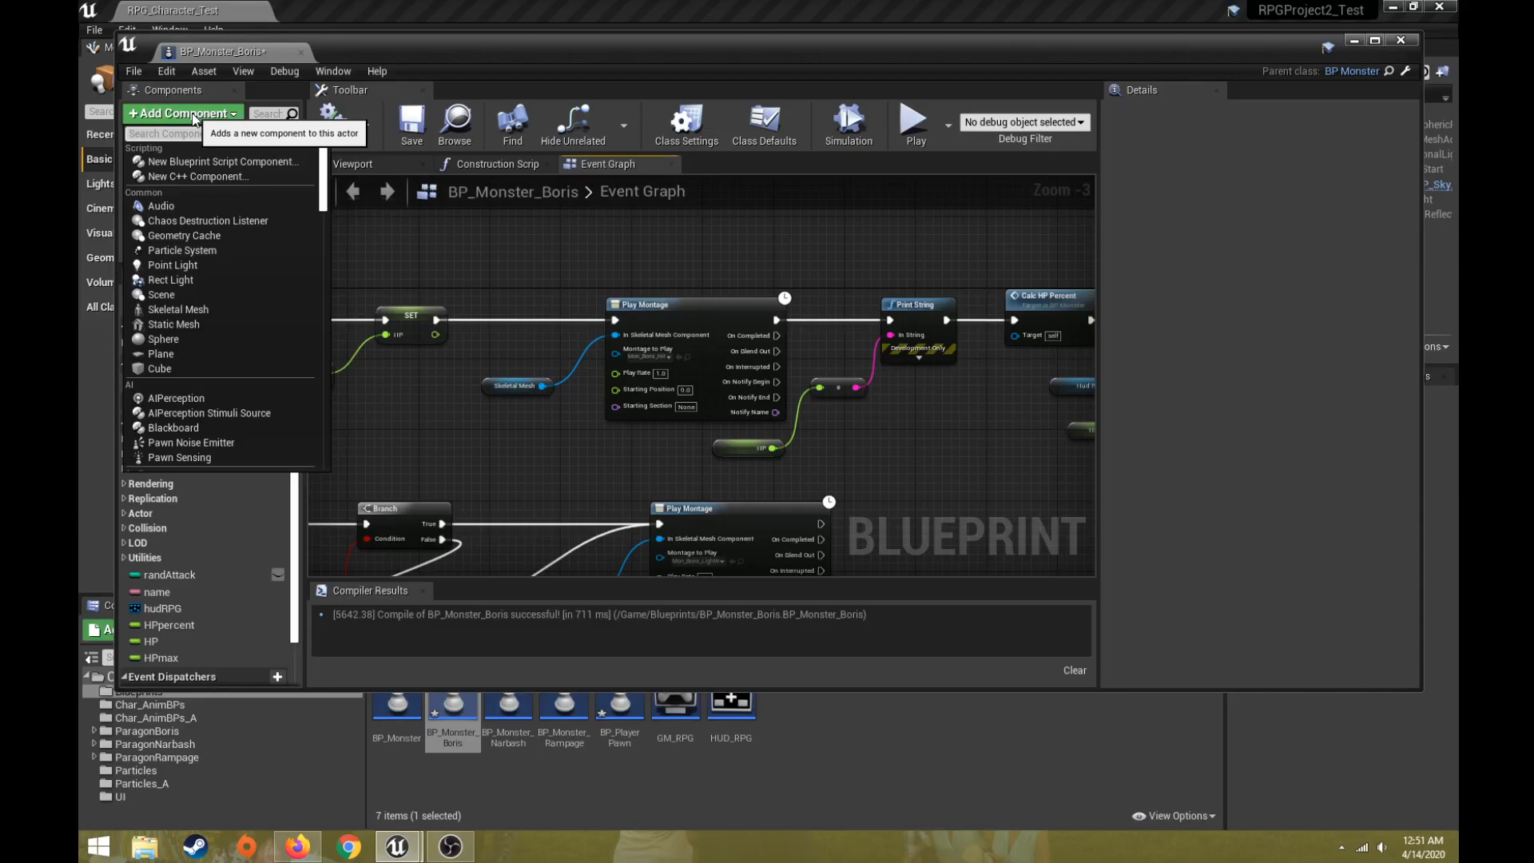
left_click(194, 118)
left_click(194, 118)
type("par")
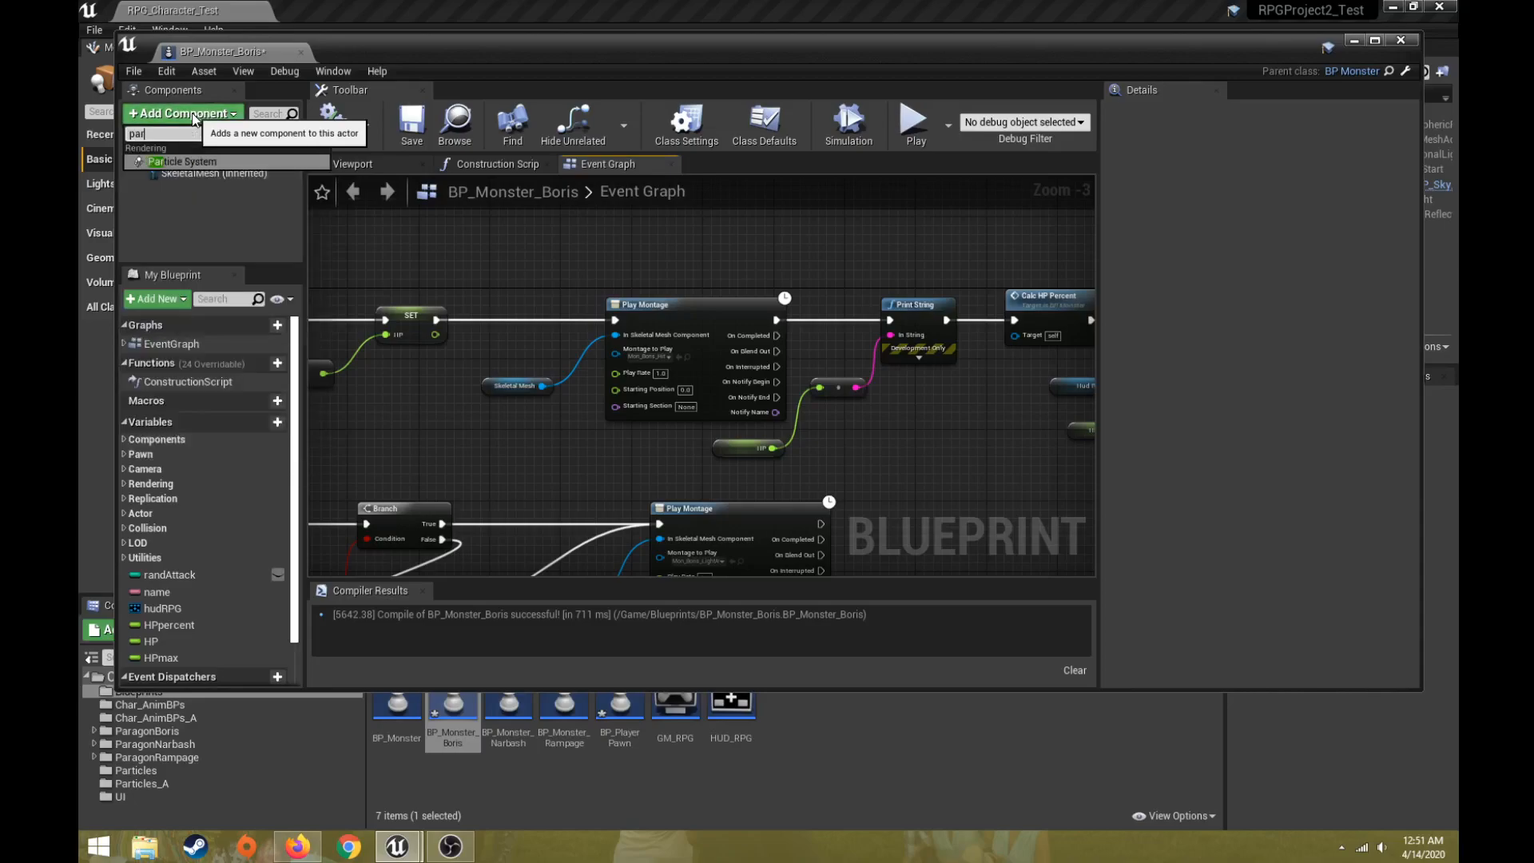
left_click(188, 161)
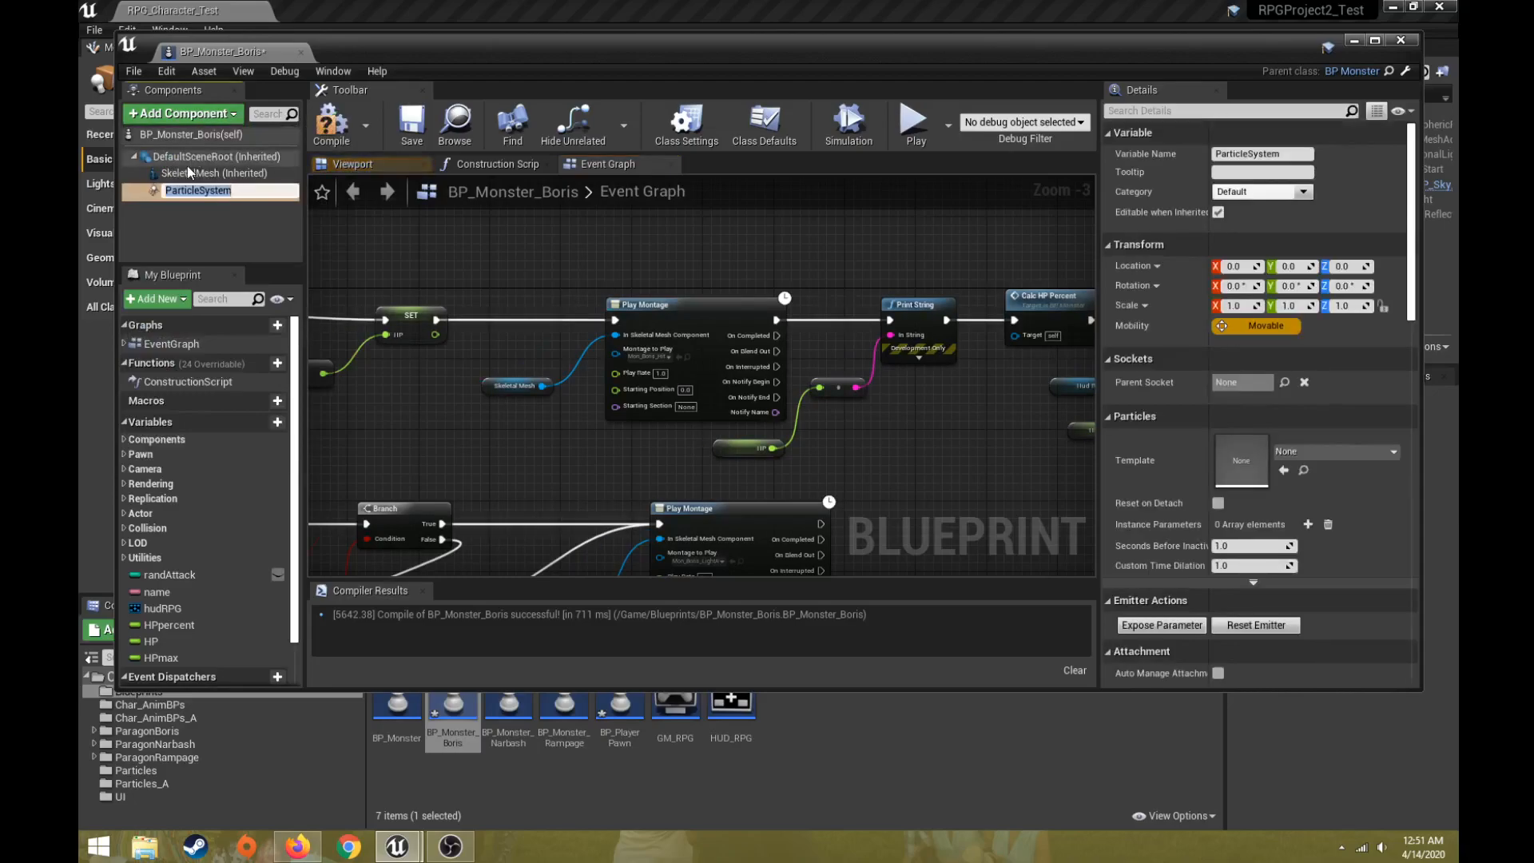
Assign Par_Smoke_A from the Particles_A folder as the ParticleSystem component's Template, with the monster in view
left_click(352, 164)
scroll(766, 436, "down", 5)
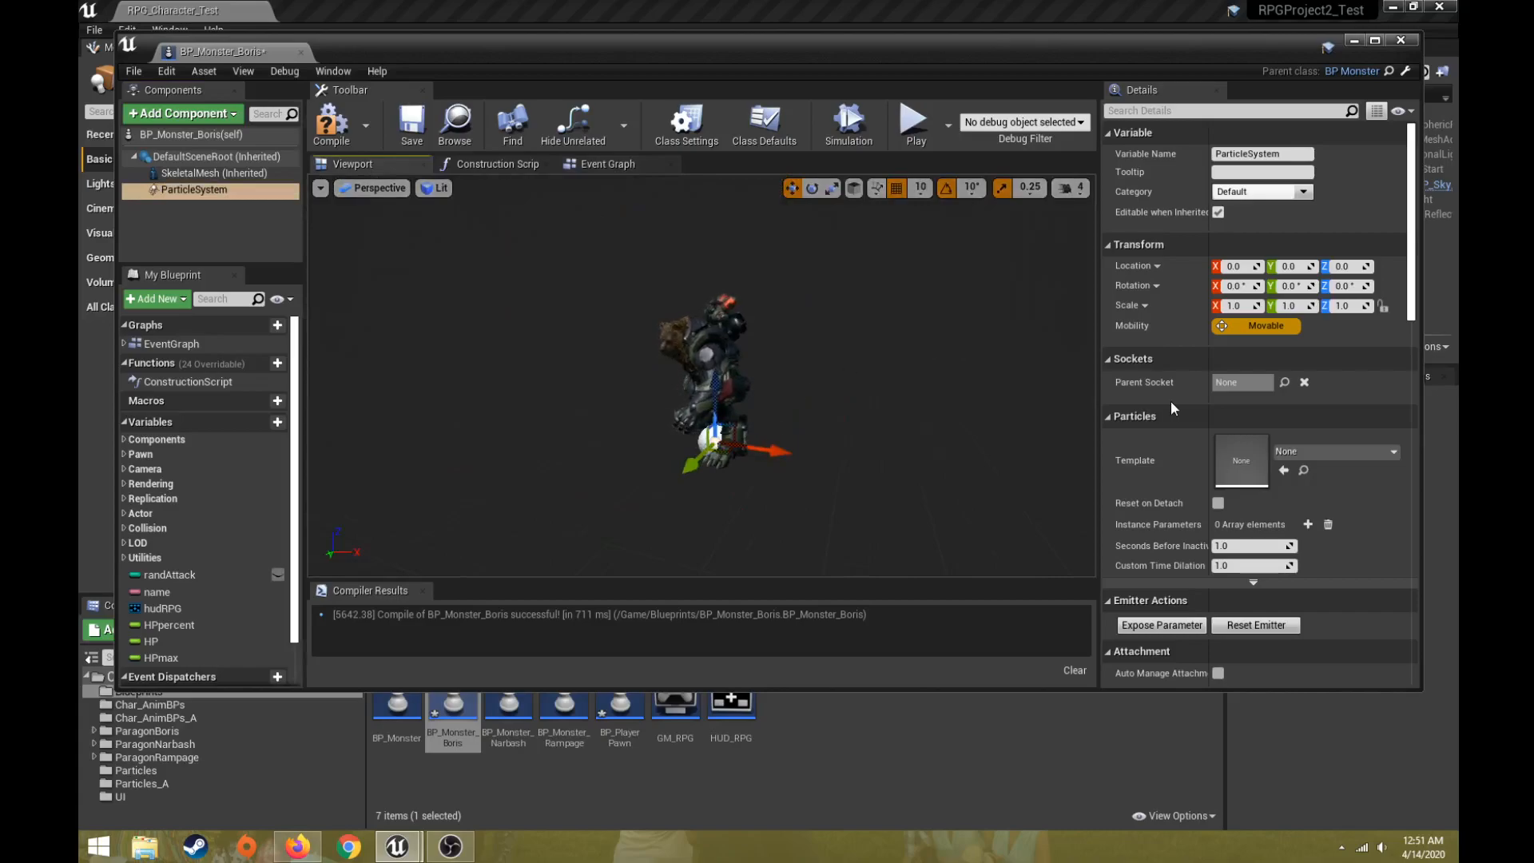
left_click(186, 192)
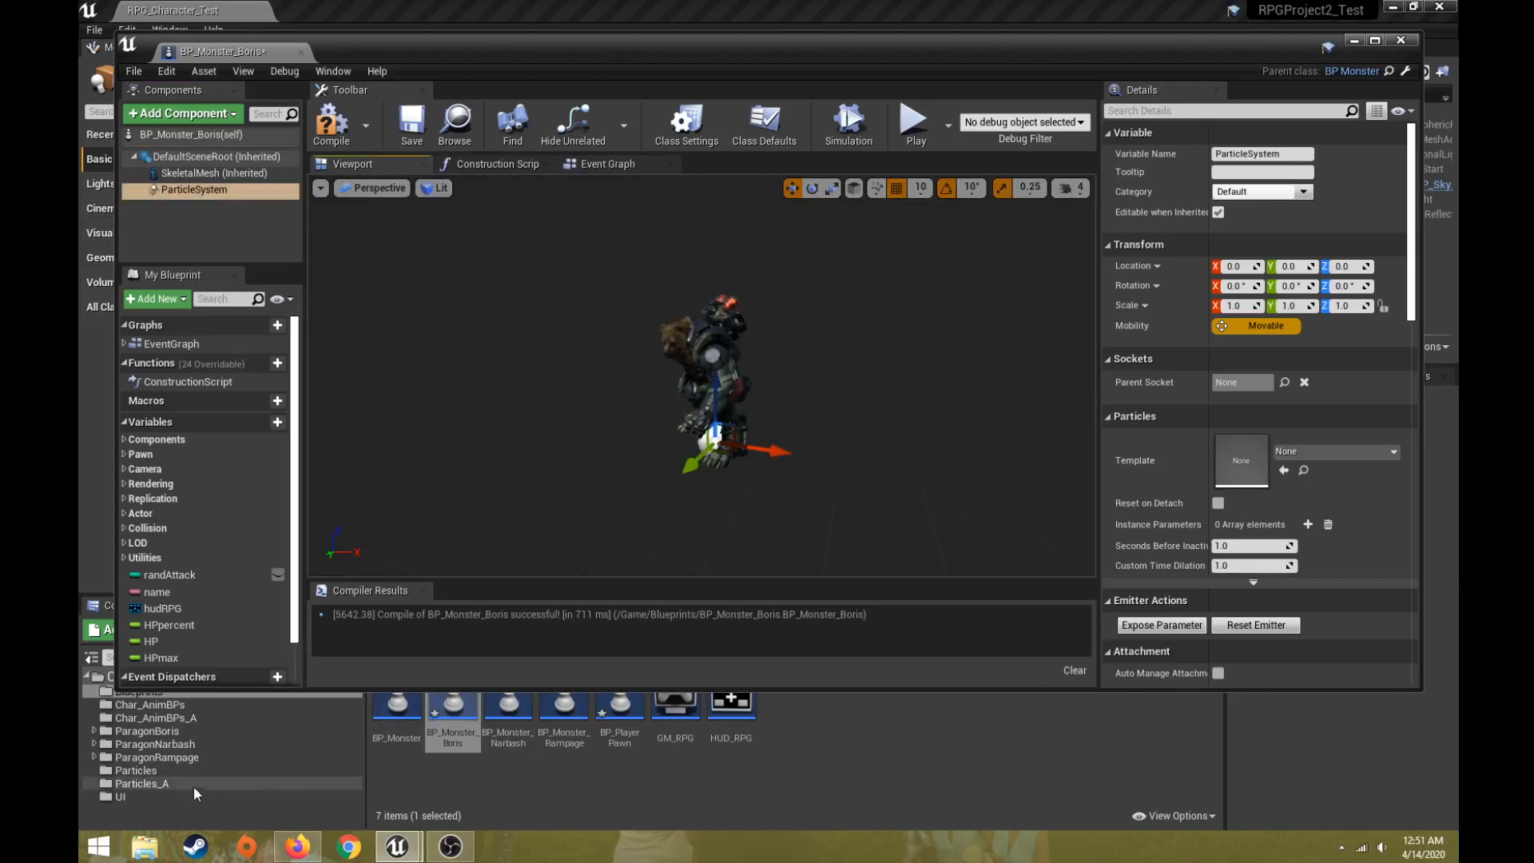
left_click(161, 783)
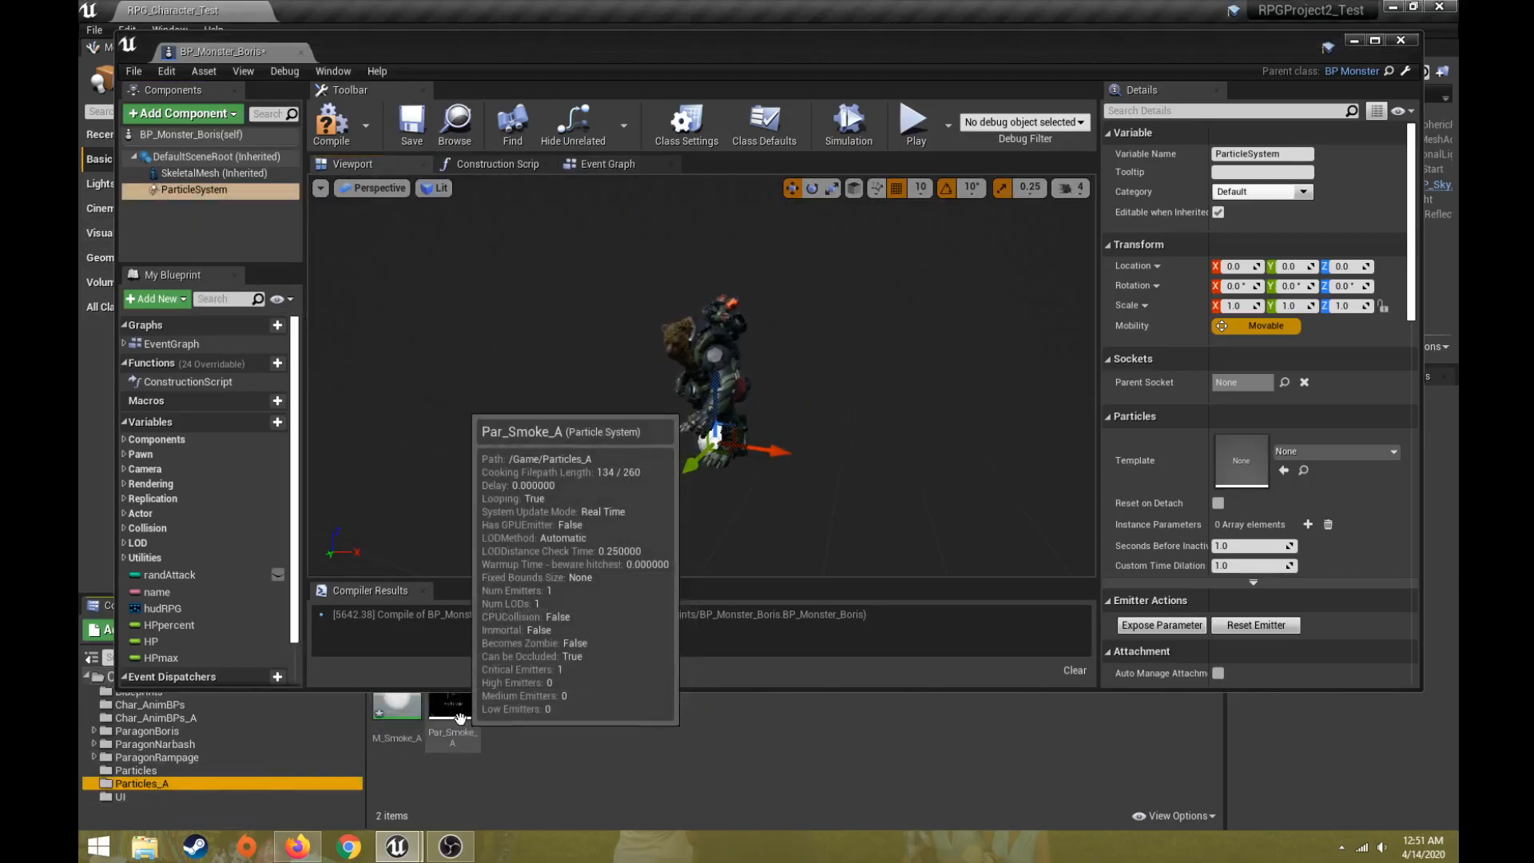
left_click(461, 712)
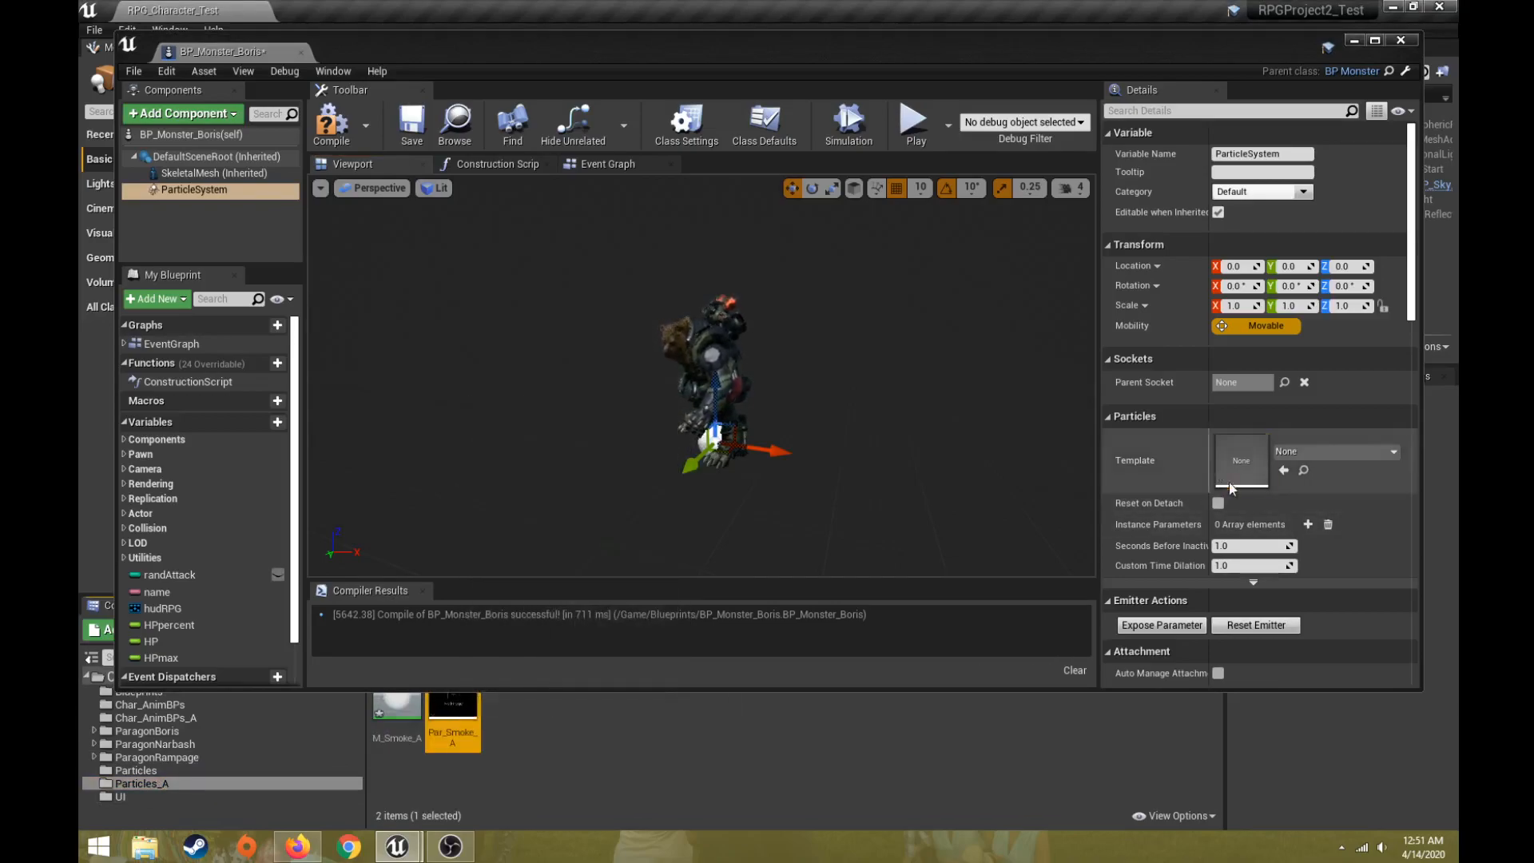
left_click(1283, 471)
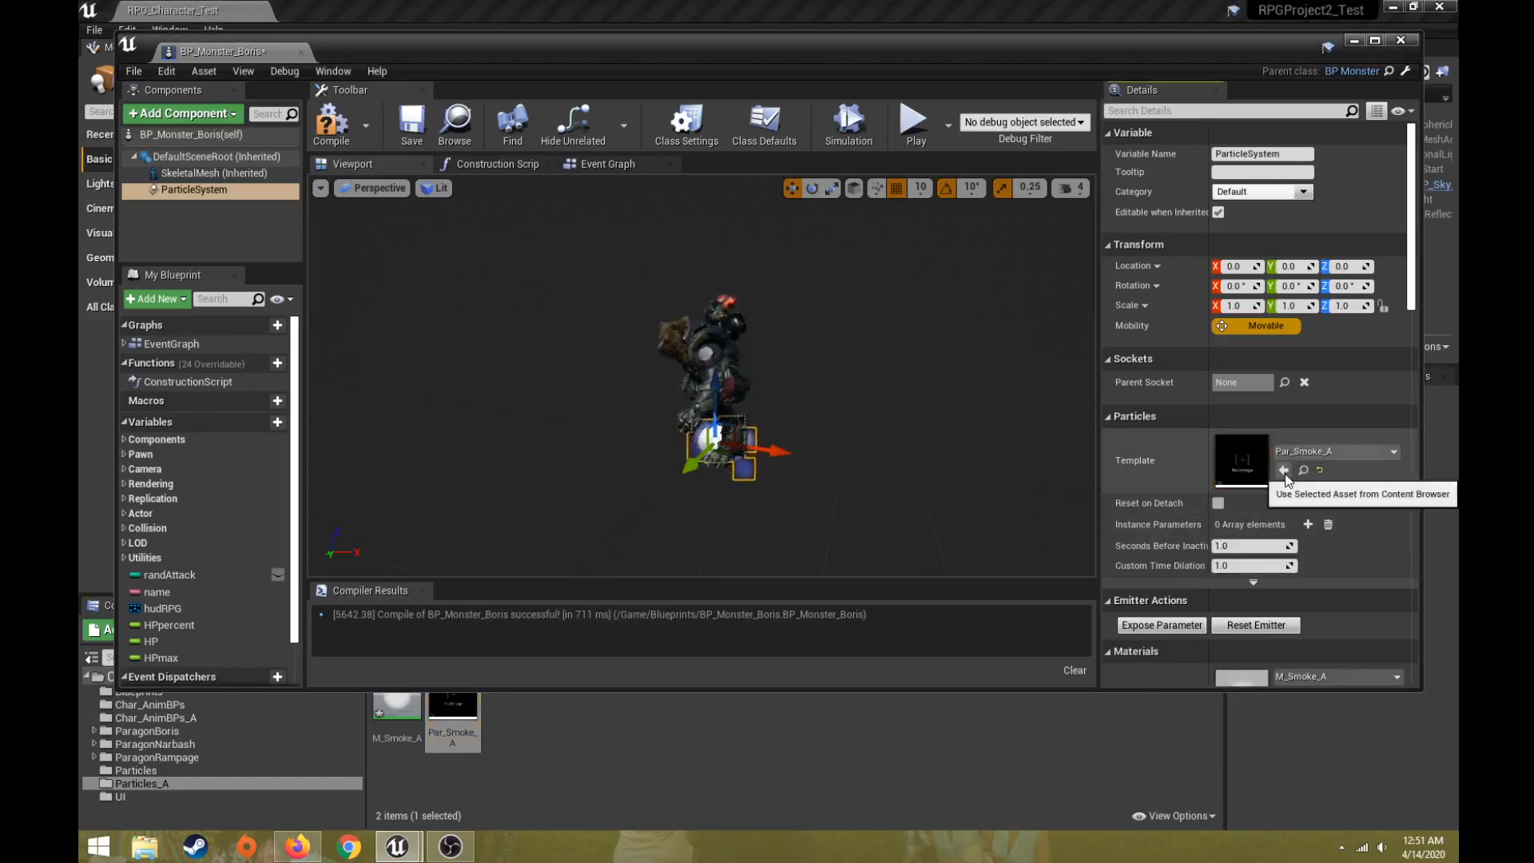
left_click_drag(452, 721, 1266, 454)
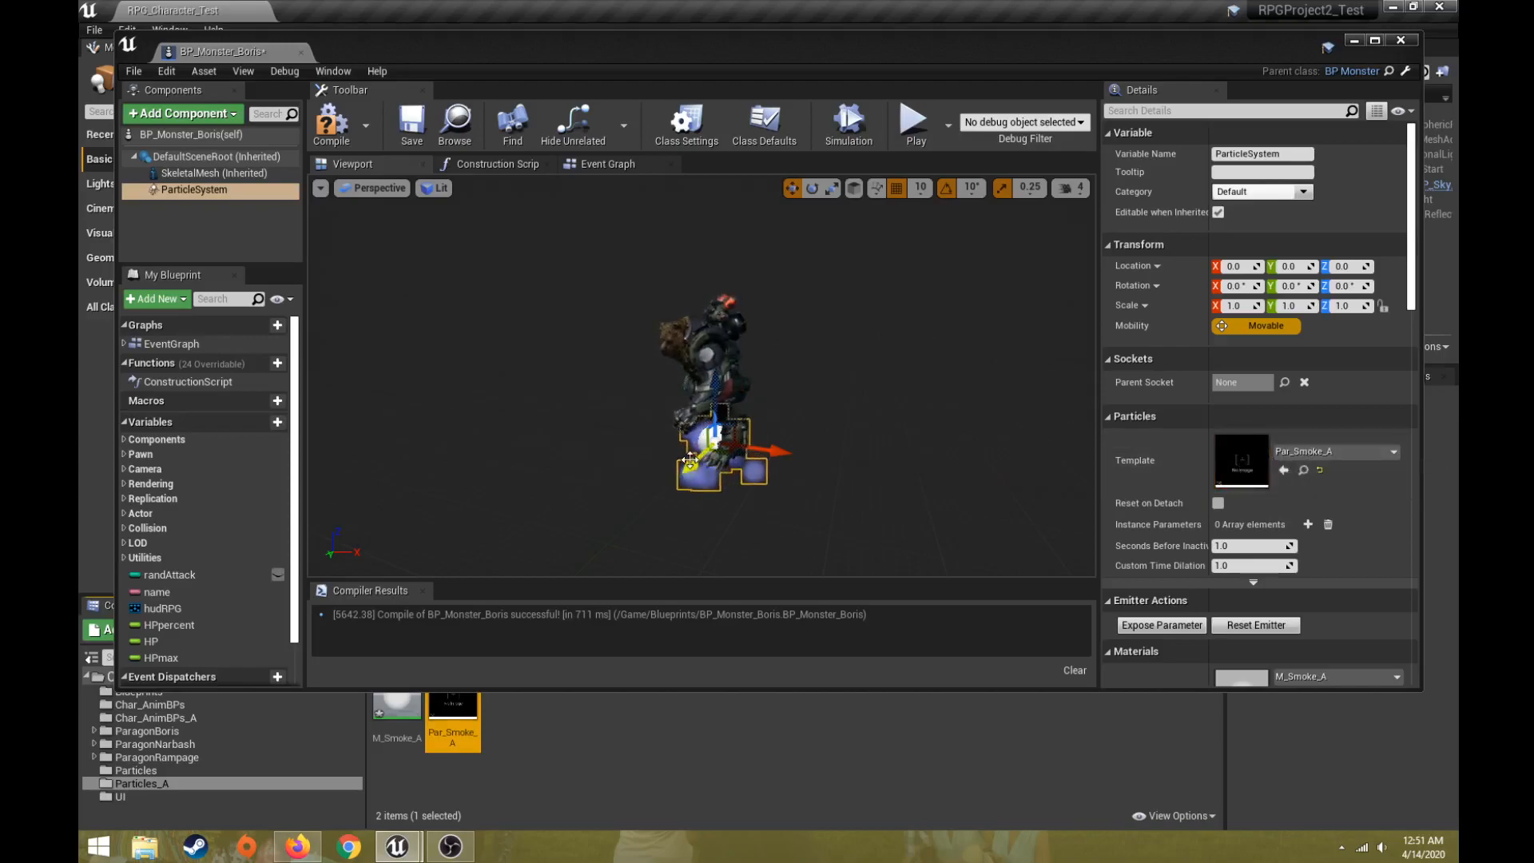
Move the particle system in front of the monster to location Y 180, Z 130, and compile the blueprint
left_click_drag(690, 466, 669, 485)
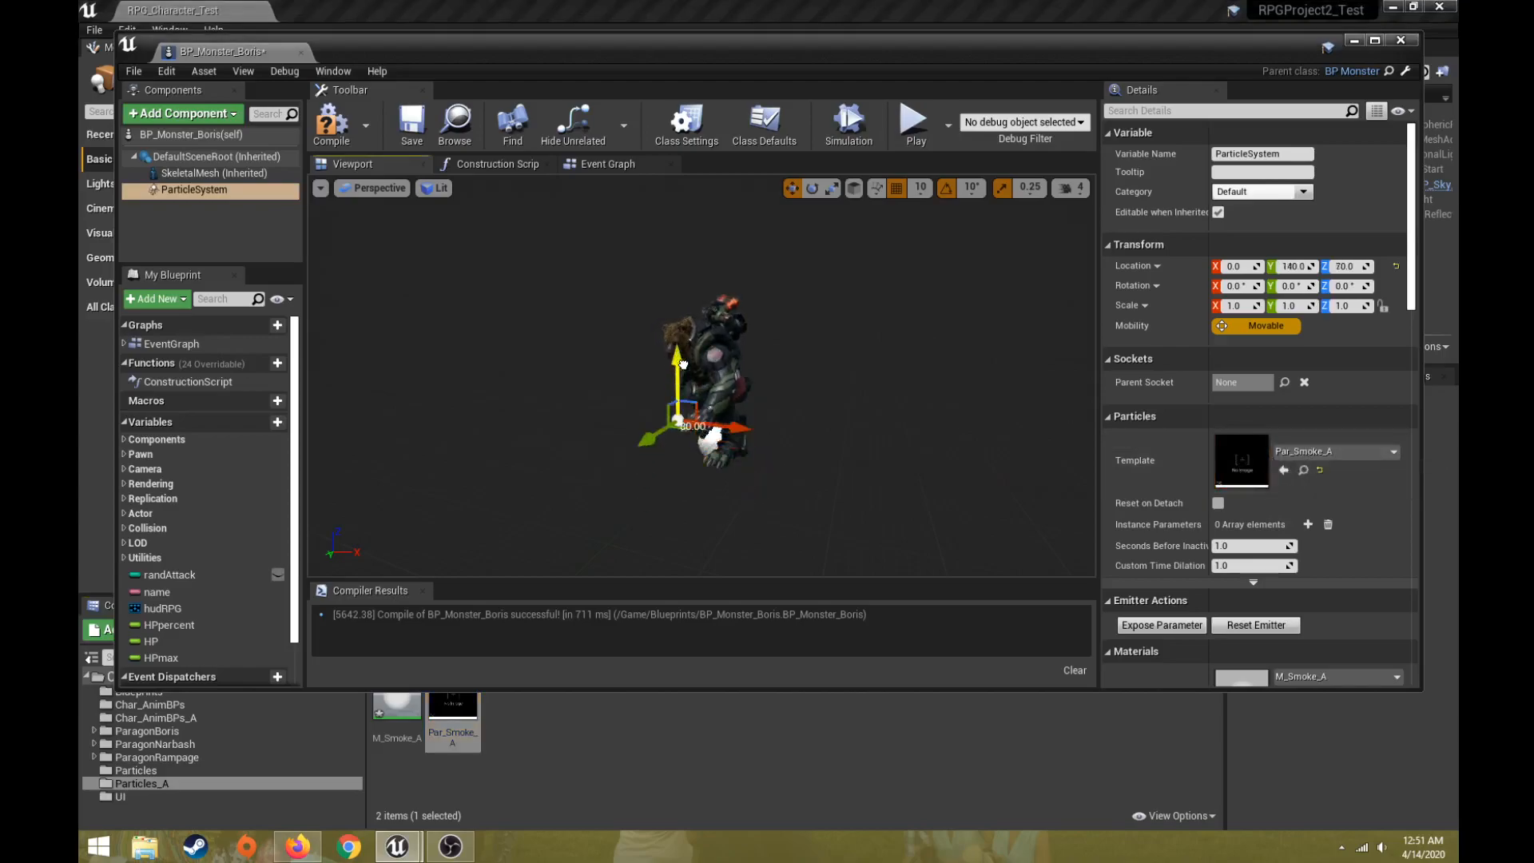
left_click_drag(703, 480, 631, 473)
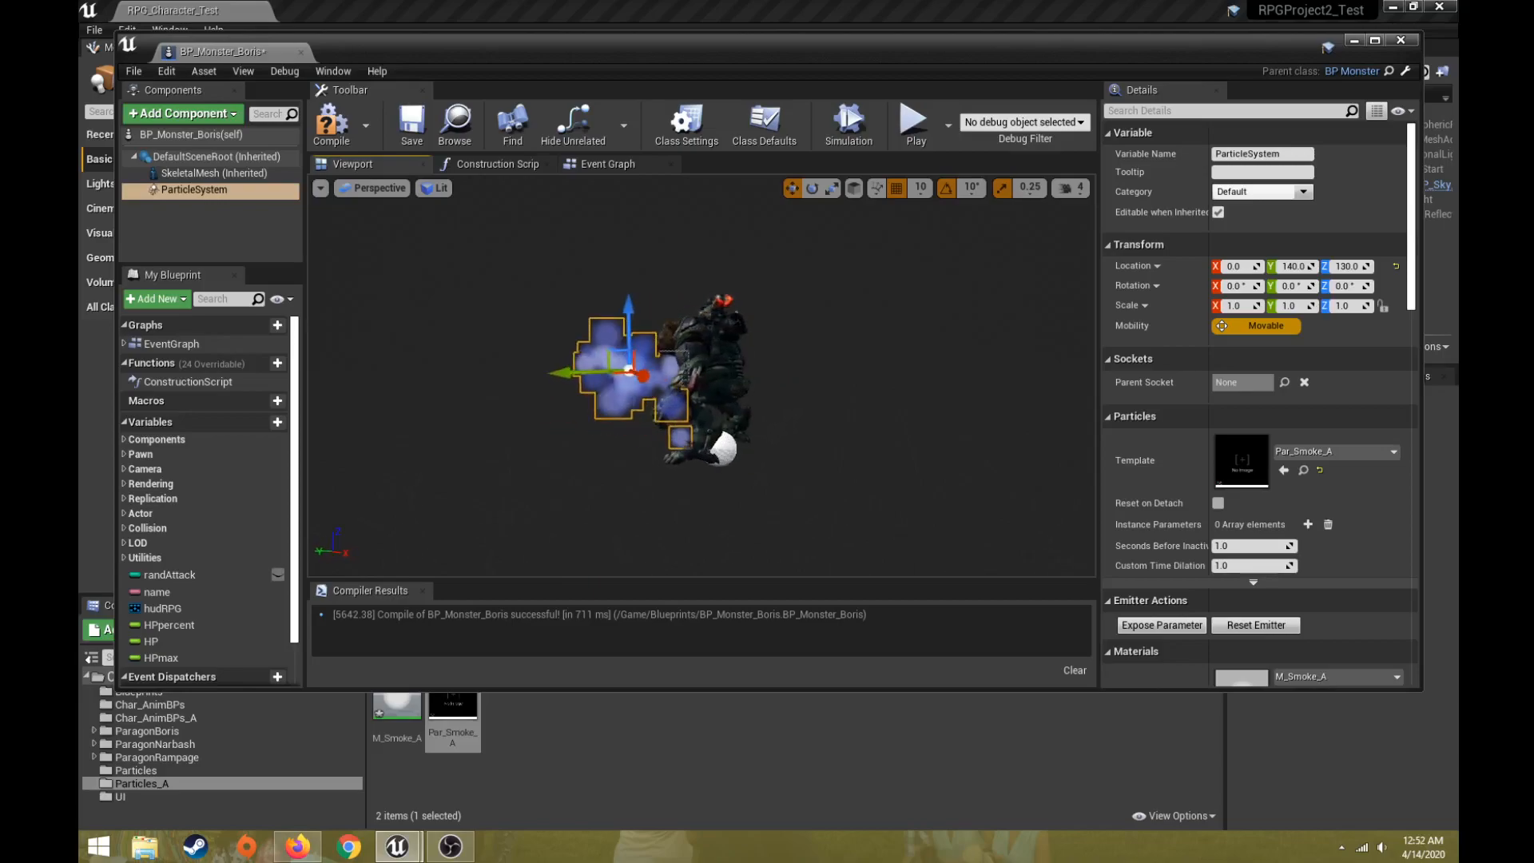
left_click_drag(562, 375, 556, 360)
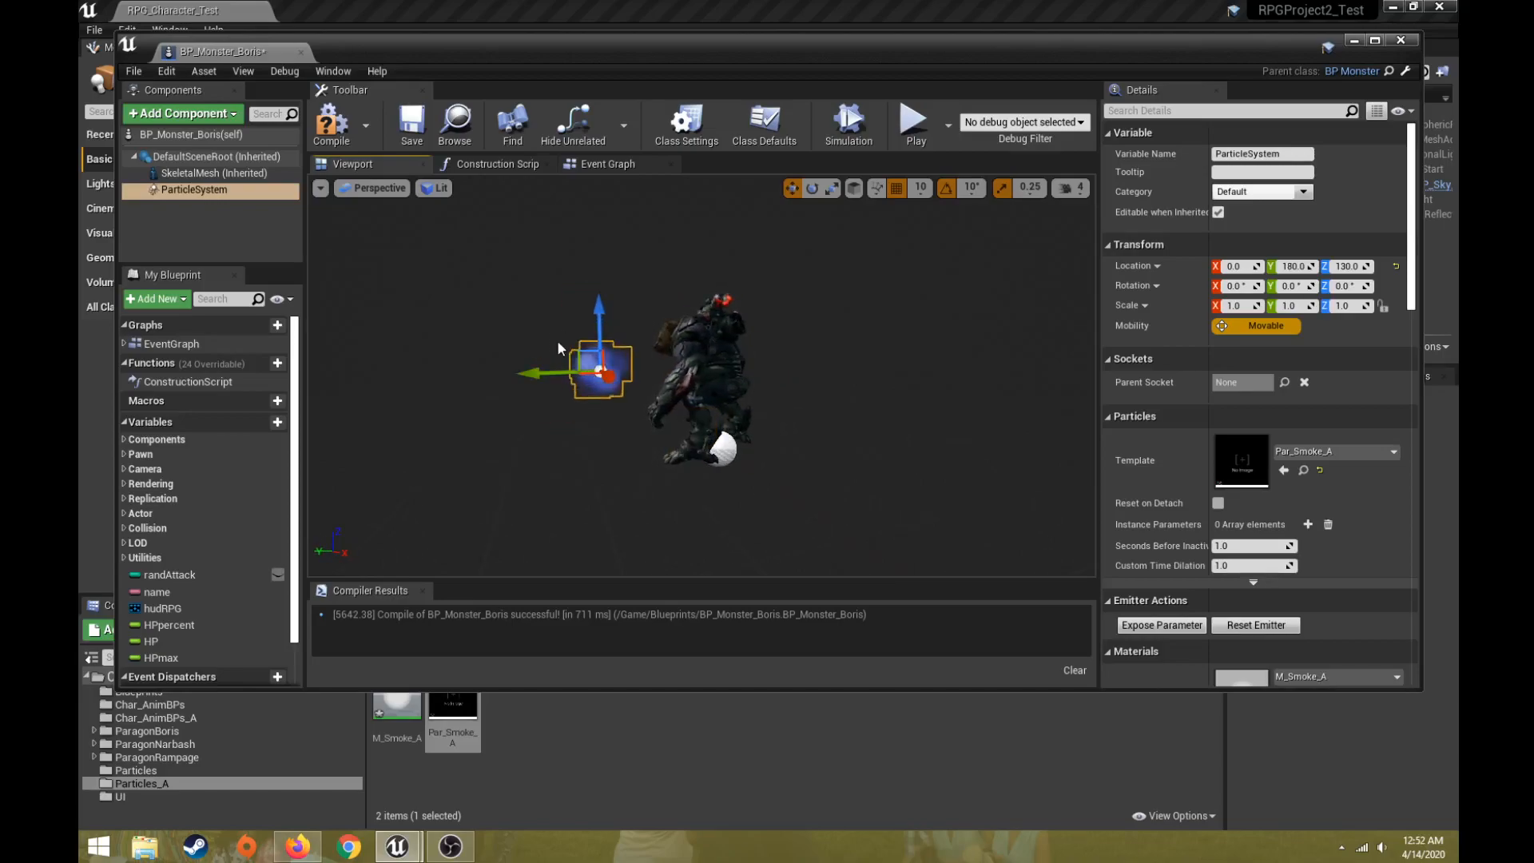
left_click(337, 125)
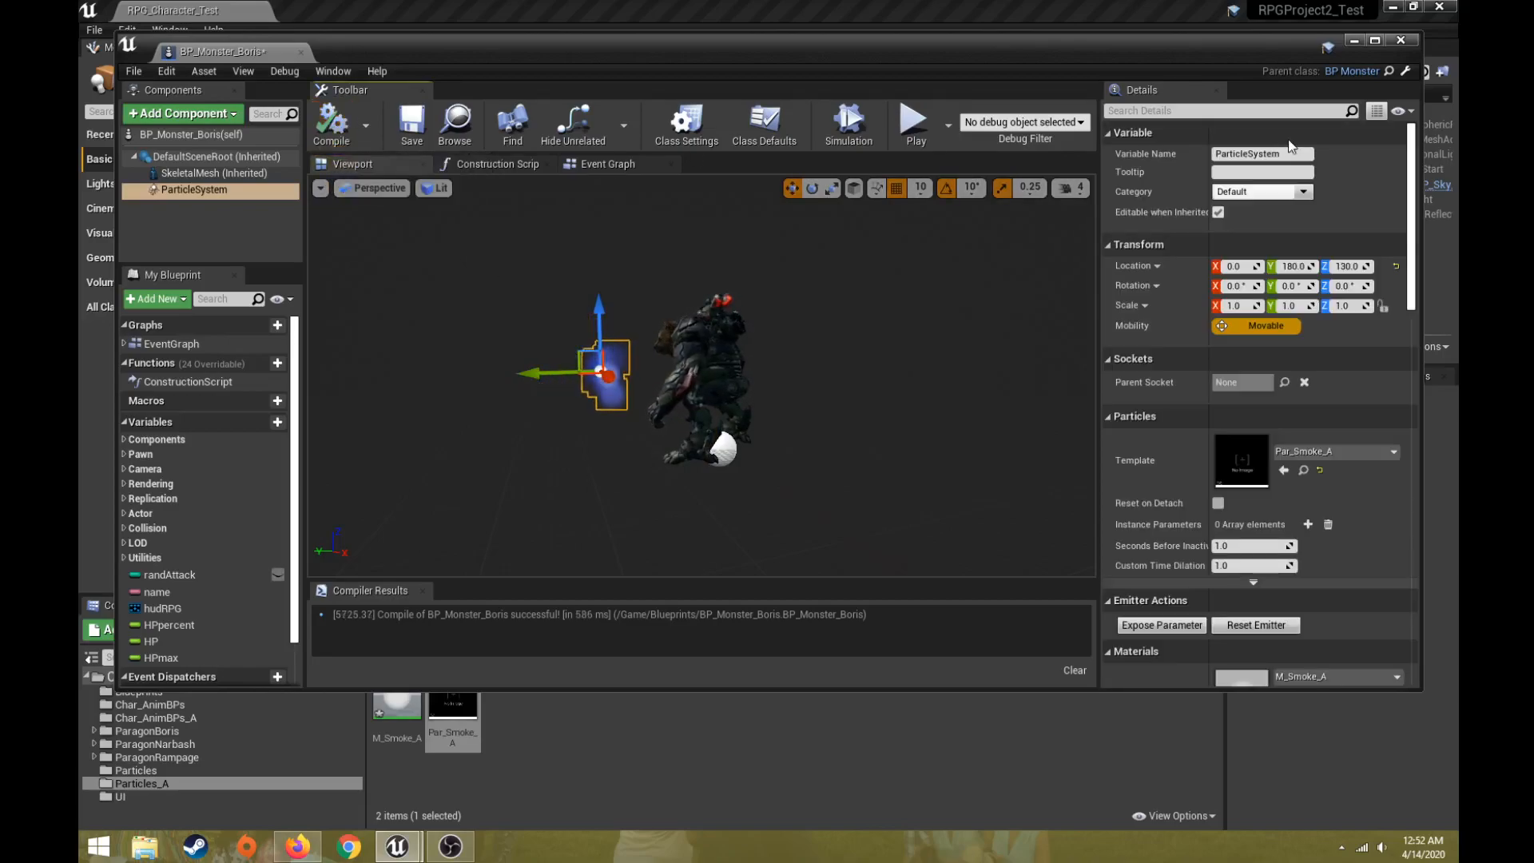
Play the level to check the smoke on the monster, and stop the session
left_click(1354, 40)
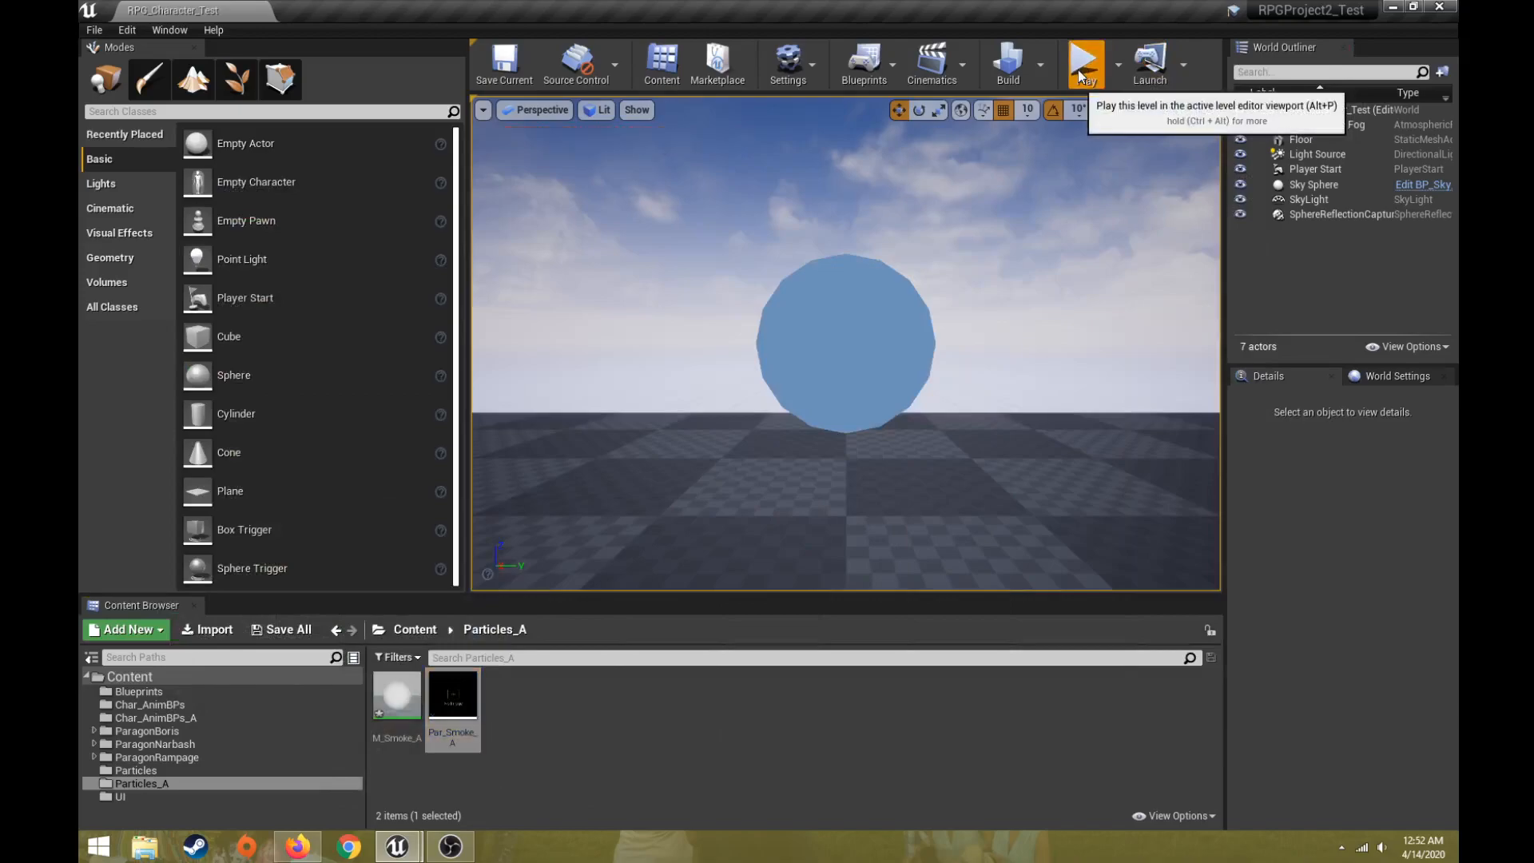
left_click(1082, 69)
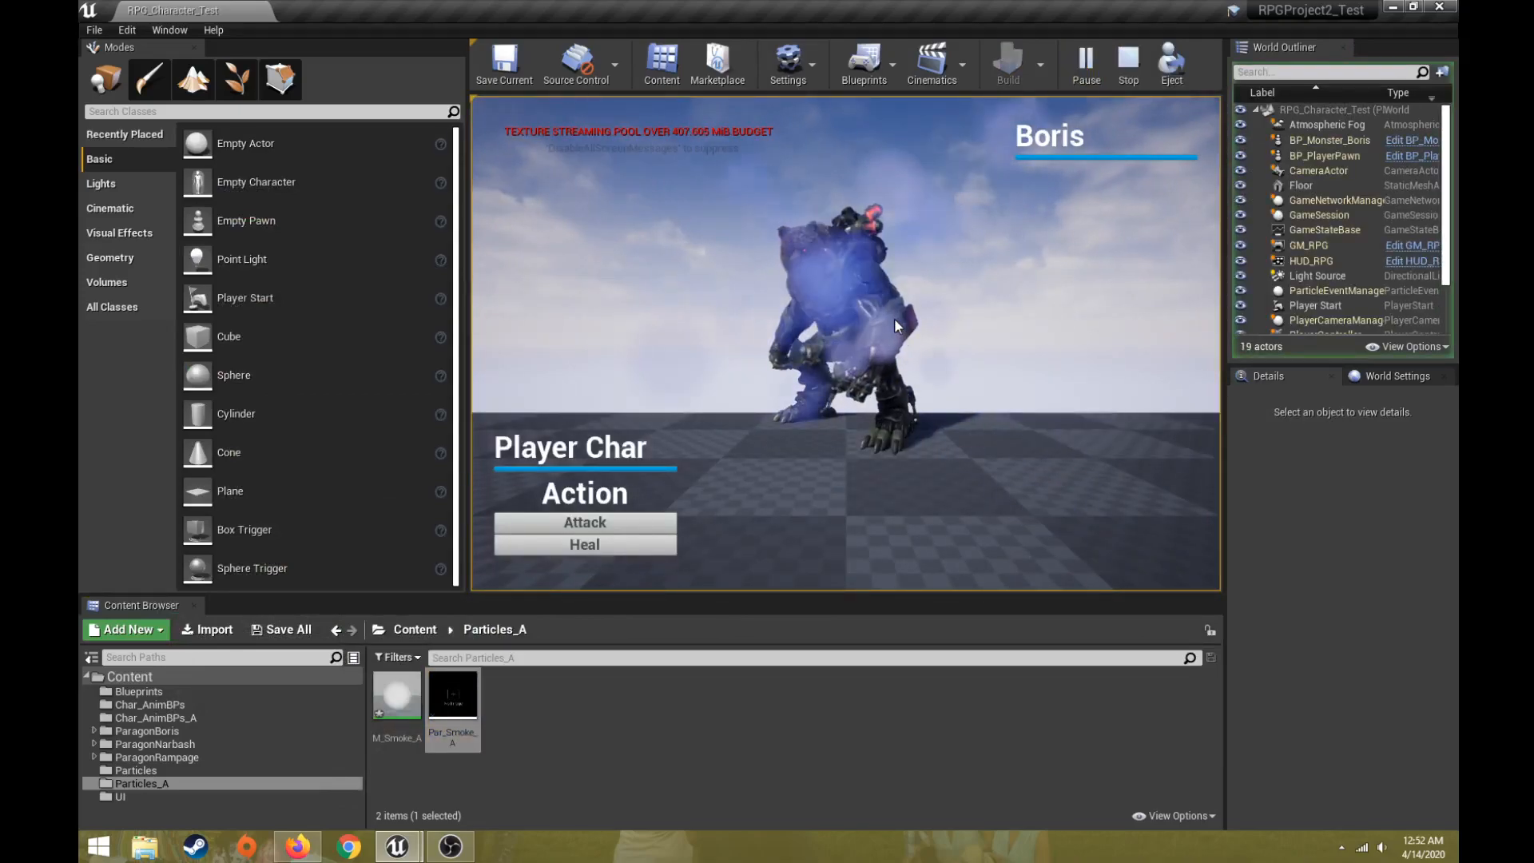
left_click(1126, 62)
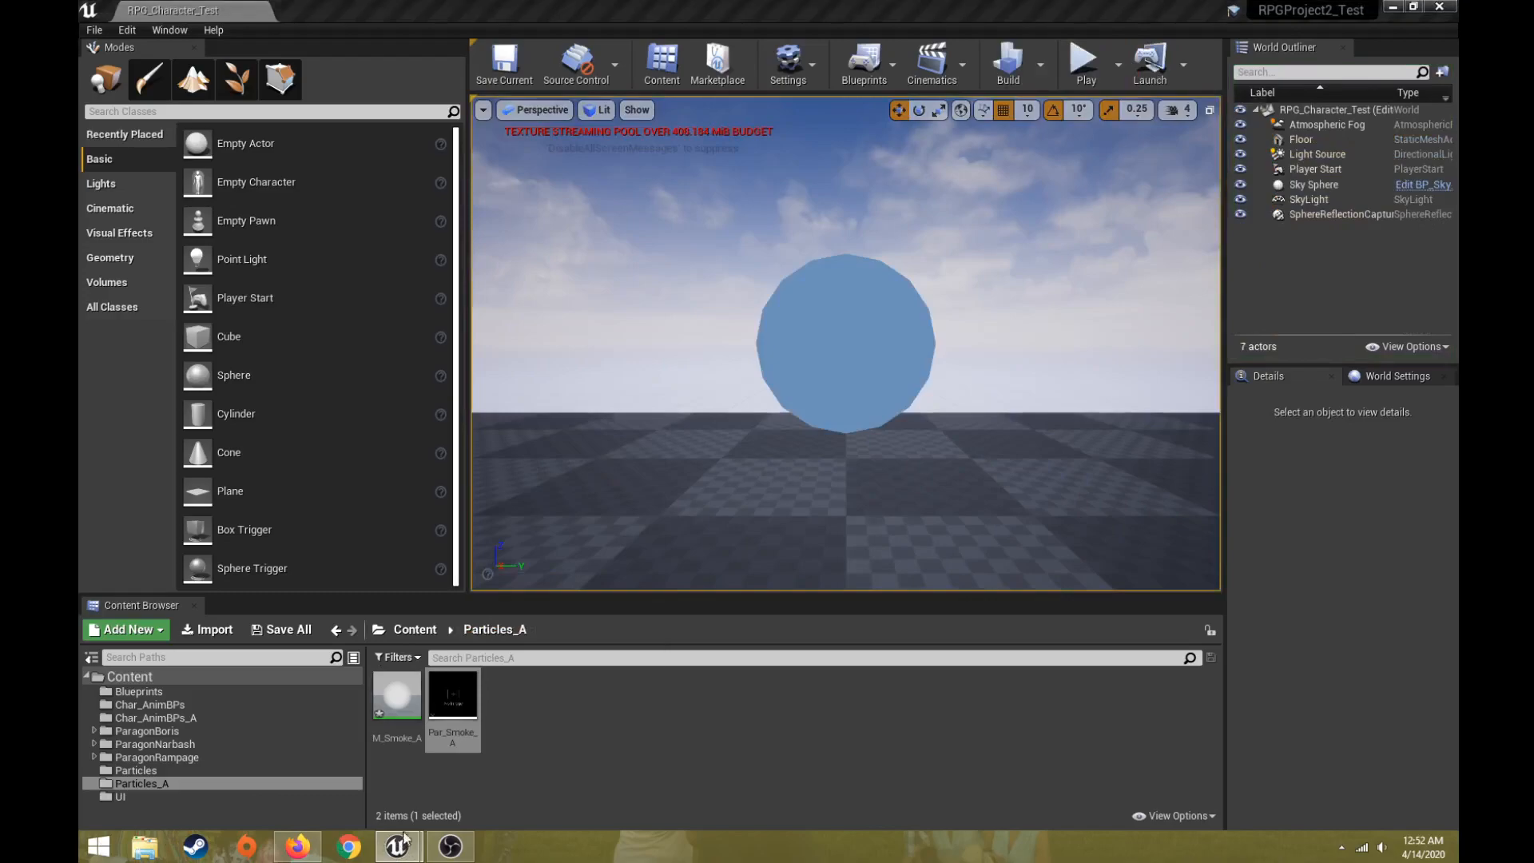
Return to BP_Monster_Boris, move the particle system closer to the monster at Y 150, and compile
mouse_move(400, 845)
left_click(470, 755)
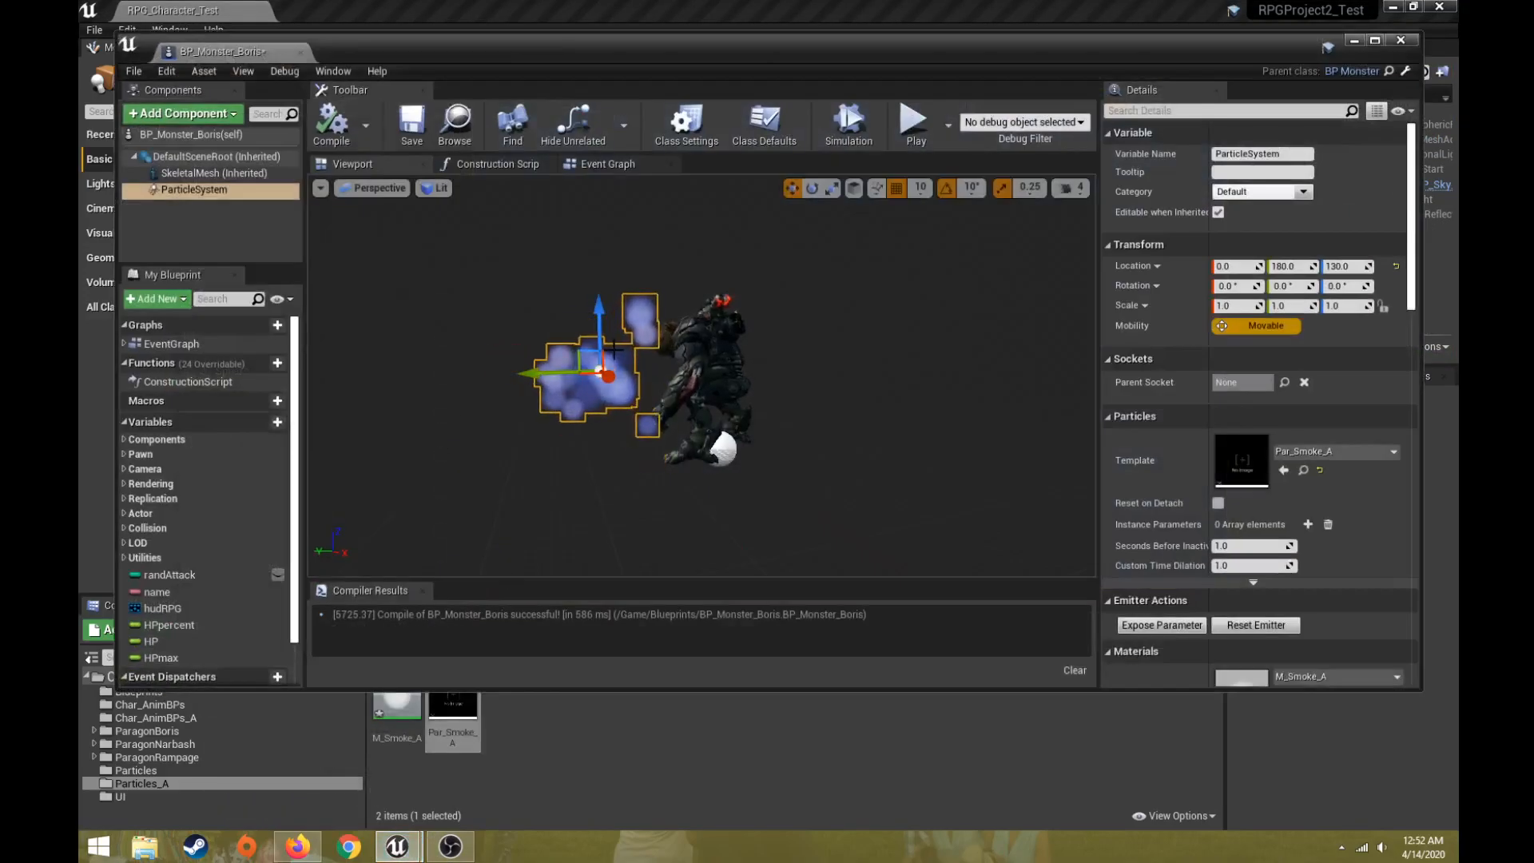
left_click_drag(526, 373, 548, 372)
left_click(332, 130)
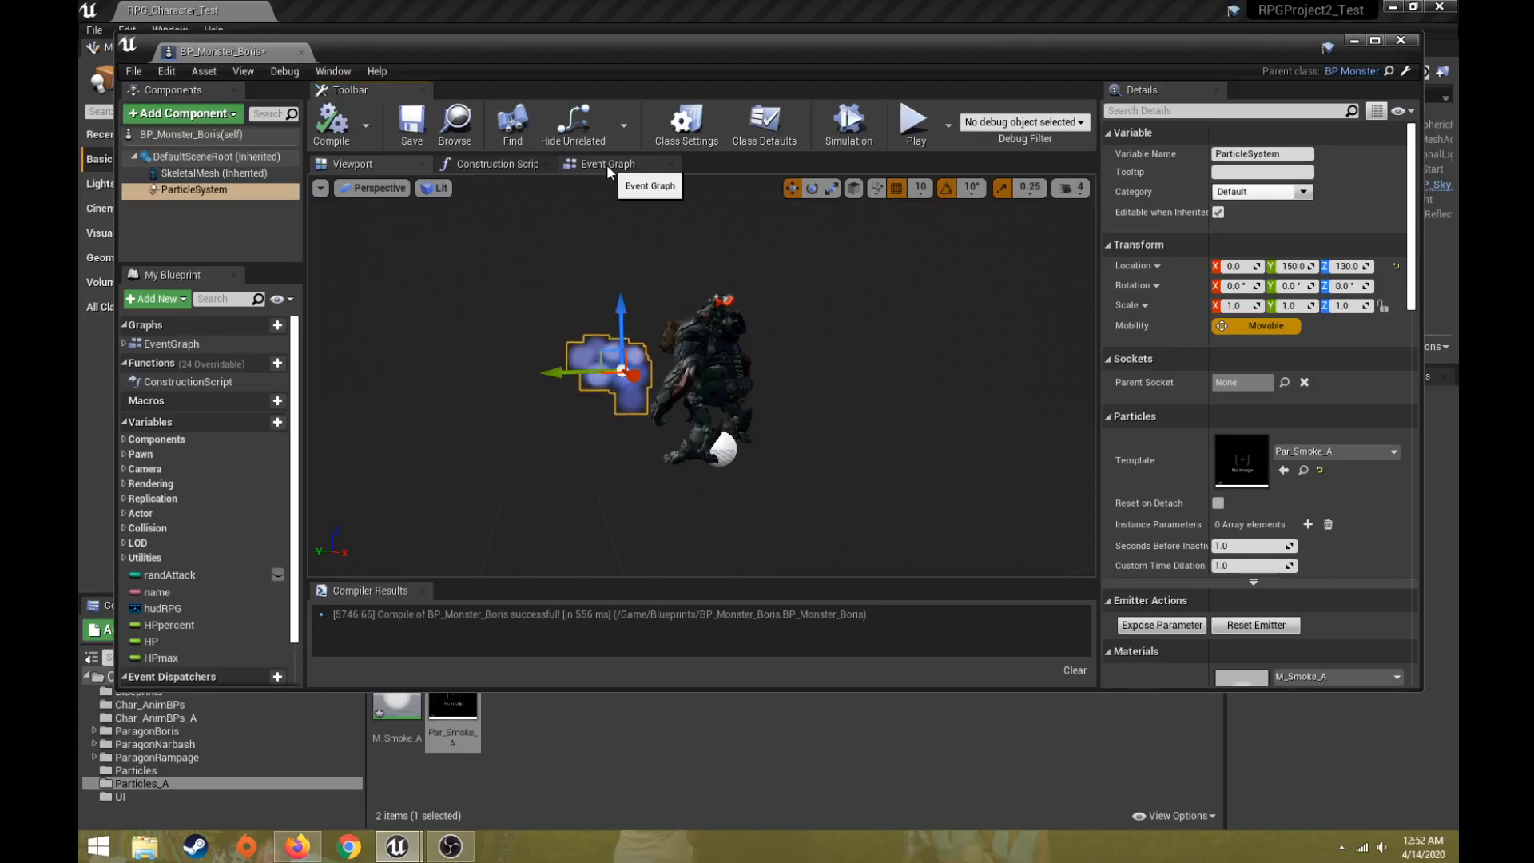
Turn off Auto Activate for the ParticleSystem component
scroll(1256, 515, "down", 3)
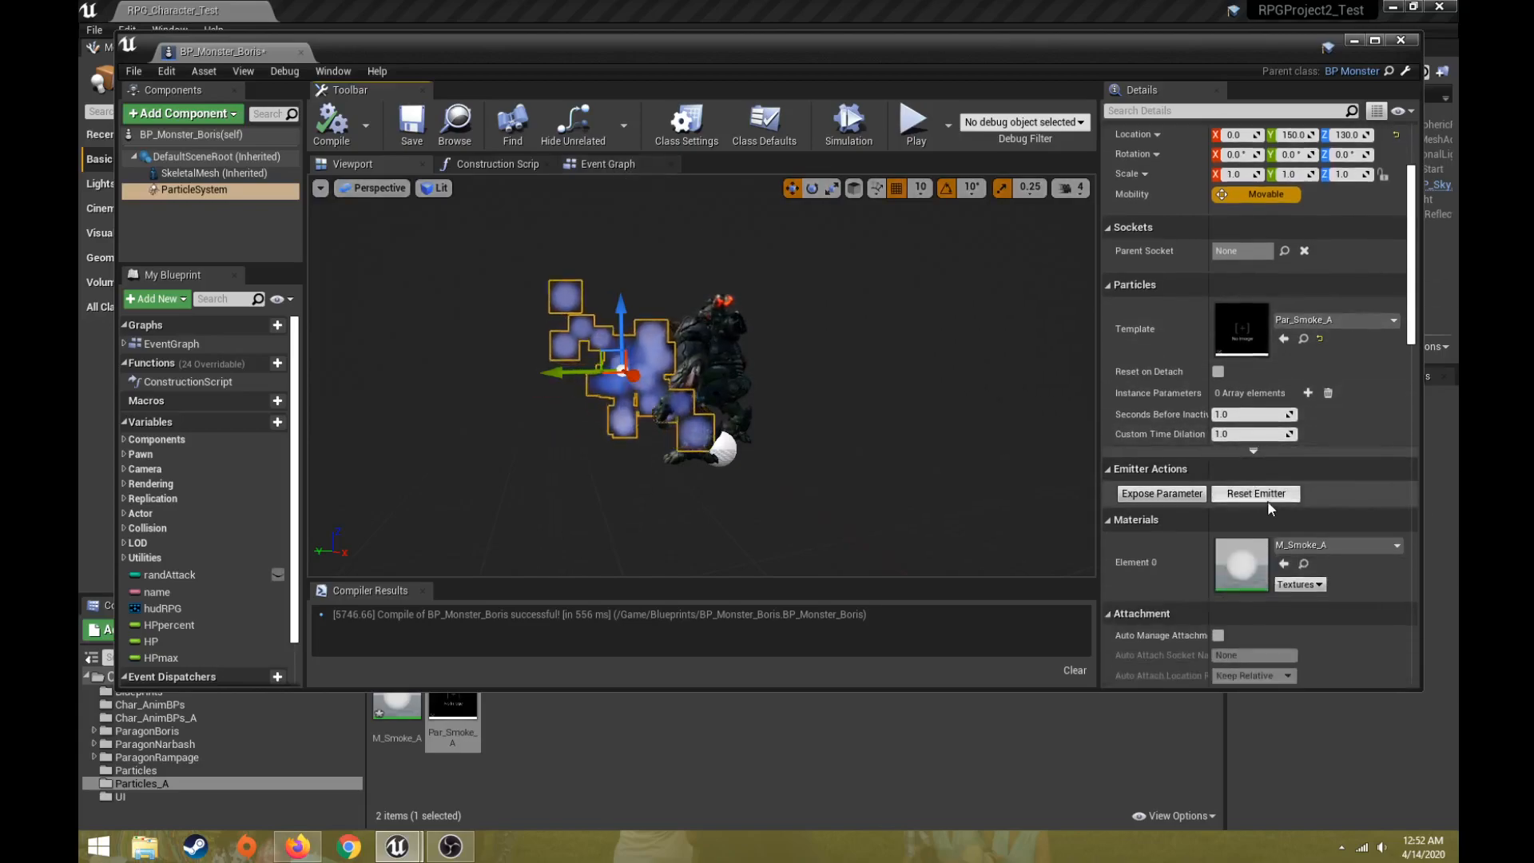
scroll(1267, 500, "down", 6)
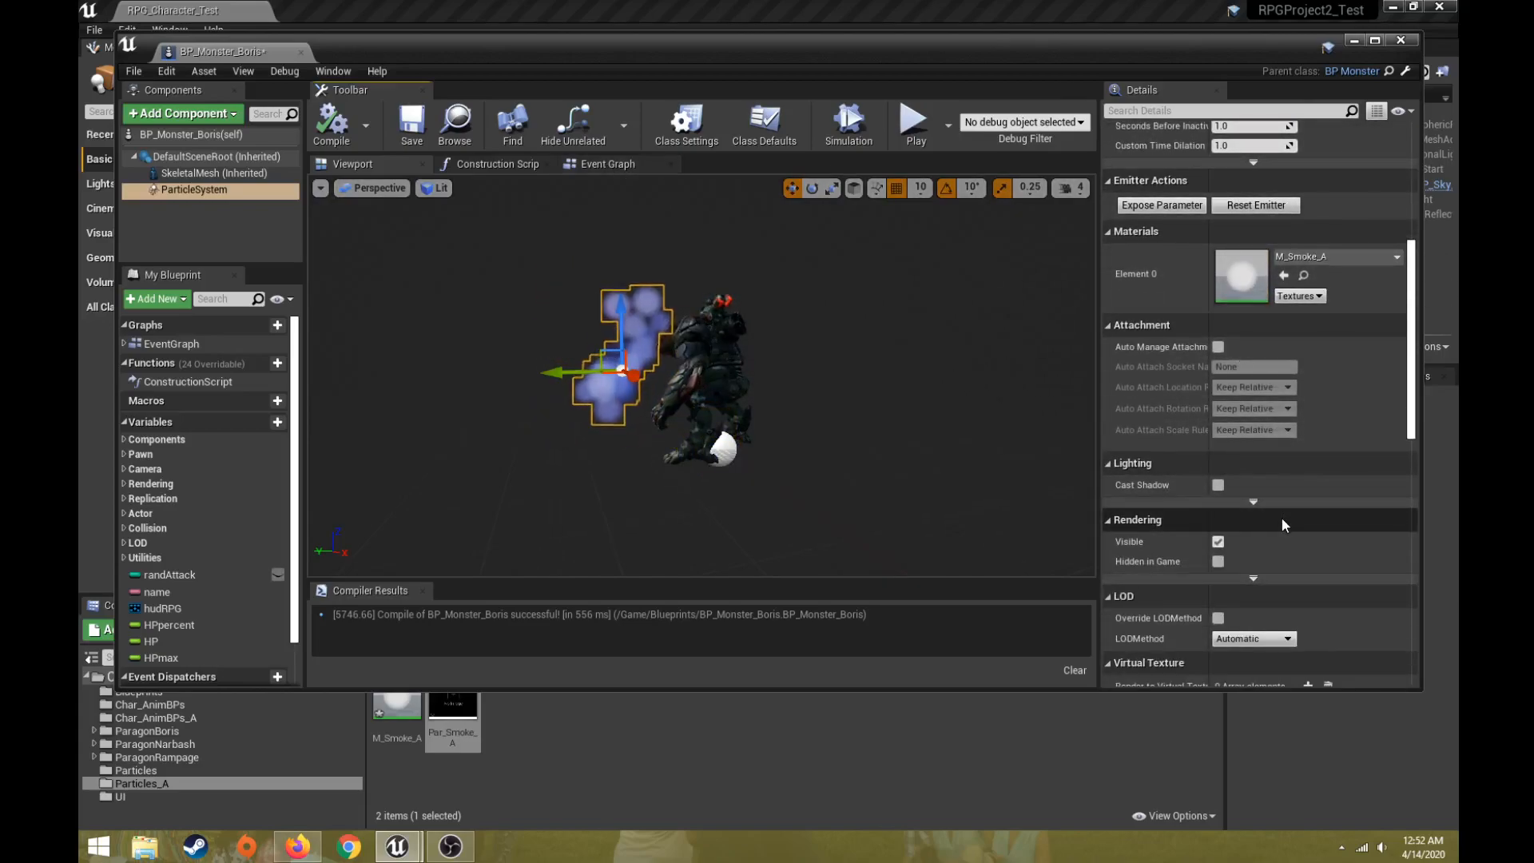
scroll(1277, 517, "down", 7)
scroll(1262, 498, "down", 1)
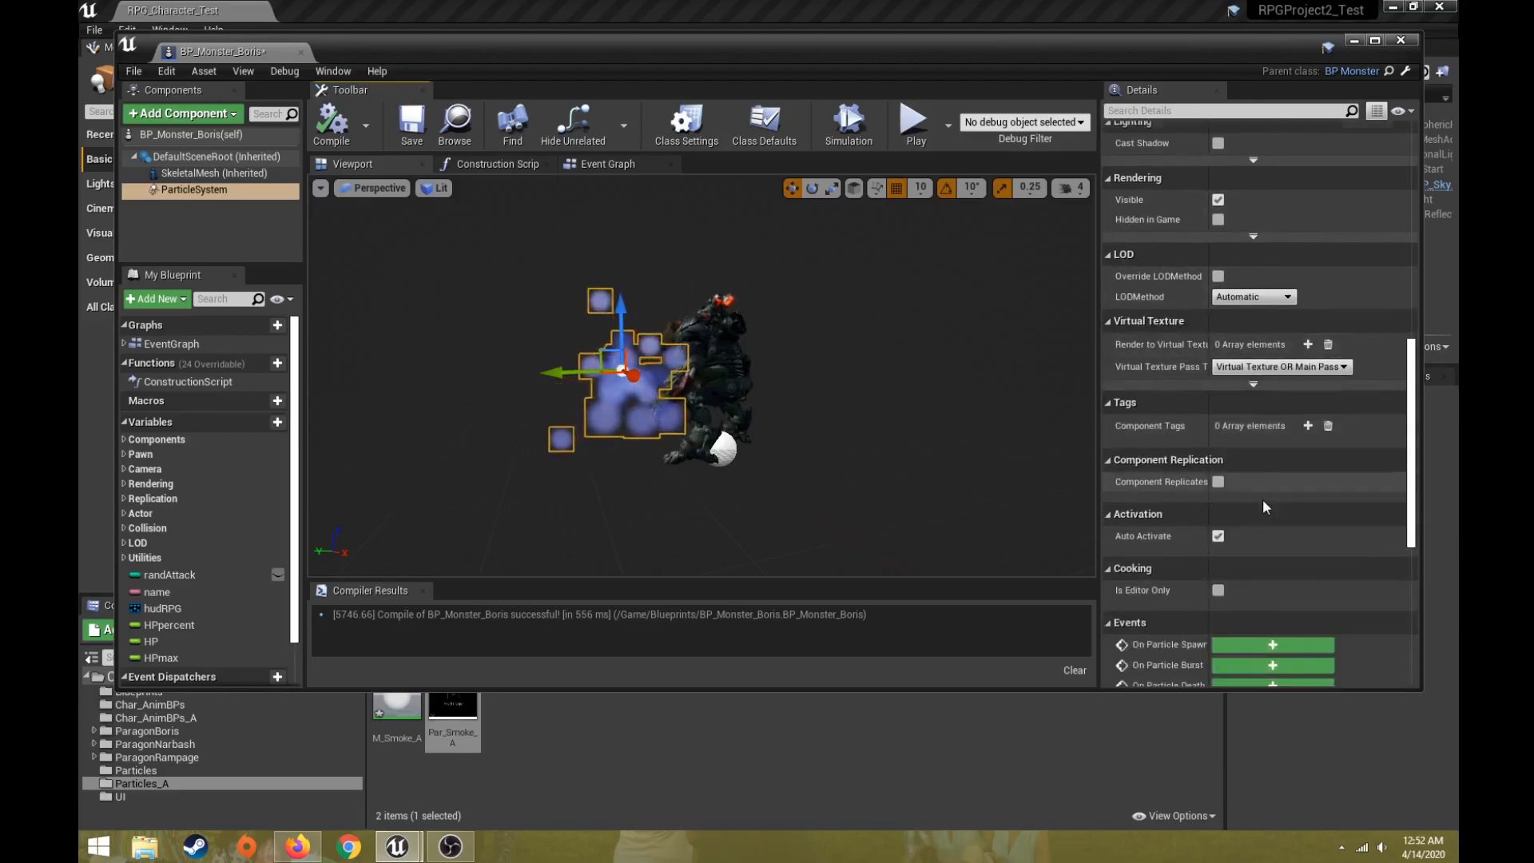
left_click(210, 190)
scroll(1251, 380, "up", 1)
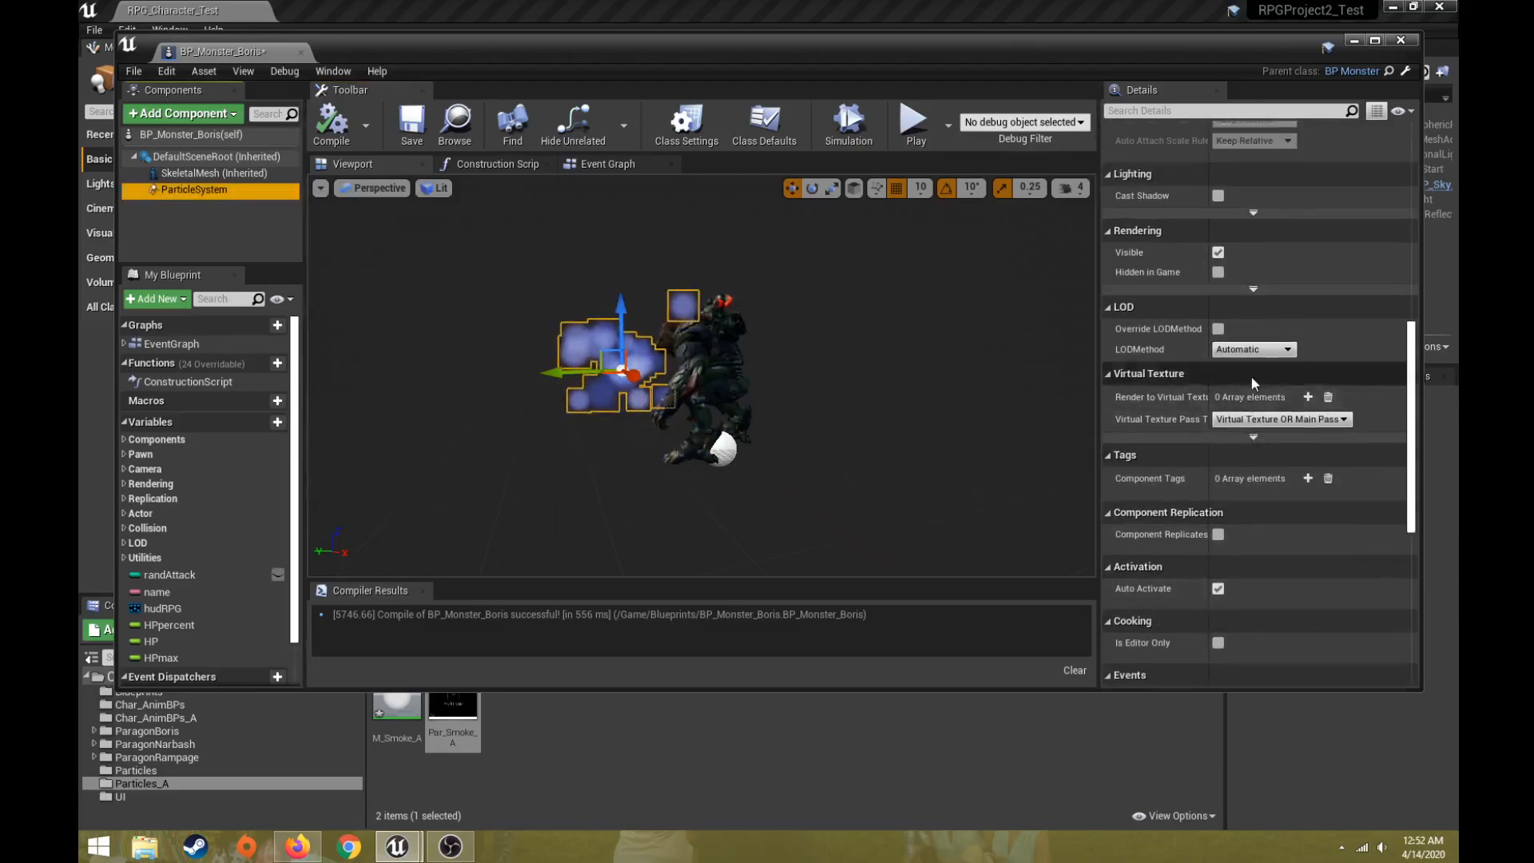
scroll(1250, 376, "down", 5)
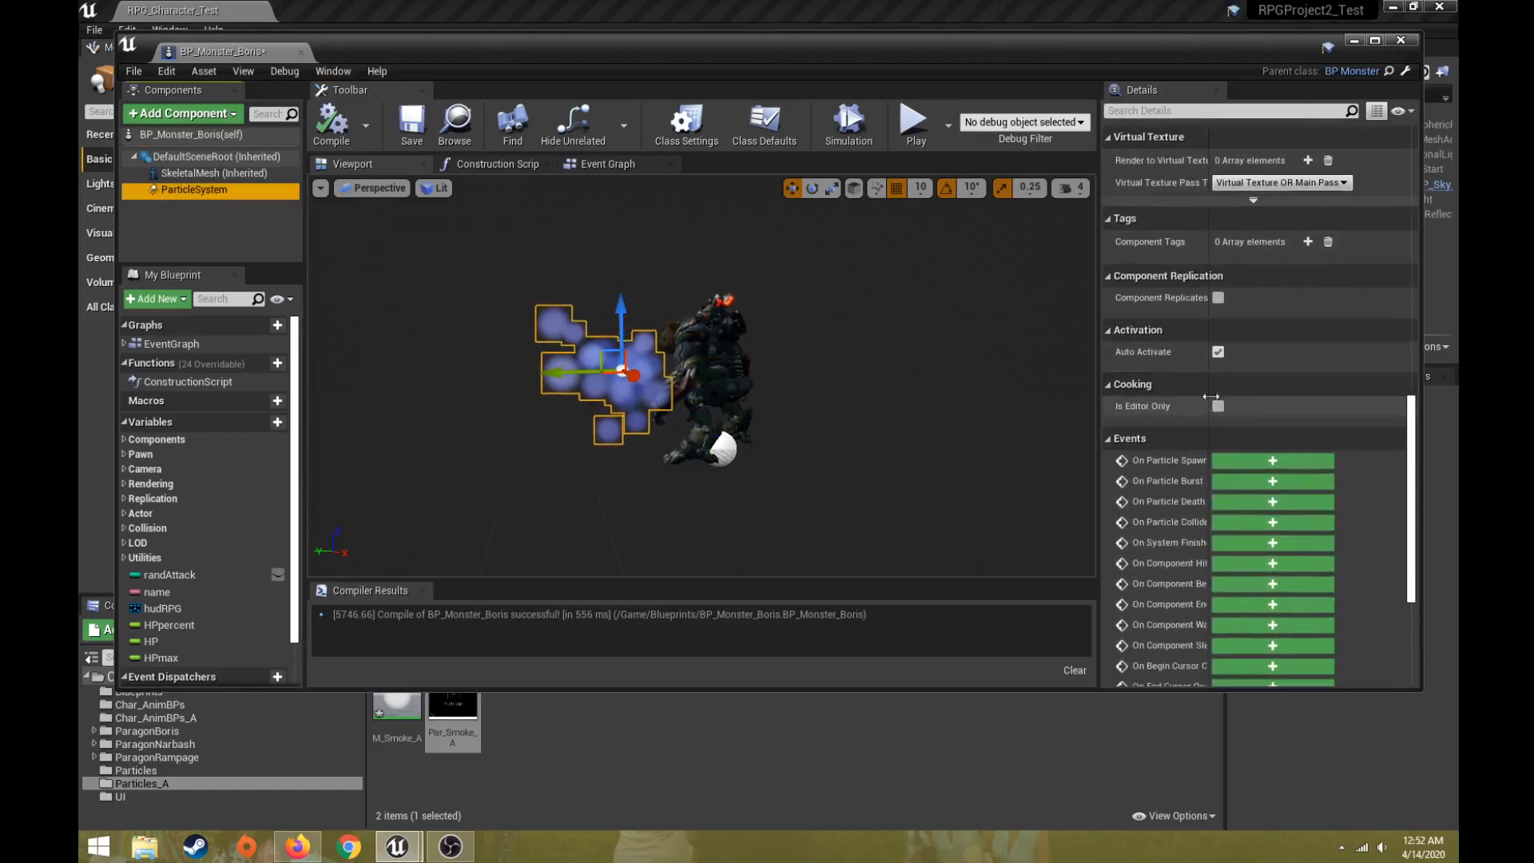
left_click(1218, 352)
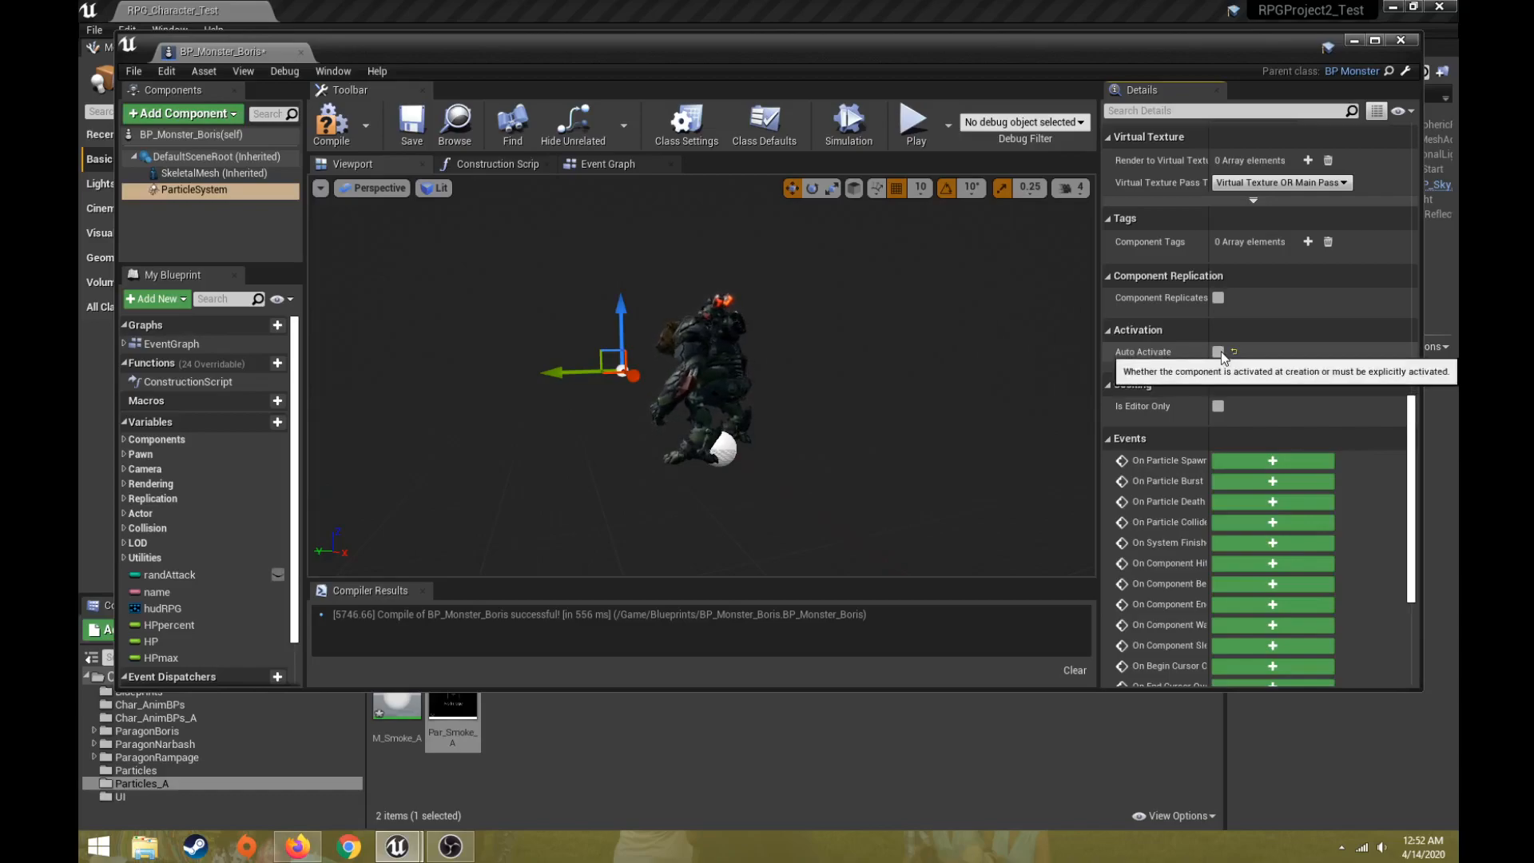
In the Event Graph, add an Activate node with Context Sensitive off, placing it between SET HP and Play Montage of Event Take Hit
left_click(608, 164)
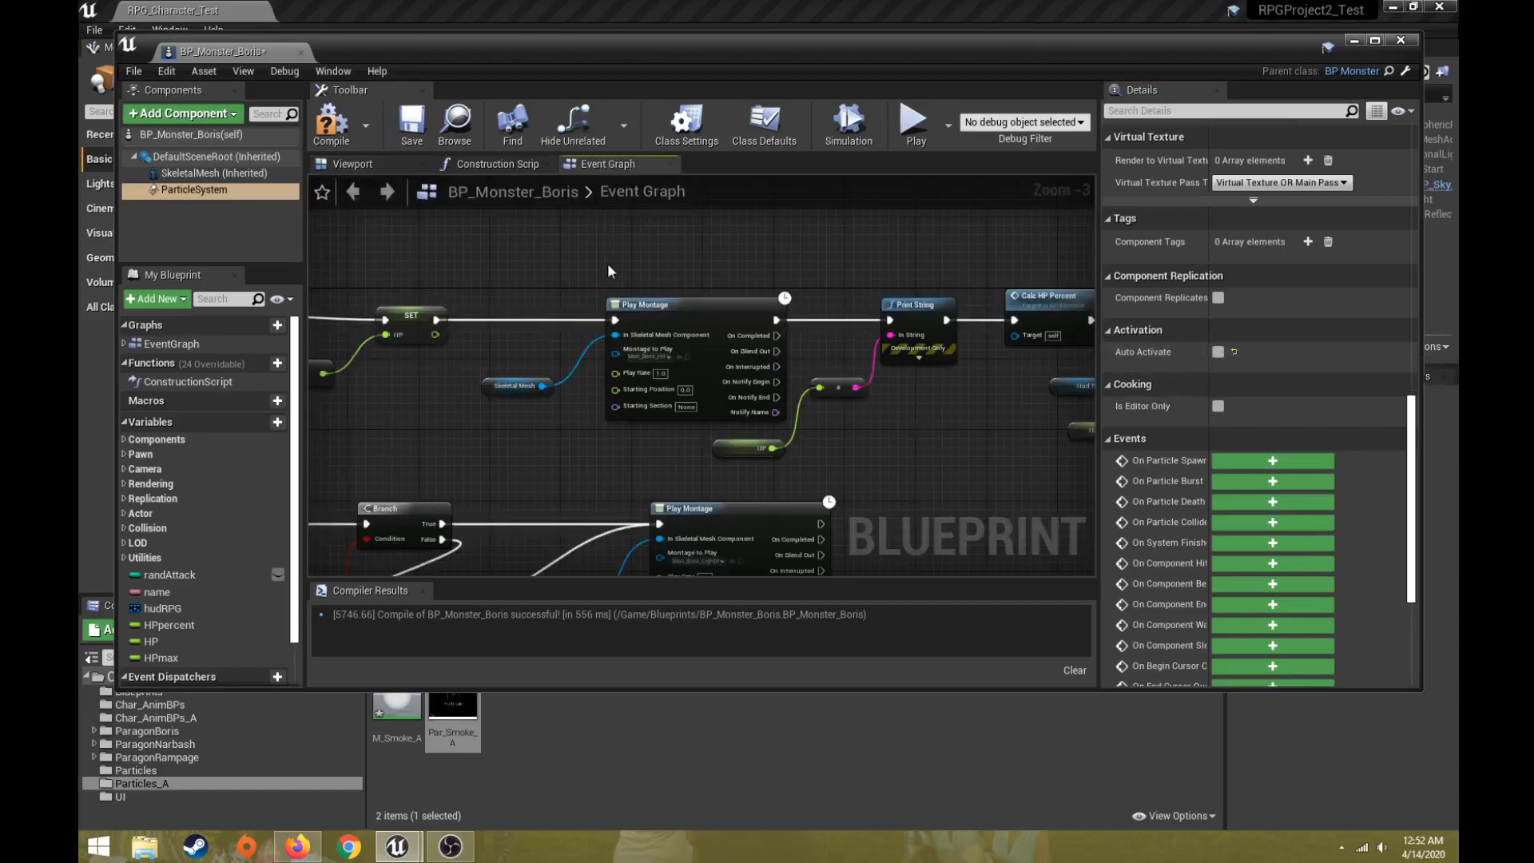
right_click_drag(493, 381, 691, 351)
left_click_drag(645, 304, 617, 306)
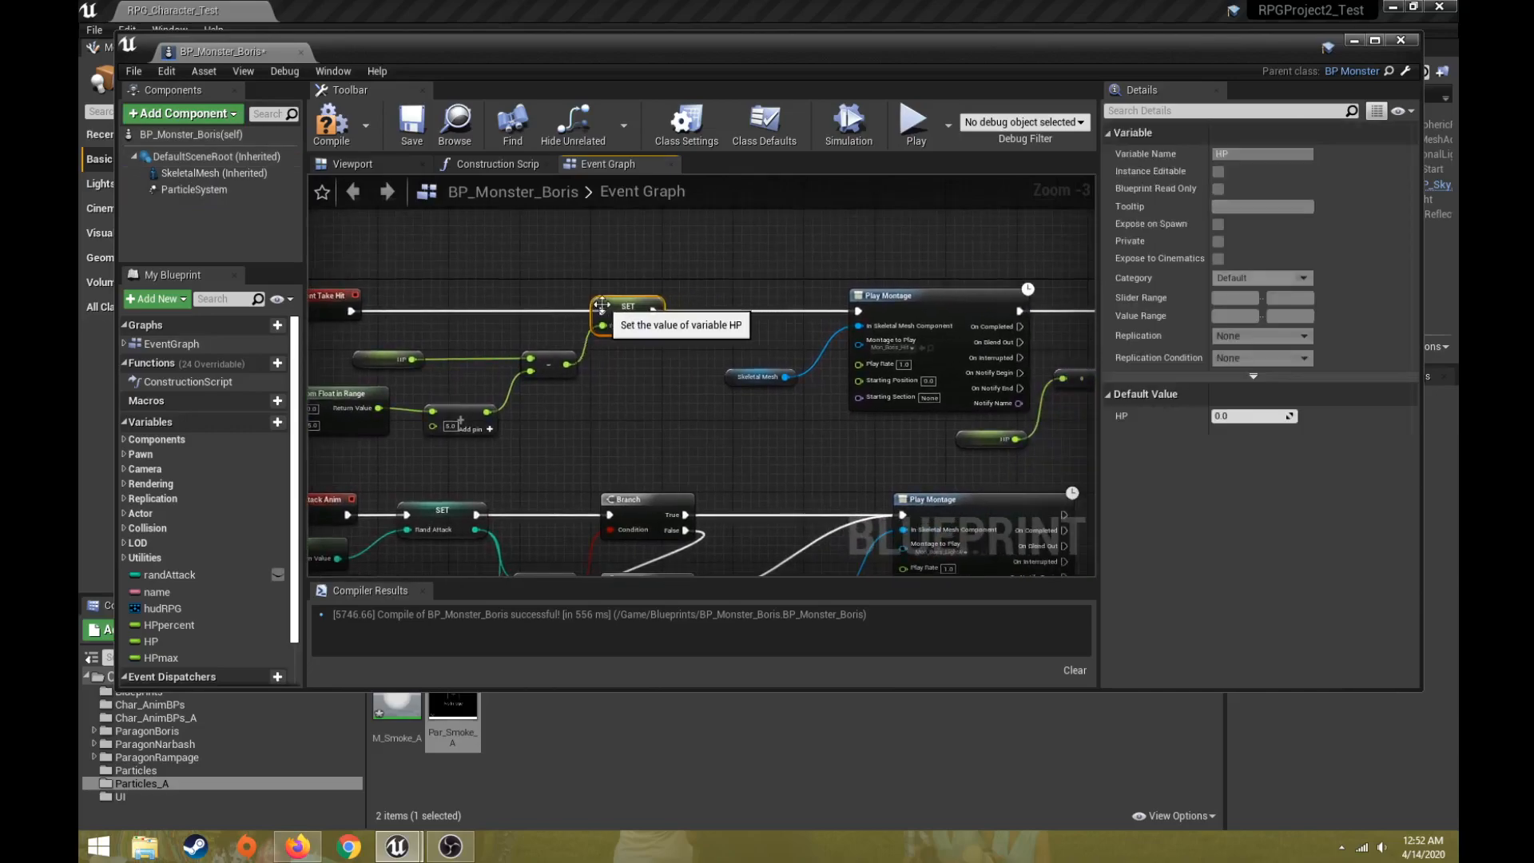
right_click_drag(474, 336, 509, 330)
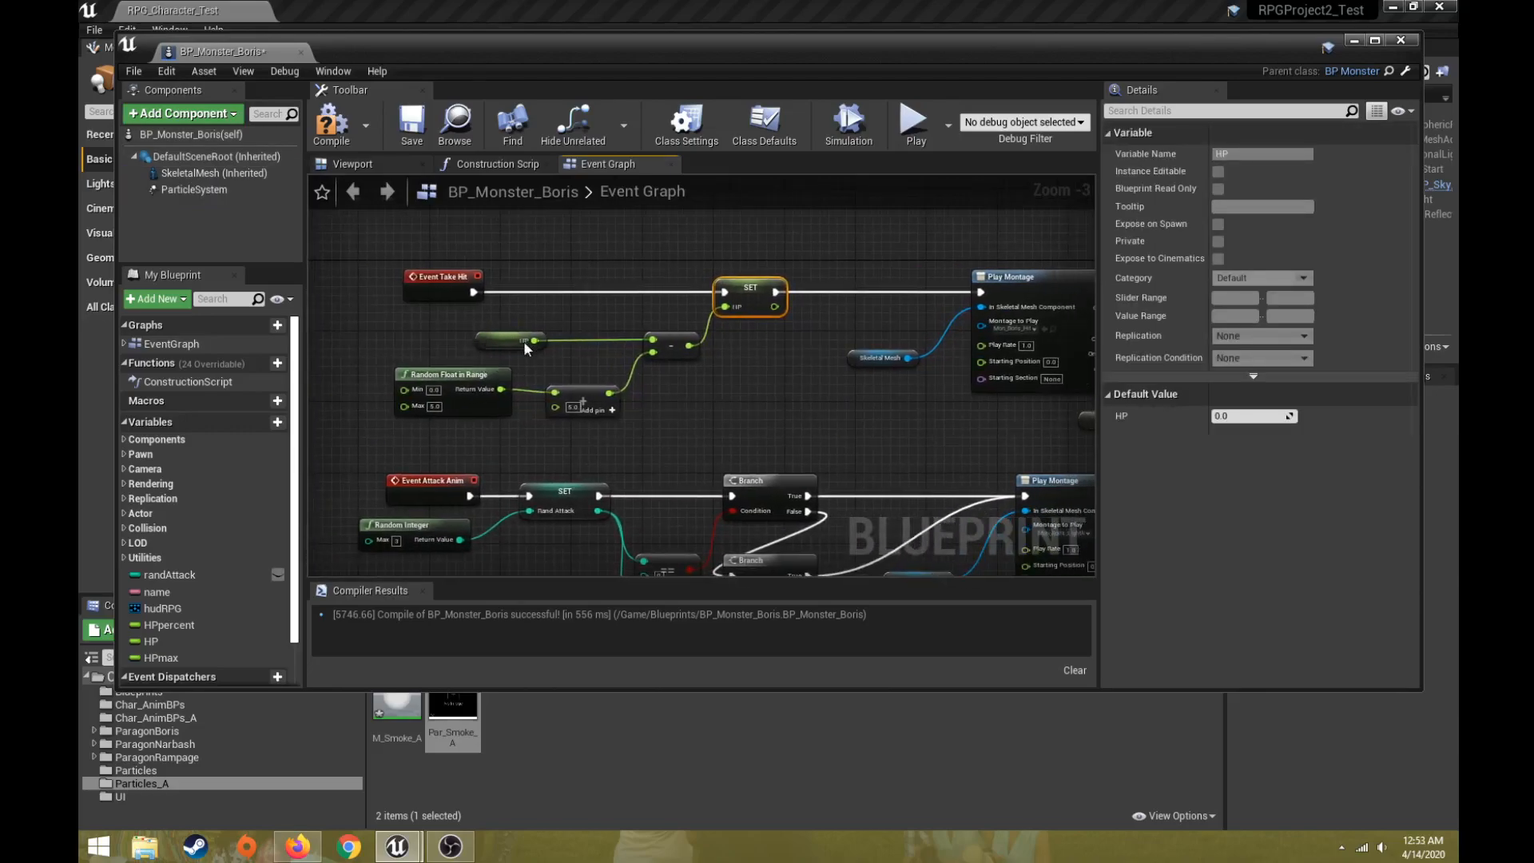
right_click_drag(729, 338, 683, 349)
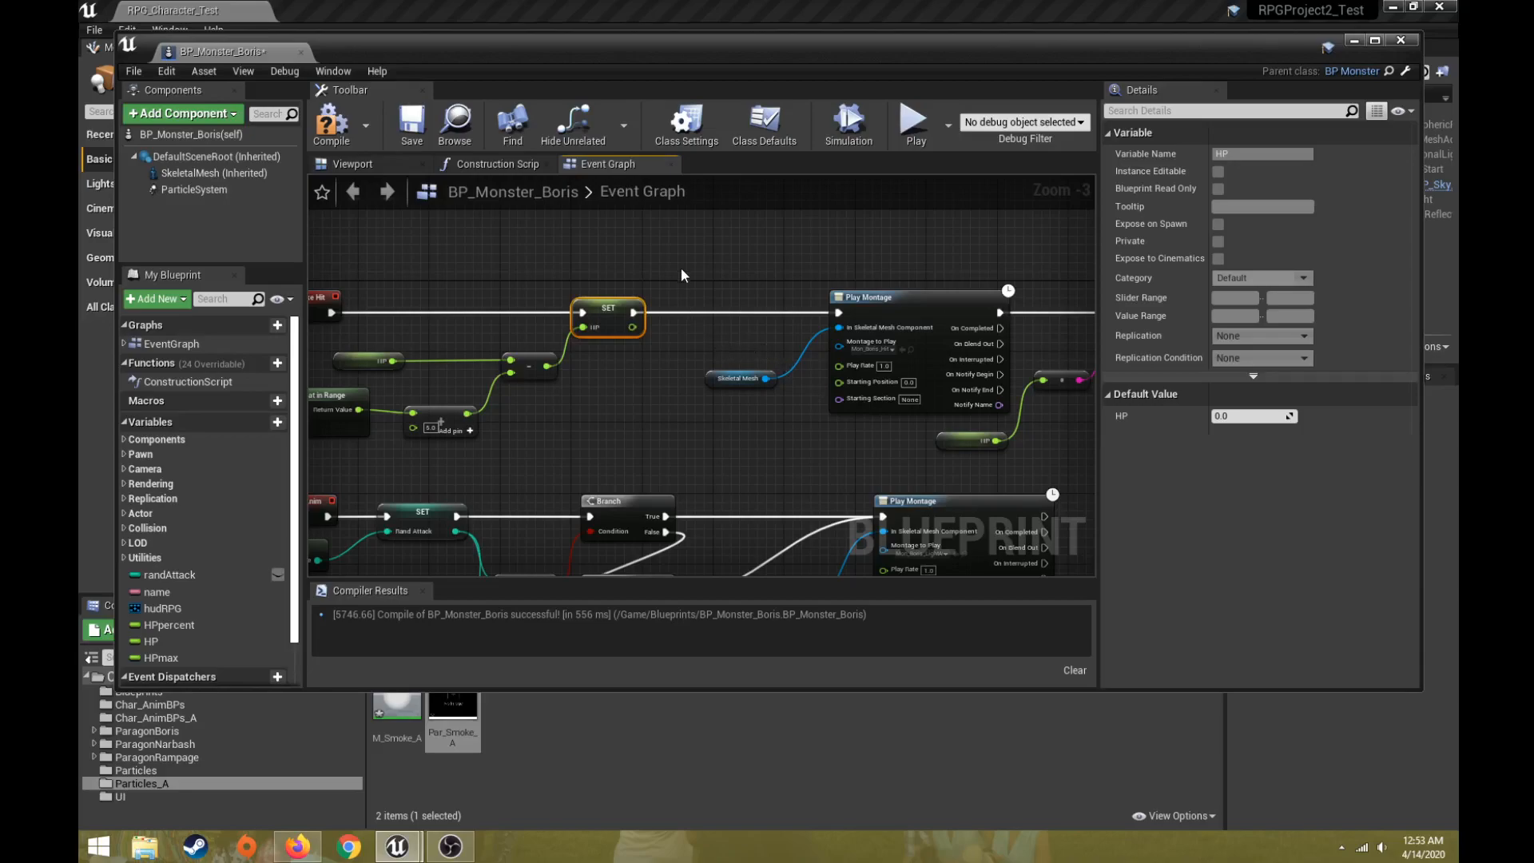
right_click(701, 276)
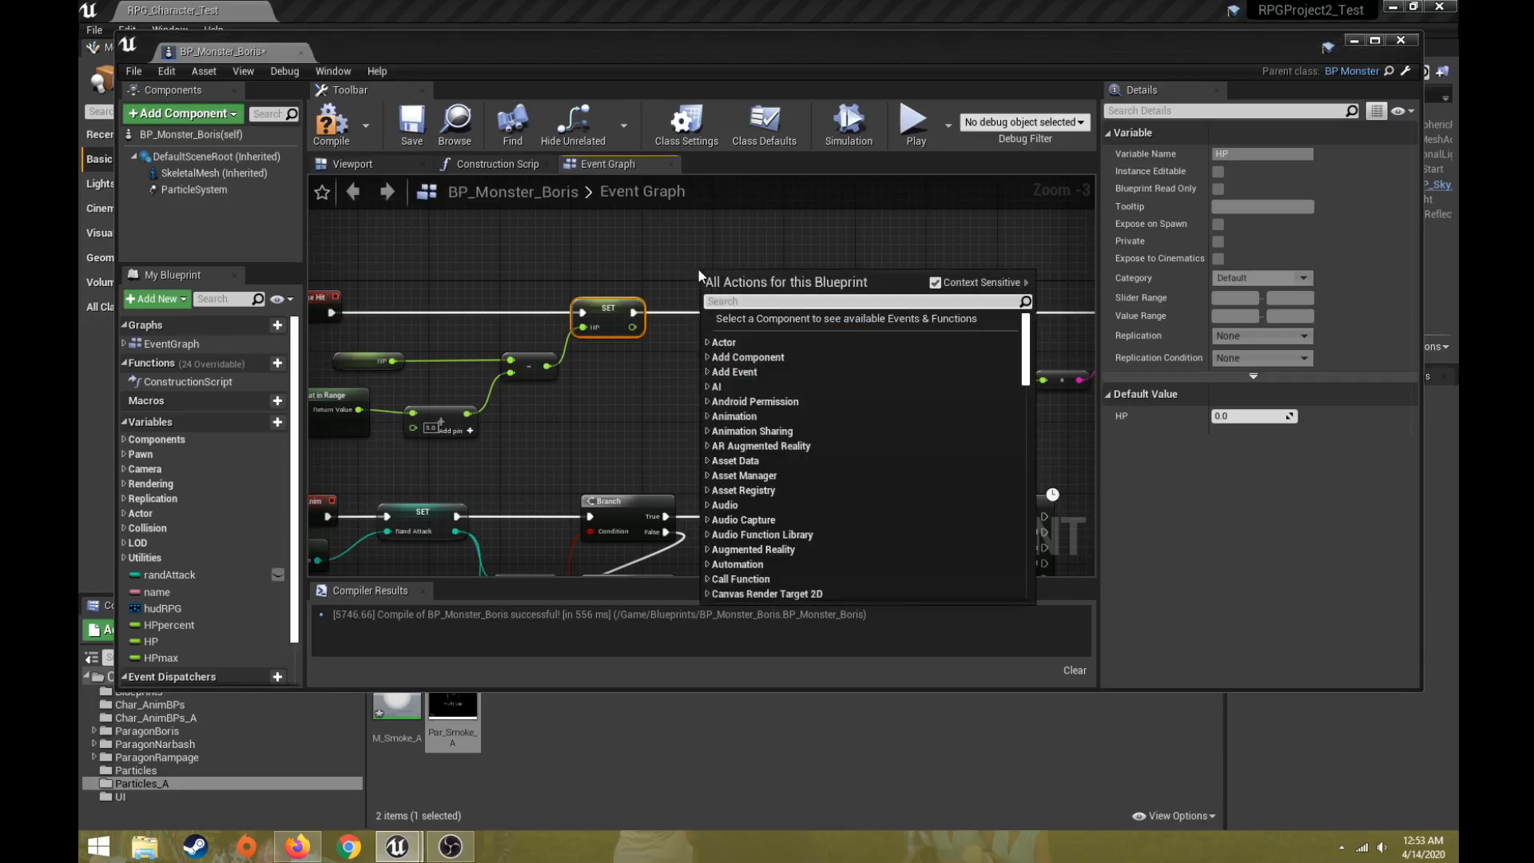
type("activate")
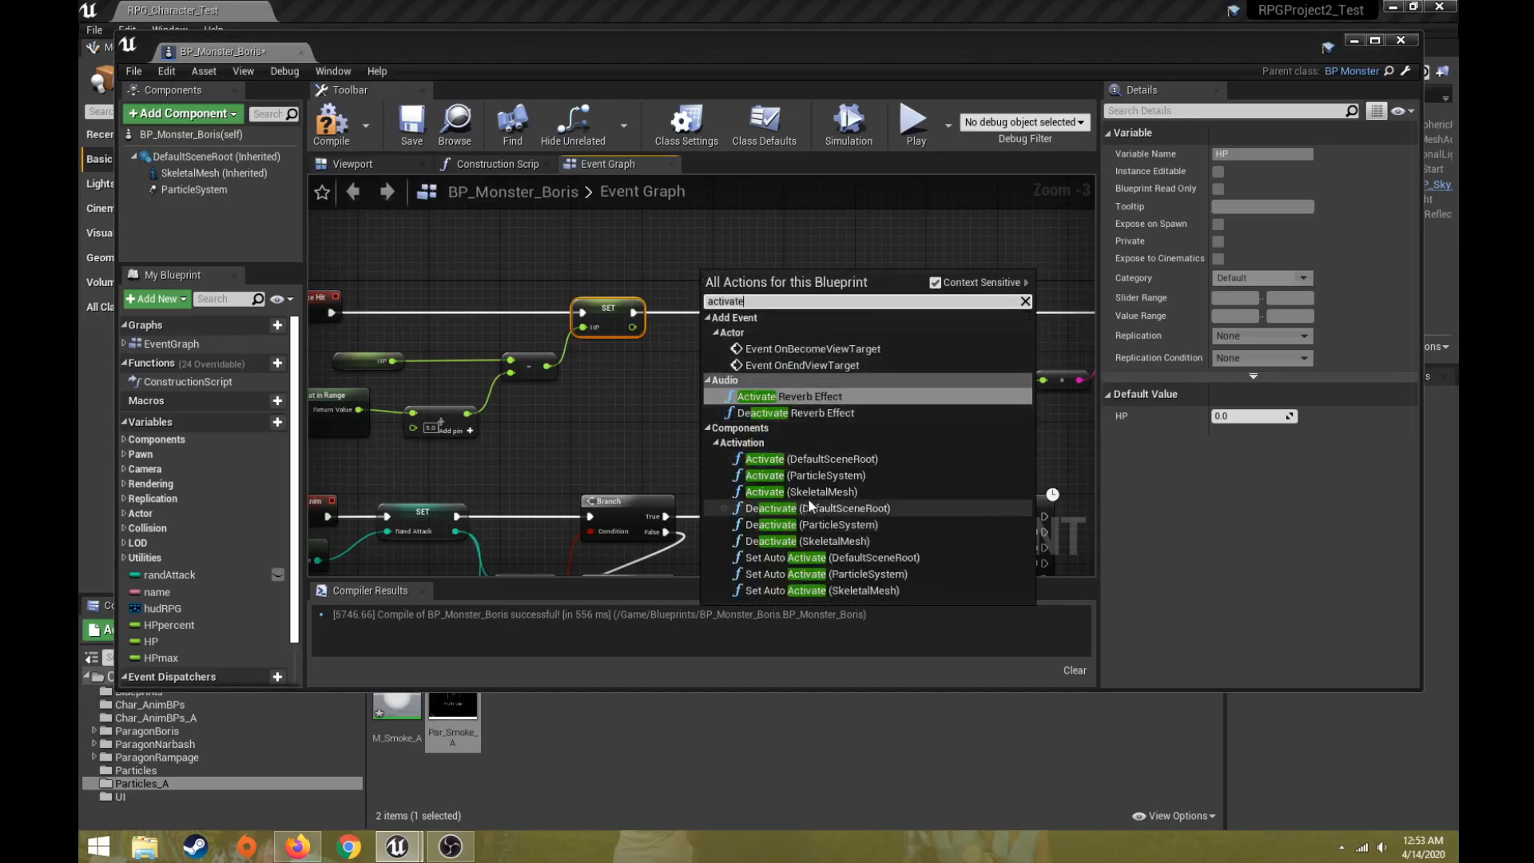
left_click(935, 283)
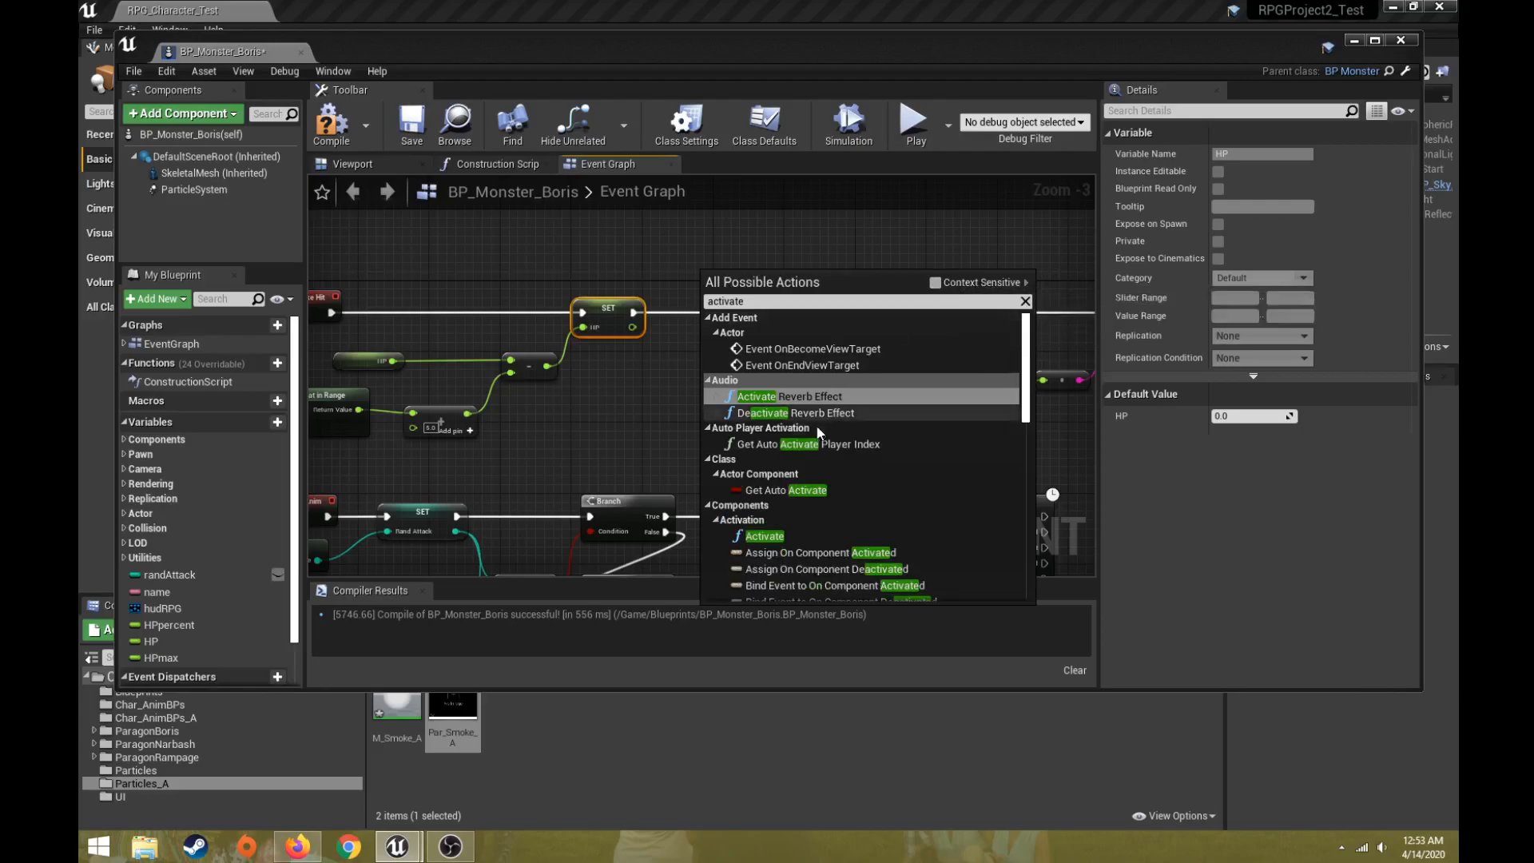
left_click(774, 541)
left_click_drag(737, 287, 727, 300)
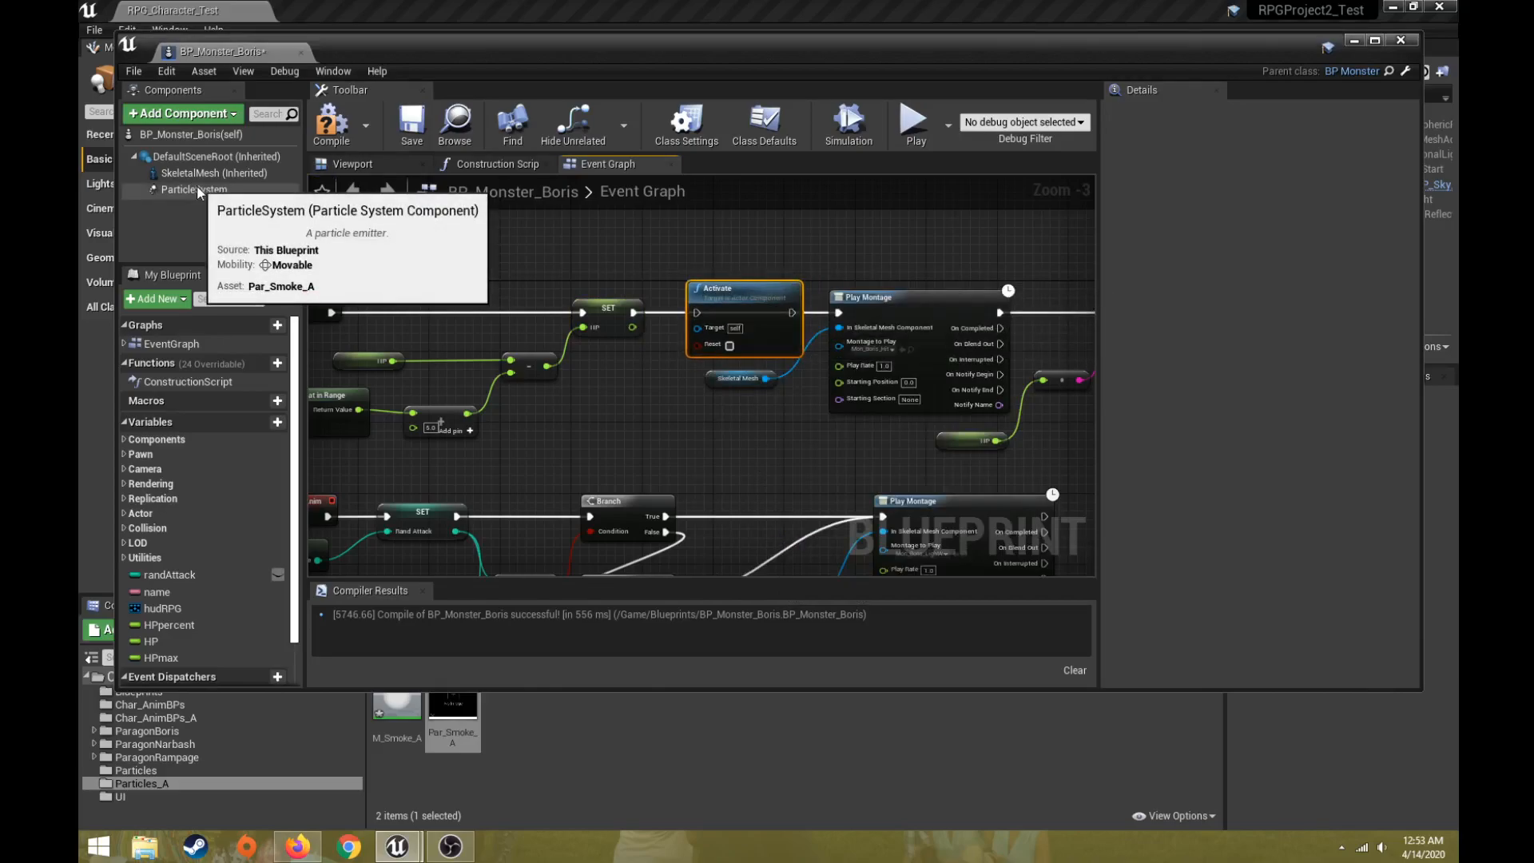
Place a ParticleSystem reference in the graph and connect it as the Activate node's Target
mouse_move(196, 189)
left_mouse_down()
mouse_move(494, 354)
mouse_move(193, 205)
left_mouse_up()
left_click_drag(270, 248, 646, 380)
scroll(646, 380, "up", 1)
scroll(654, 372, "up", 2)
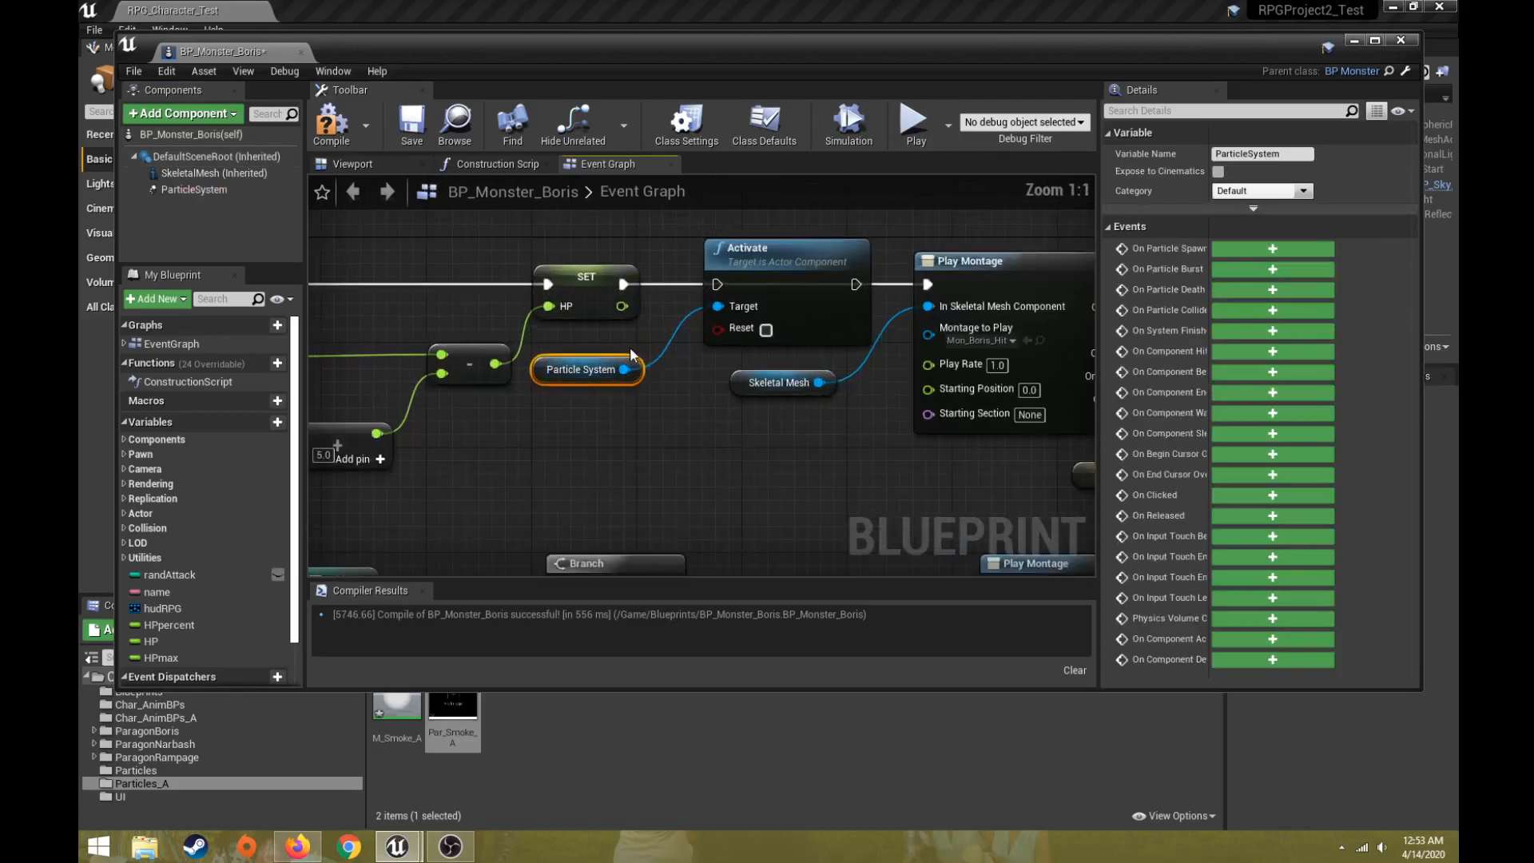
Wire the execution flow from SET HP through Activate to the hit Play Montage, and compile the blueprint
left_click_drag(623, 284, 721, 284)
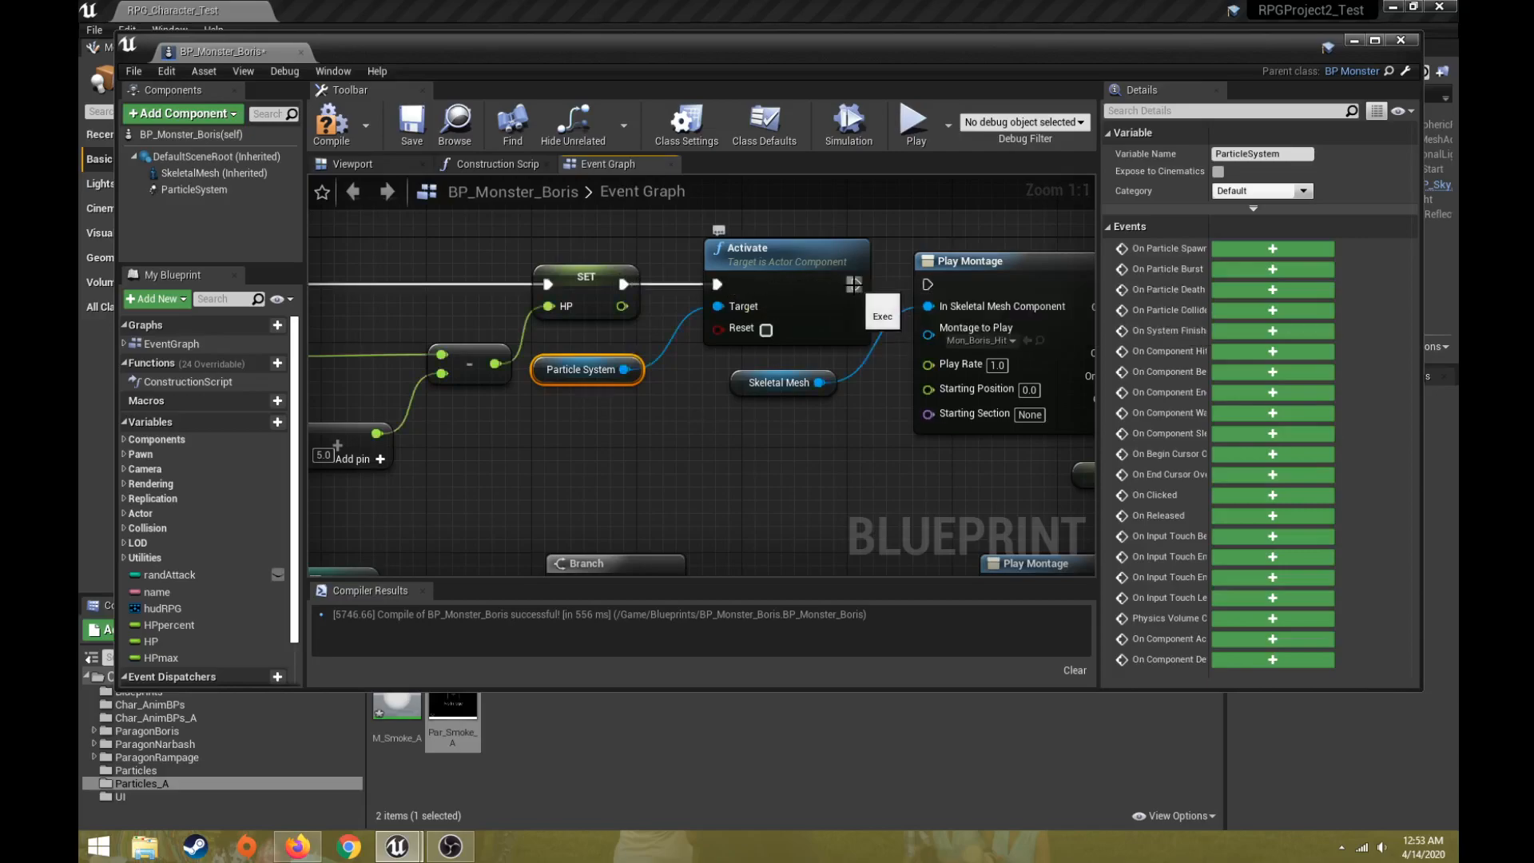
left_click_drag(855, 284, 929, 284)
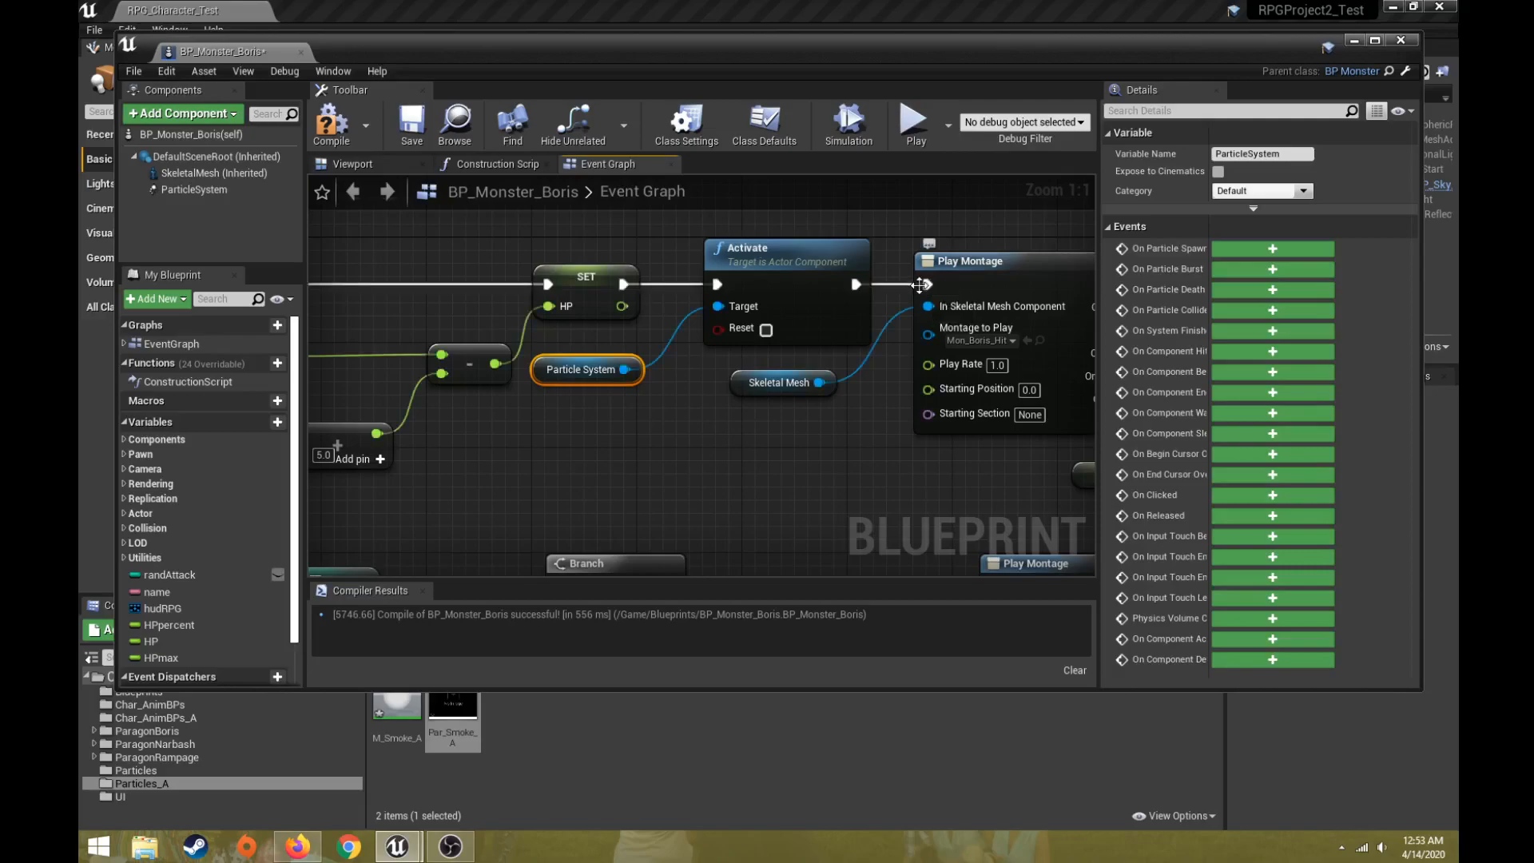
scroll(820, 383, "down", 2)
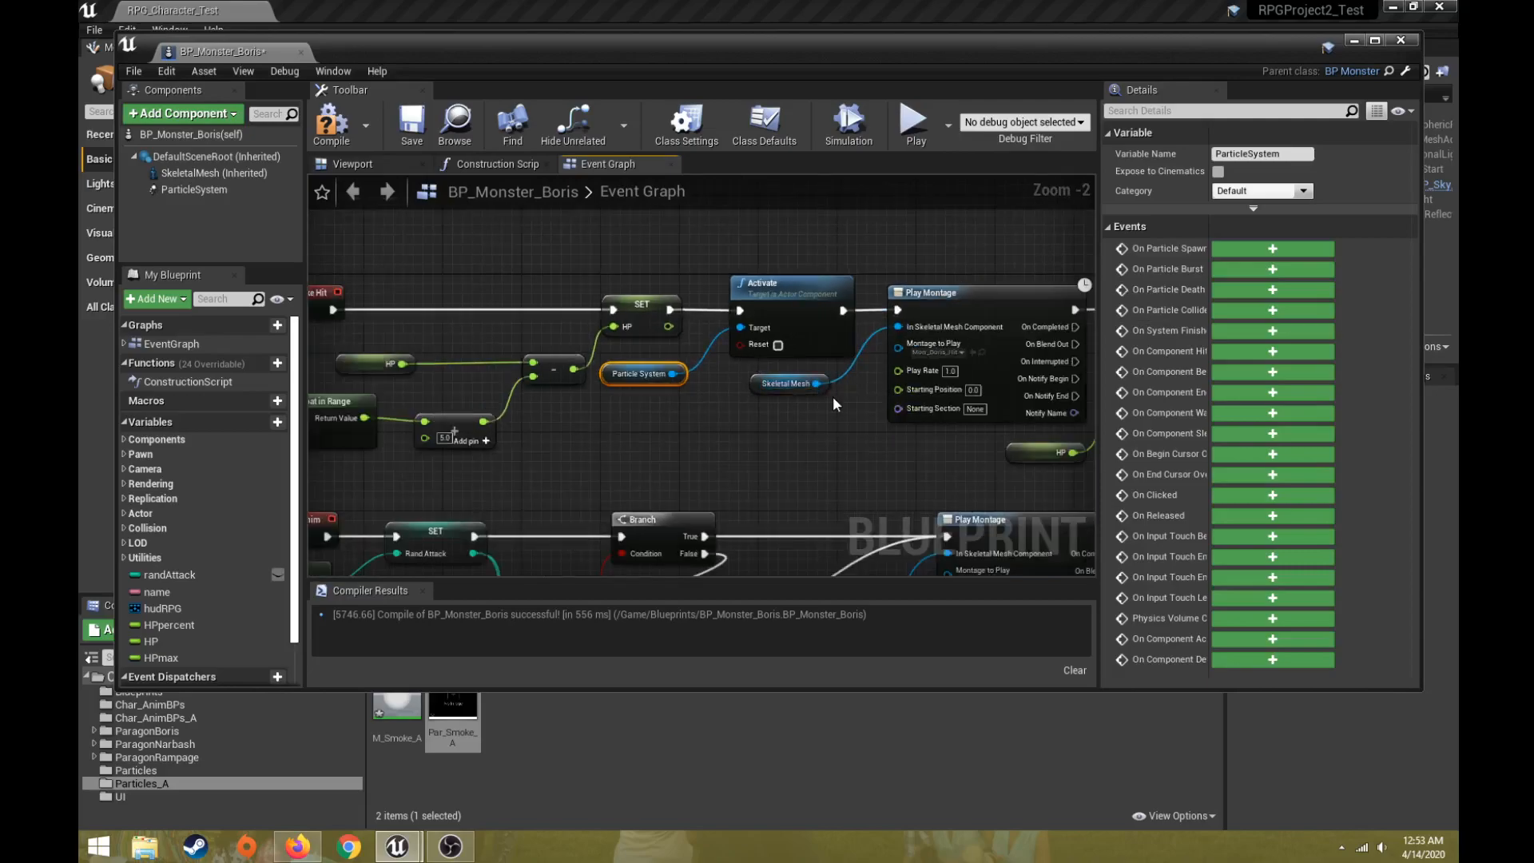
scroll(839, 399, "down", 2)
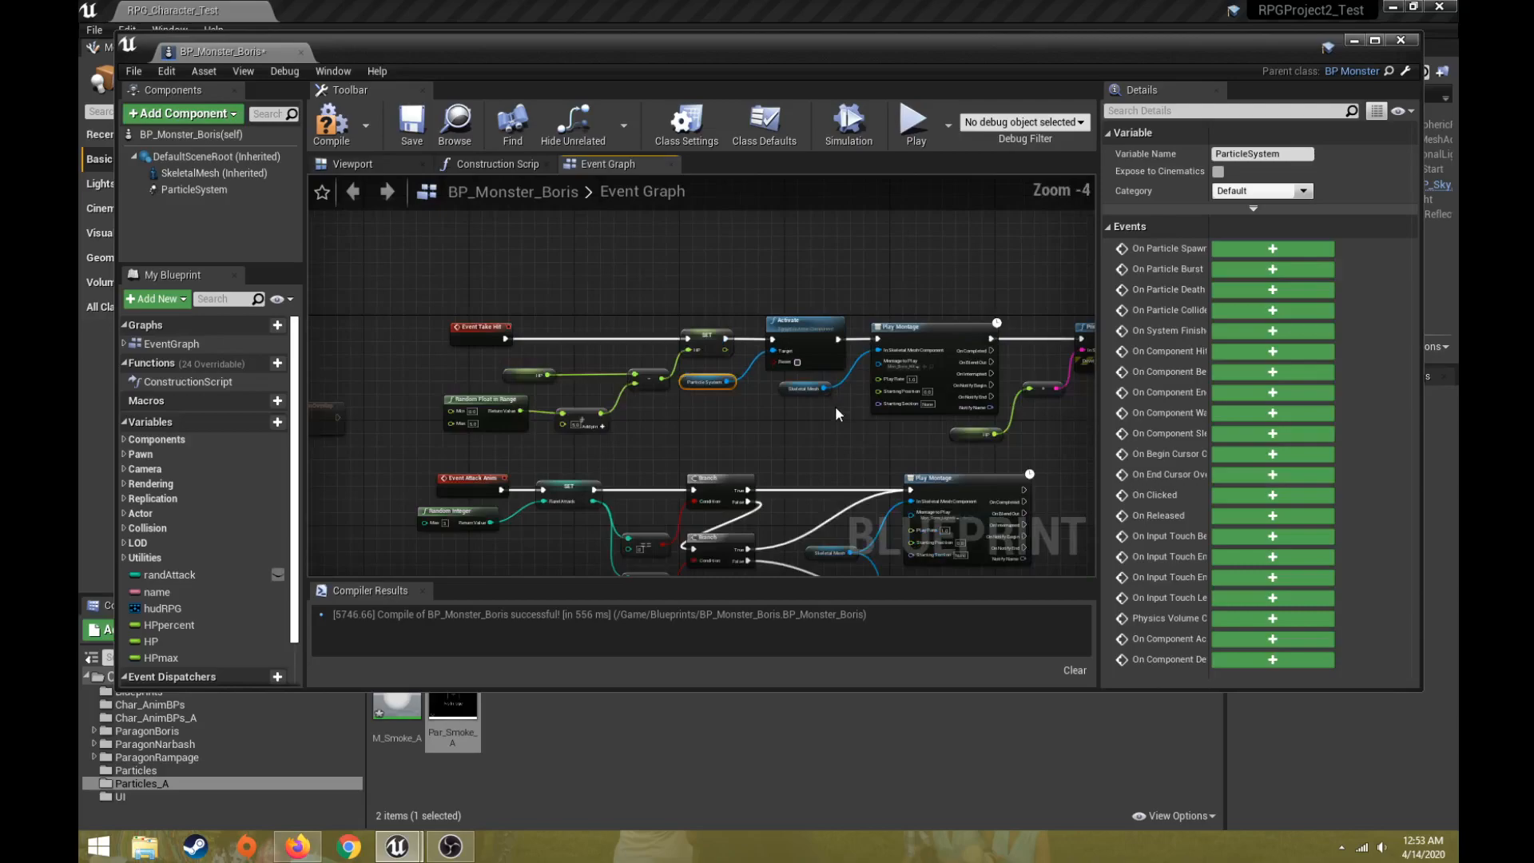
left_click(331, 124)
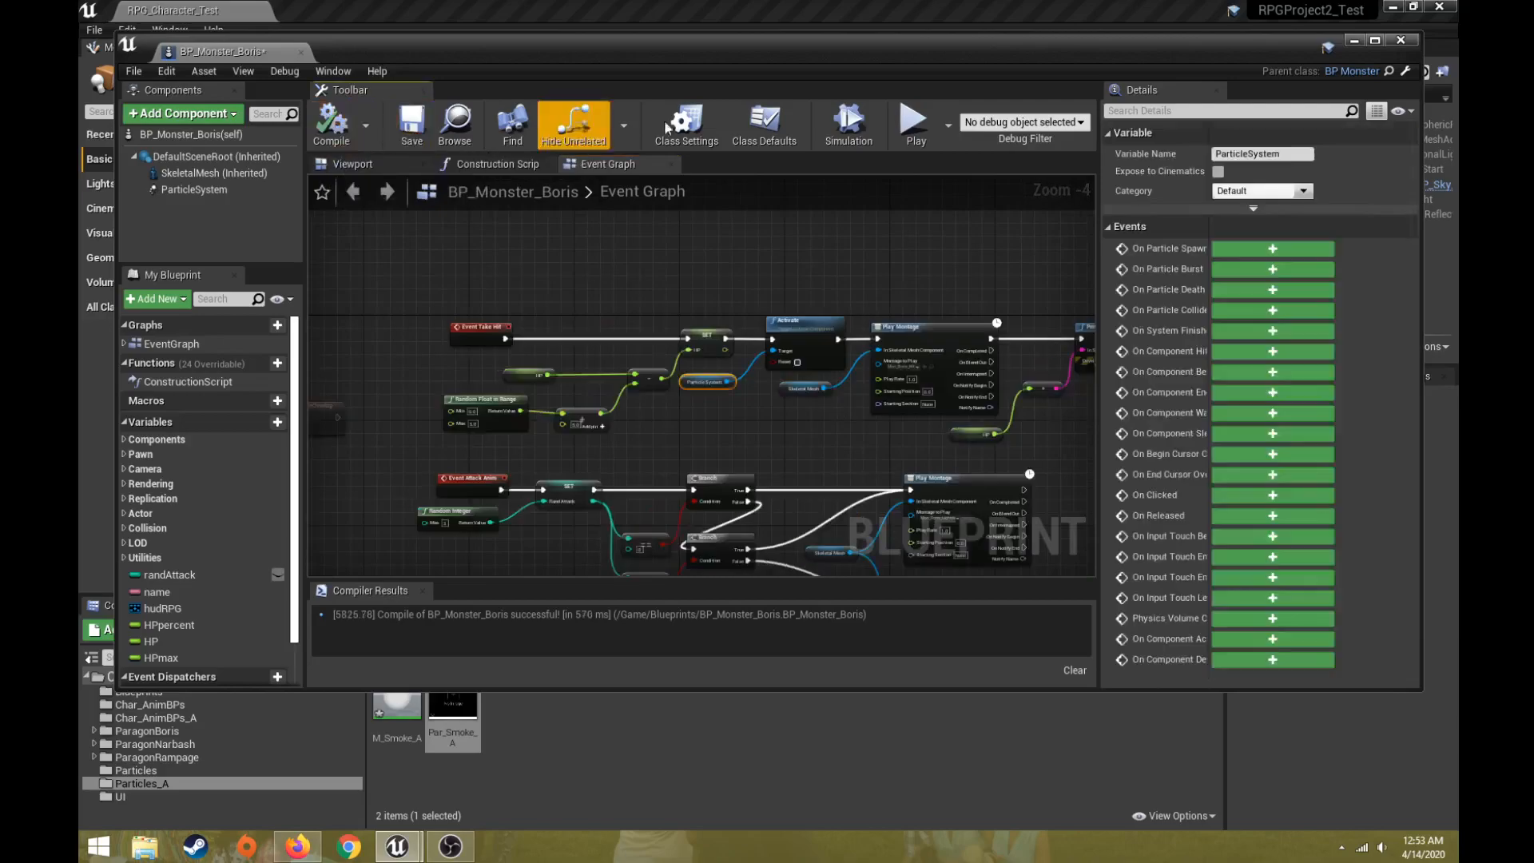
Play the level from the main editor, attack the monster to check its hit smoke, and stop the session
left_click(1353, 42)
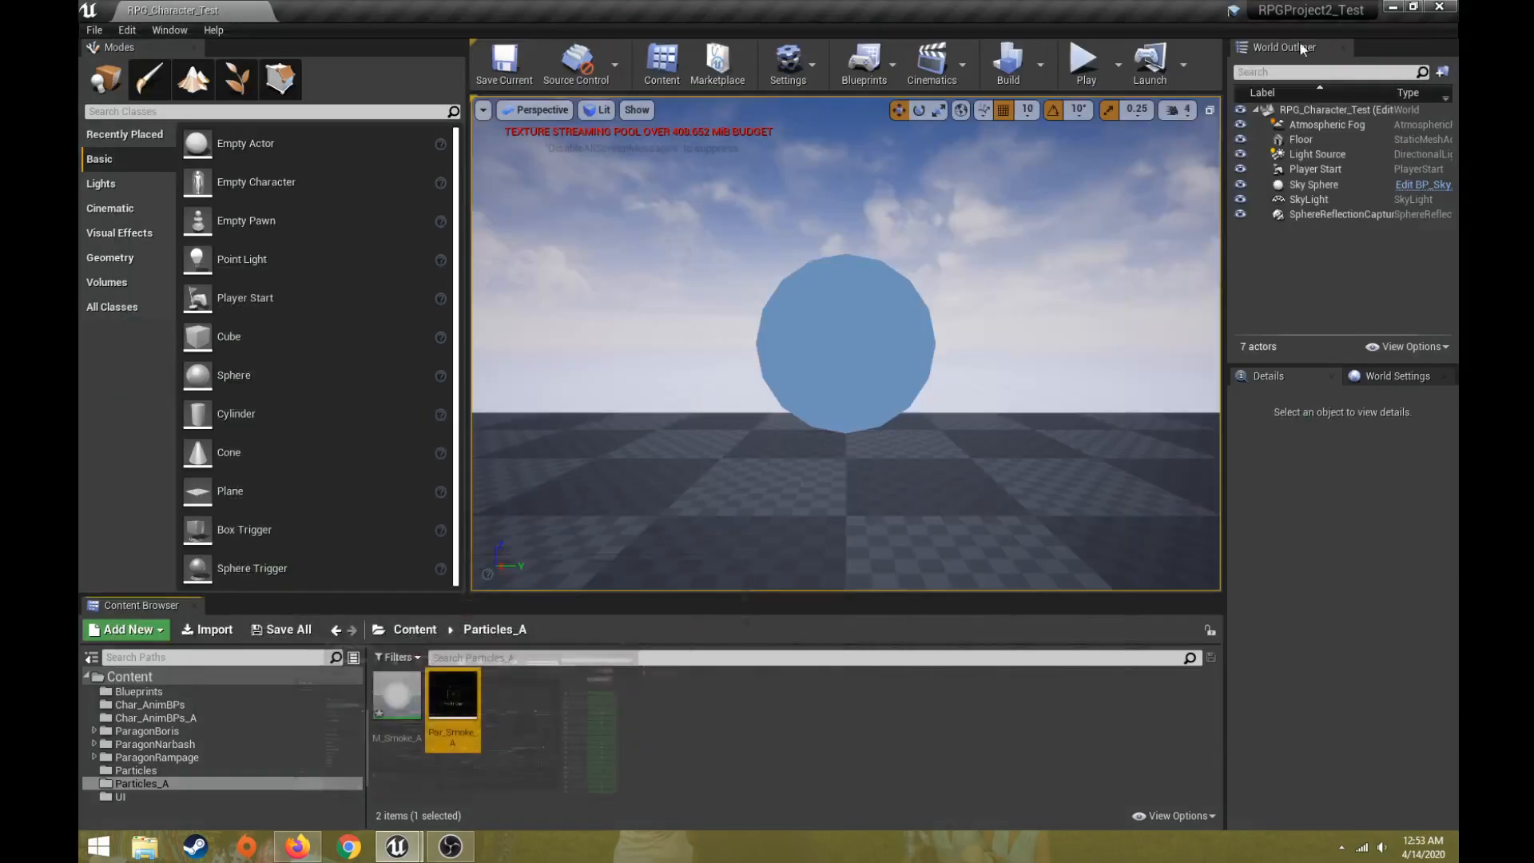
left_click(1088, 64)
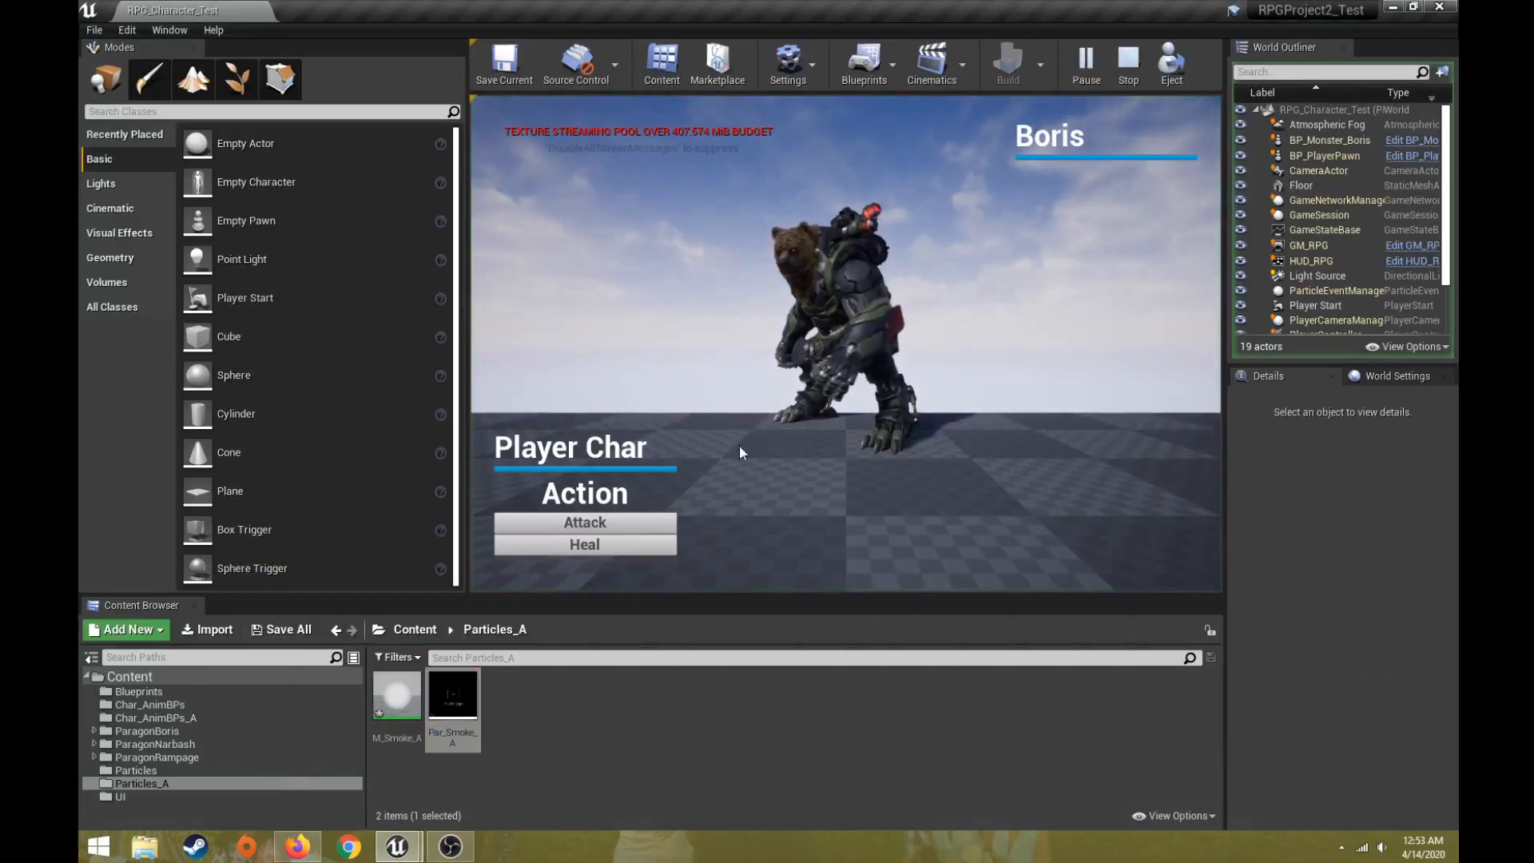
left_click(588, 526)
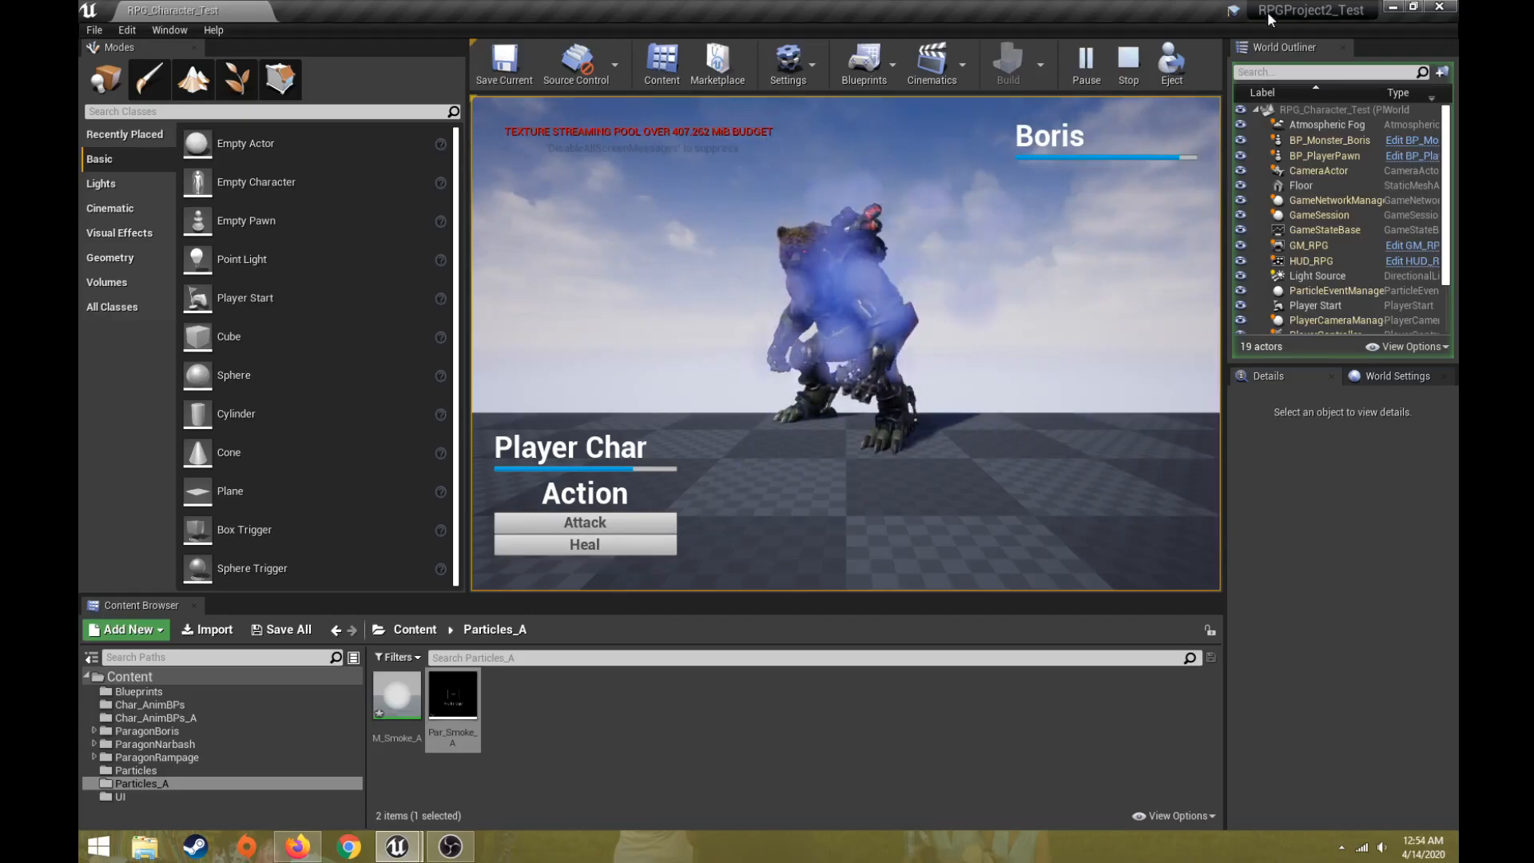
left_click(1129, 61)
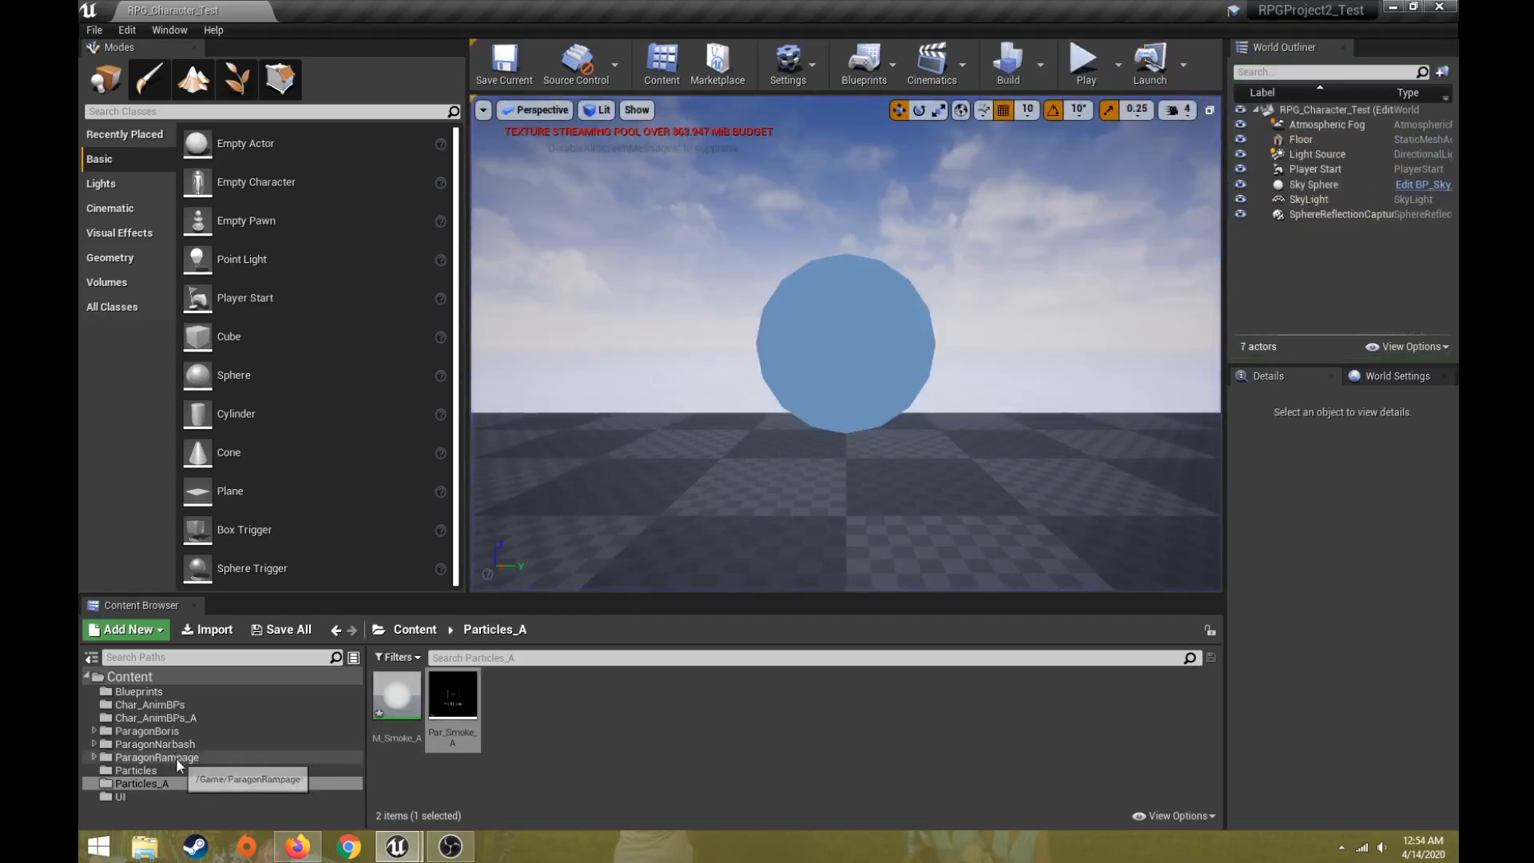
Return to BP_Monster_Boris and add a Delay node with a Duration of 0.5 after Set Monster Health
mouse_move(400, 846)
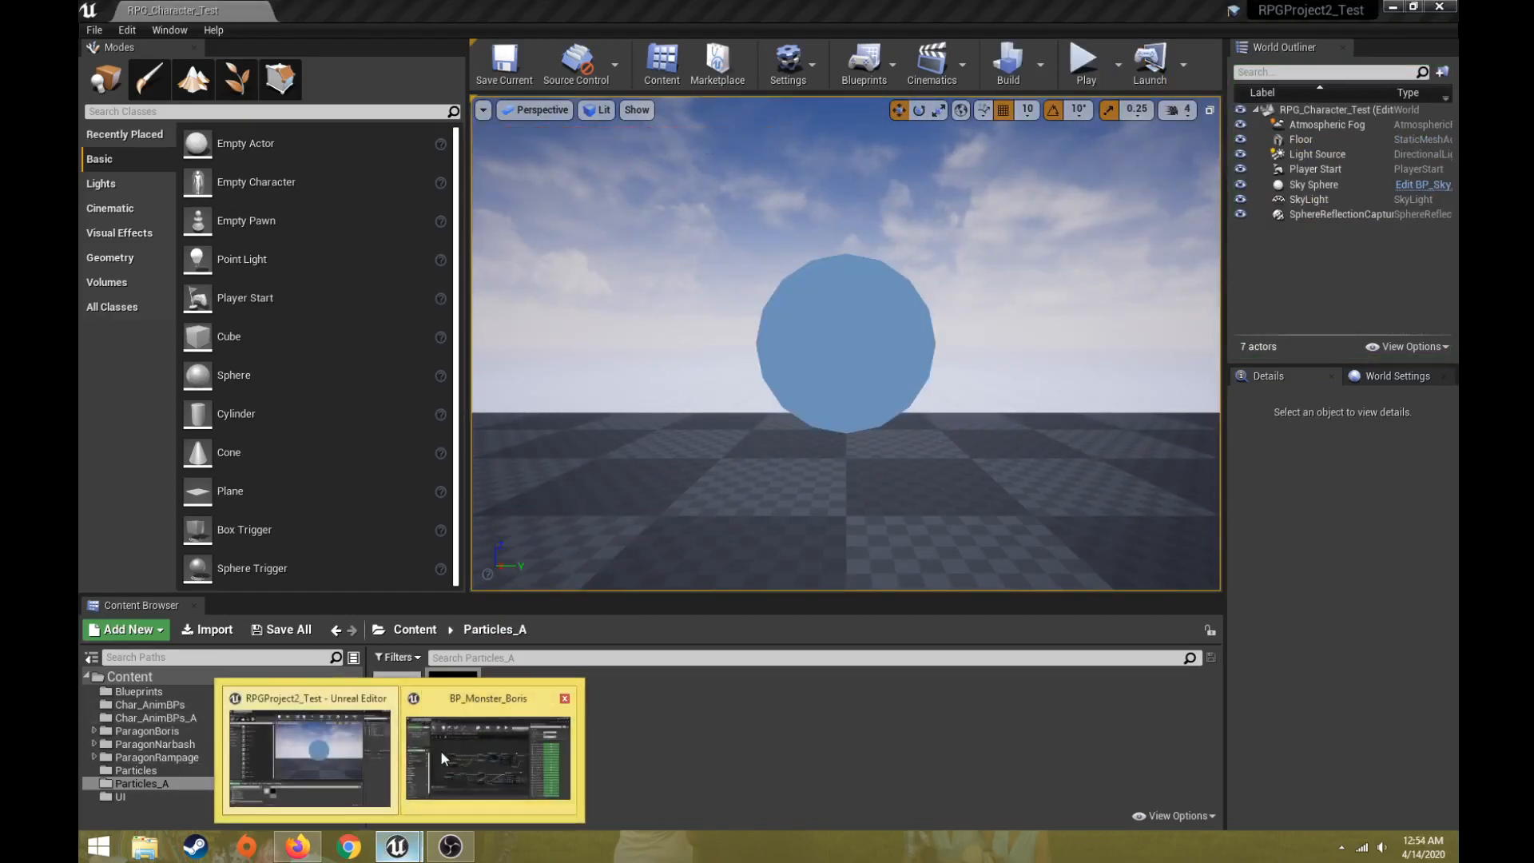
left_click(446, 757)
right_click_drag(872, 451, 460, 408)
right_click_drag(844, 393, 716, 444)
scroll(716, 444, "up", 1)
scroll(716, 450, "up", 2)
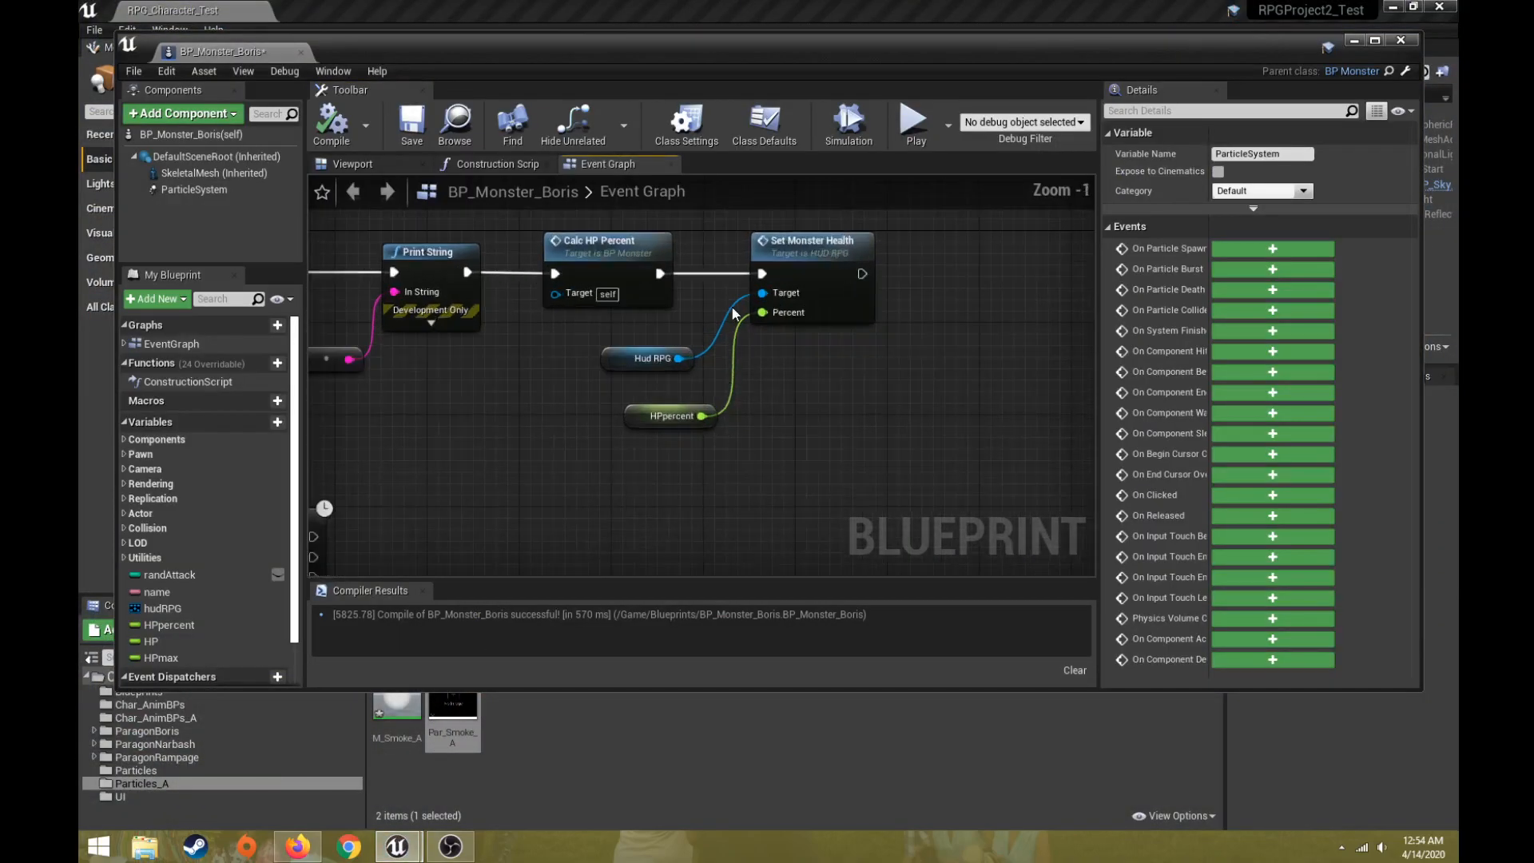
right_click_drag(414, 338, 495, 365)
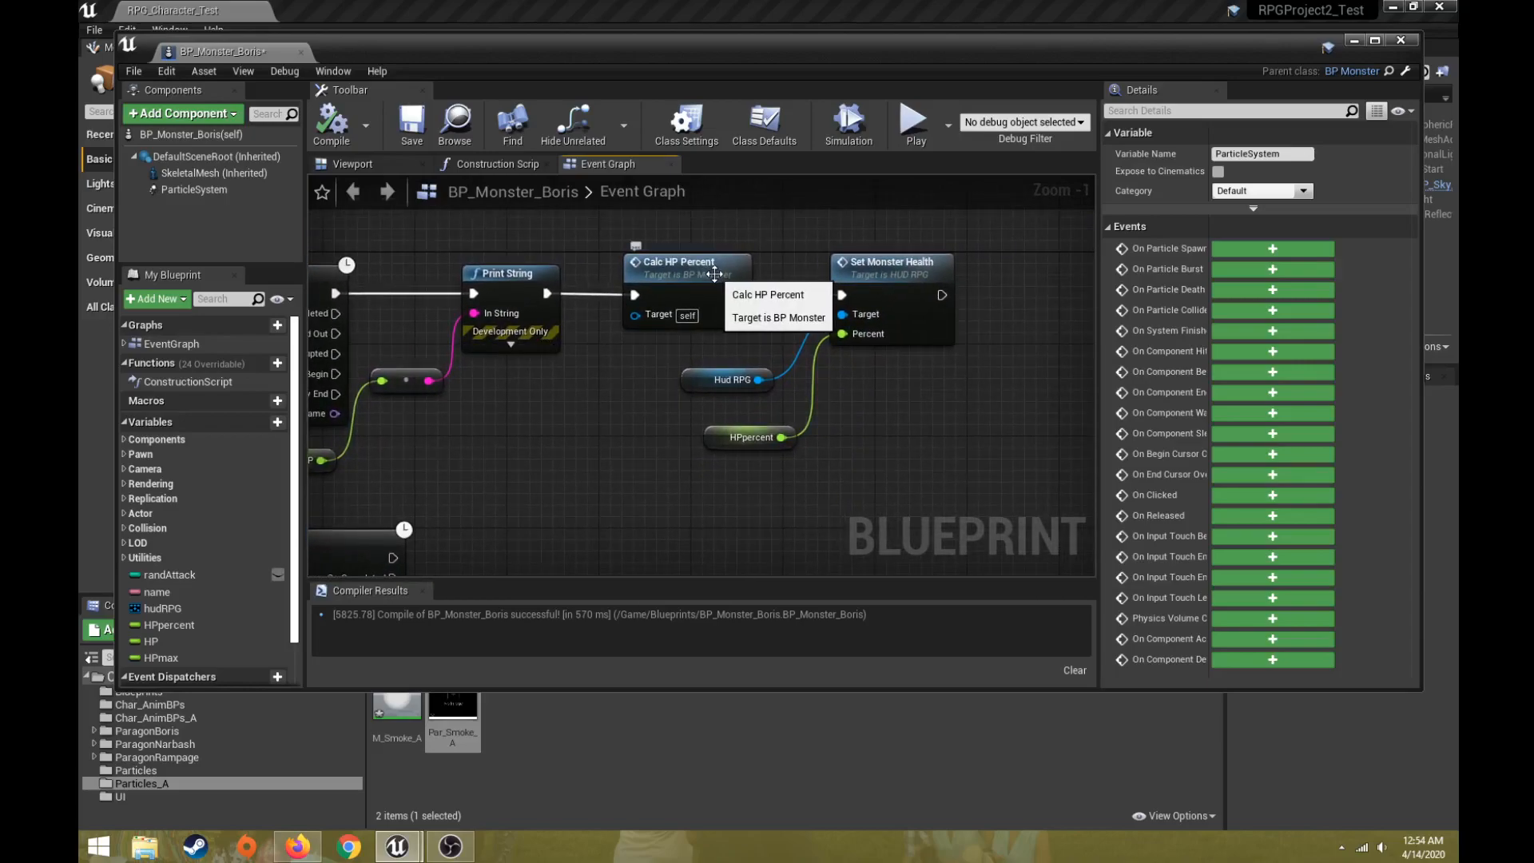
left_click_drag(740, 295, 841, 295)
mouse_move(937, 230)
right_mouse_down()
mouse_move(880, 256)
mouse_move(754, 270)
right_mouse_up()
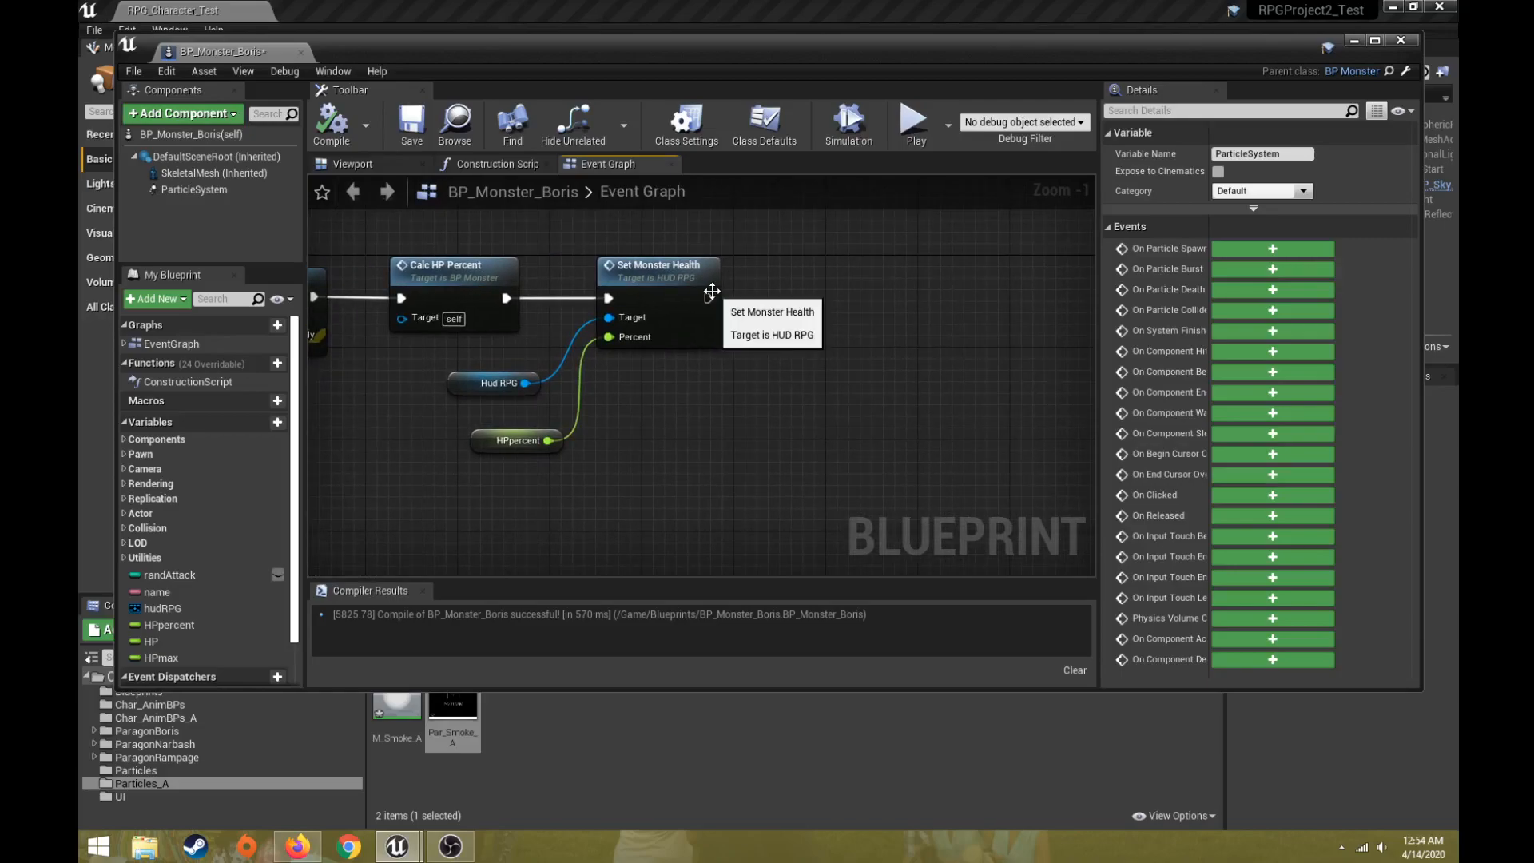
mouse_move(707, 297)
left_mouse_down()
mouse_move(872, 302)
mouse_move(837, 299)
mouse_move(853, 292)
left_mouse_up()
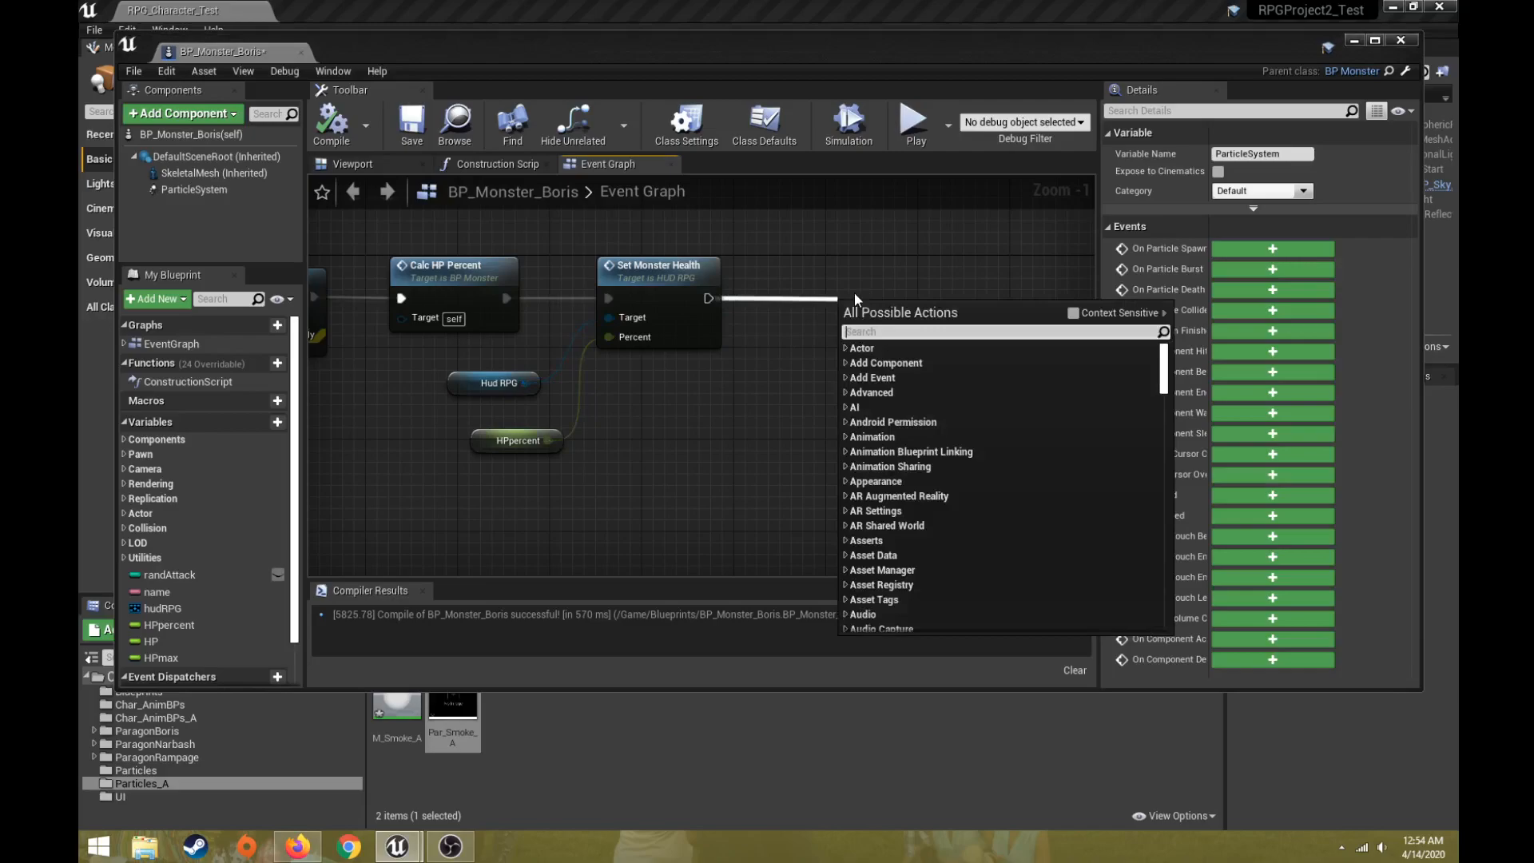
type("delay")
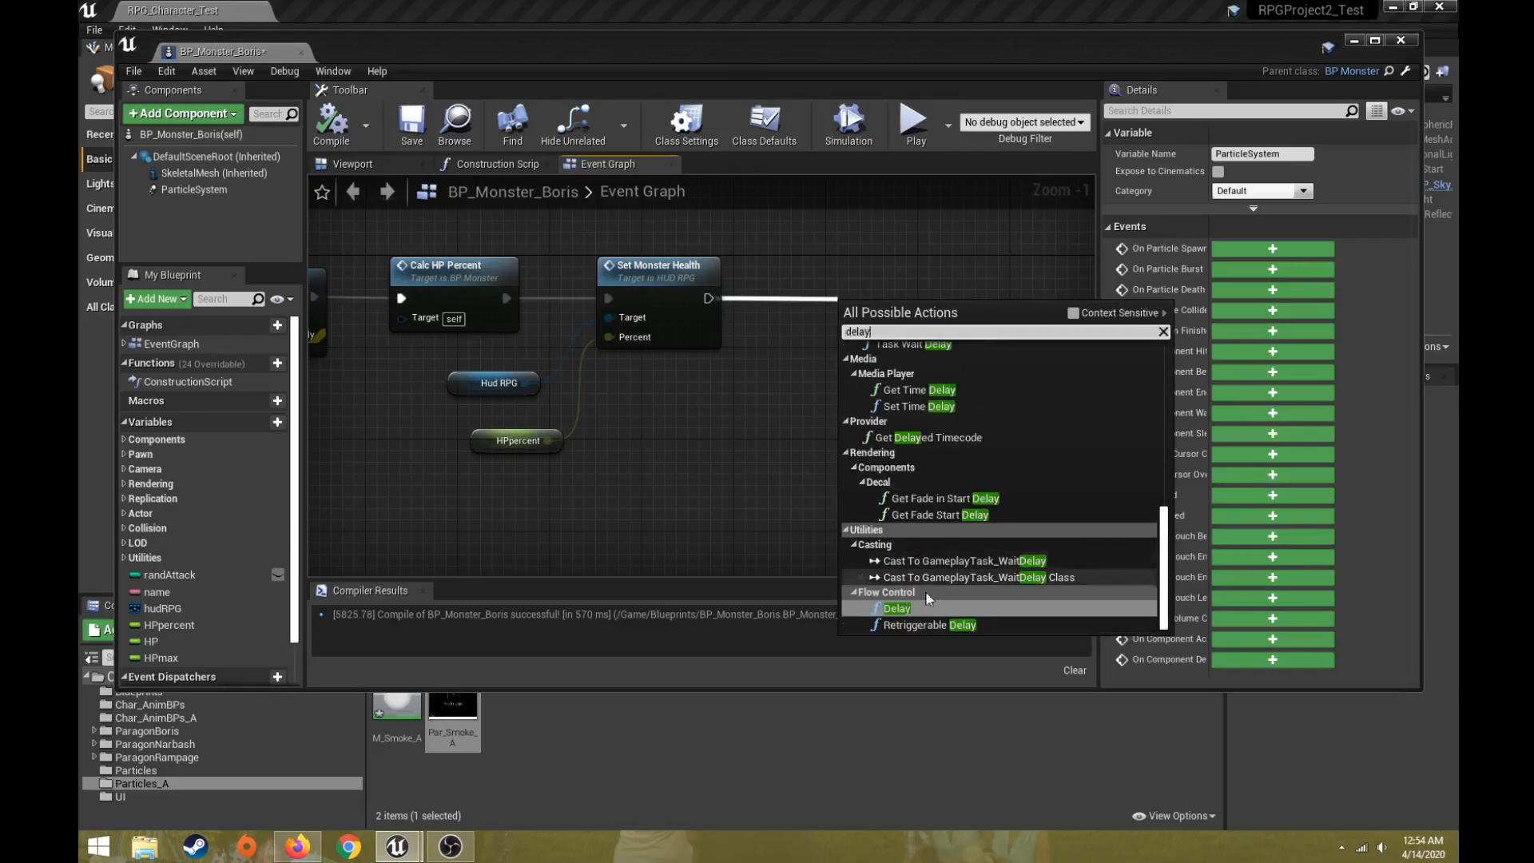
left_click(906, 611)
left_click_drag(894, 312, 861, 278)
type("5")
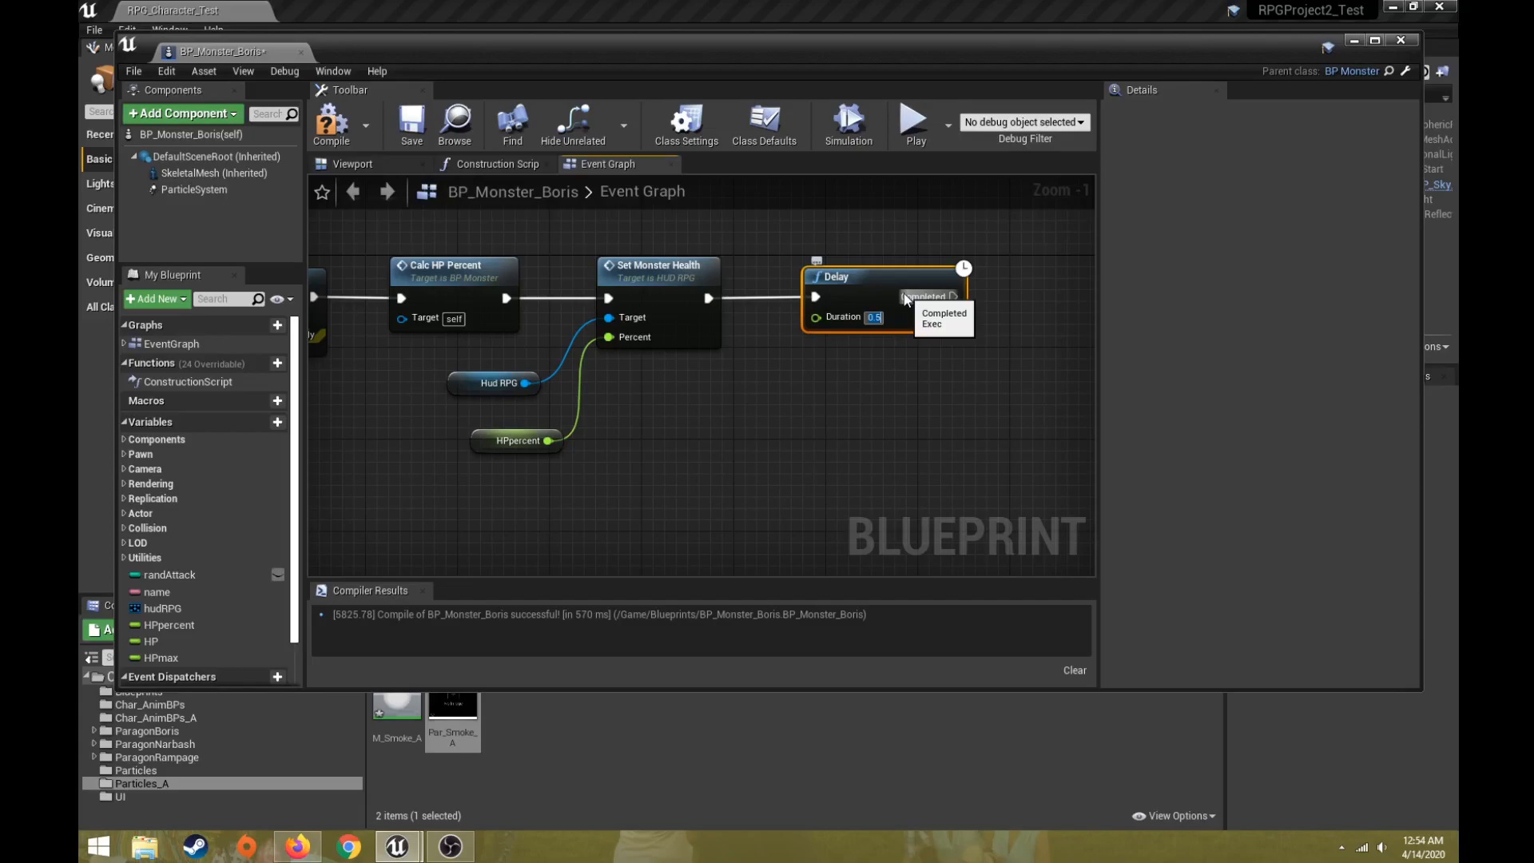
Add a Deactivate node wired from the Delay node's Completed output and align it with the Delay
right_click_drag(905, 298, 767, 286)
left_click_drag(815, 284, 915, 277)
type("deva")
key("BackSpace")
key("BackSpace")
type("cav")
key("BackSpace")
key("BackSpace")
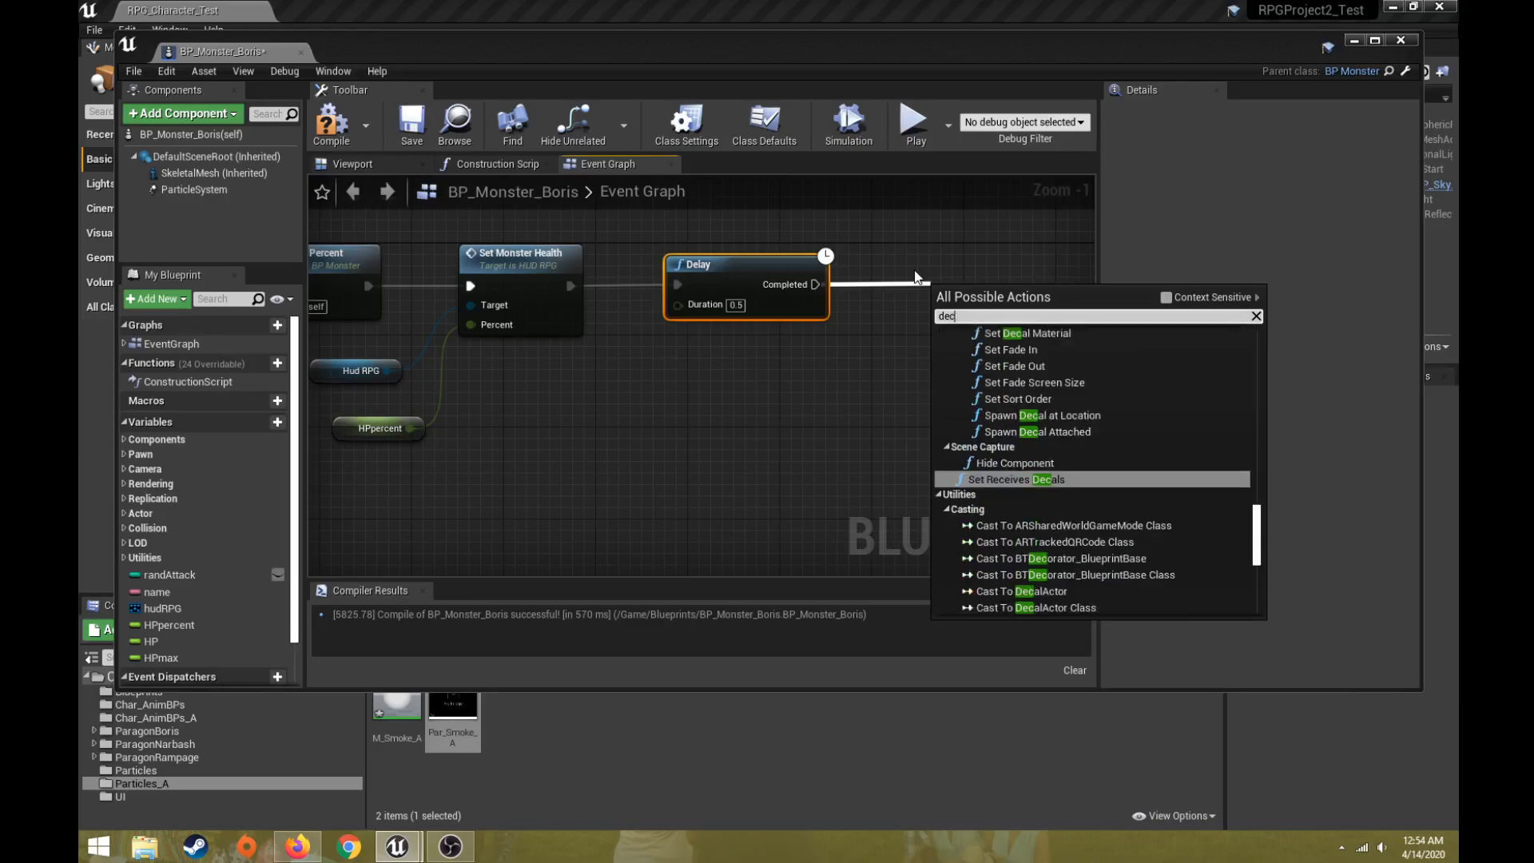
type("ac")
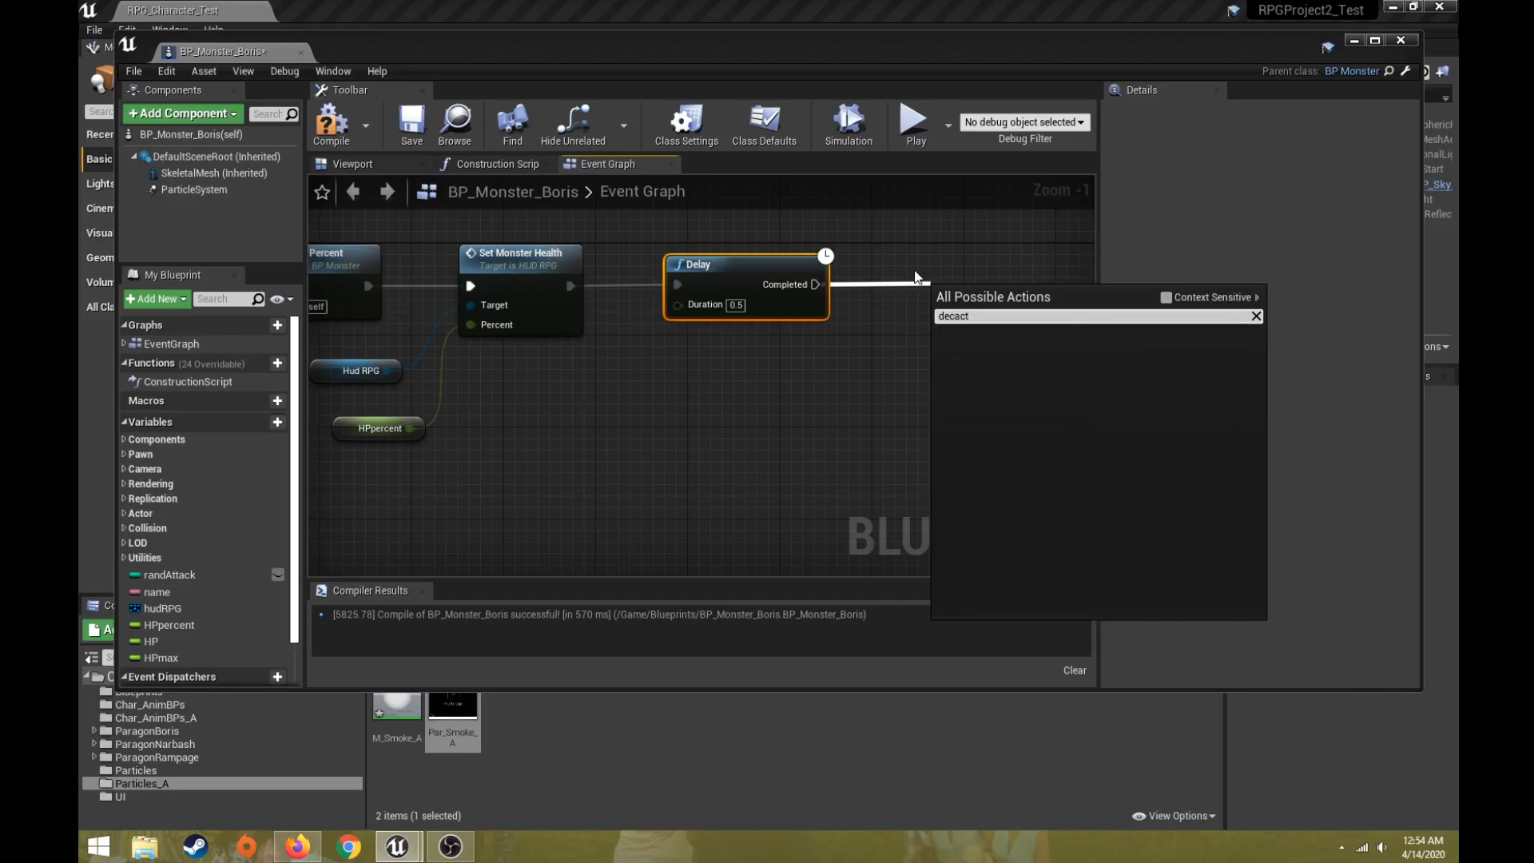
type("t")
key("BackSpace")
key("BackSpace")
key("BackSpace")
key("BackSpace")
type("activa")
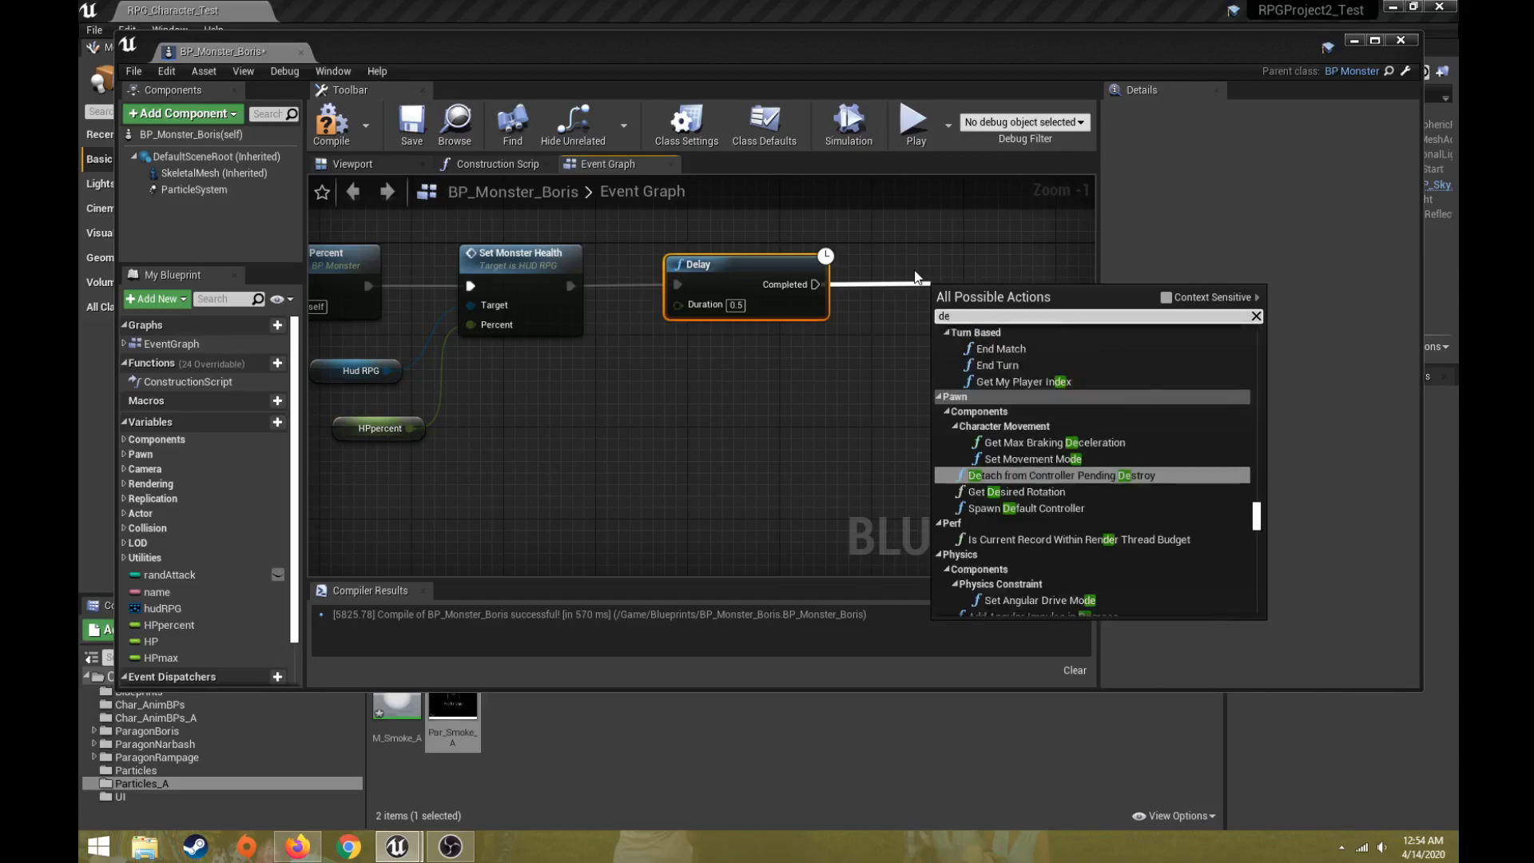
type("te")
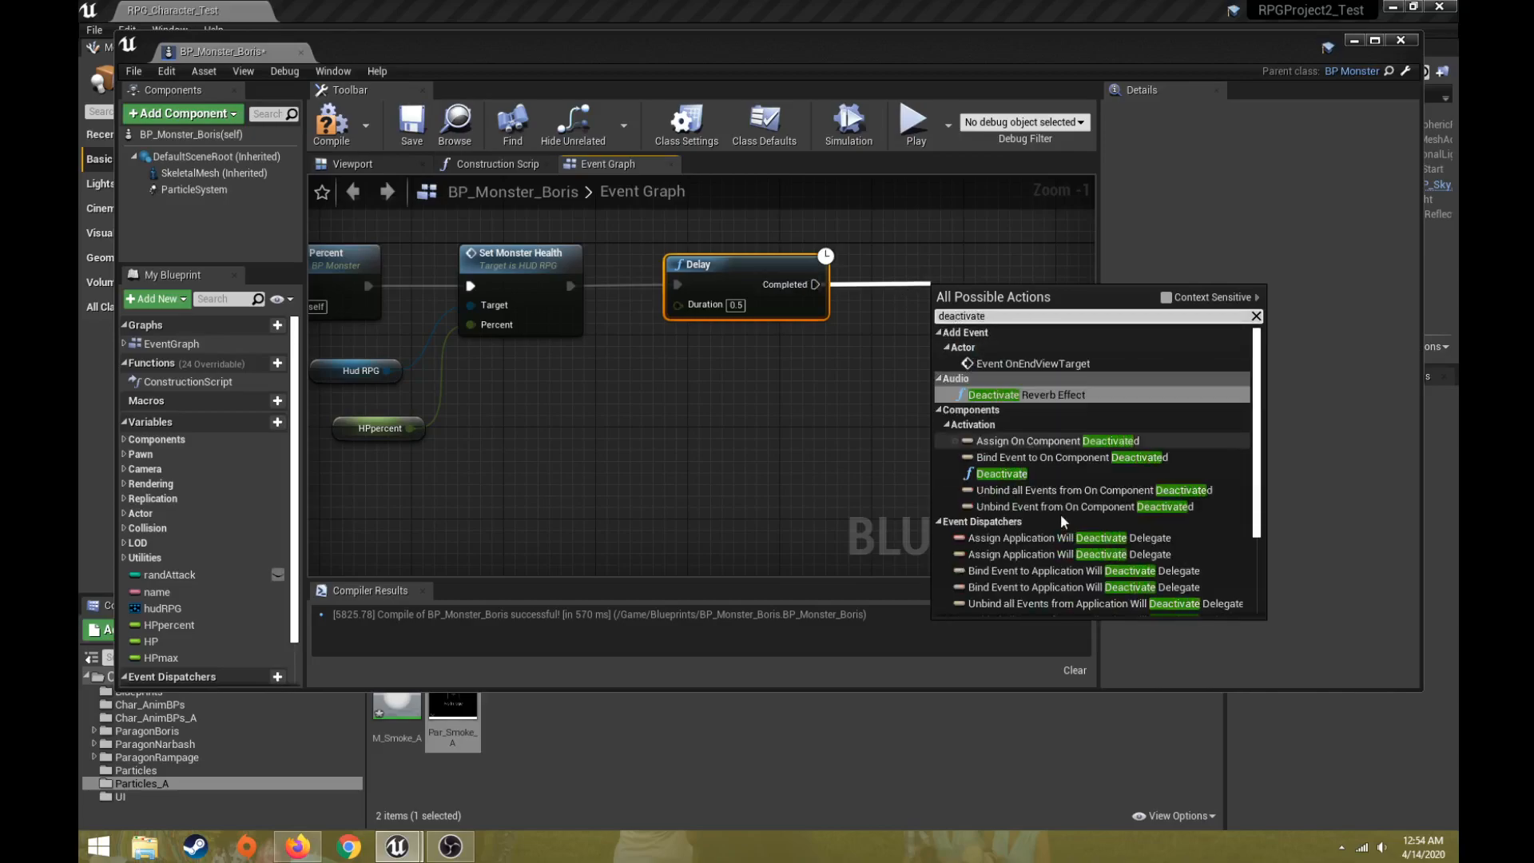
left_click(1004, 474)
left_click_drag(983, 290, 982, 254)
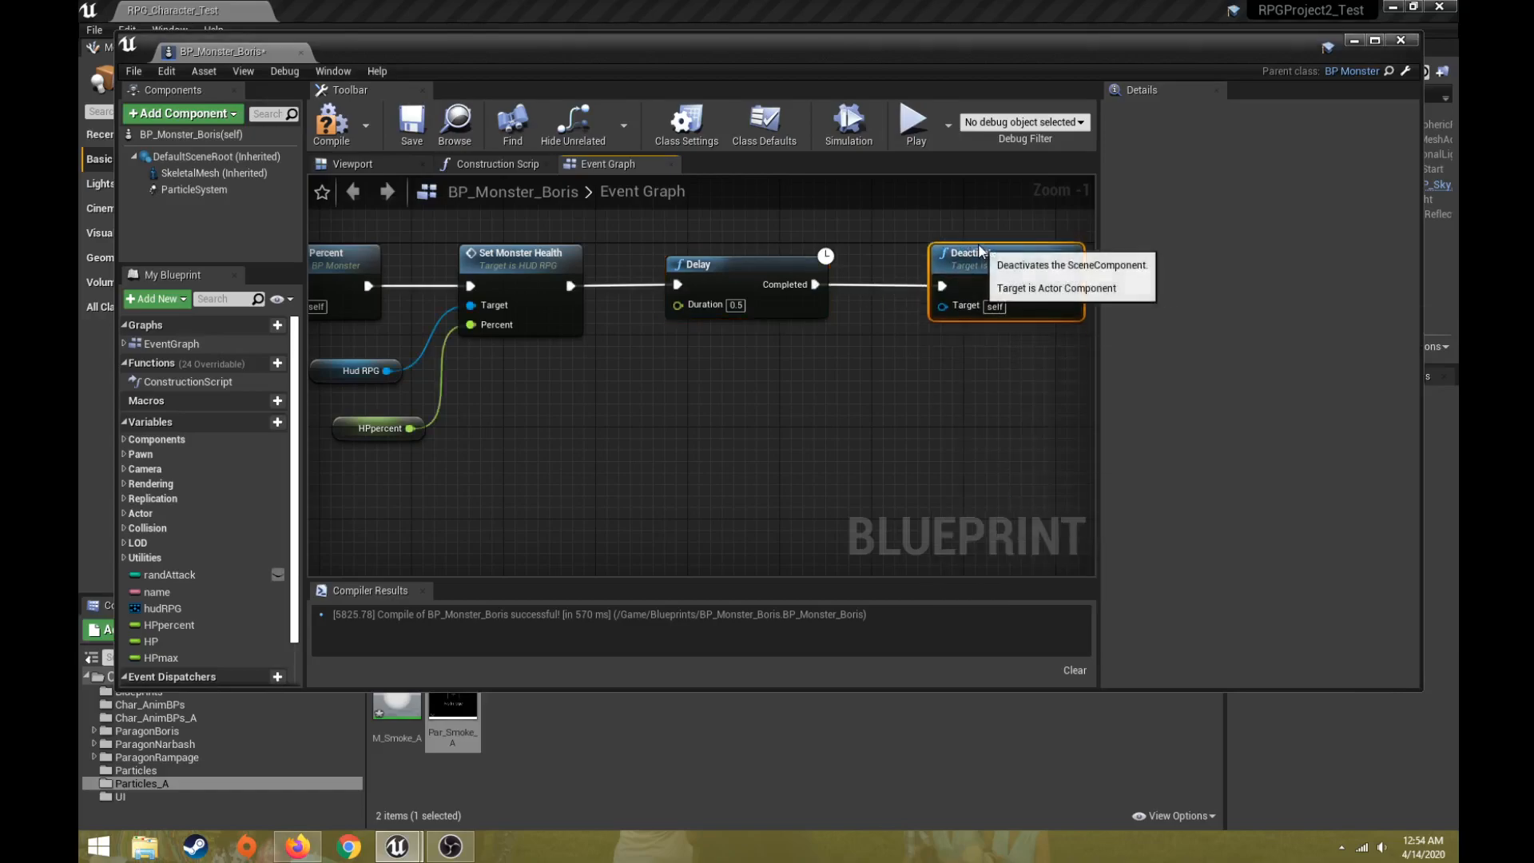
Connect a ParticleSystem reference as the Deactivate node's Target, place it below the execution line, and compile the blueprint
left_click(194, 188)
left_click_drag(200, 190, 947, 306)
left_click_drag(846, 291, 815, 359)
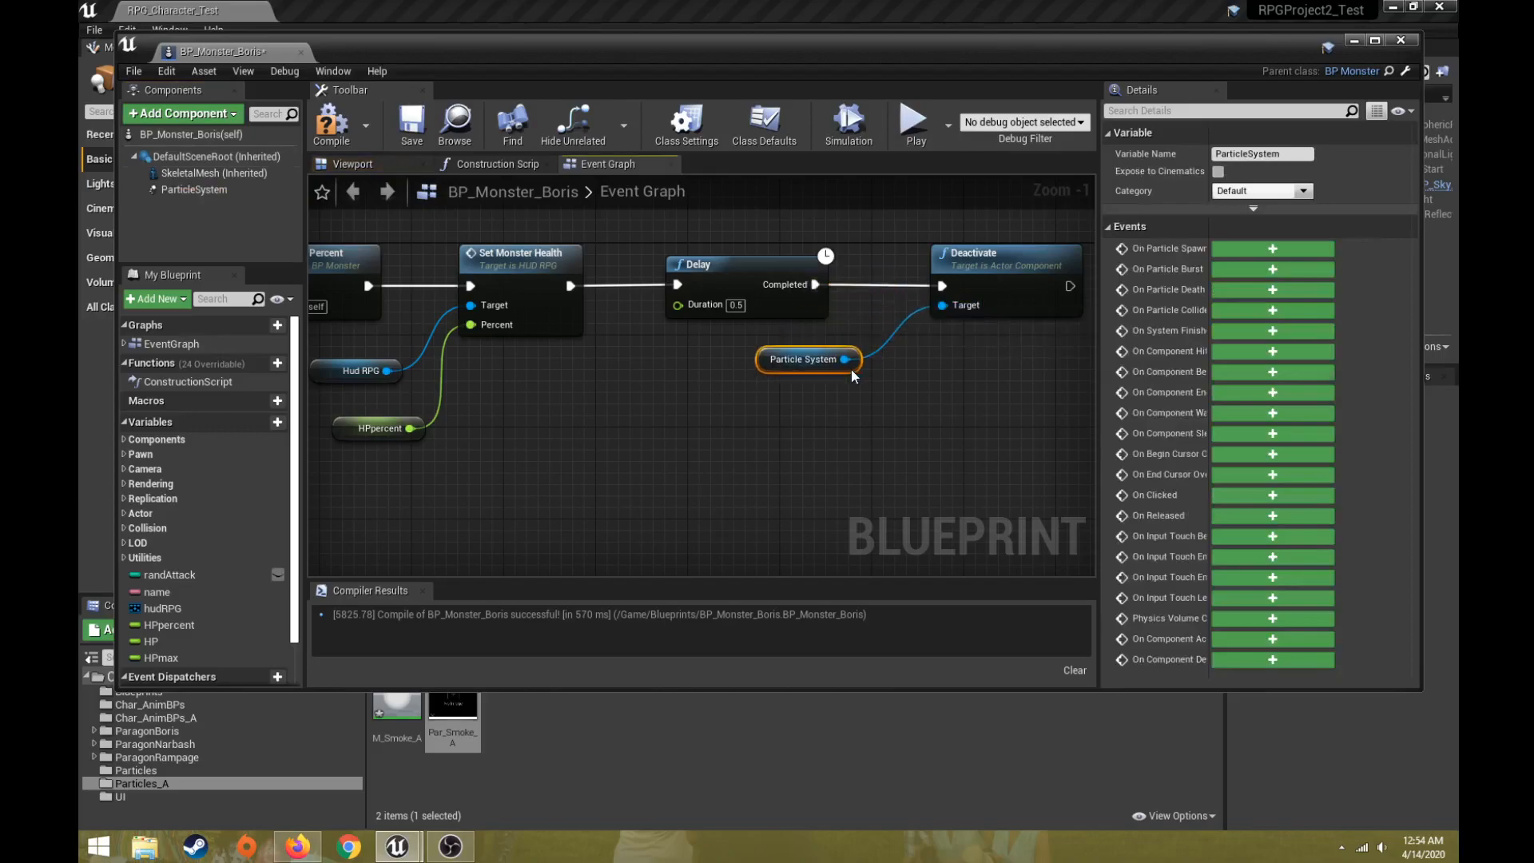
left_click(336, 136)
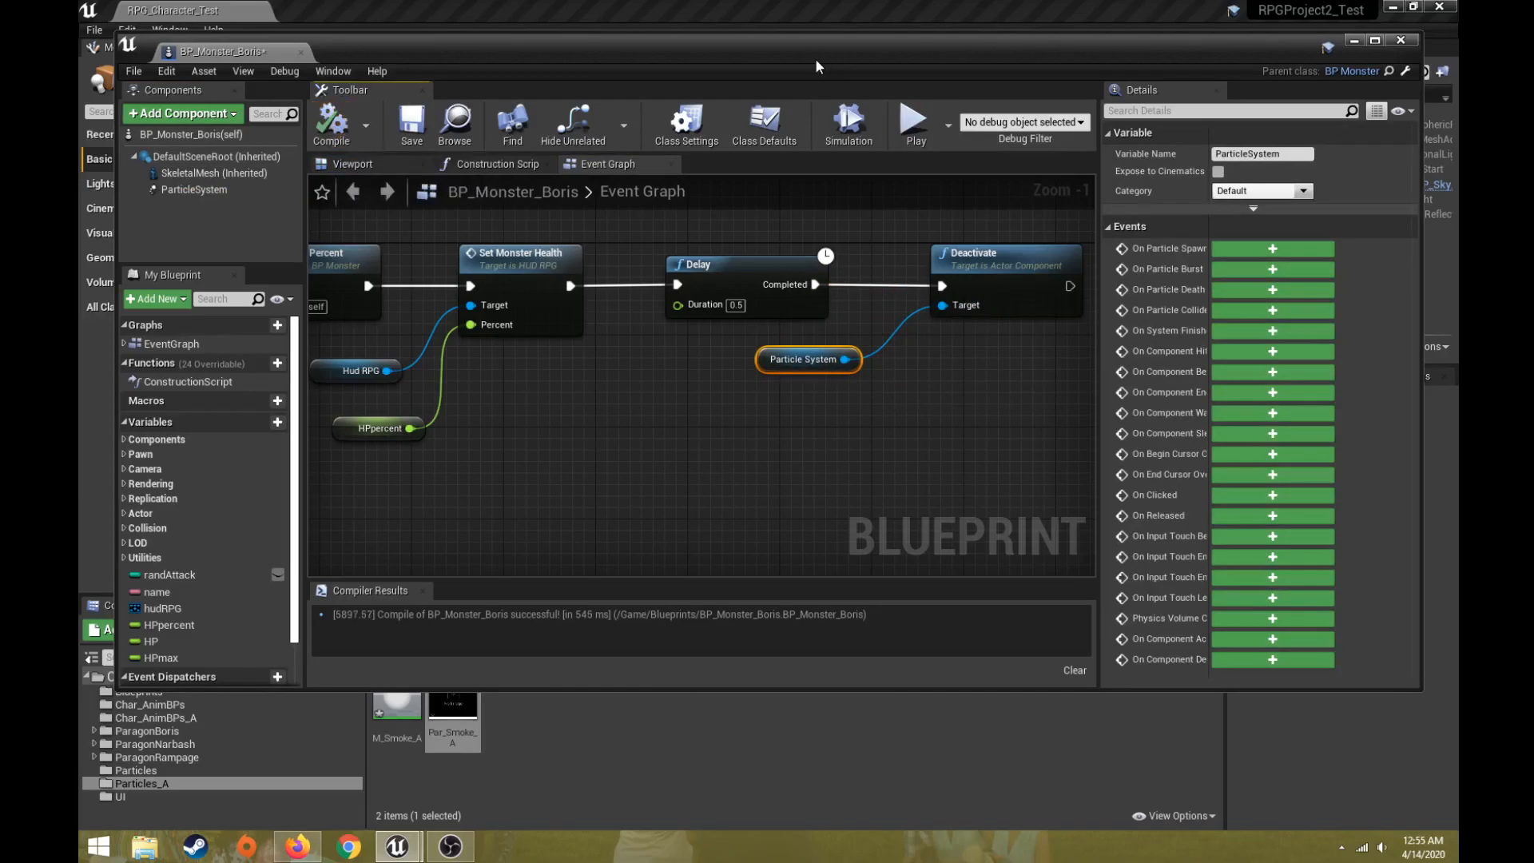
Play the level from the main editor, attack the monster twice to check that its smoke deactivates, and stop the session
left_click(1354, 40)
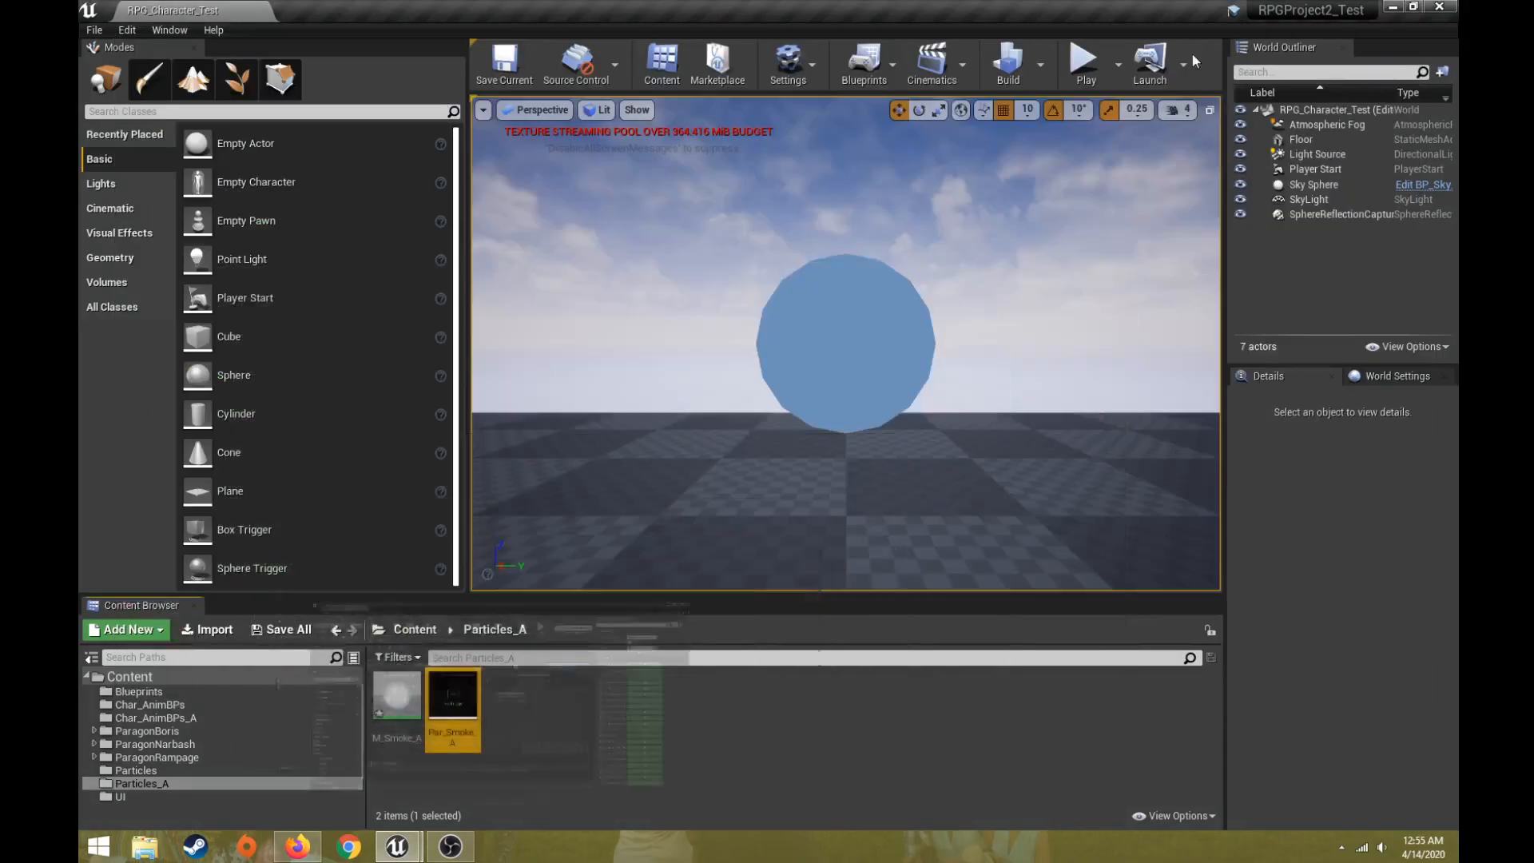
left_click(1084, 71)
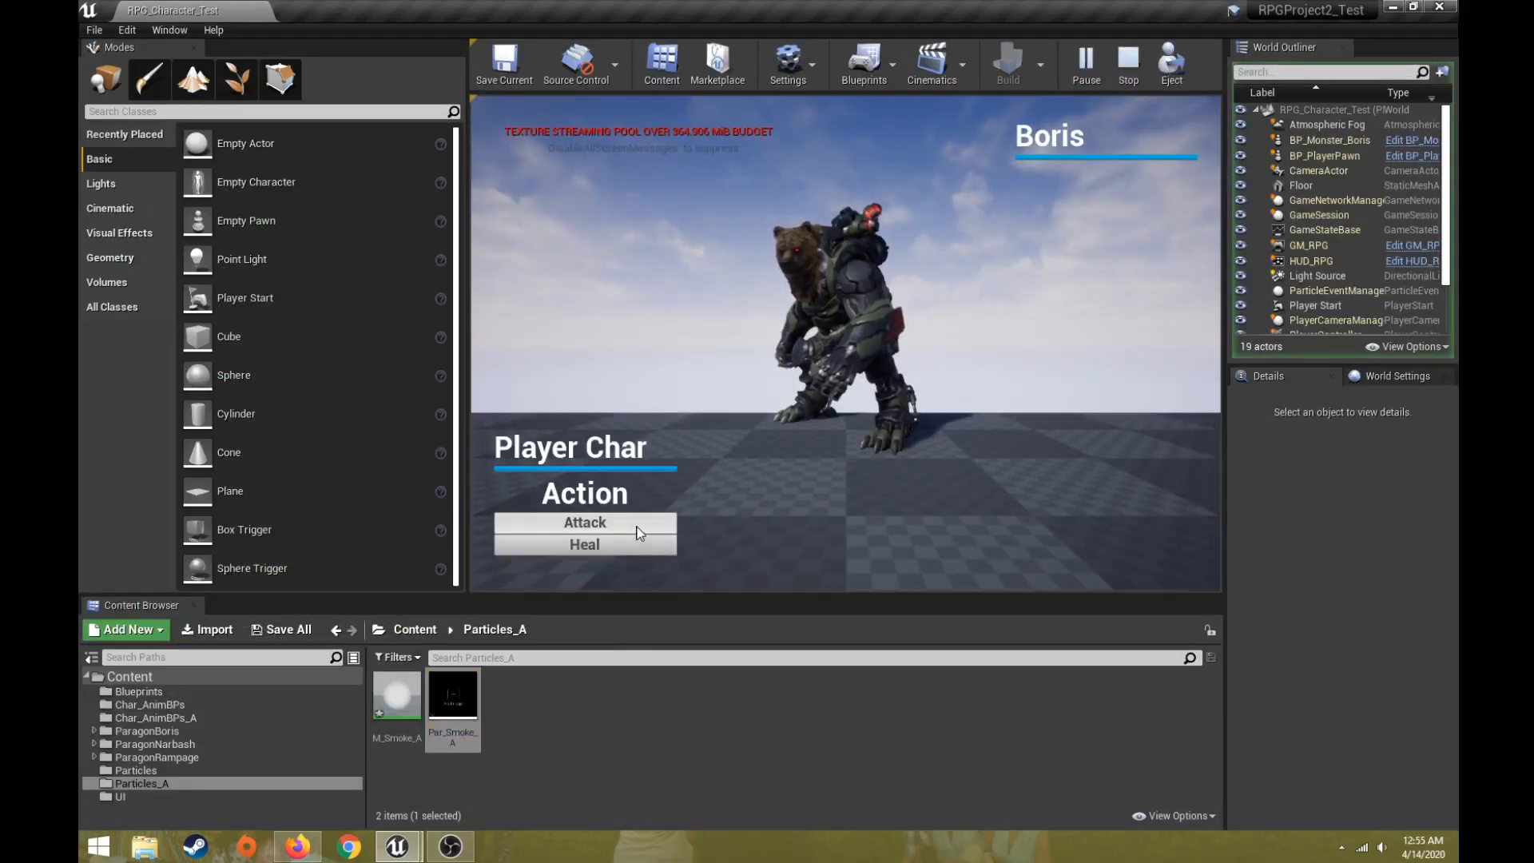
left_click(605, 523)
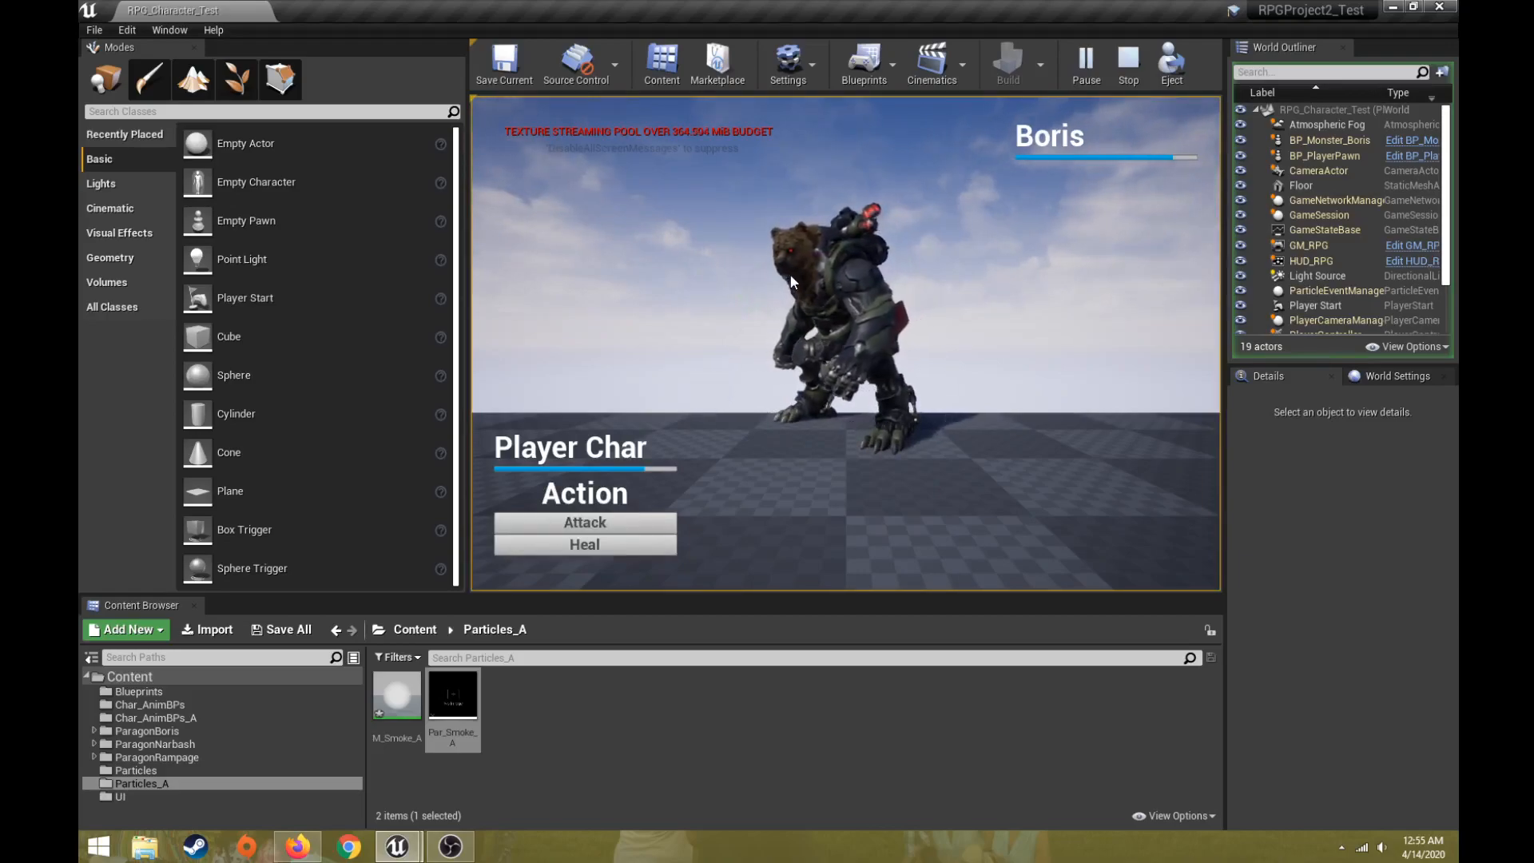
left_click(617, 520)
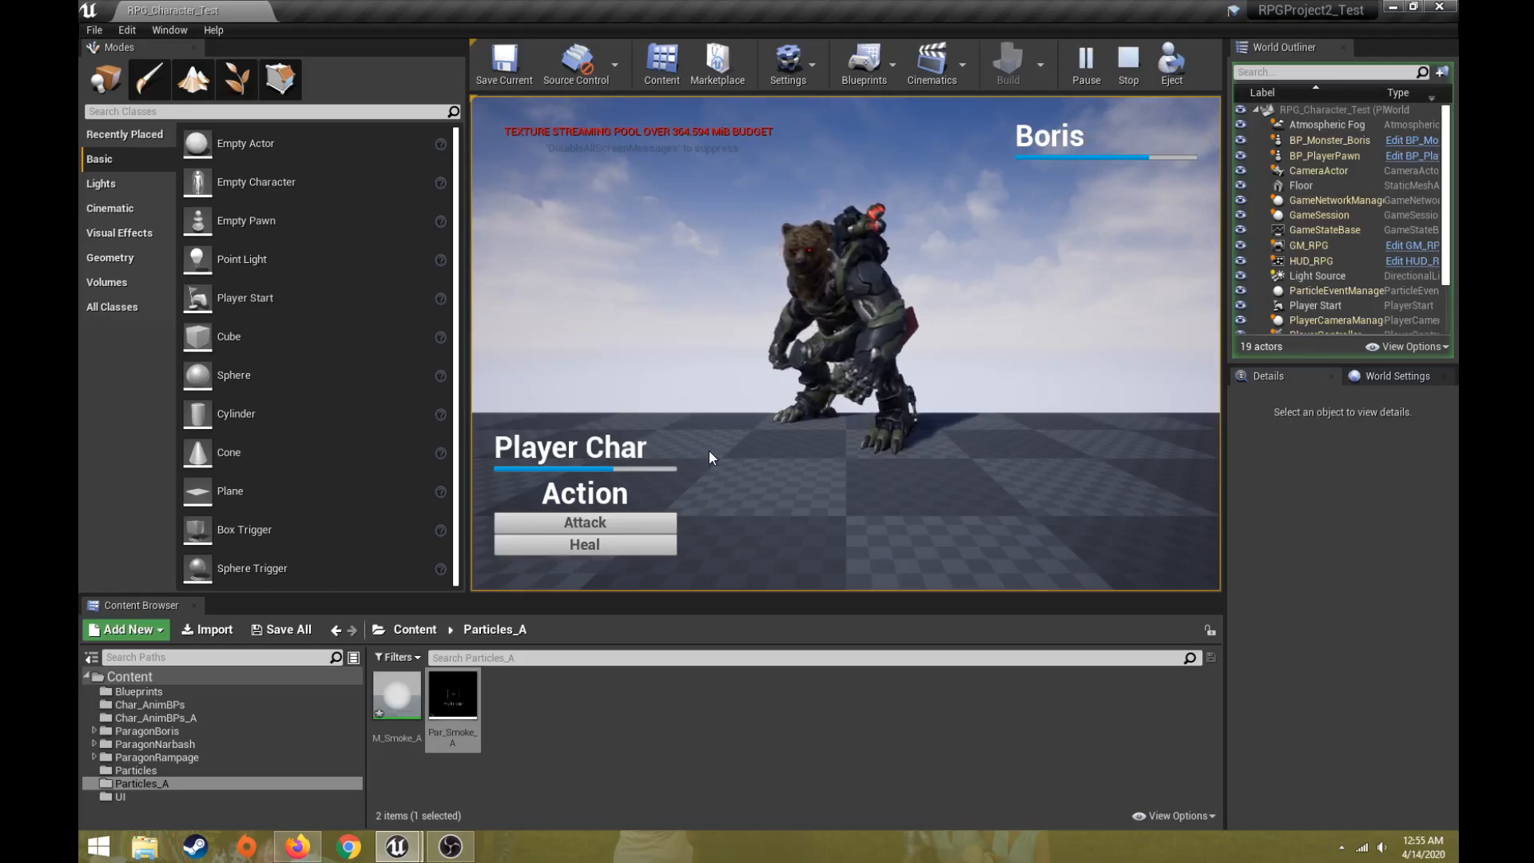
left_click(1128, 60)
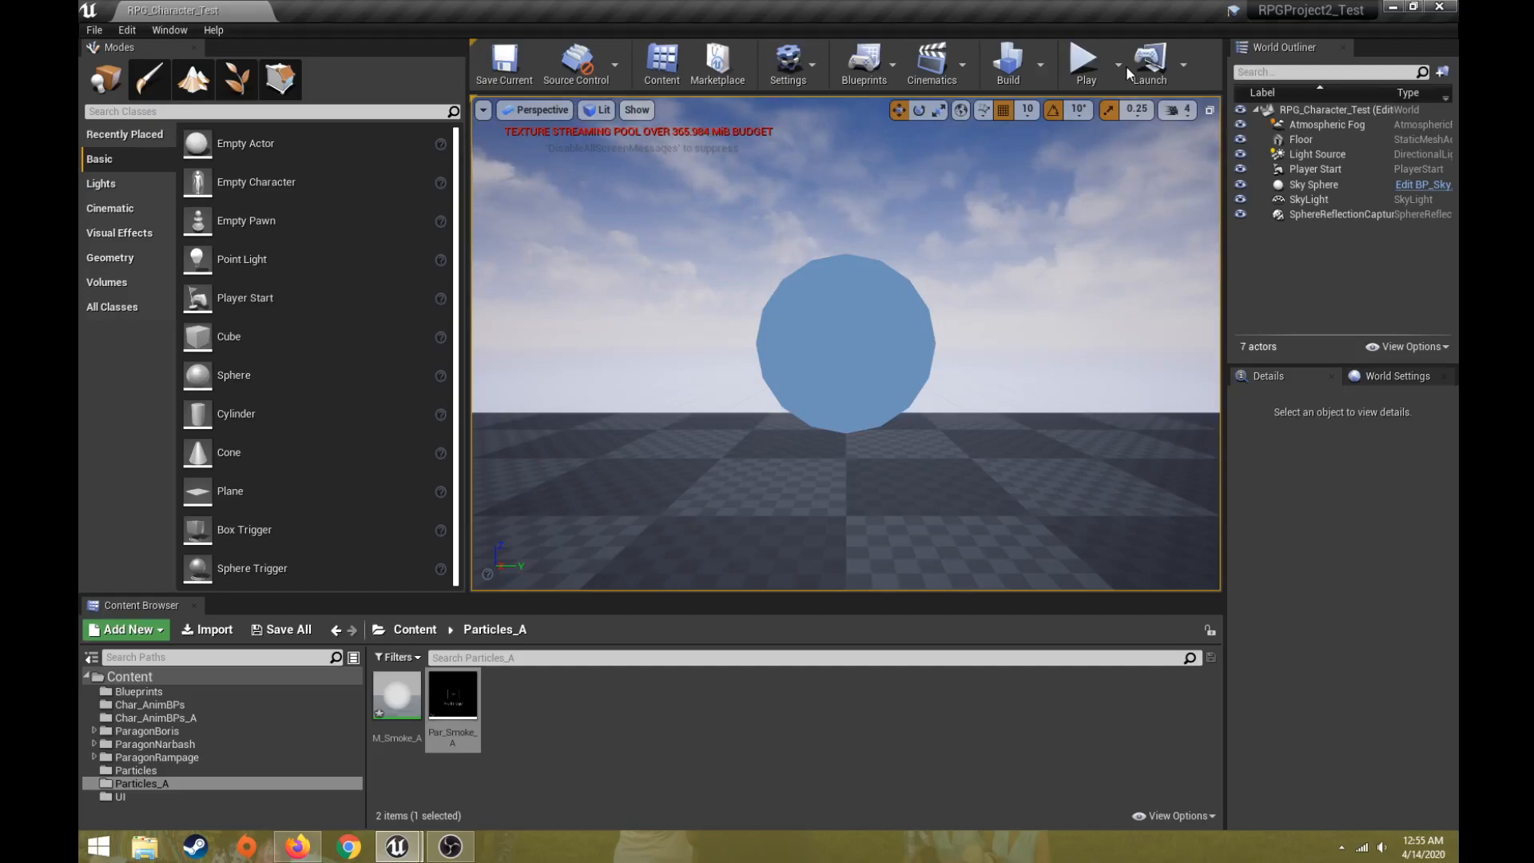
Create a material named M_AnimTrail_A in the Particles_A folder
left_click(521, 717)
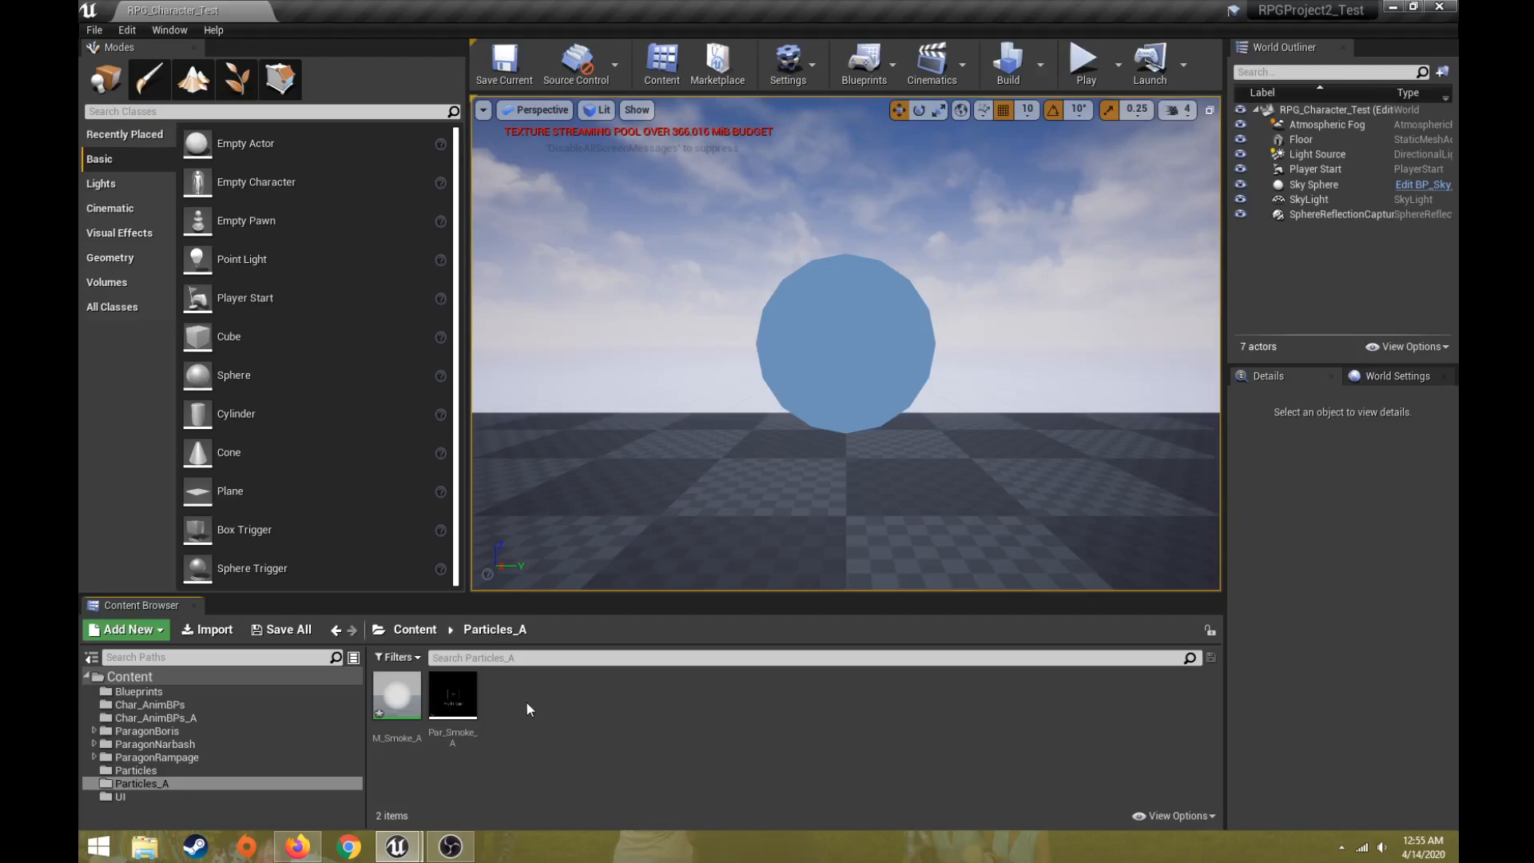
right_click(653, 695)
mouse_move(658, 692)
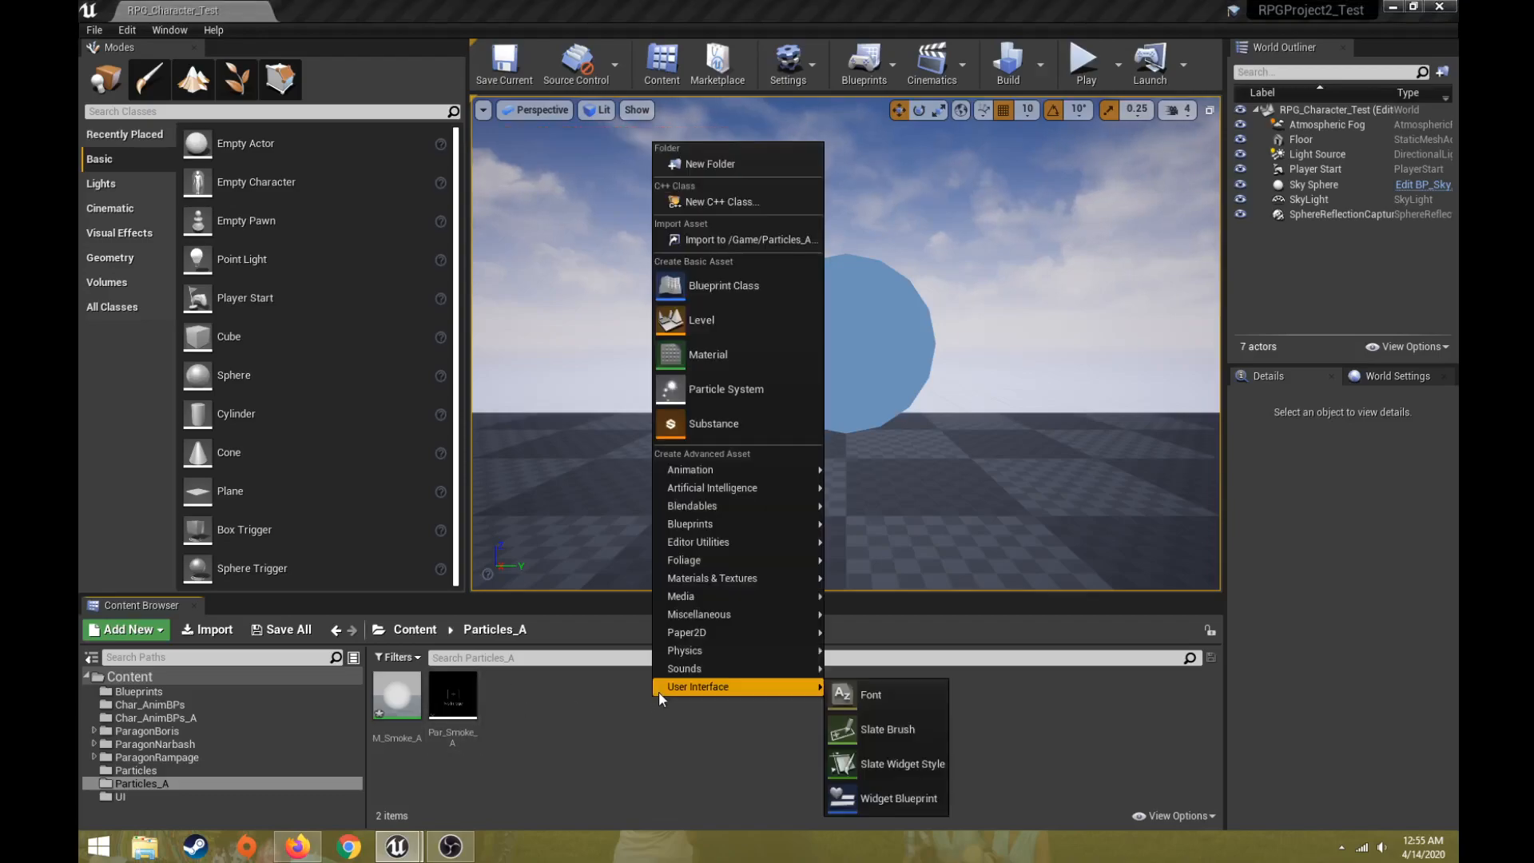
left_click(708, 353)
type("M")
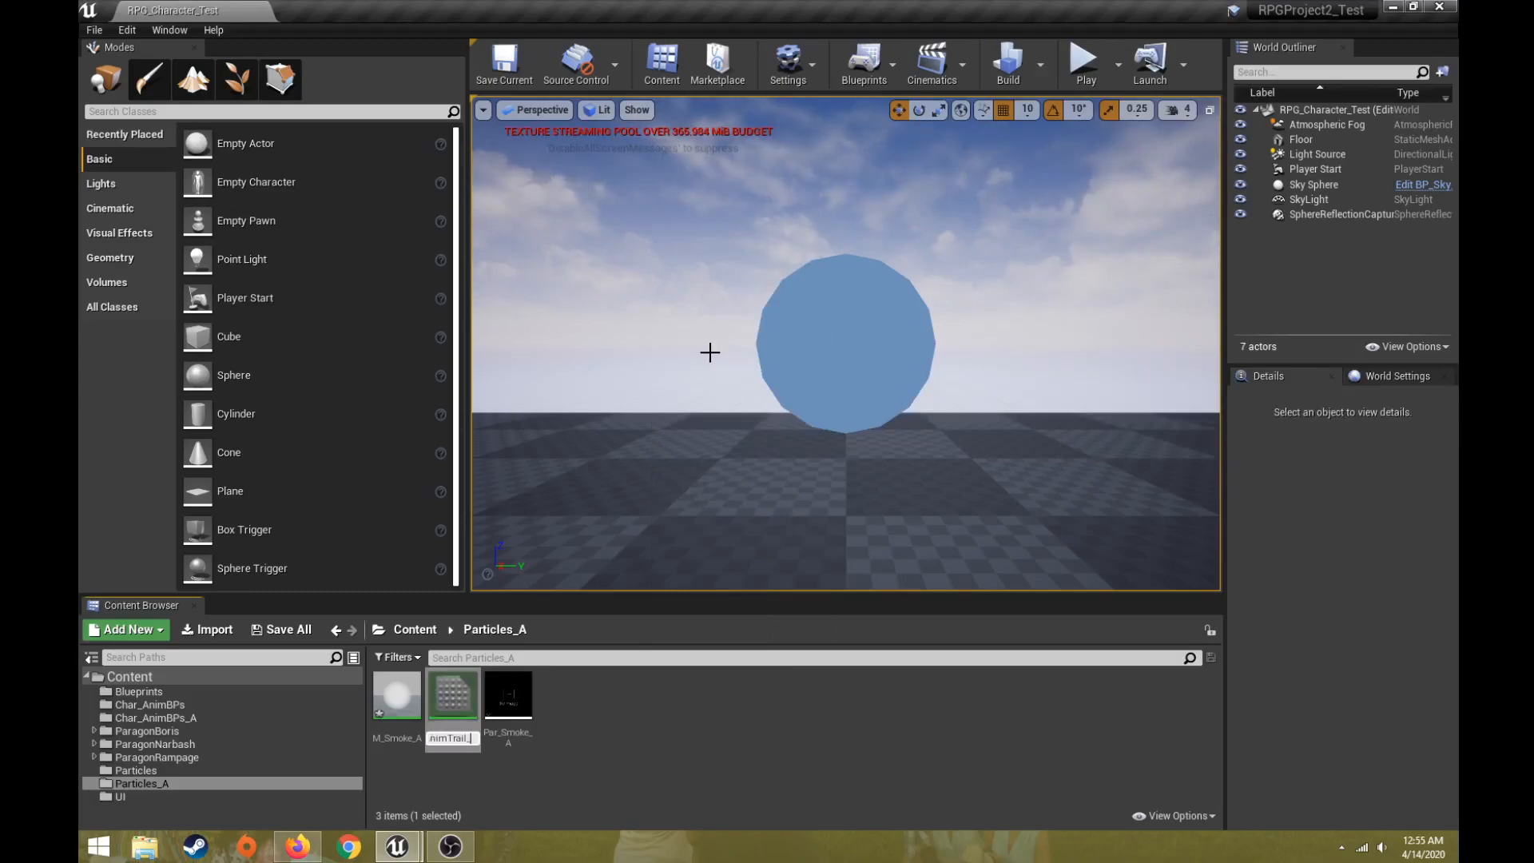
key("Return")
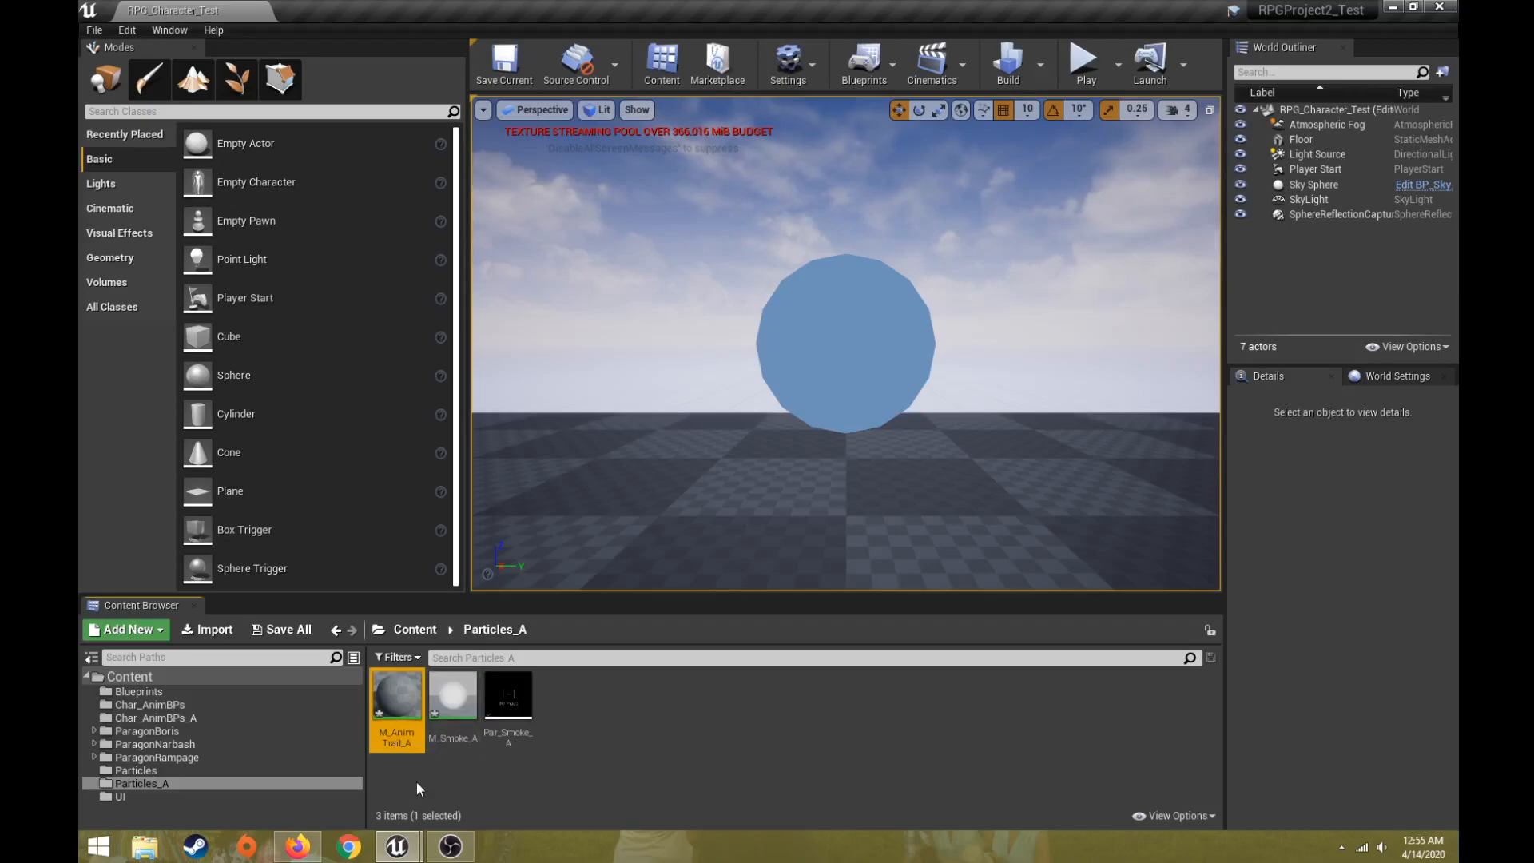
Open M_AnimTrail_A and set its Blend Mode to Translucent and Shading Model to Unlit, with Two Sided enabled
double_click(396, 700)
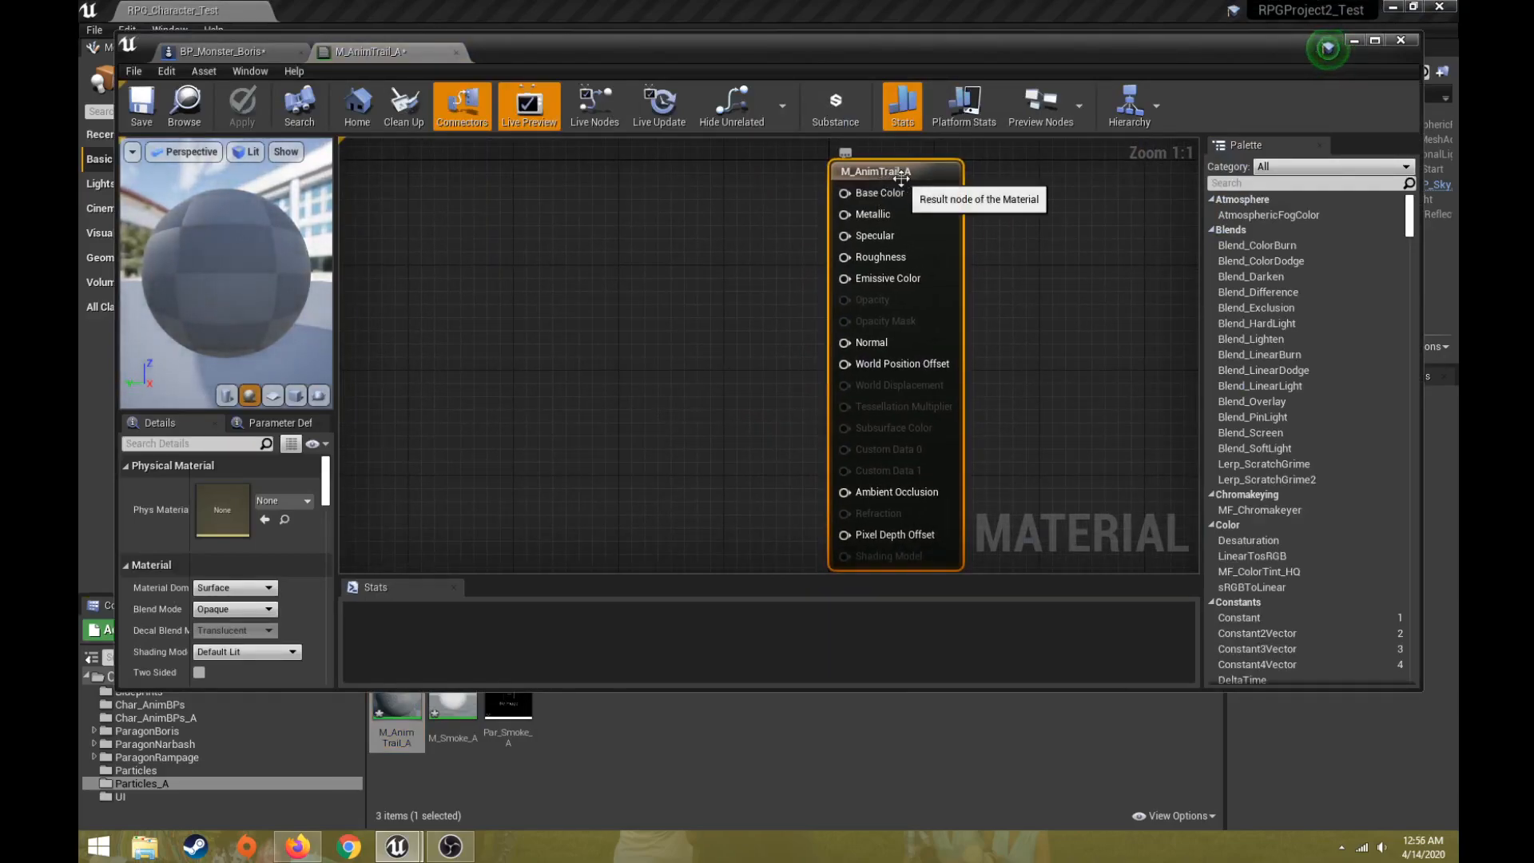
left_click(250, 607)
left_click(236, 644)
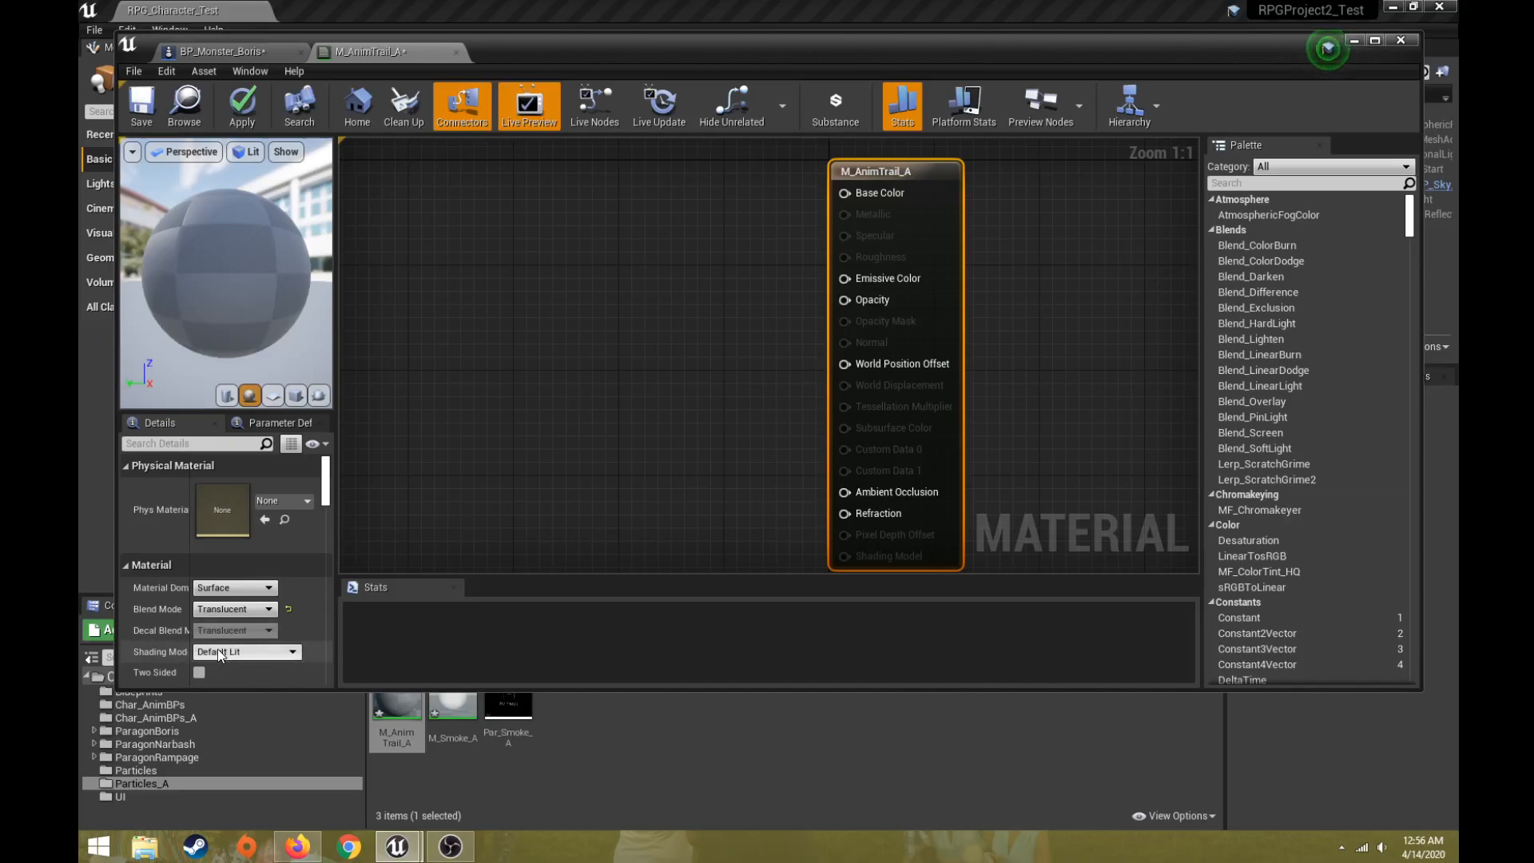
left_click(219, 653)
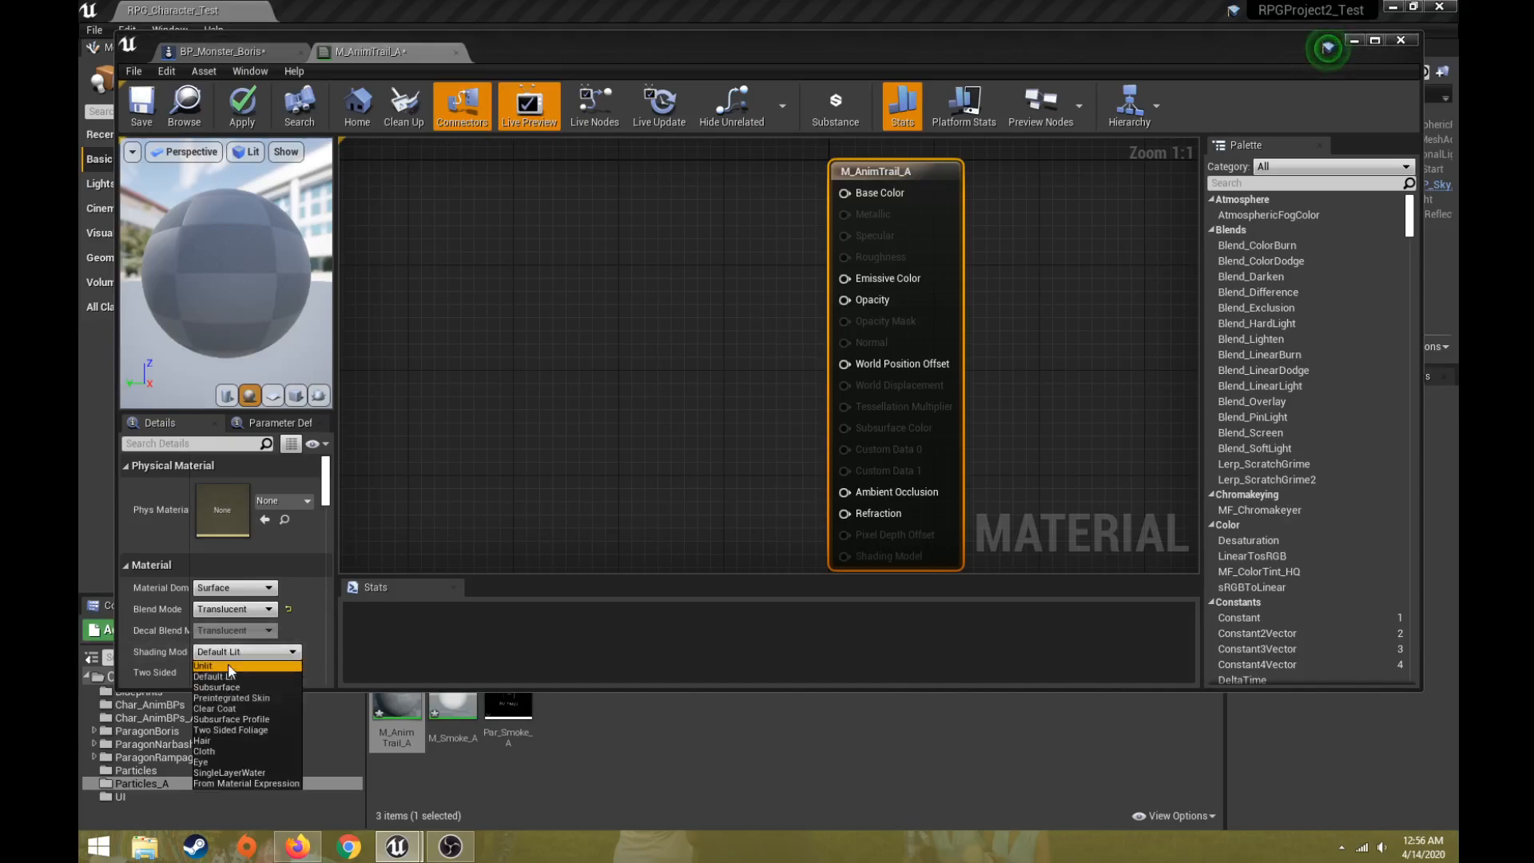
left_click(228, 664)
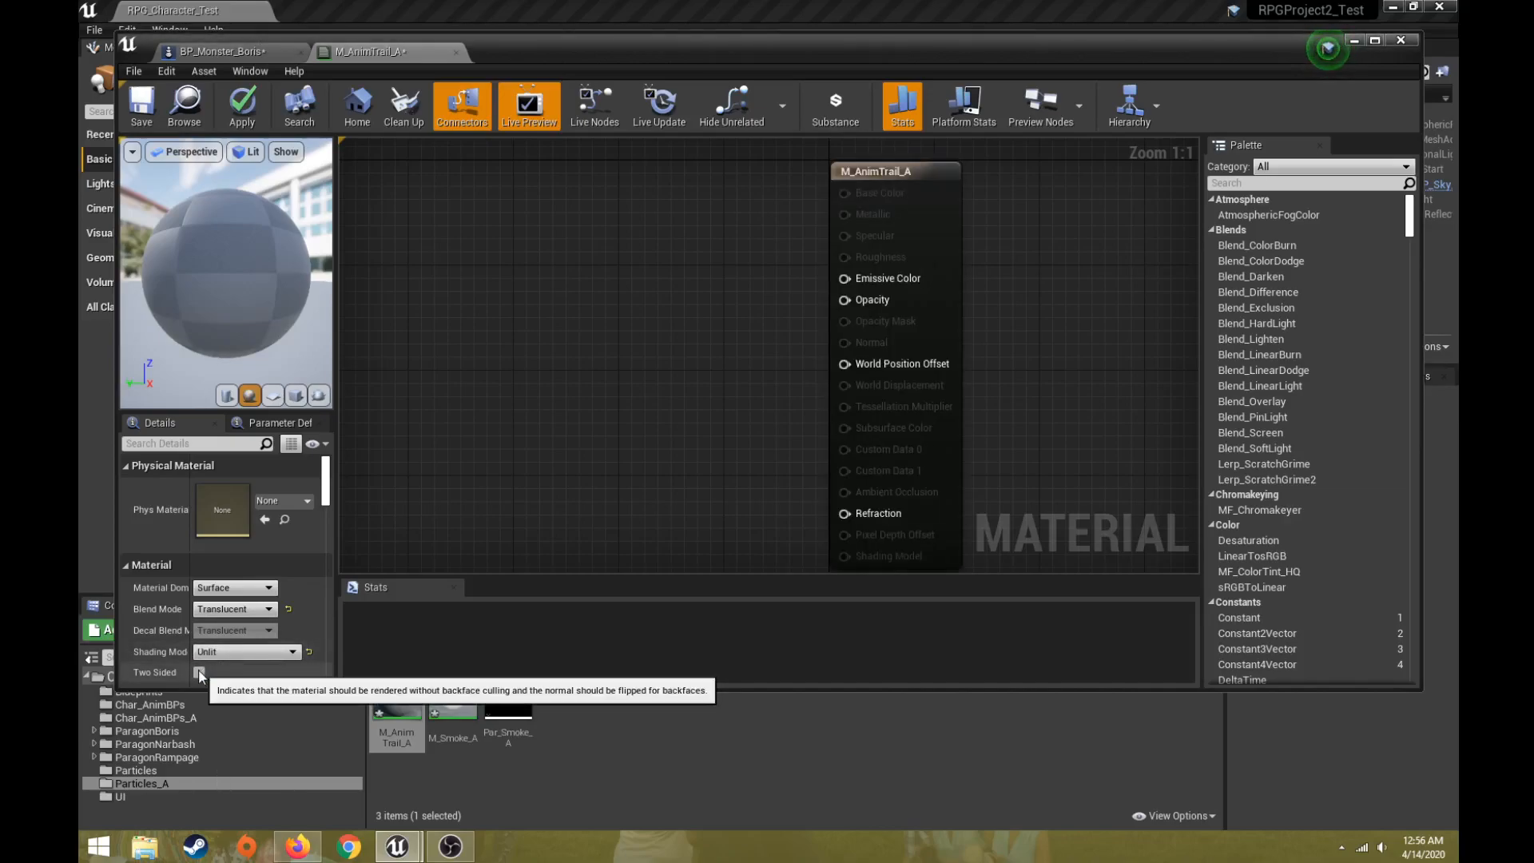
left_click(199, 673)
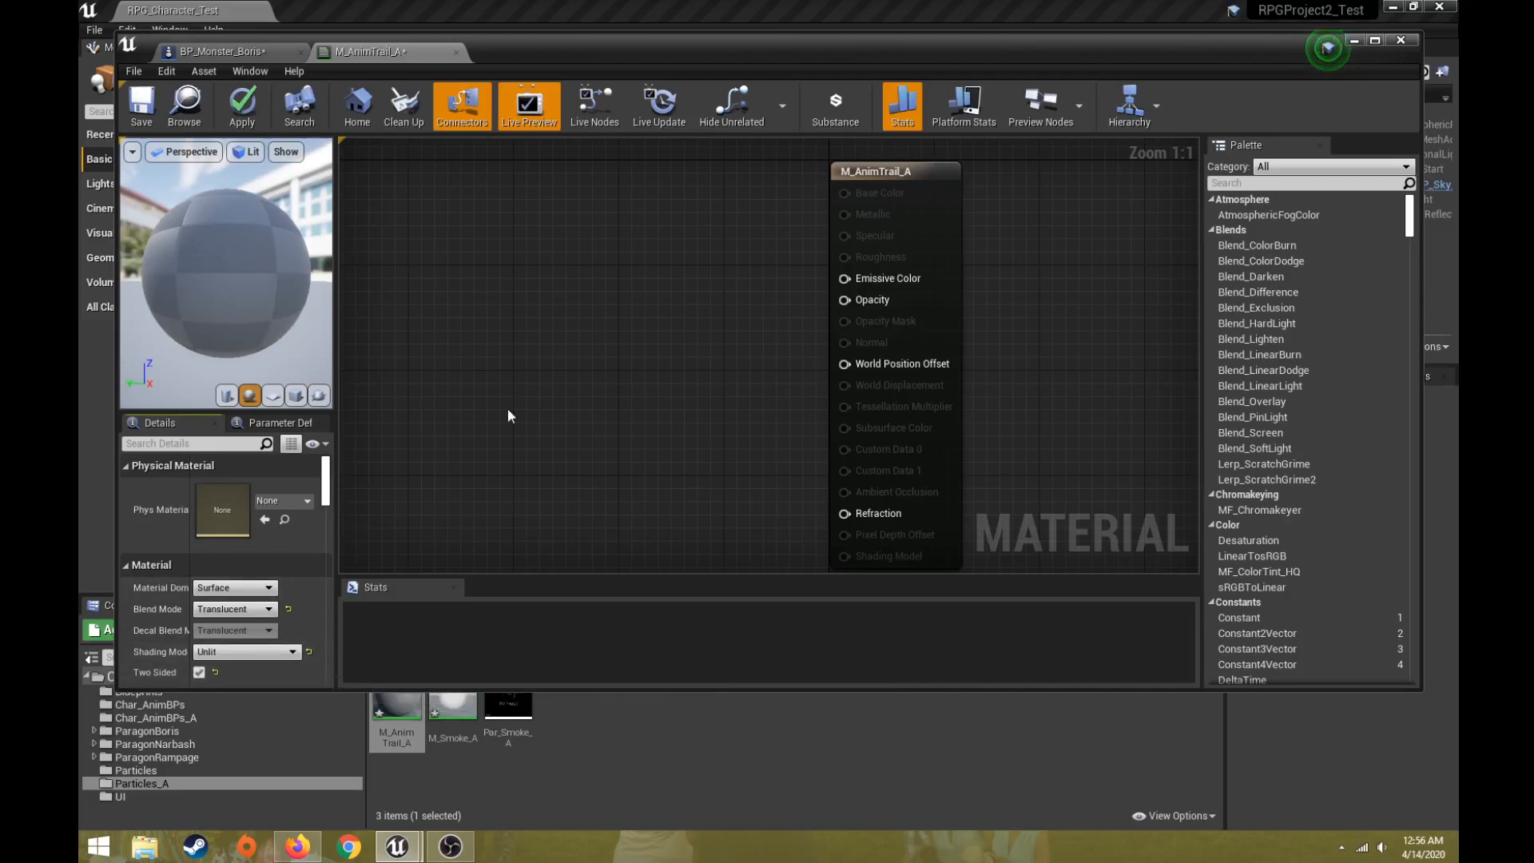
Add a ParticleColor node to the material graph, well before the result node and level with its upper end
right_click_drag(468, 418, 524, 415)
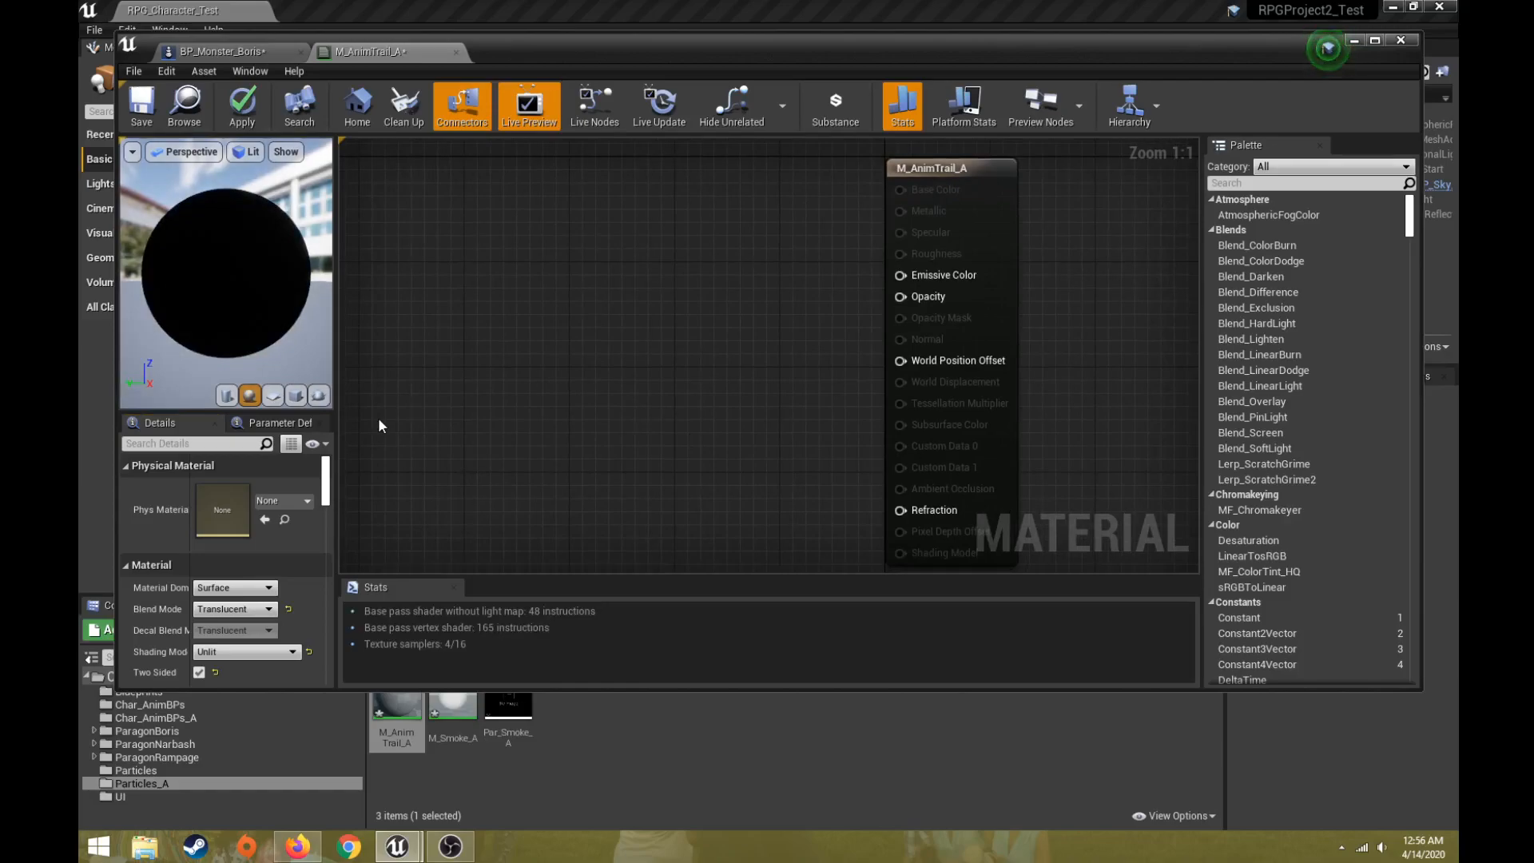
right_click(486, 207)
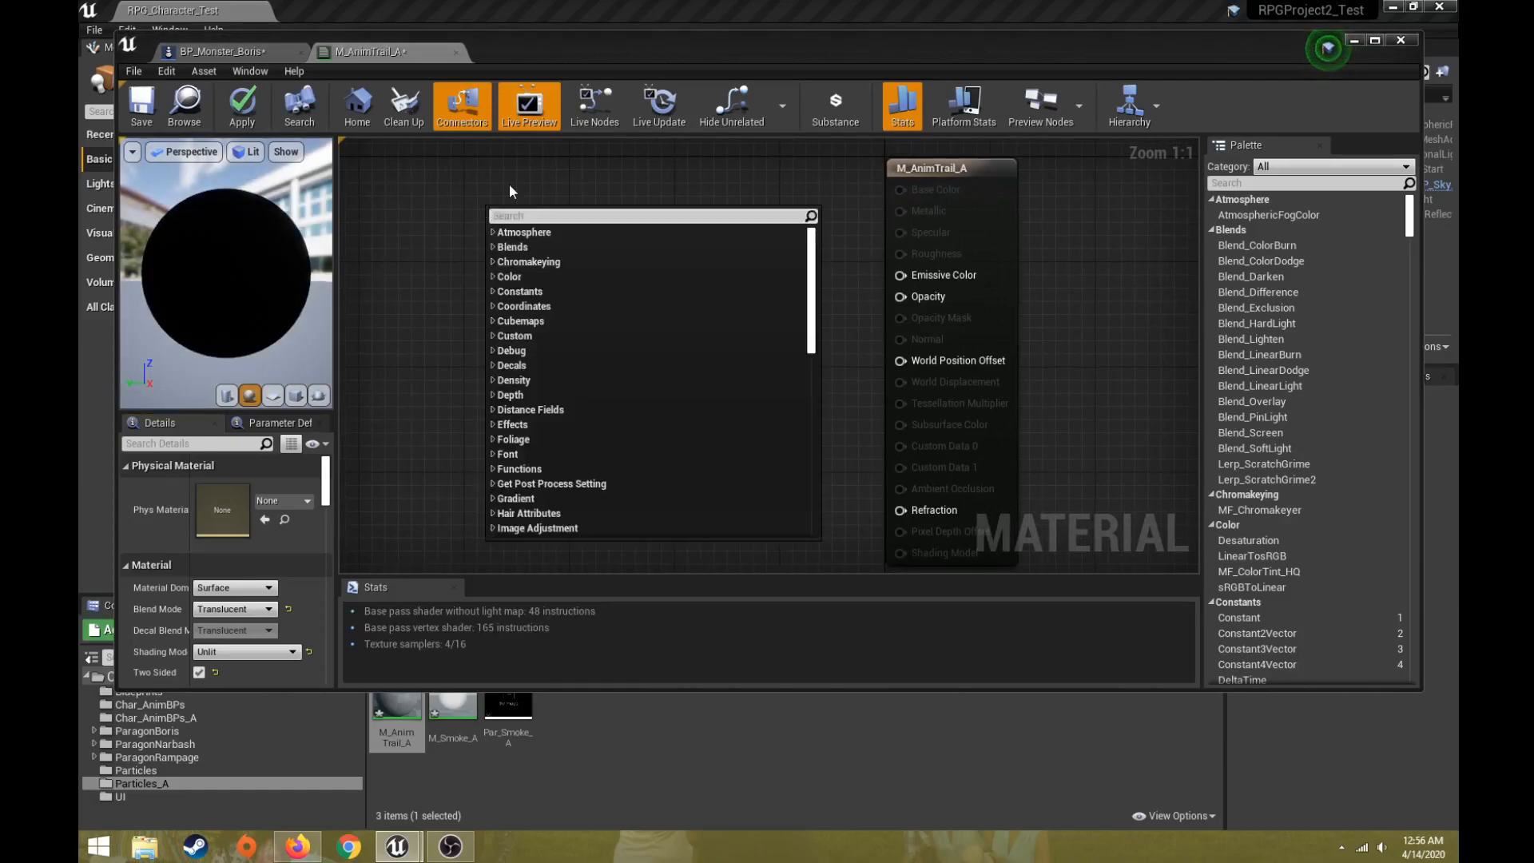
type("particle co")
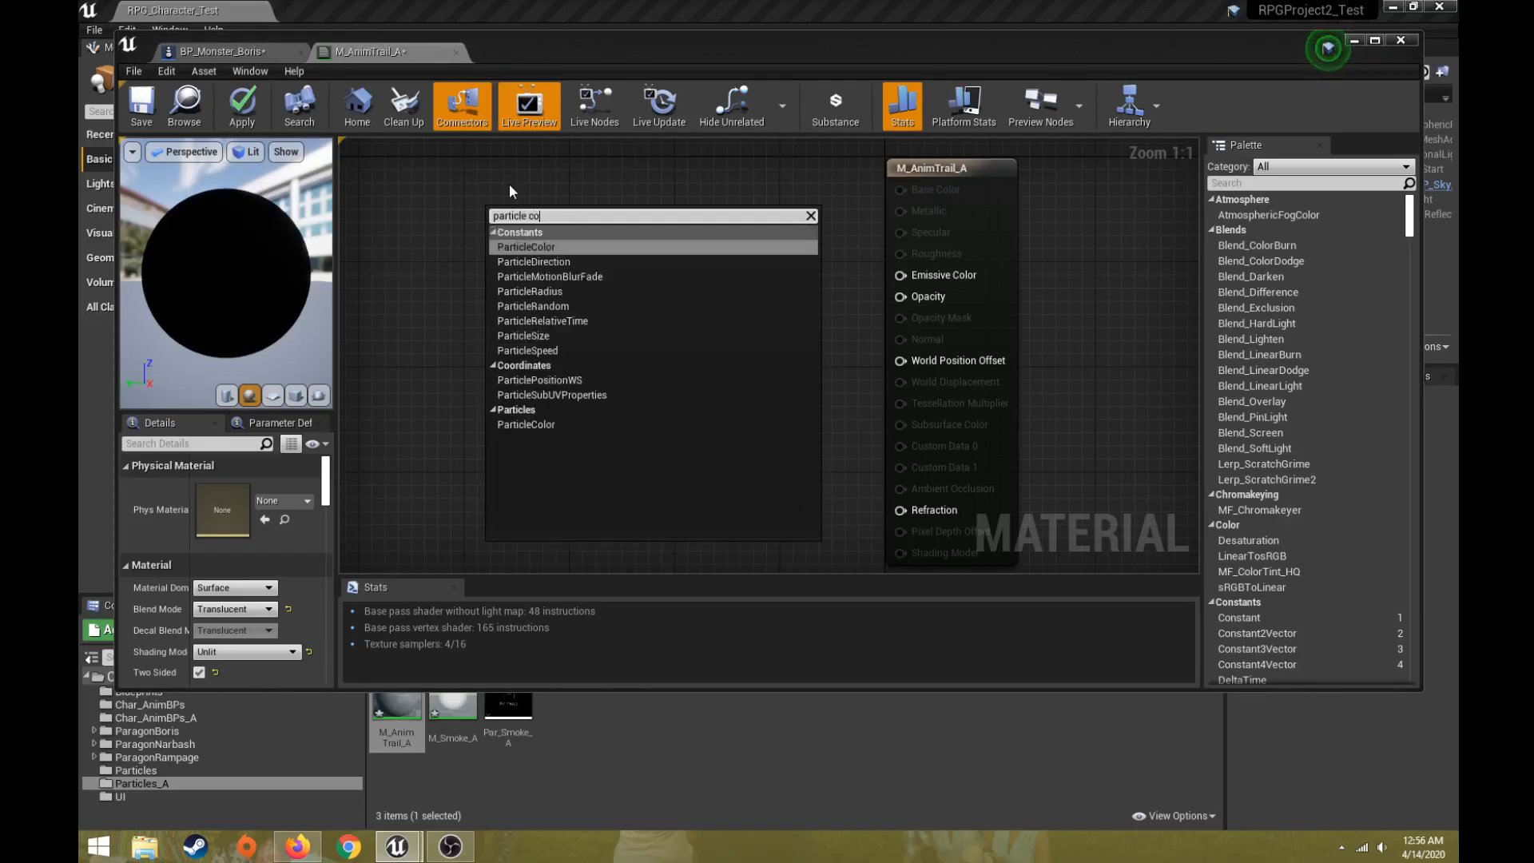
type("lor")
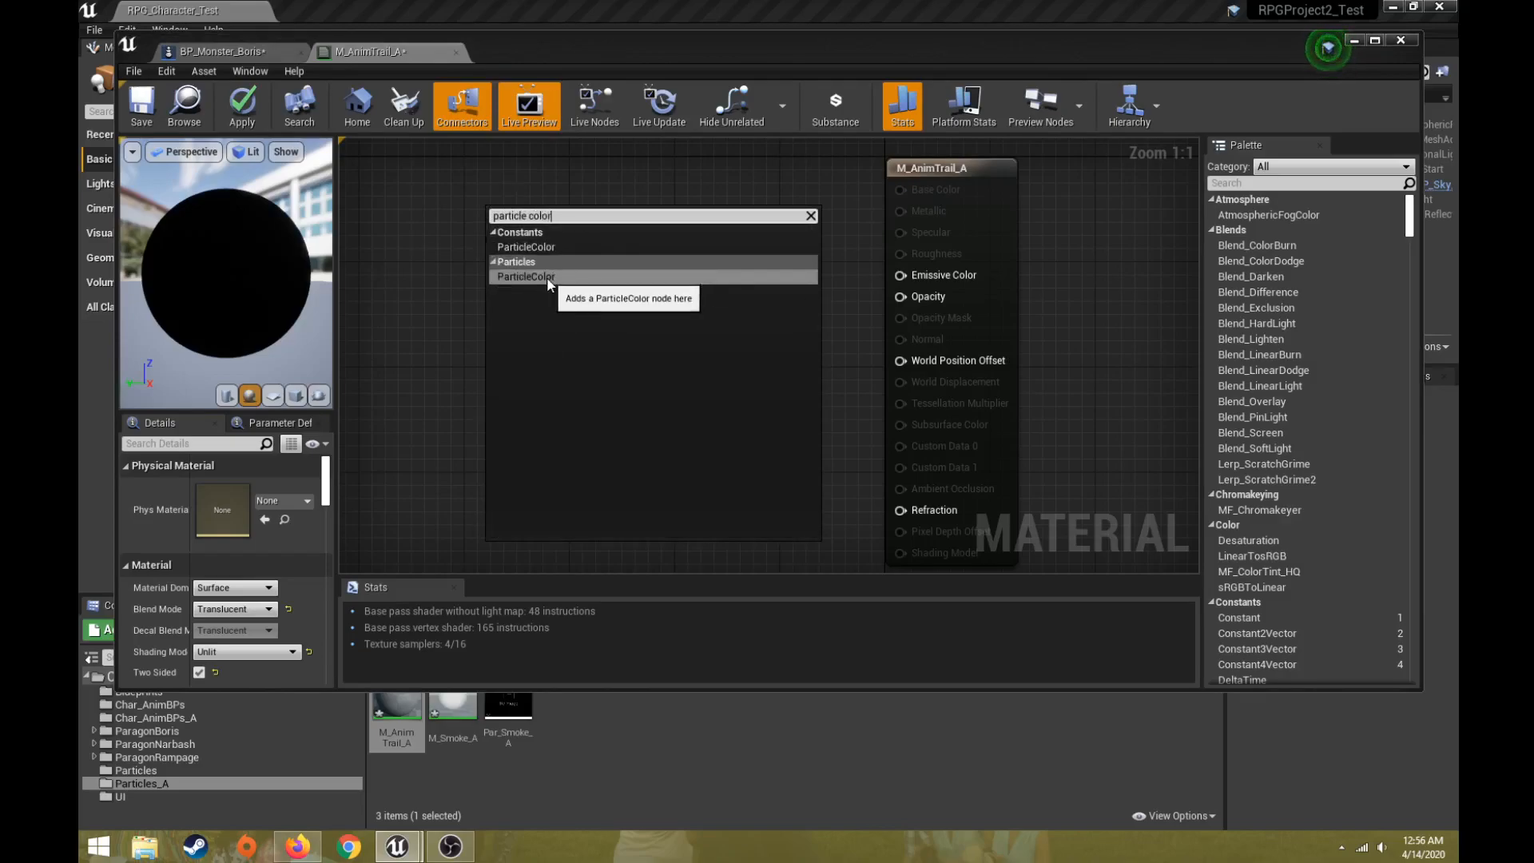
left_click(547, 276)
left_click_drag(569, 217, 503, 197)
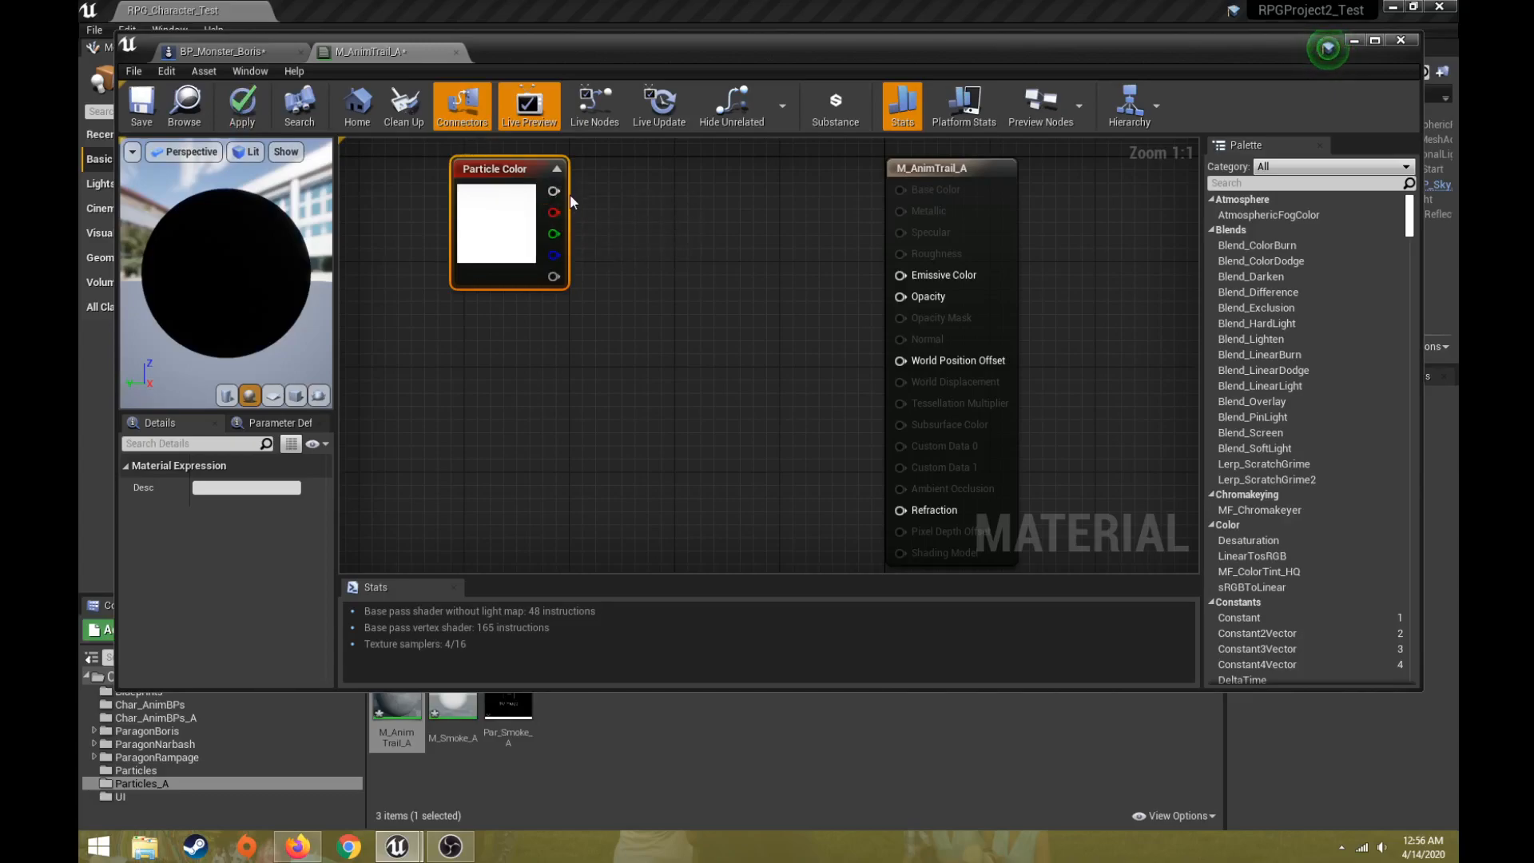
Add a TextureCoordinate node below the Particle Color node, with its preview expanded
right_click_drag(573, 384, 601, 324)
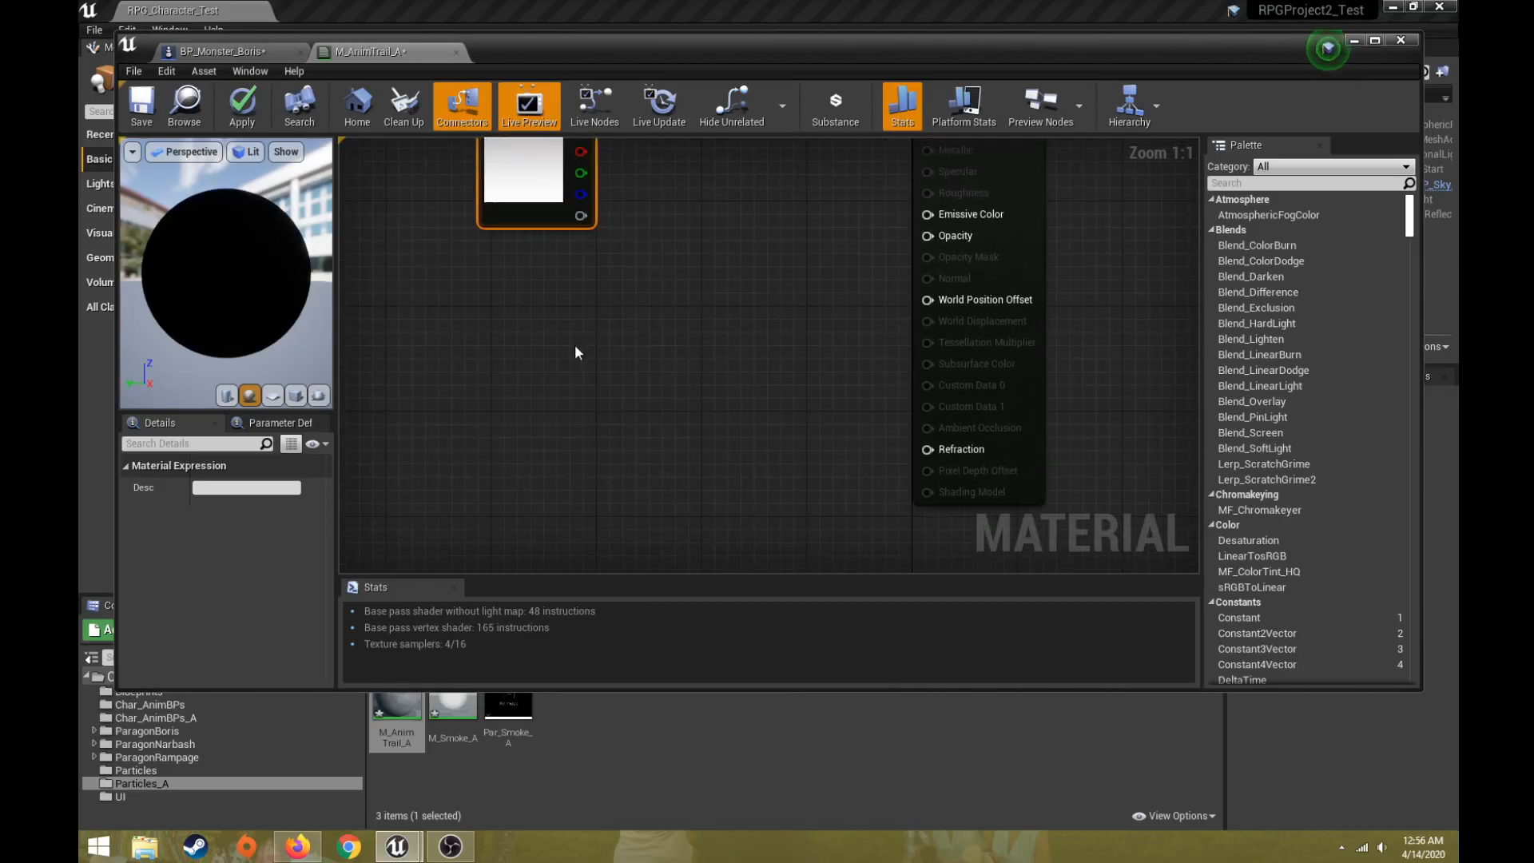
right_click(462, 349)
type("tex vcoo")
key("BackSpace")
key("BackSpace")
type("coor")
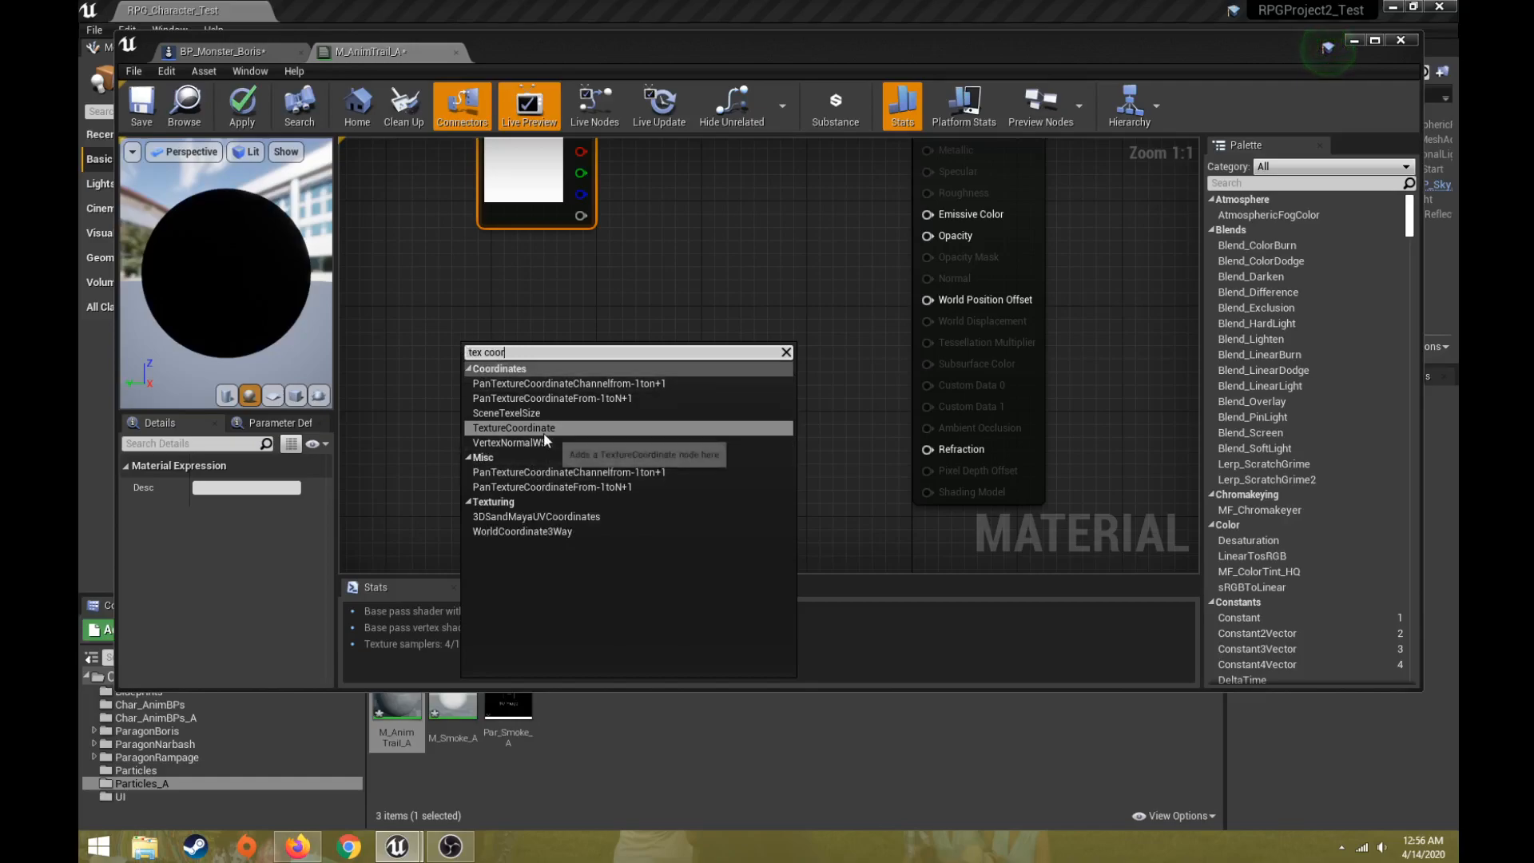
left_click(543, 431)
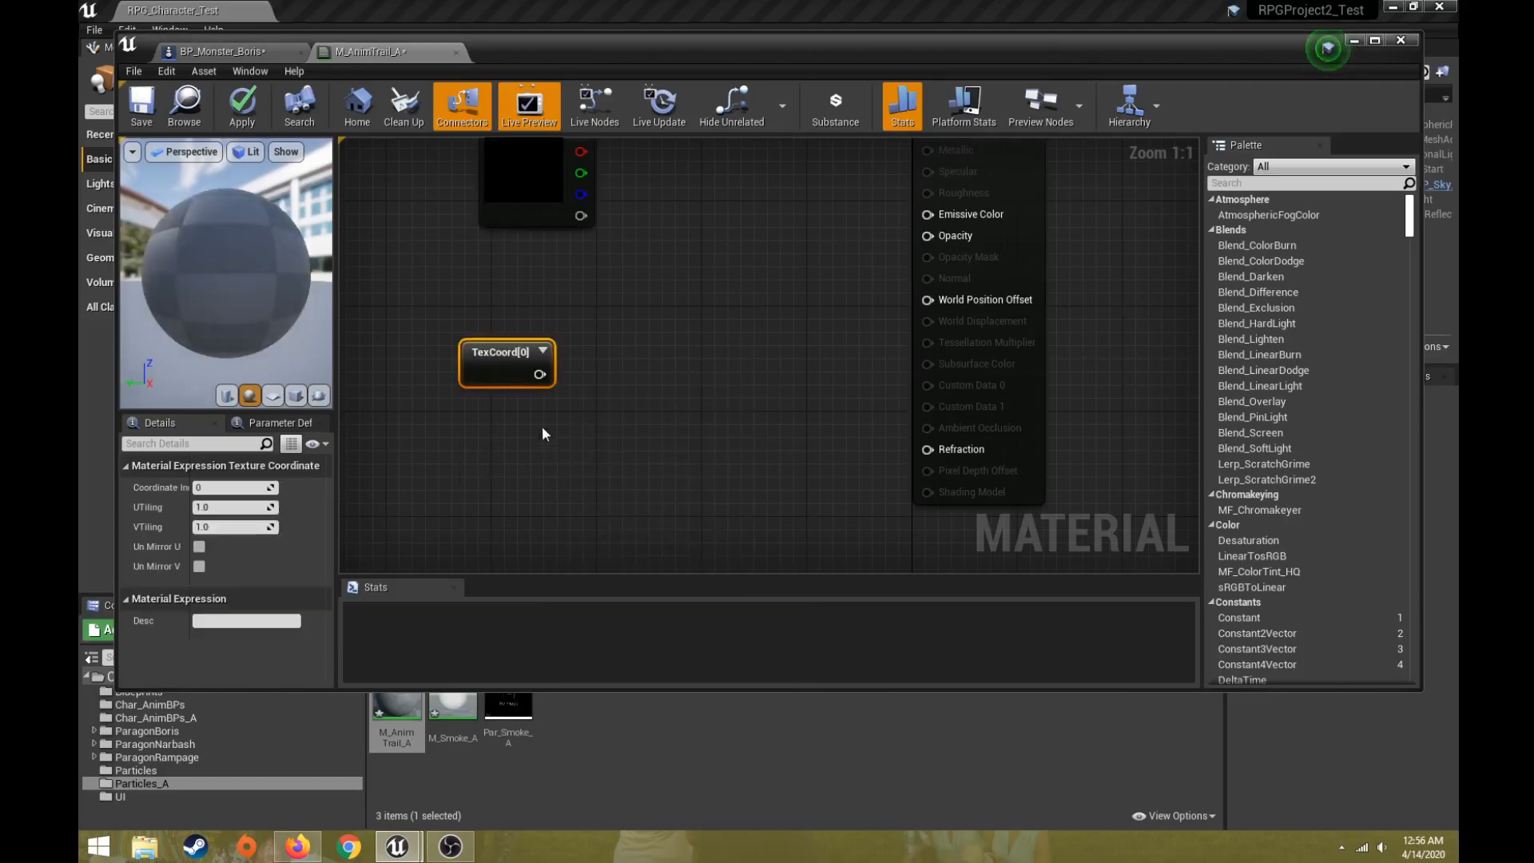
left_click_drag(543, 350, 429, 326)
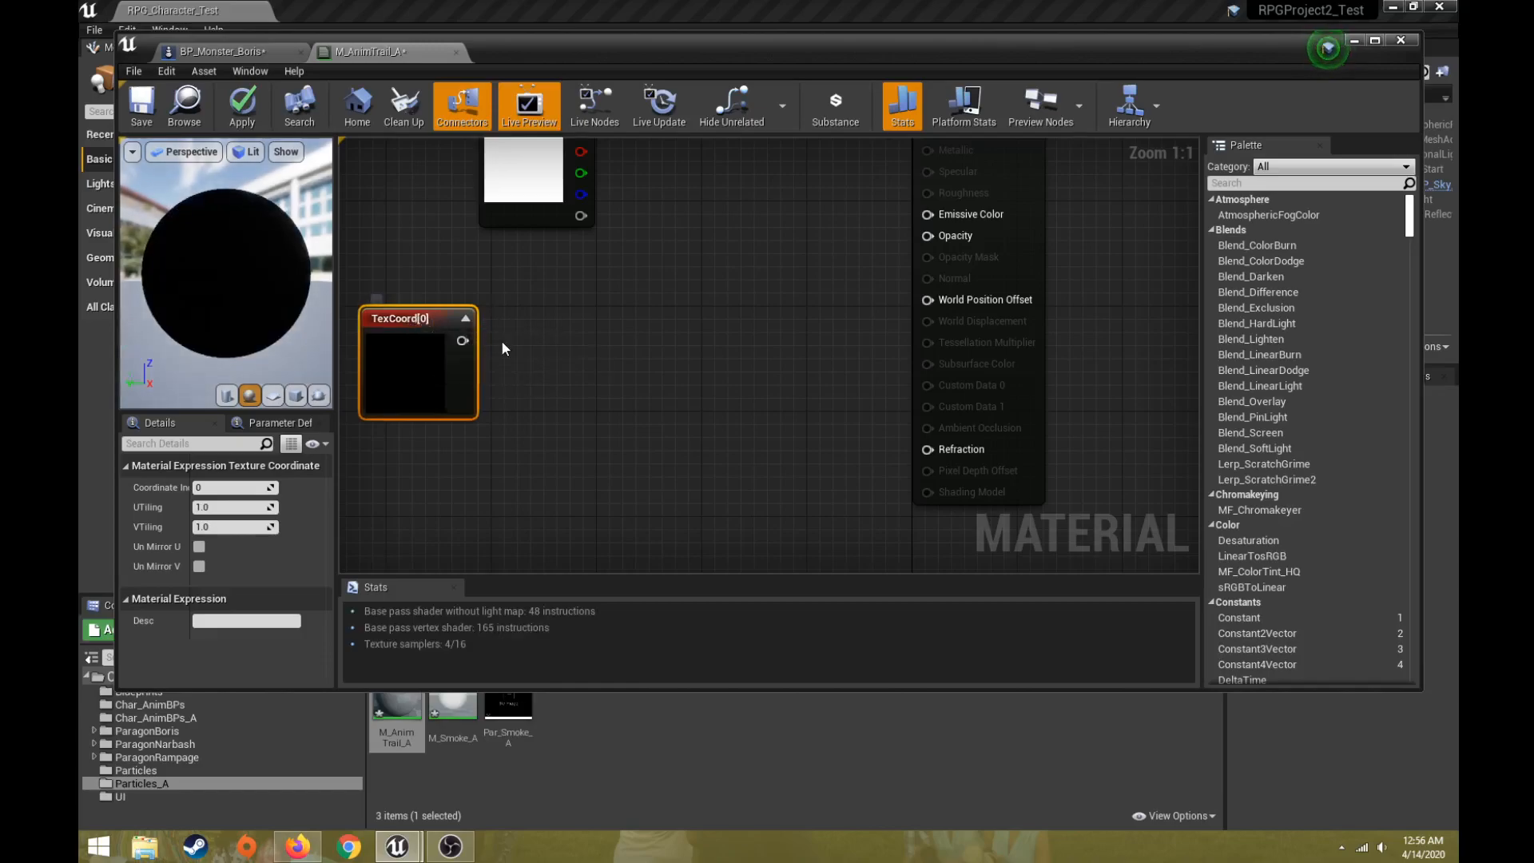
Add a ComponentMask node fed by the TexCoord output and align it beside the TexCoord node
right_click_drag(503, 342, 456, 335)
left_click_drag(413, 334, 492, 341)
type("c")
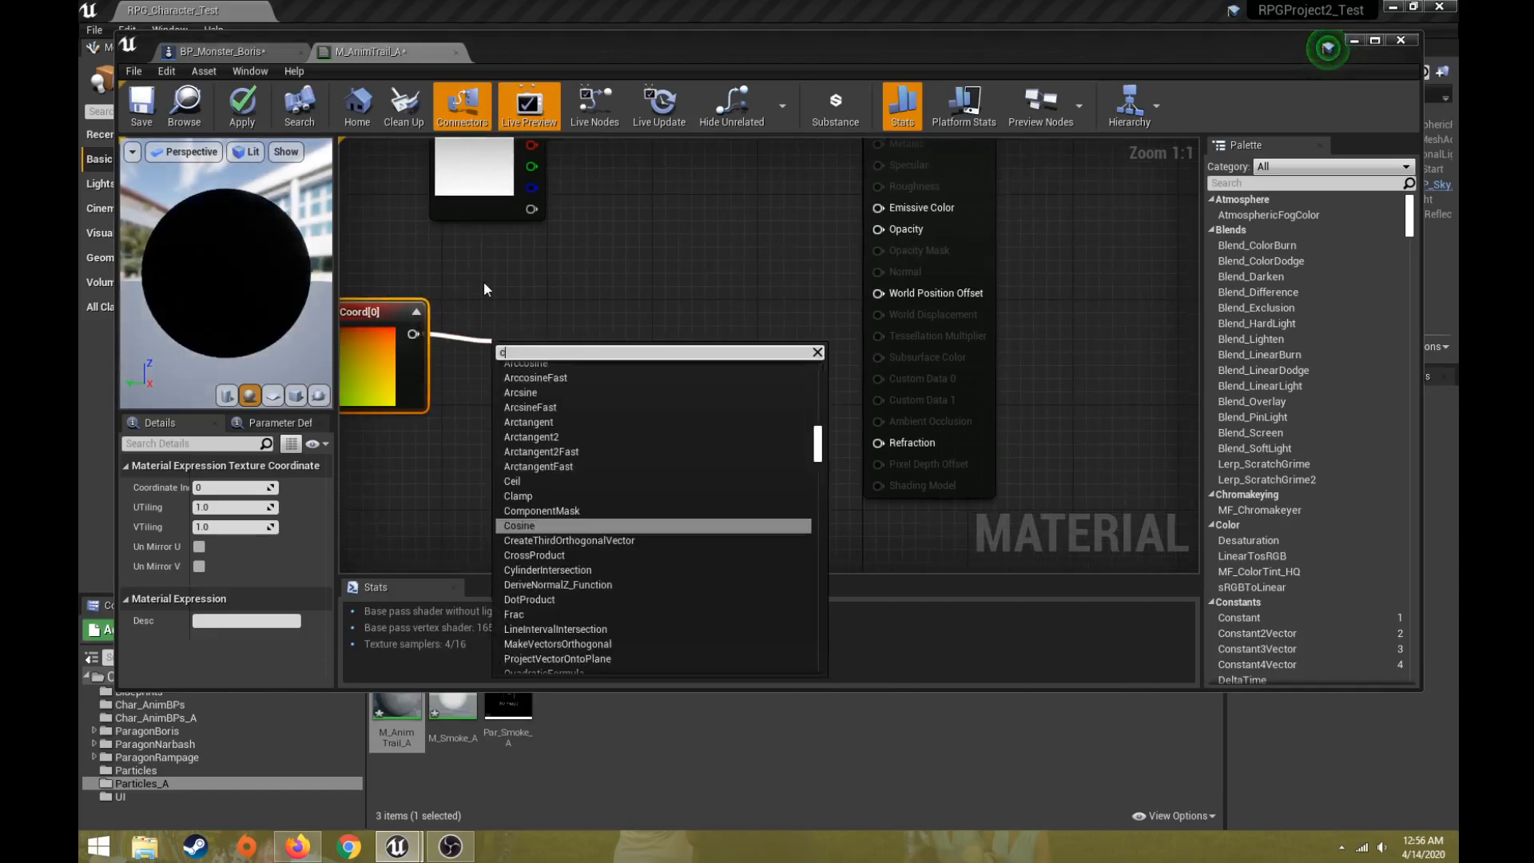
type("oordinate mas")
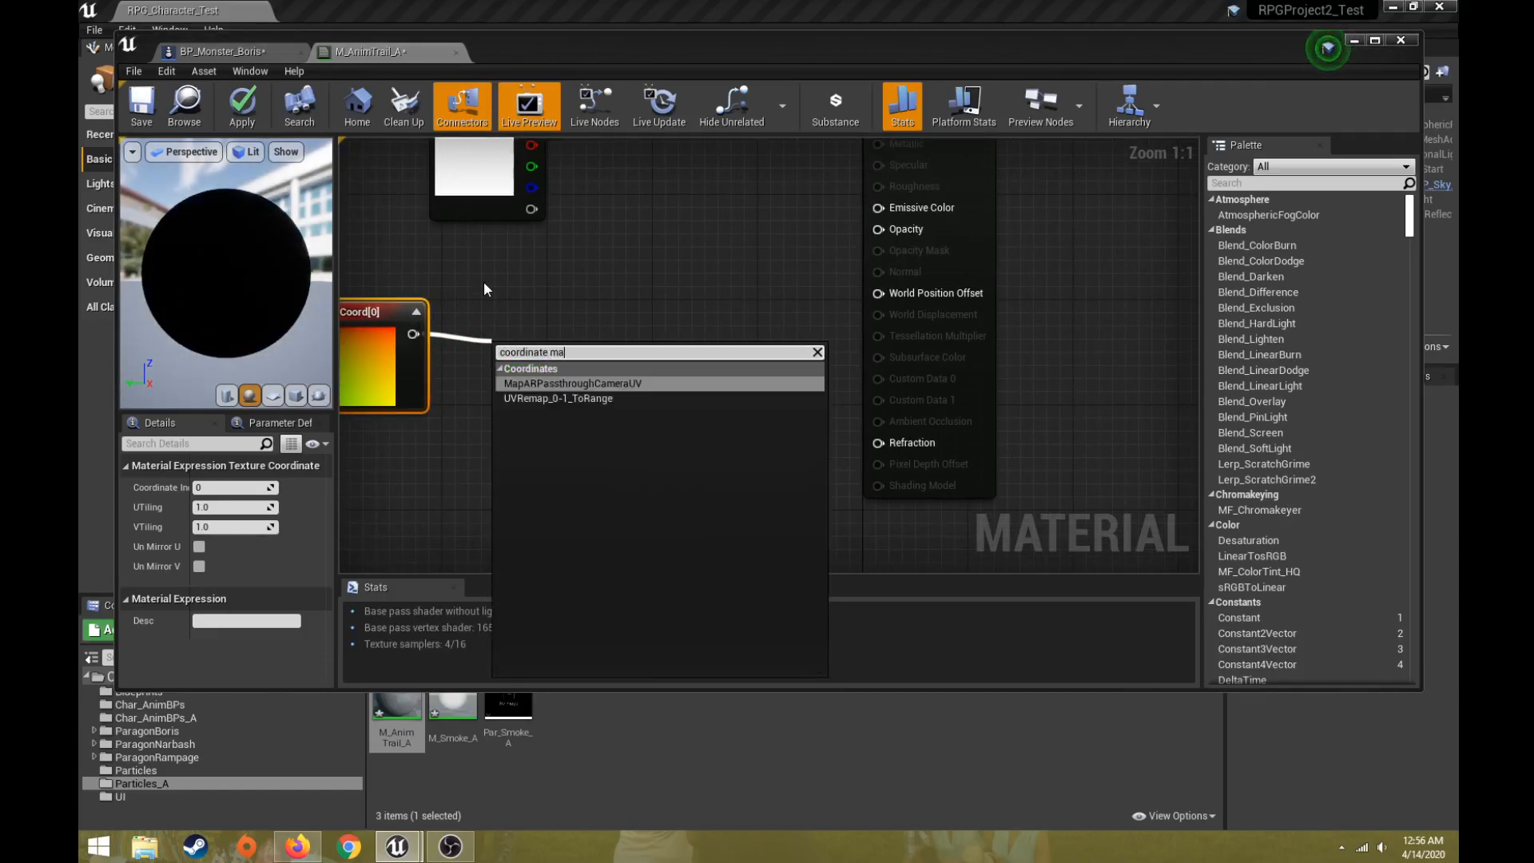
key("BackSpace")
key("BackSpace")
key("BackSpace")
key("BackSpace")
key("BackSpace")
key("BackSpace")
key("BackSpace")
key("BackSpace")
key("BackSpace")
key("BackSpace")
key("BackSpace")
key("BackSpace")
key("BackSpace")
key("BackSpace")
type("mask co")
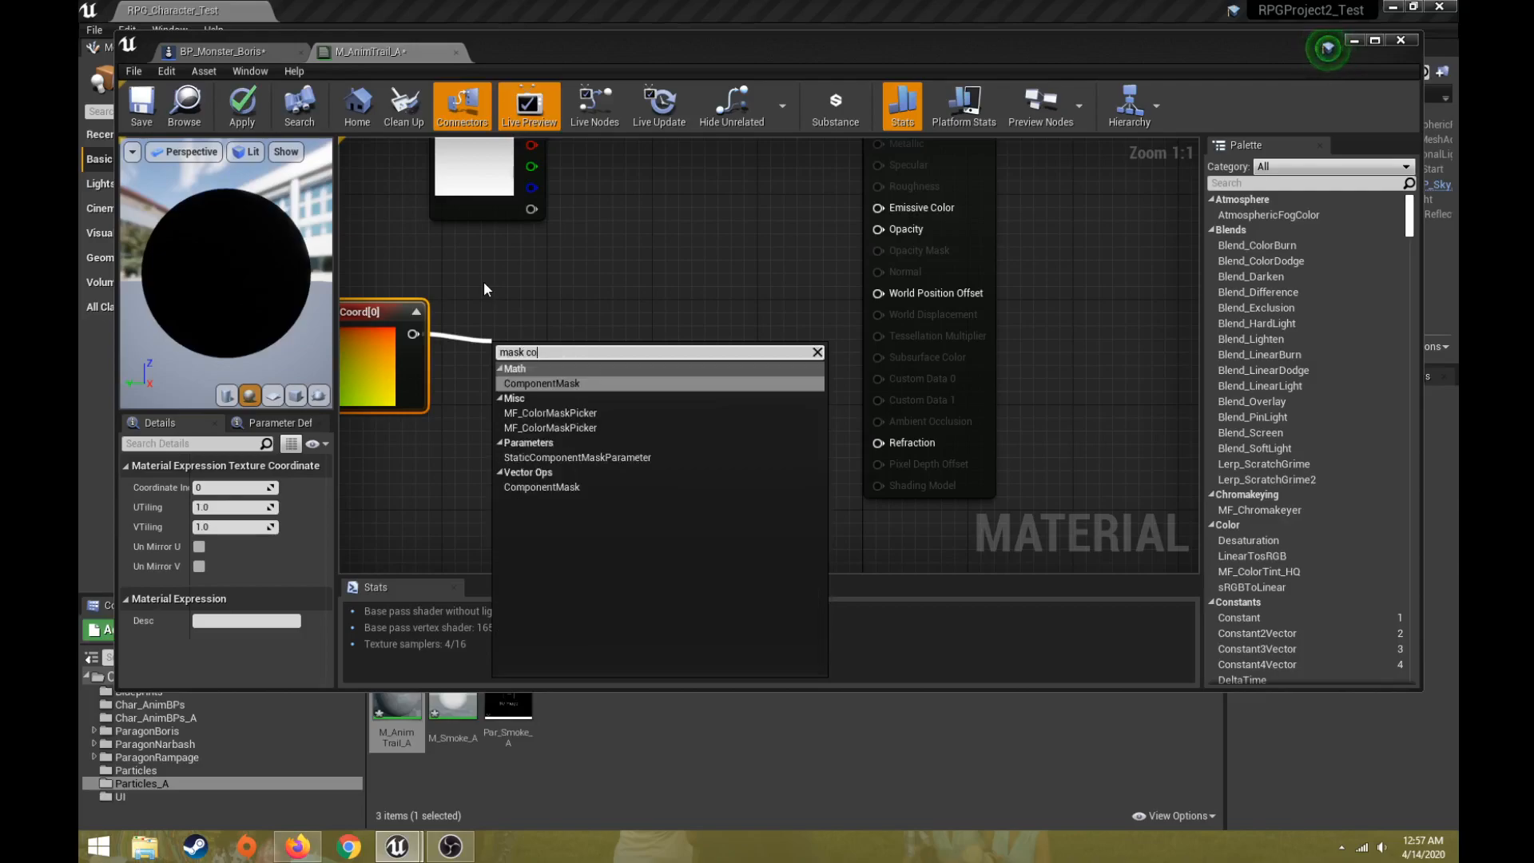
left_click(538, 382)
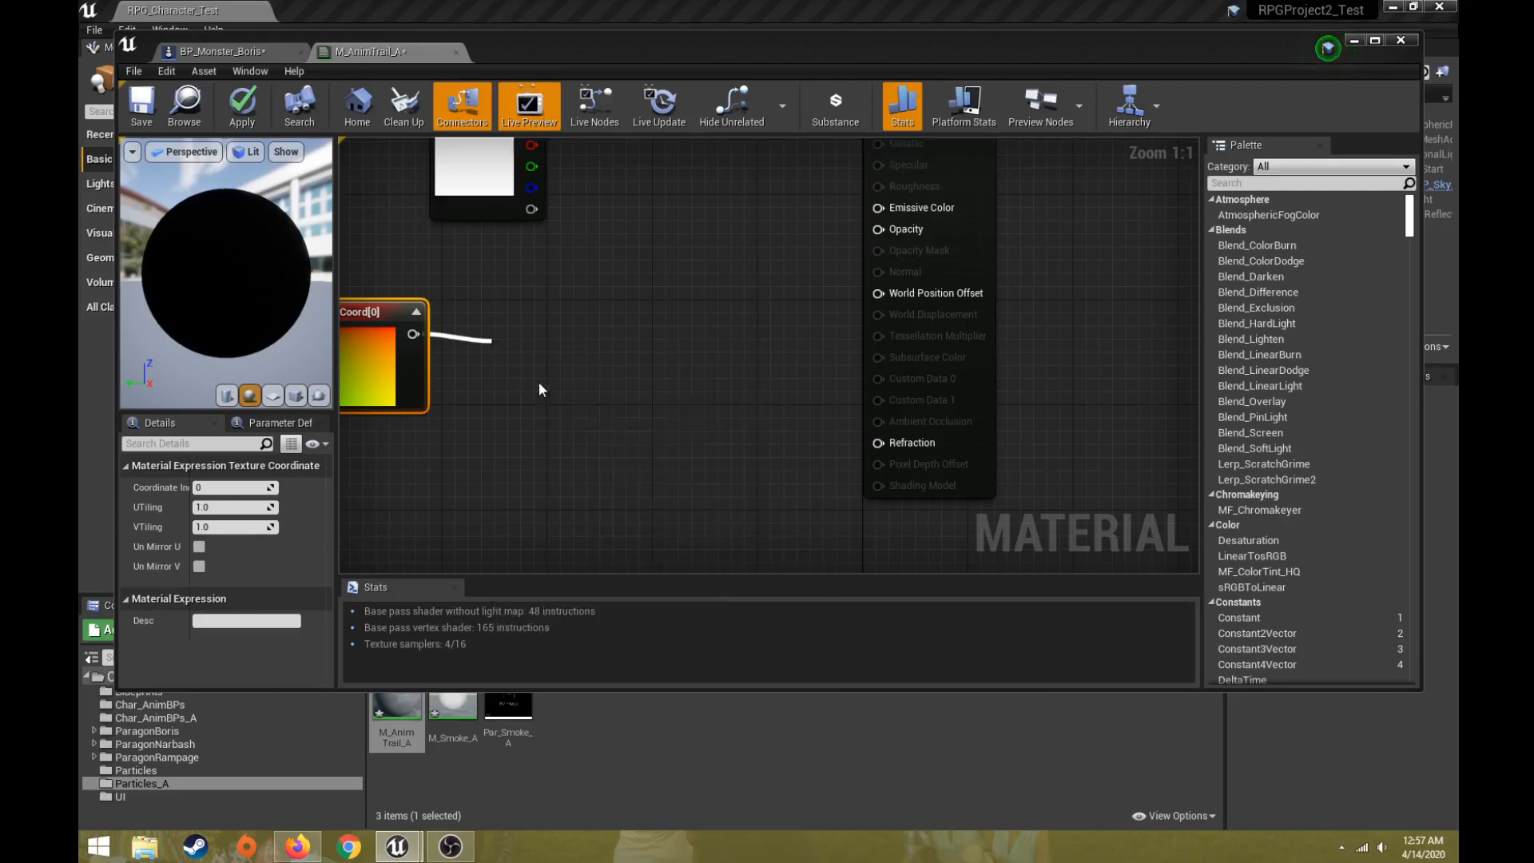
left_click_drag(520, 324, 520, 312)
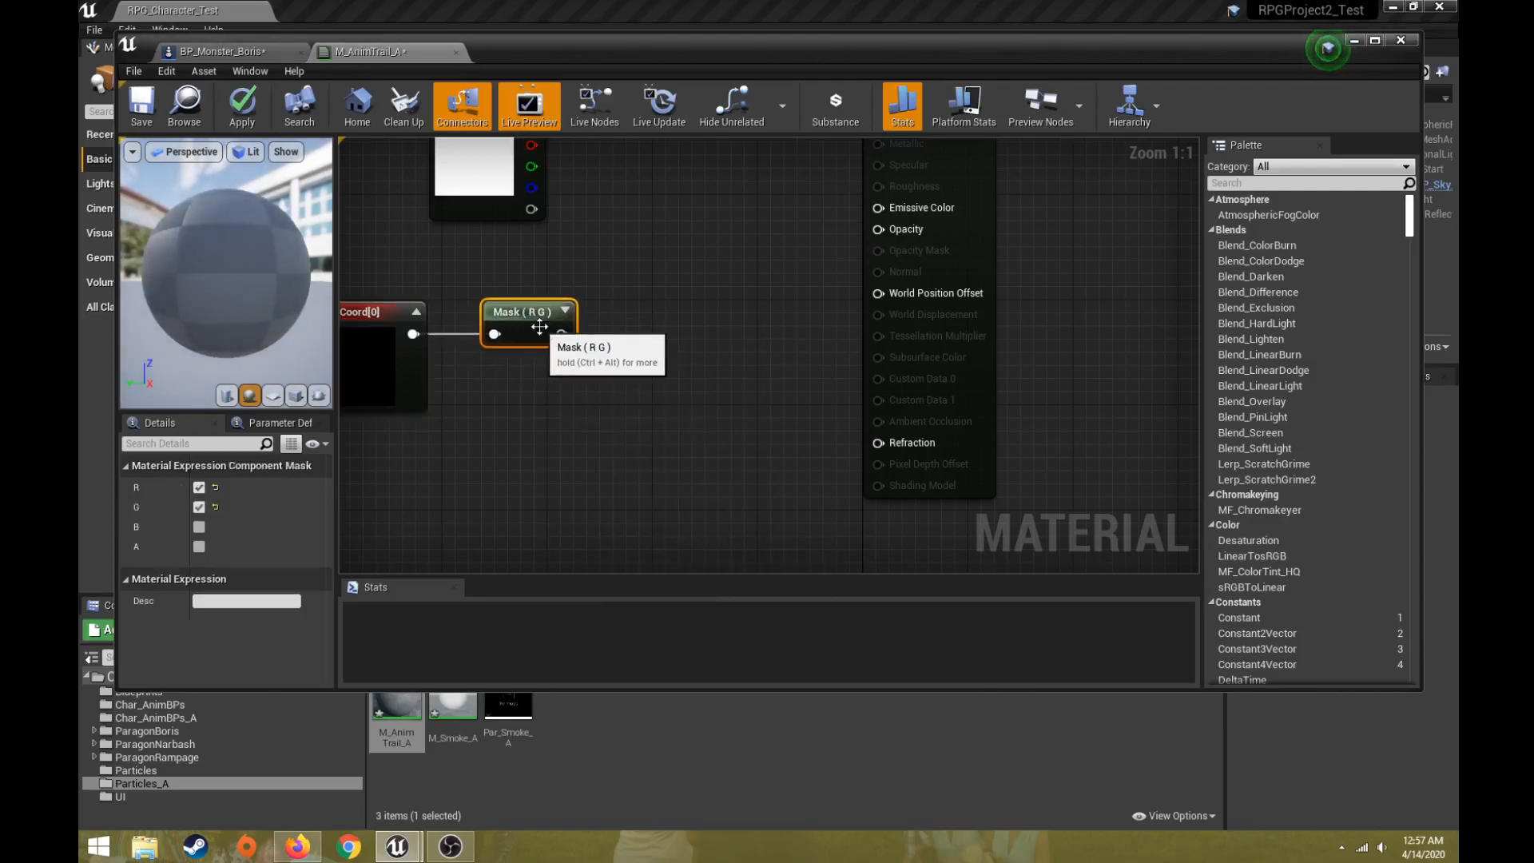
Expand the Mask node's preview and restrict the mask to the G channel only
left_click(564, 311)
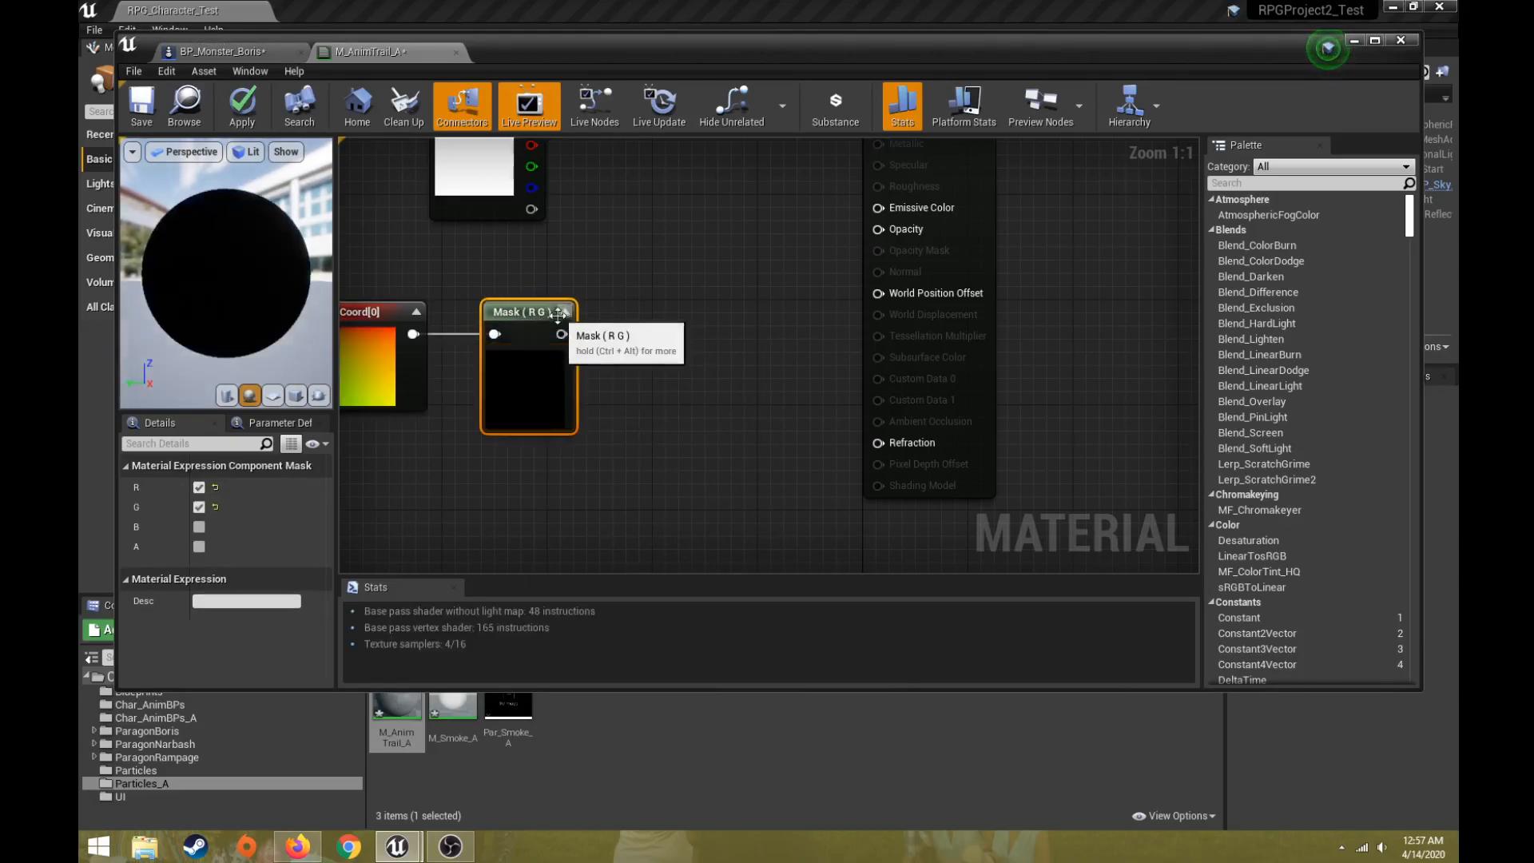
right_click_drag(495, 383, 627, 371)
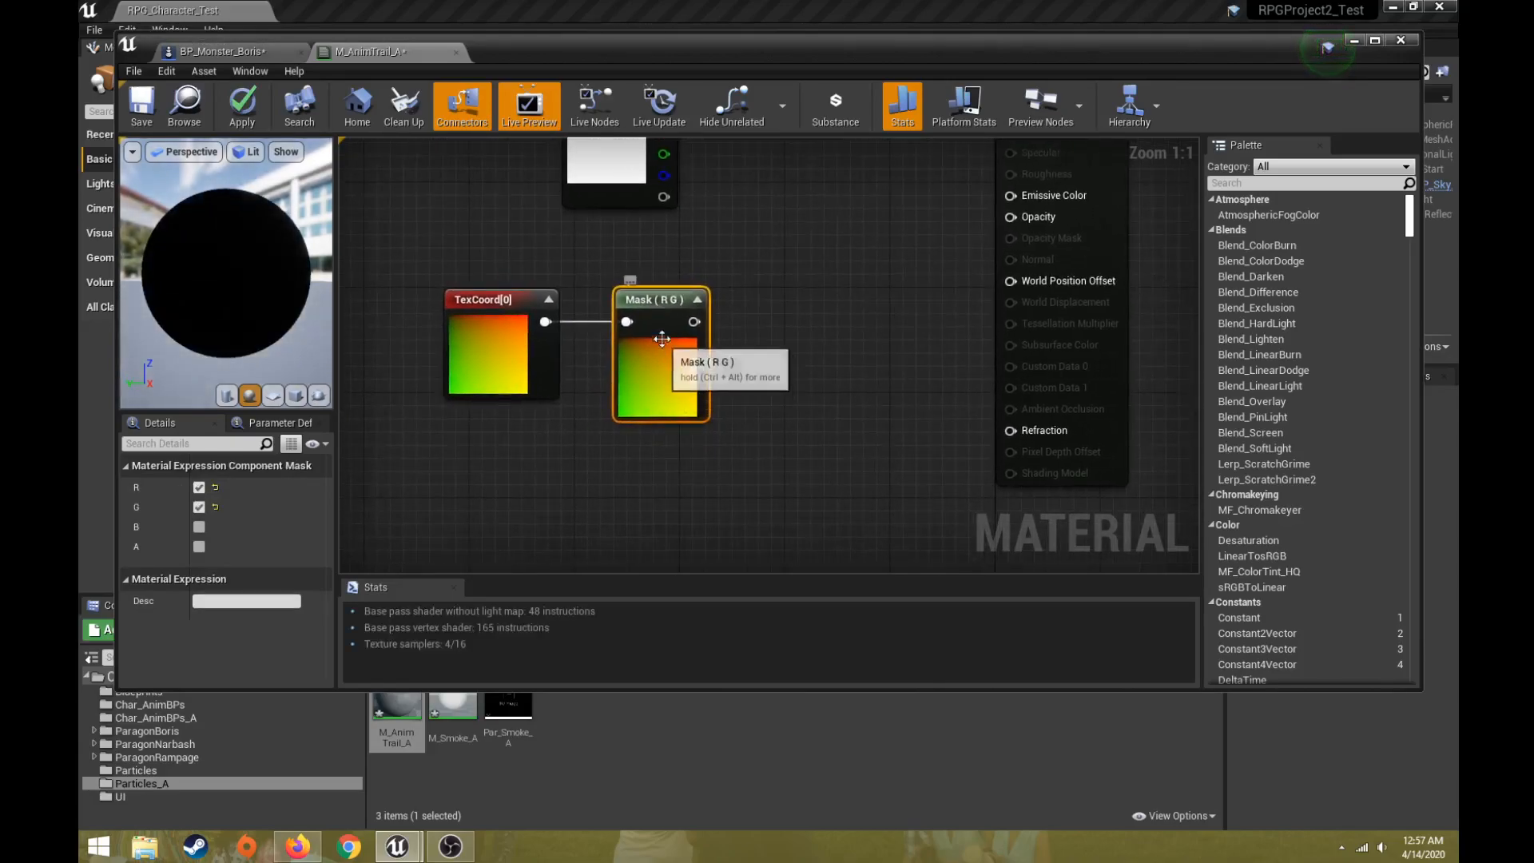
left_click(199, 487)
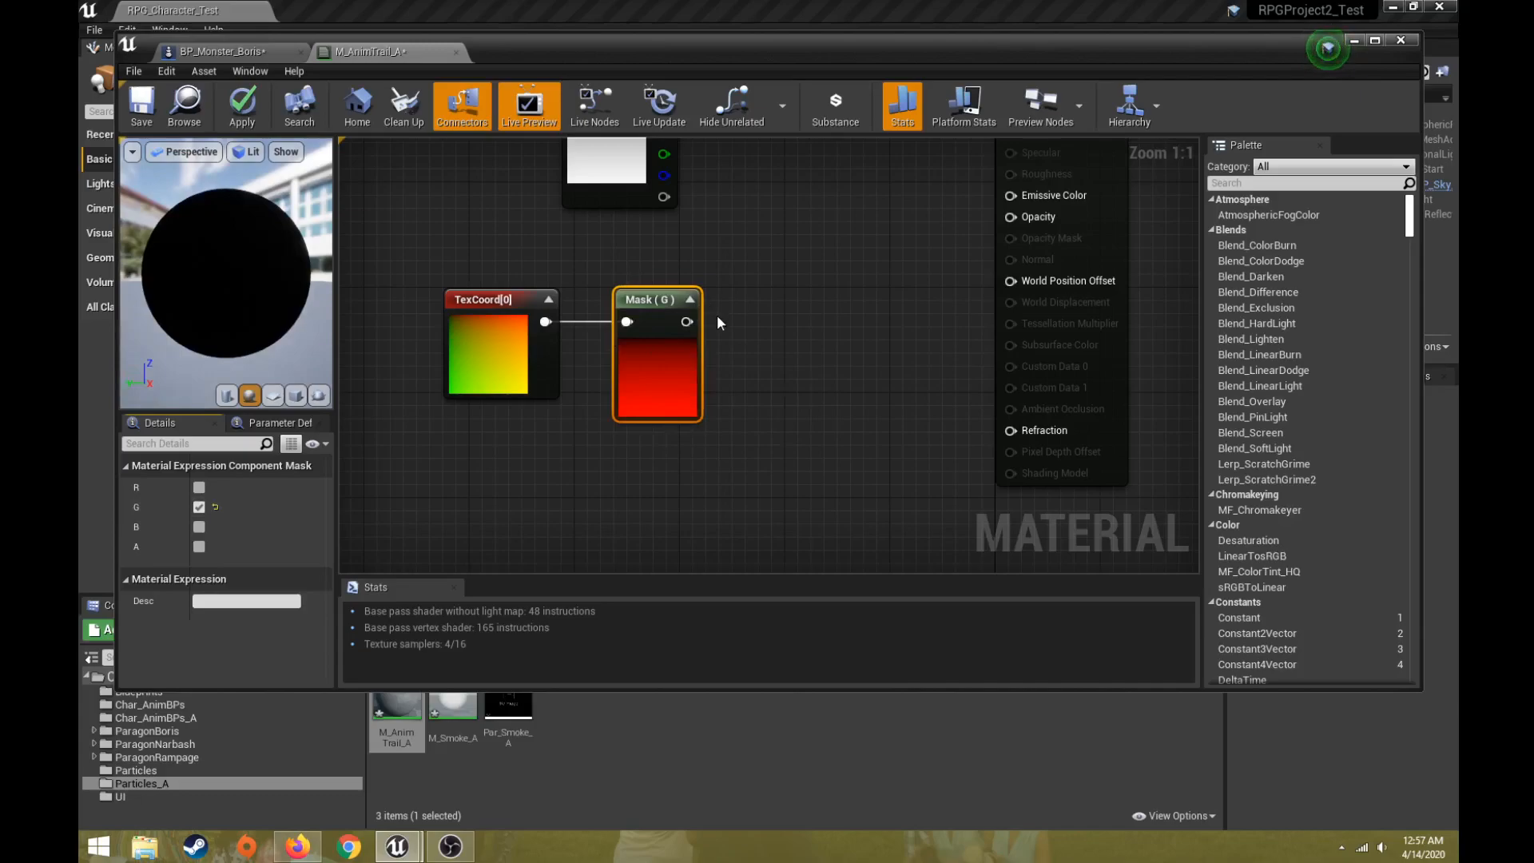
Add a Multiply node beside the Particle Color node and place a duplicate of it beside the Mask node
right_click_drag(716, 315, 678, 342)
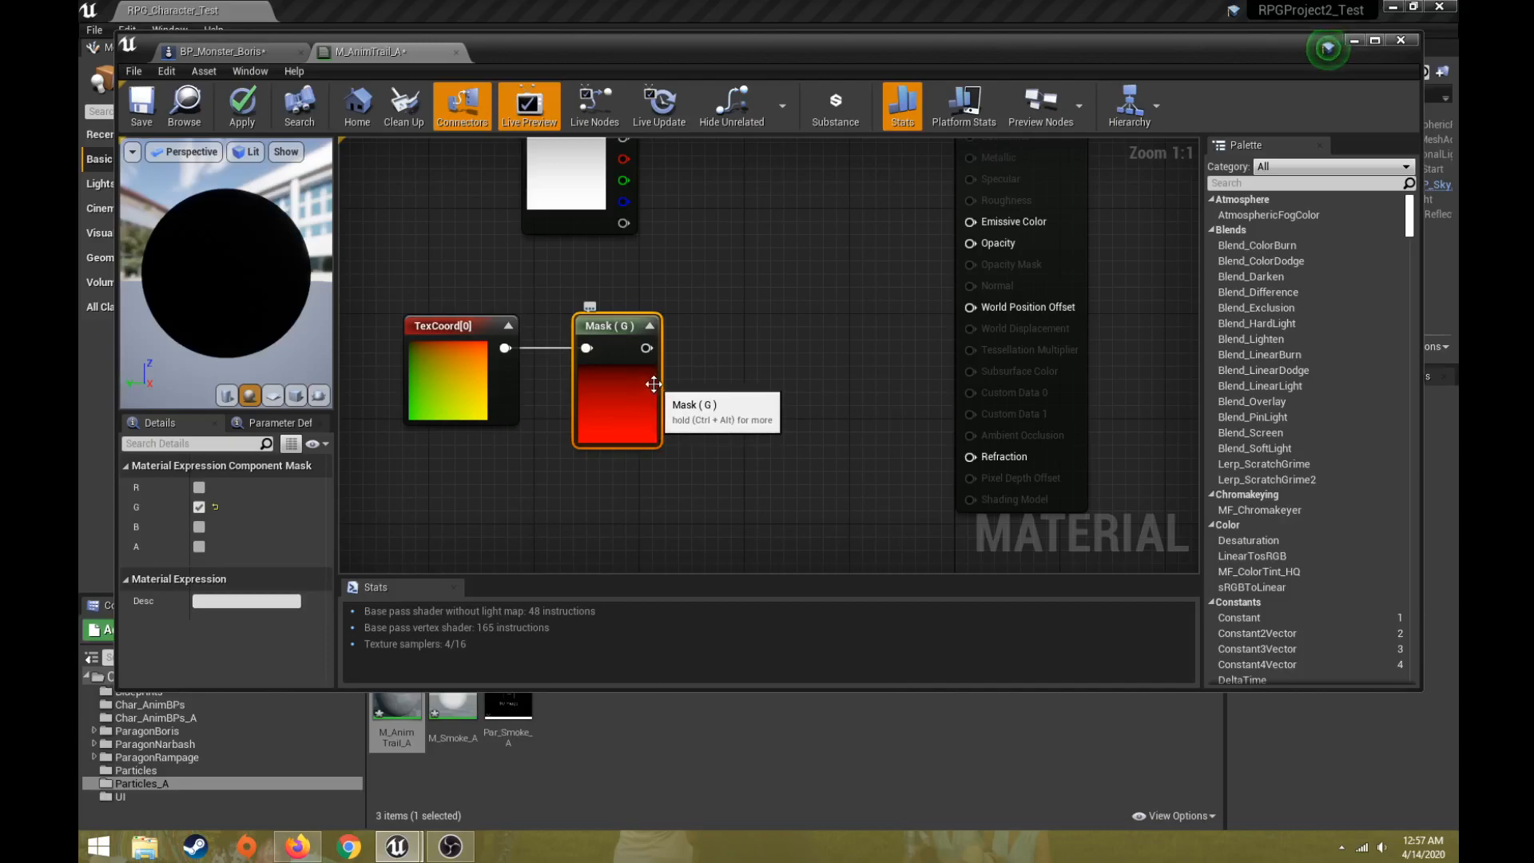
right_click_drag(698, 347, 640, 427)
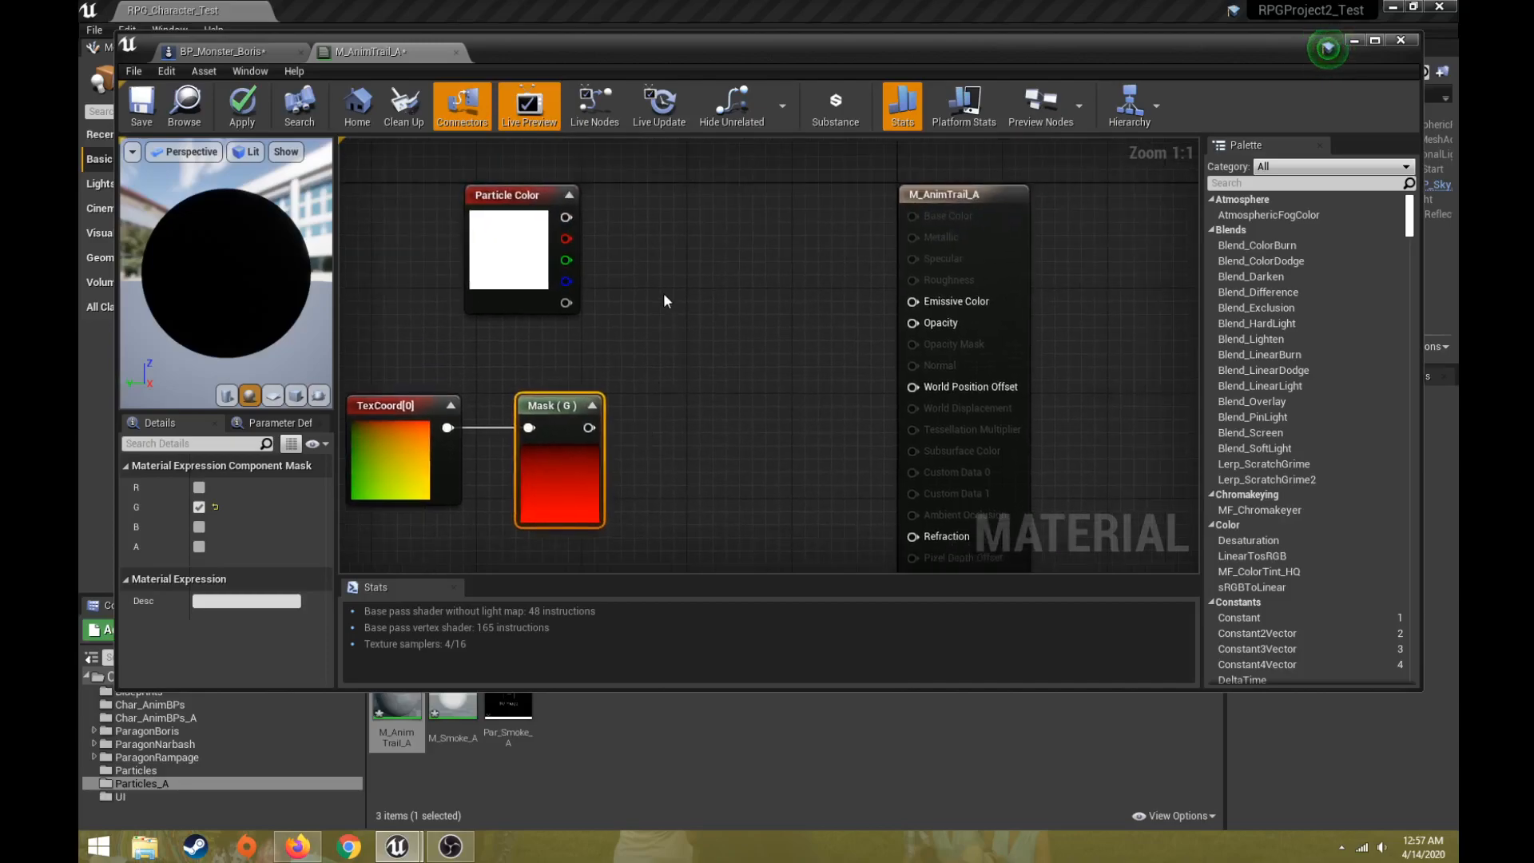
right_click(678, 249)
type("multip")
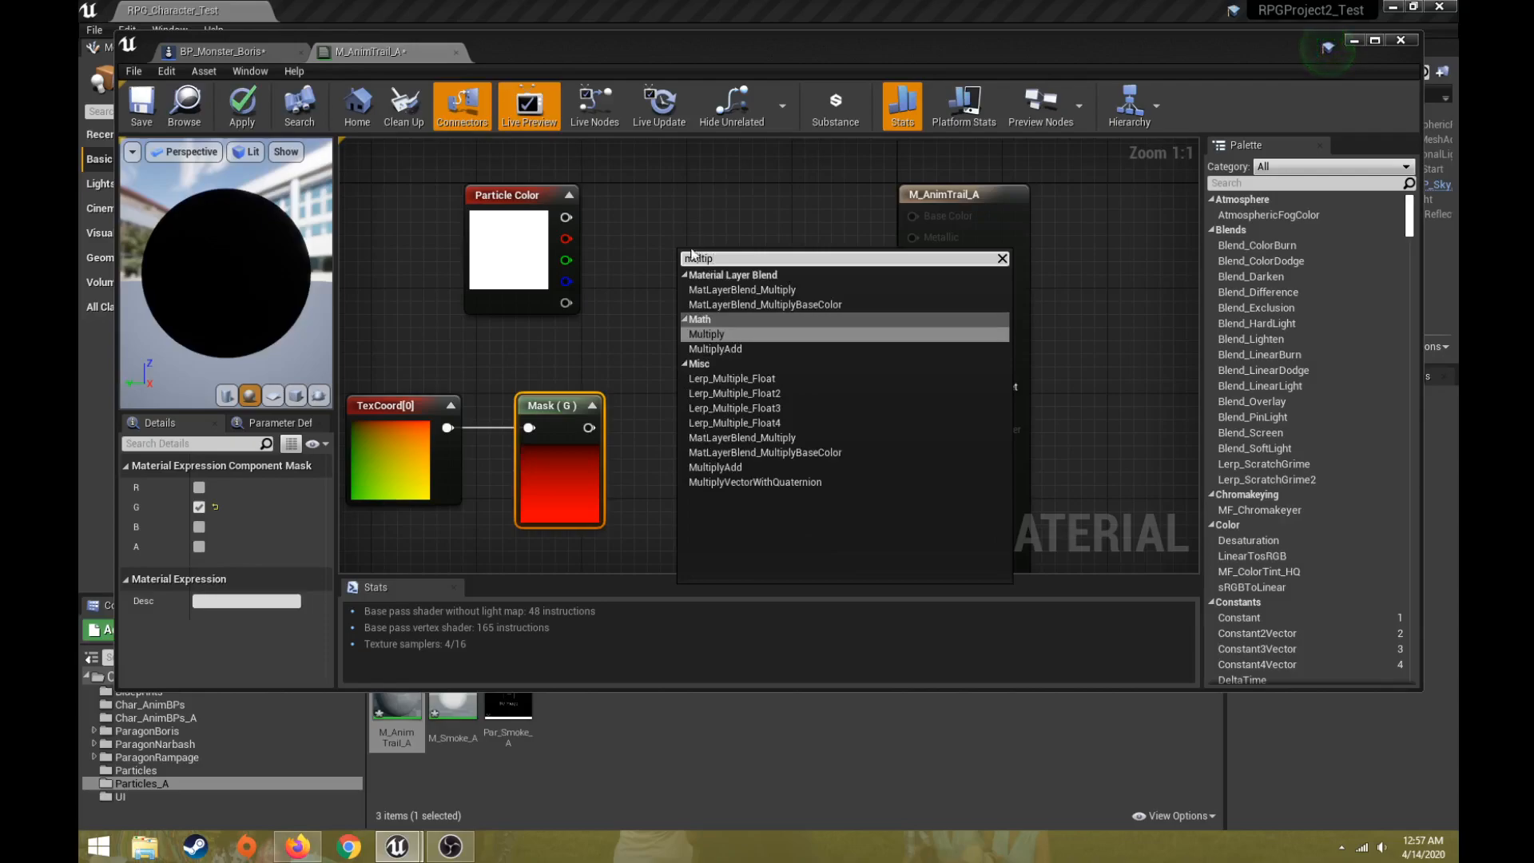
left_click(714, 334)
key("ctrl+w")
left_click_drag(775, 275, 722, 405)
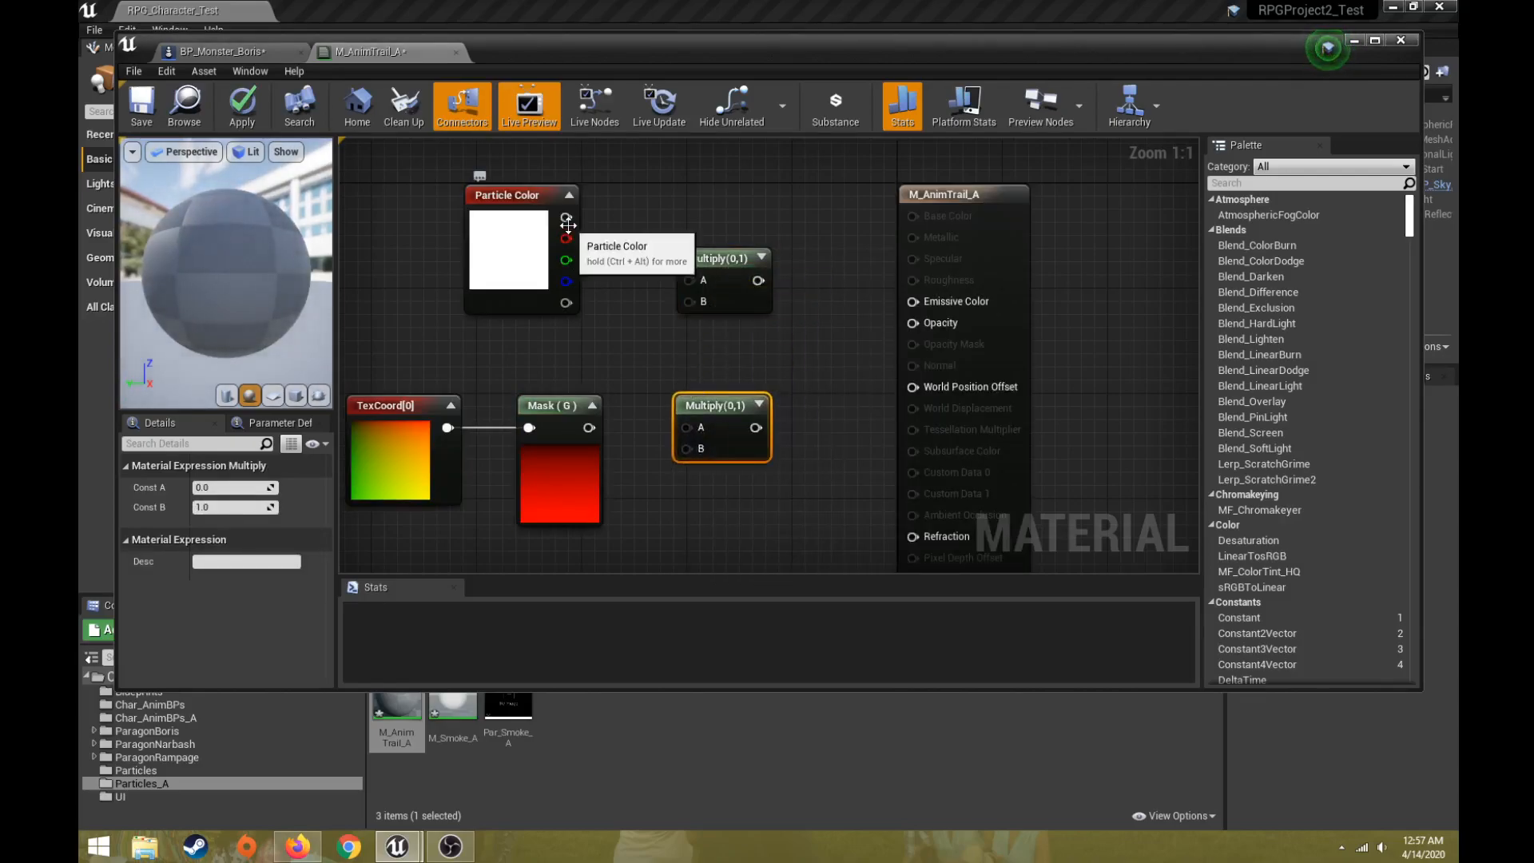
Wire Particle Color to A and Mask to B of both Multiply nodes, the upper feeding Emissive Color and the lower feeding Opacity
left_click_drag(565, 217, 688, 278)
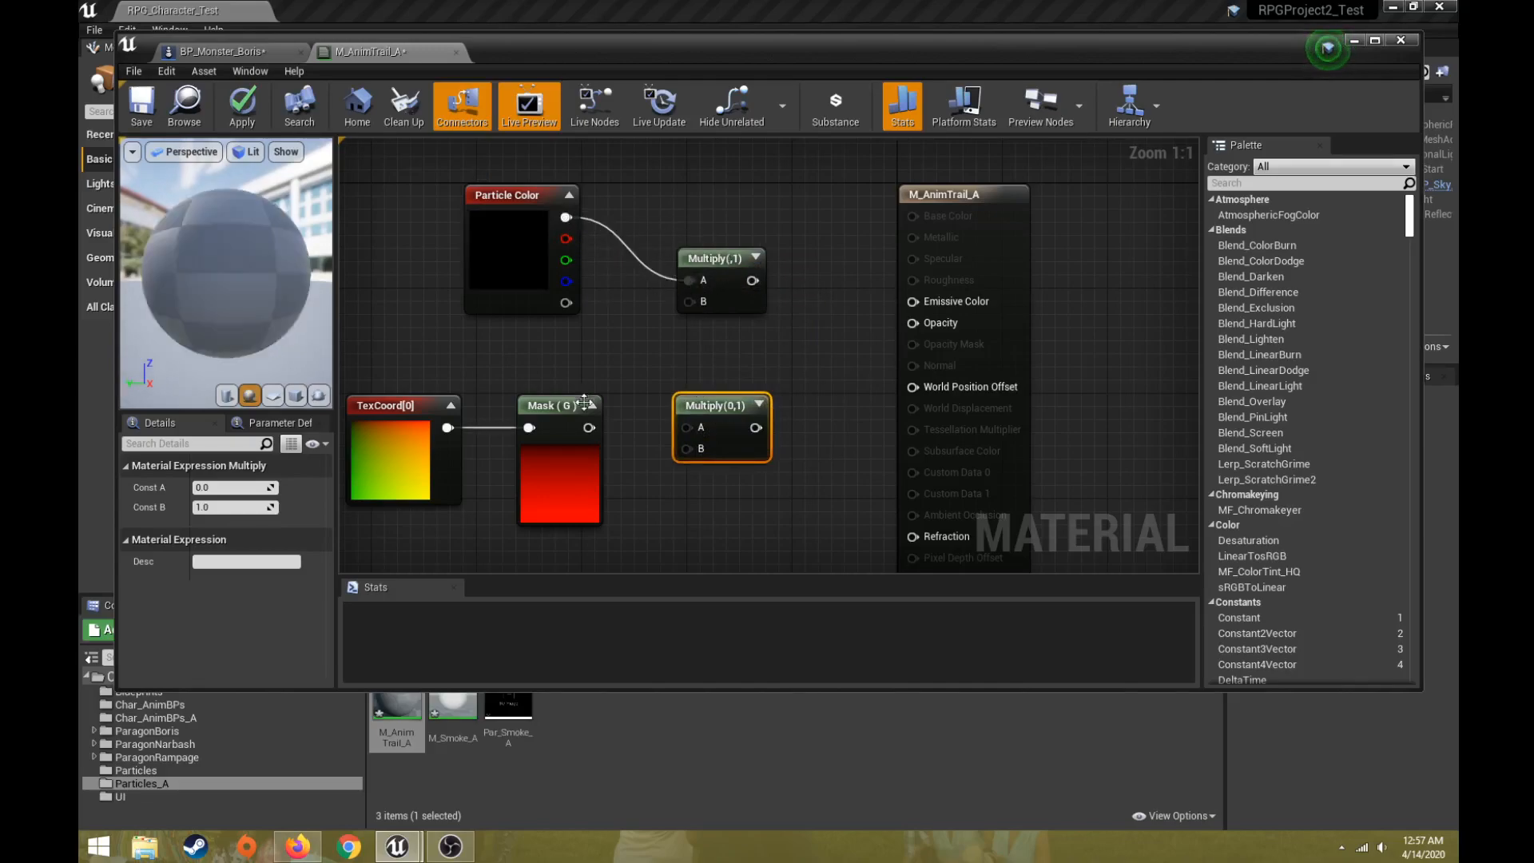
left_click_drag(589, 432, 910, 303)
left_click_drag(566, 217, 687, 426)
left_click_drag(588, 427, 911, 322)
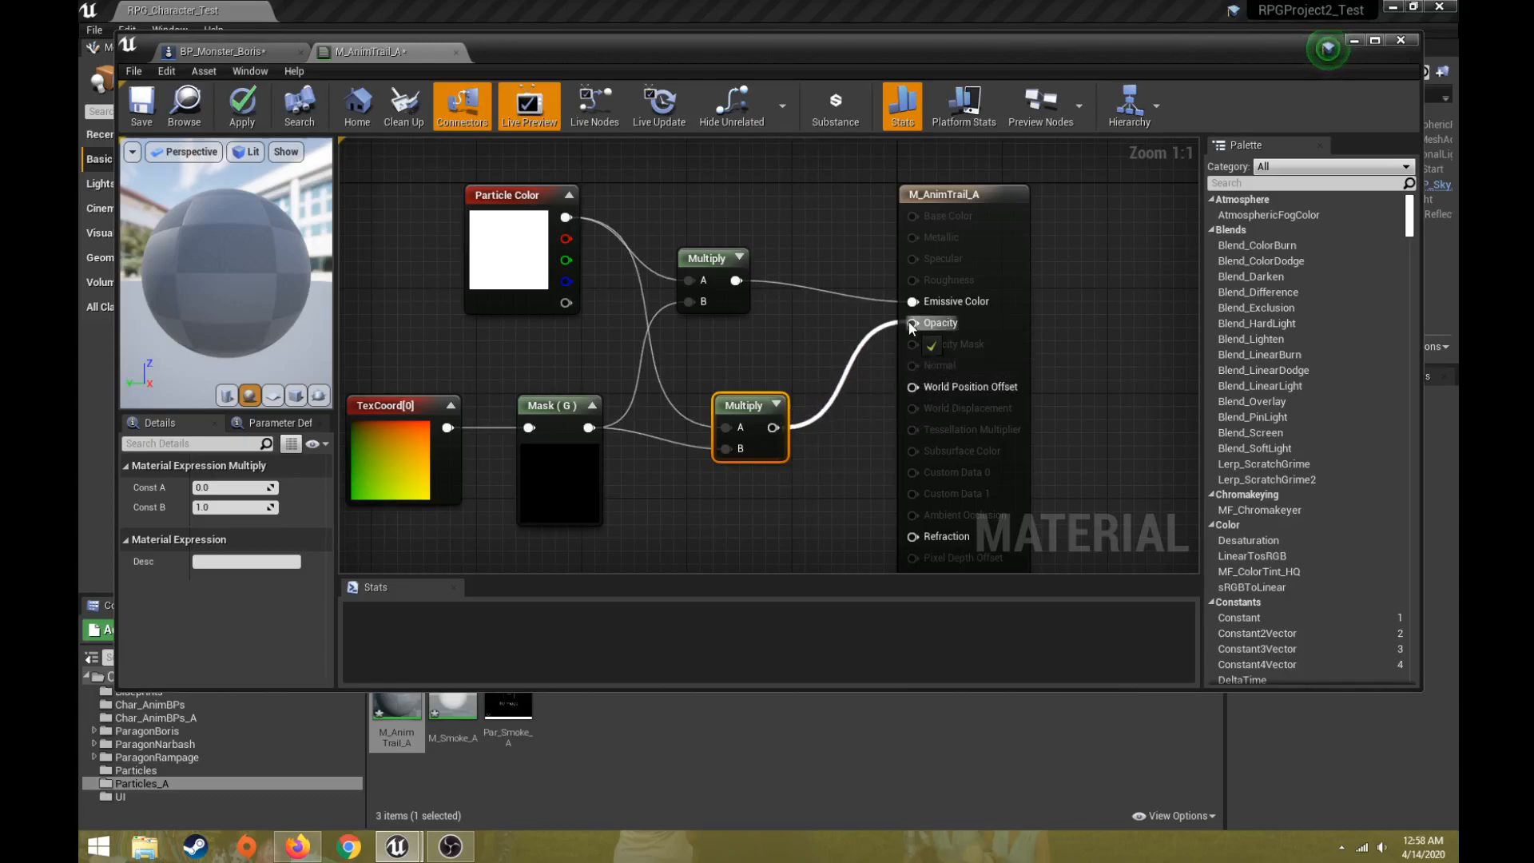
scroll(800, 345, "down", 1)
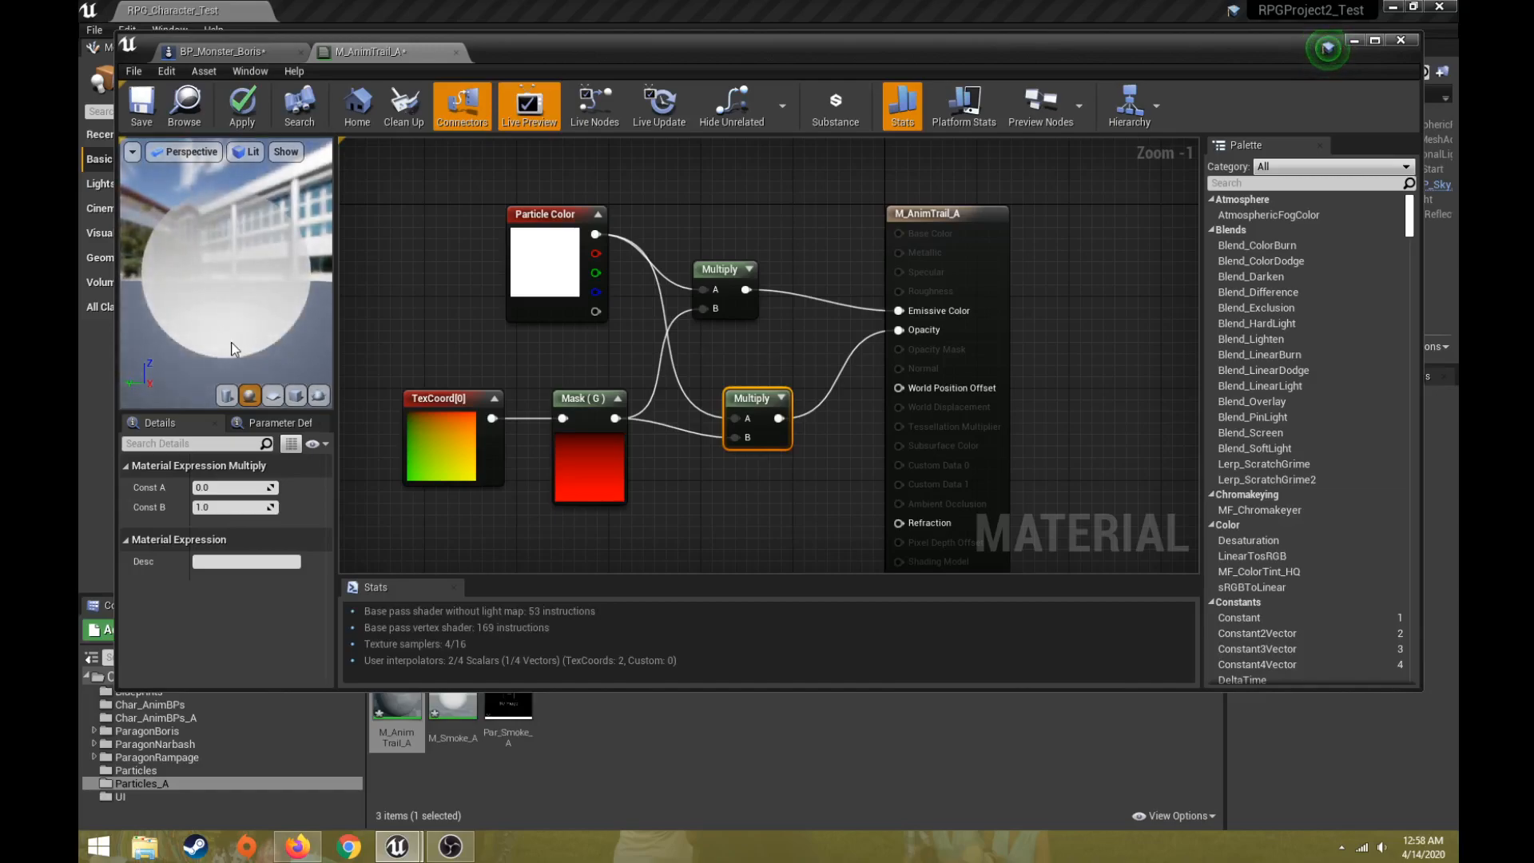
Preview the material on a cube, then save M_AnimTrail_A and close the material and BP_Monster_Boris editors
left_click(296, 395)
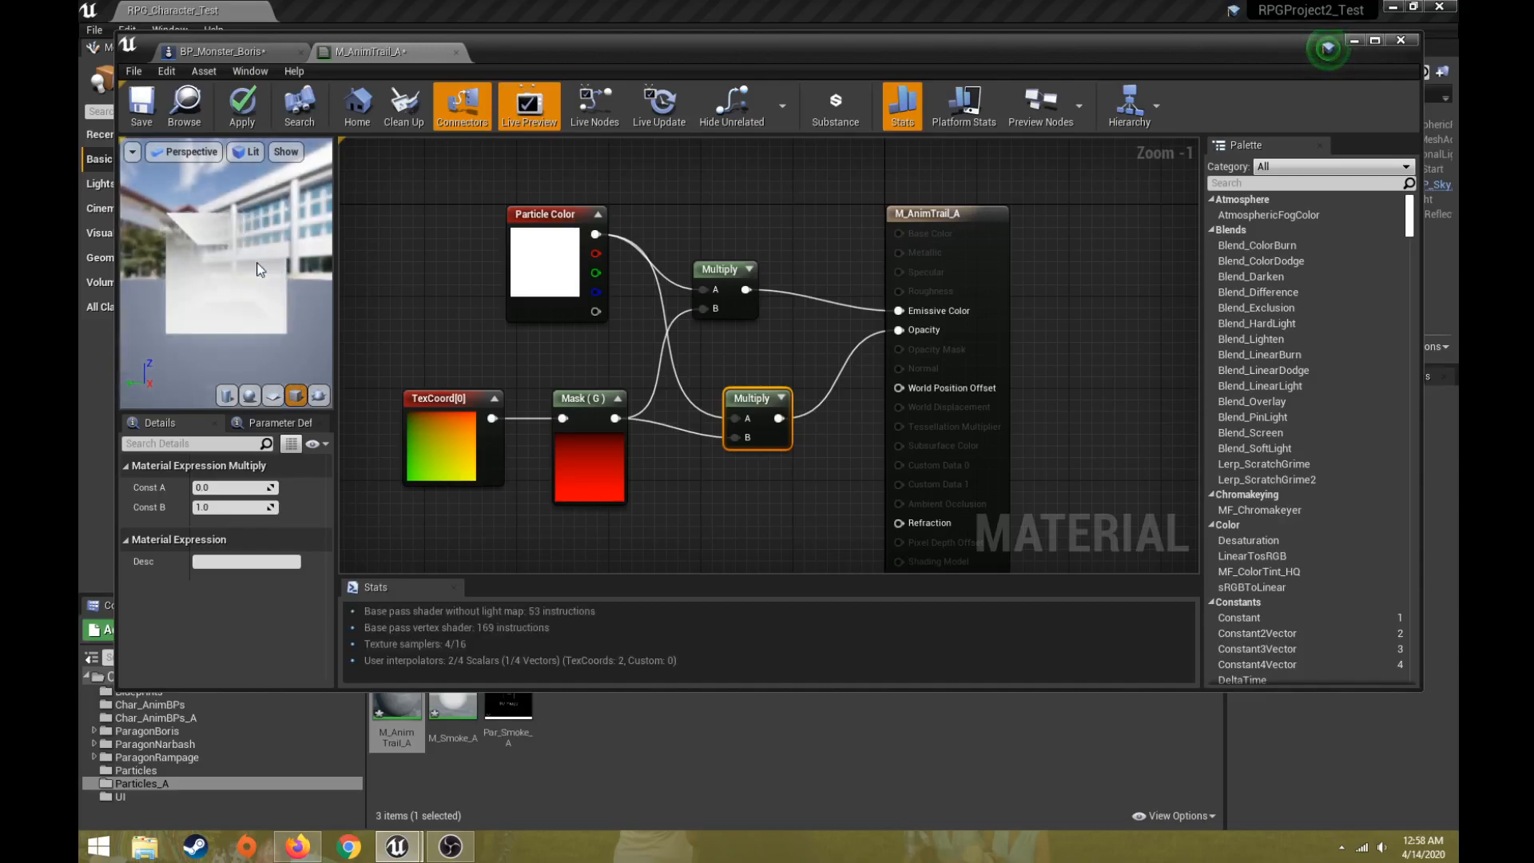
left_click_drag(247, 335, 156, 130)
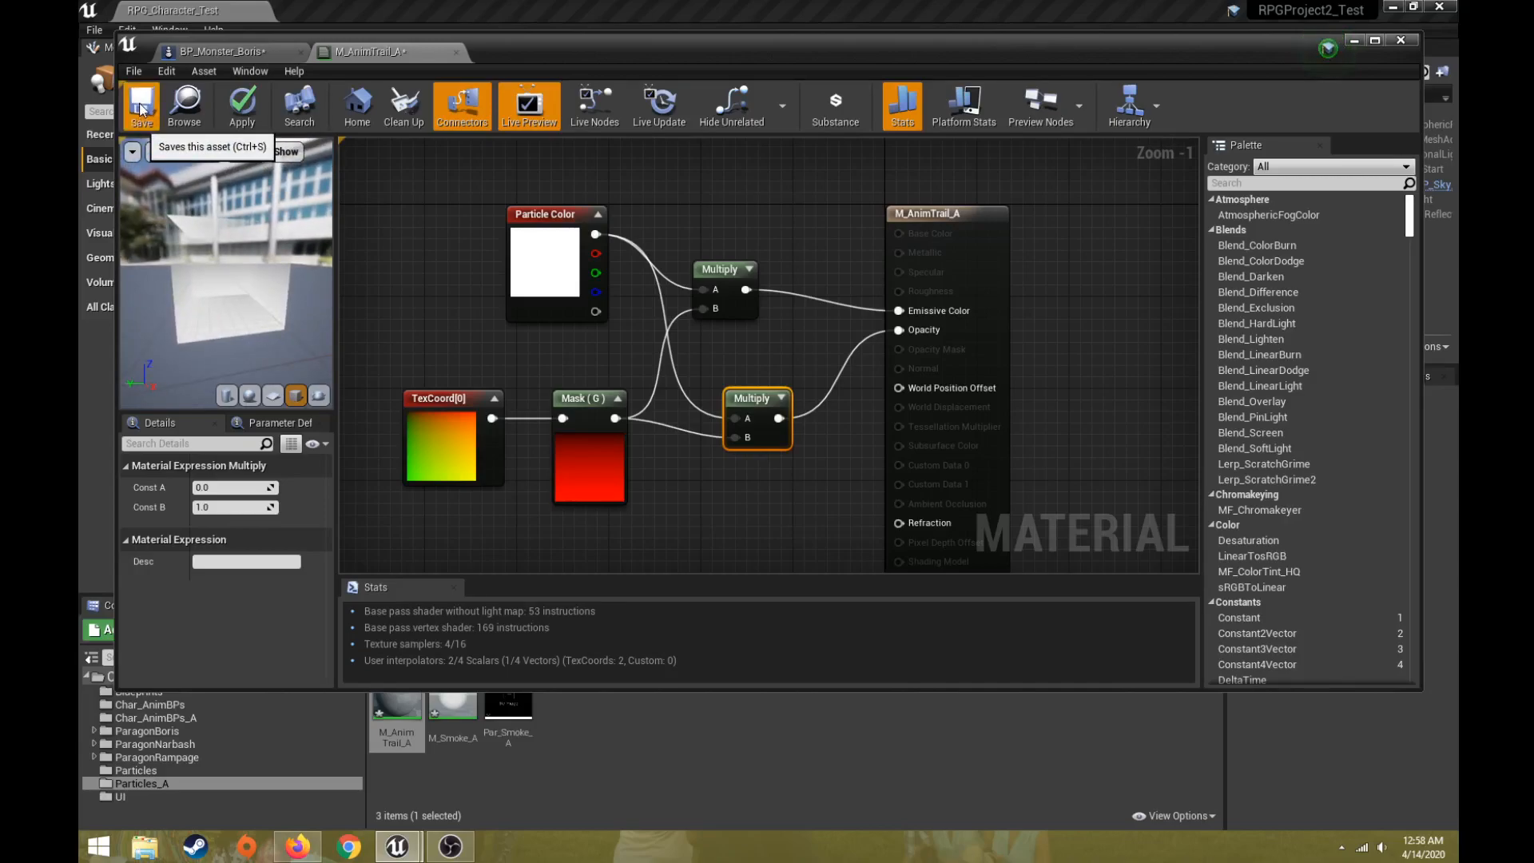
left_click(139, 120)
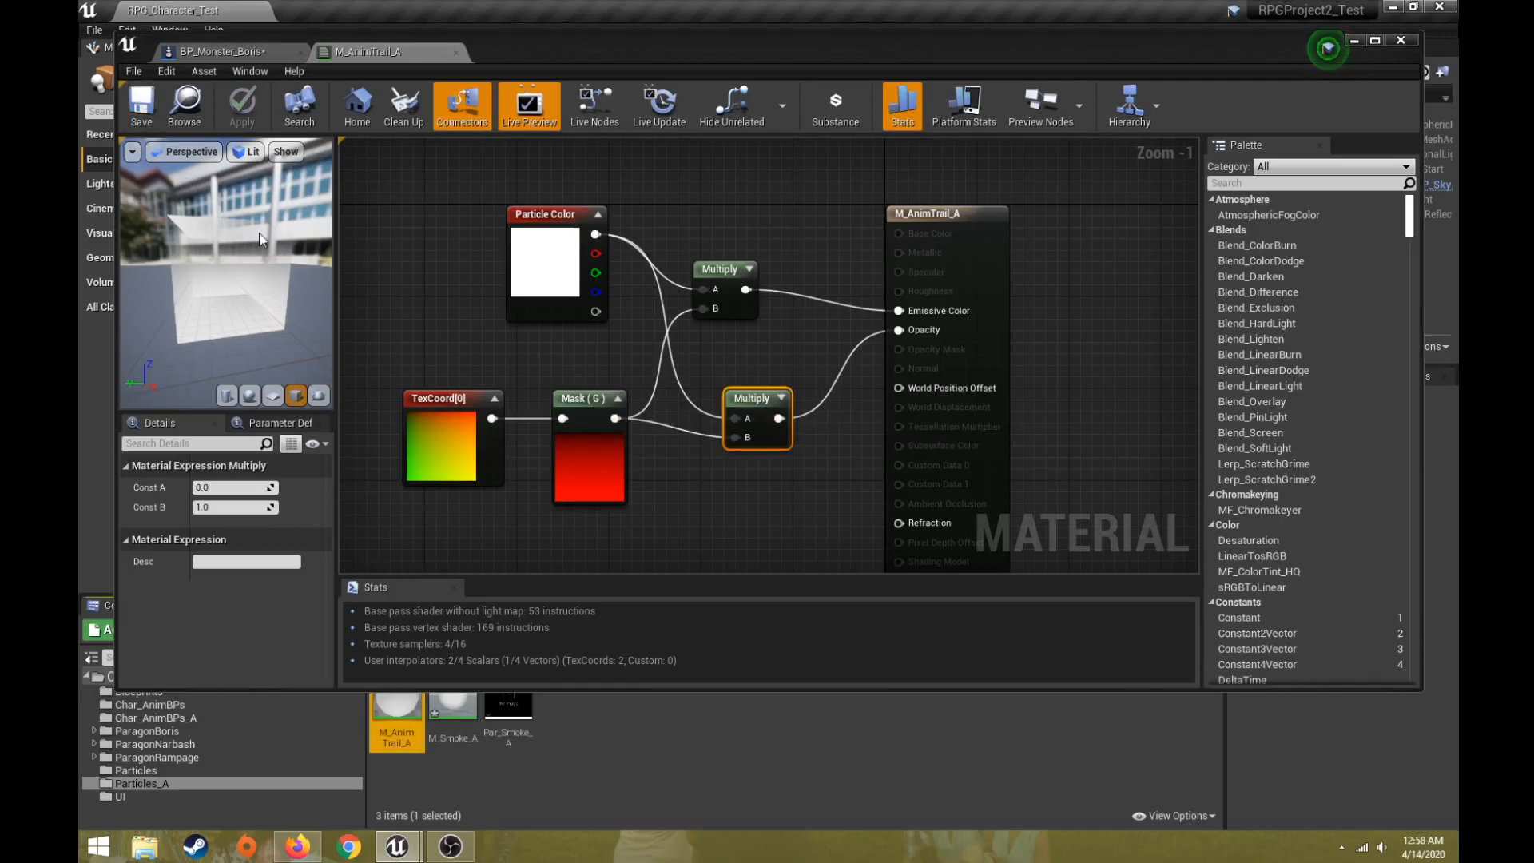
left_click(457, 52)
left_click(304, 53)
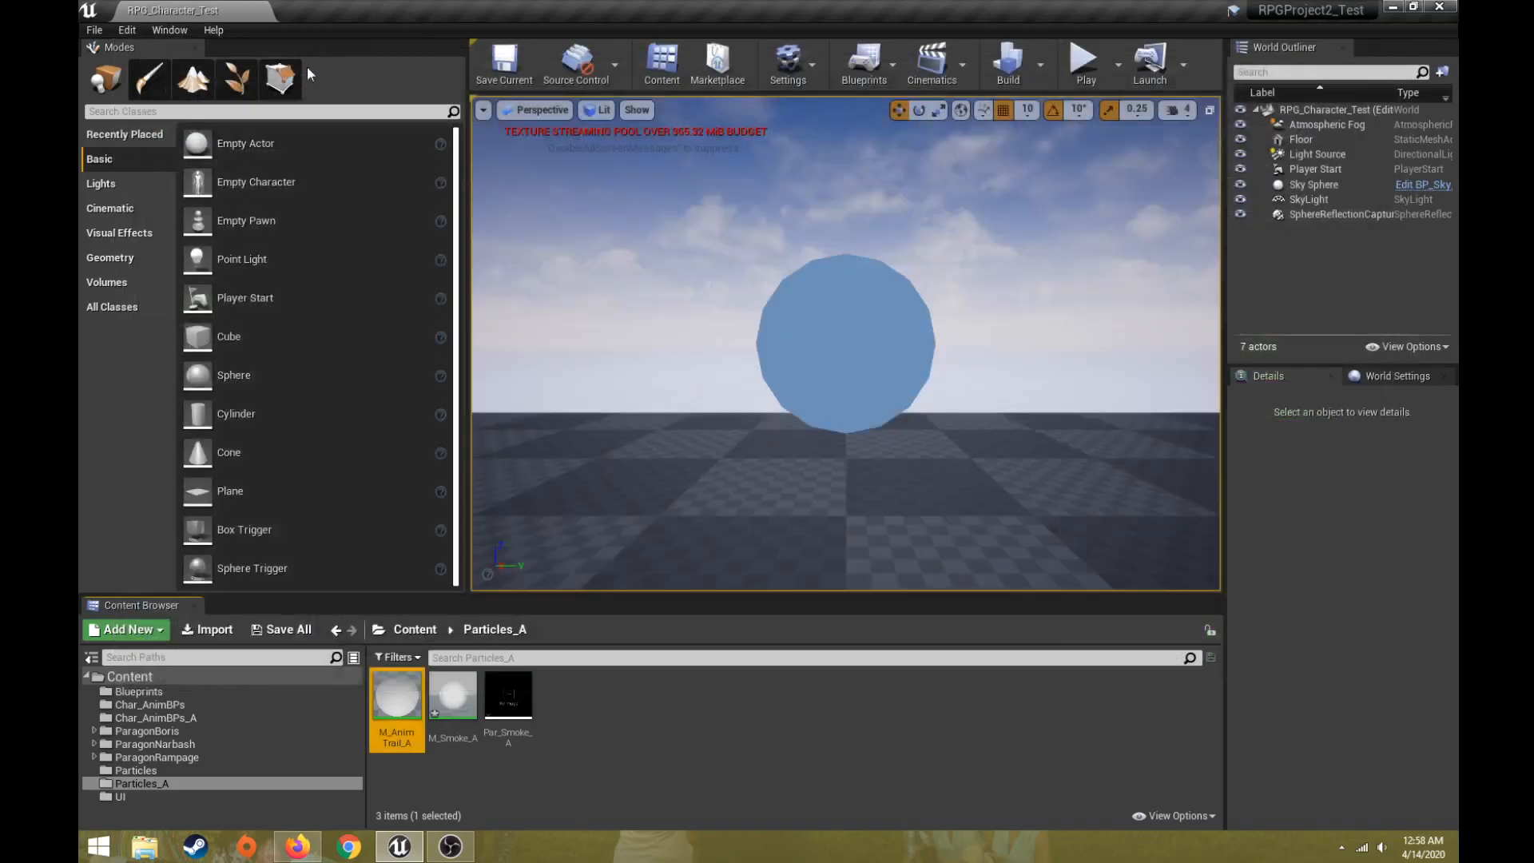
Create a Particle System named Par_AnimTrail_A in the Particles_A folder
right_click(568, 706)
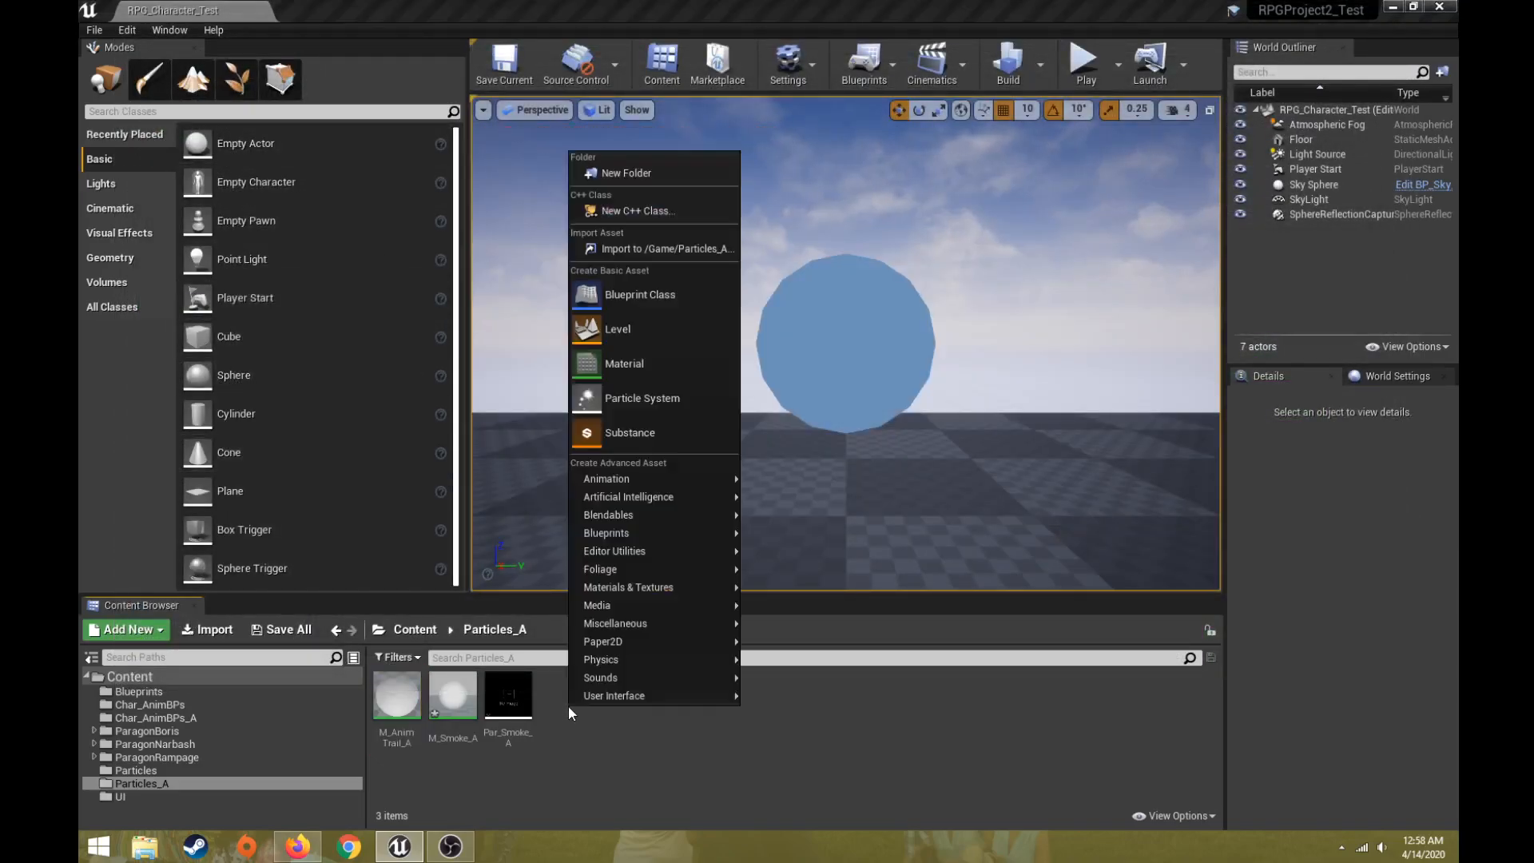
left_click(611, 399)
type("Par_An")
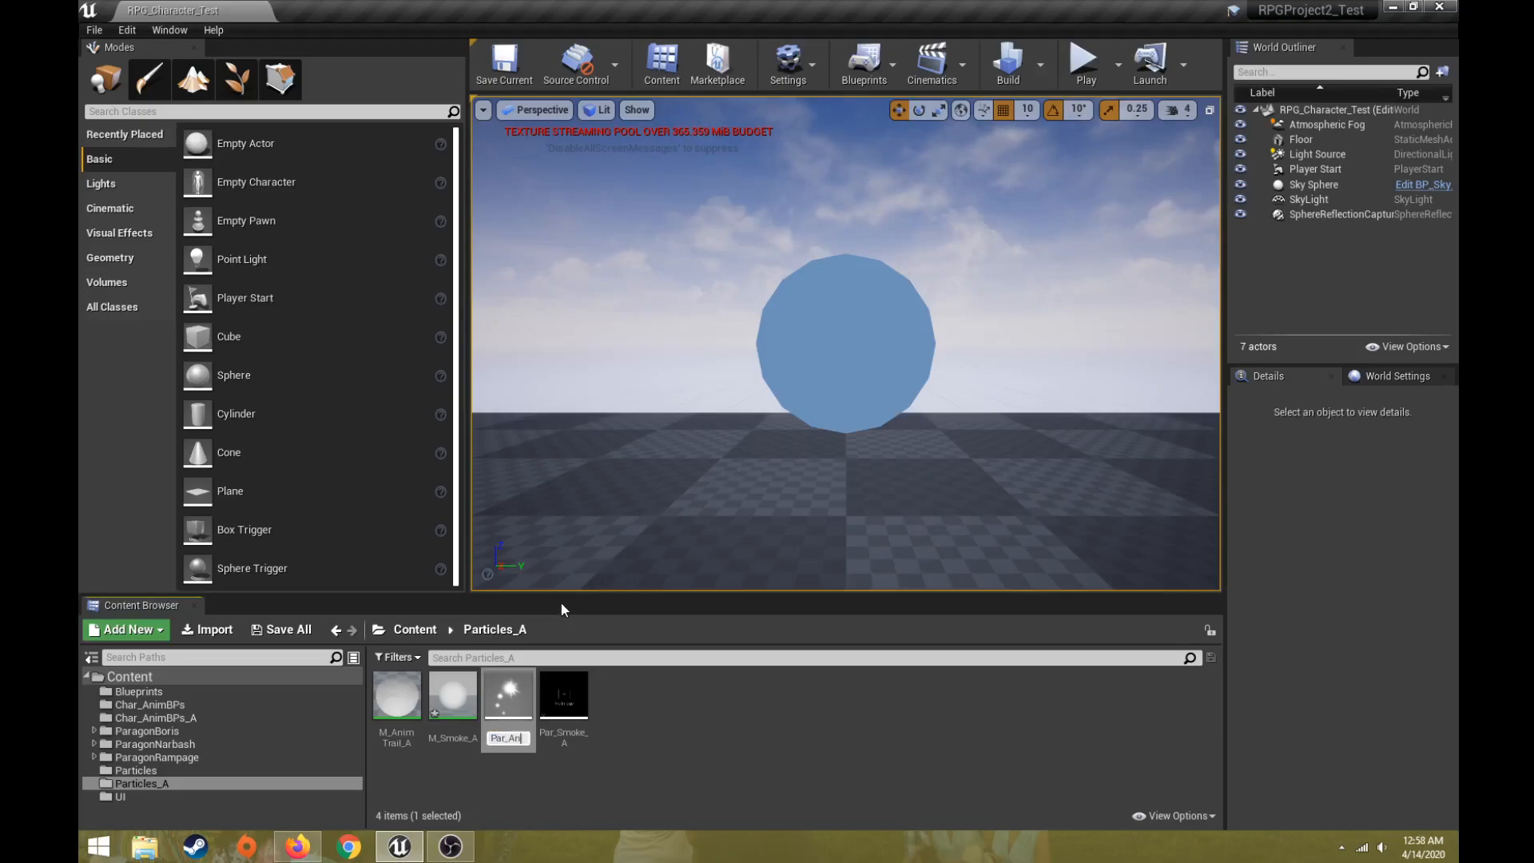
type("imTrail_A")
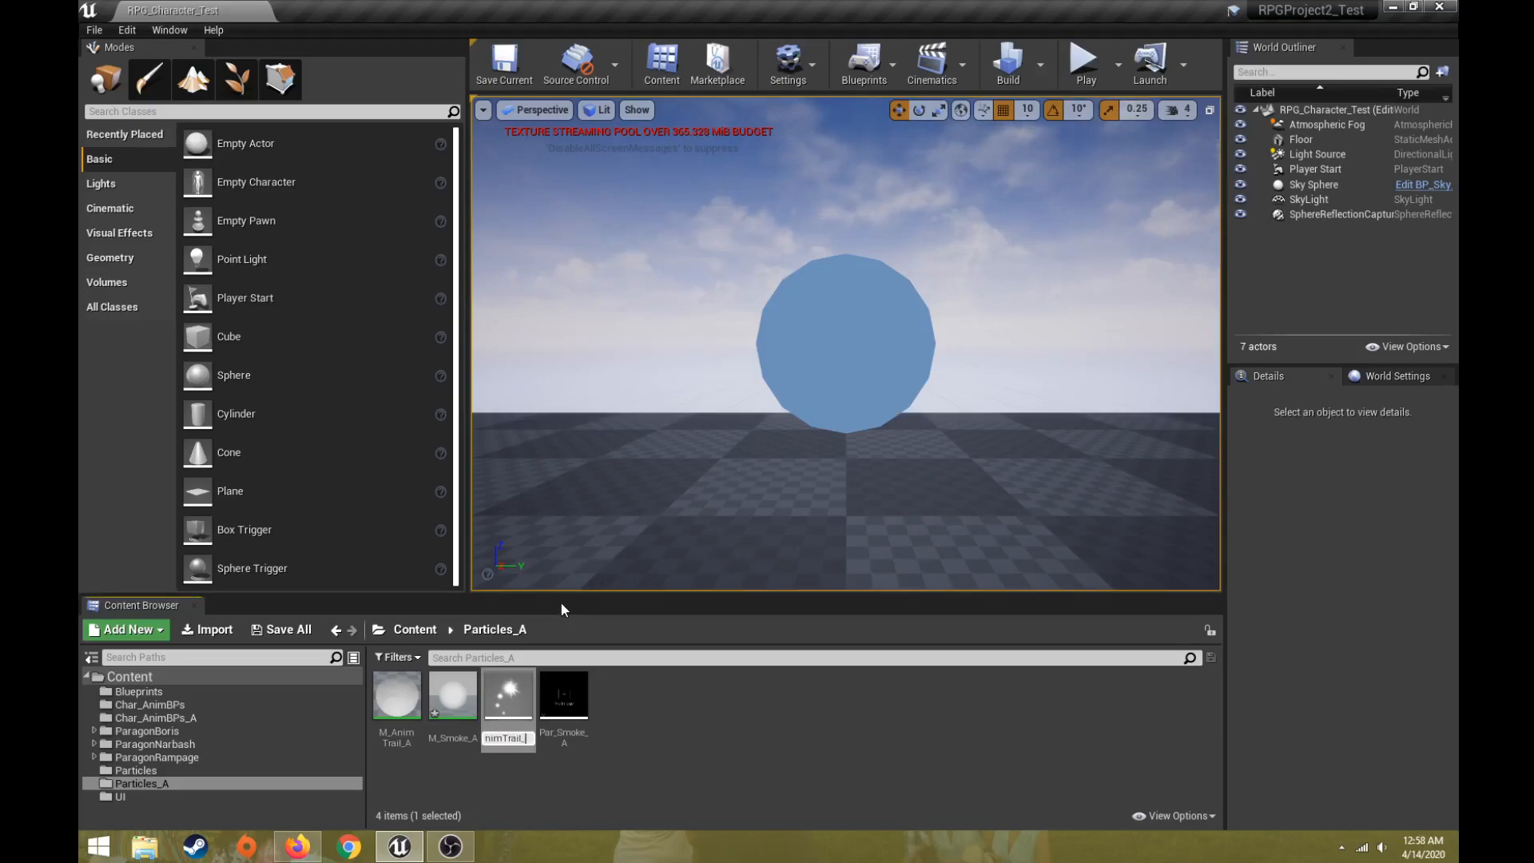
key("Return")
Open Par_AnimTrail_A and assign M_AnimTrail_A as the material in the emitter's Required module
double_click(519, 688)
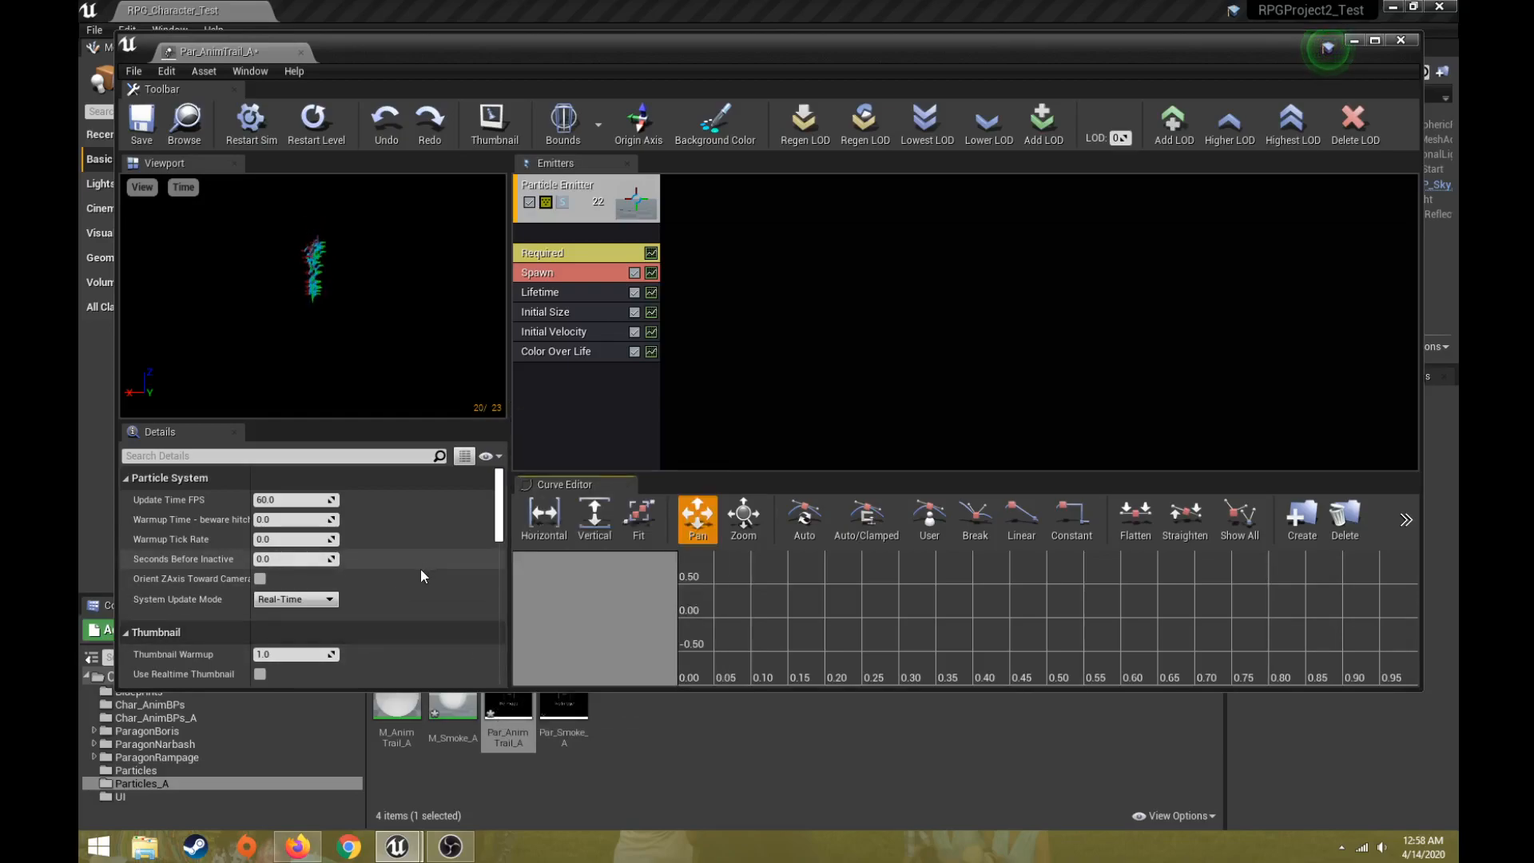
left_click(540, 255)
left_click(394, 702)
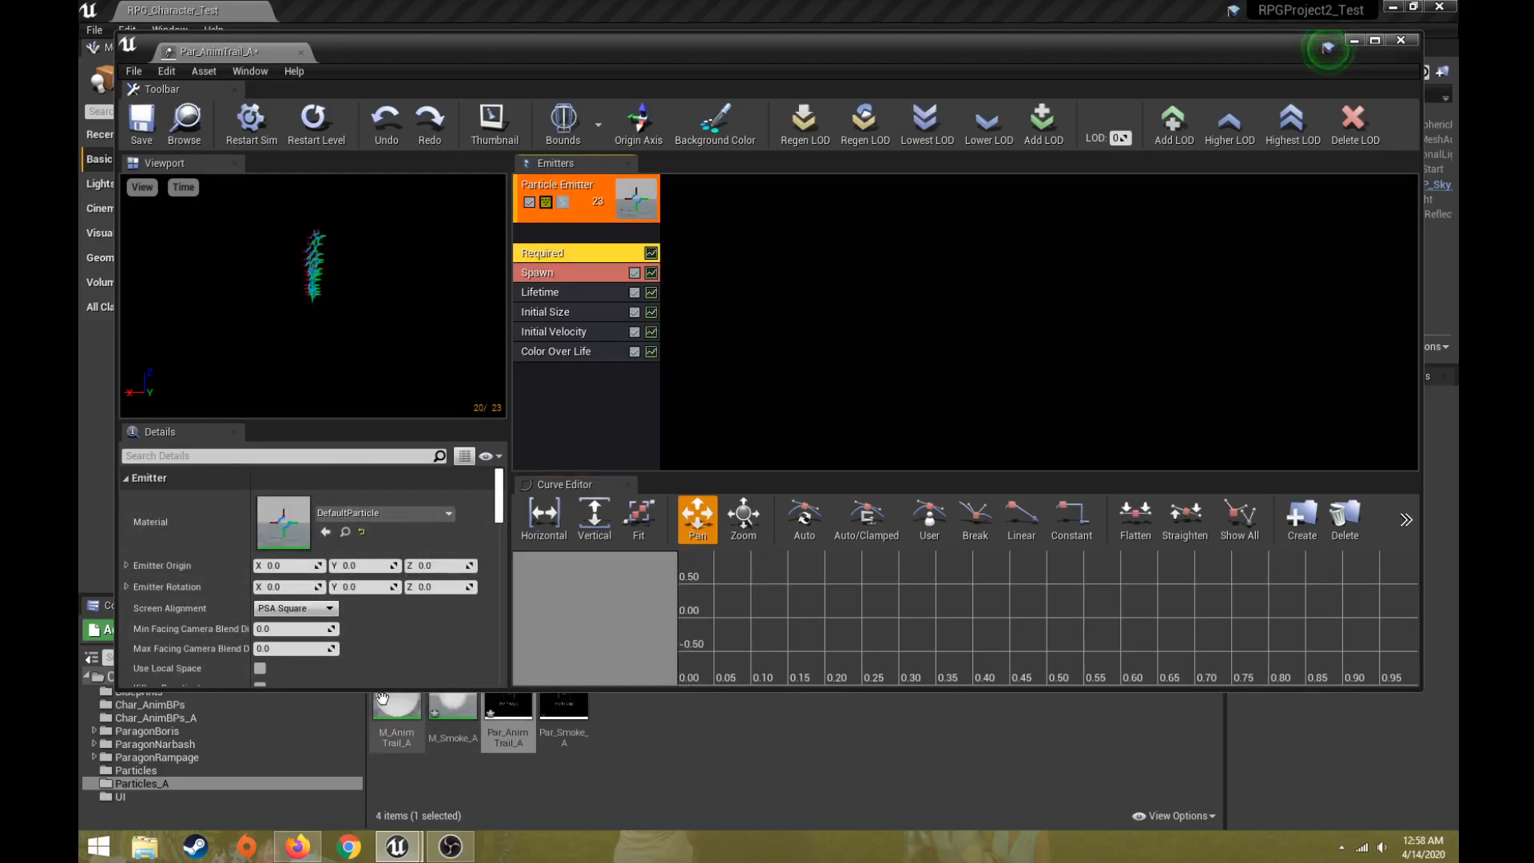
left_click_drag(406, 712, 284, 520)
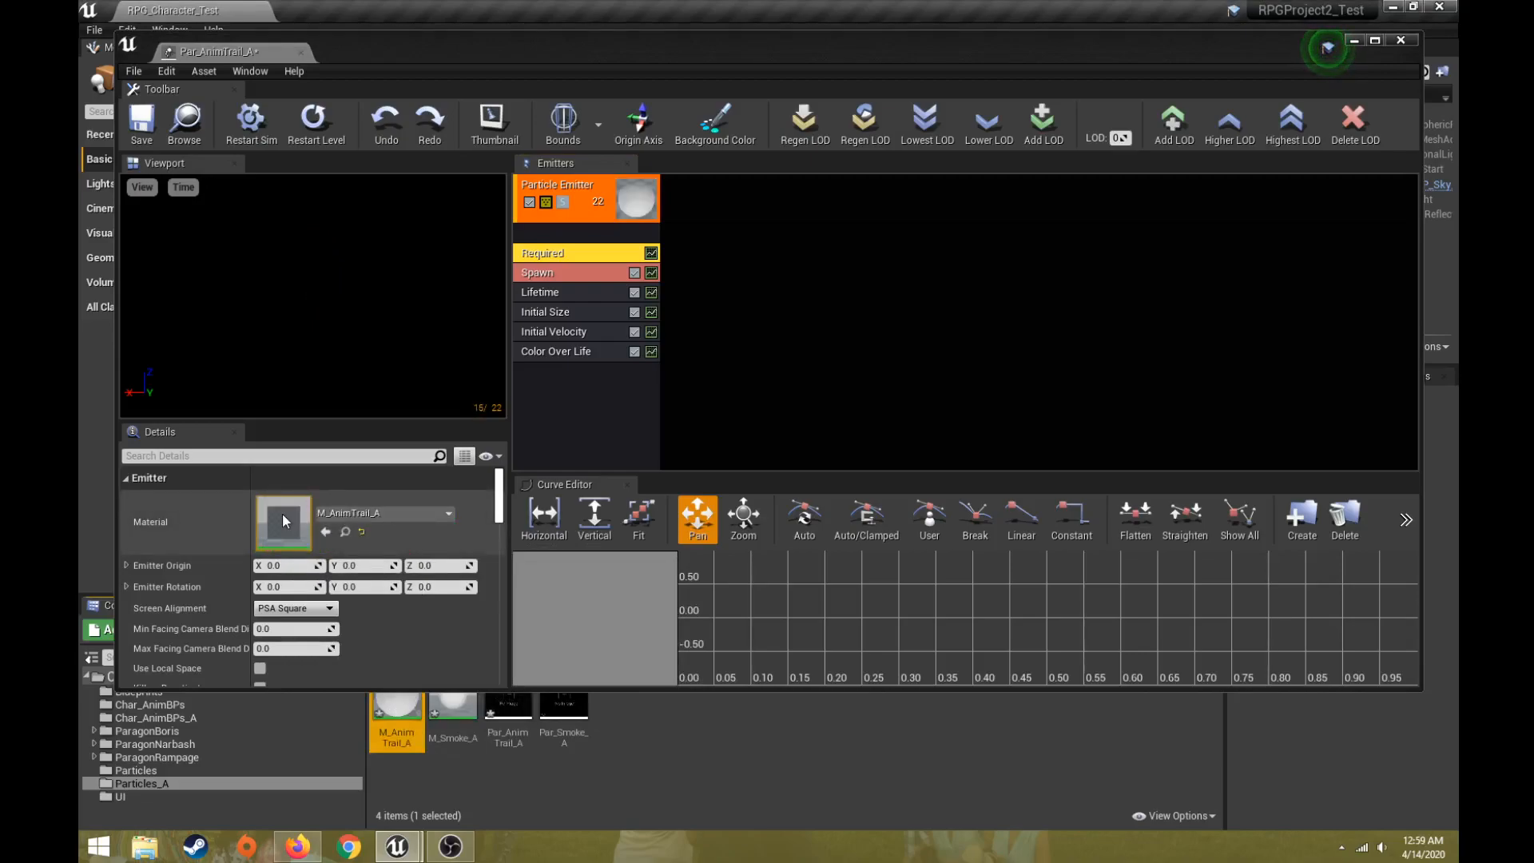
Add AnimTrail Data as the particle emitter's type data and display its settings
right_click(573, 239)
right_click(553, 230)
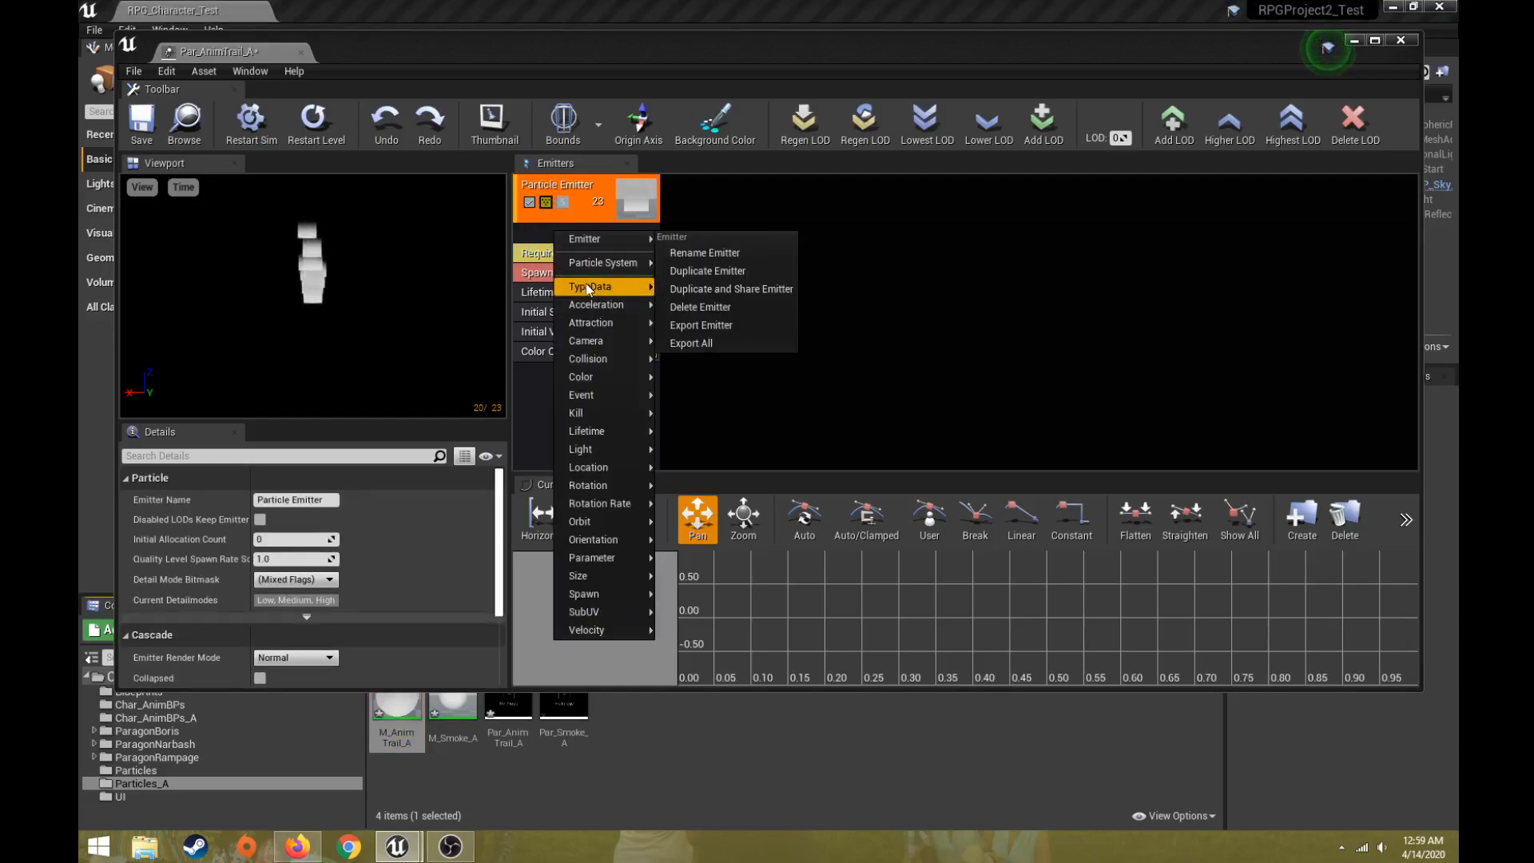
mouse_move(588, 288)
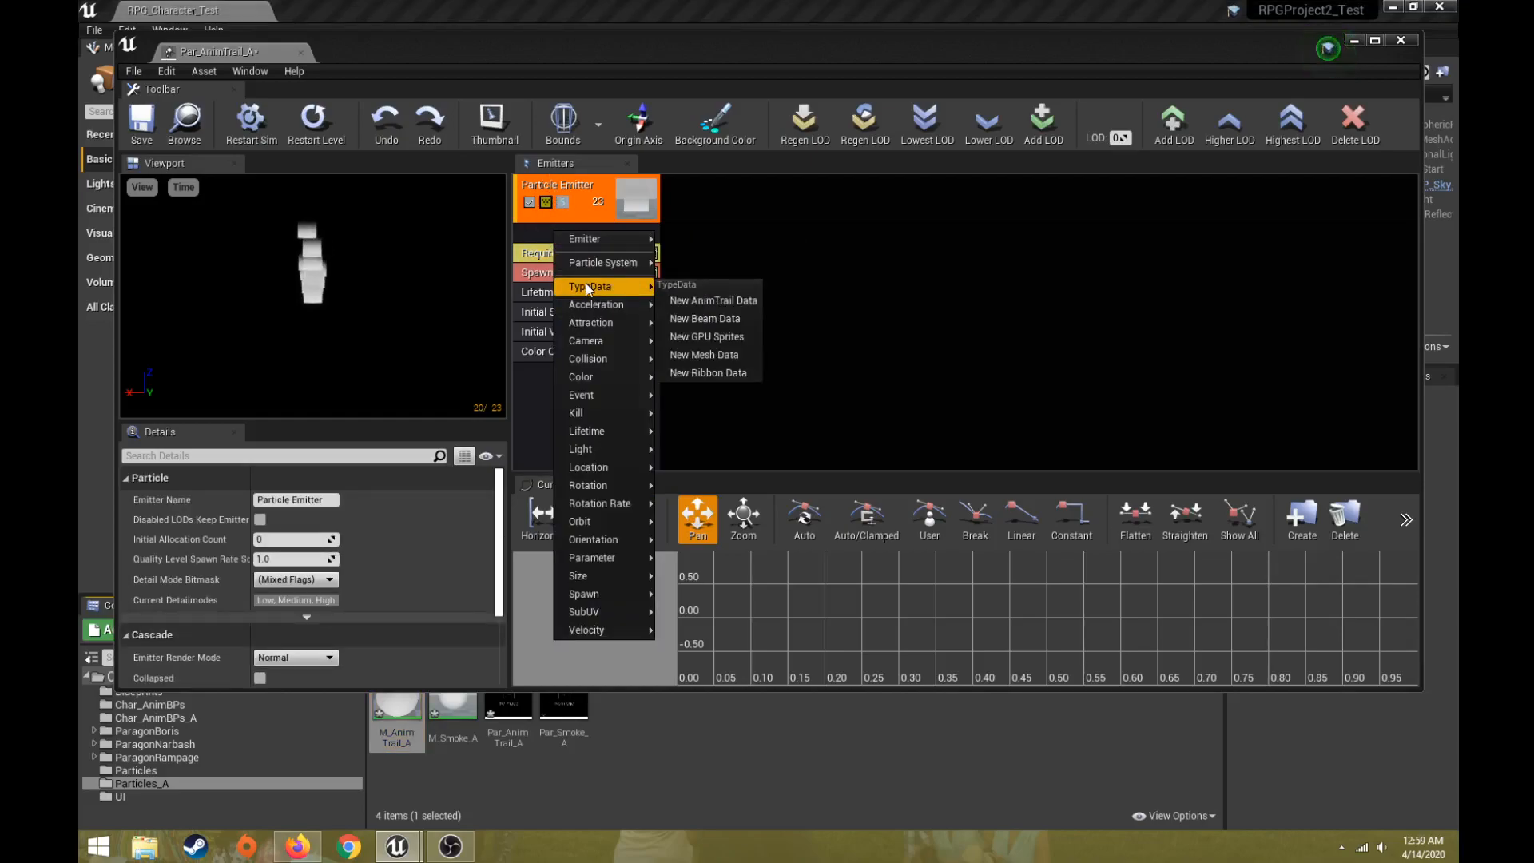
left_click(724, 301)
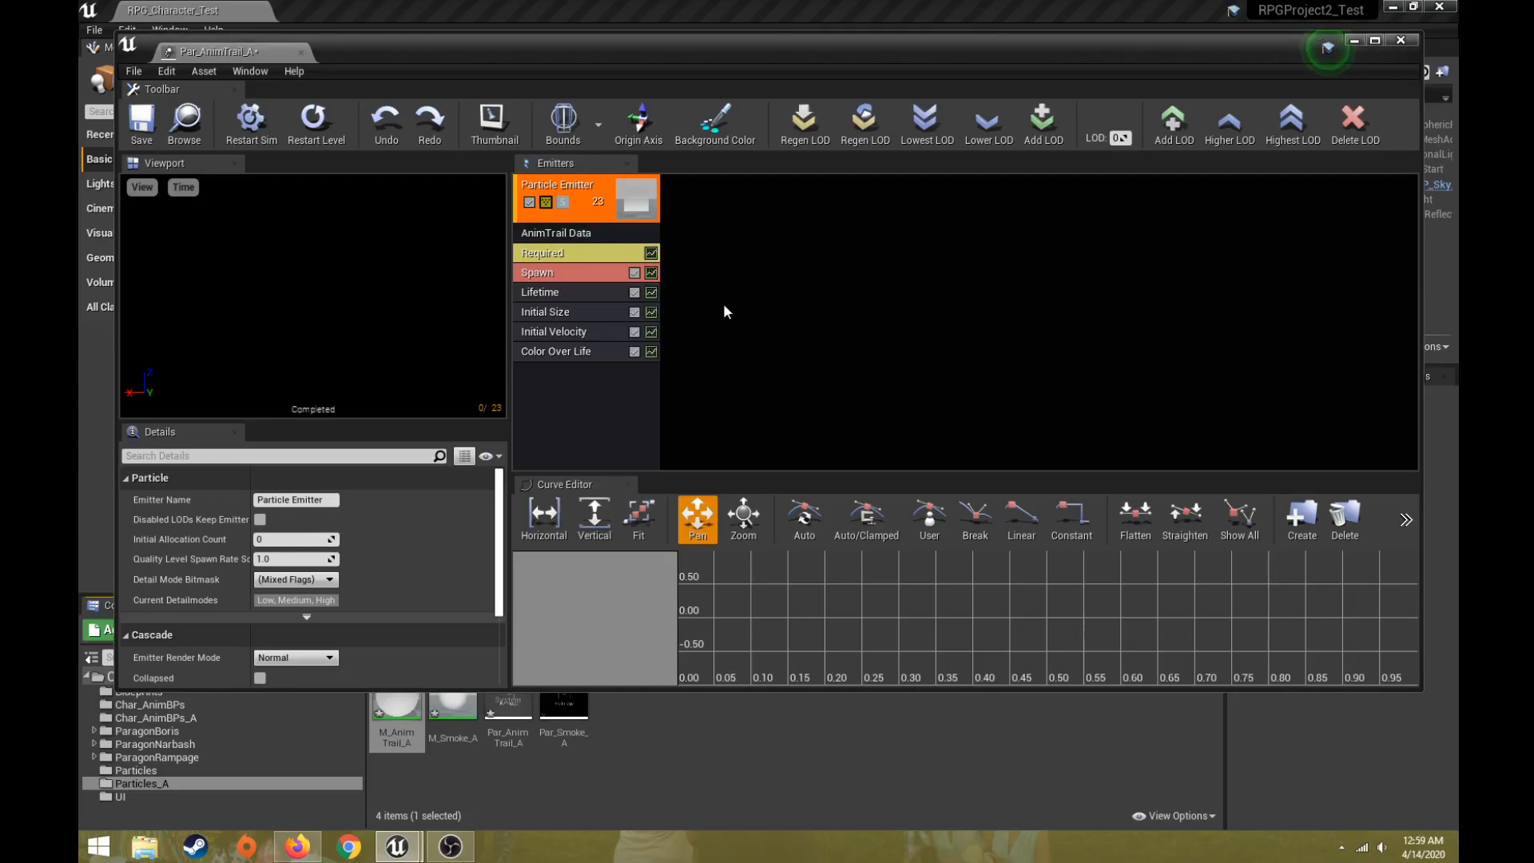
left_click(578, 233)
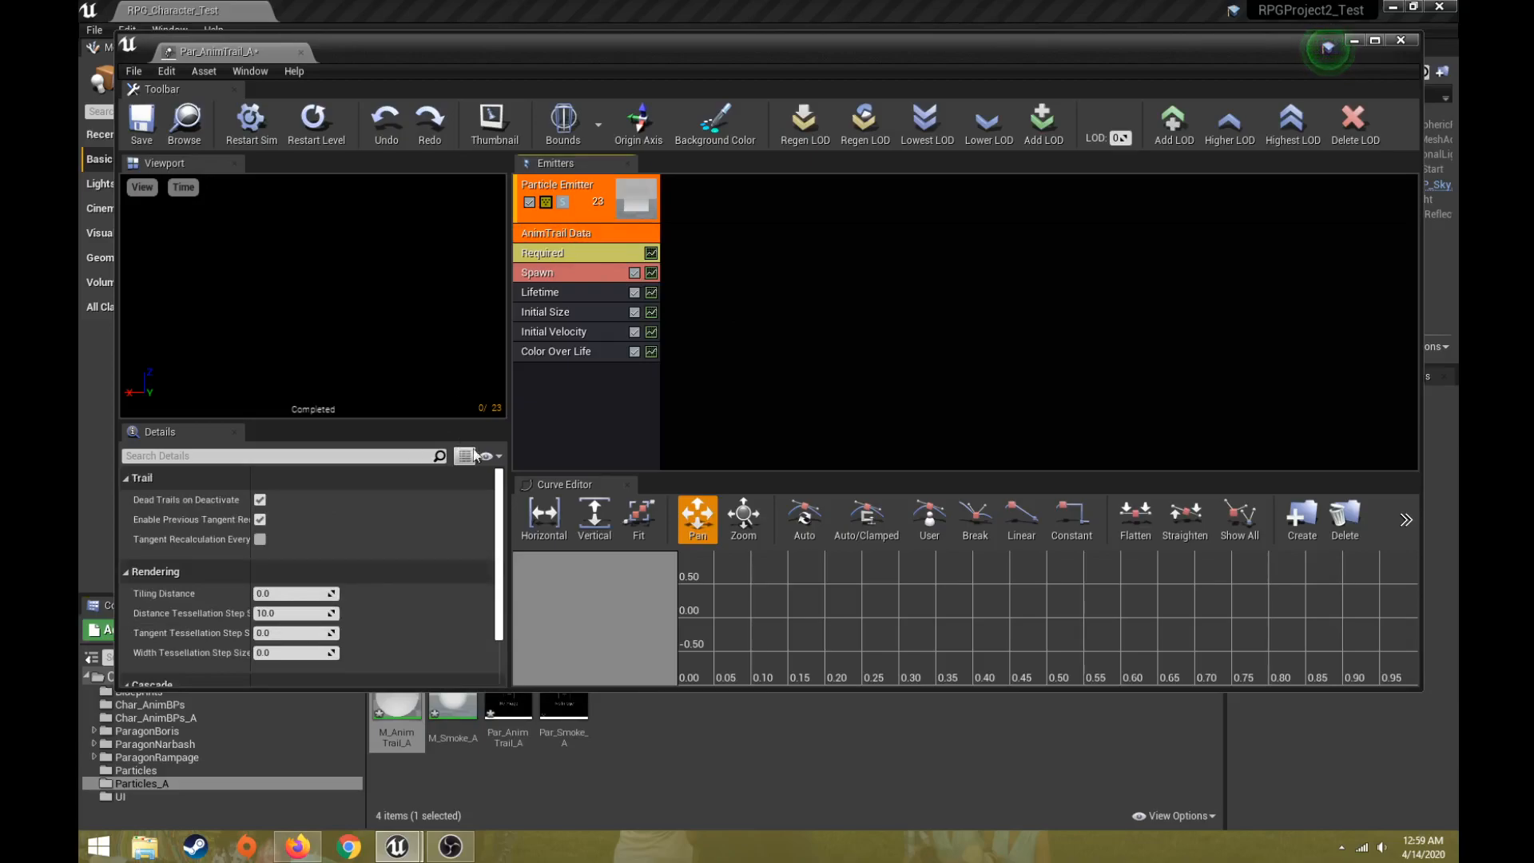
Set the Lifetime module's minimum and maximum to 2.0
left_click(564, 293)
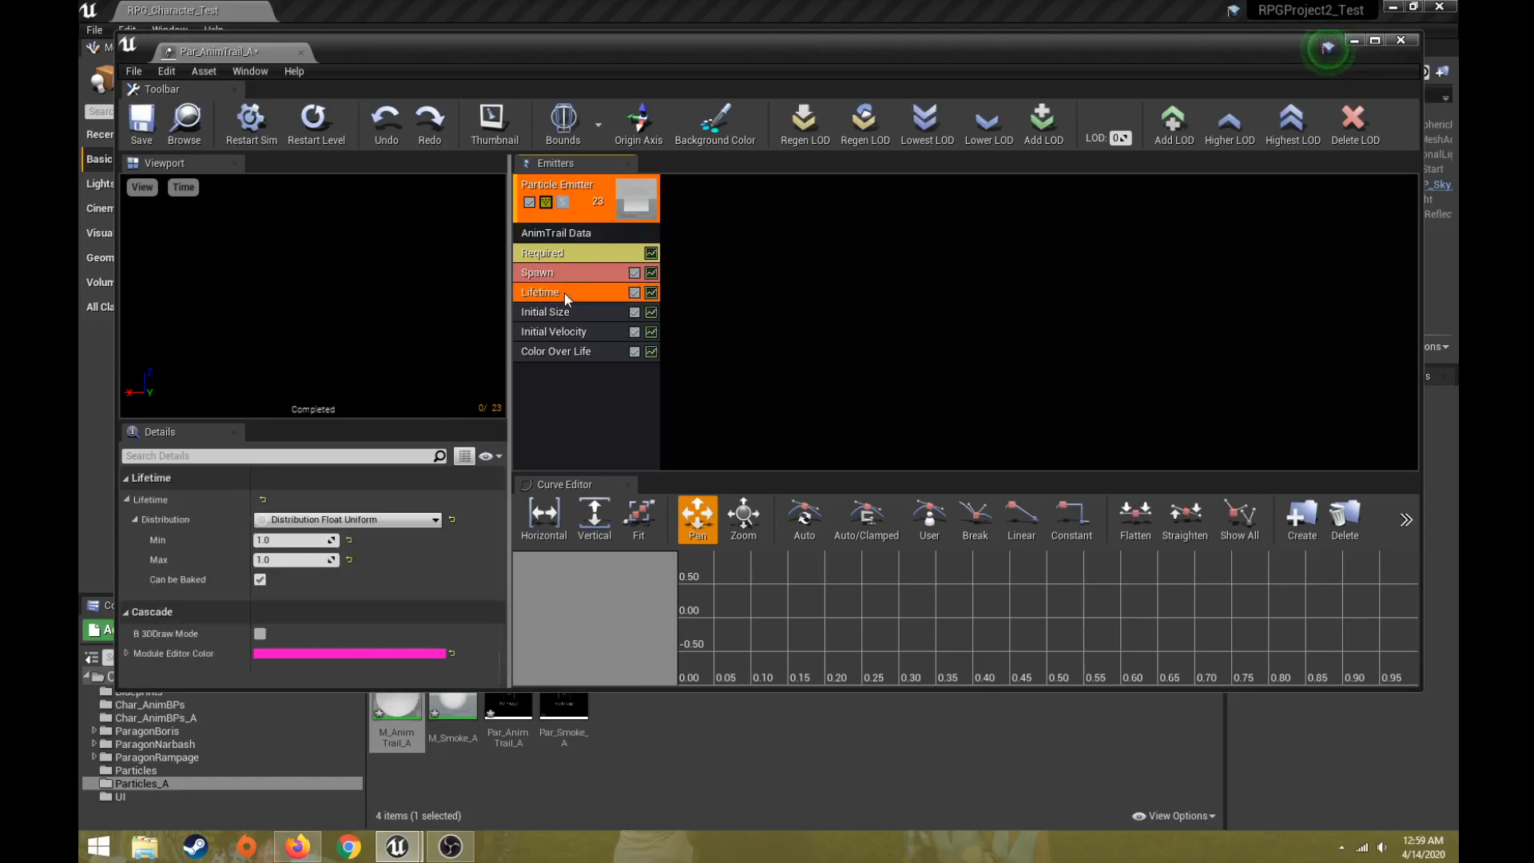
left_click(328, 541)
type("2")
key("Tab")
type("2")
key("Return")
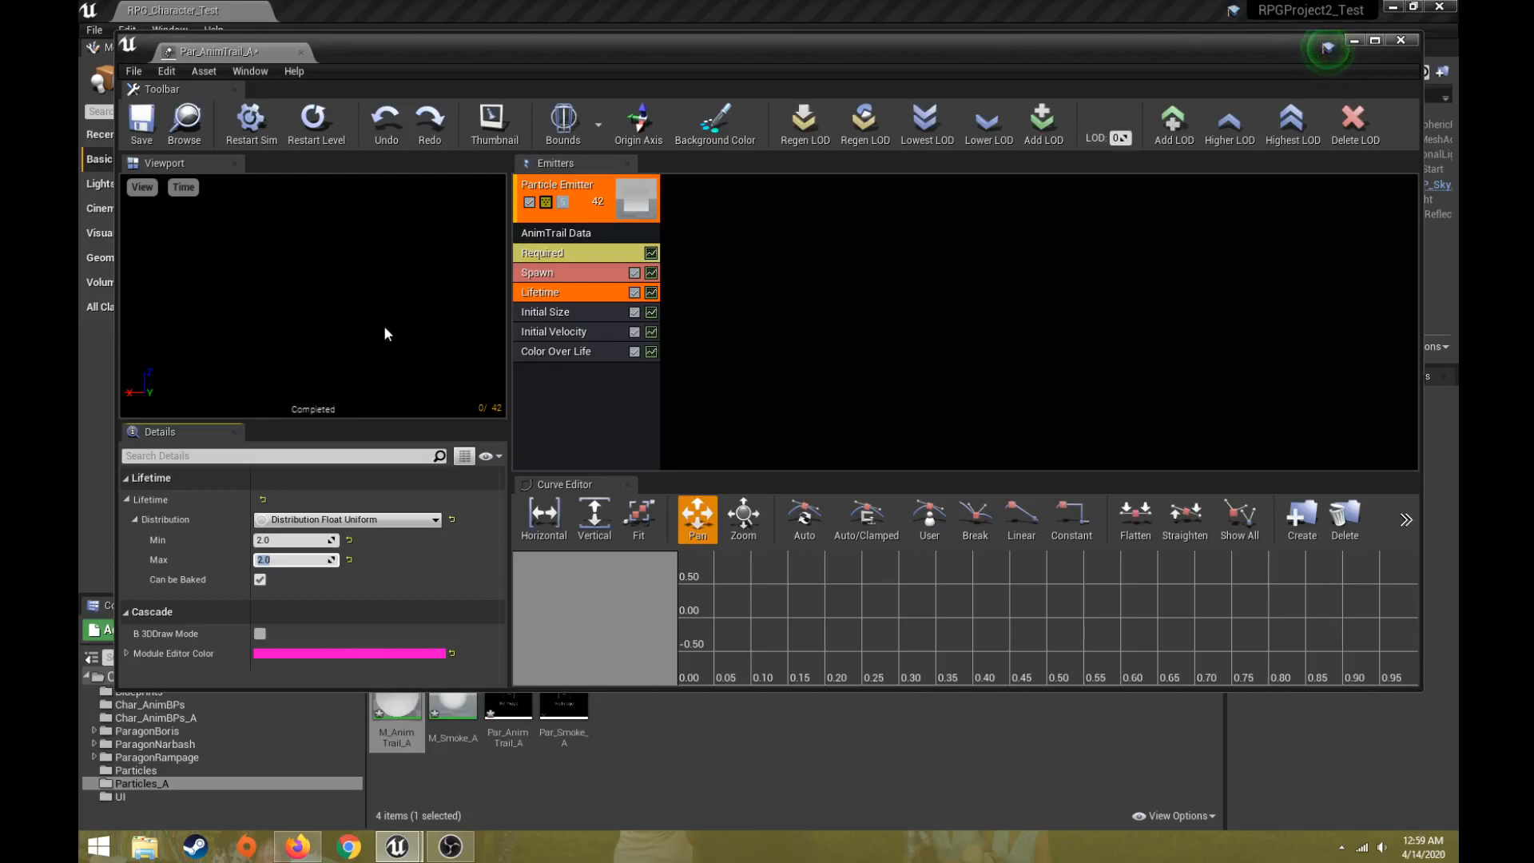
Set the Initial Size module's maximum and minimum start size to 35 in X, Y and Z
left_click(591, 312)
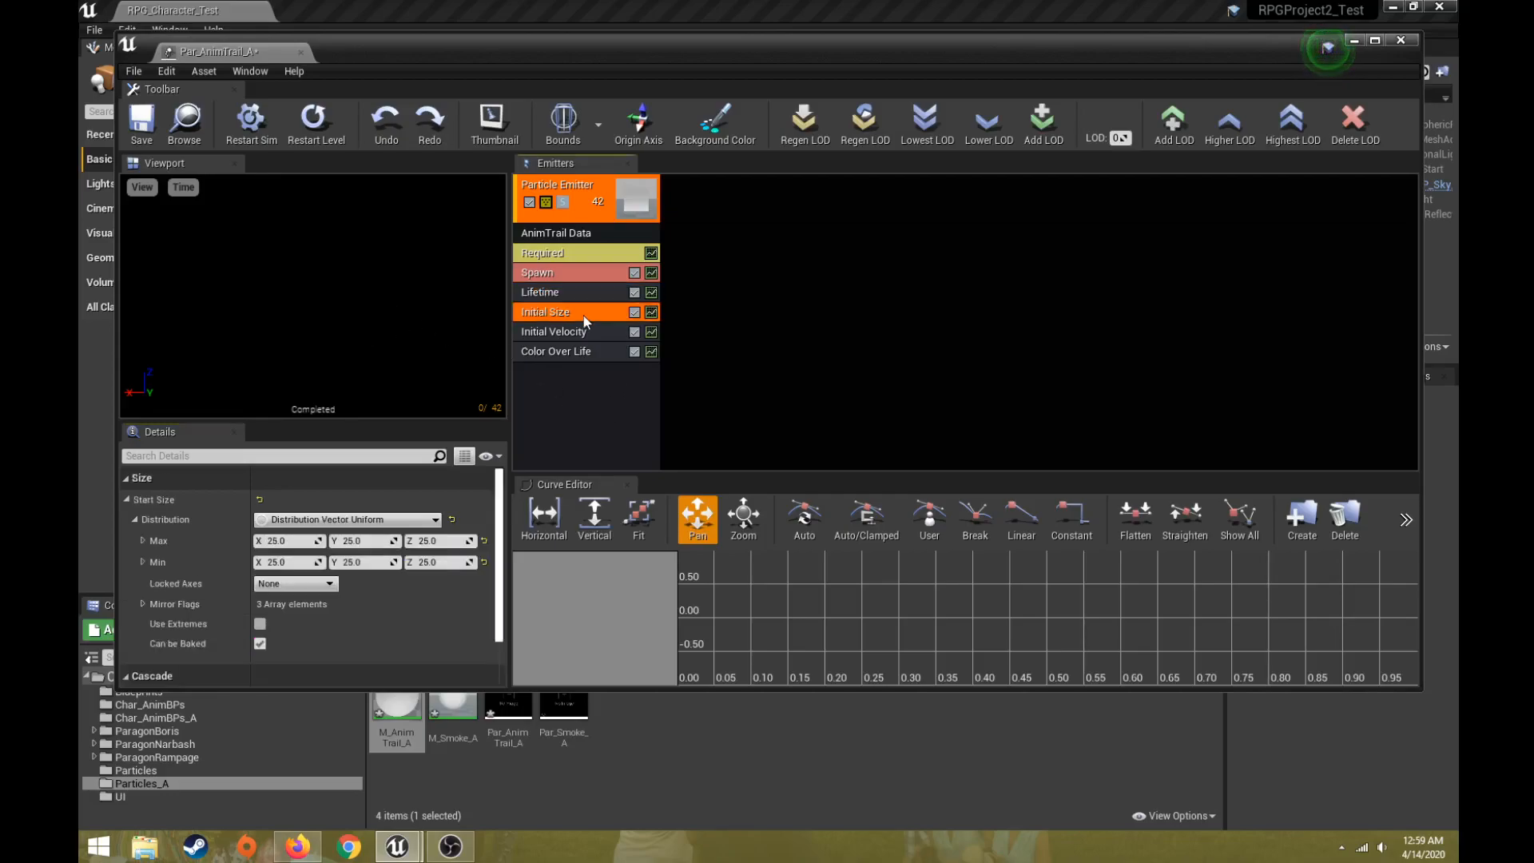
left_click(294, 540)
type("35")
key("Tab")
type("35")
key("Tab")
type("35")
key("Tab")
type("35")
key("Tab")
type("35")
key("Tab")
type("35")
key("Return")
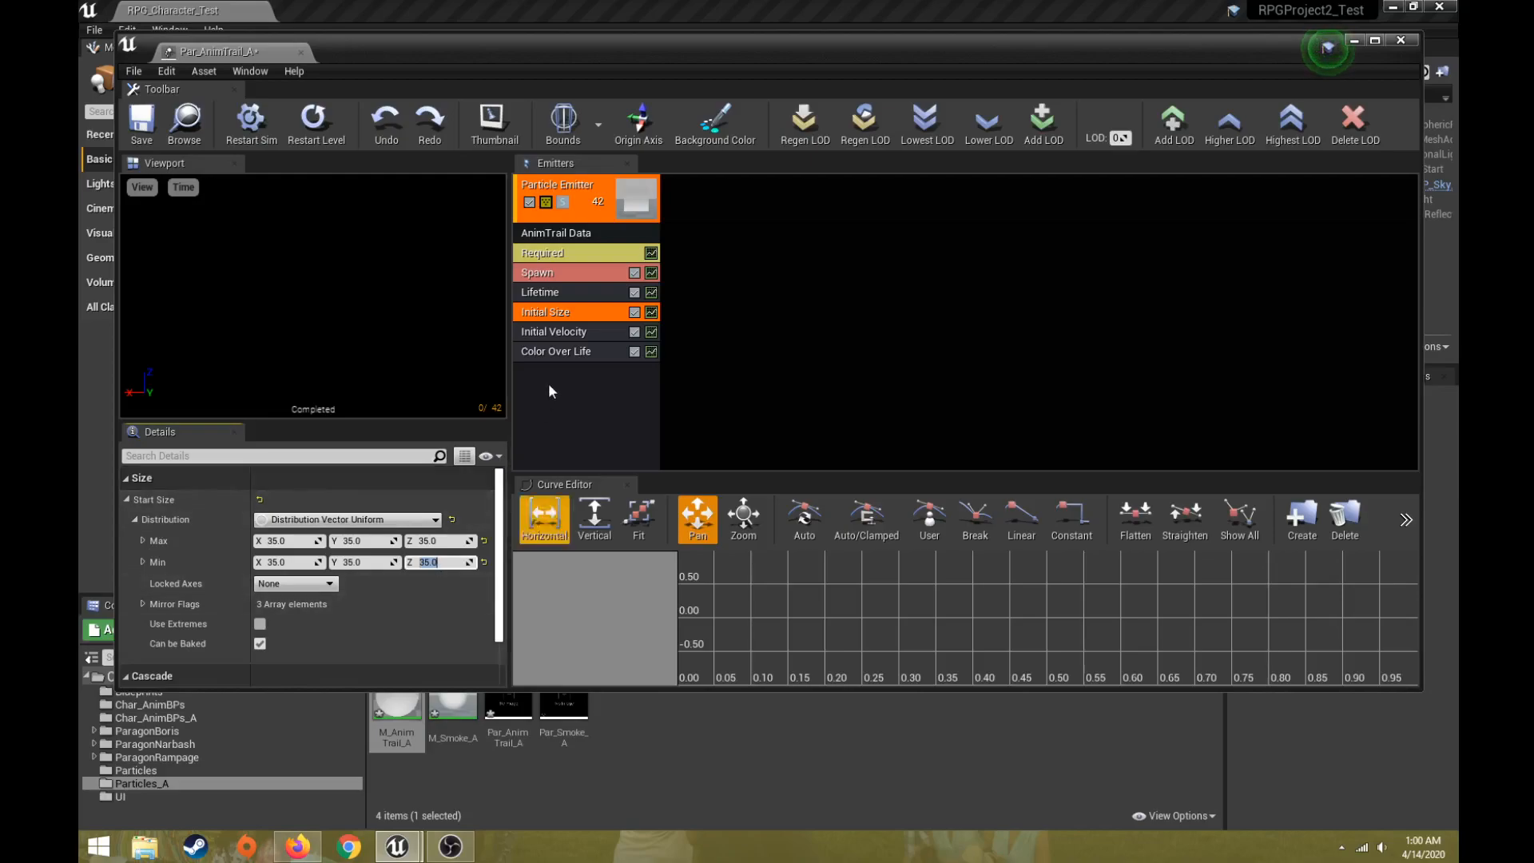
Bring up the first curve point of the Color Over Life module
left_click(562, 352)
scroll(319, 595, "down", 1)
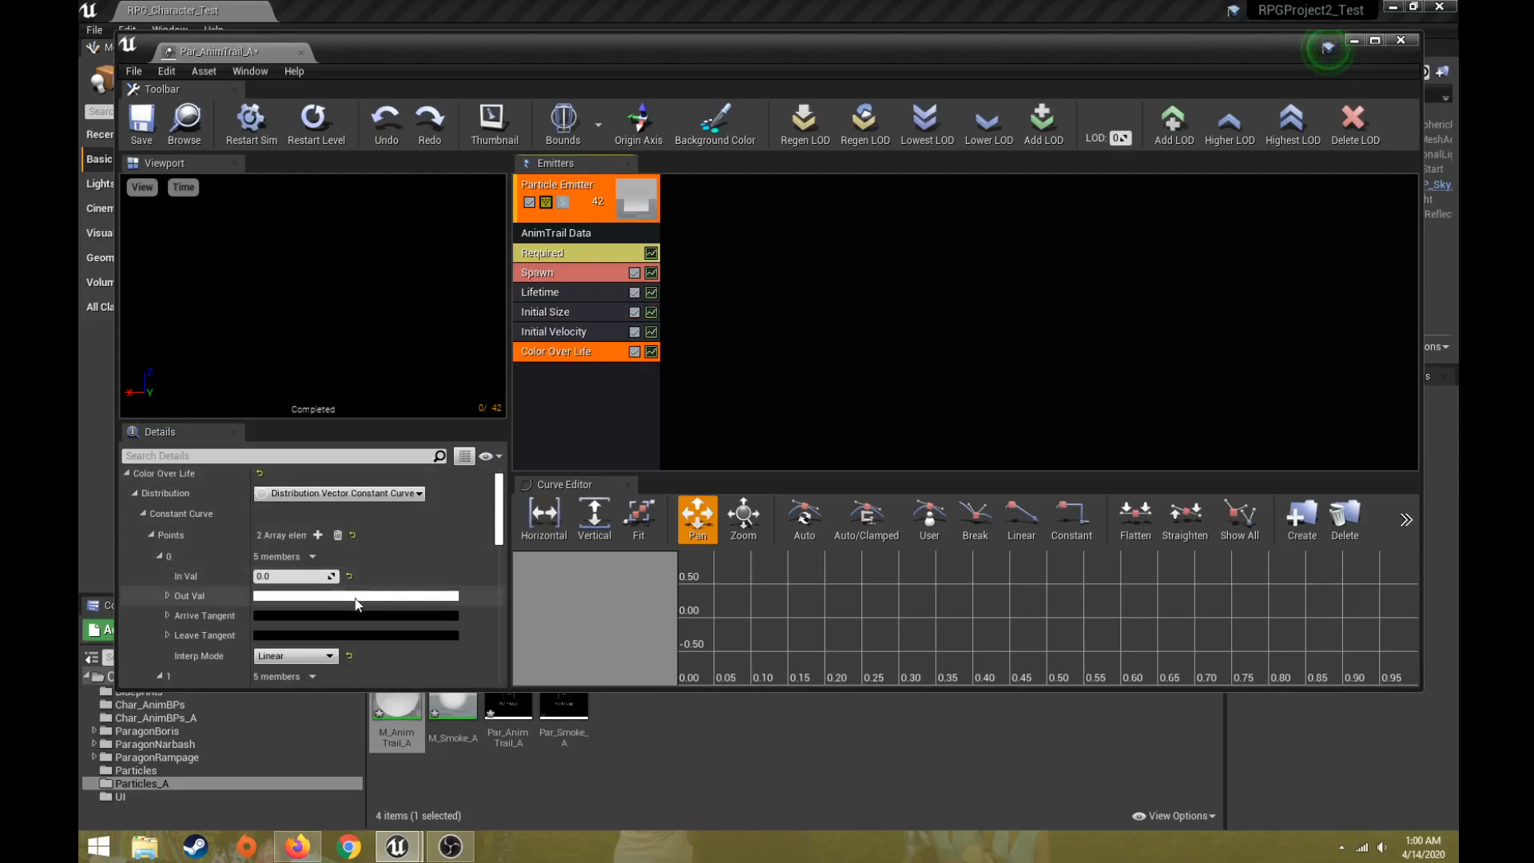
Set the Out Val colour of Color Over Life point 0 to magenta, about R 1.0, G 0.0, B 0.89
left_click(317, 597)
left_click_drag(419, 521, 478, 452)
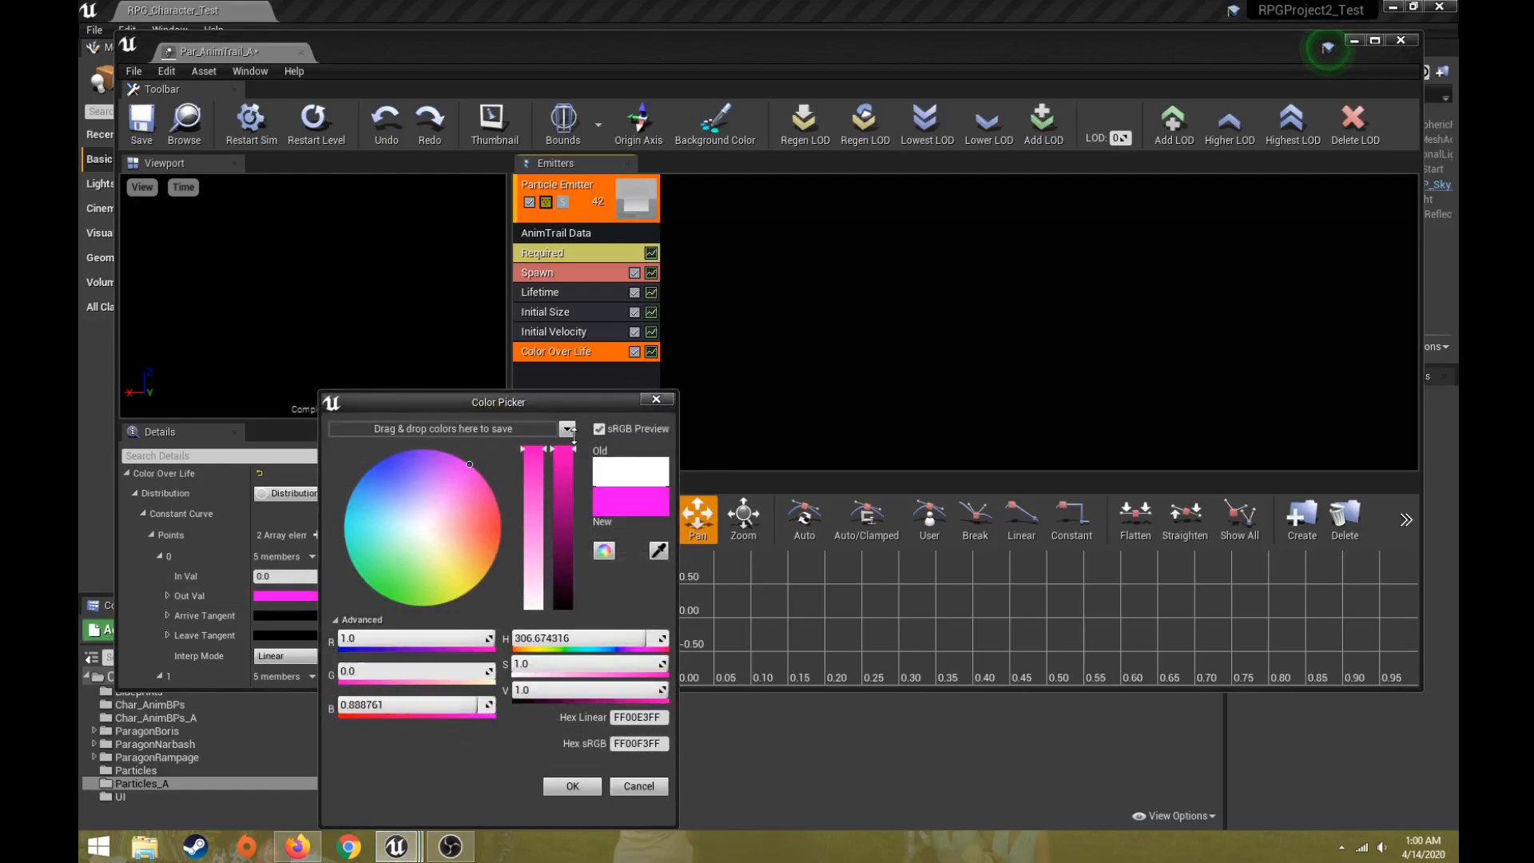
left_click(595, 786)
Set the Out Val colour of Color Over Life point 1 to yellow, about R 1.0, G 0.83, B 0.0
scroll(200, 579, "down", 2)
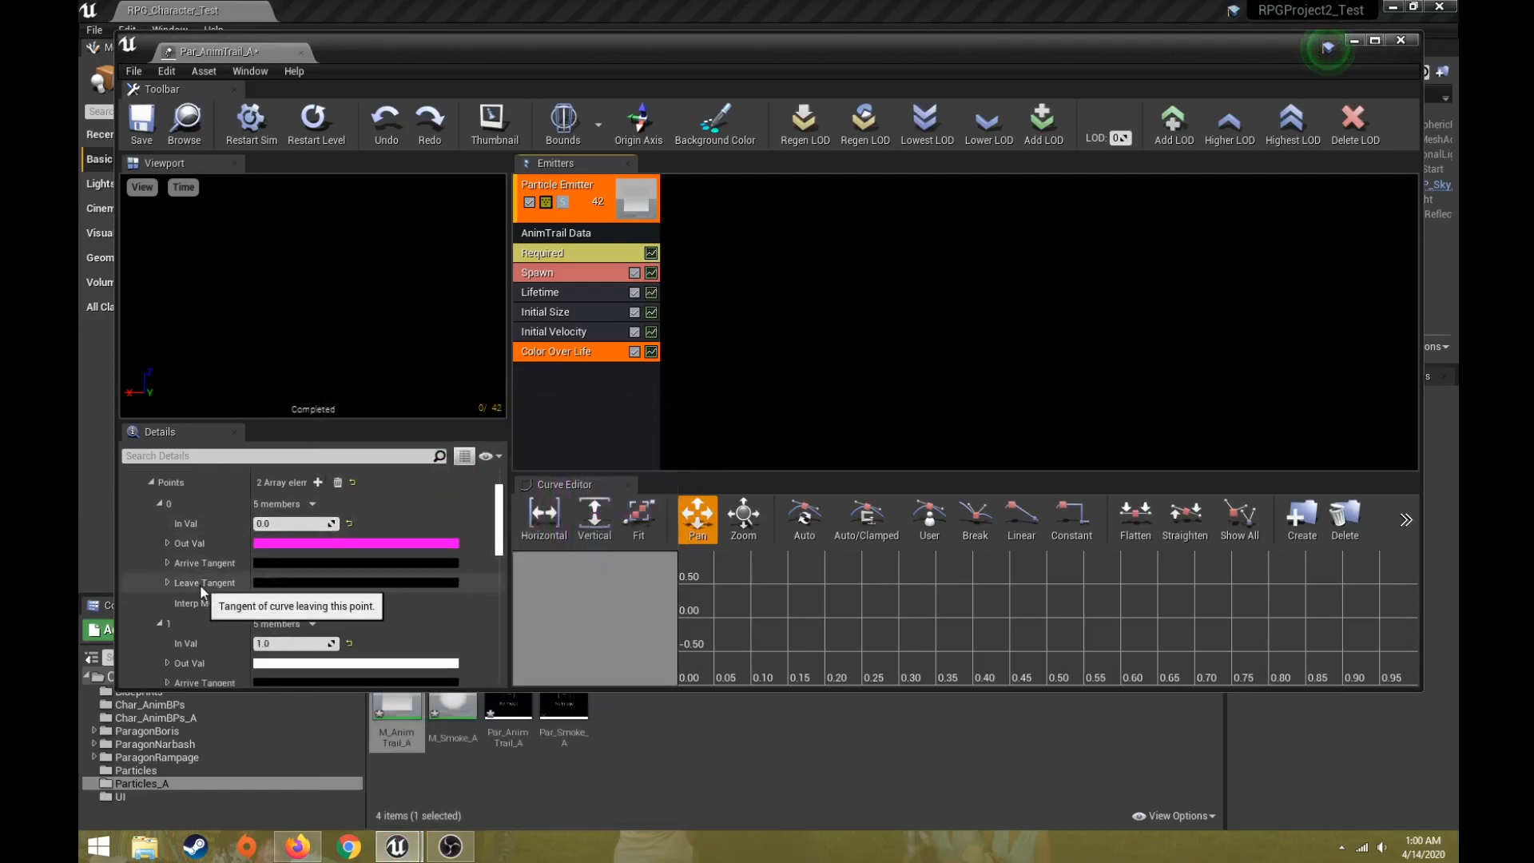
scroll(205, 562, "down", 1)
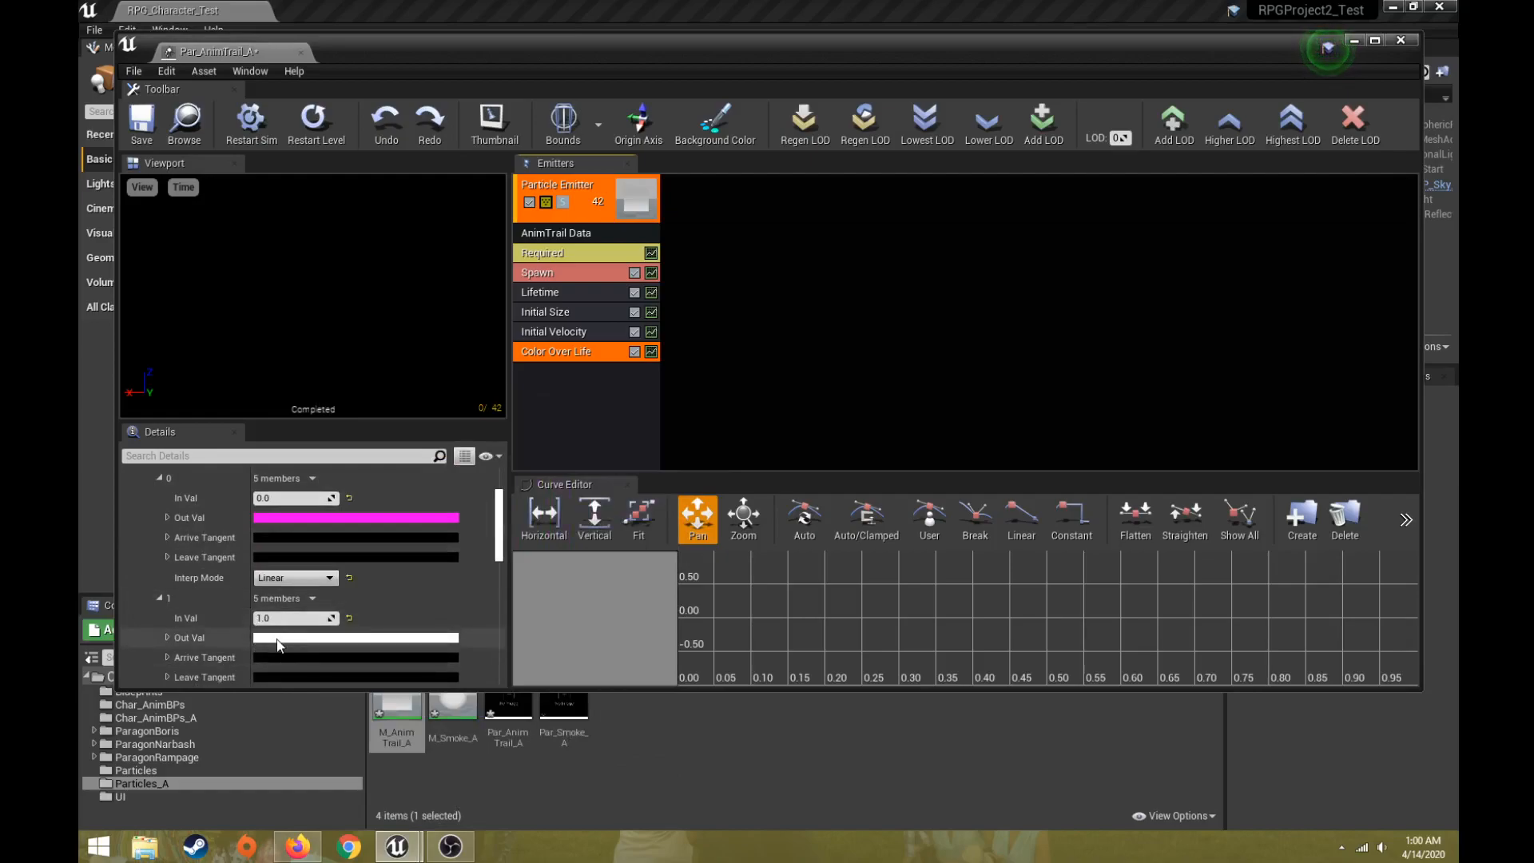
left_click(277, 639)
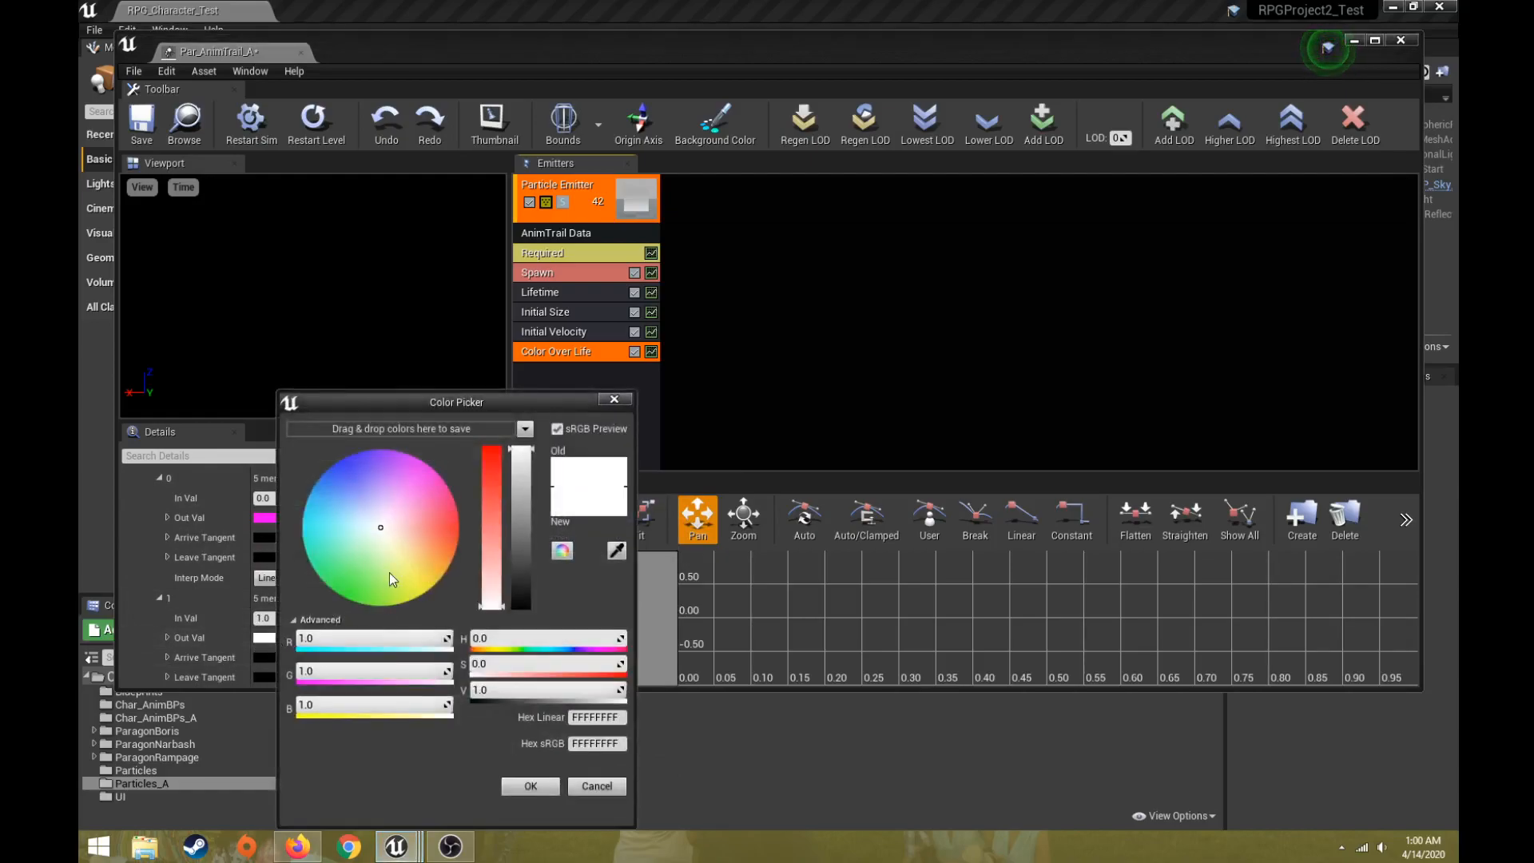
left_click_drag(386, 531, 449, 607)
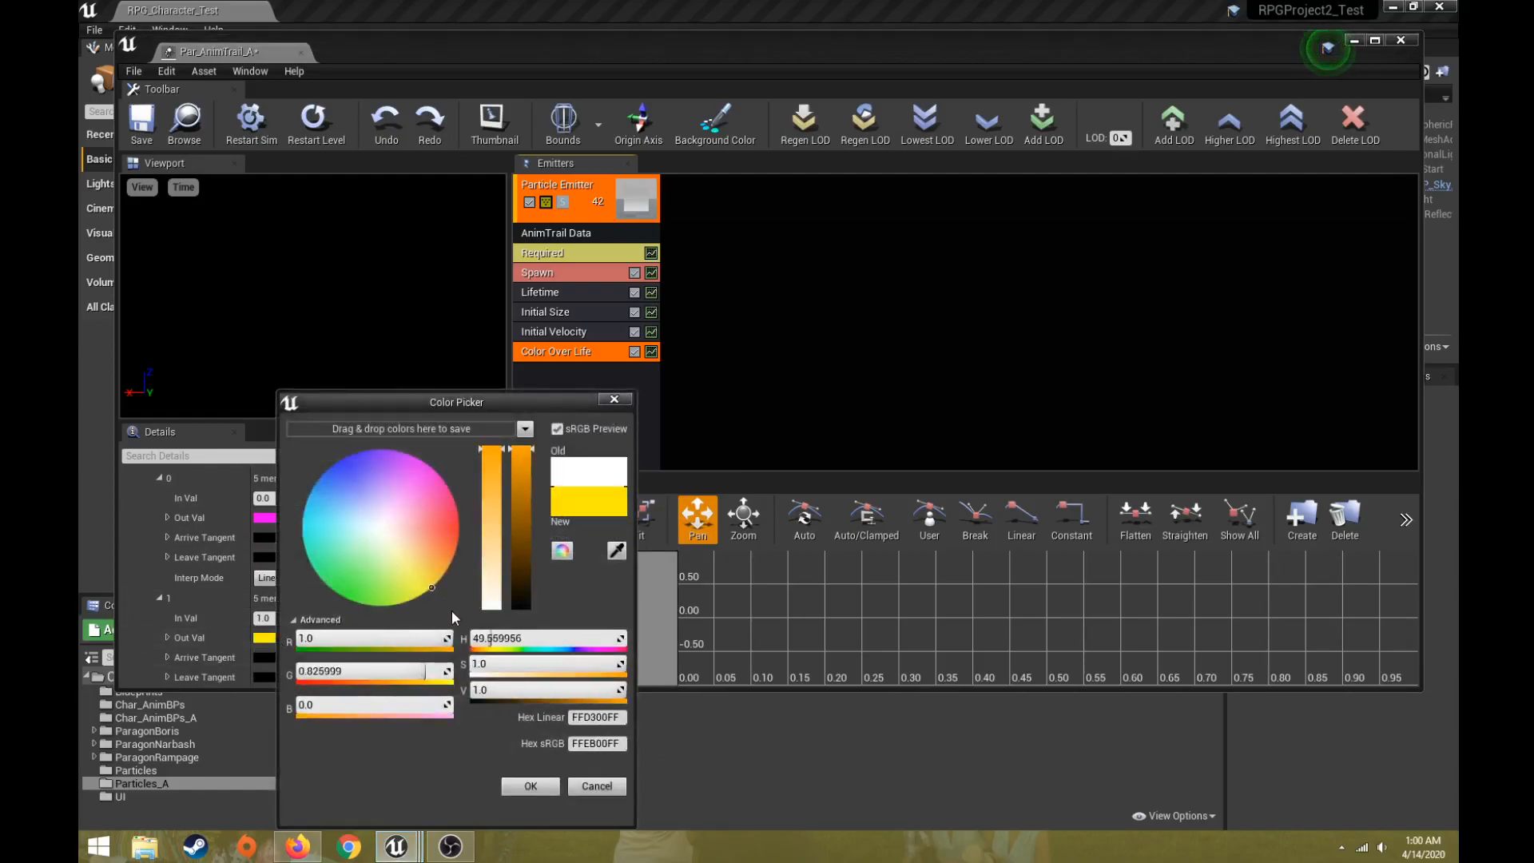
left_click(523, 786)
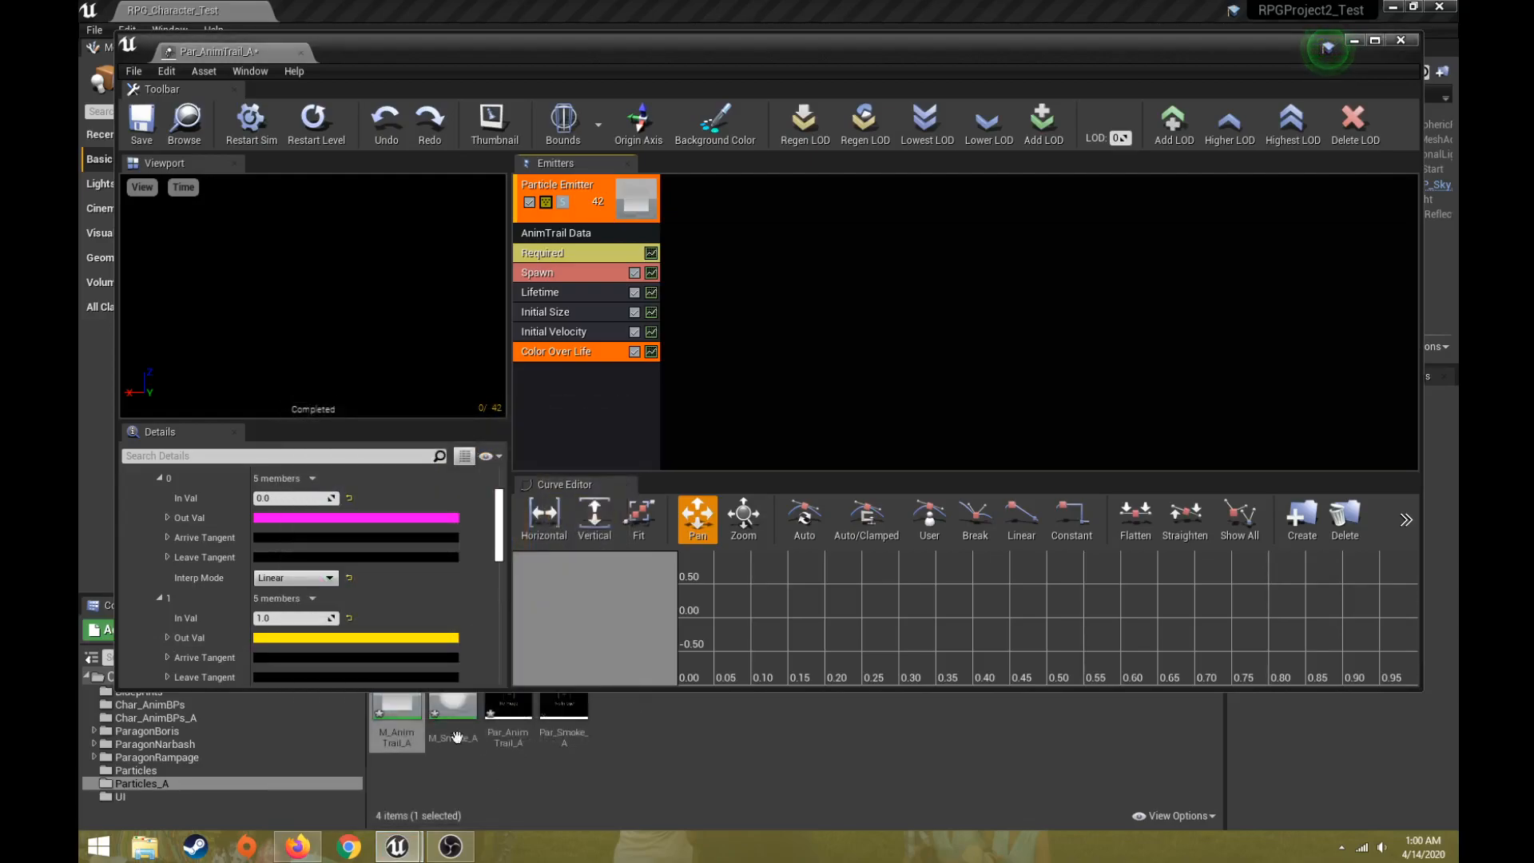
Check the colour and alpha curve points, save the Par_AnimTrail_A particle system and close its editor
scroll(232, 544, "up", 4)
scroll(232, 552, "down", 10)
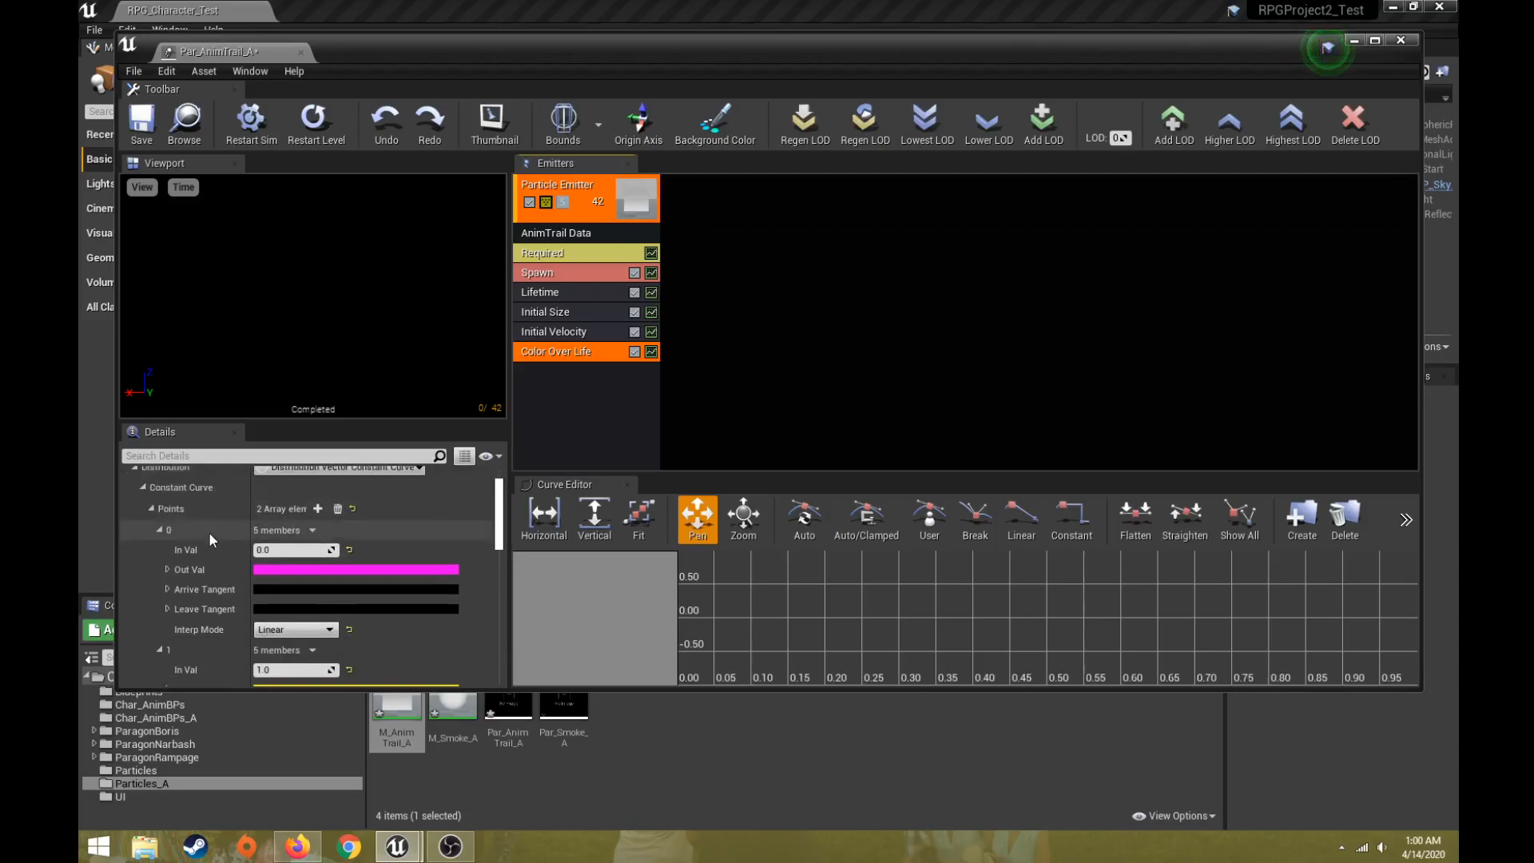
scroll(230, 533, "down", 5)
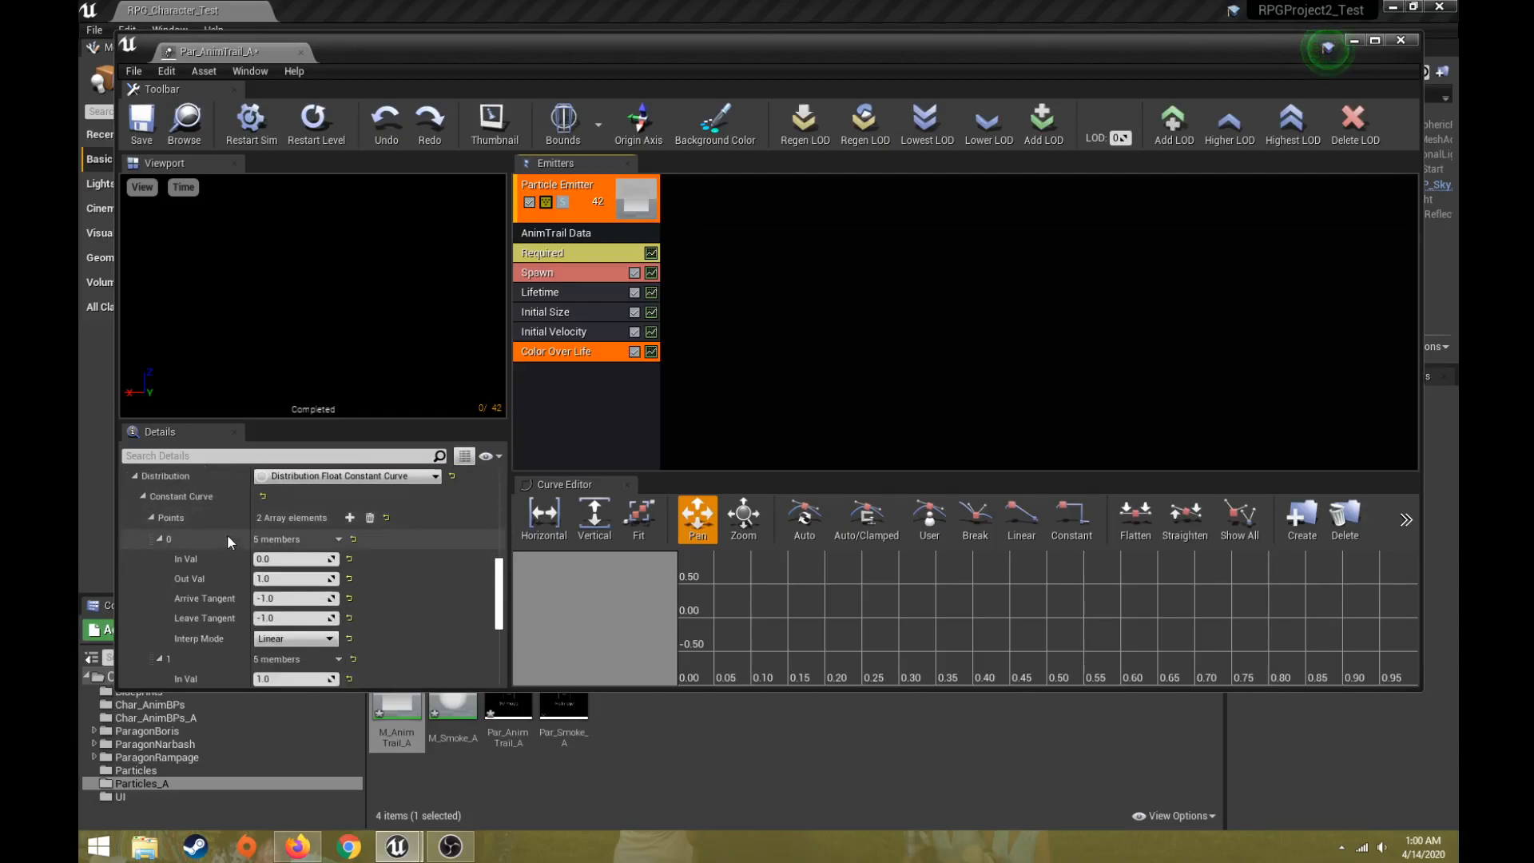
scroll(238, 535, "down", 2)
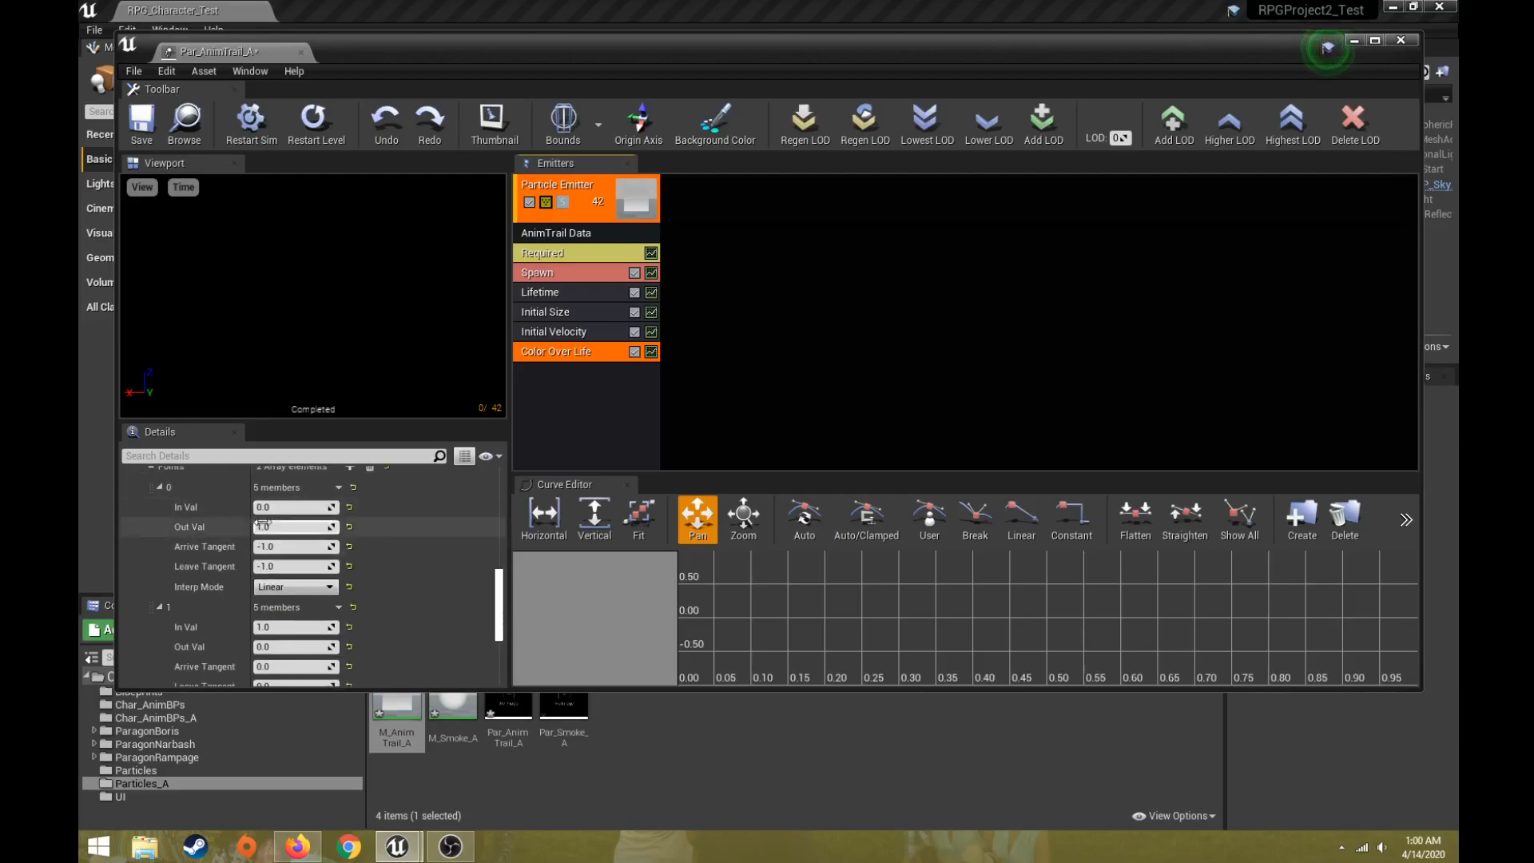
scroll(239, 535, "up", 9)
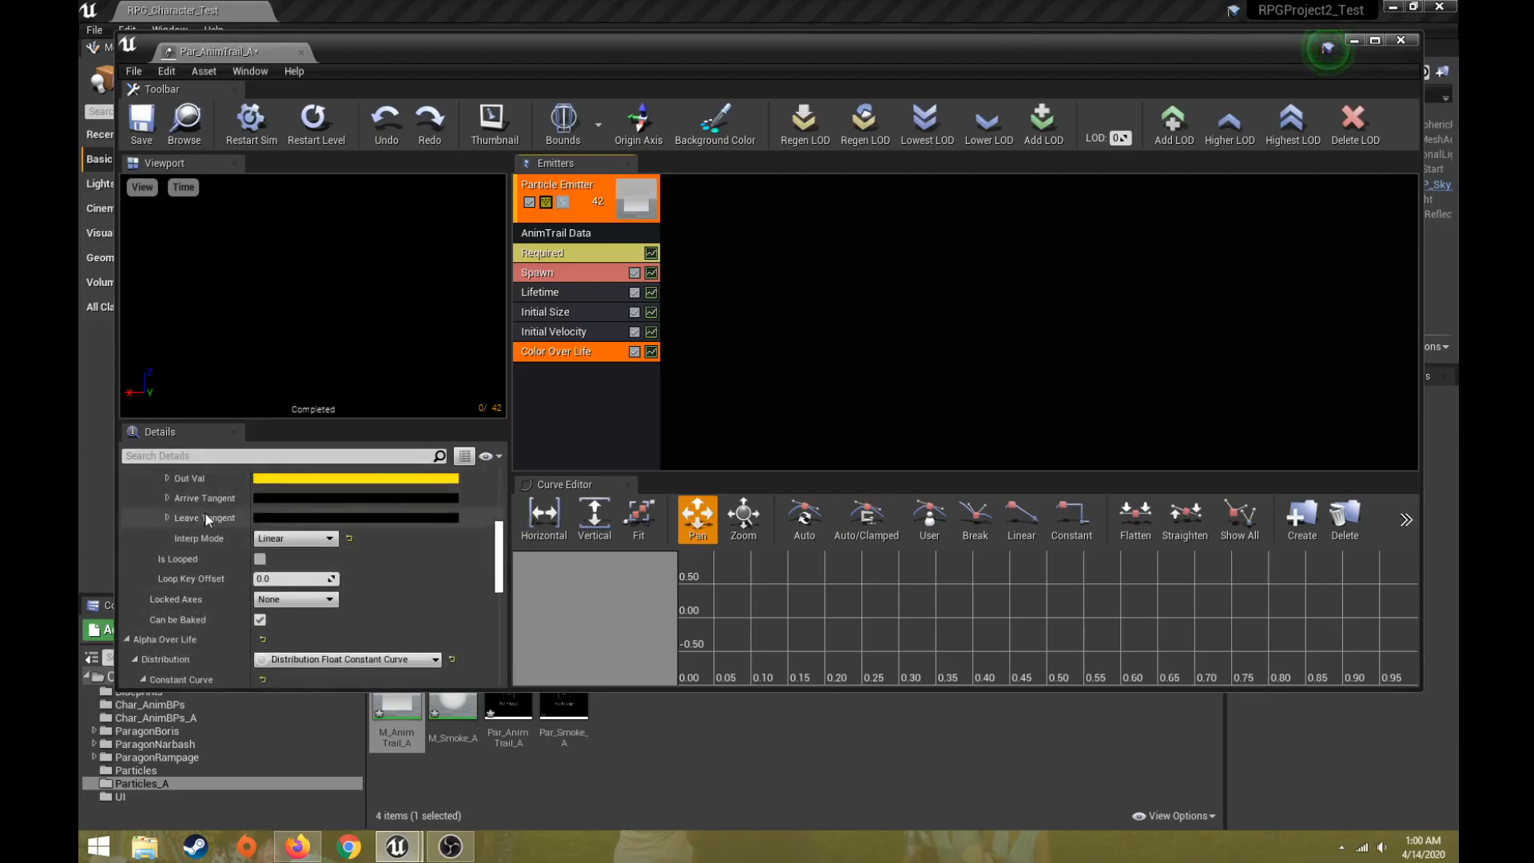
scroll(203, 514, "up", 5)
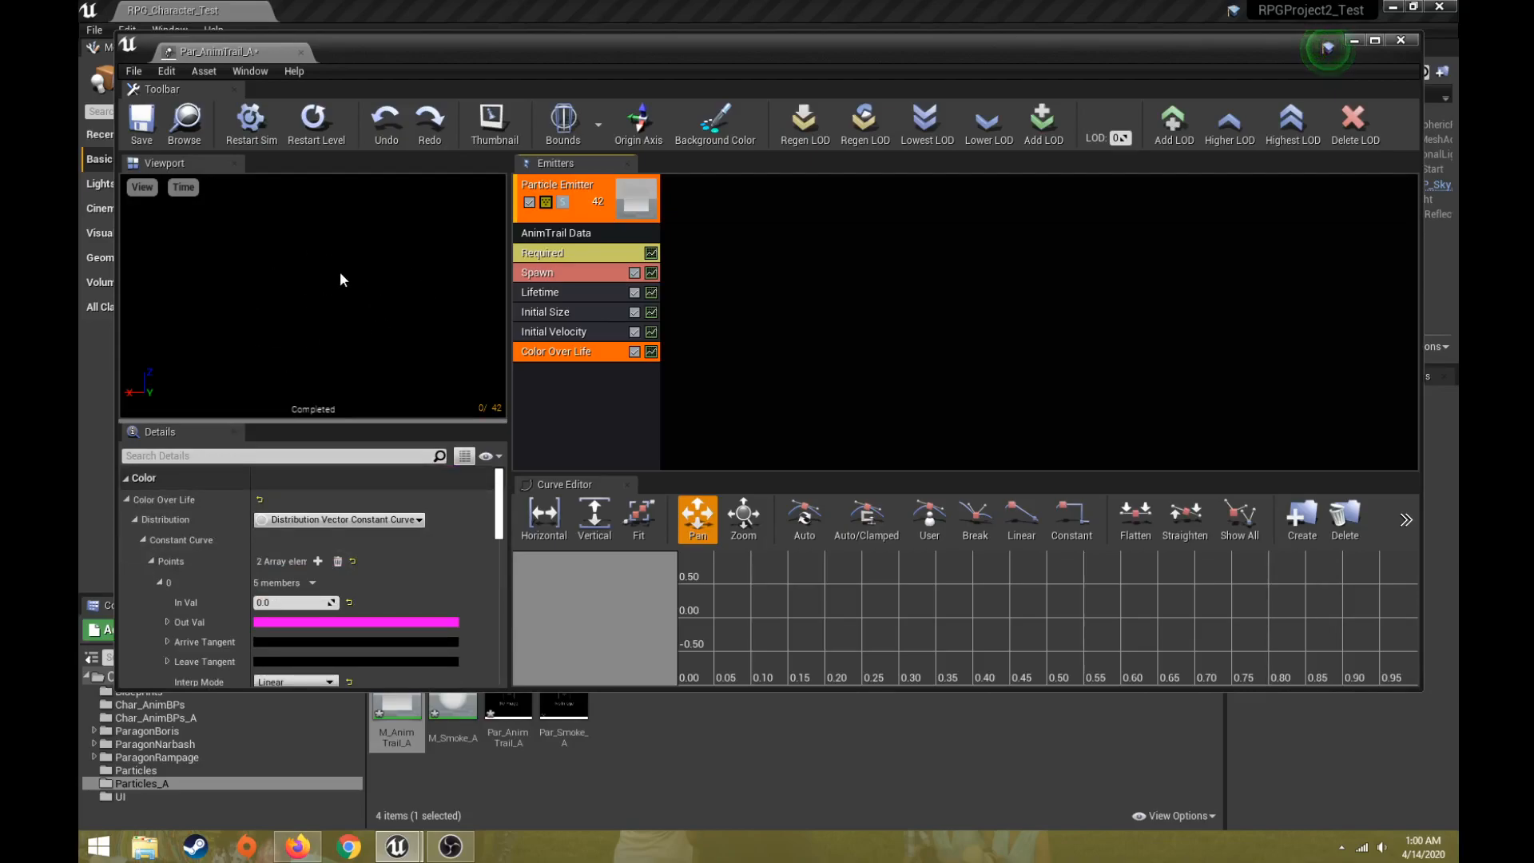
left_click(148, 131)
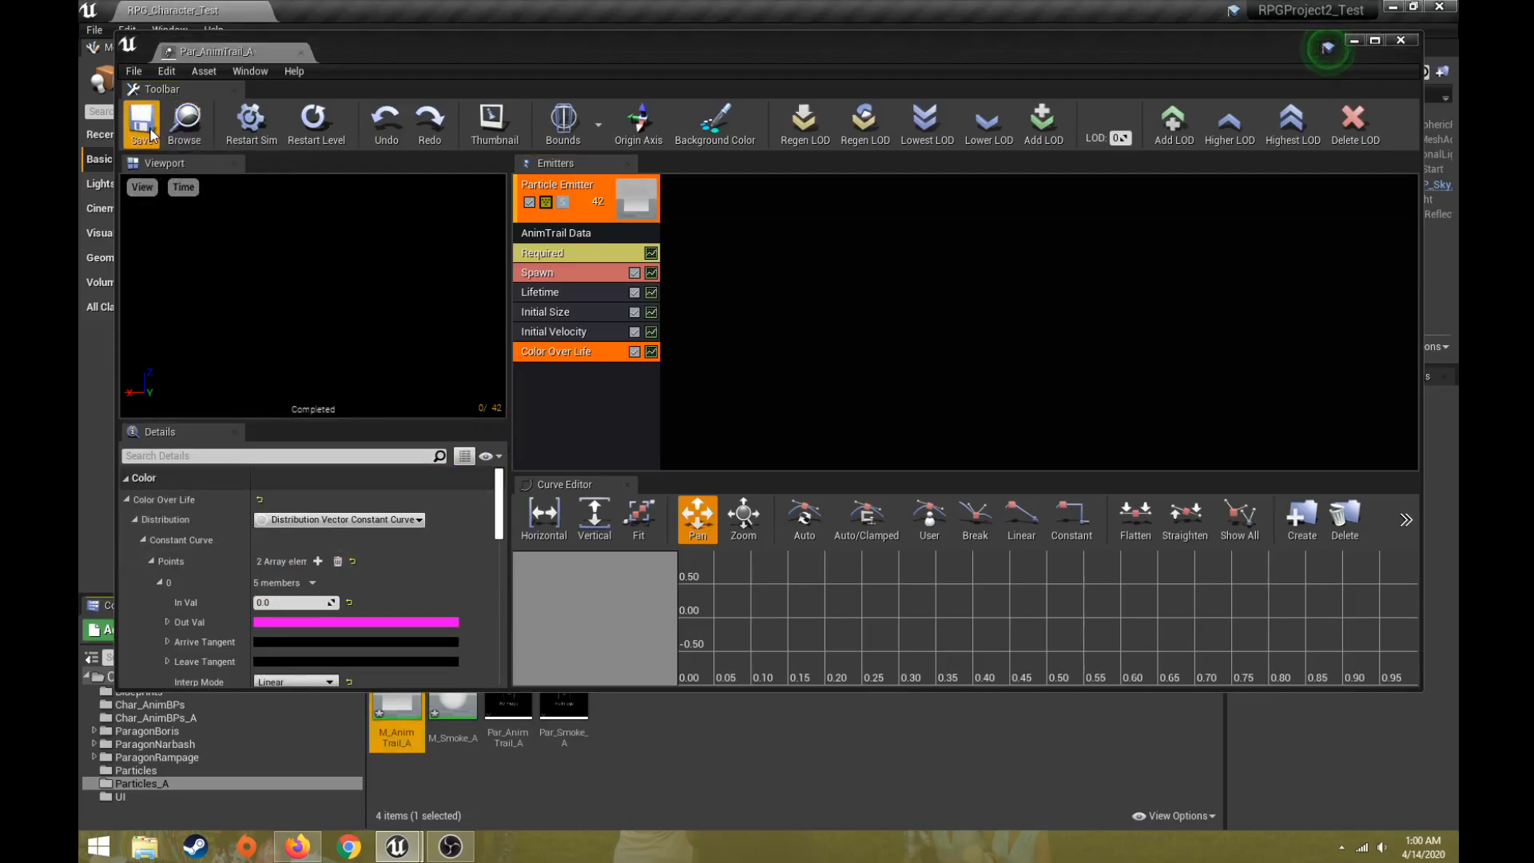
left_click(1399, 41)
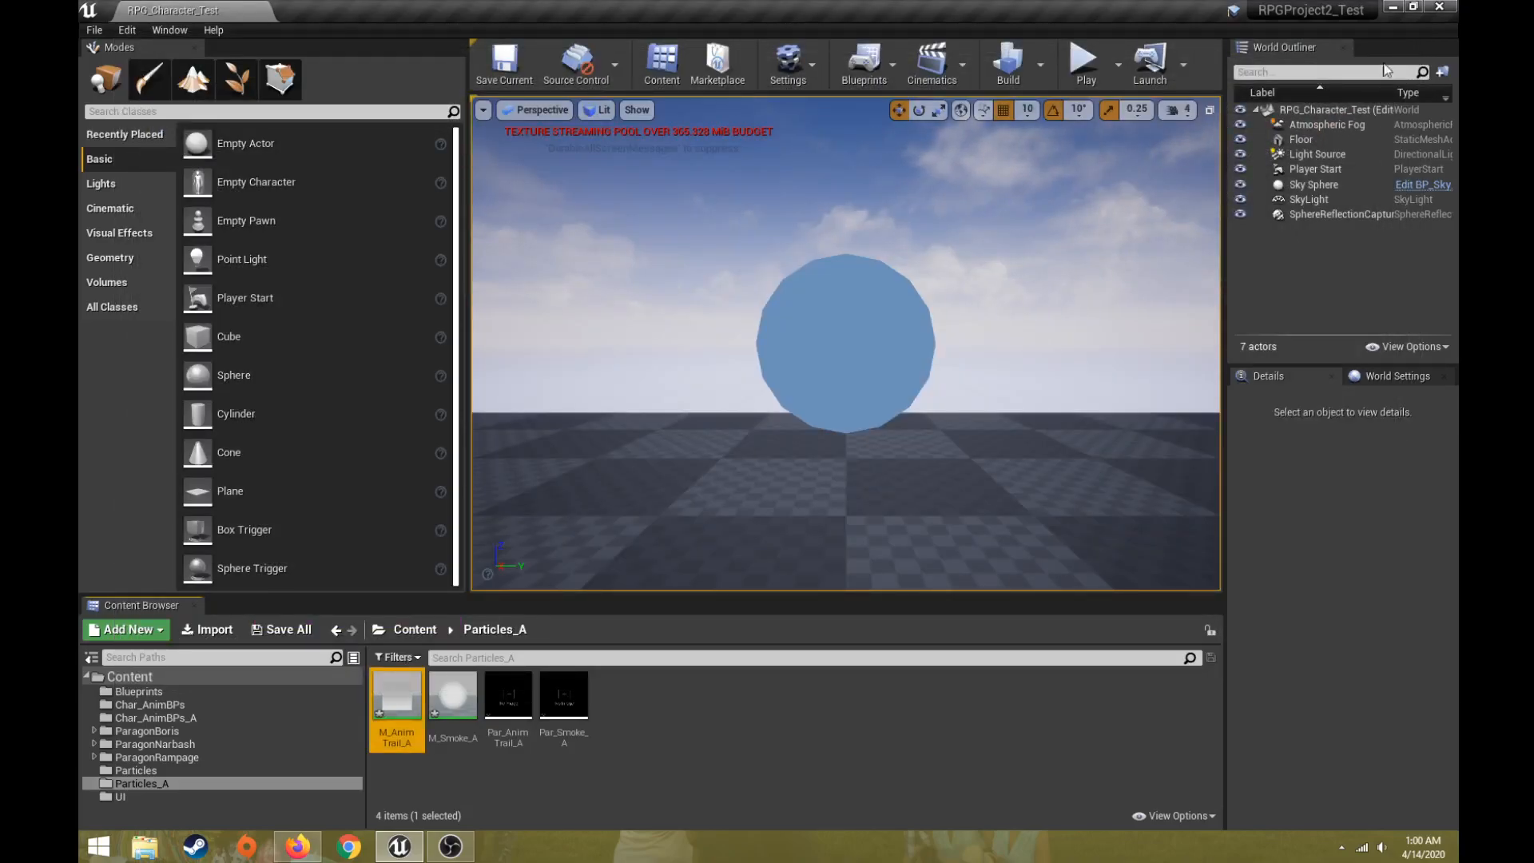
Open the Mon_Boris_LightAttack montage from the Char_AnimBPs folder
left_click(759, 740)
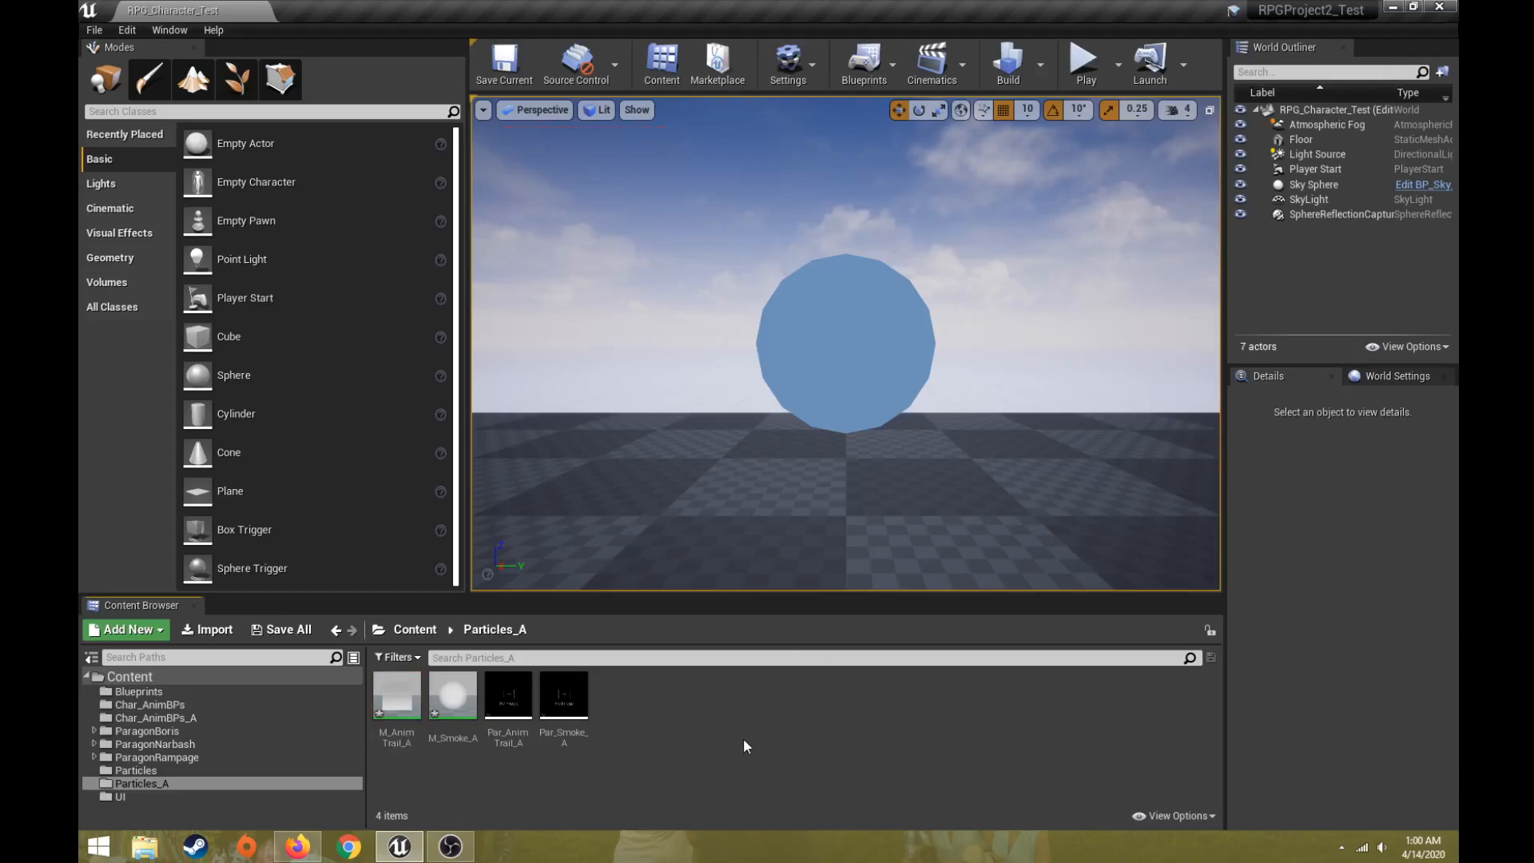
left_click(172, 707)
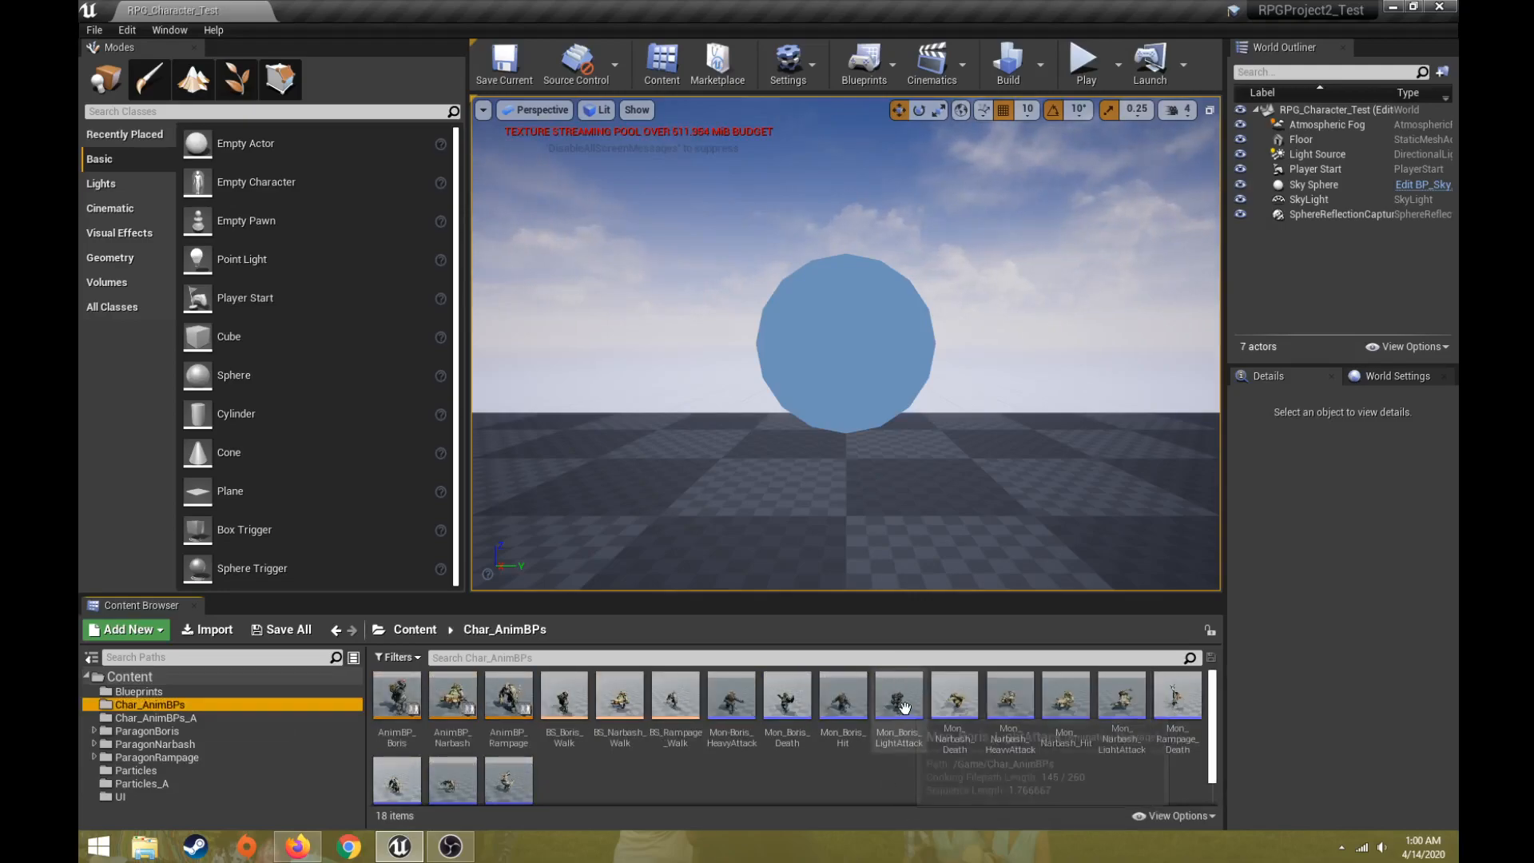
left_click(903, 701)
double_click(905, 703)
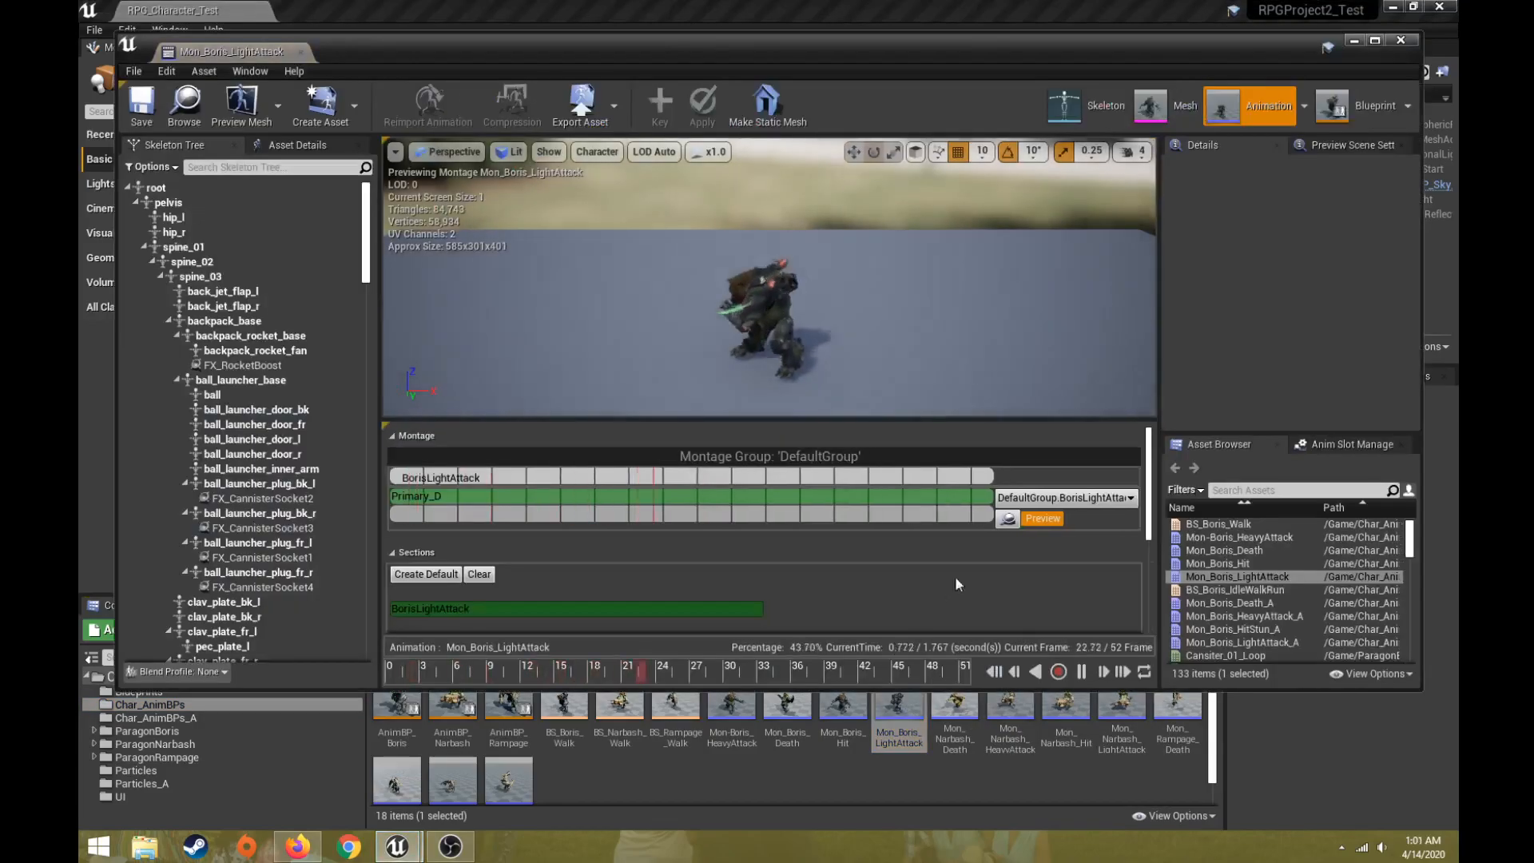
Delete the existing Trail notify from the montage's notify track
scroll(1148, 612, "down", 3)
scroll(1148, 612, "down", 2)
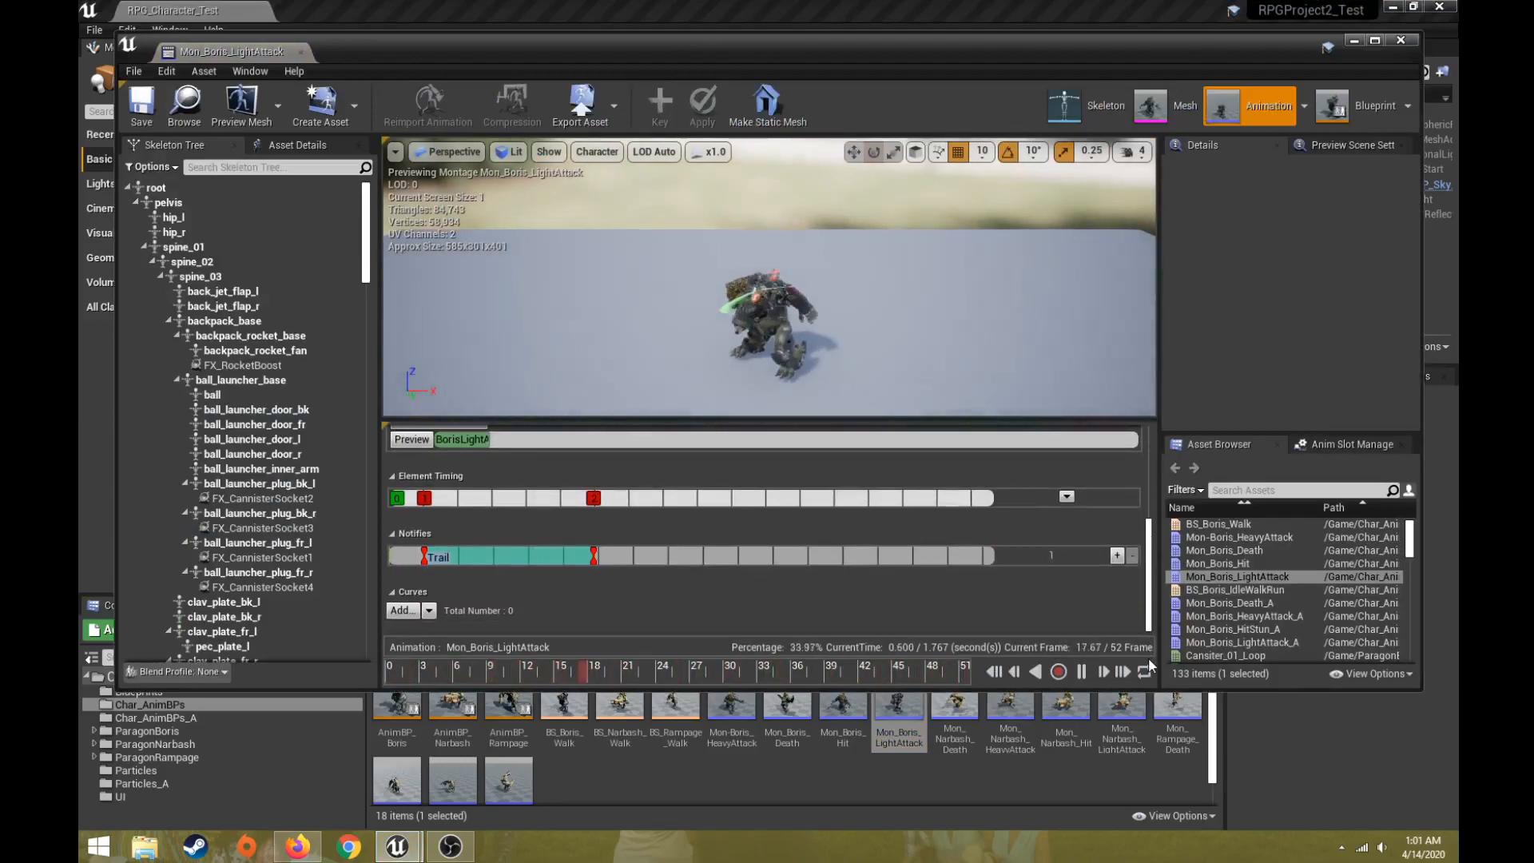
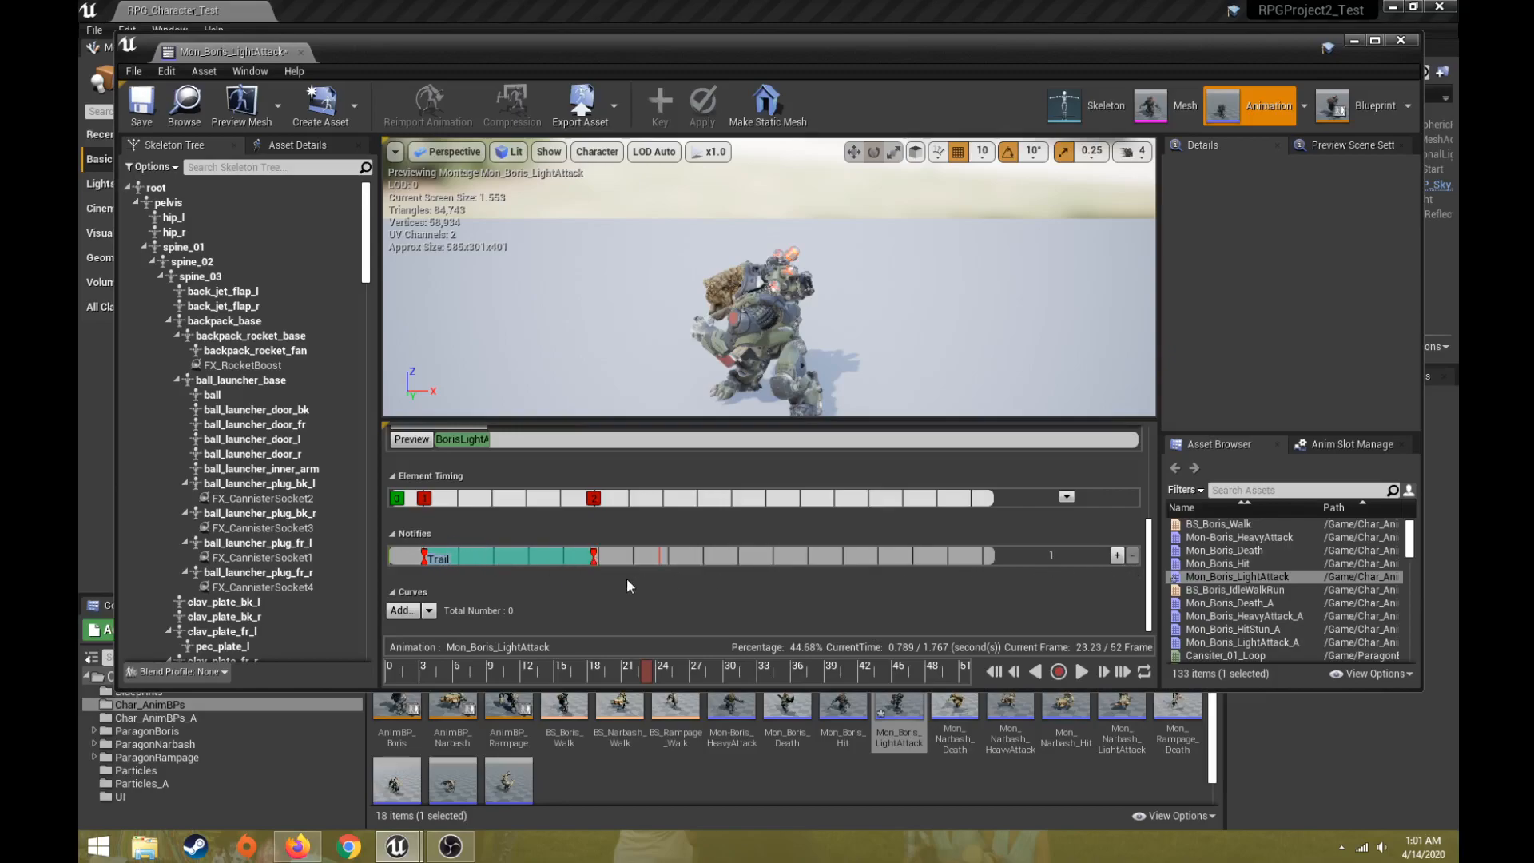
left_click(557, 558)
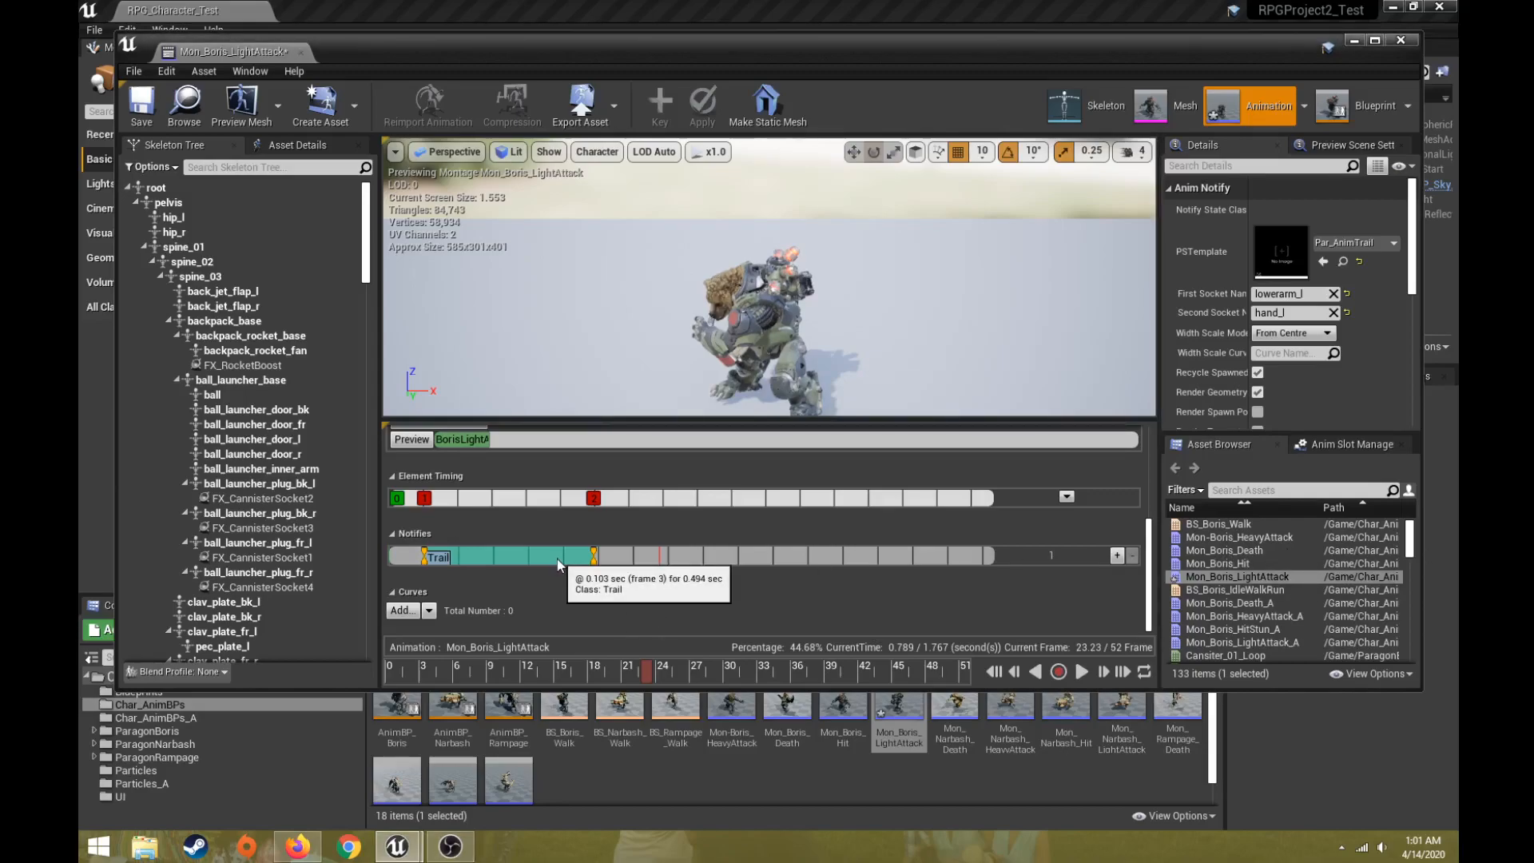
key("Delete")
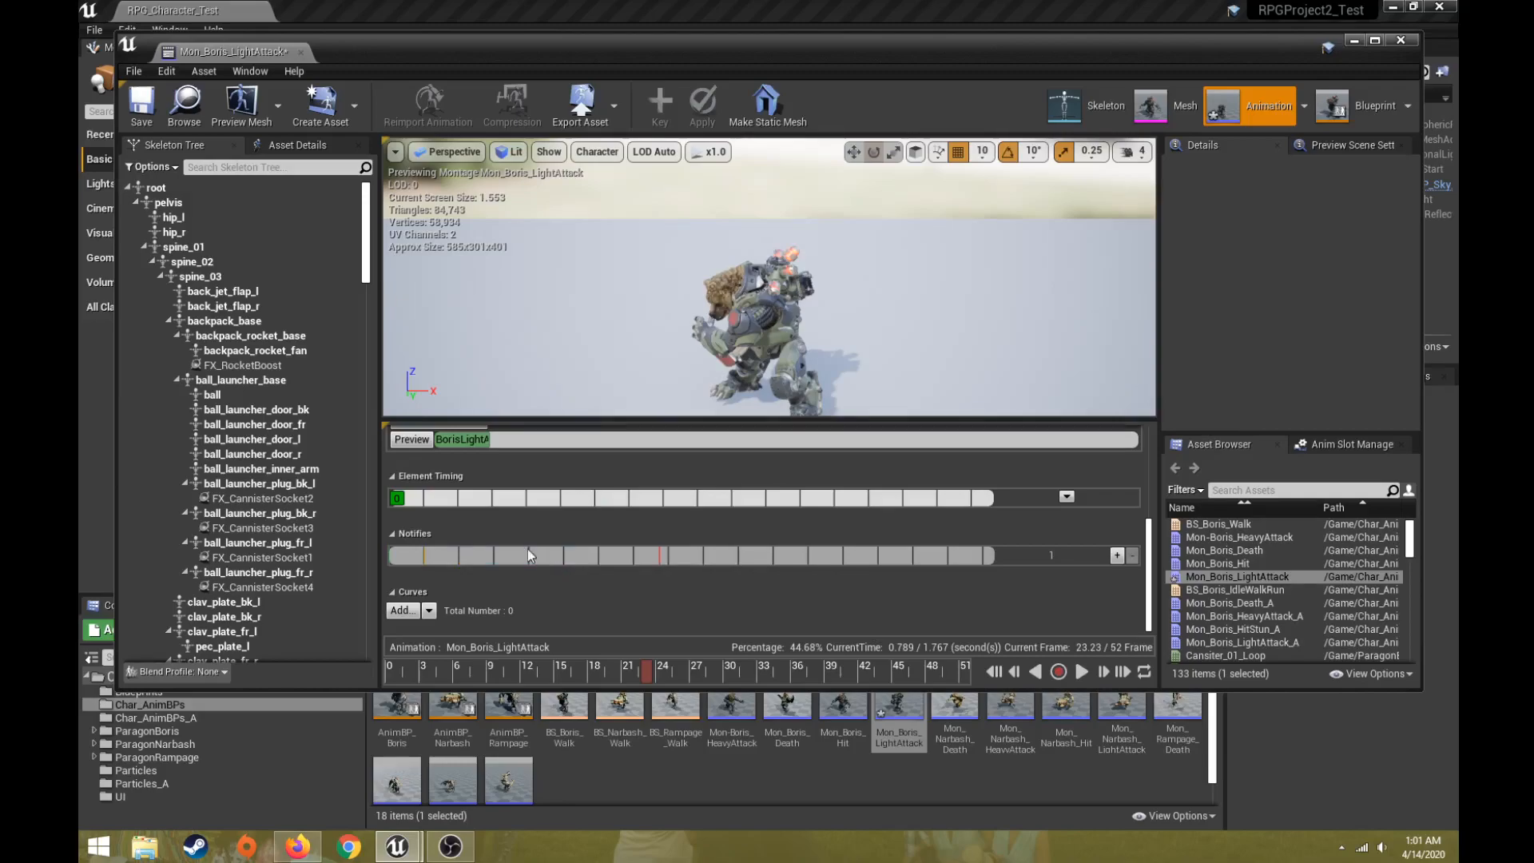
Scrub through the light attack animation to examine the arm swing and where the trail should start
left_click_drag(1148, 559, 1140, 444)
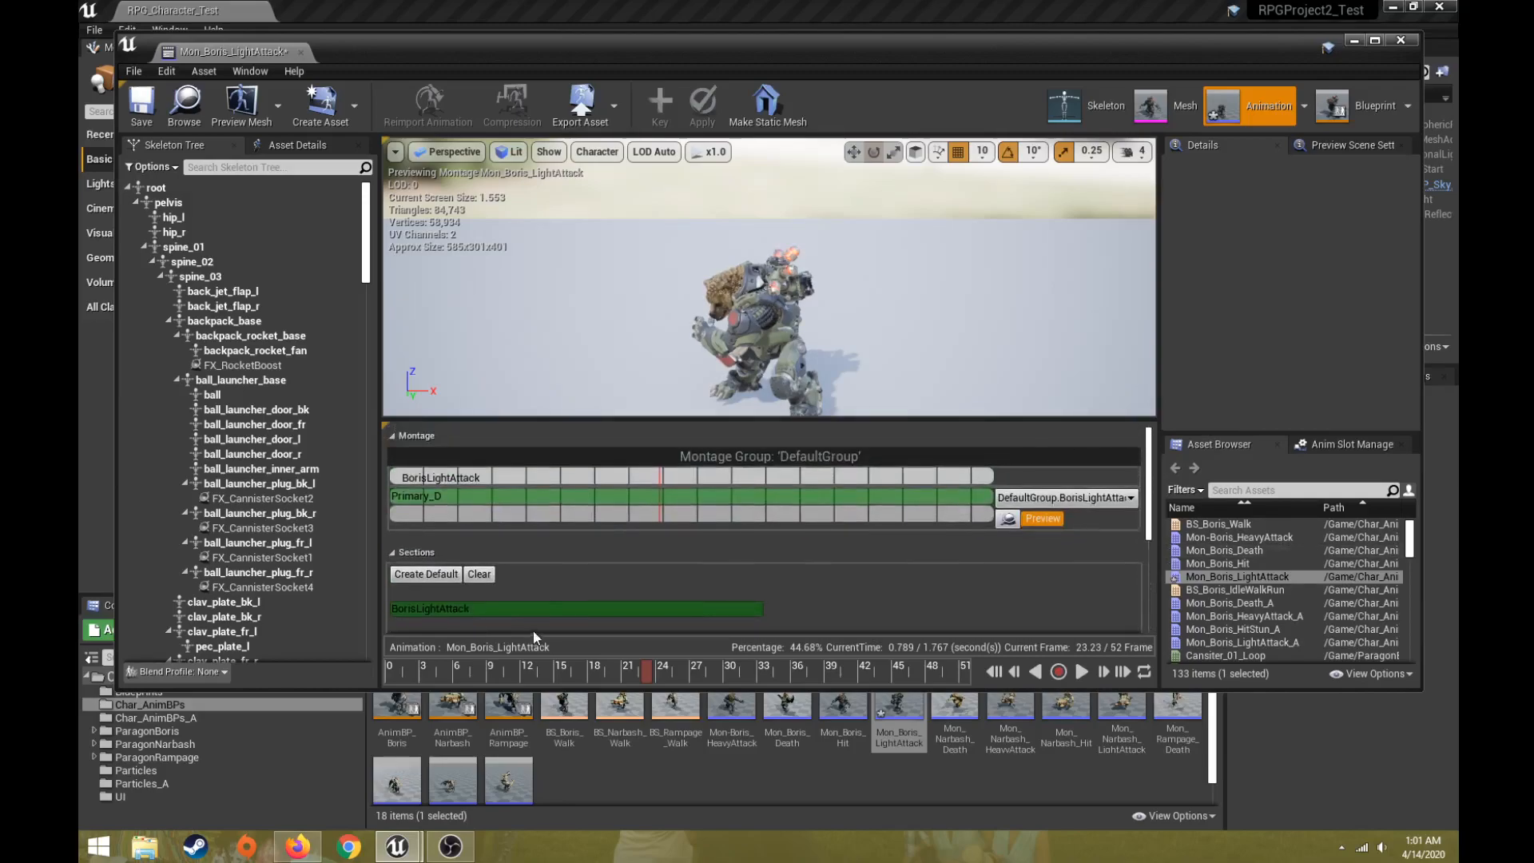
left_click(449, 673)
left_click_drag(453, 675, 517, 680)
left_click_drag(642, 673, 765, 684)
left_click_drag(929, 690, 716, 683)
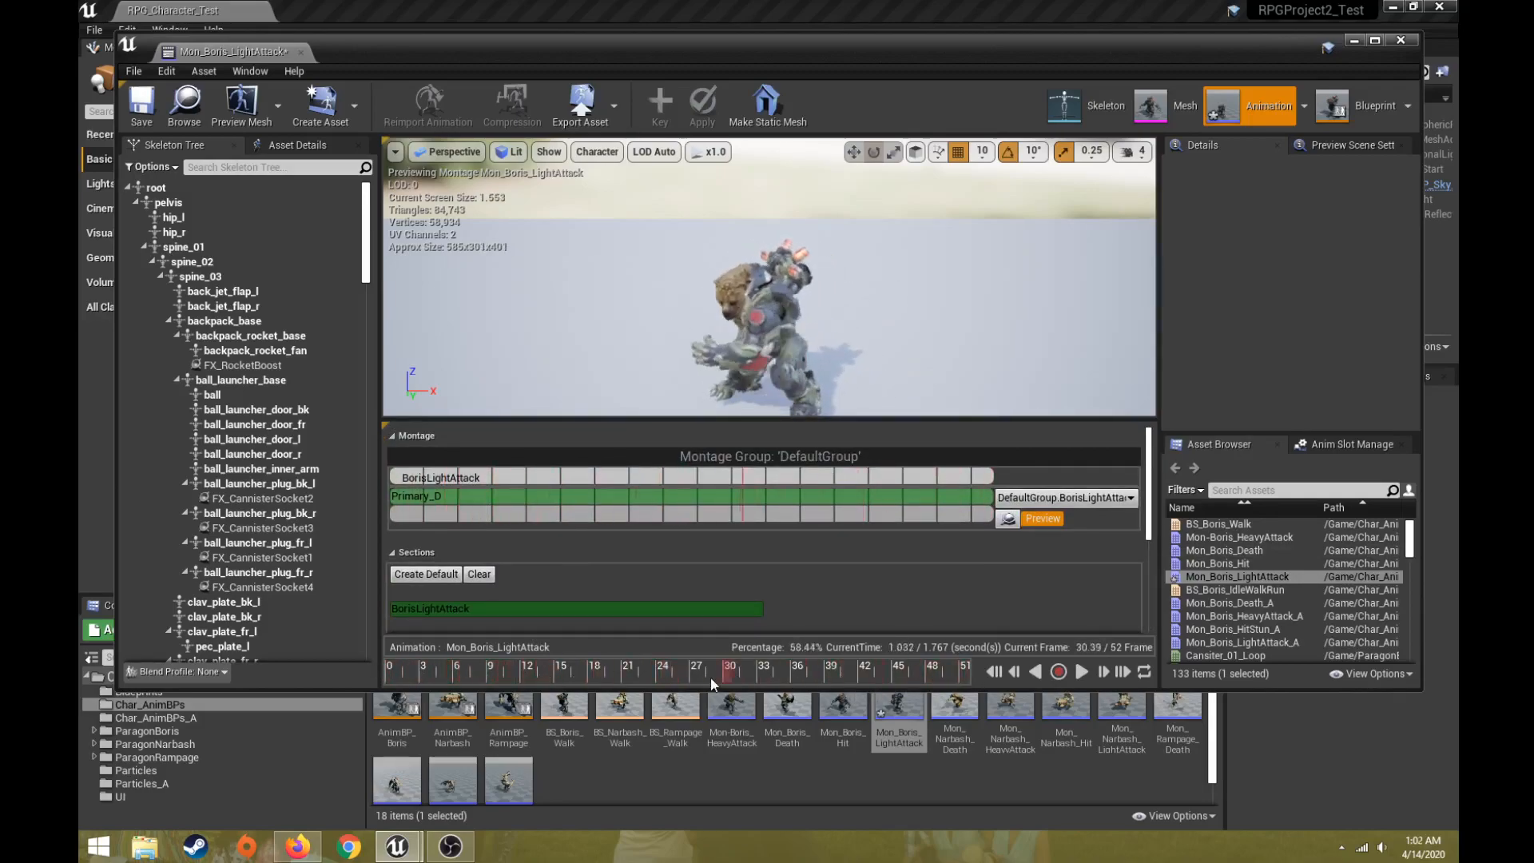
left_click_drag(570, 659, 657, 669)
left_click_drag(752, 661, 523, 679)
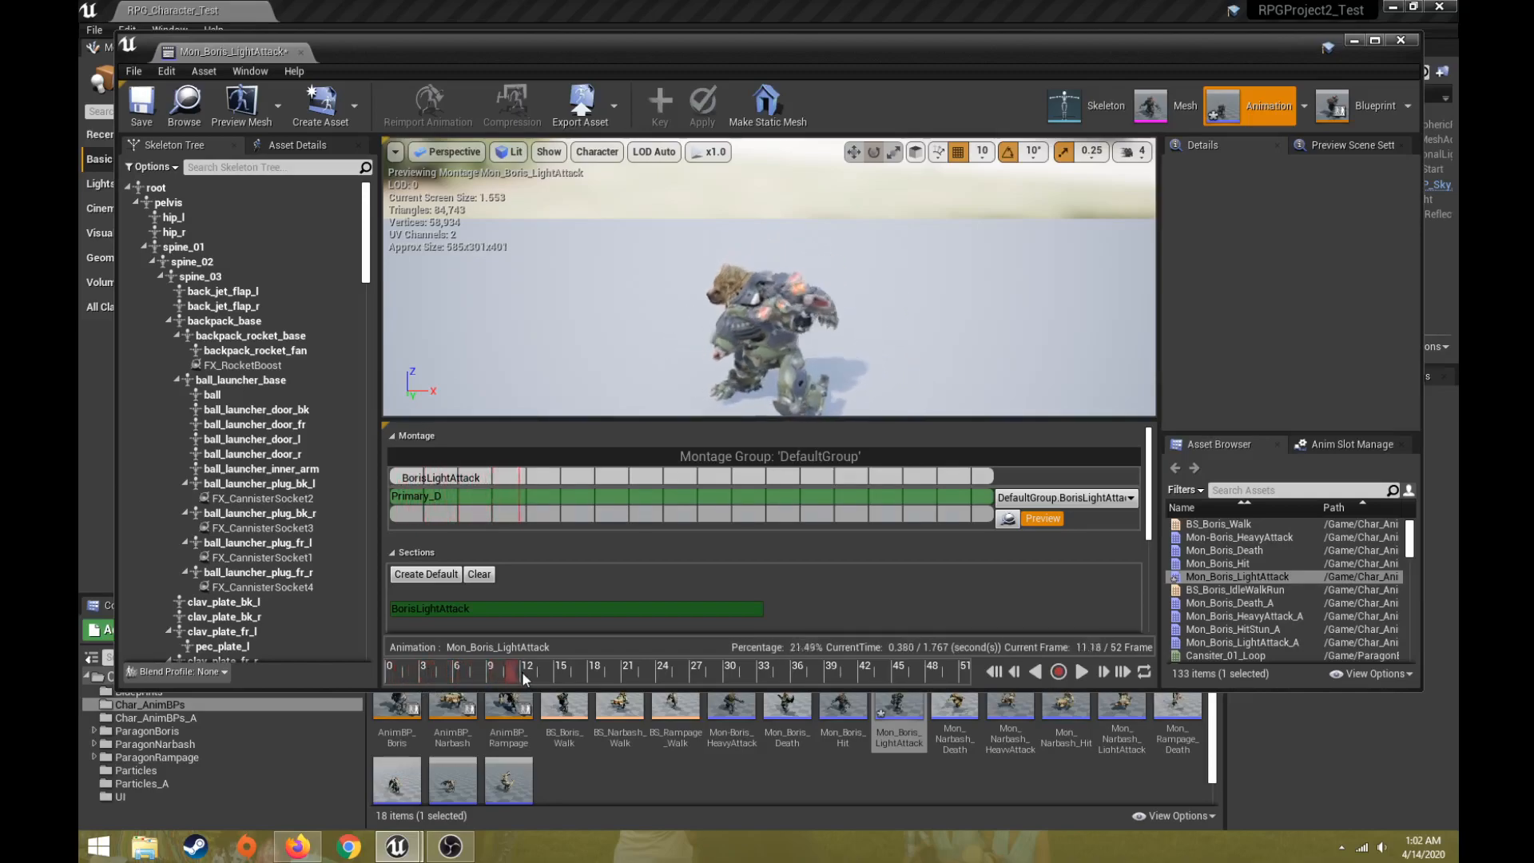
left_click_drag(647, 687, 561, 706)
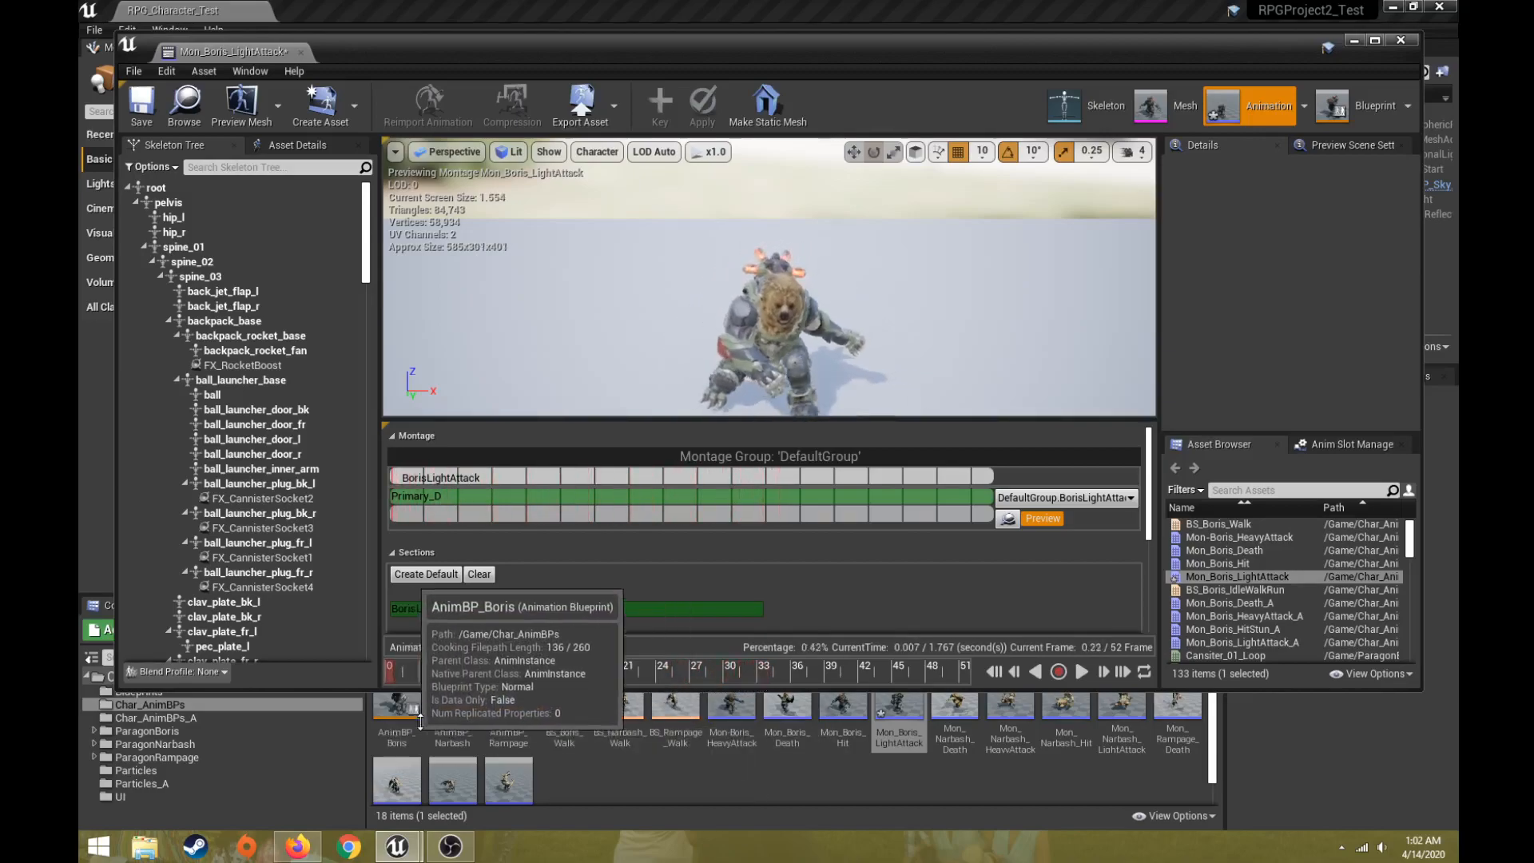
left_click_drag(689, 700, 436, 683)
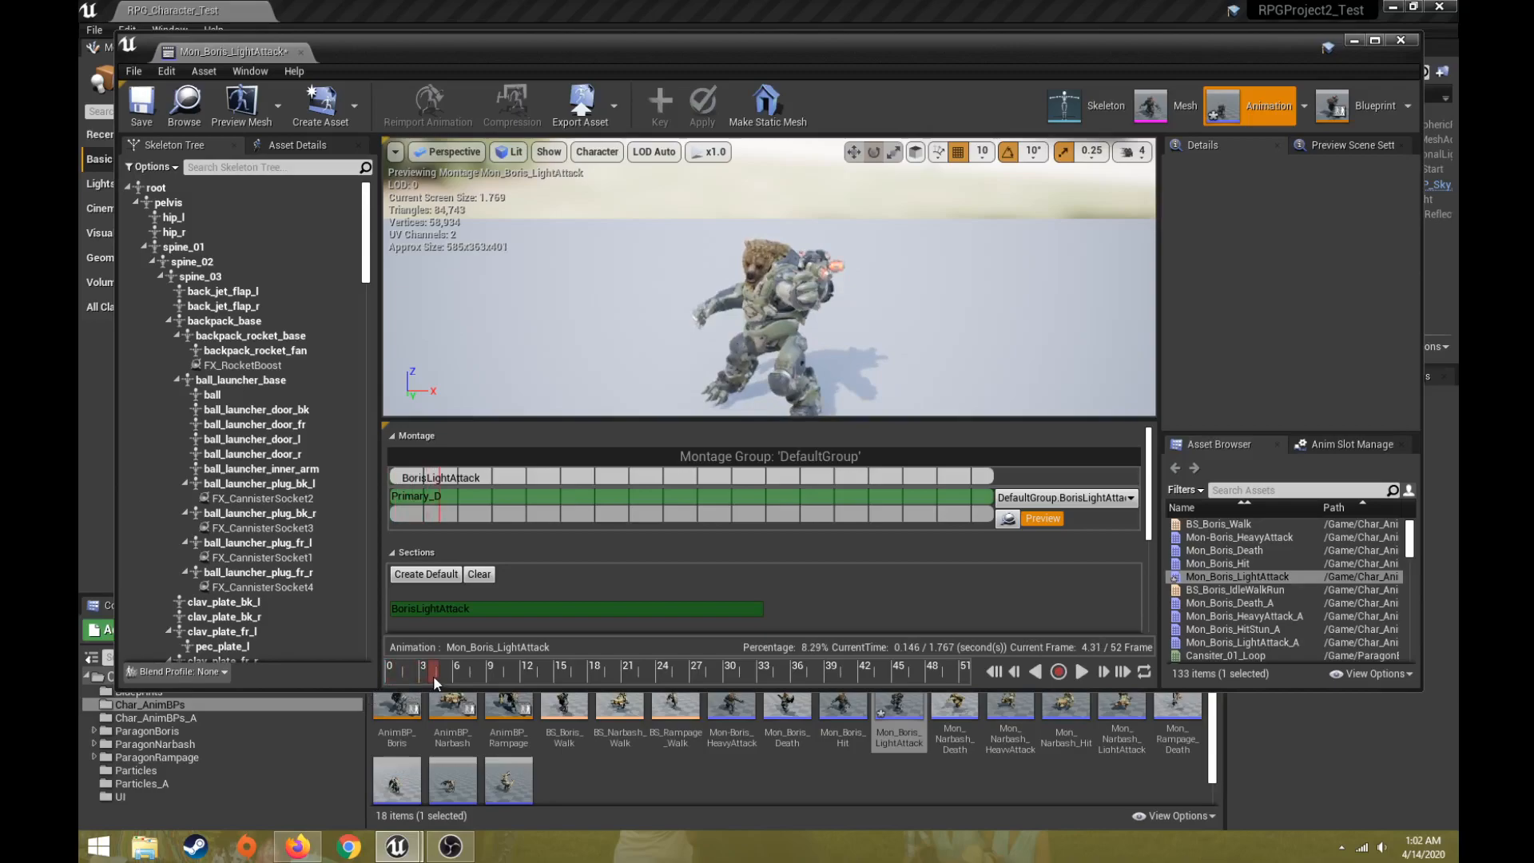
Inspect the lowerarm_l and hand_l bones in the skeleton, viewing the character from a higher angle
left_click(307, 147)
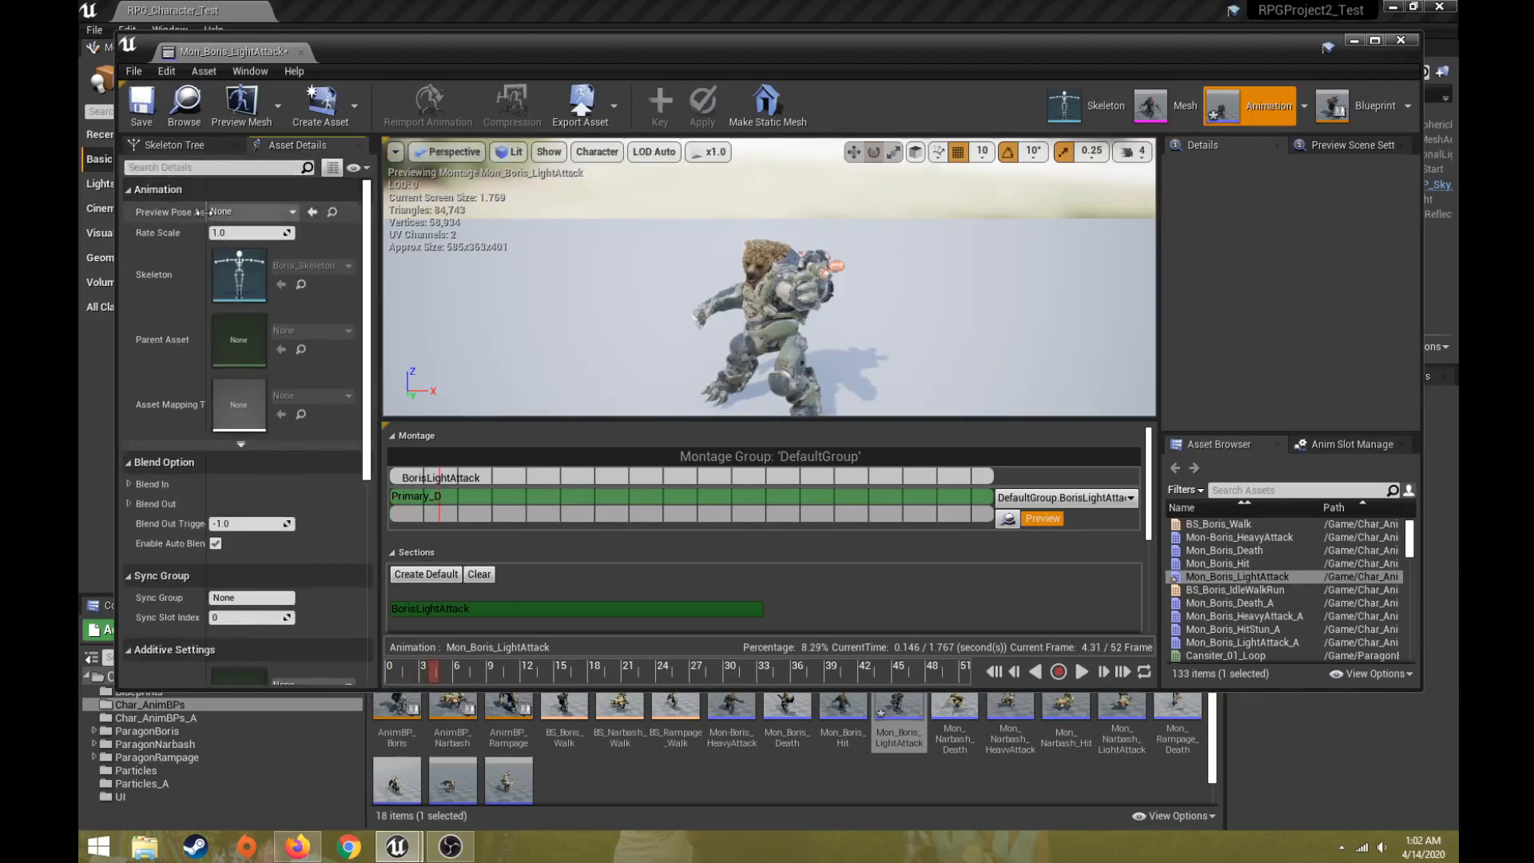
left_click(181, 146)
left_click_drag(367, 216, 325, 275)
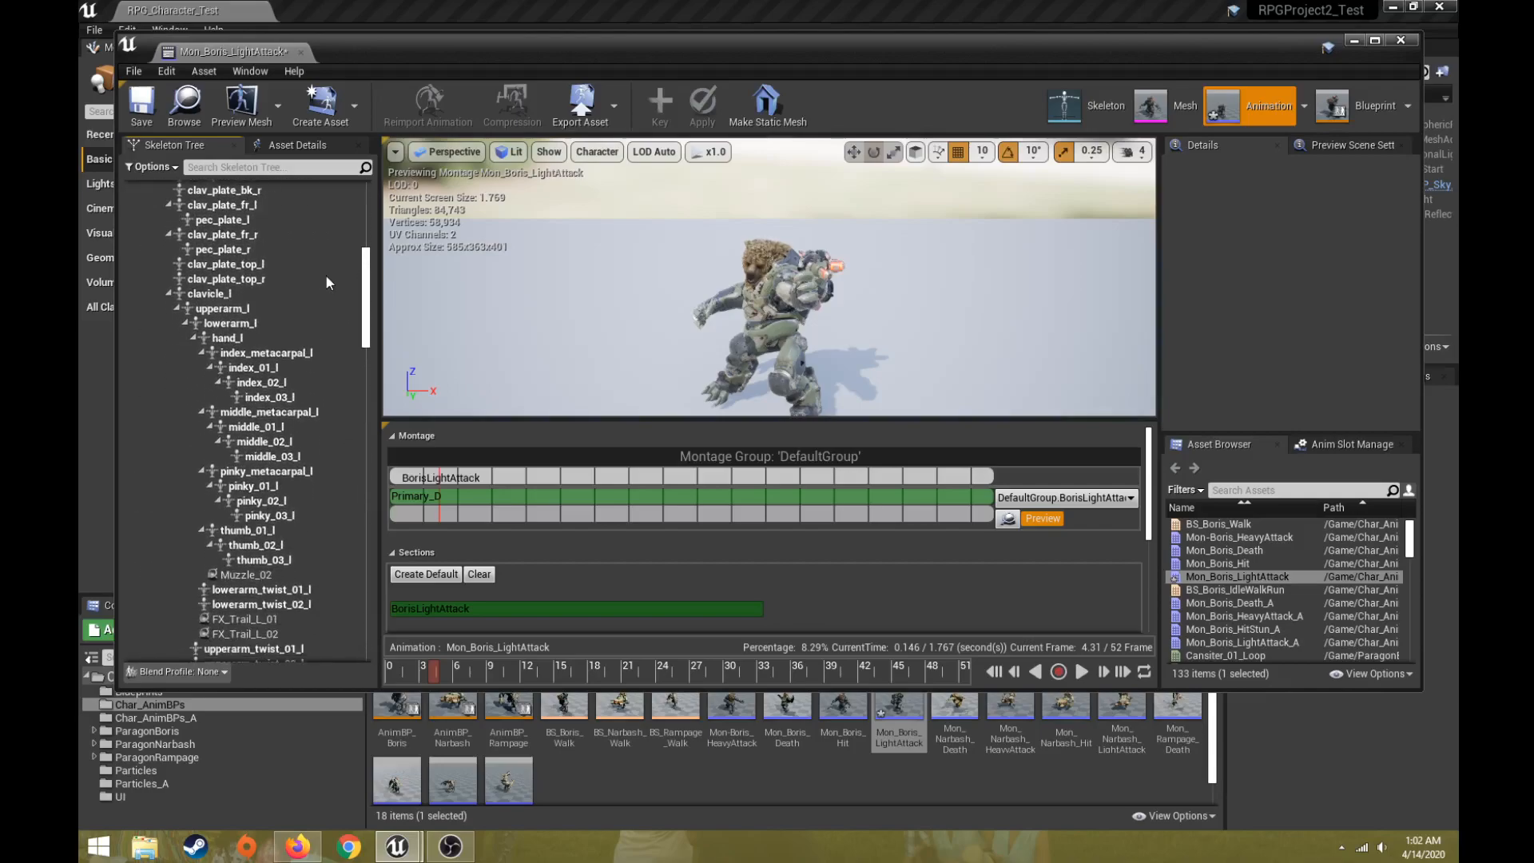
left_click(240, 329)
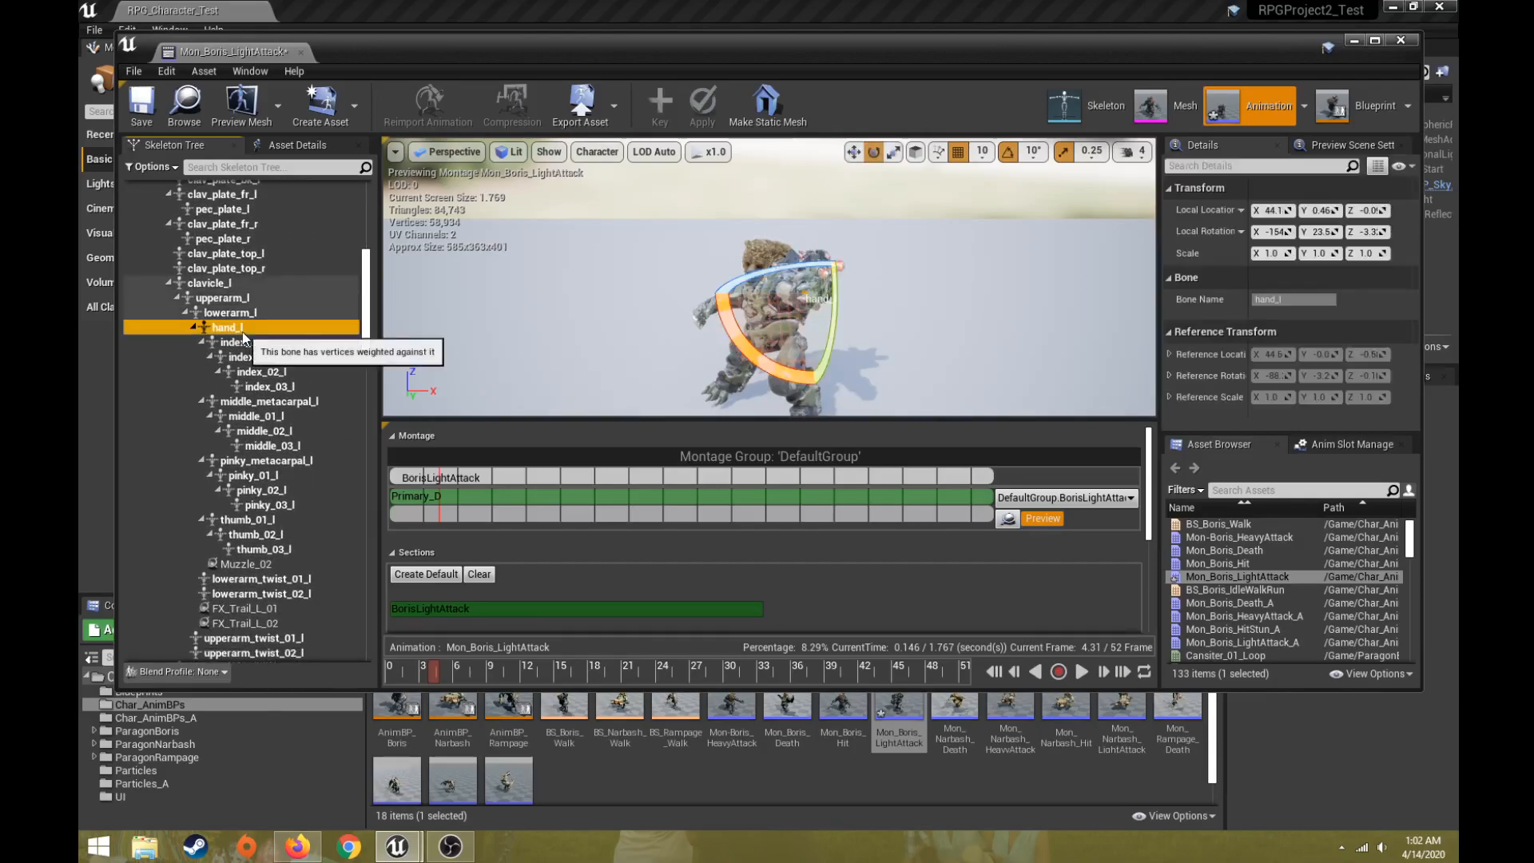
left_click_drag(660, 289, 685, 344, "alt")
left_click(231, 314)
left_click(227, 329)
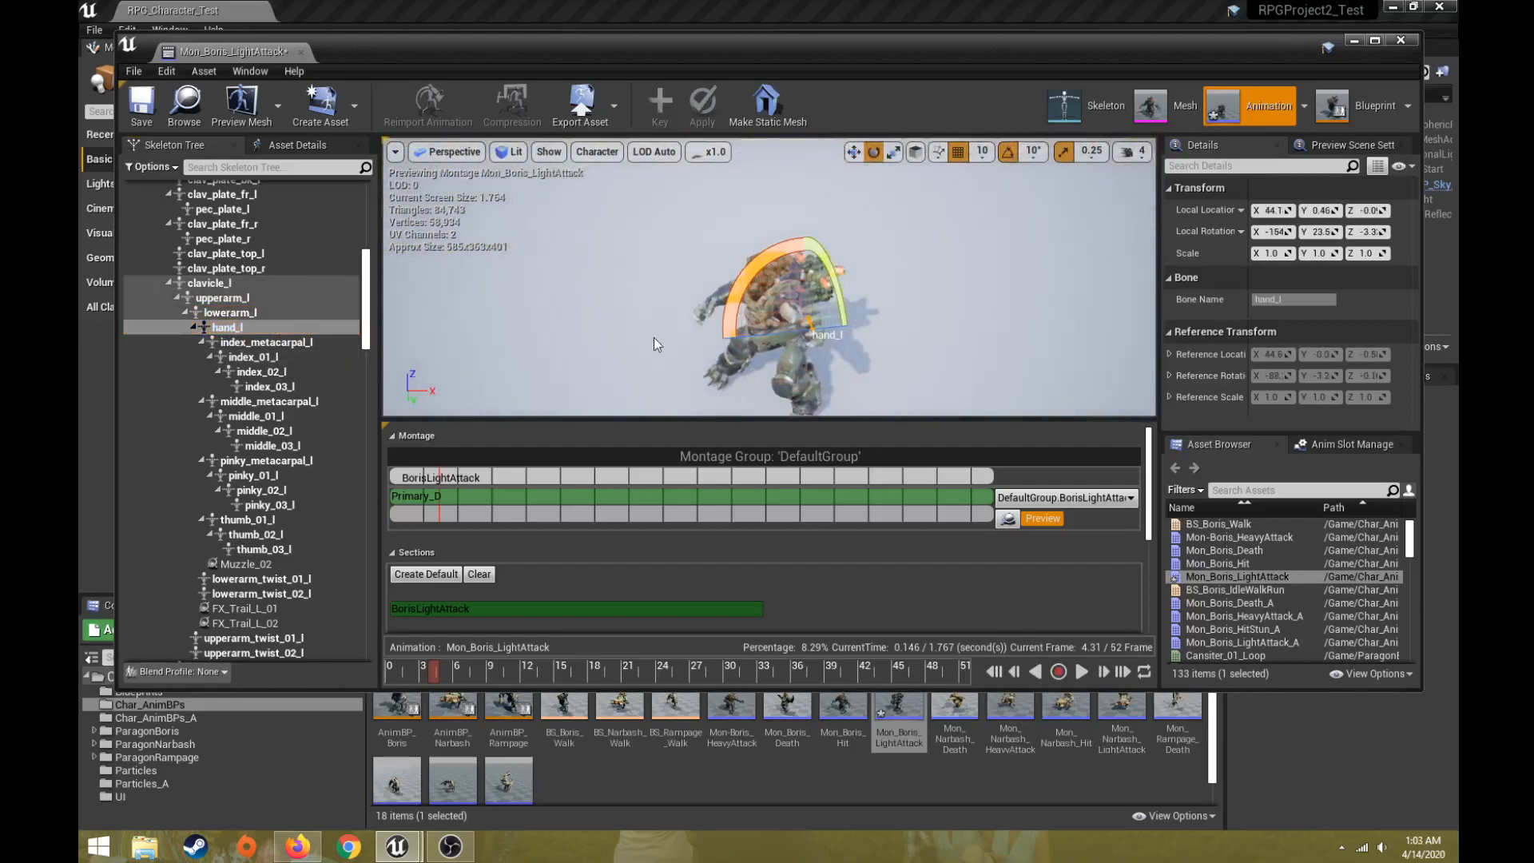
Move the playhead to about frame 5 and add a Trail notify state at about frame 6 on the notify track
left_click_drag(1151, 515, 1153, 627)
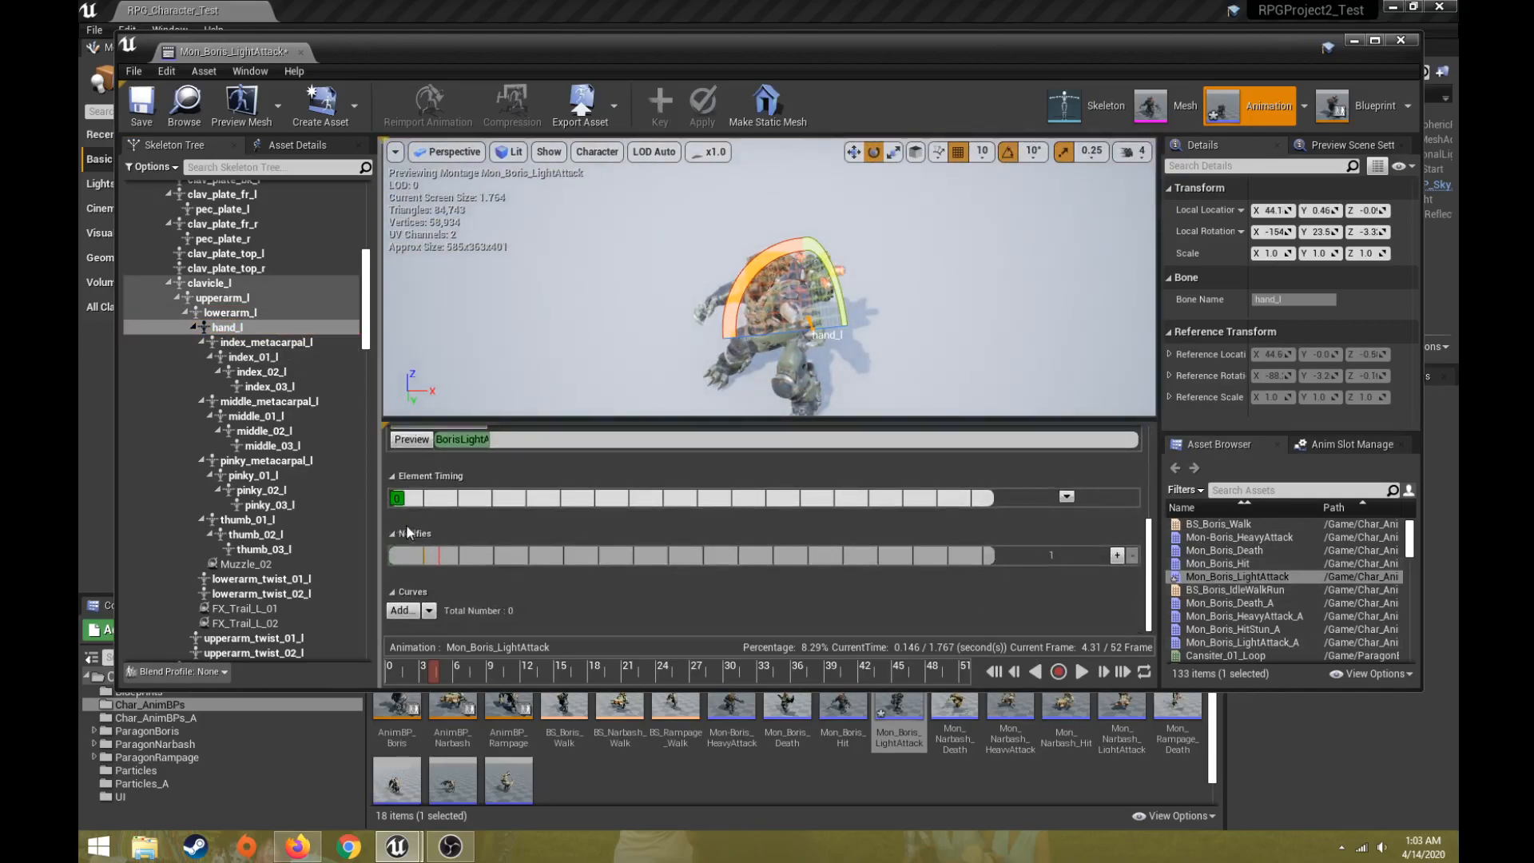
left_click_drag(1148, 532, 1145, 583)
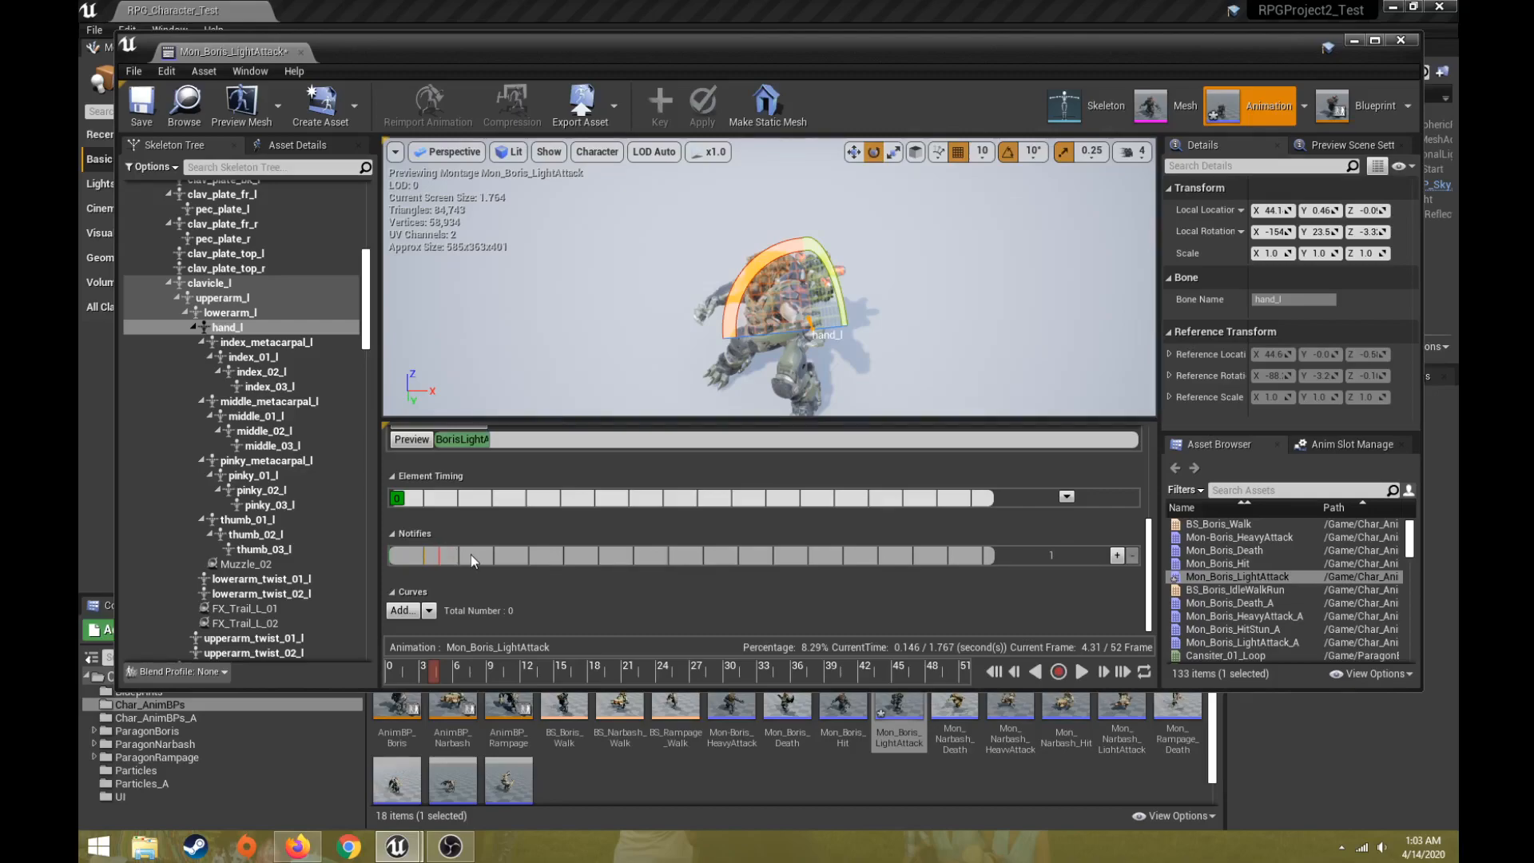
left_click_drag(452, 559, 492, 557)
mouse_move(452, 671)
left_mouse_down()
mouse_move(403, 673)
mouse_move(447, 681)
left_mouse_up()
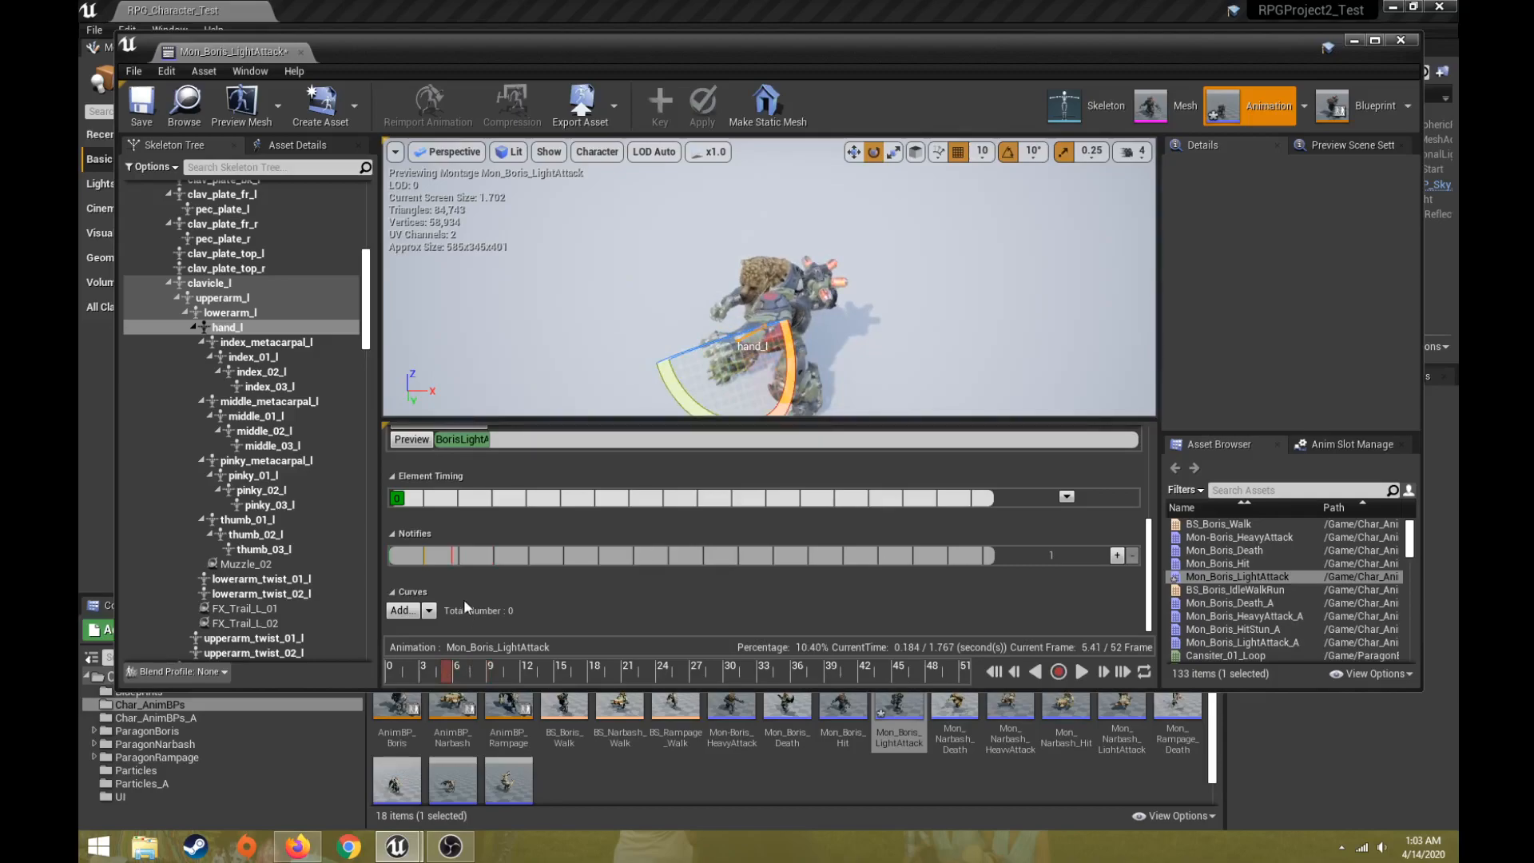
right_click(462, 559)
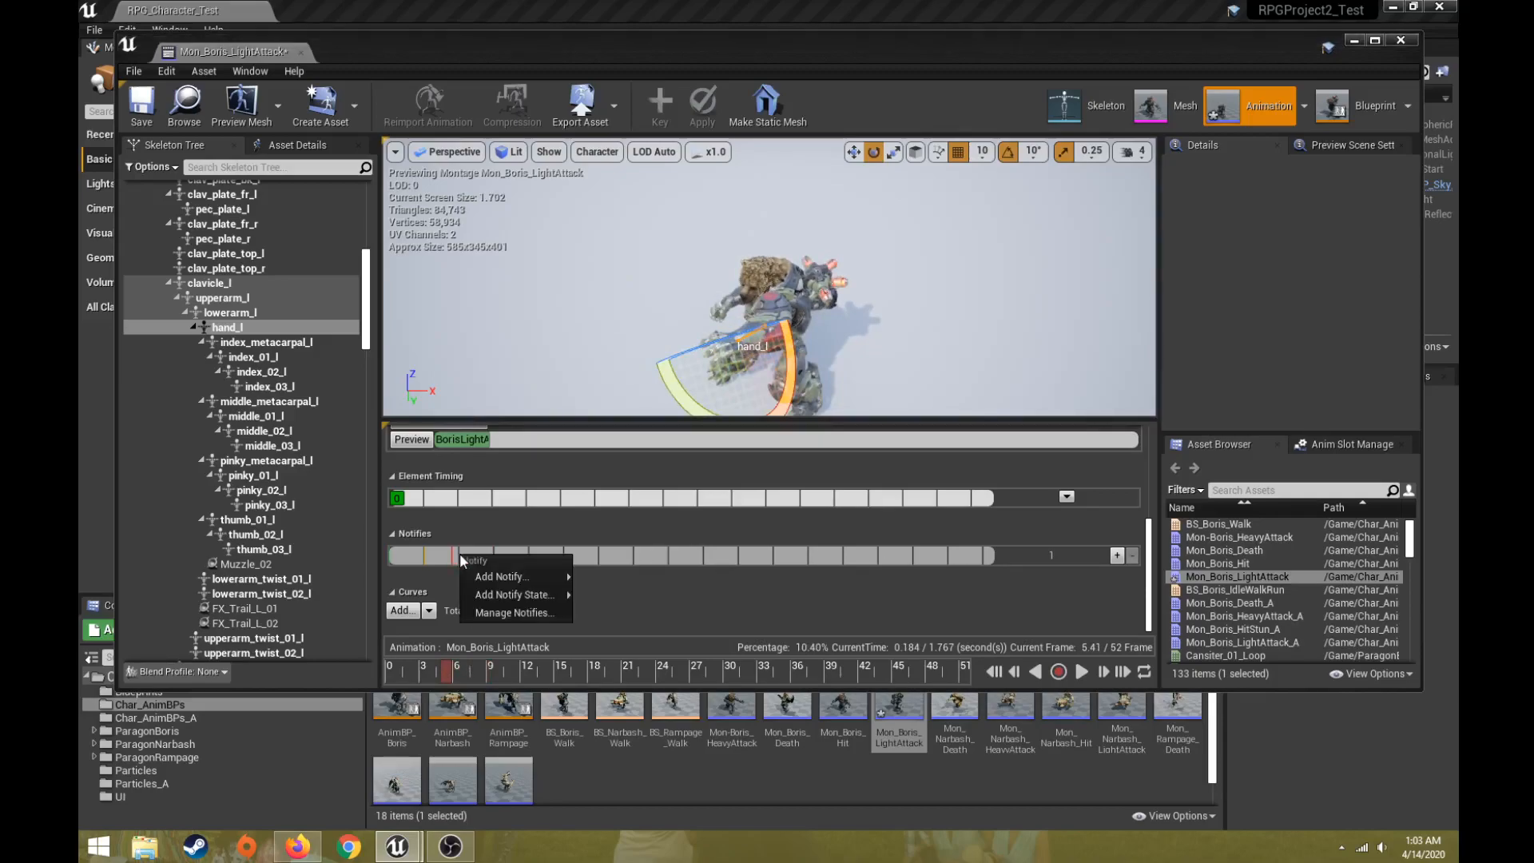
mouse_move(507, 597)
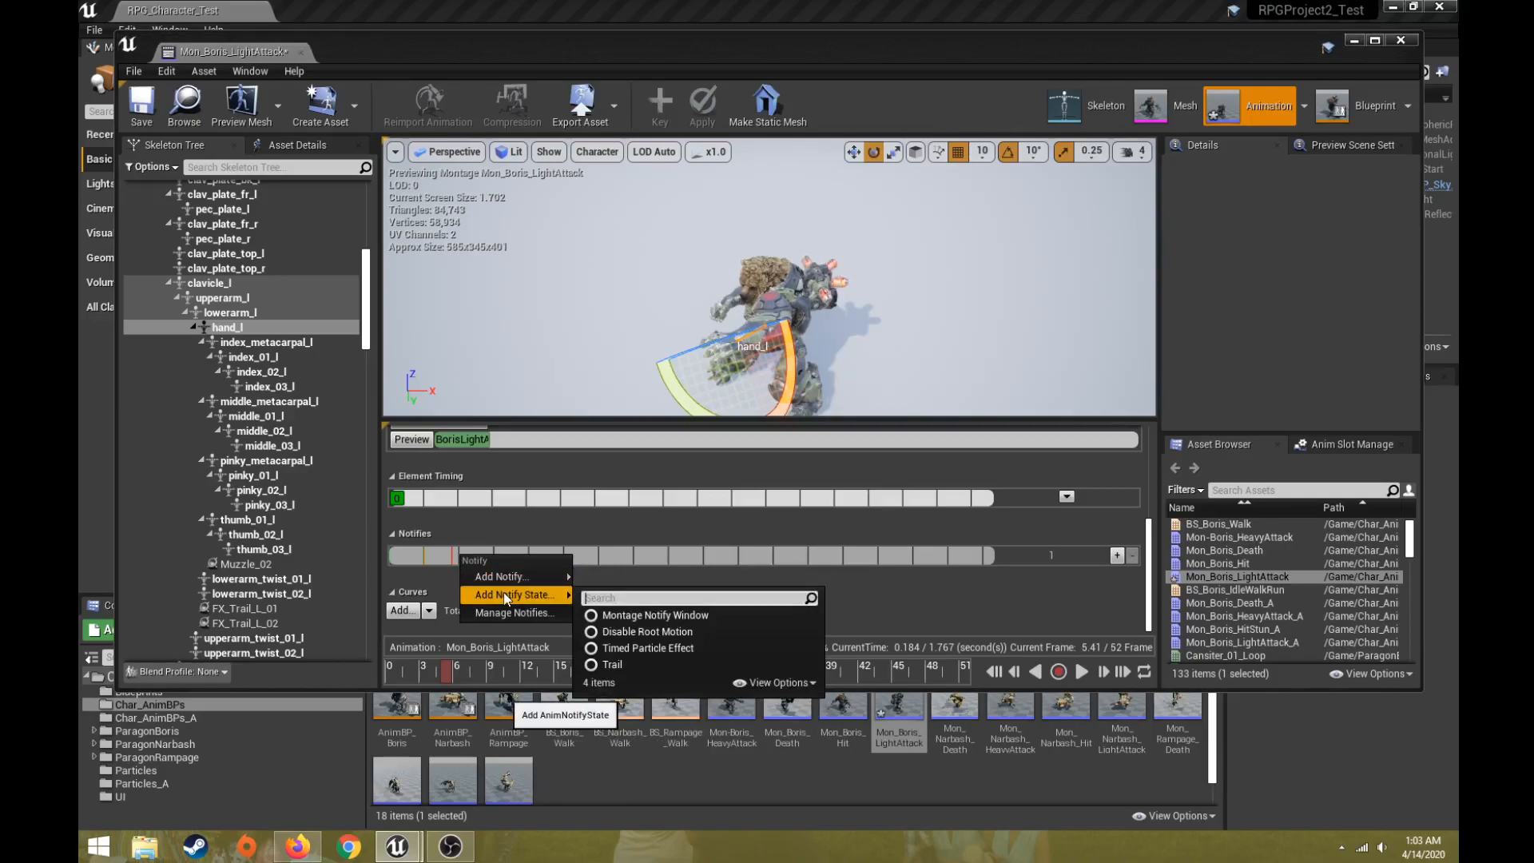
left_click(668, 663)
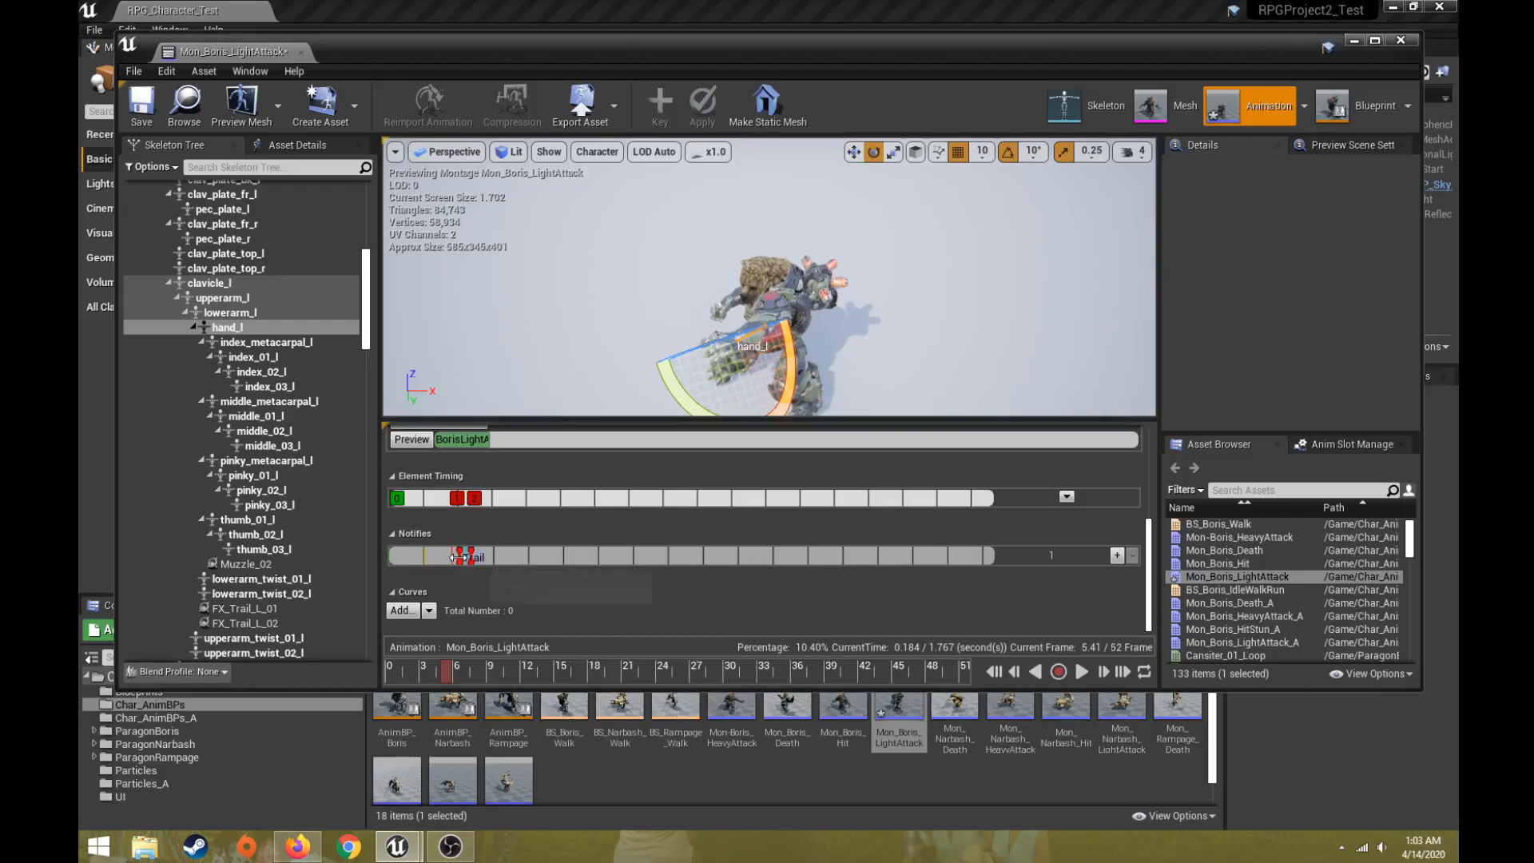
Extend the Trail notify to about 0.405 seconds and assign Par_AnimTrail_A as its PSTemplate
left_click_drag(475, 552, 599, 551)
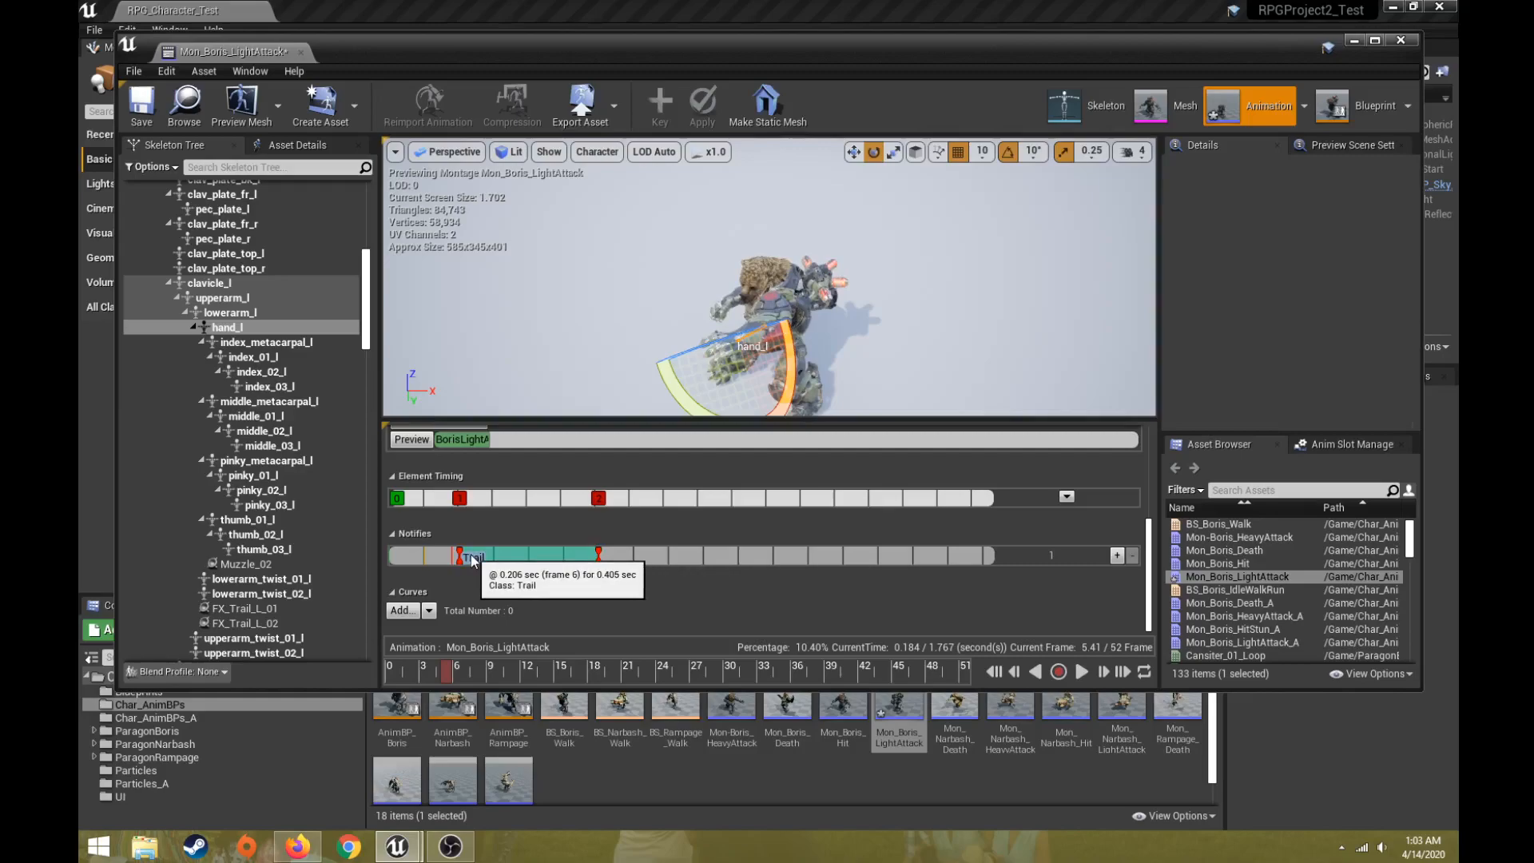
left_click_drag(453, 677, 495, 674)
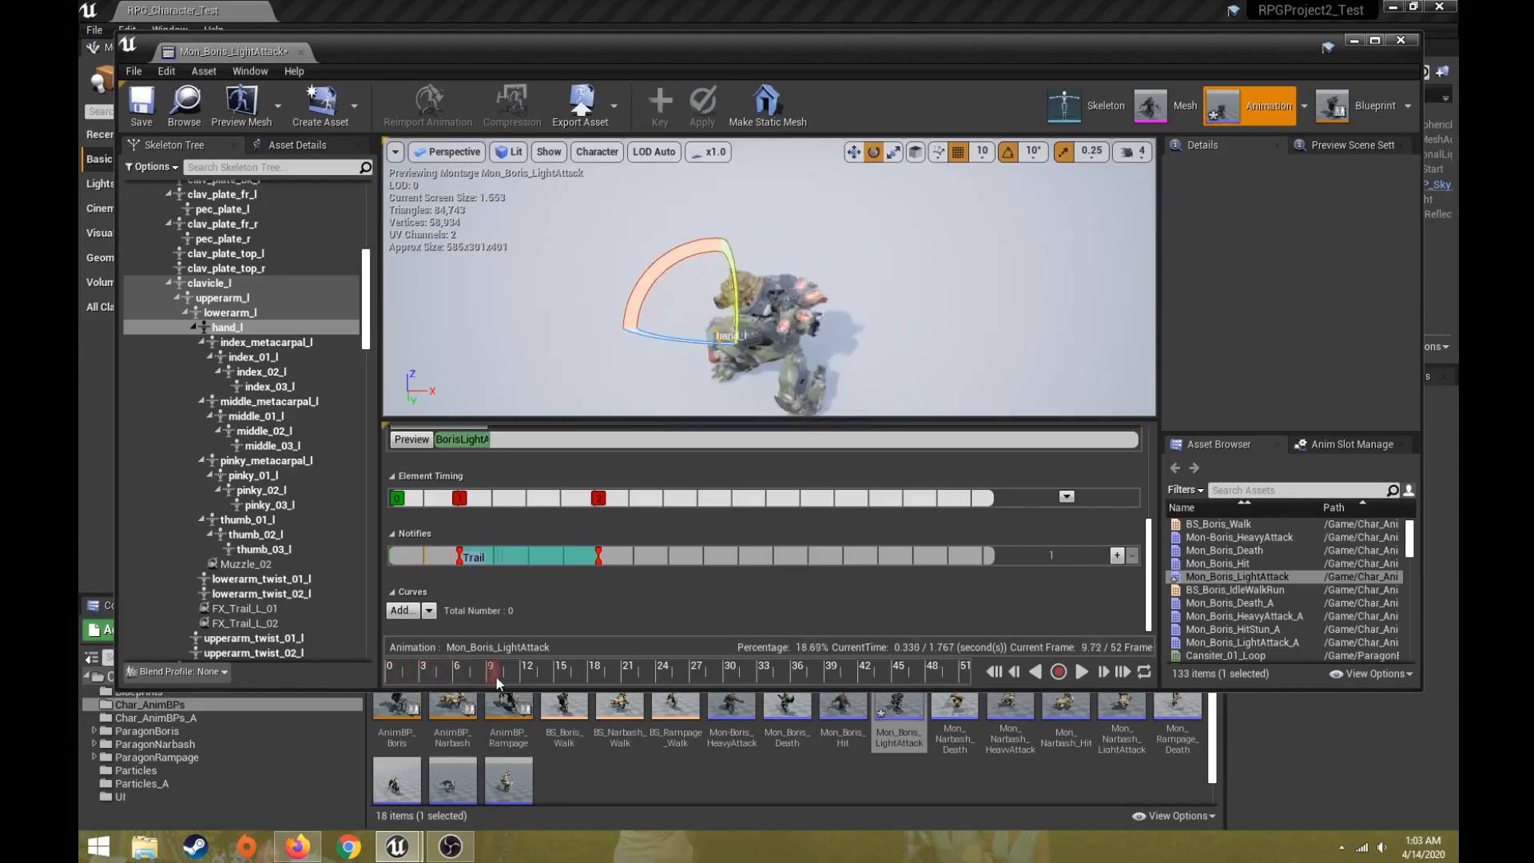
left_click(523, 554)
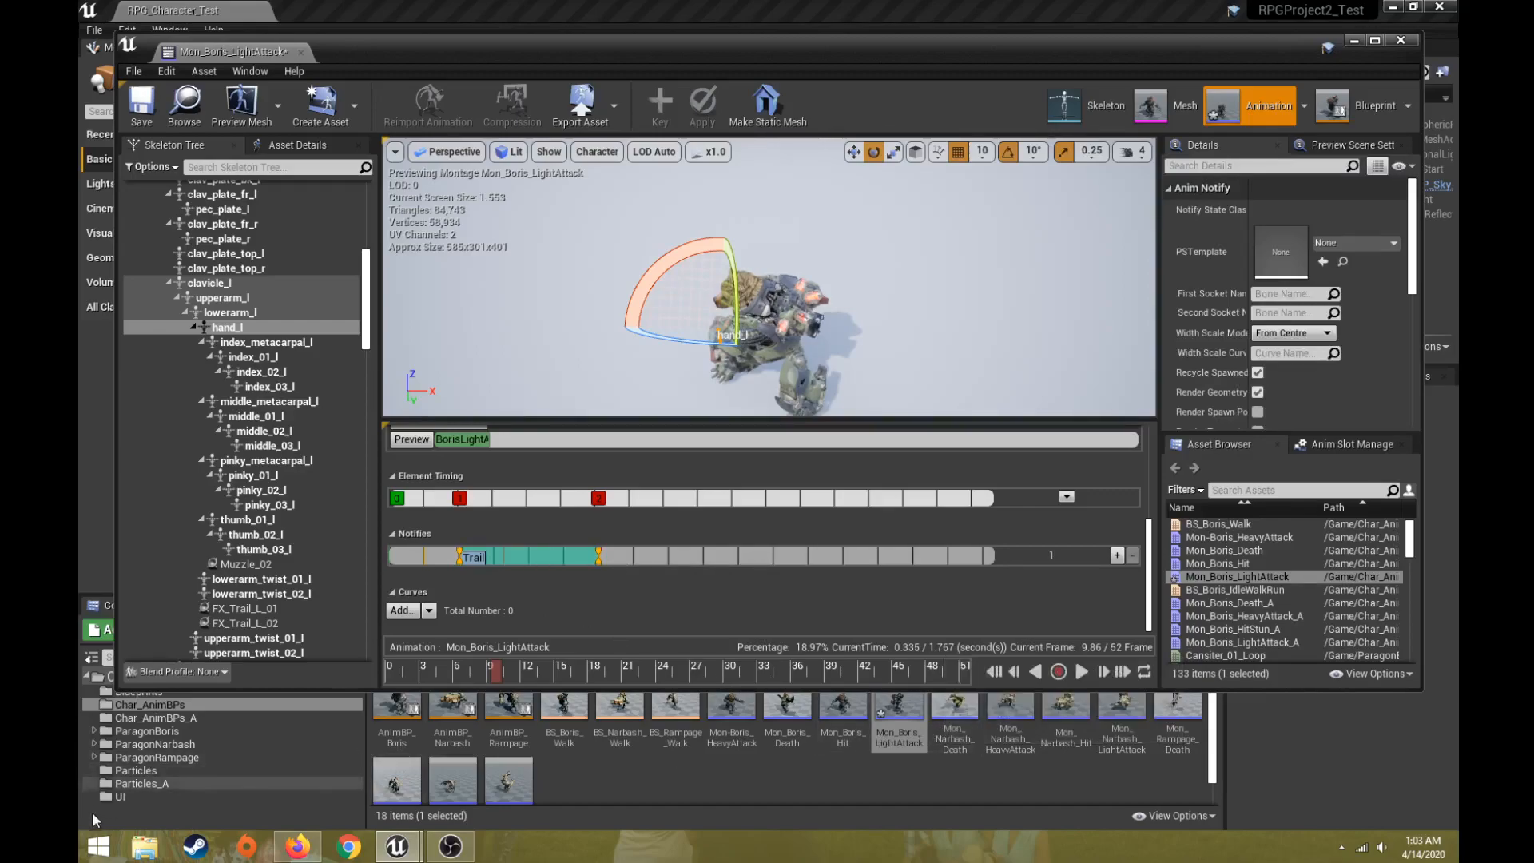
left_click(136, 784)
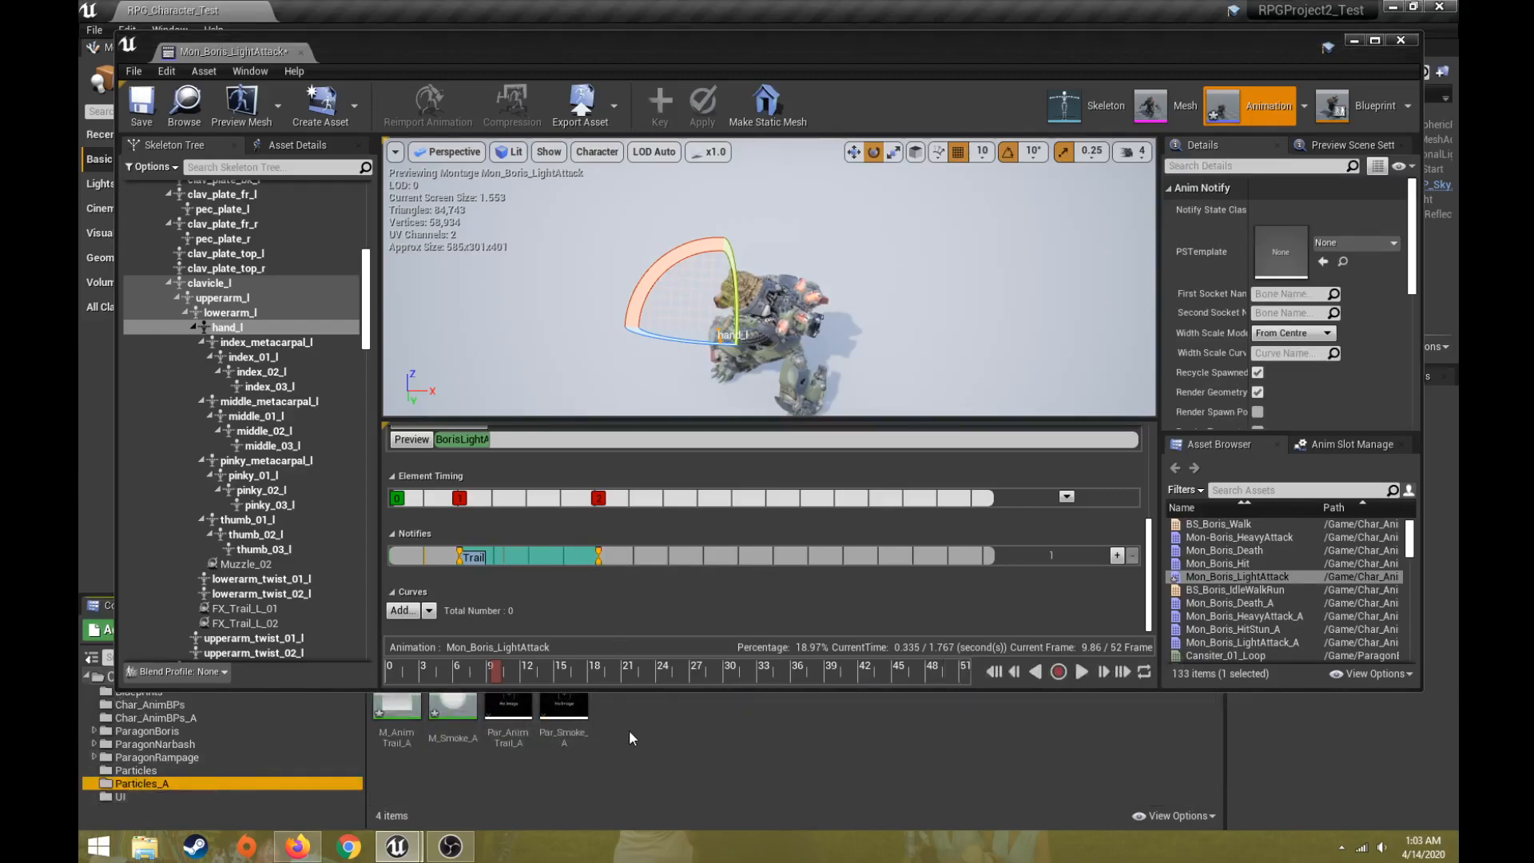
left_click(508, 714)
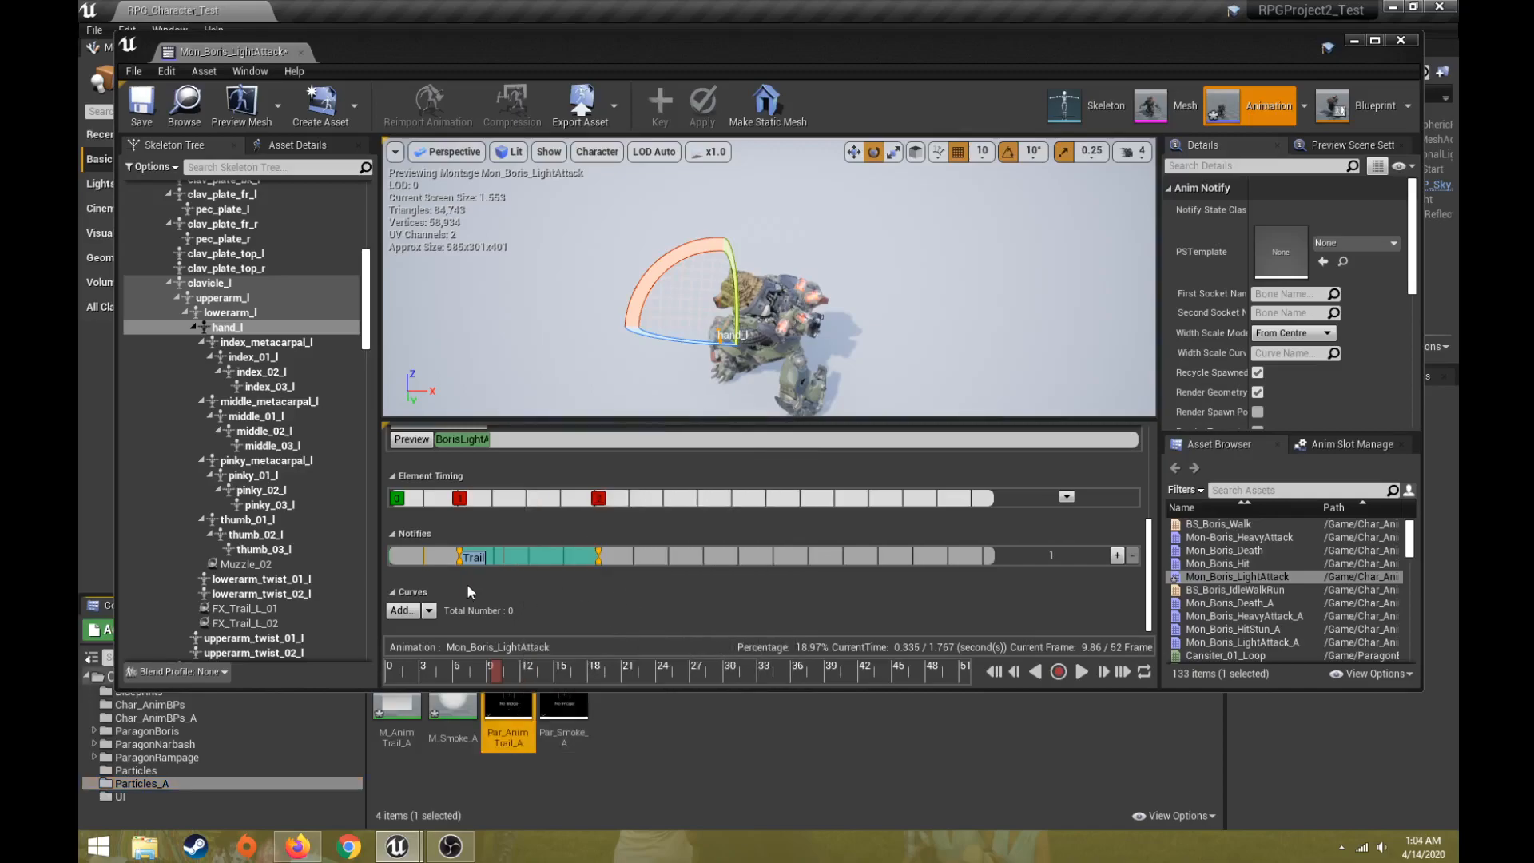
left_click(518, 555)
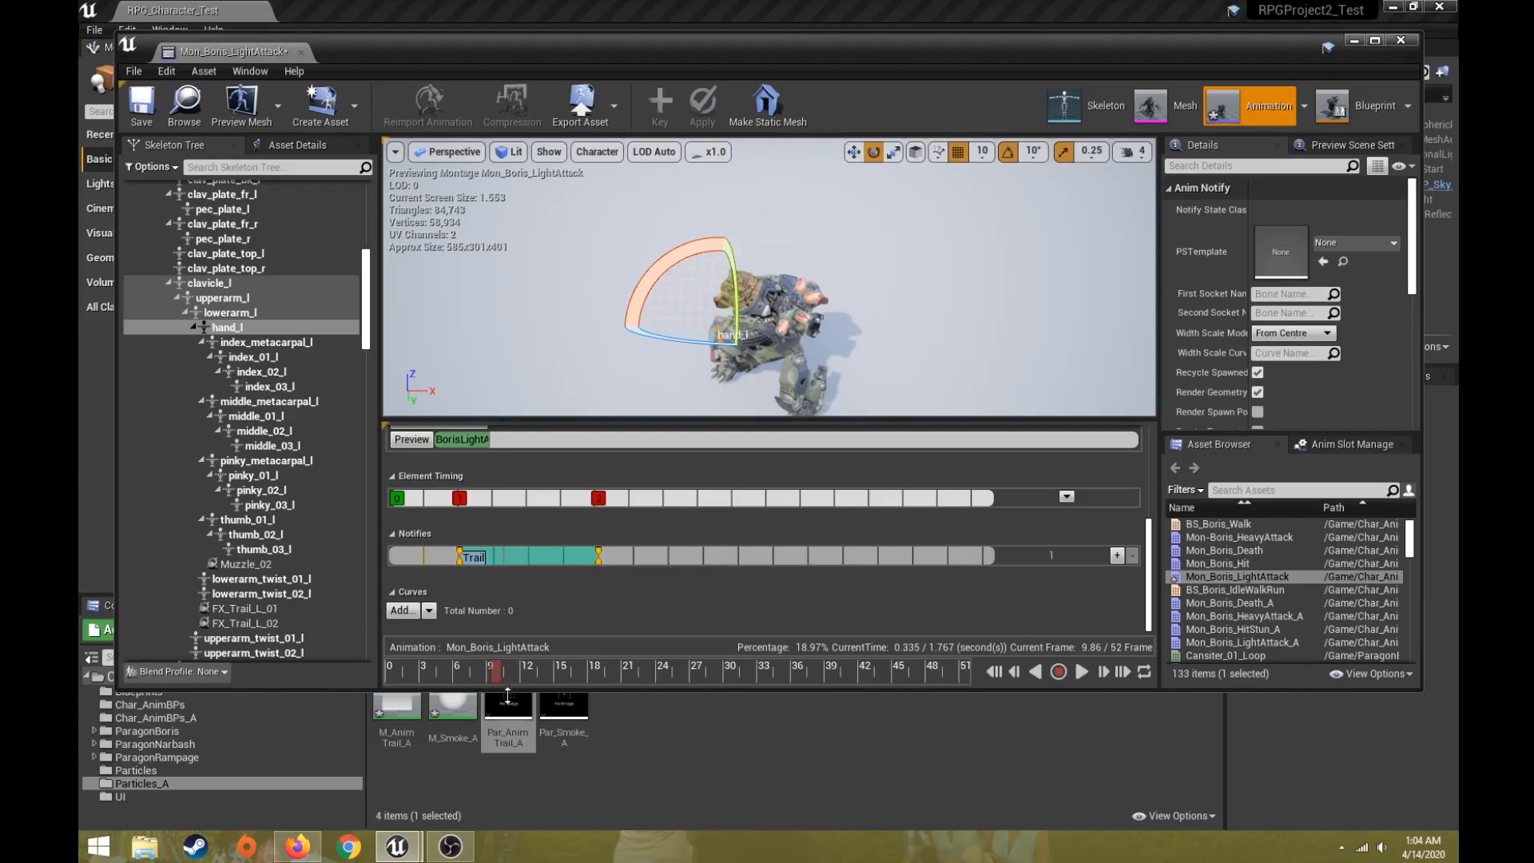
left_click_drag(504, 711, 1274, 255)
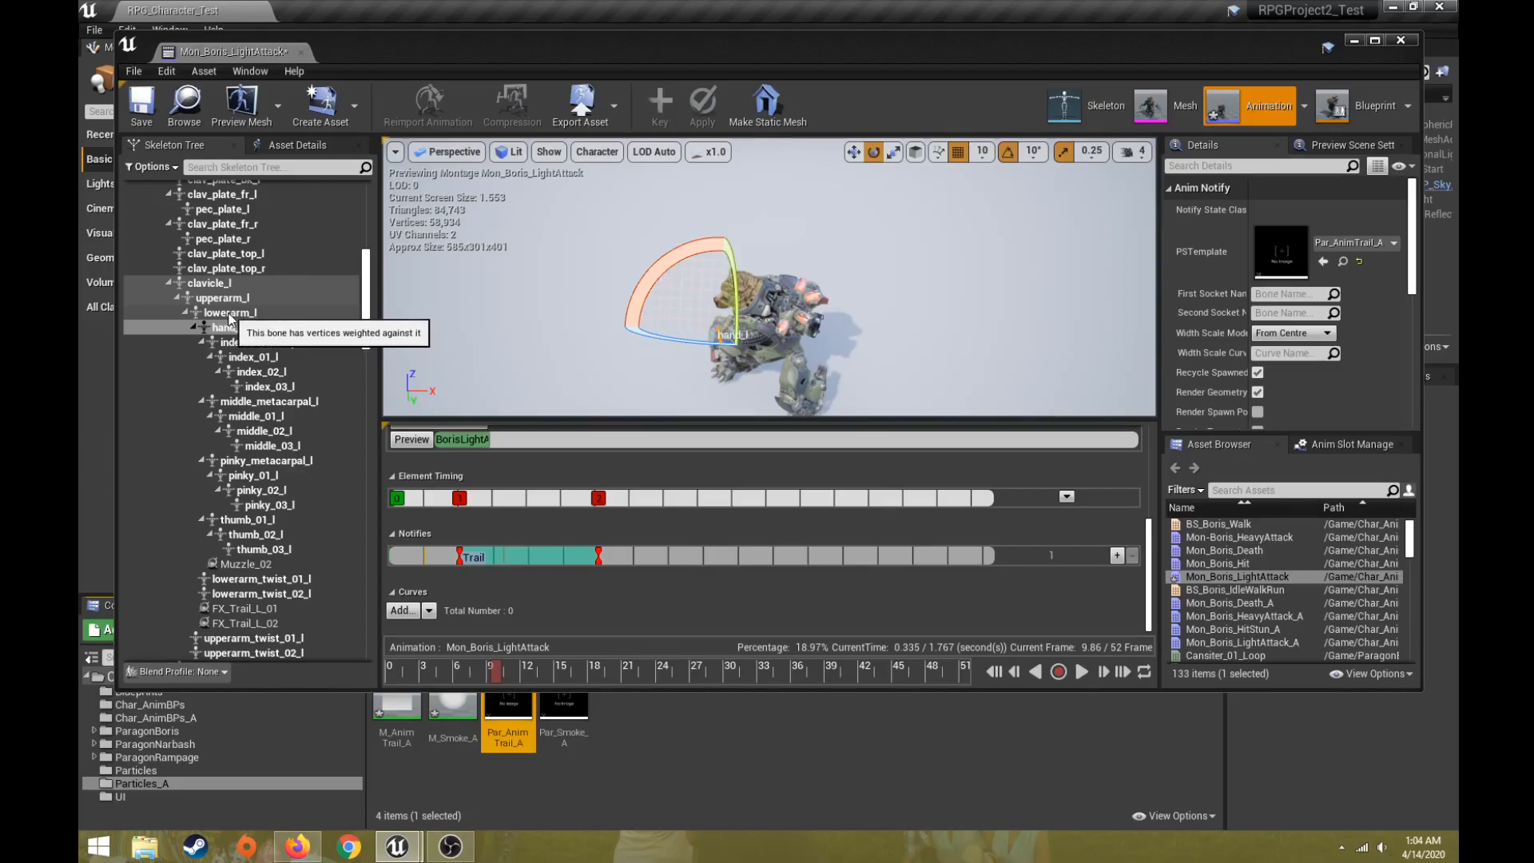
Set the Trail notify's first socket to lowerarm_l and second socket to hand_l, and play back the montage to check the trail
left_click(1284, 293)
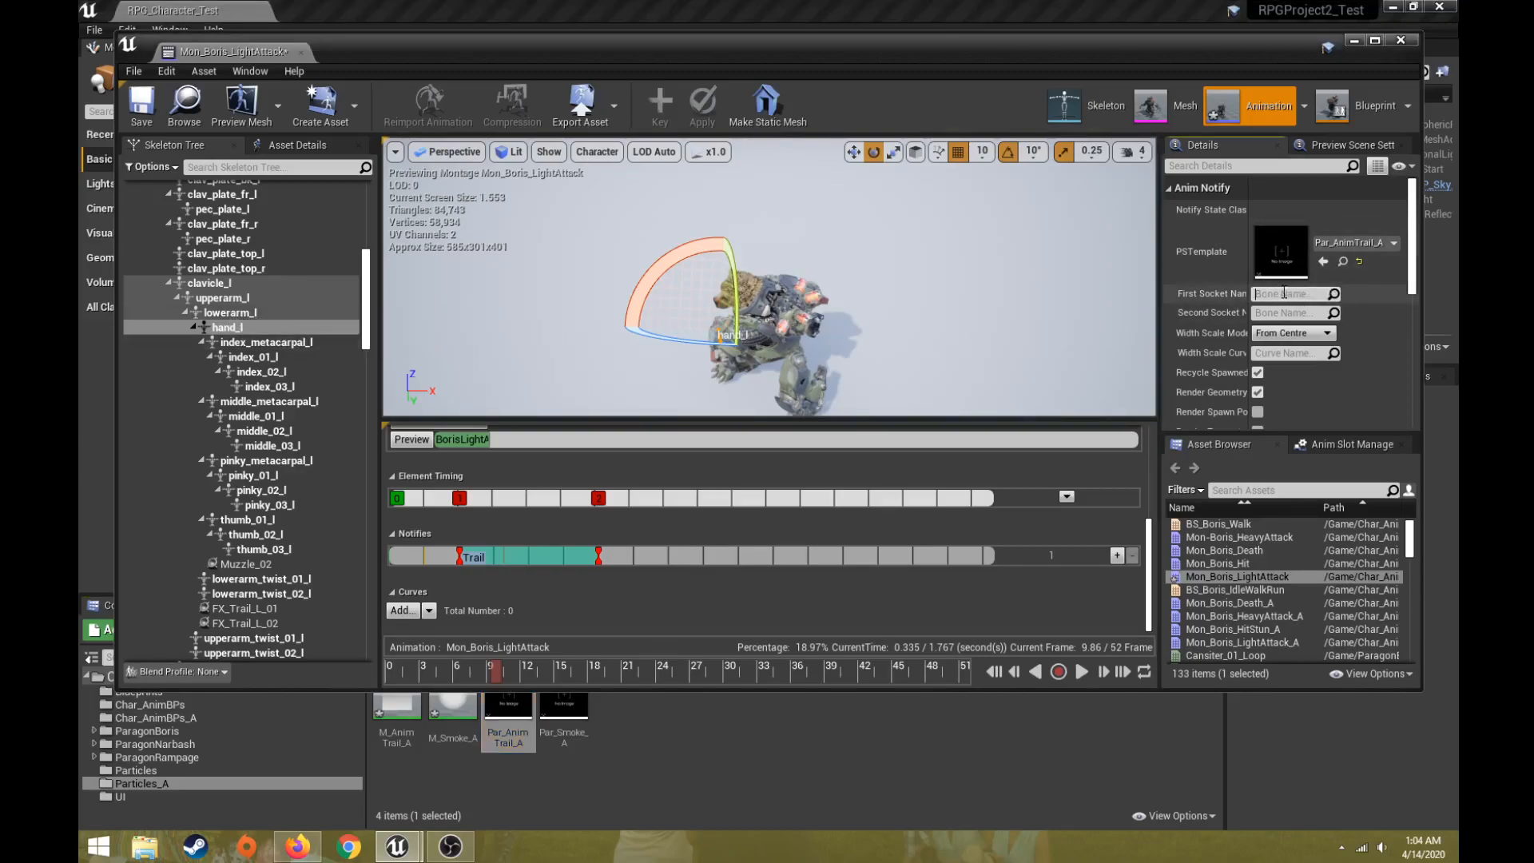
type("lowerarm")
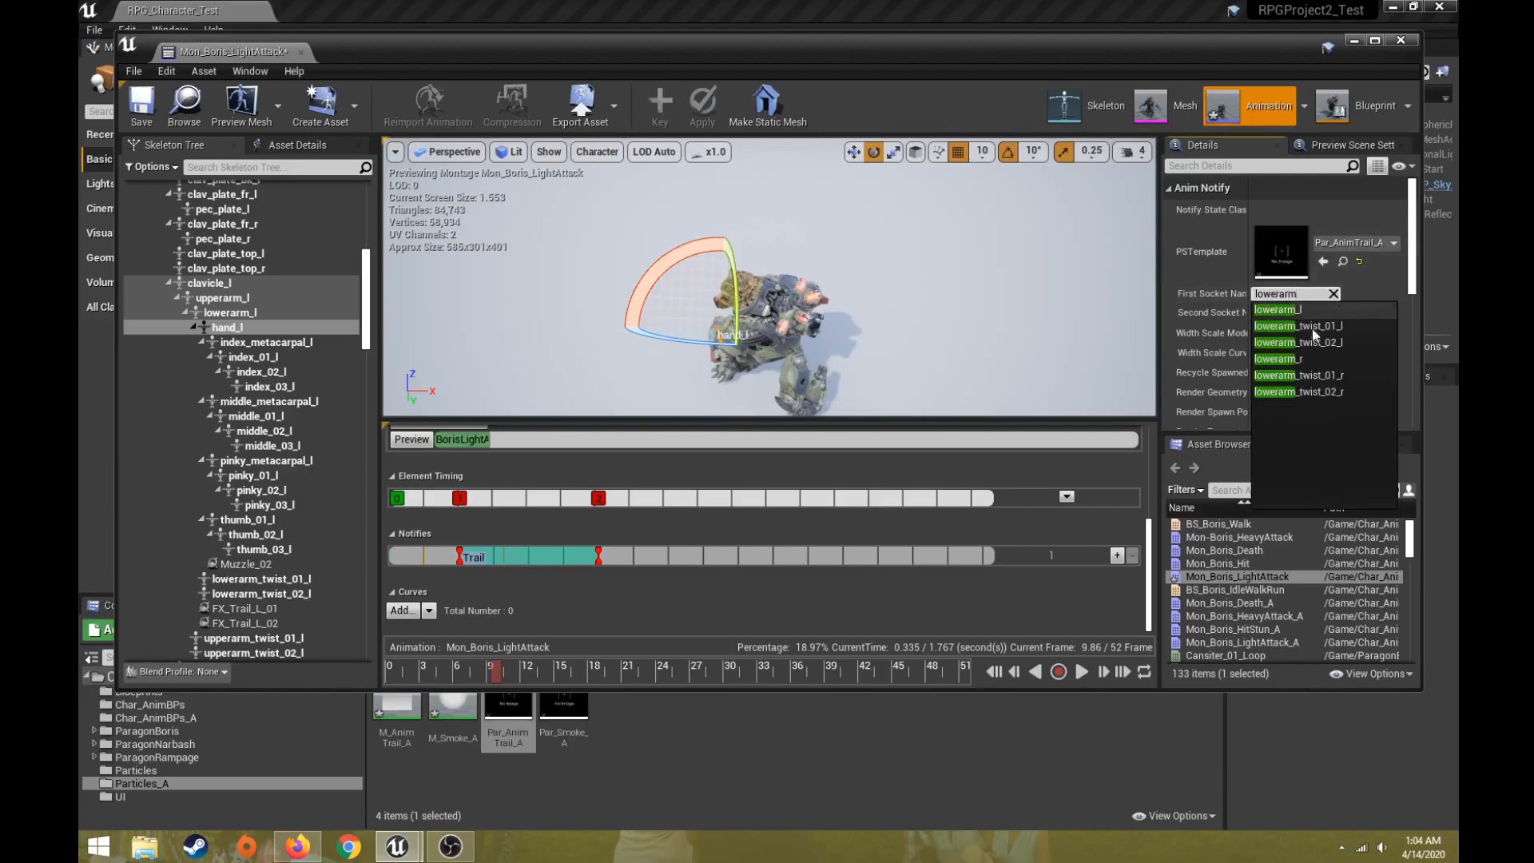
left_click(1311, 314)
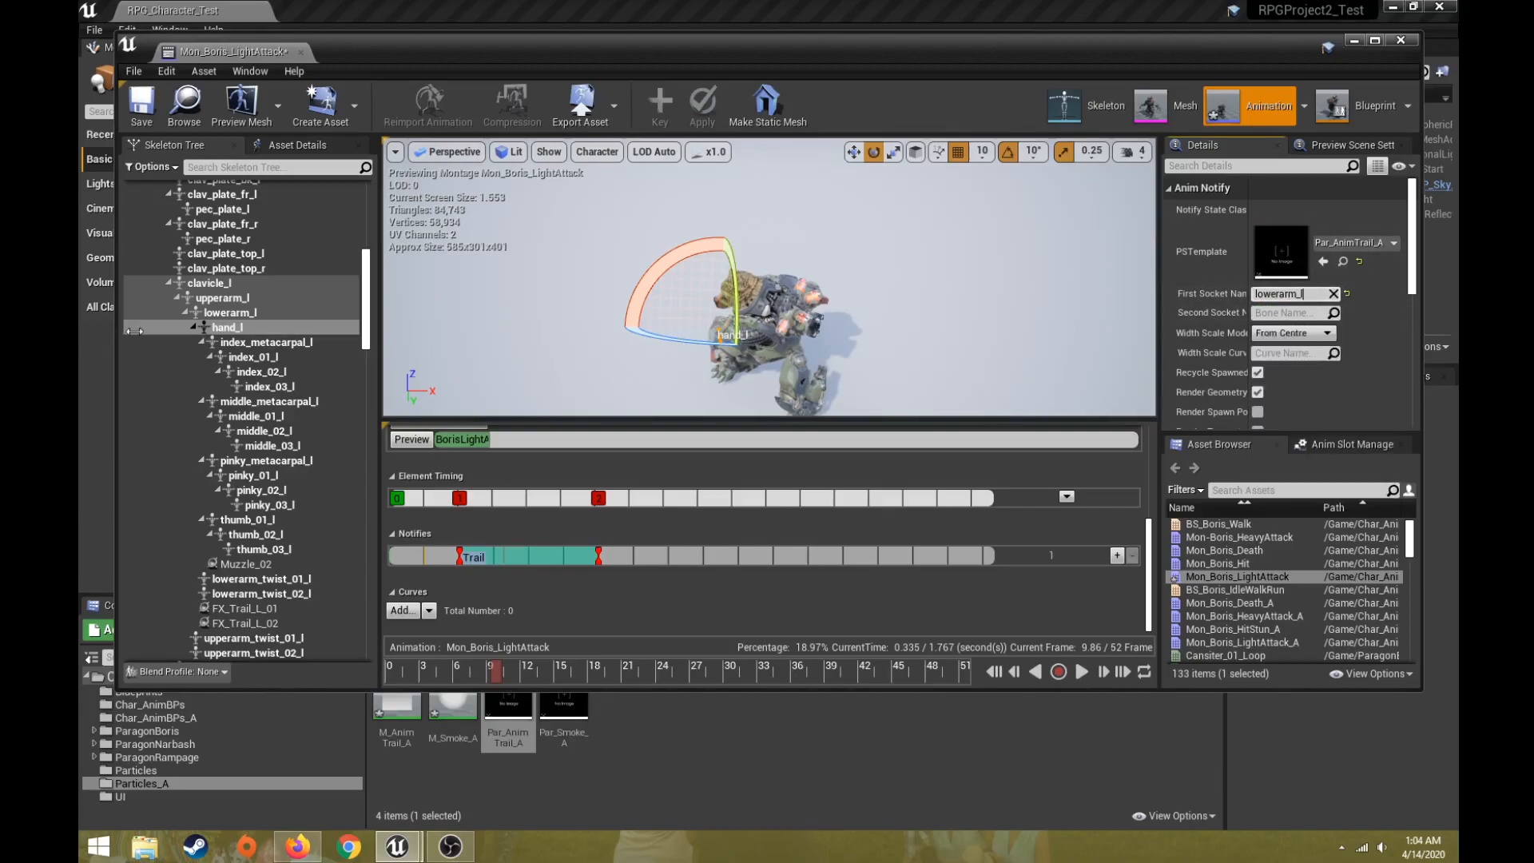
left_click(243, 315)
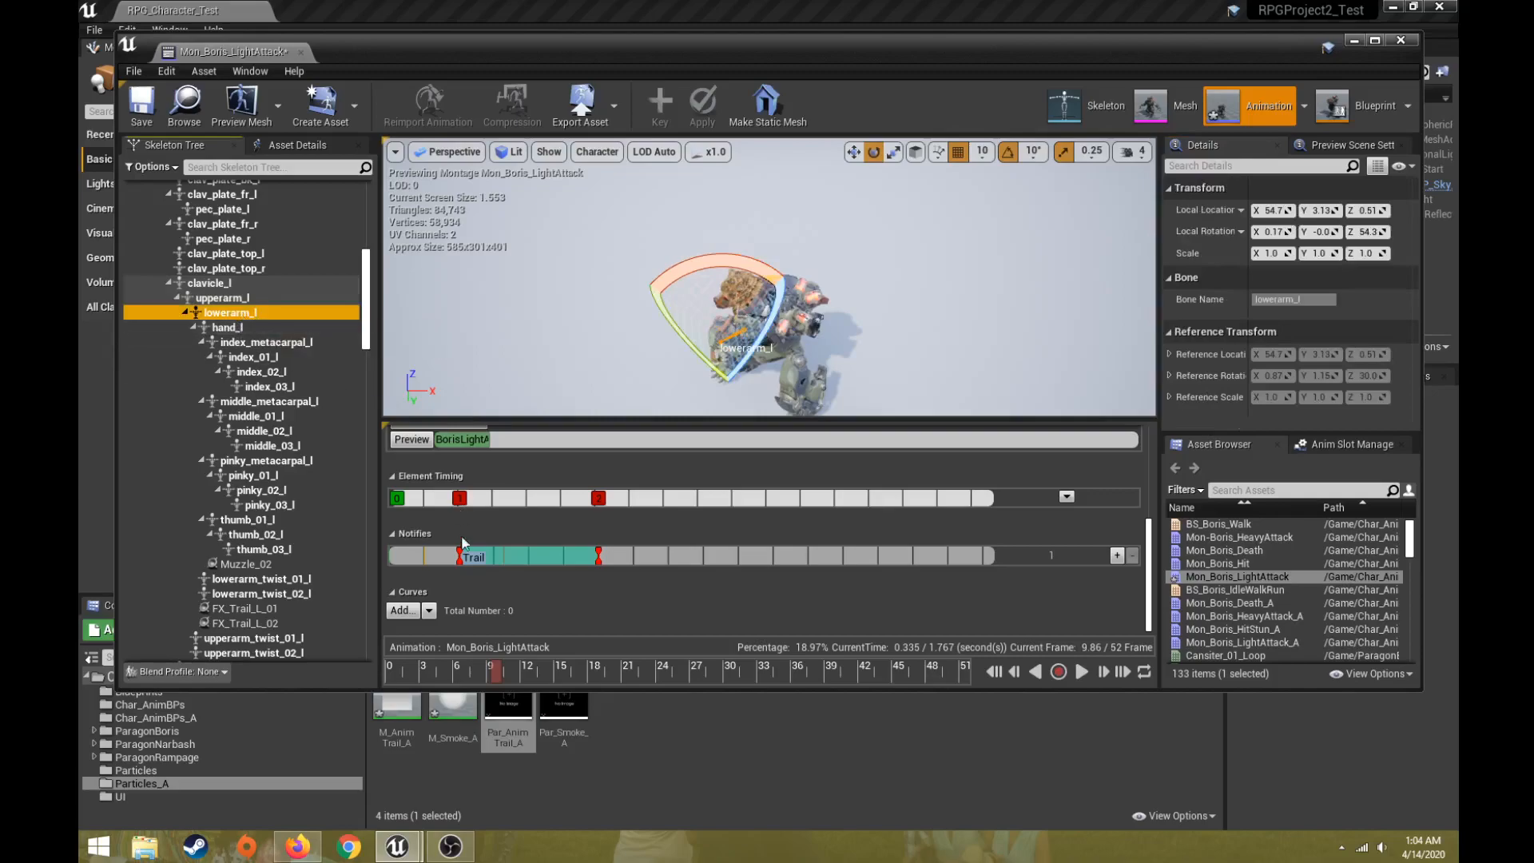
left_click(515, 555)
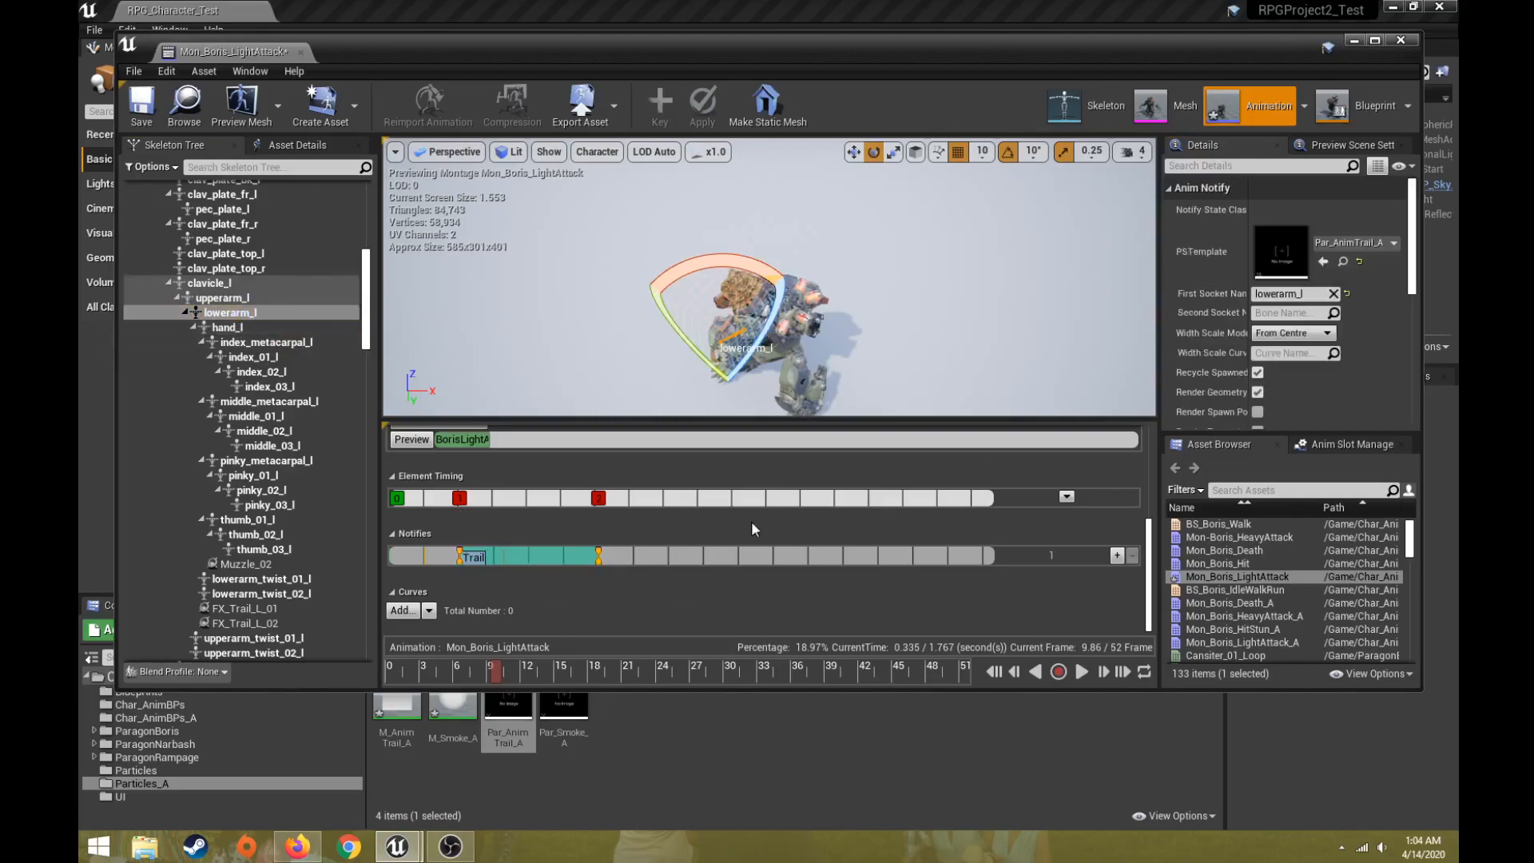
left_click(1294, 311)
type("hand")
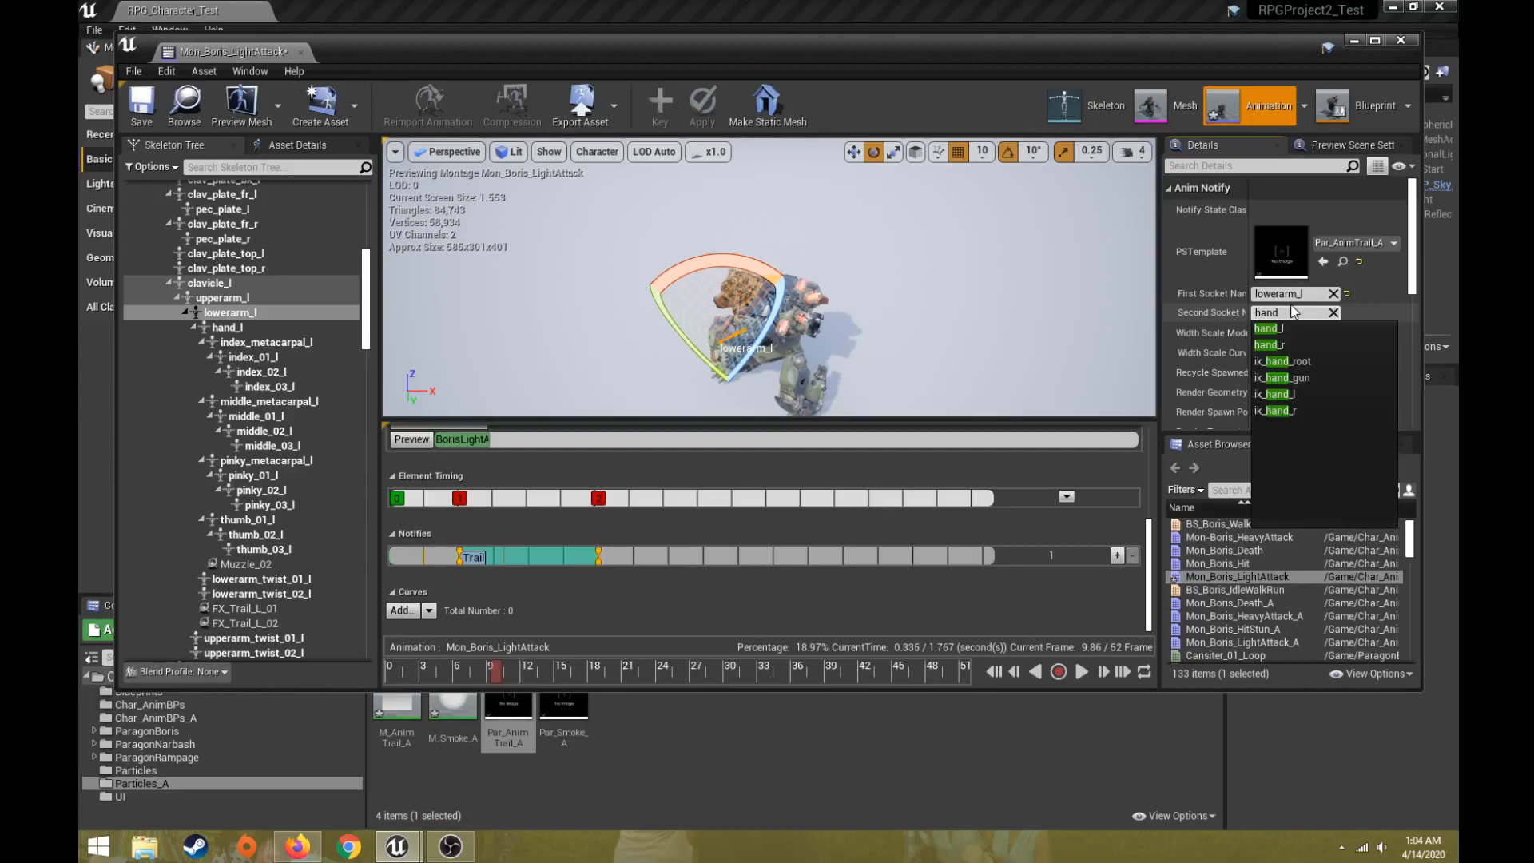
left_click(1270, 329)
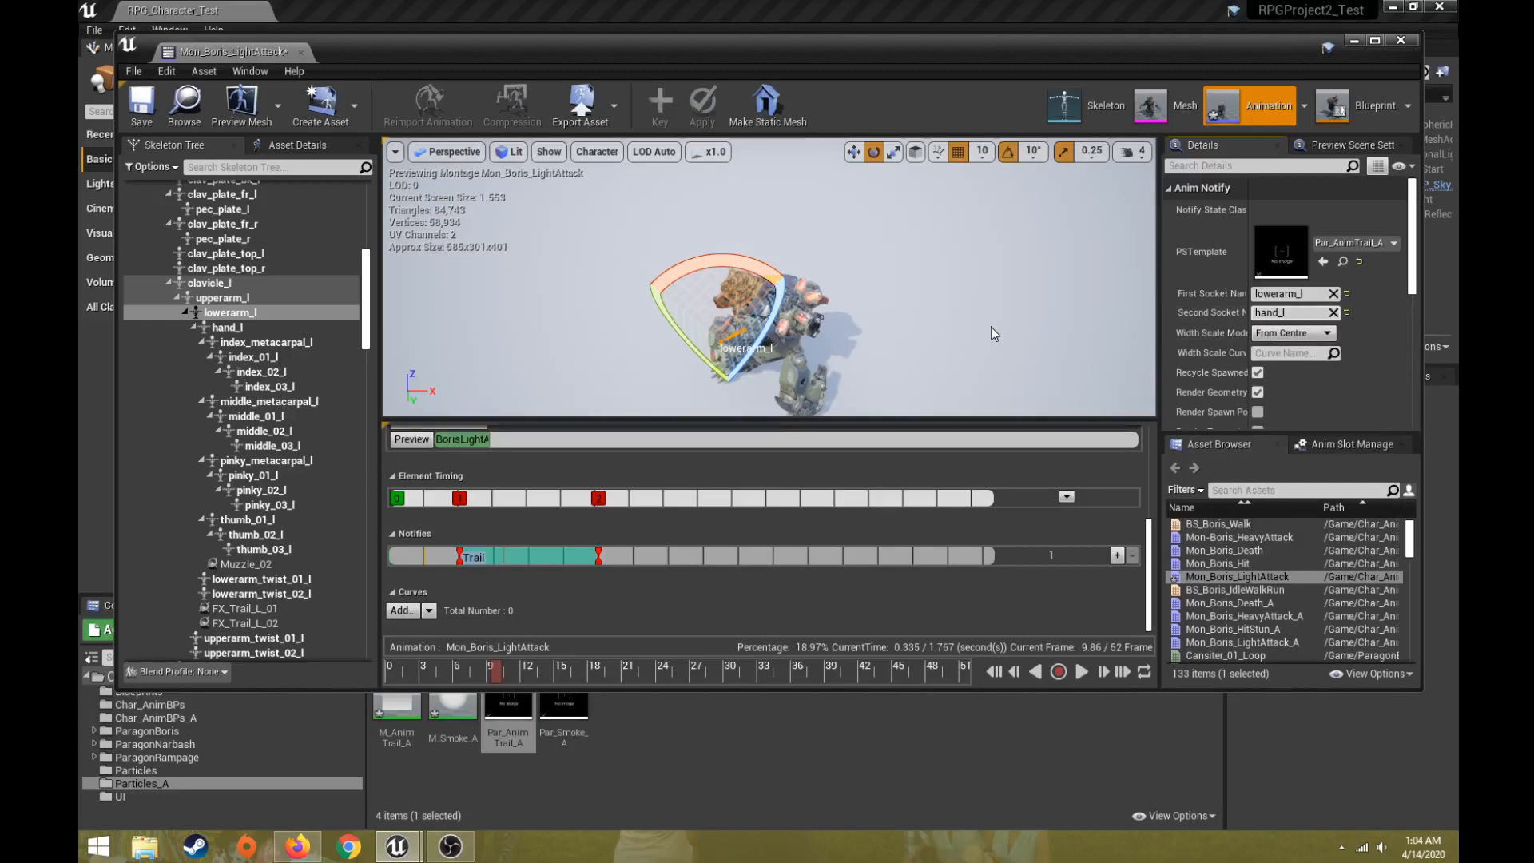
left_click(1079, 673)
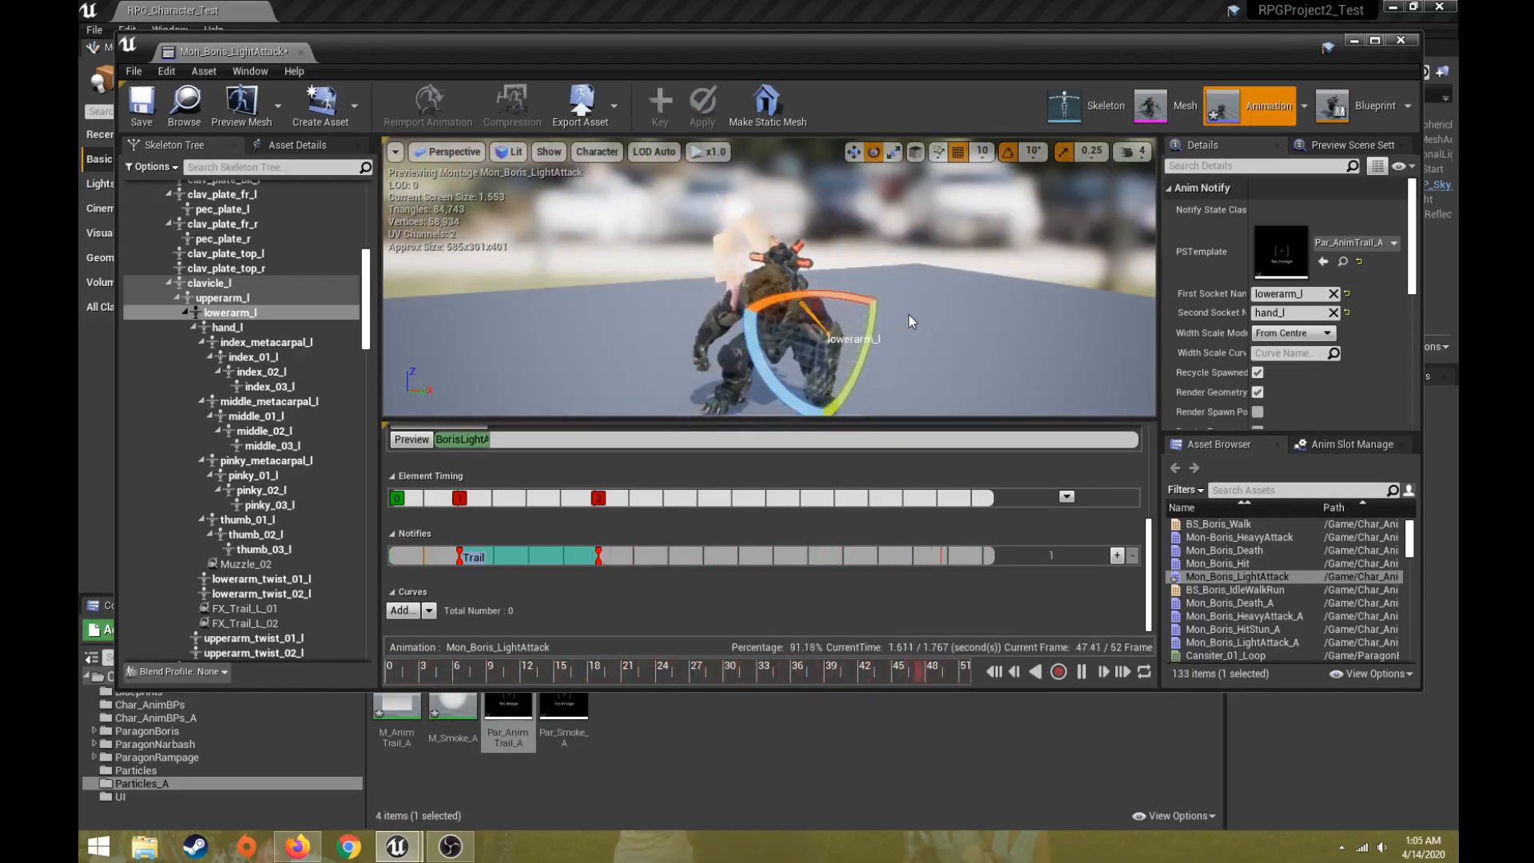
left_click(1081, 671)
Delete the Initial Velocity module from the Par_AnimTrail_A emitter and save the particle system
left_click(596, 746)
double_click(509, 709)
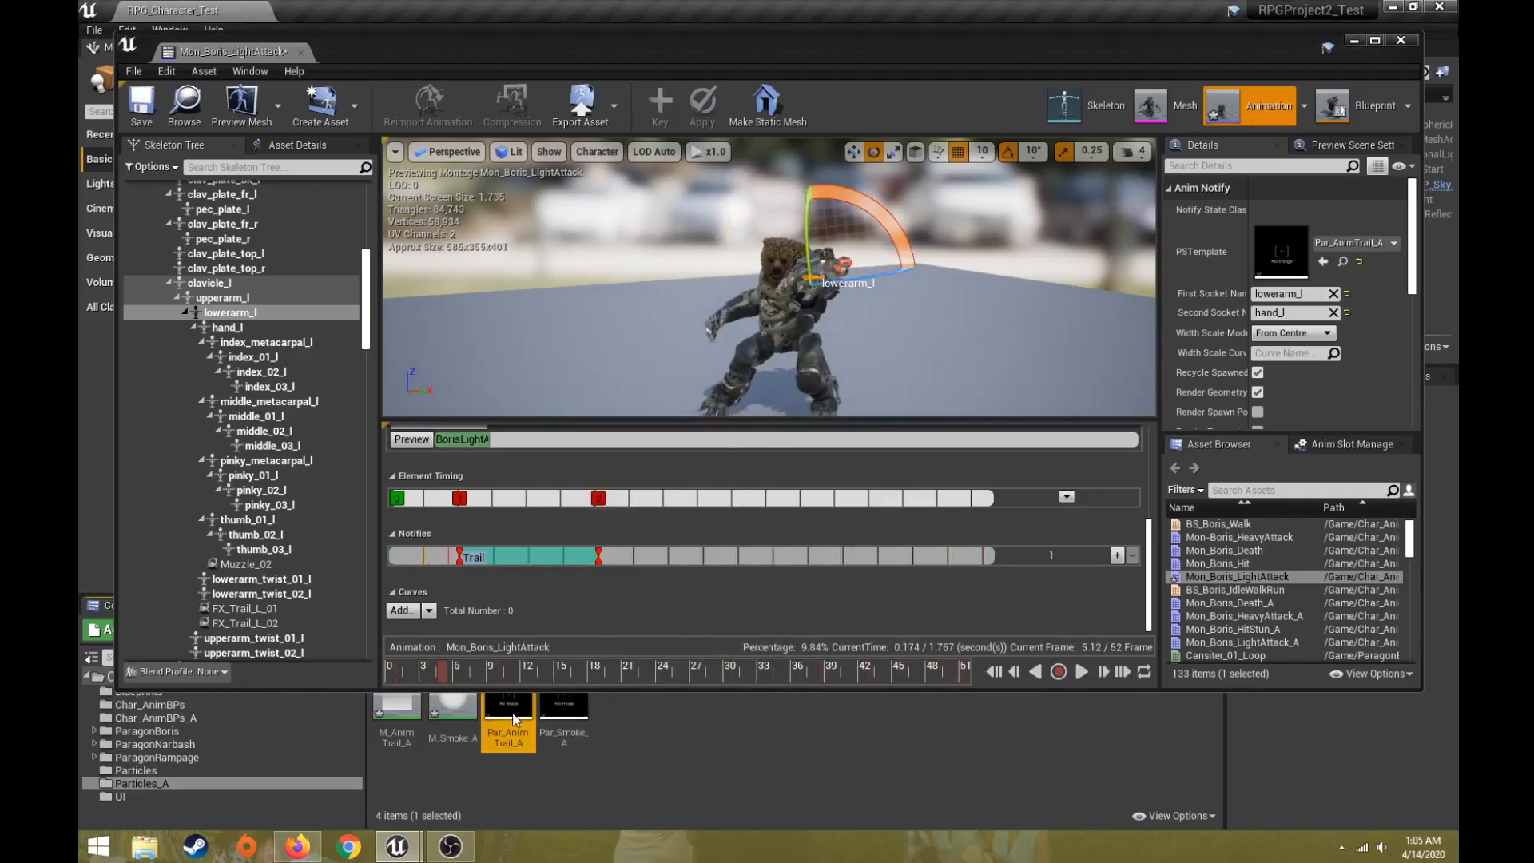
left_click(569, 332)
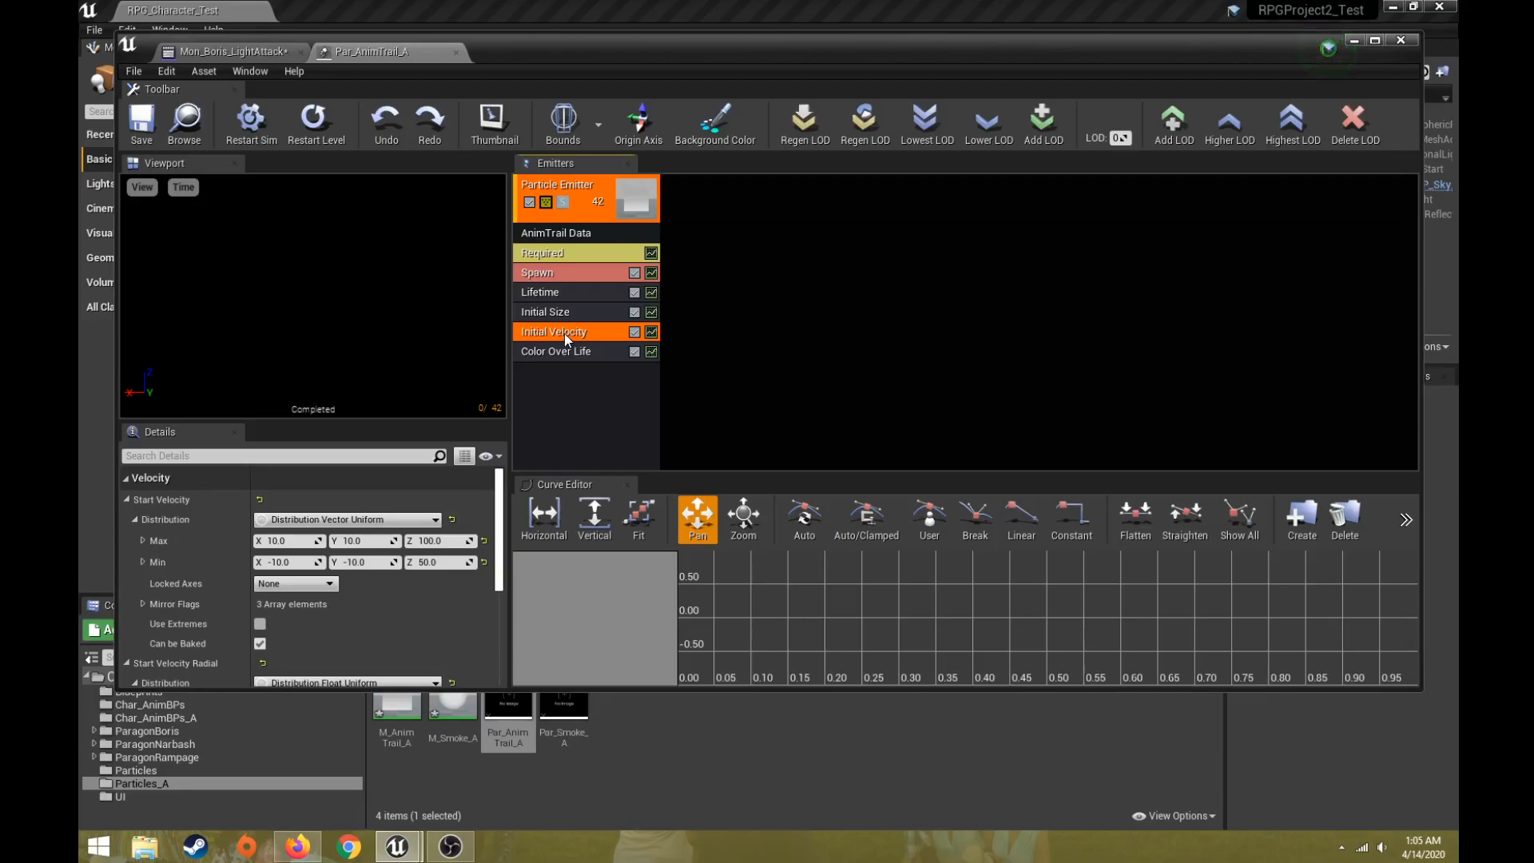
key("Delete")
left_click(141, 124)
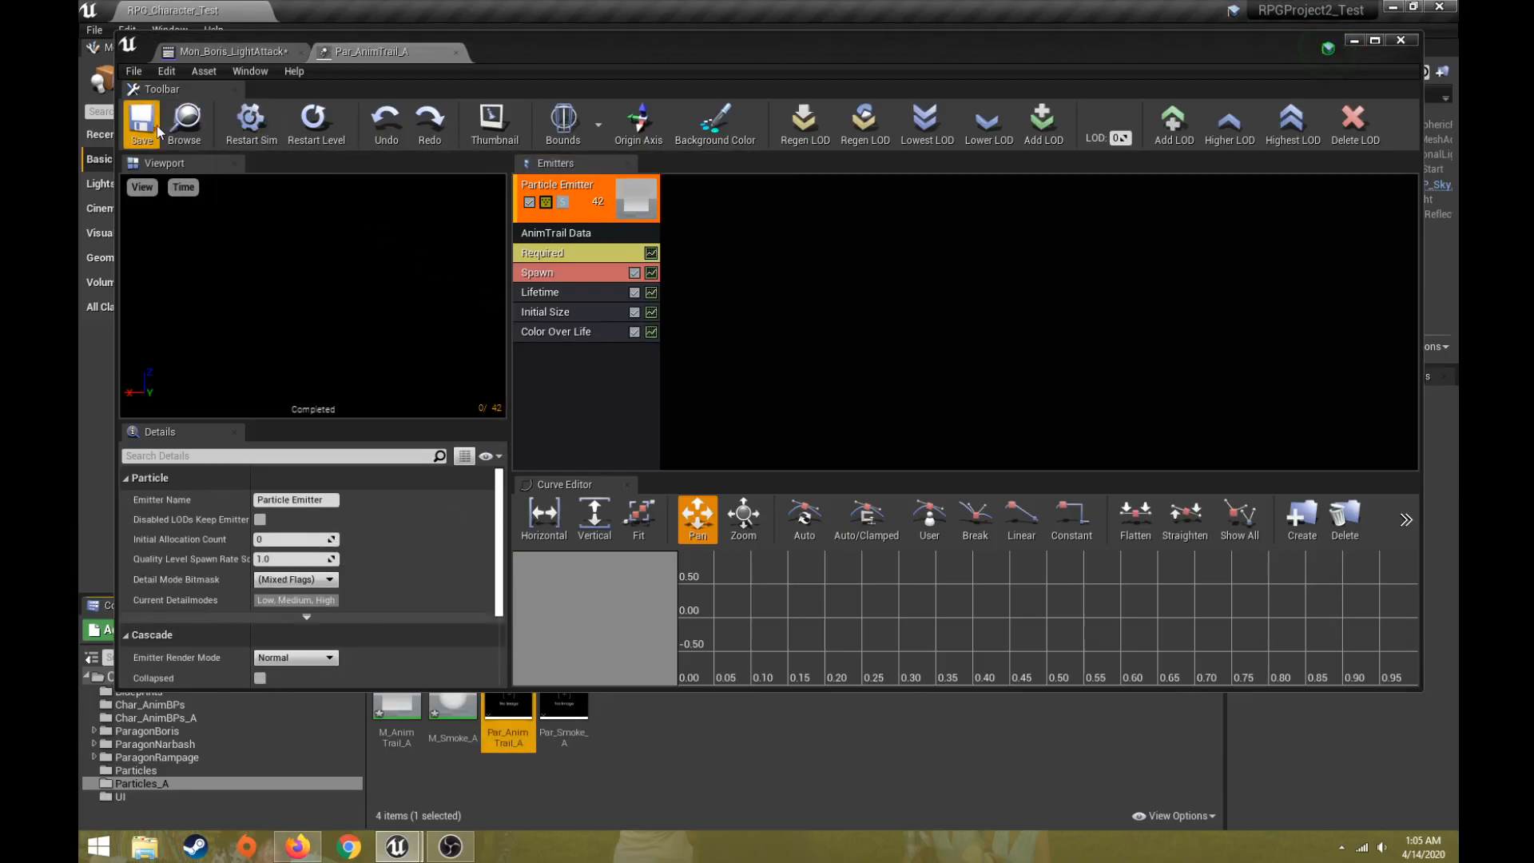
Play back the light attack montage and examine the arm trail from above and from the front
left_click(225, 50)
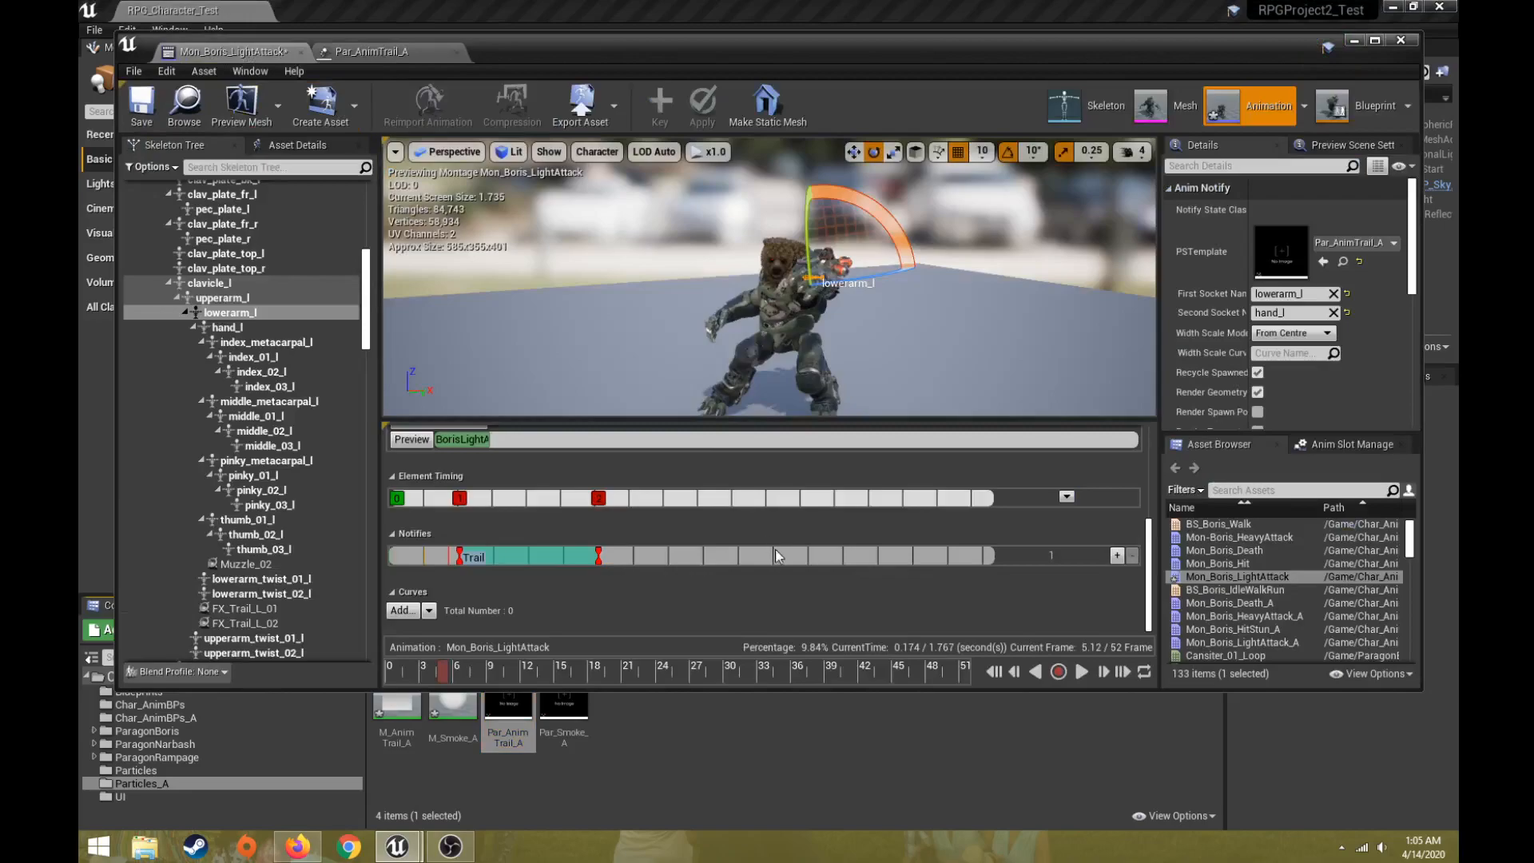
left_click(1081, 672)
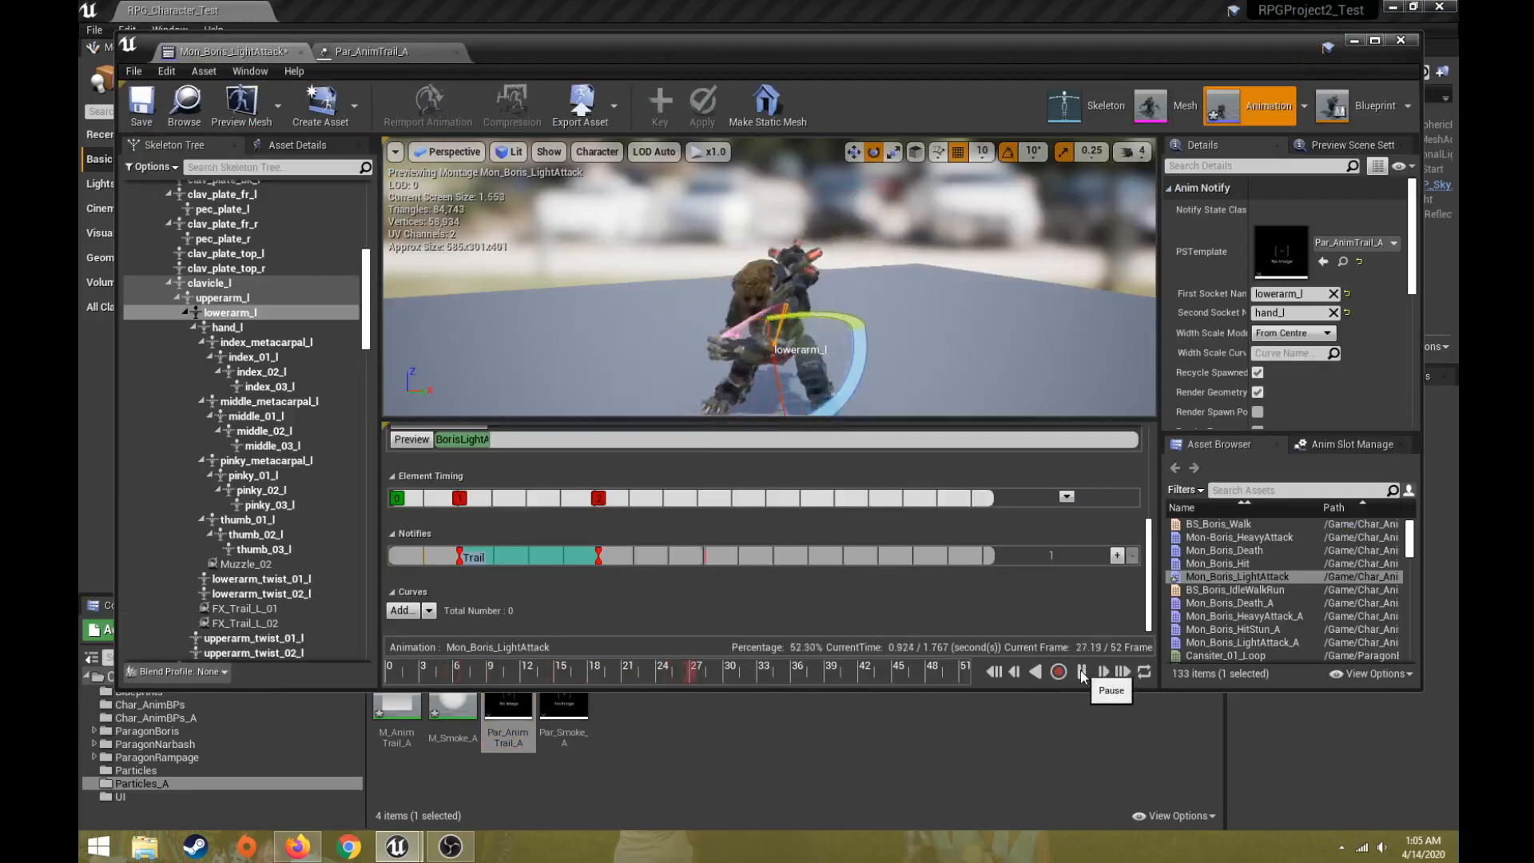
left_click_drag(873, 275, 869, 397, "alt")
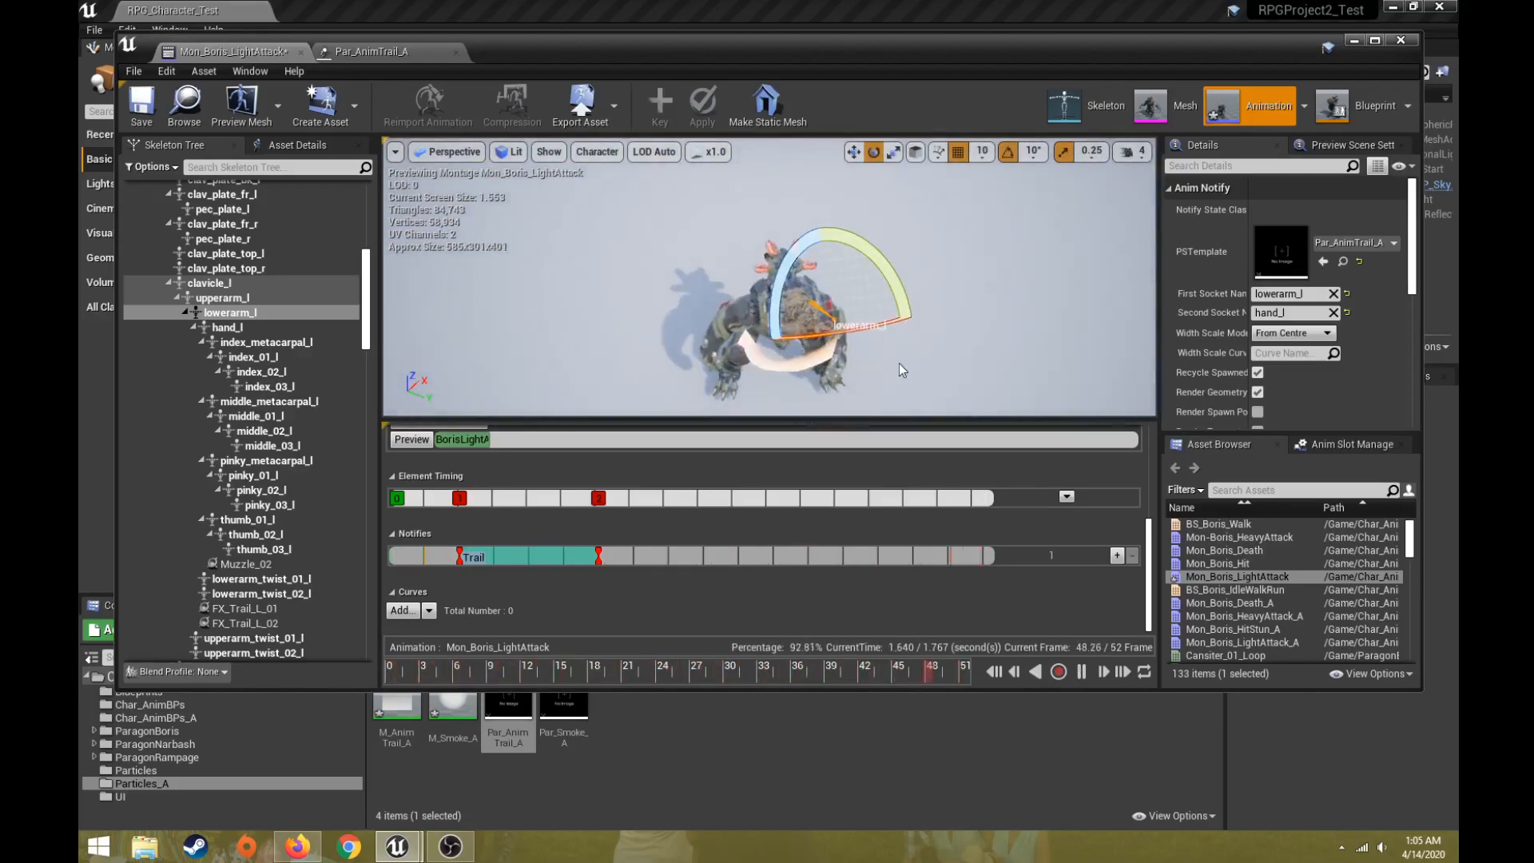
left_click_drag(911, 353, 958, 271, "alt")
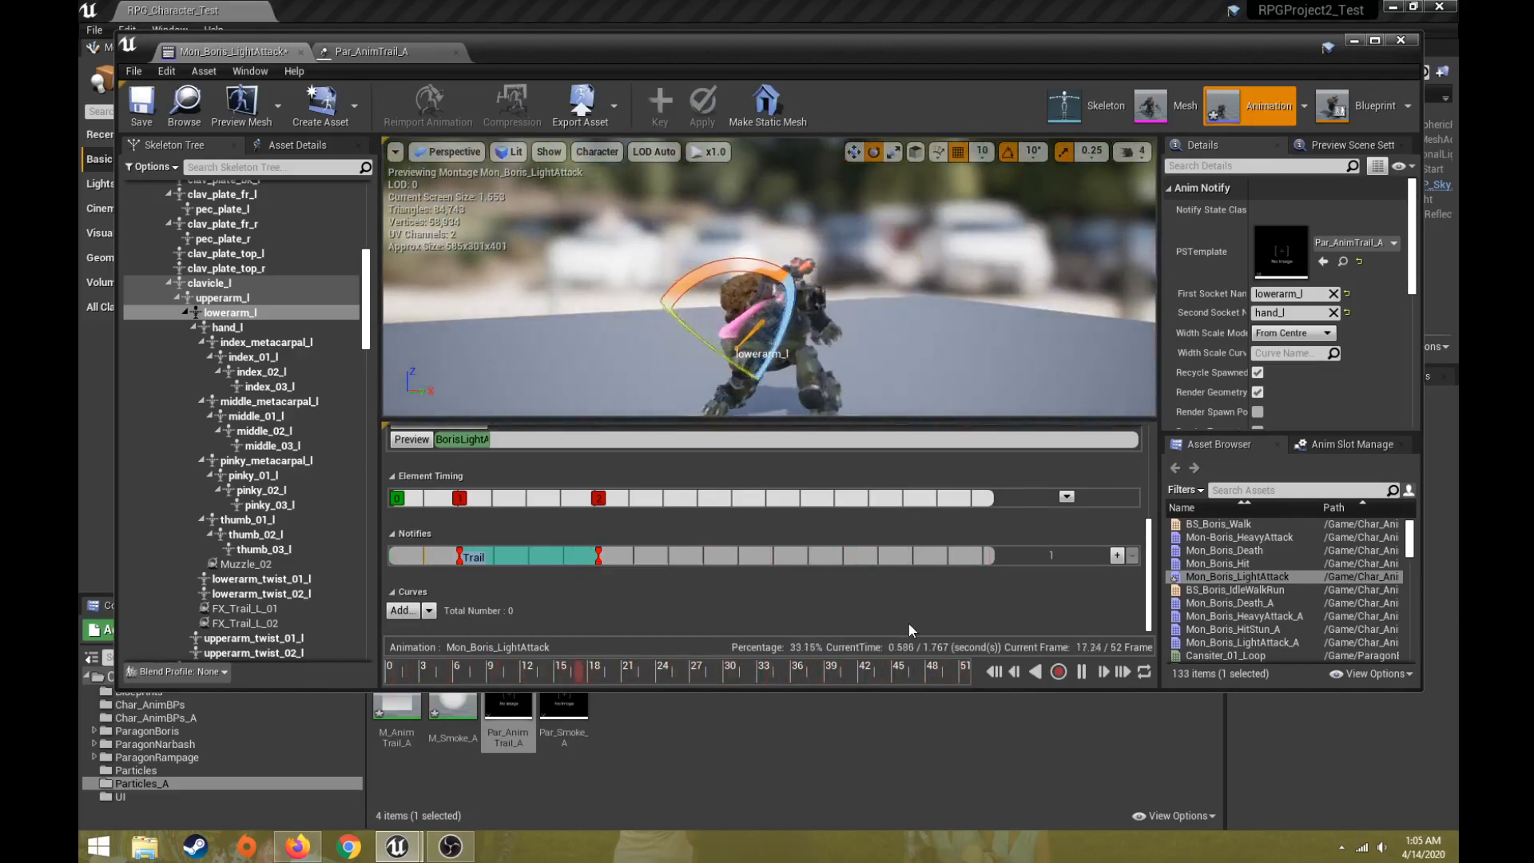
left_click(1083, 672)
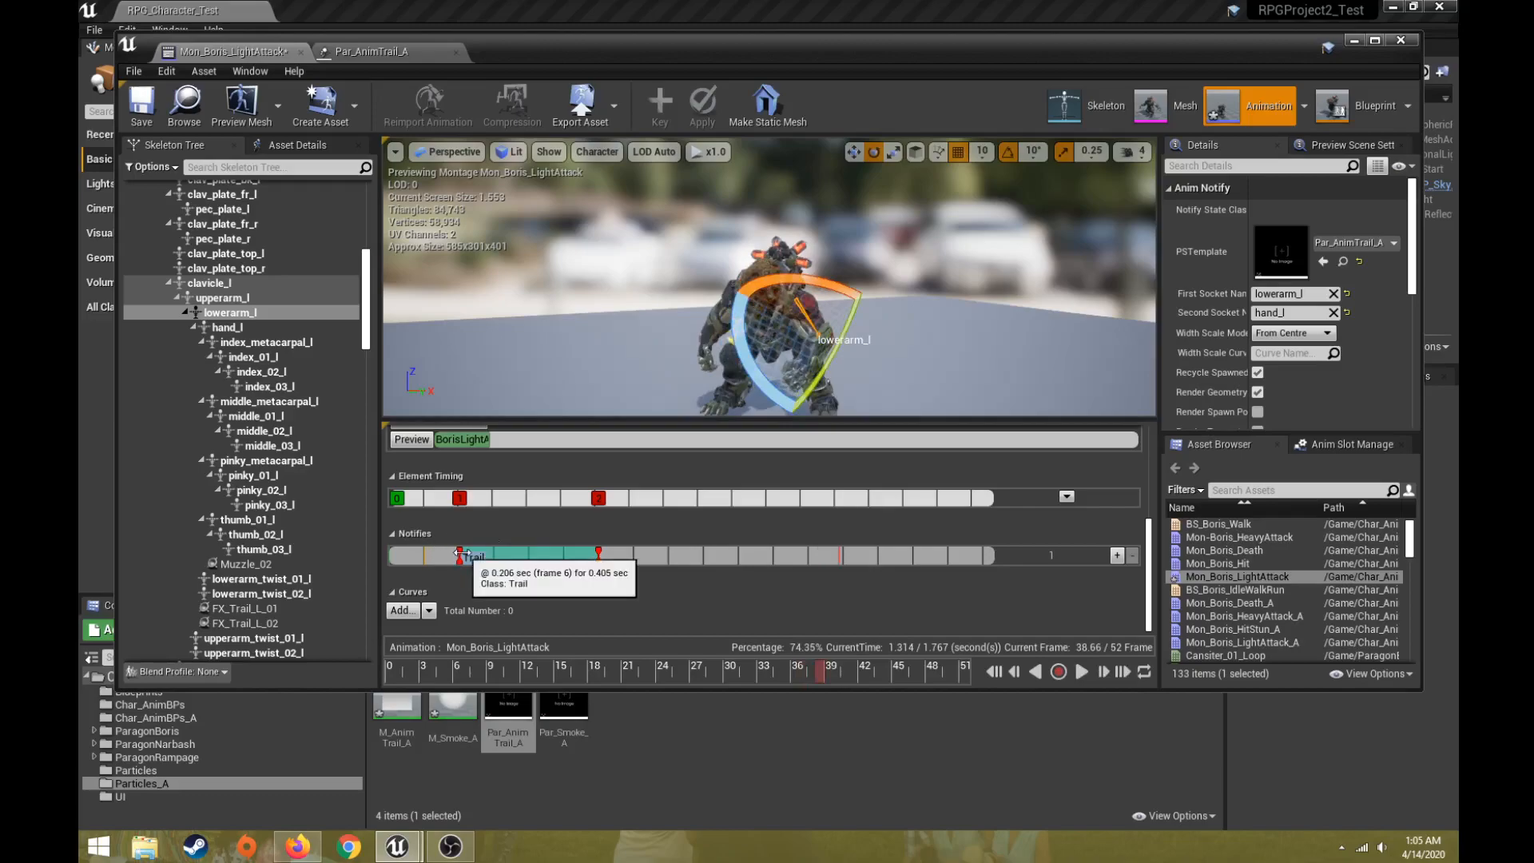
Stretch the Trail notify back to the start of the montage and extend its end, and play back the longer trail
left_click_drag(460, 554, 399, 555)
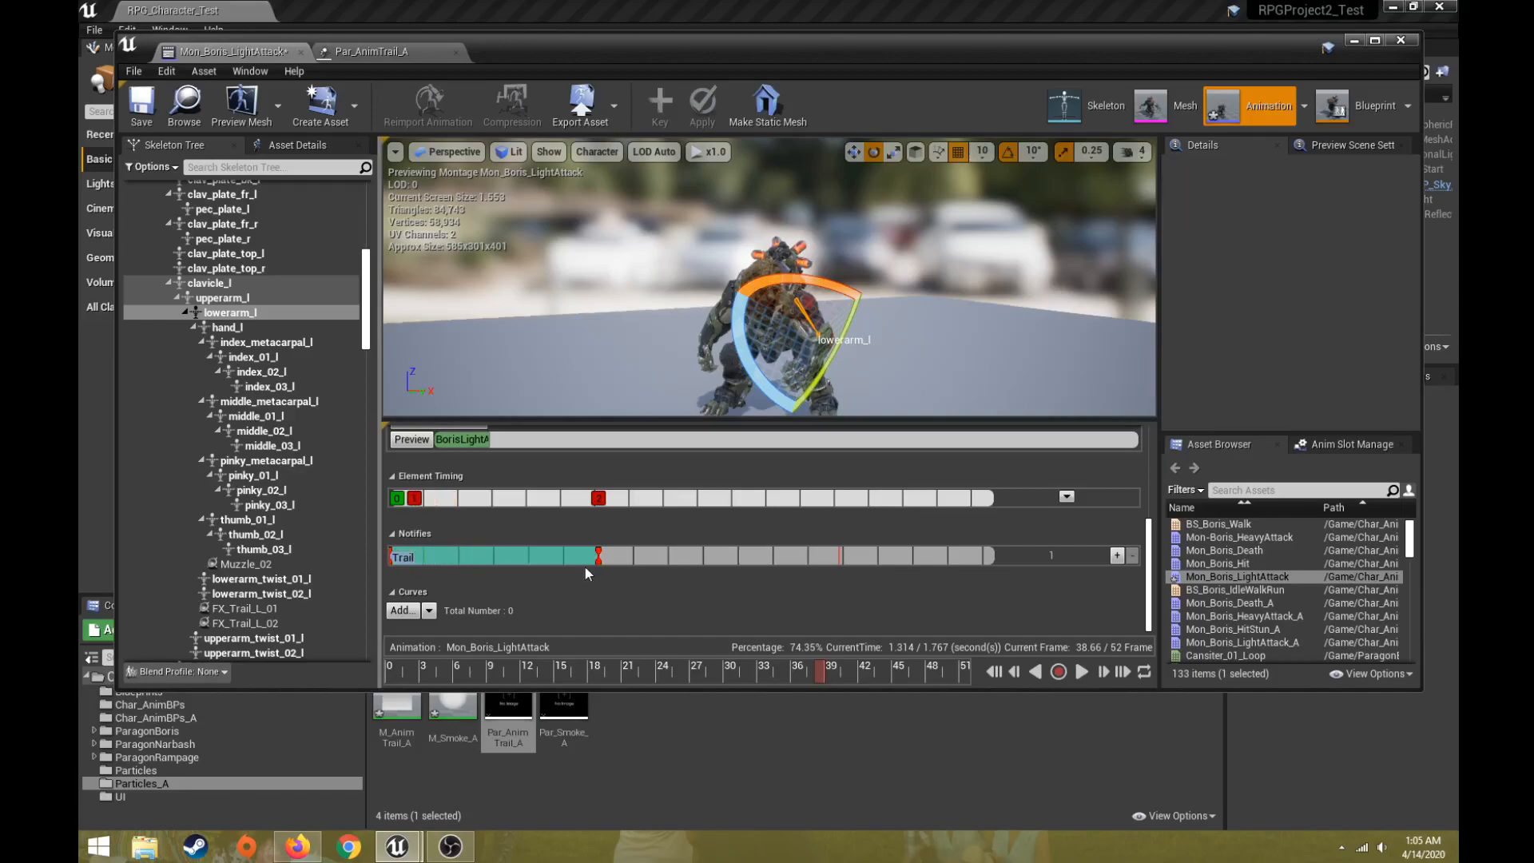
left_click_drag(598, 557, 712, 557)
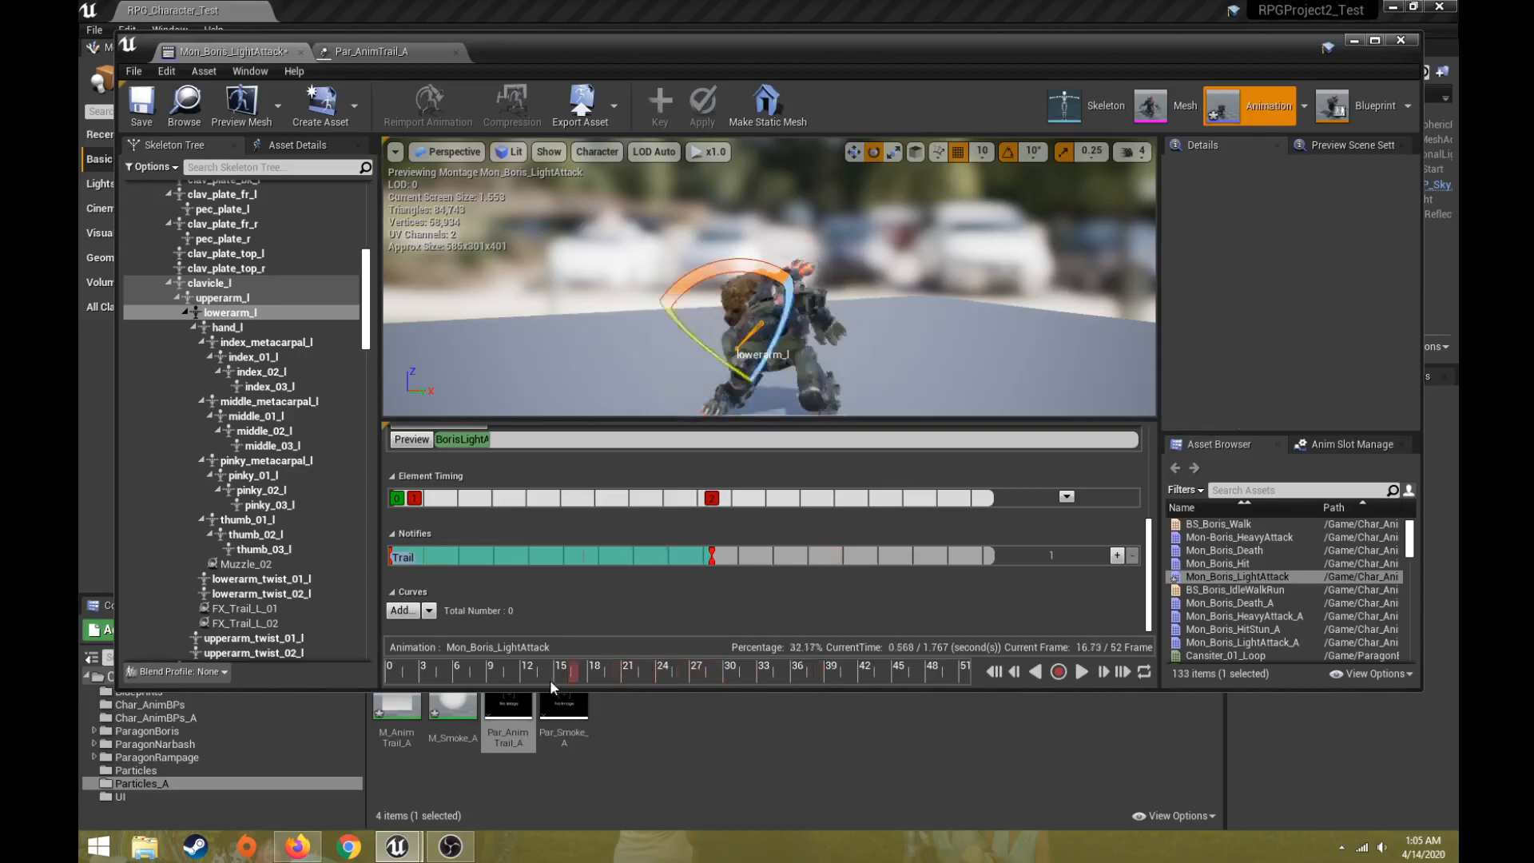
left_click(1081, 672)
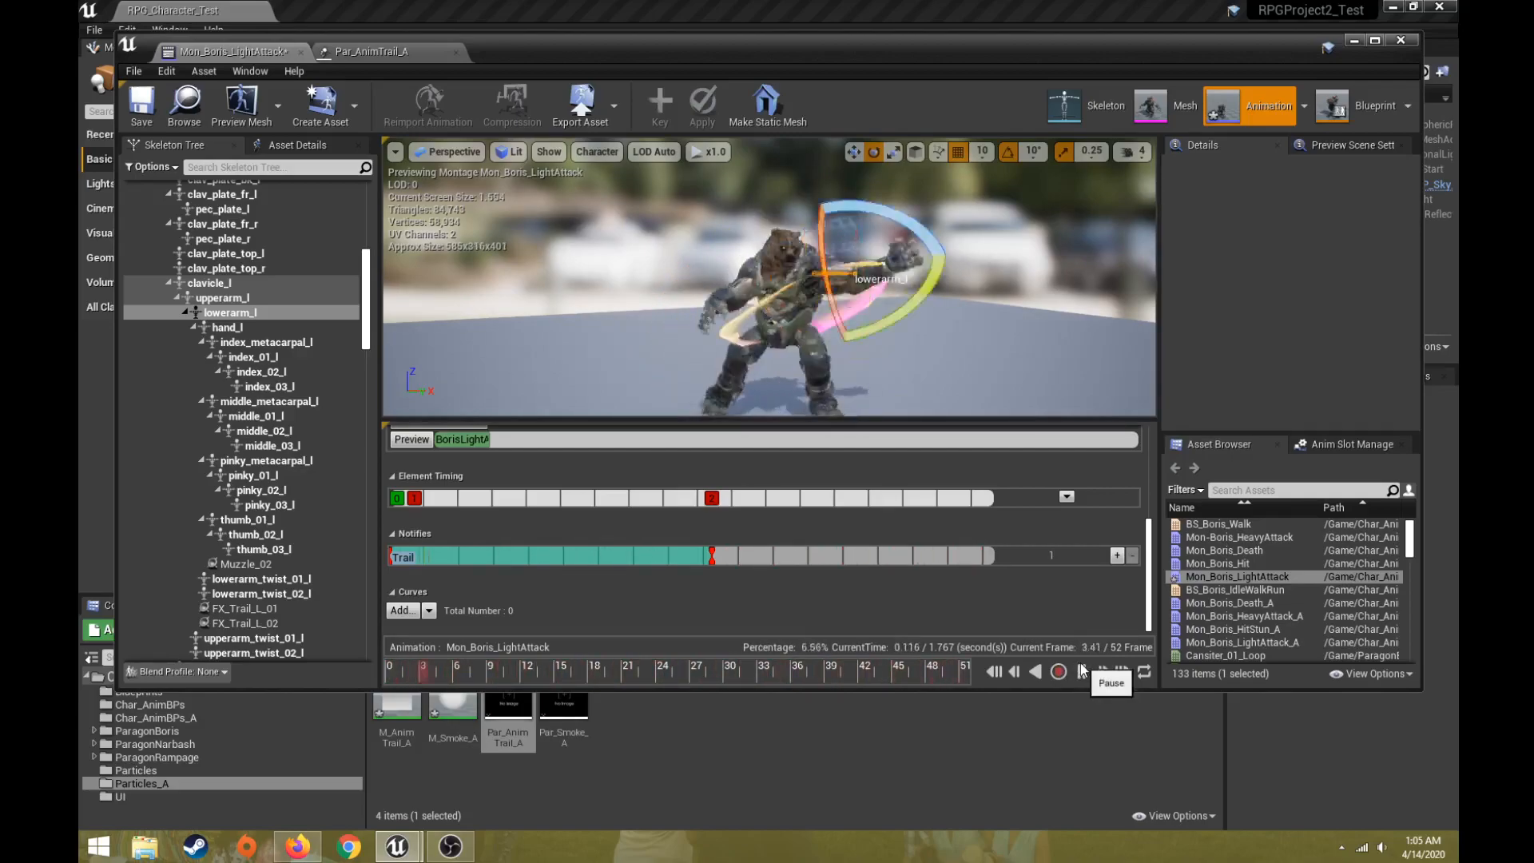
left_click(1081, 672)
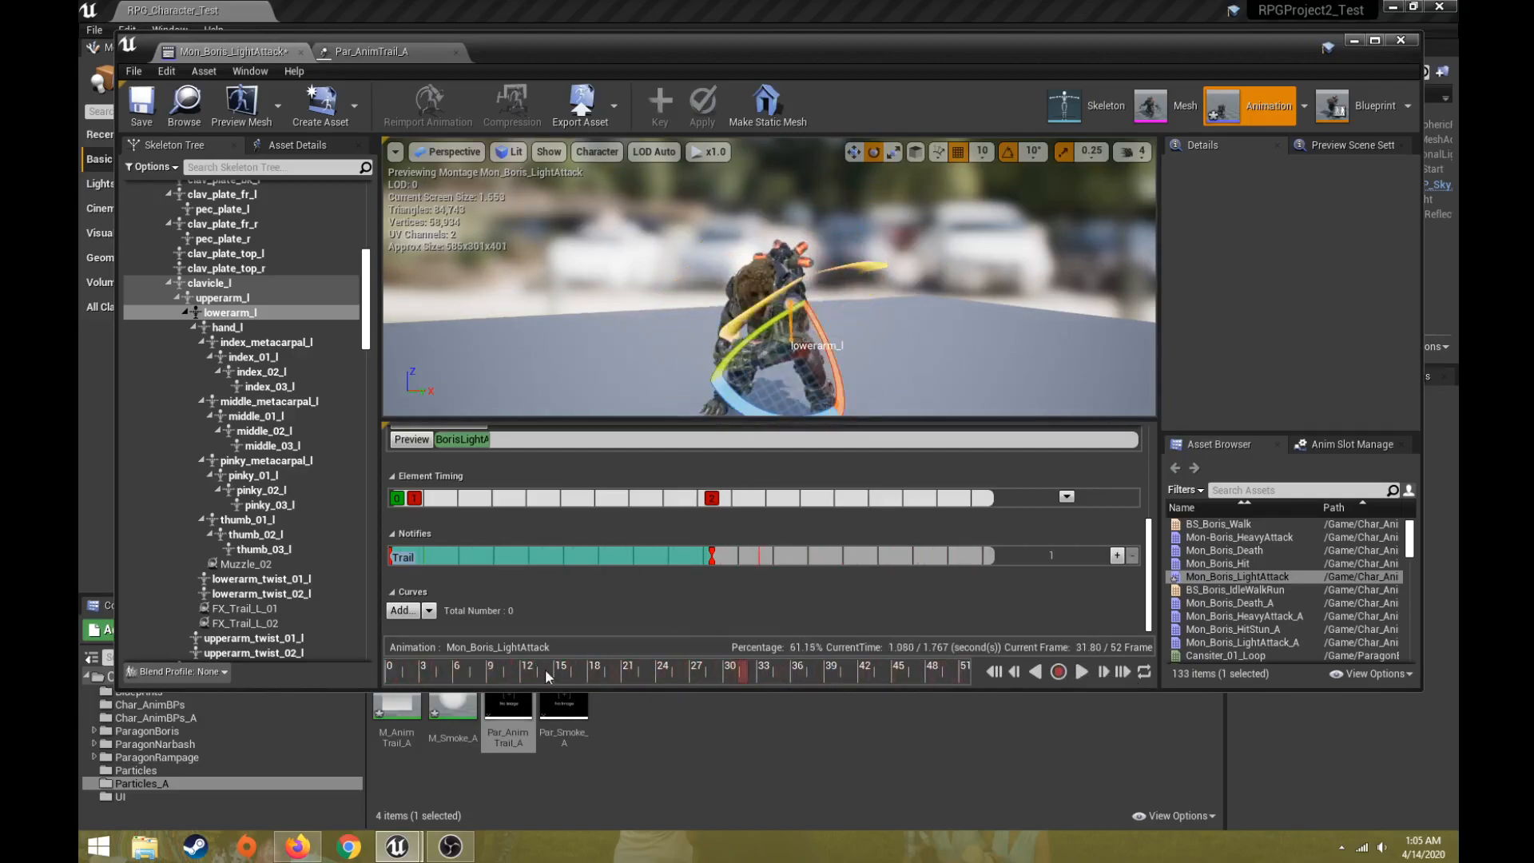
Scrub to about frame 22, where the swing finishes, and shorten the Trail notify to end around that frame
left_click_drag(486, 673, 638, 678)
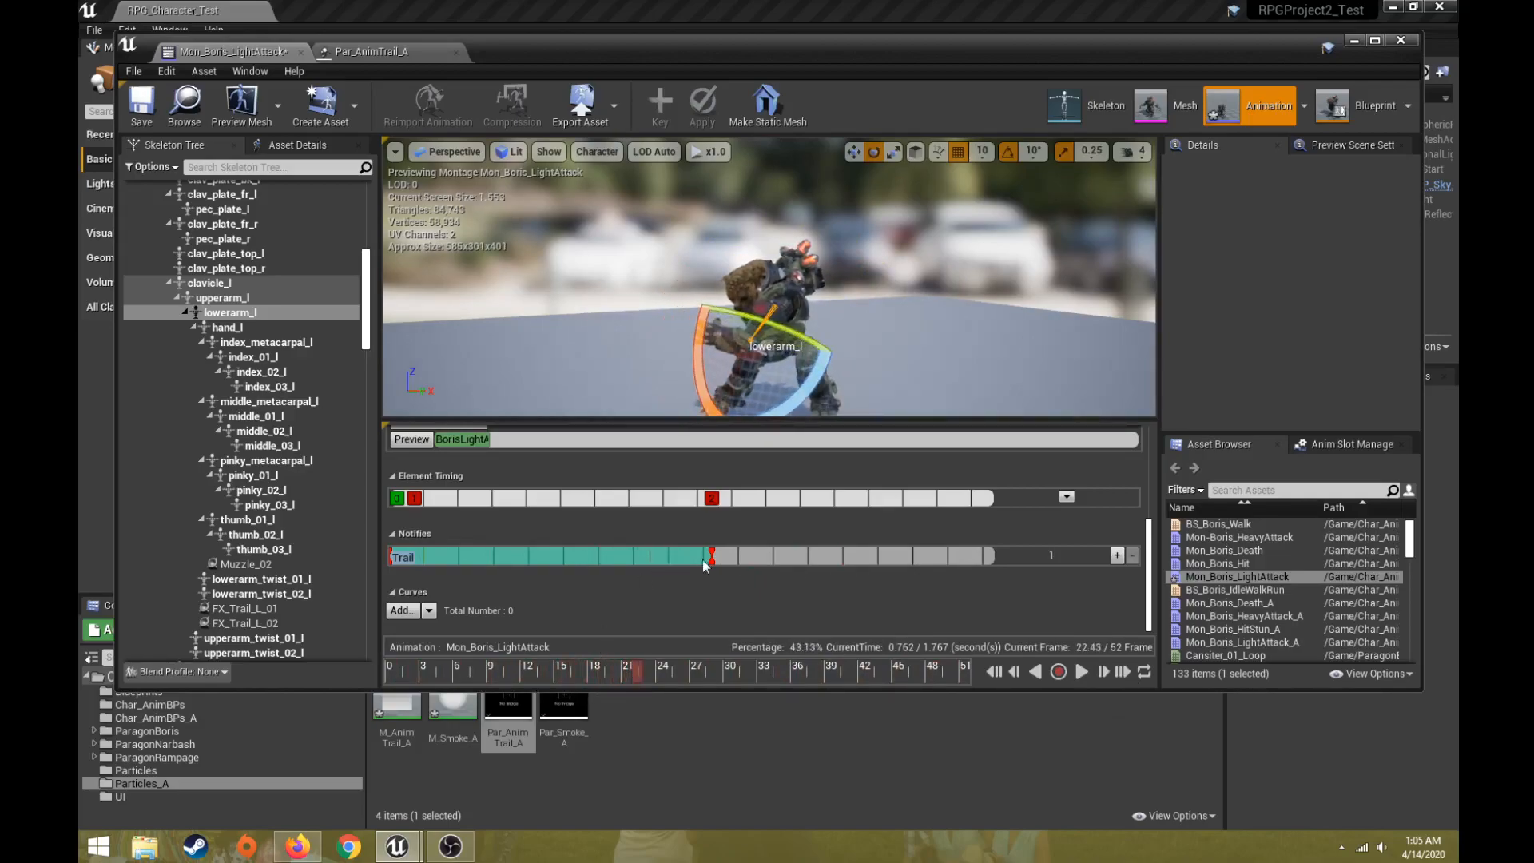
left_click(677, 563)
left_click_drag(710, 555, 647, 563)
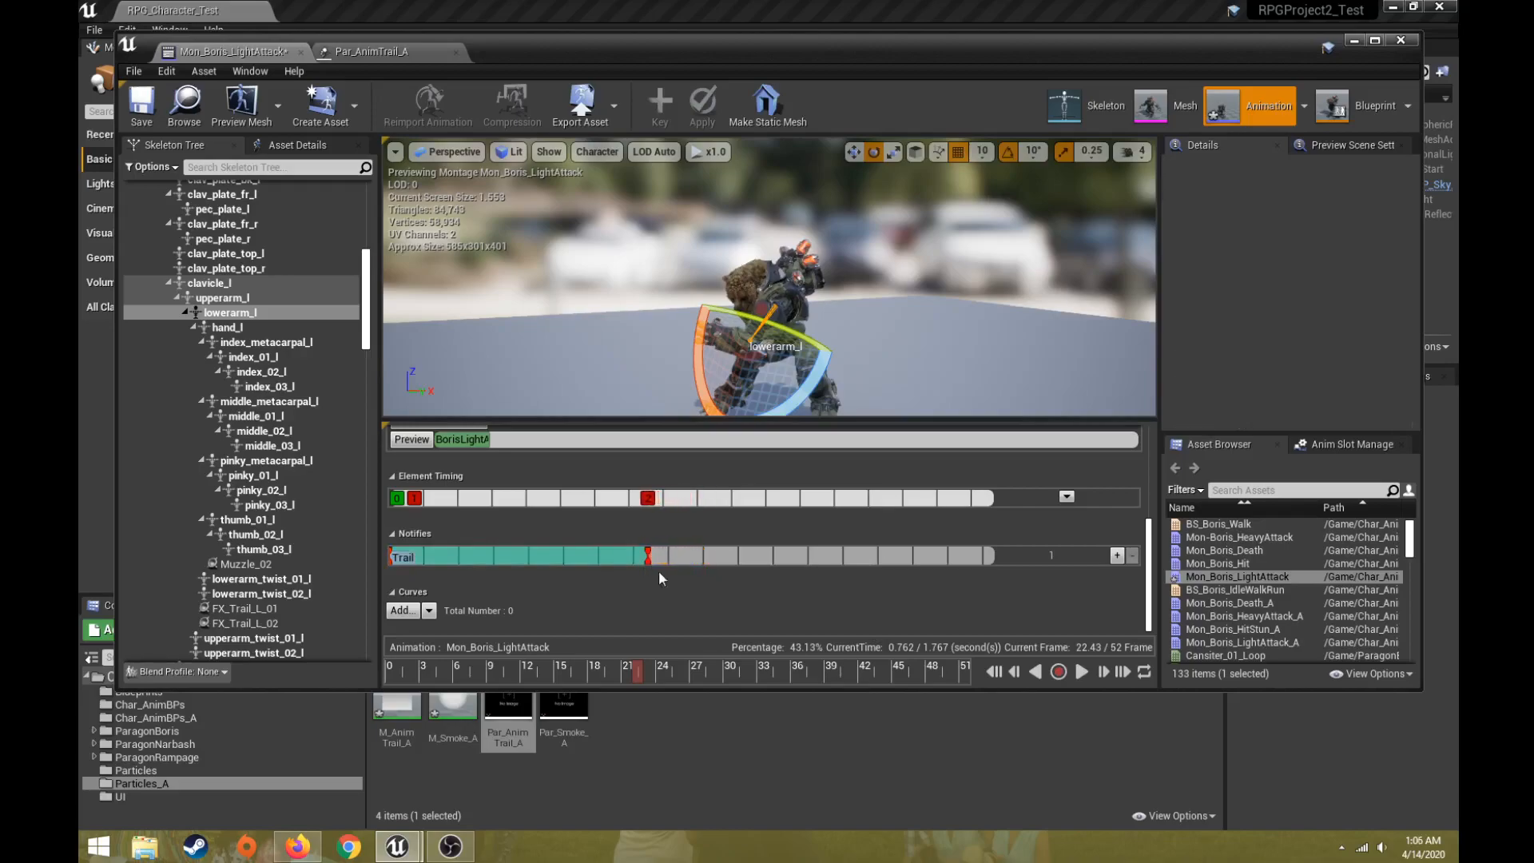
Play back the shortened trail from a lower angle, and save the Mon_Boris_LightAttack montage
left_click(1078, 671)
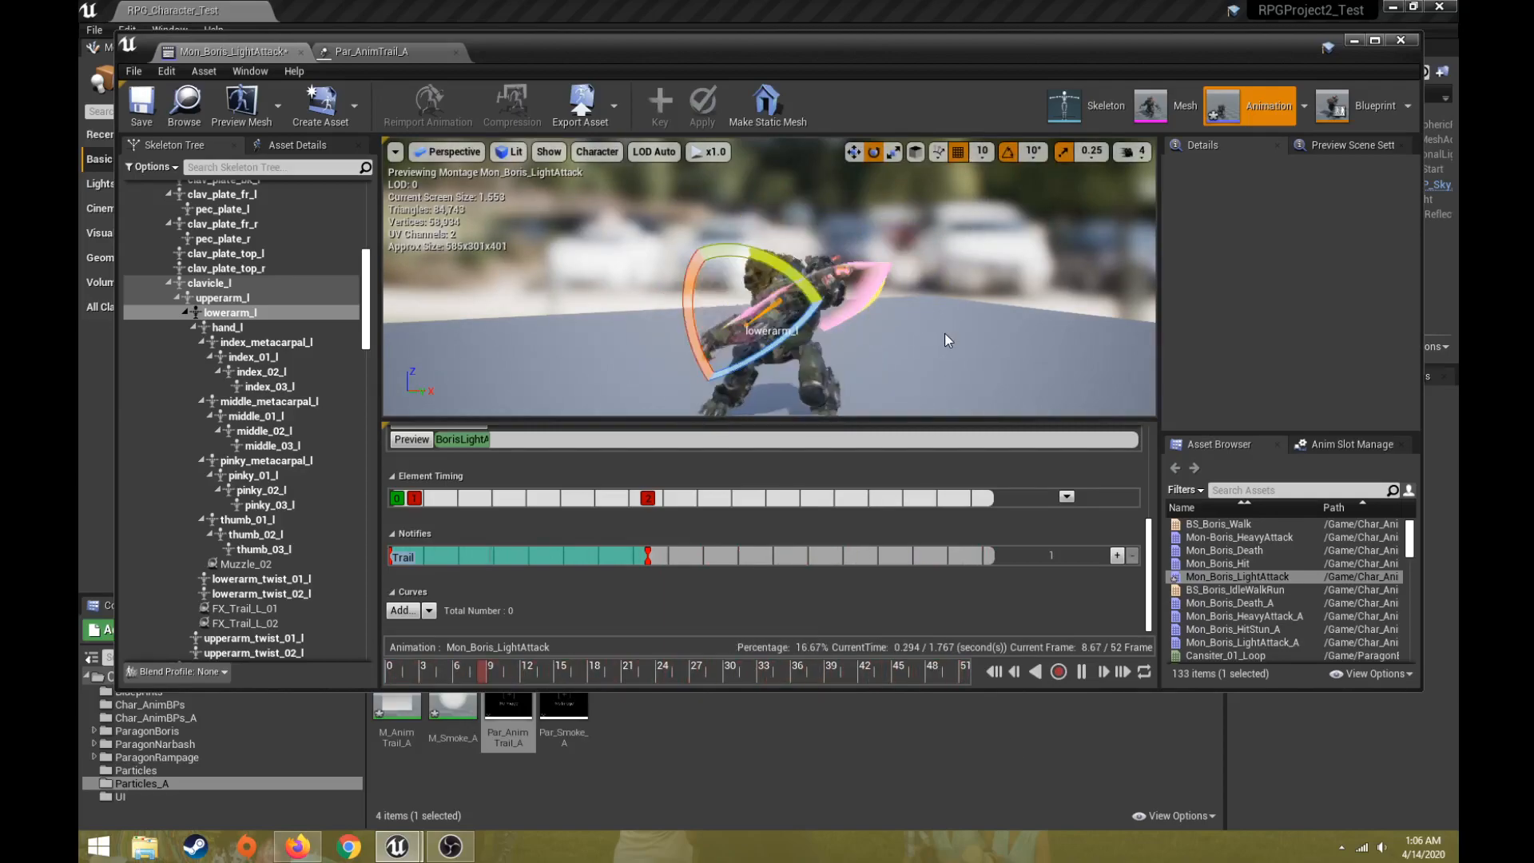
left_click_drag(946, 348, 886, 290, "alt")
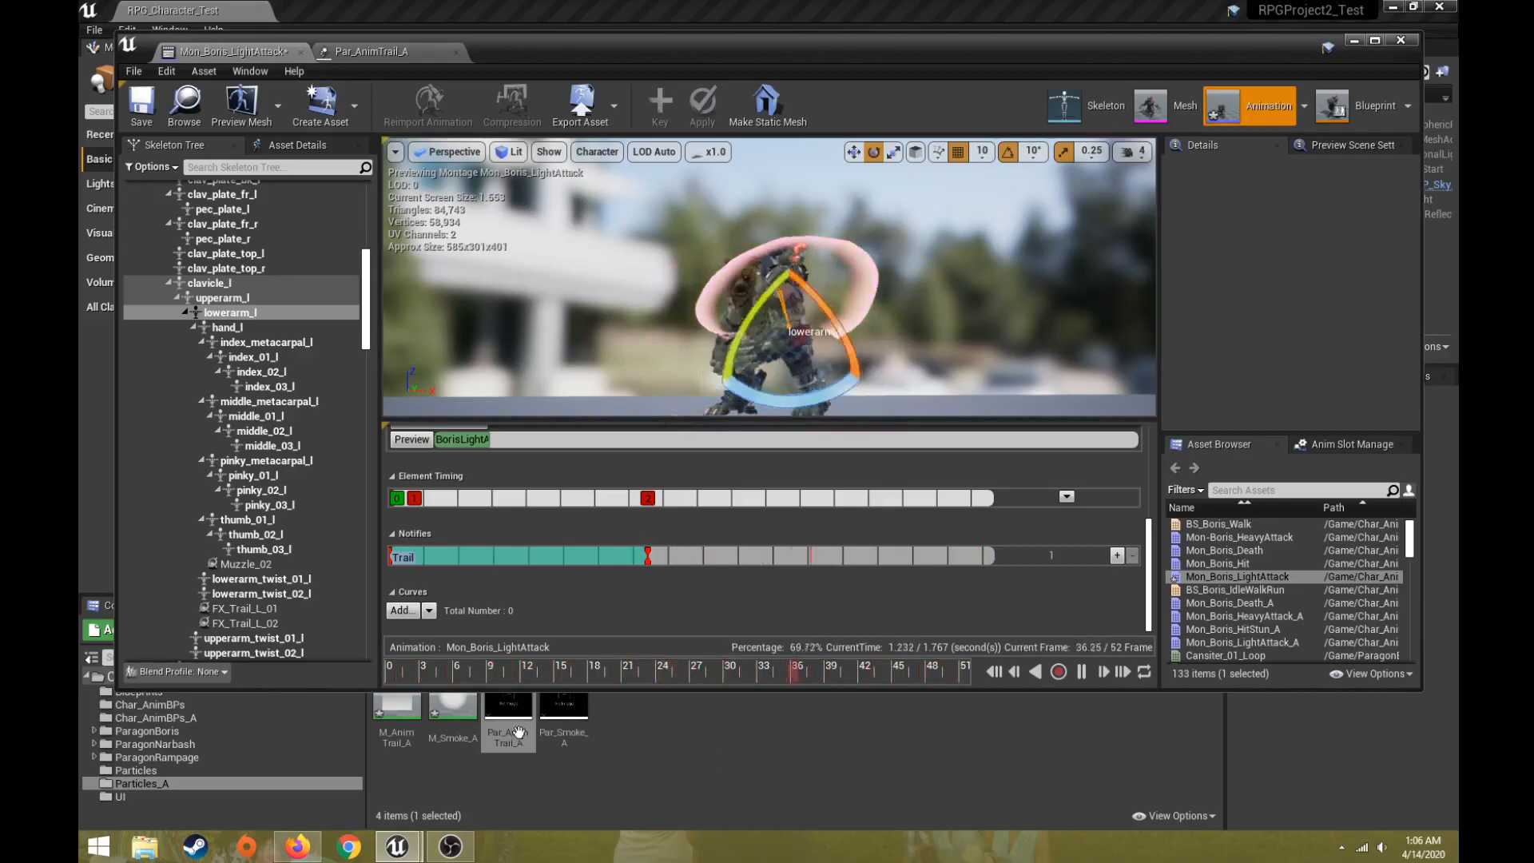
mouse_move(516, 710)
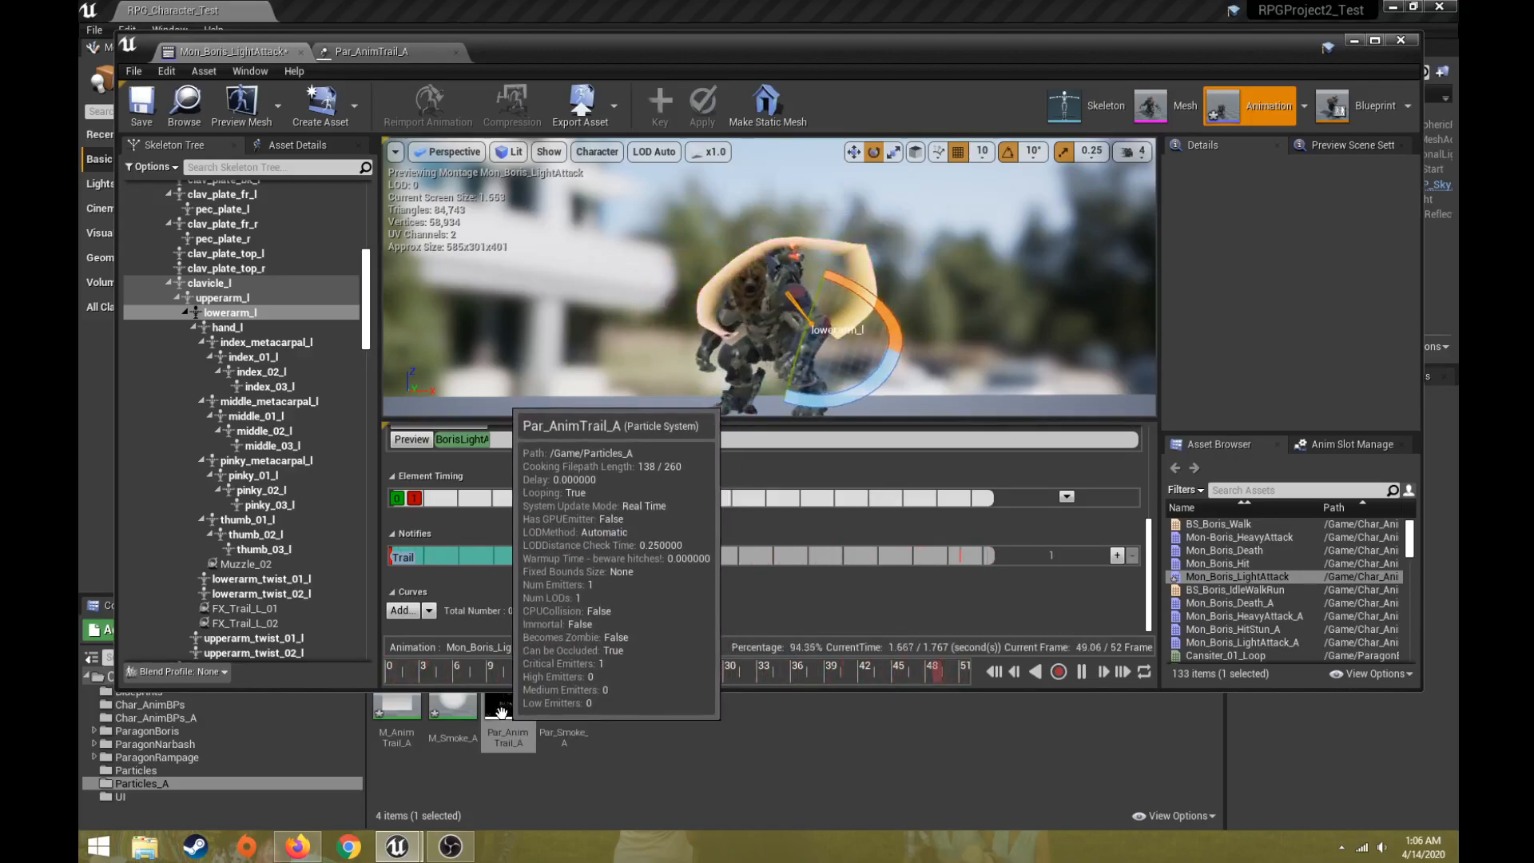
left_click(1080, 671)
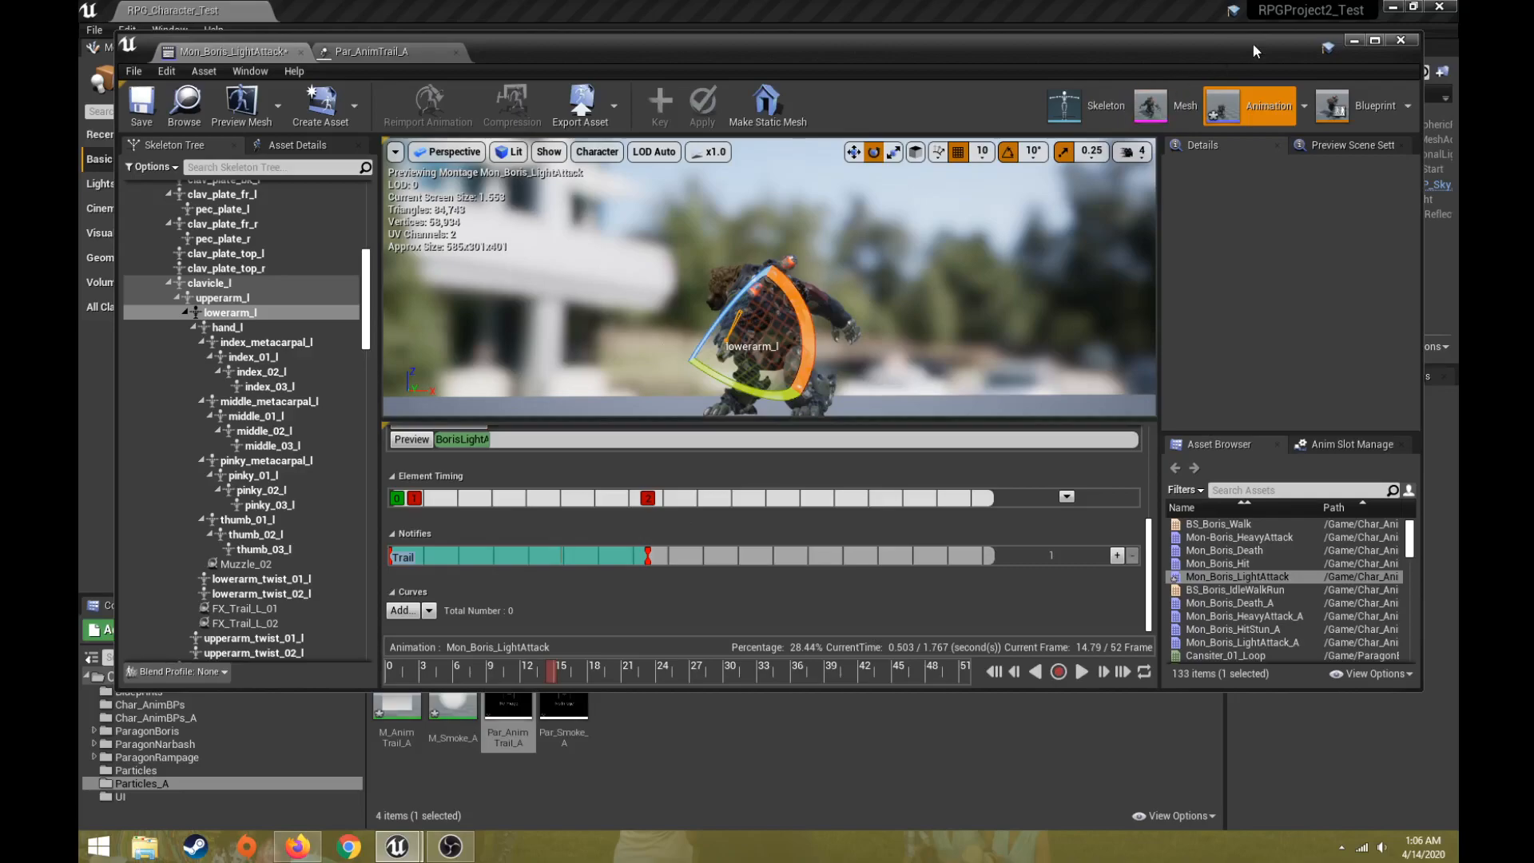
left_click(142, 102)
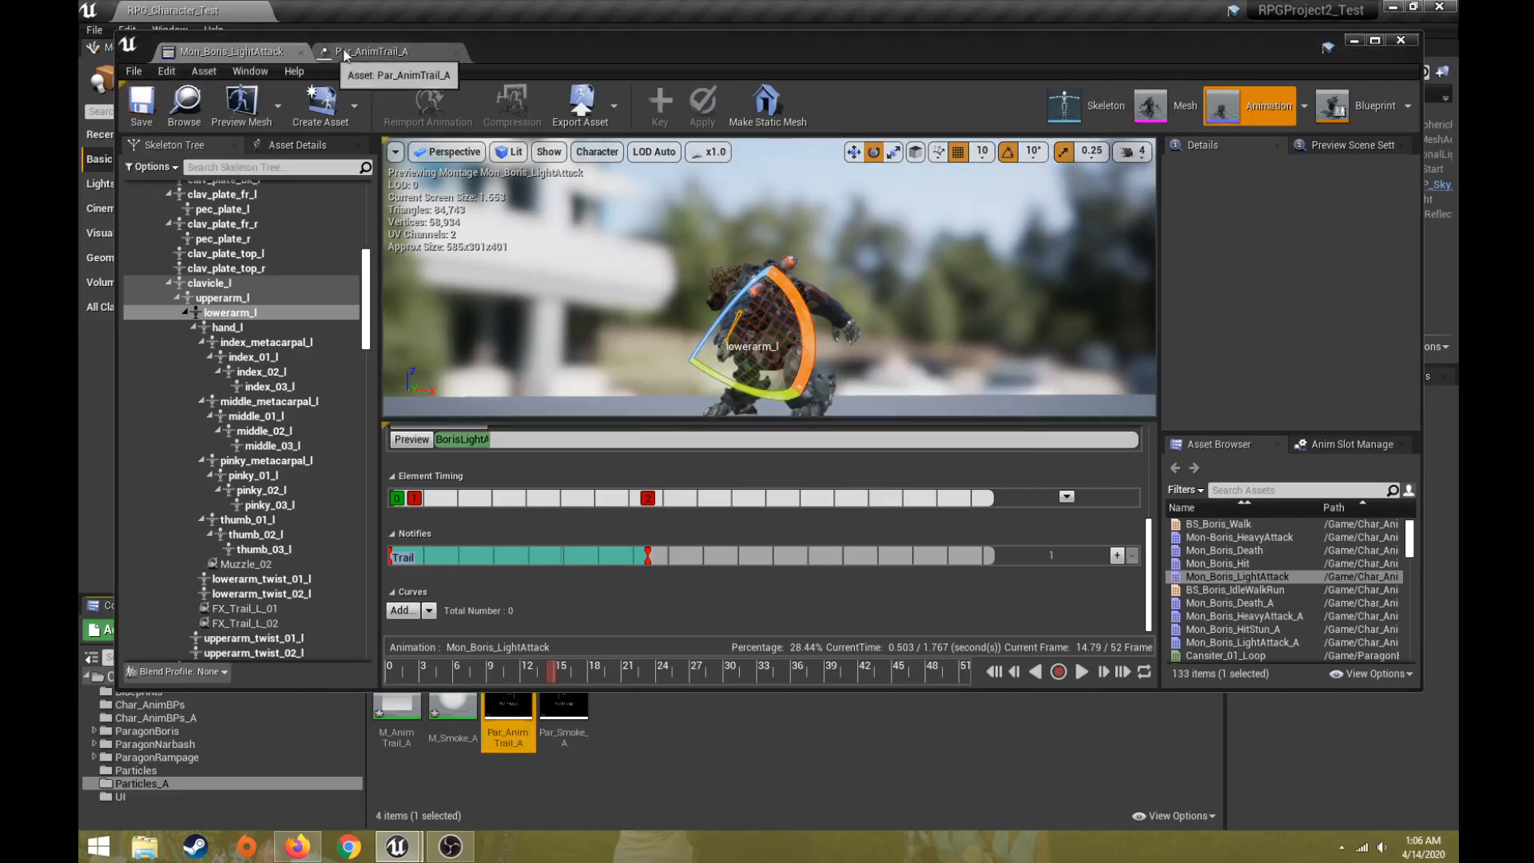
left_click(1354, 41)
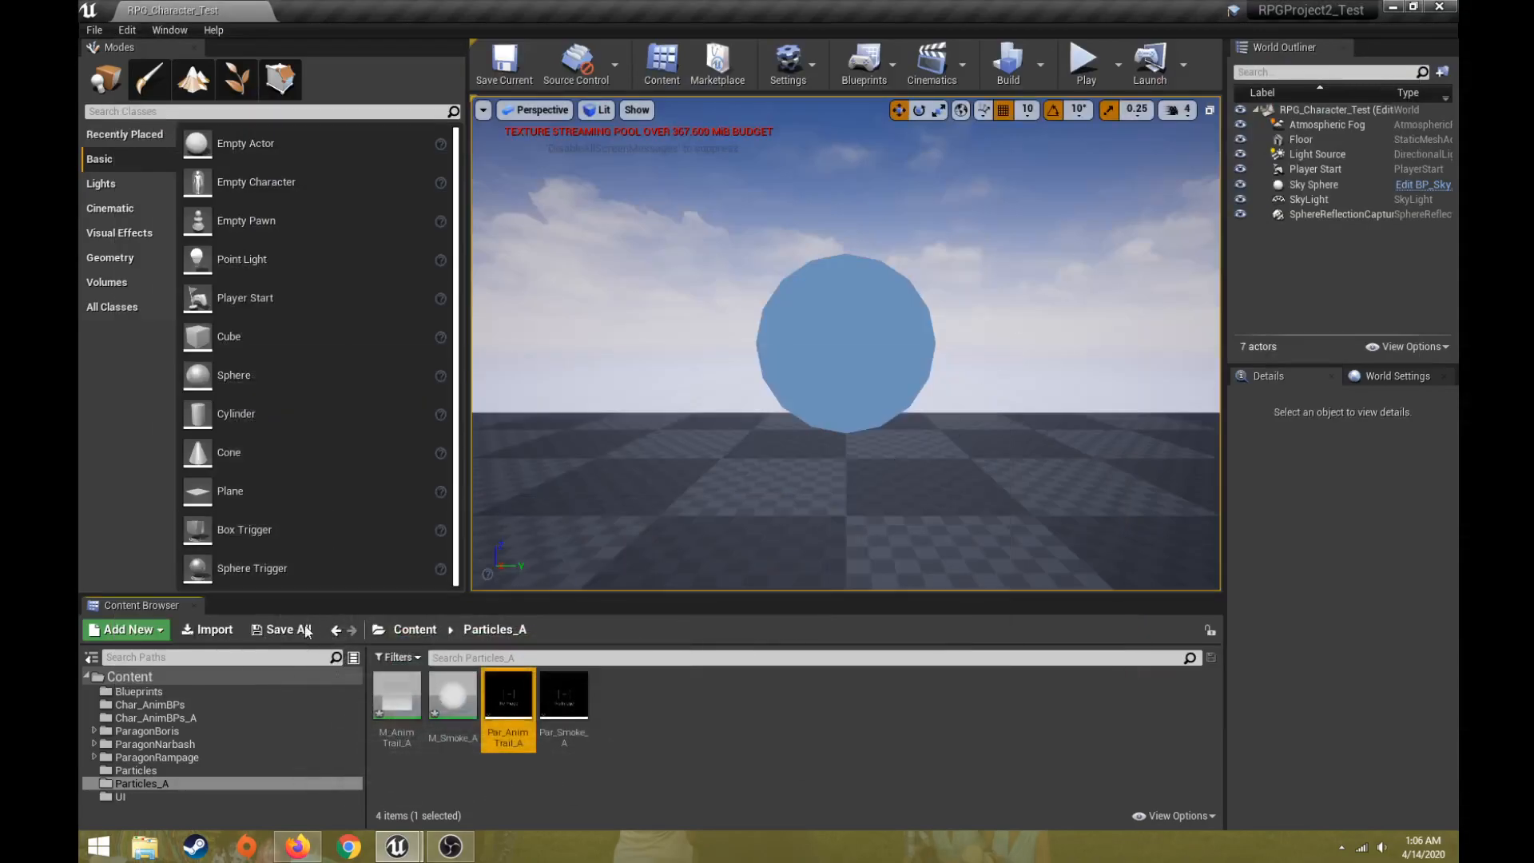
Open the Mon-Boris_HeavyAttack montage from the Char_AnimBPs folder and pause its playback with the notify tracks in view
left_click(150, 703)
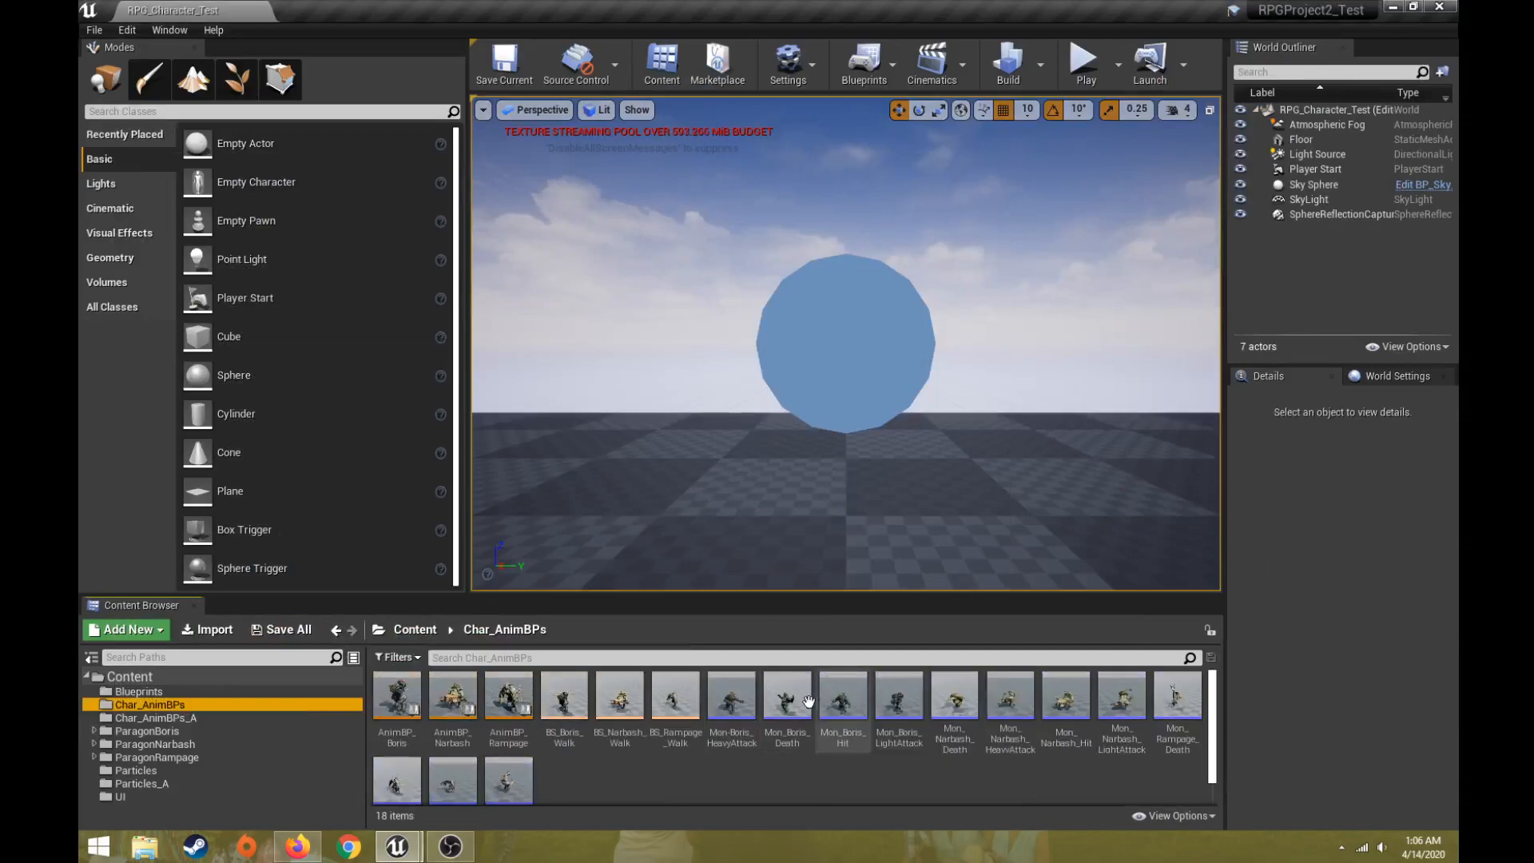
double_click(731, 701)
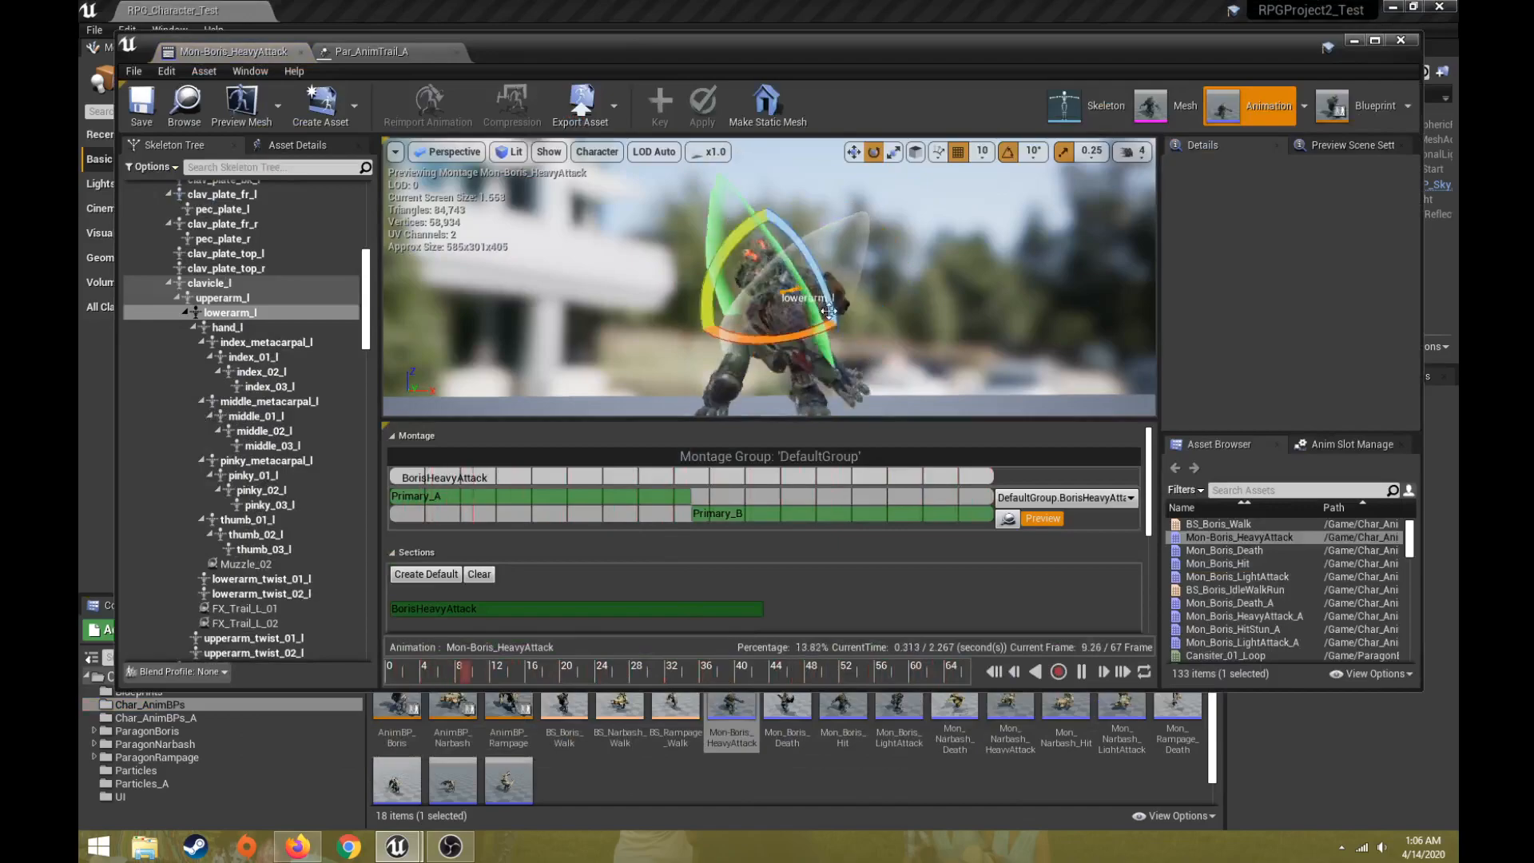
scroll(1142, 485, "down", 5)
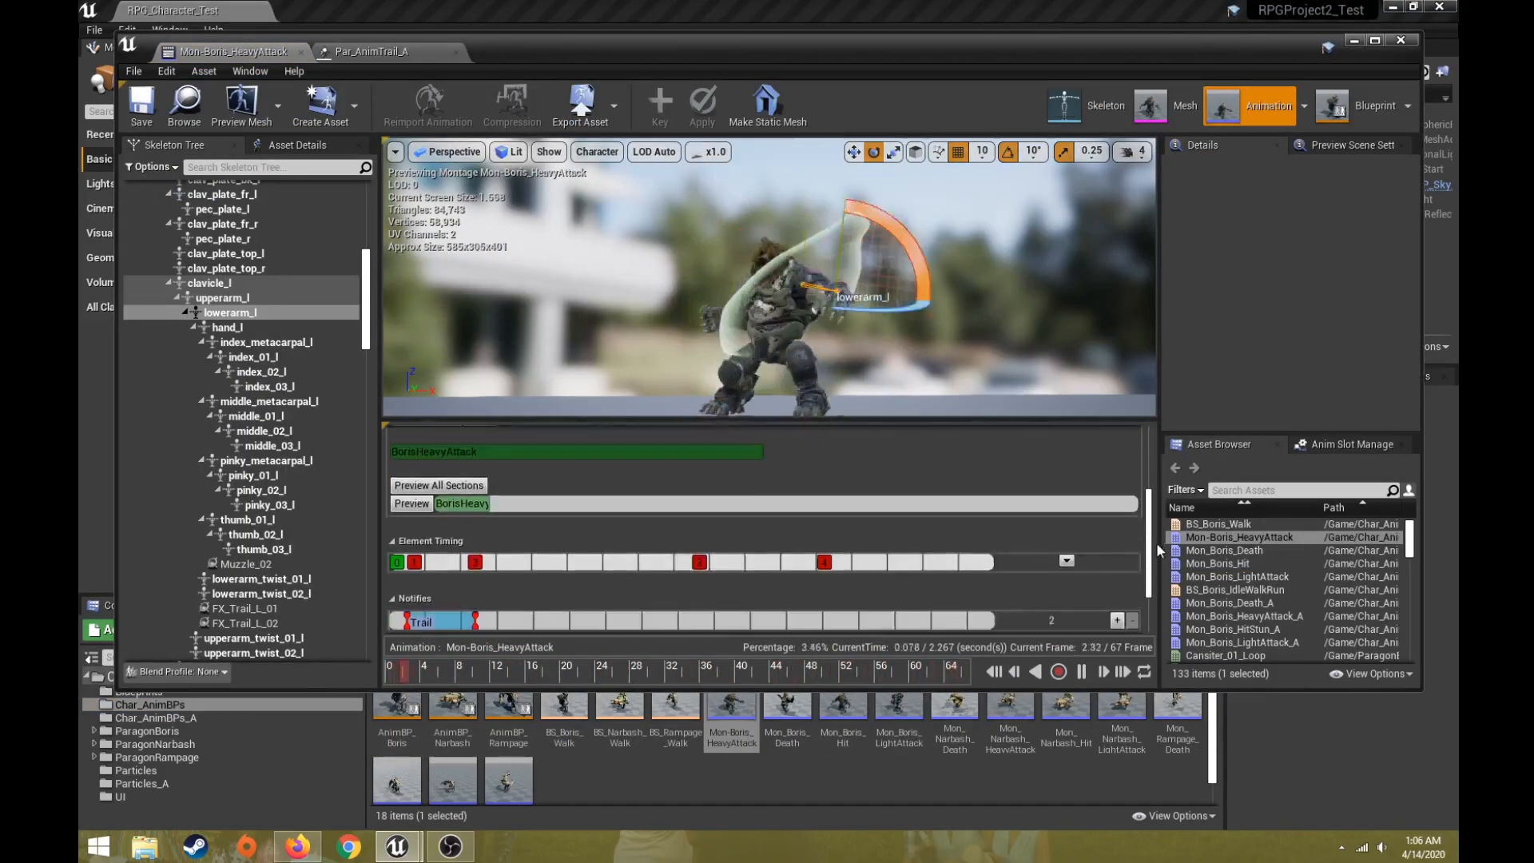
left_click(1078, 671)
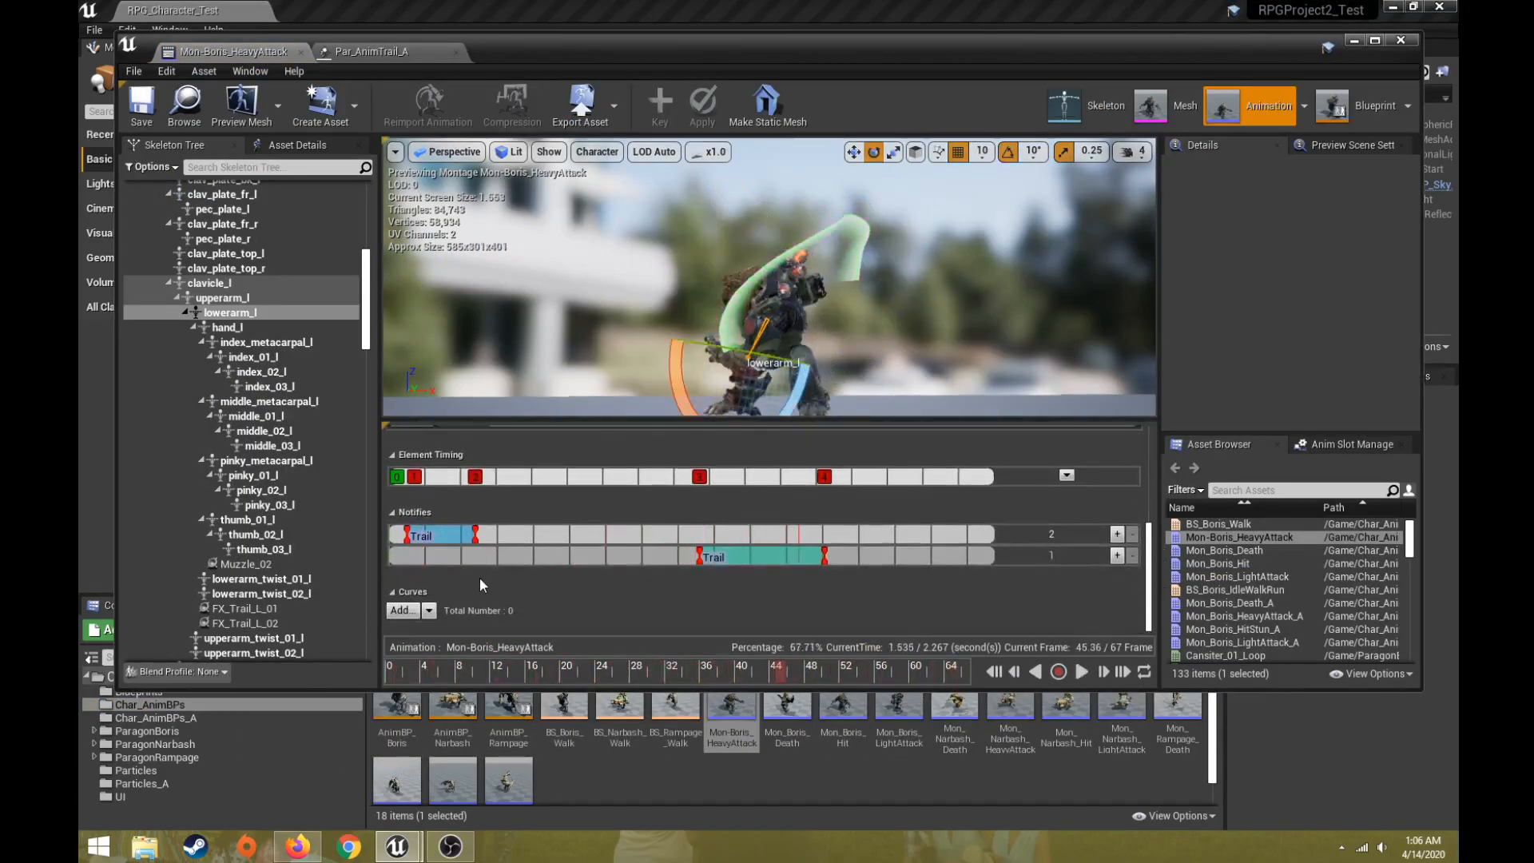
Delete both existing Trail notifies from the heavy attack montage and remove the second notify track
left_click(448, 535)
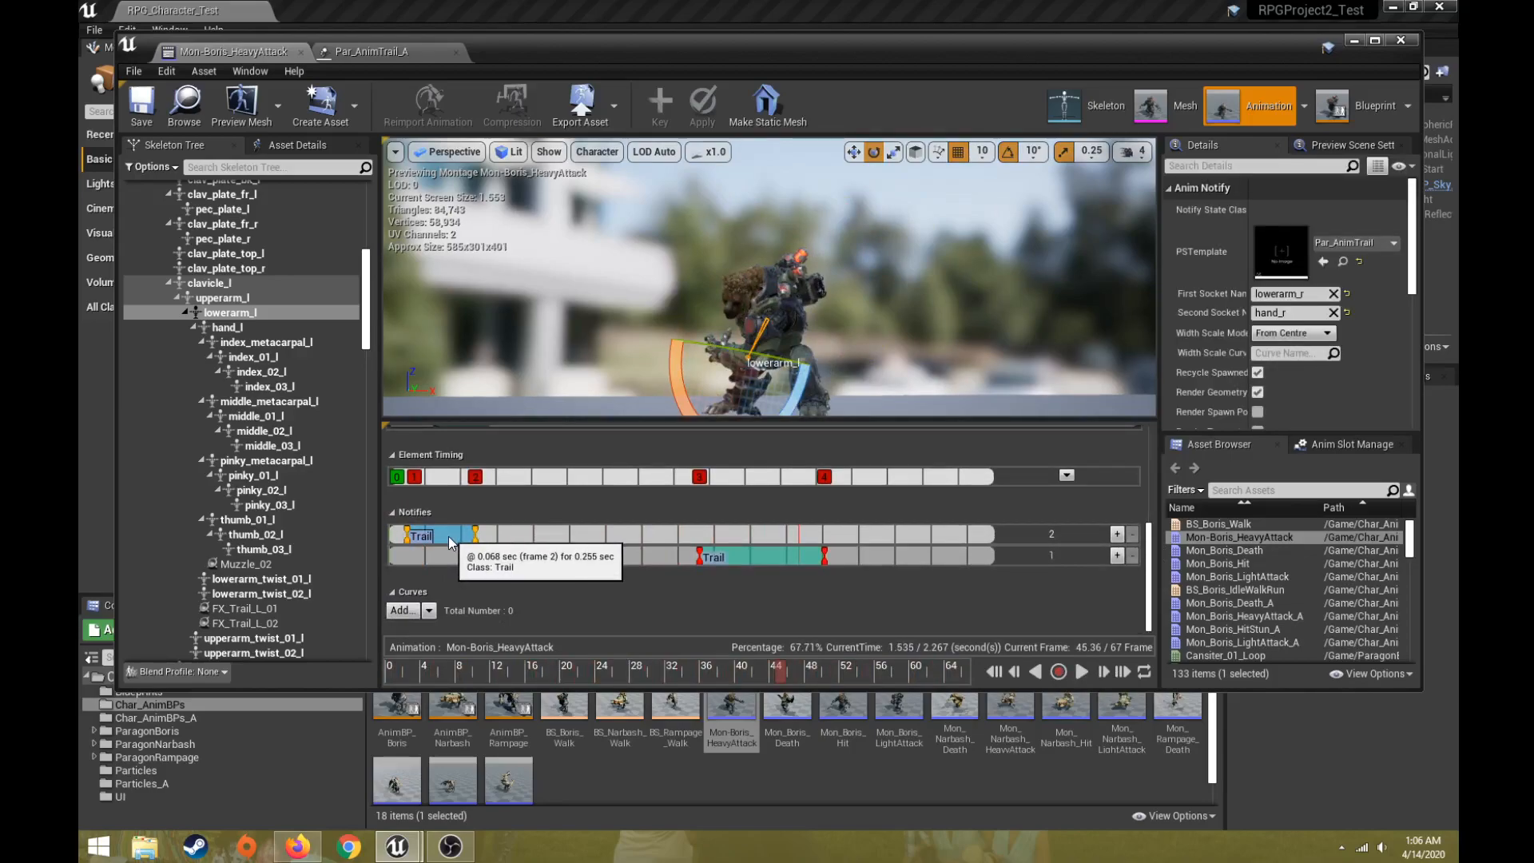
key("Delete")
left_click(745, 557)
key("Delete")
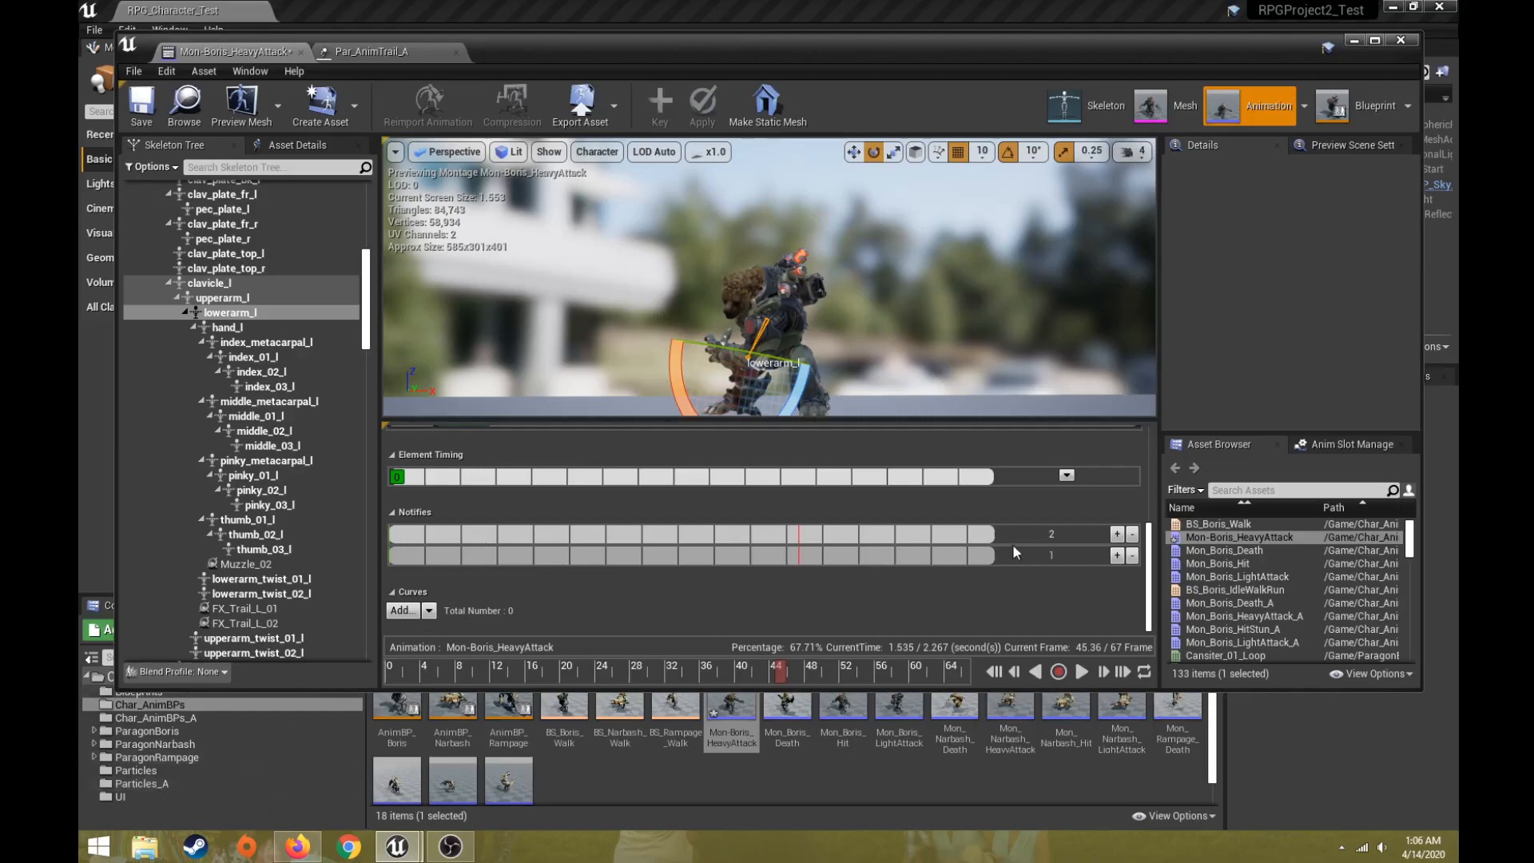
left_click(1131, 534)
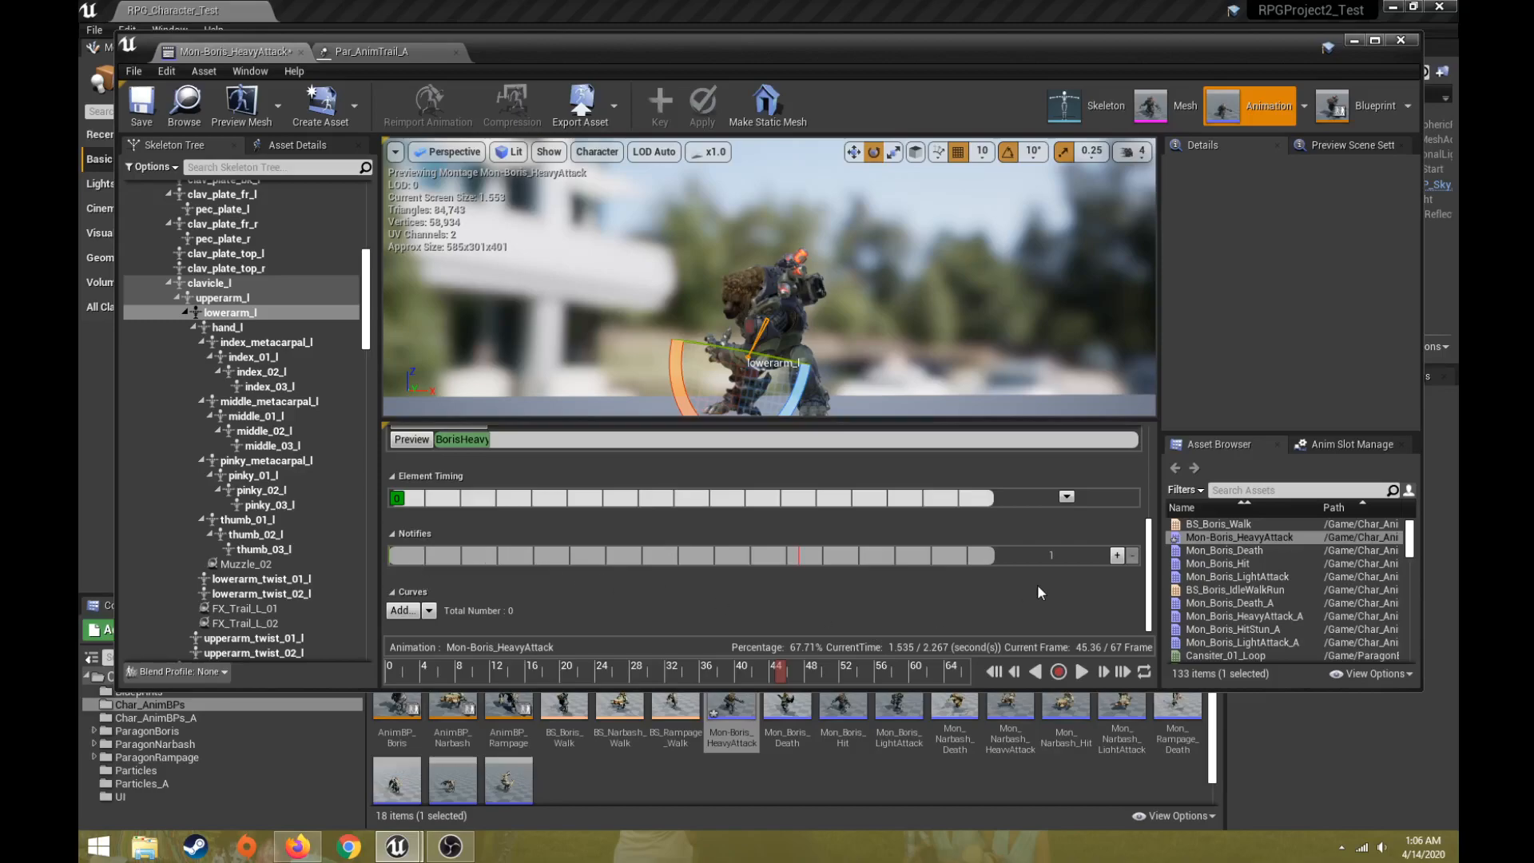
Add a Trail notify state near the start of the remaining notify track
right_click(464, 556)
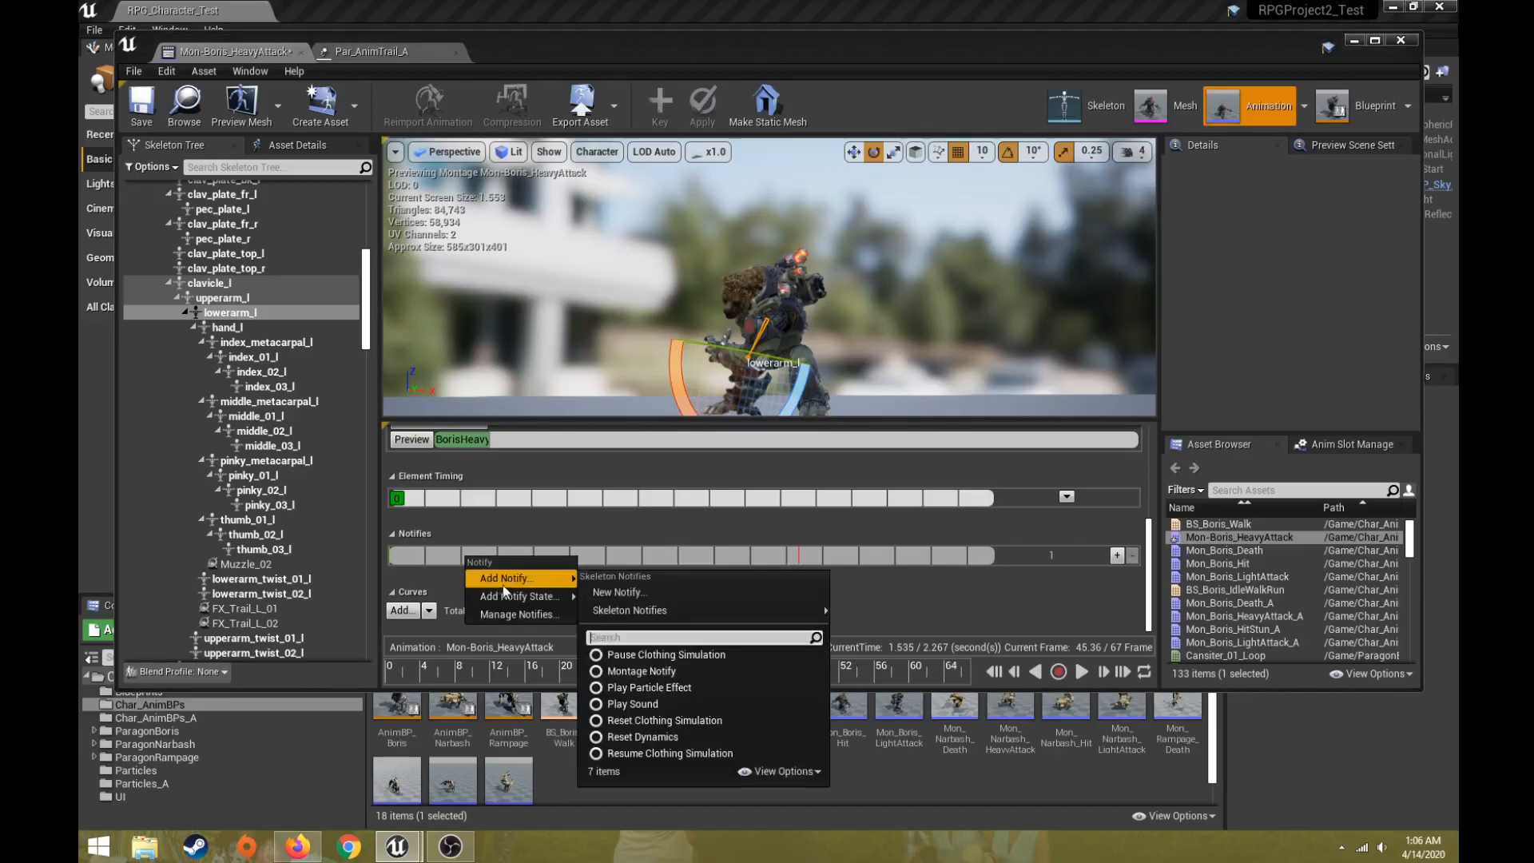
mouse_move(529, 595)
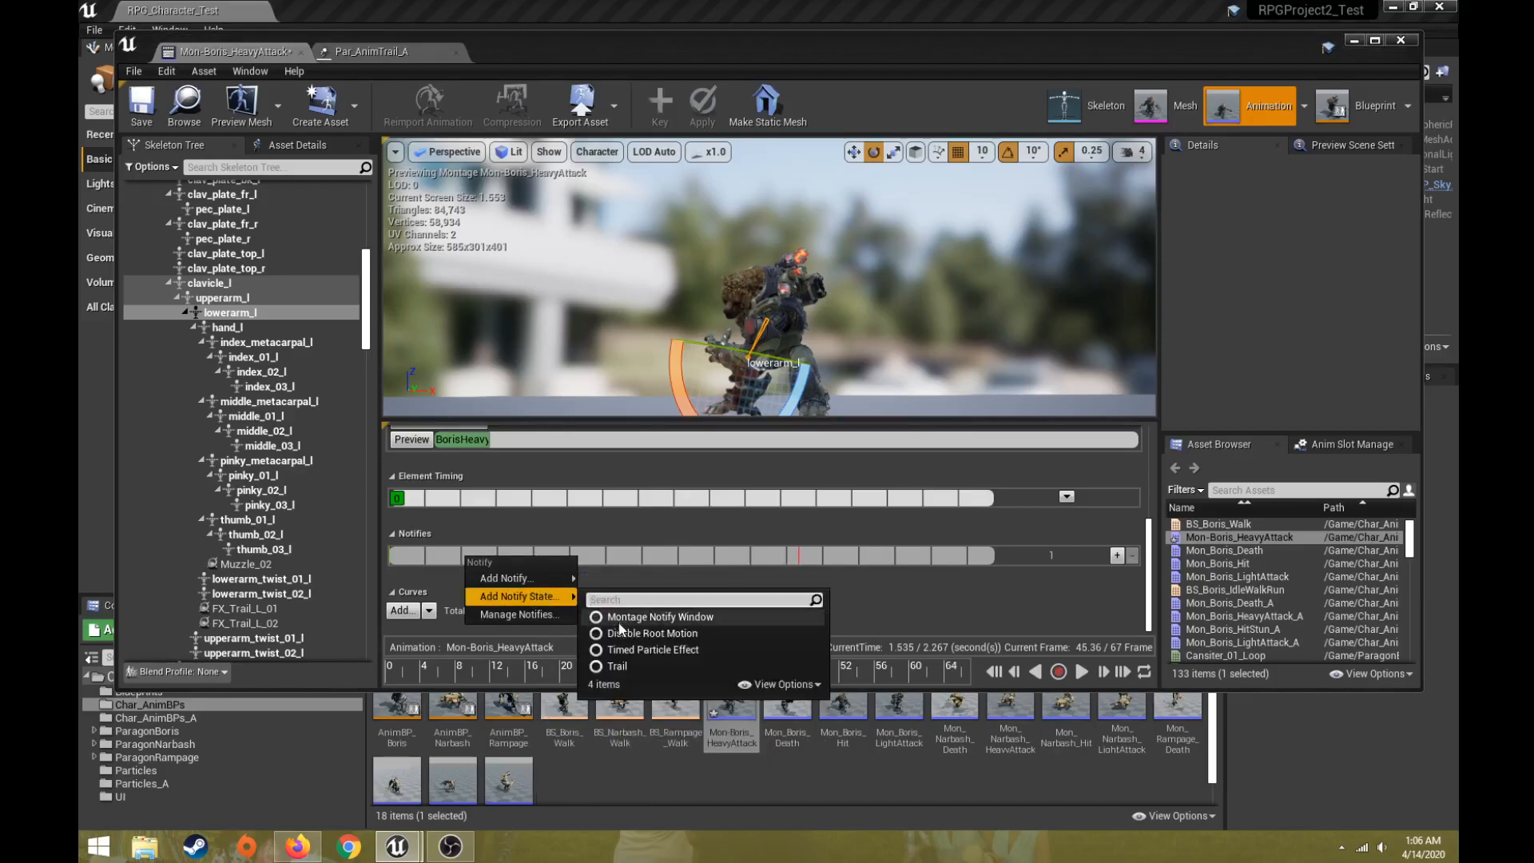
left_click(618, 666)
Scrub through the first swing and stretch the Trail notify from frame 0 to about frame 13
left_click(392, 669)
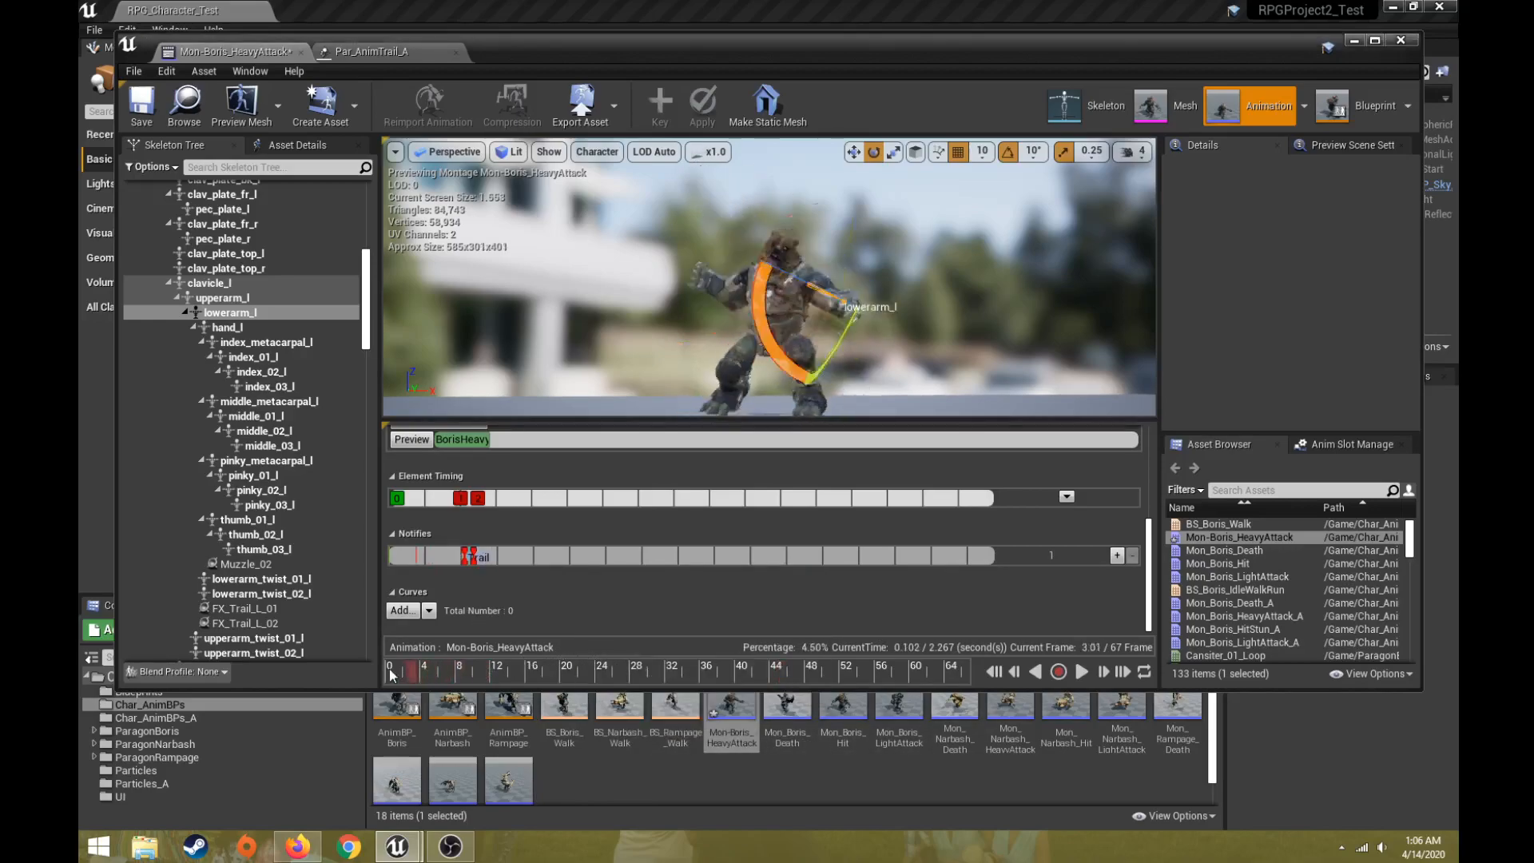
left_click_drag(406, 675, 648, 676)
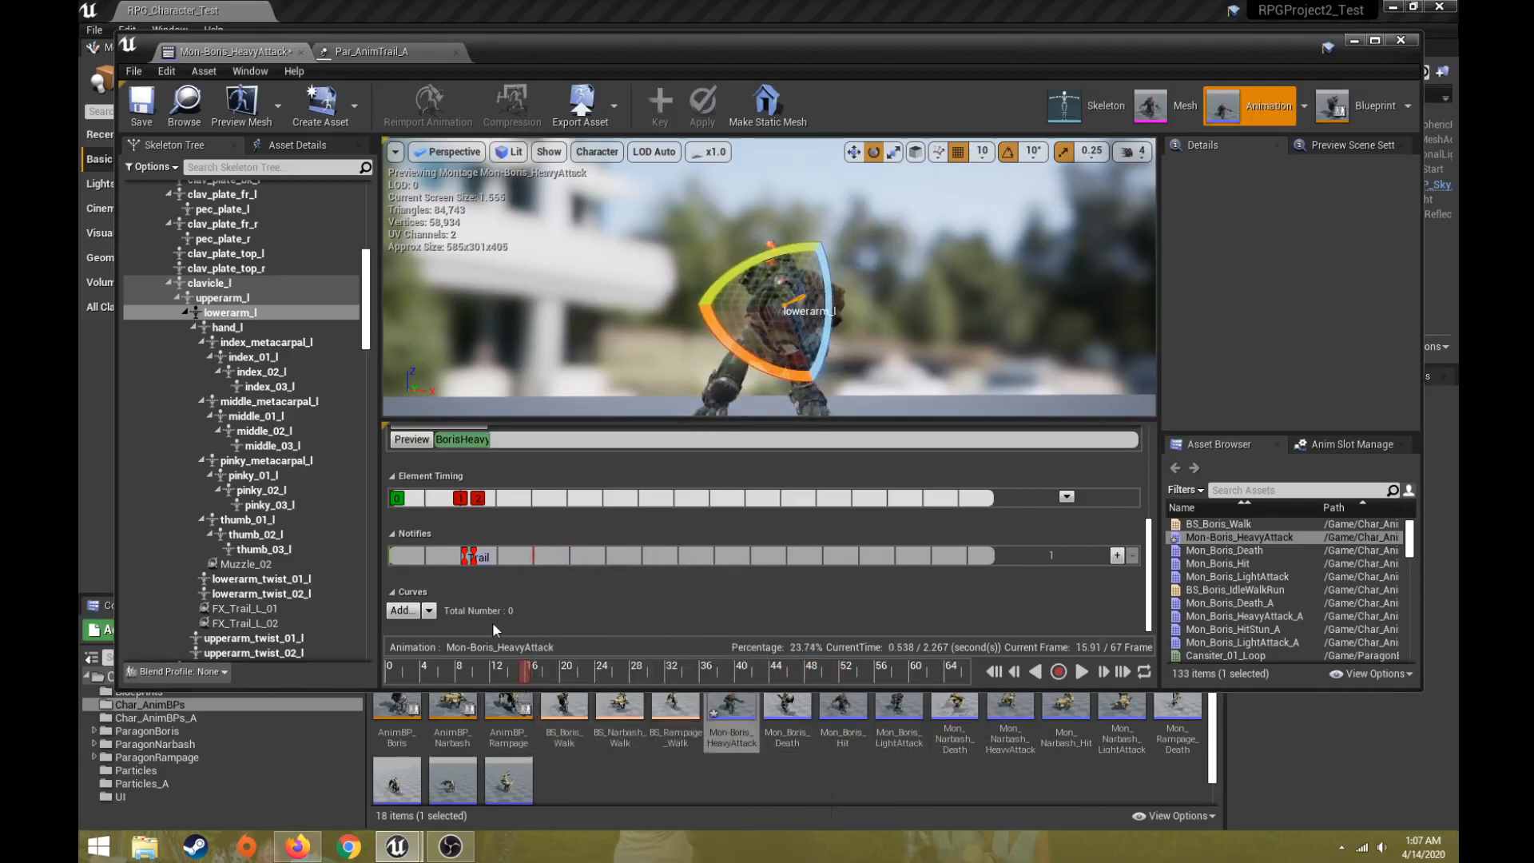
left_click_drag(465, 556, 550, 557)
left_click(548, 558)
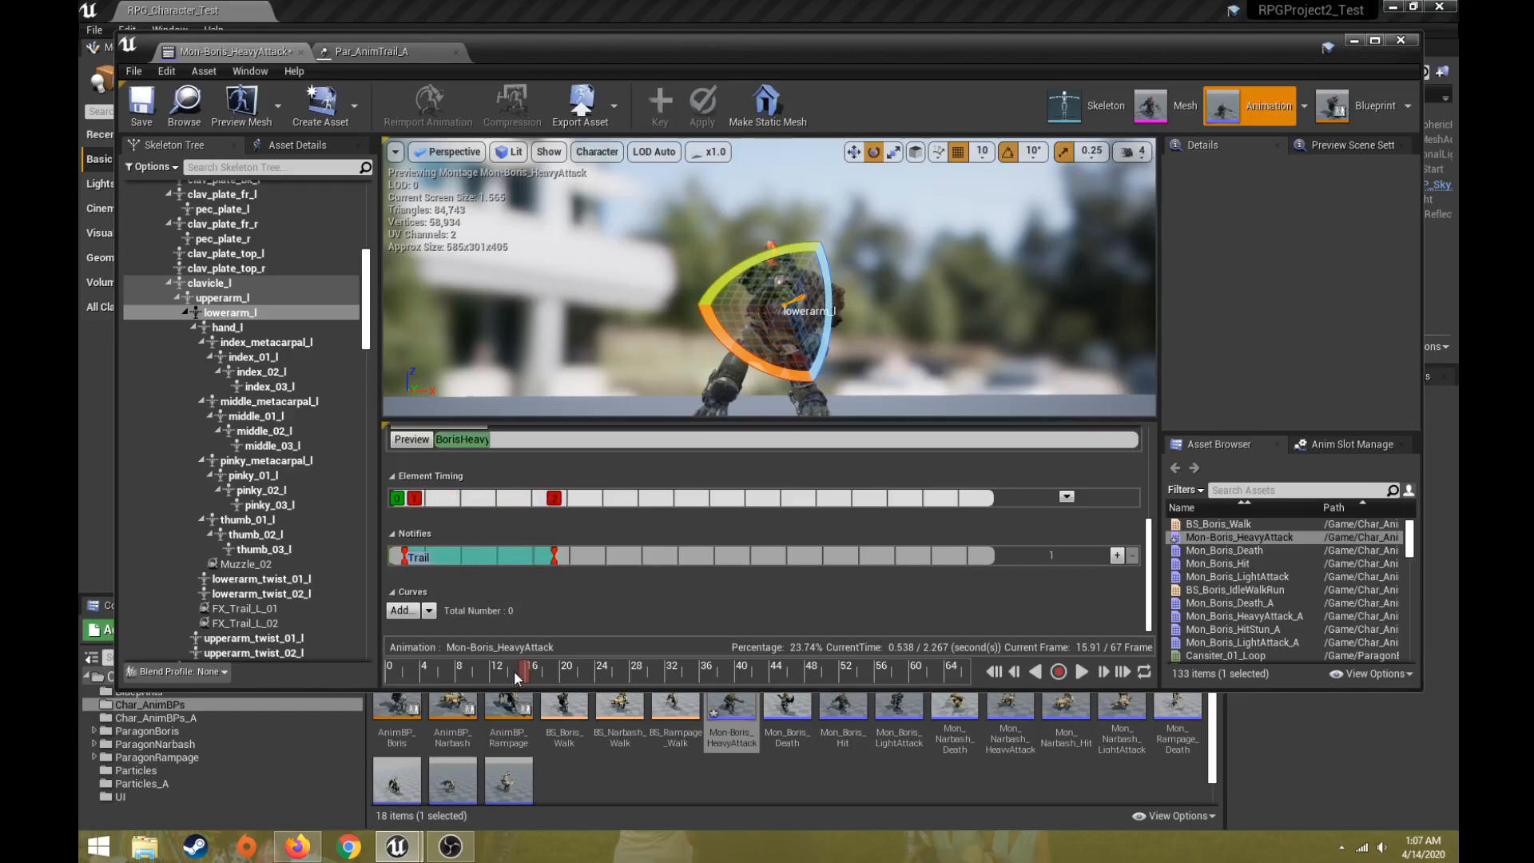
left_click_drag(390, 688, 504, 659)
left_click(391, 557)
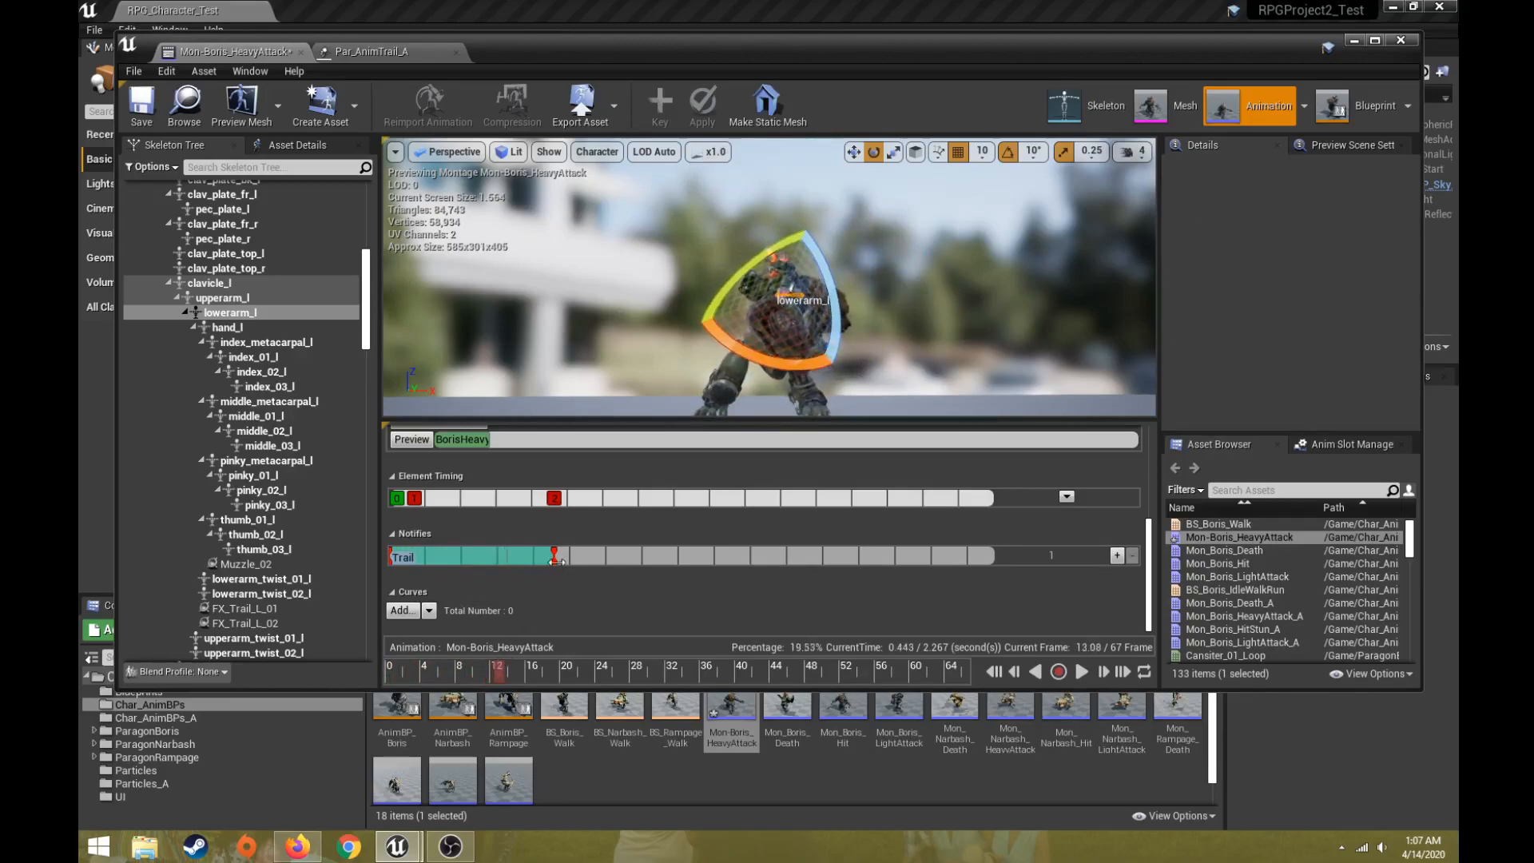
left_click_drag(555, 559, 527, 559)
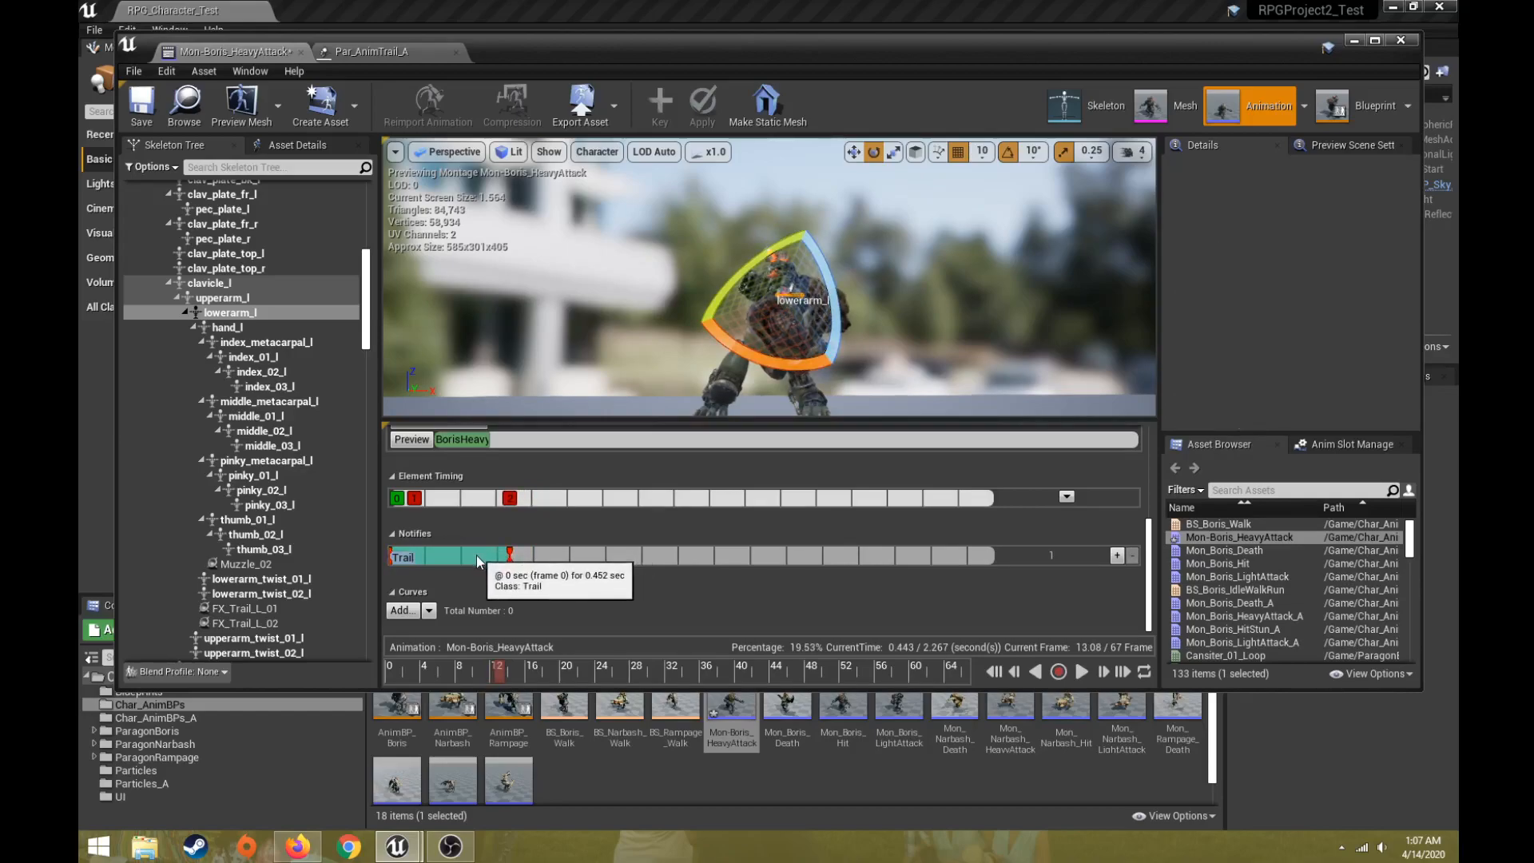
Assign Par_AnimTrail_A from Particles_A to the Trail notify with sockets lowerarm_r and hand_r, and play back the montage
left_click(142, 783)
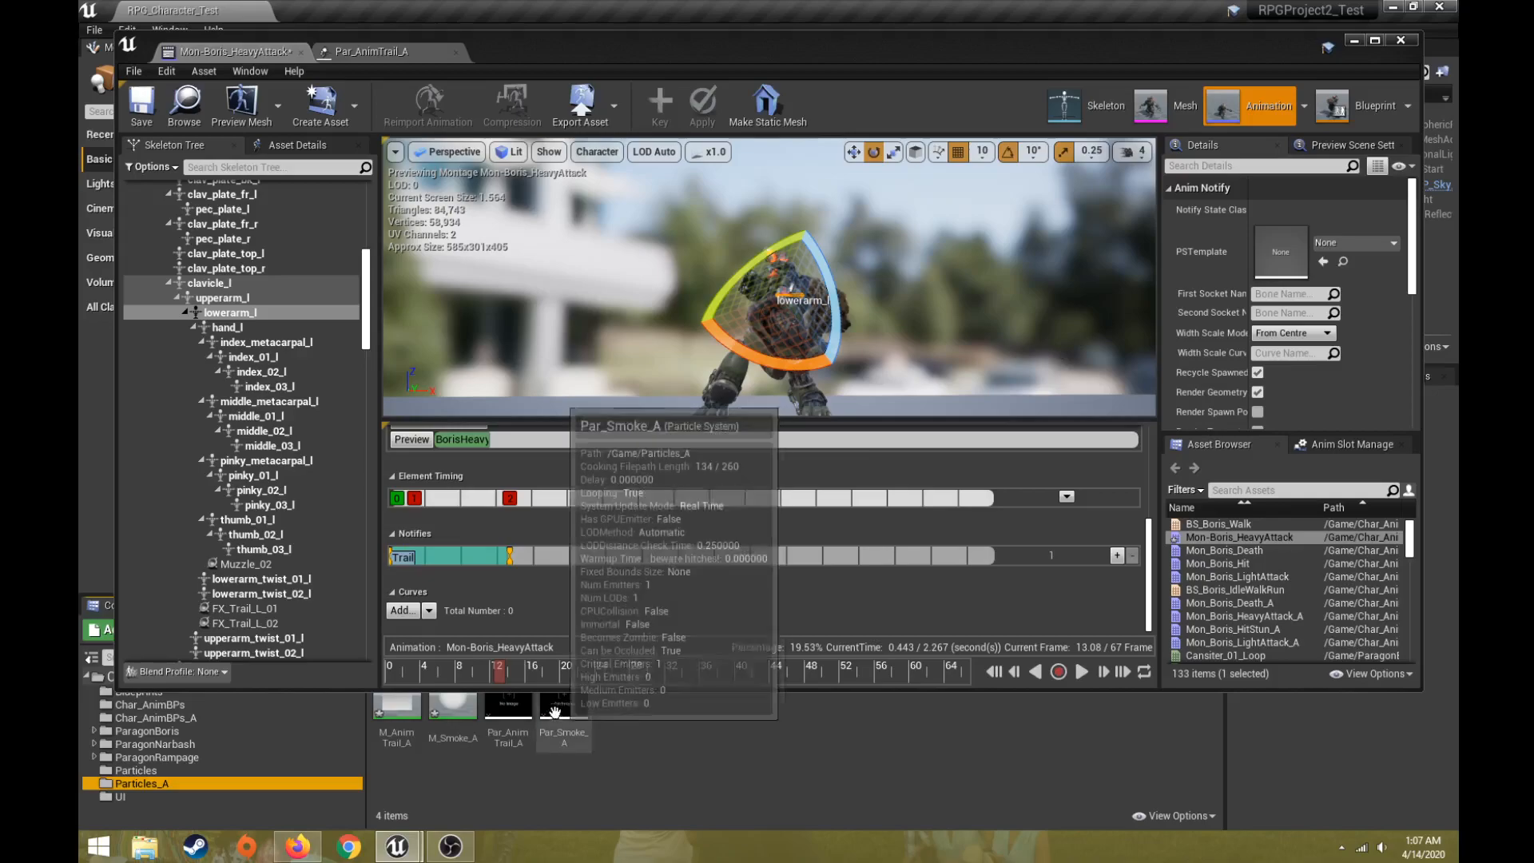
left_click_drag(508, 715, 1285, 254)
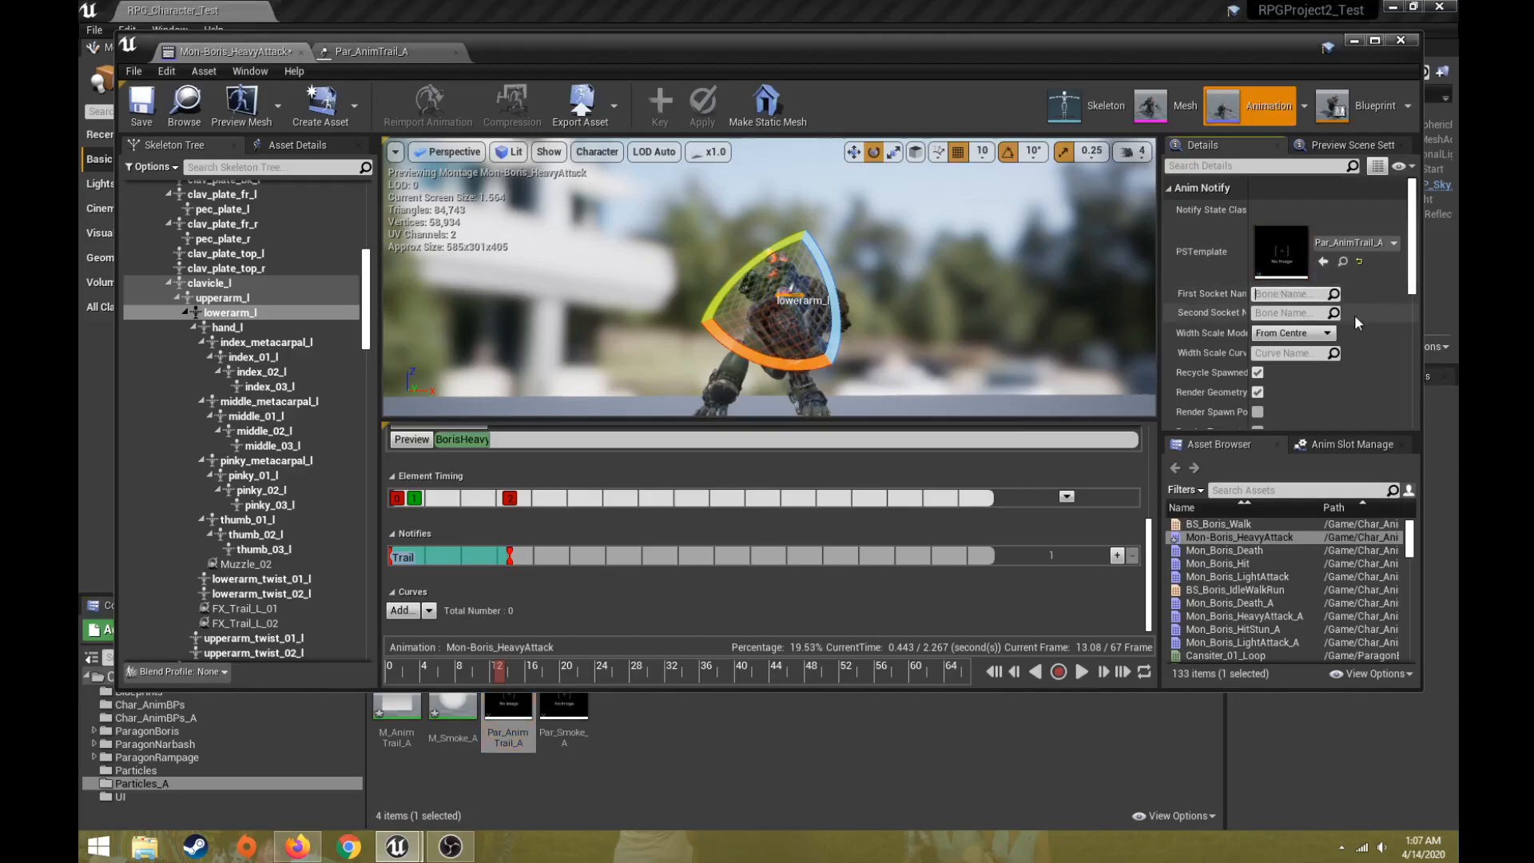
type("lowerarm")
left_click(1310, 358)
type("han")
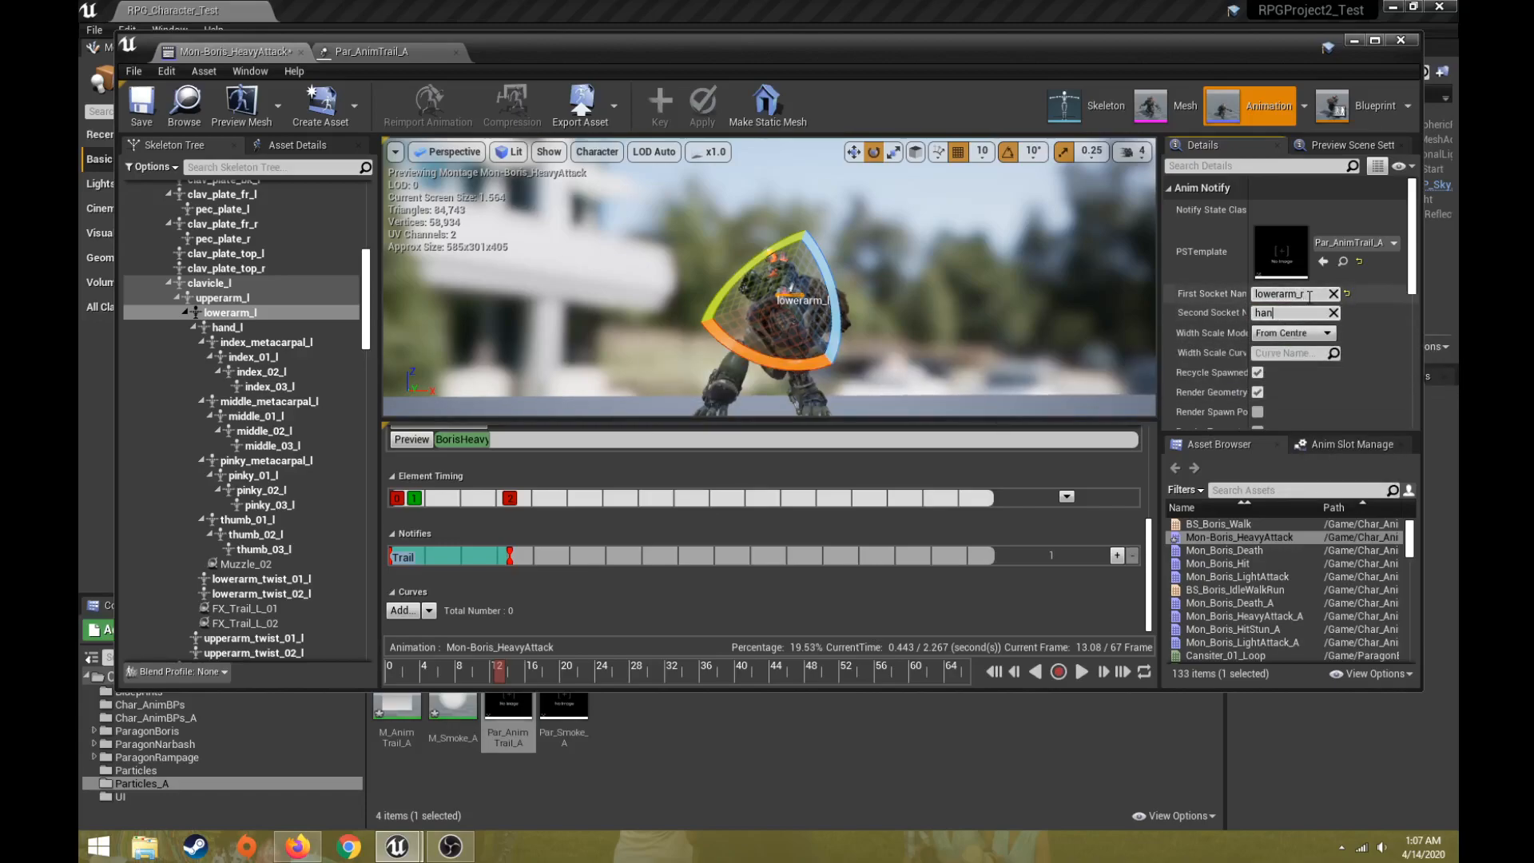
type("d")
left_click(1281, 347)
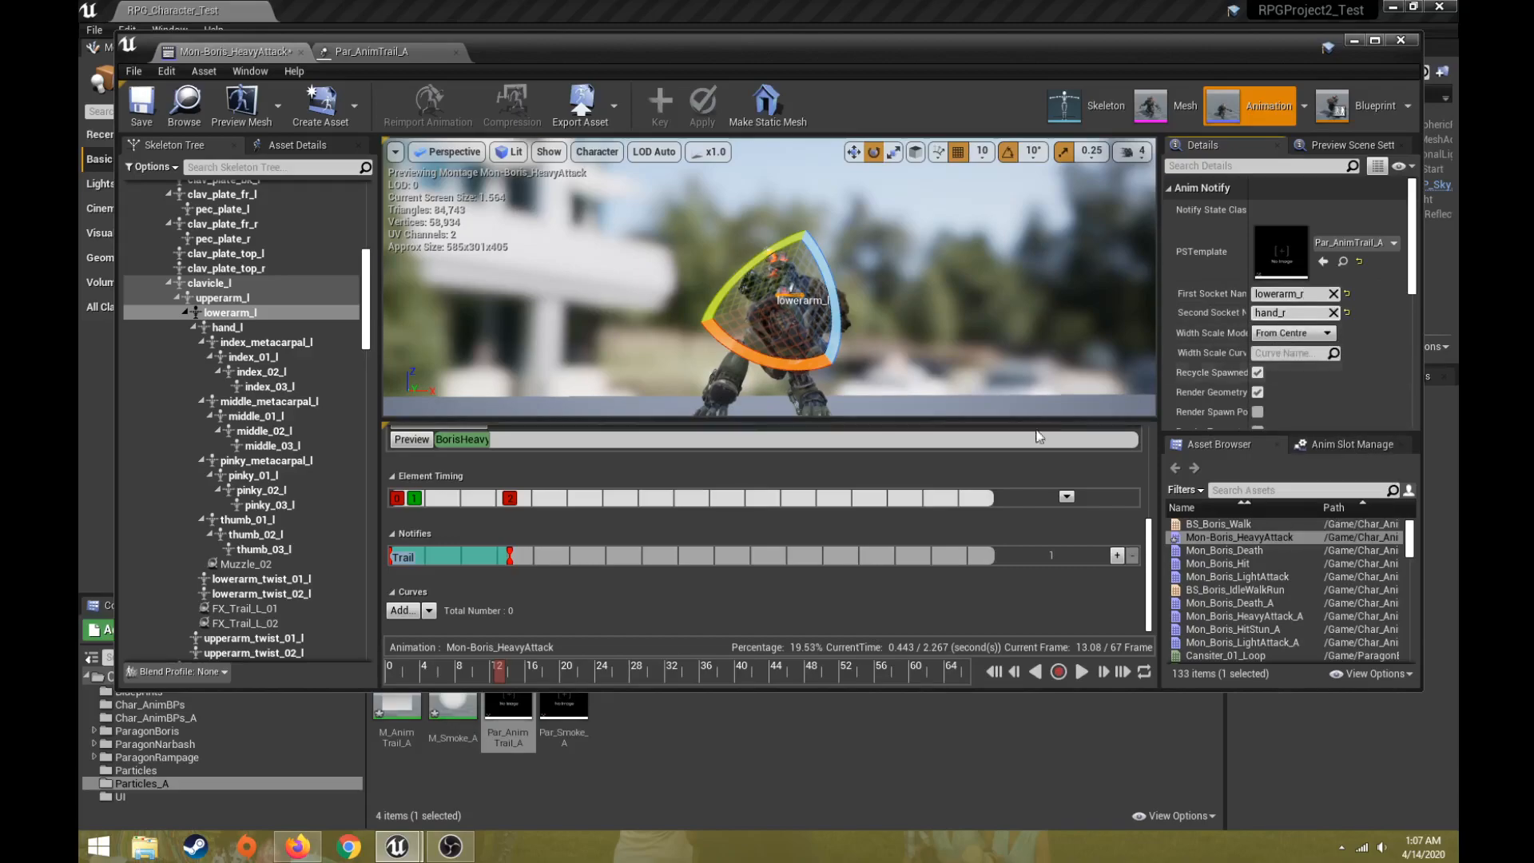
left_click(1082, 672)
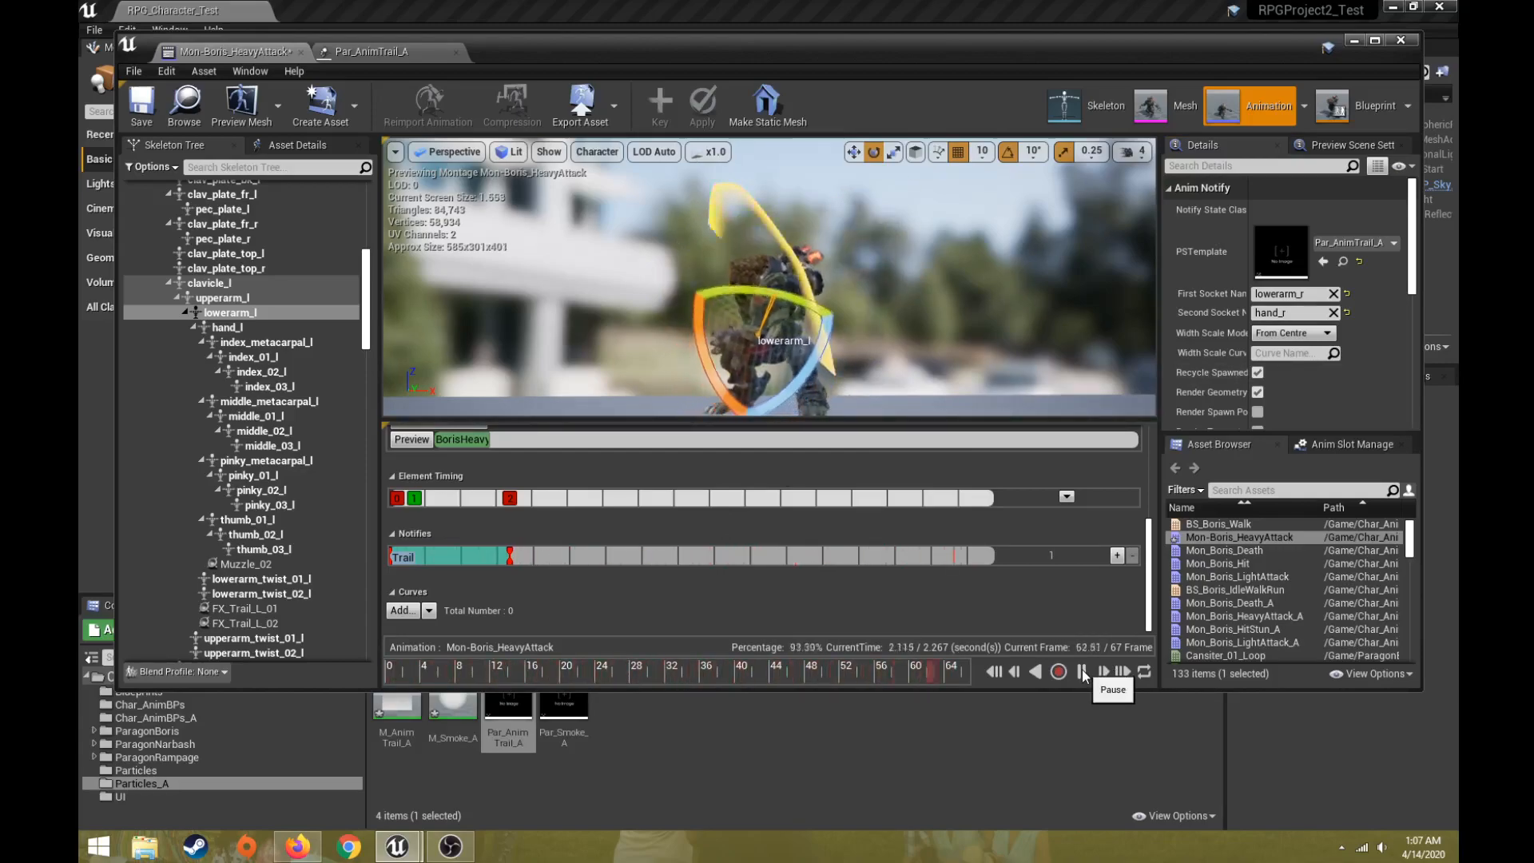
left_click(1083, 672)
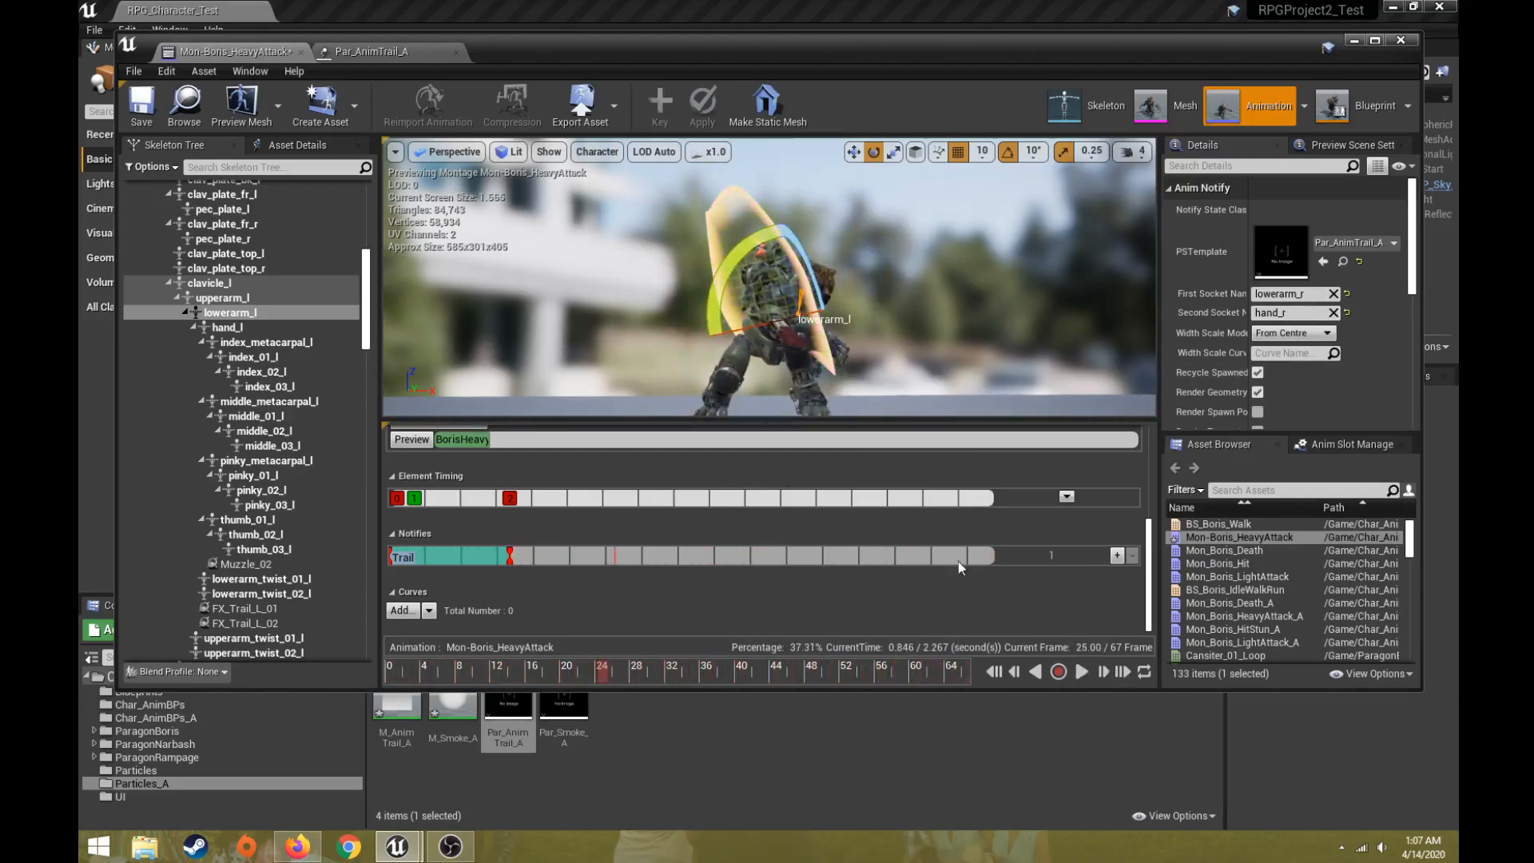
Add a second notify track and place a Trail notify state on it spanning about frames 17 to 36
left_click(1116, 555)
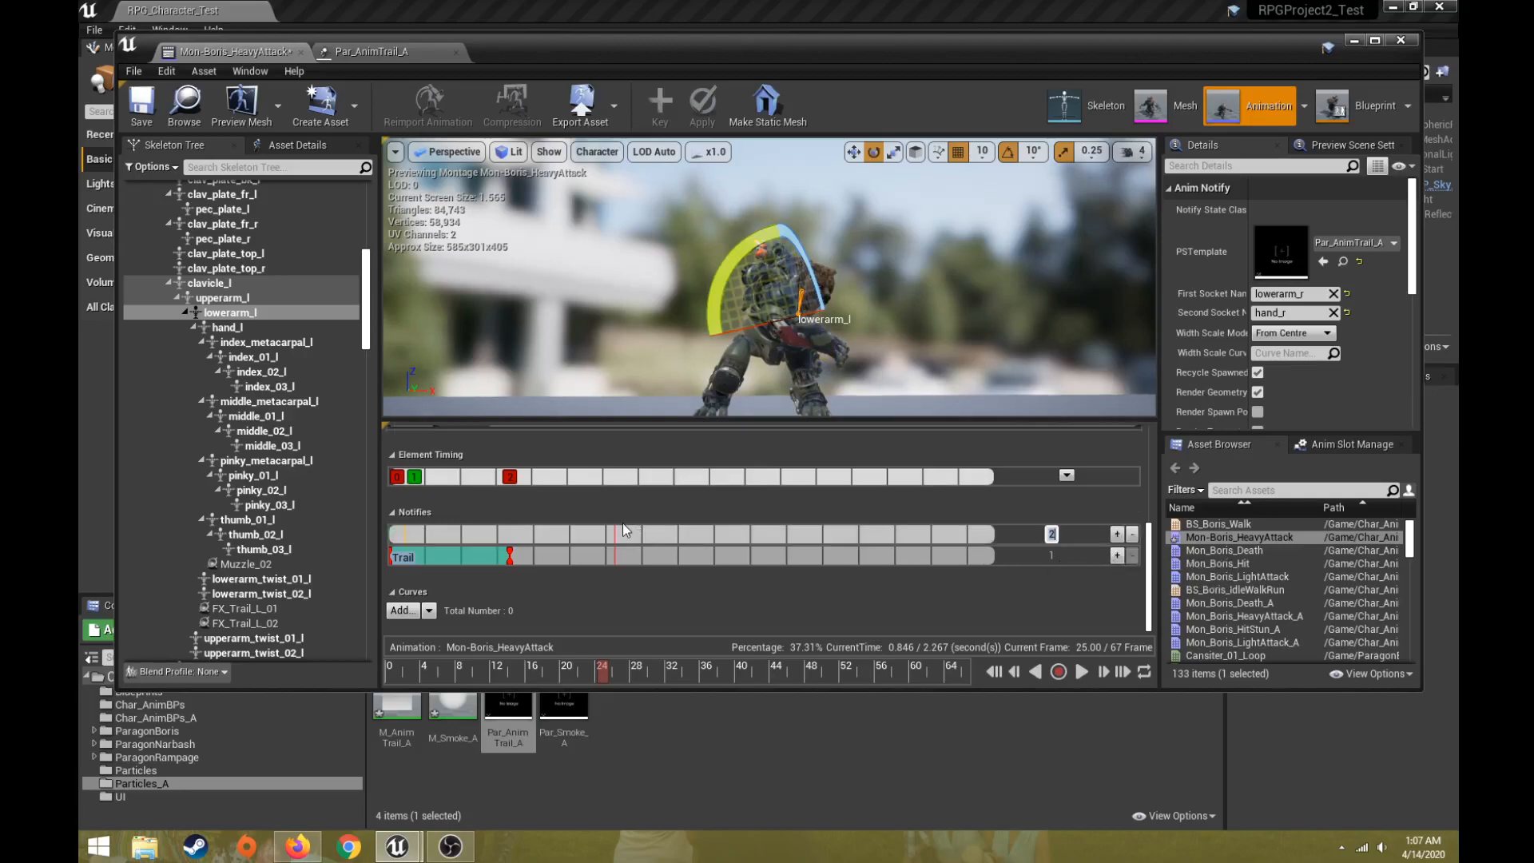
right_click(602, 539)
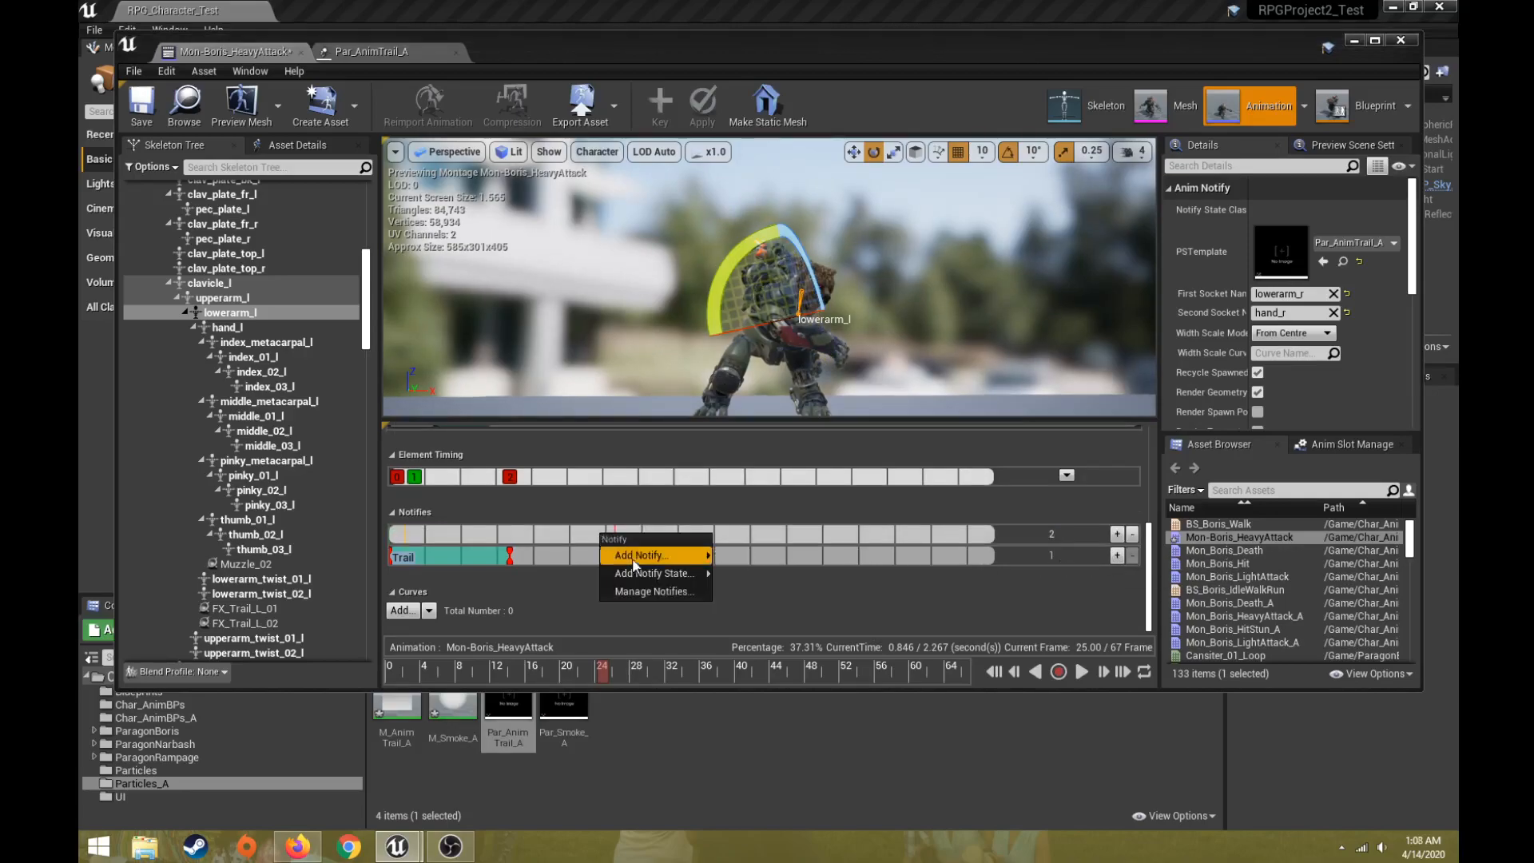
mouse_move(647, 573)
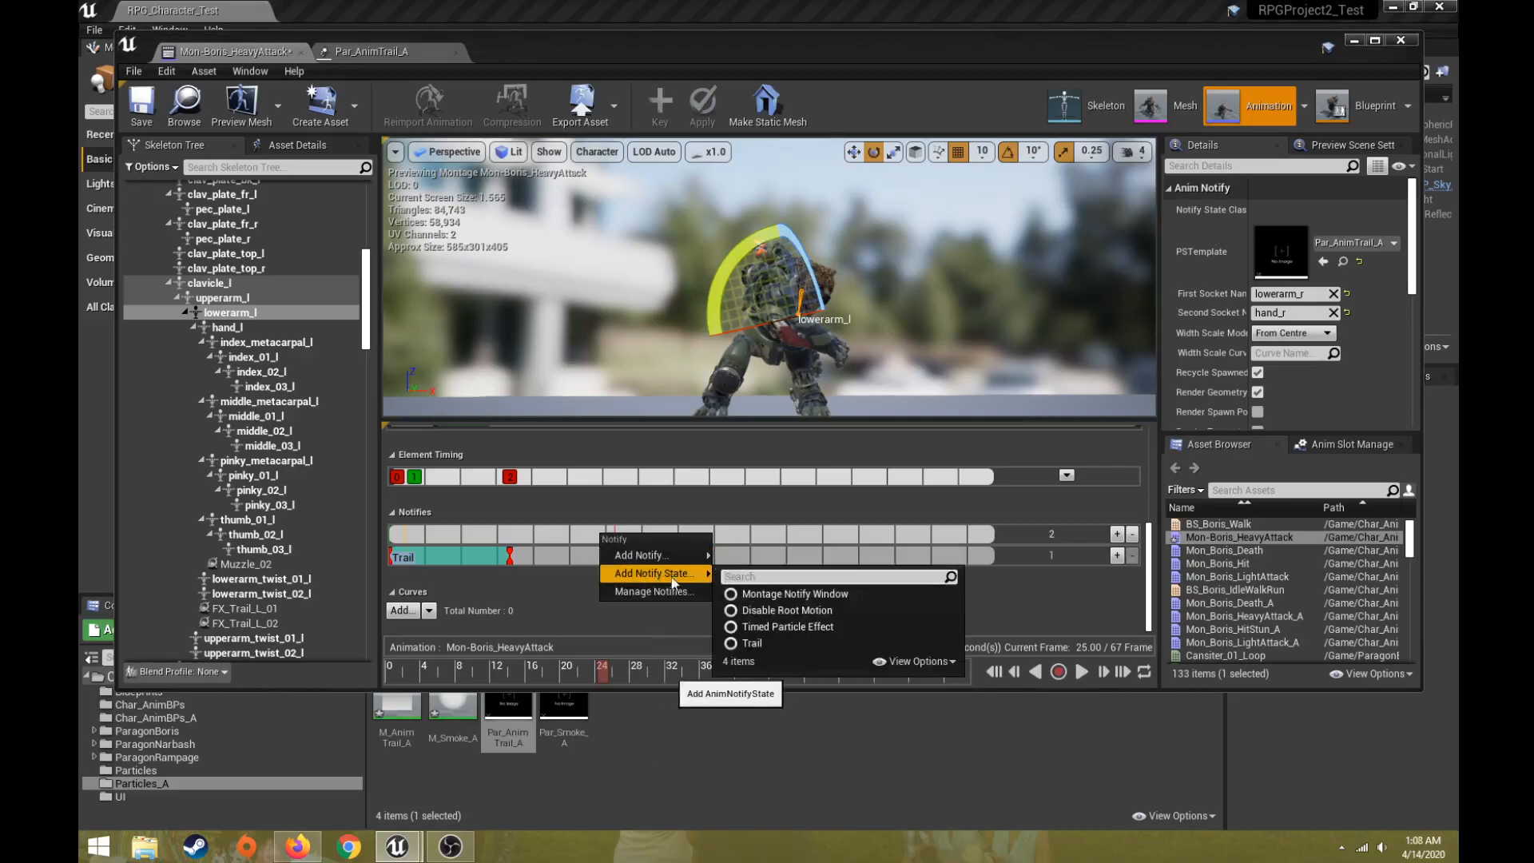
left_click(769, 643)
left_click_drag(608, 532, 714, 534)
left_click_drag(600, 534, 546, 534)
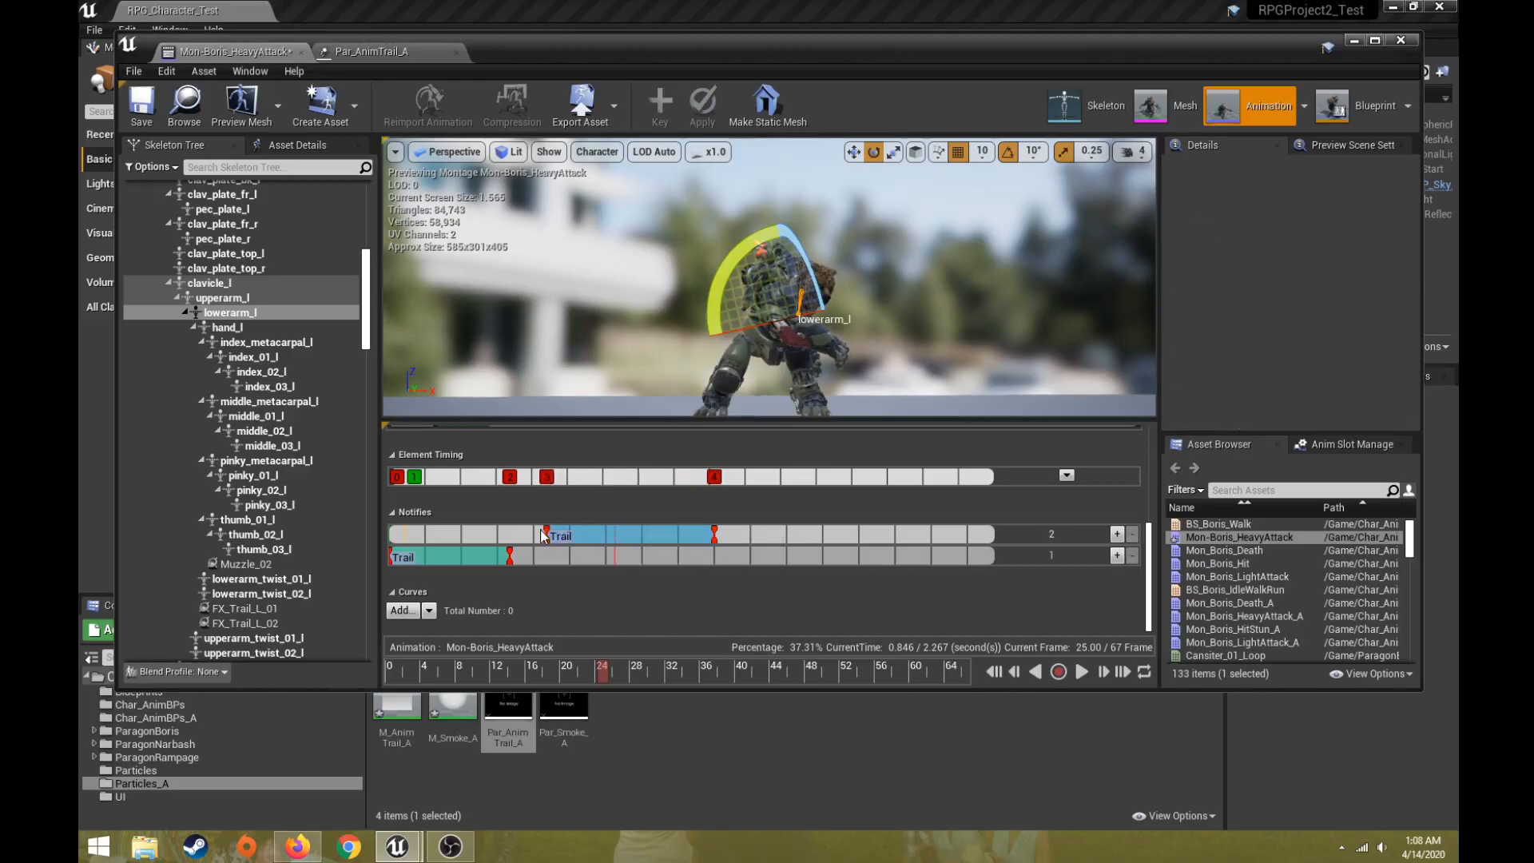
Assign Par_AnimTrail_A to the second Trail notify, with lowerarm_l as first socket and hand_l as second socket
left_click(603, 536)
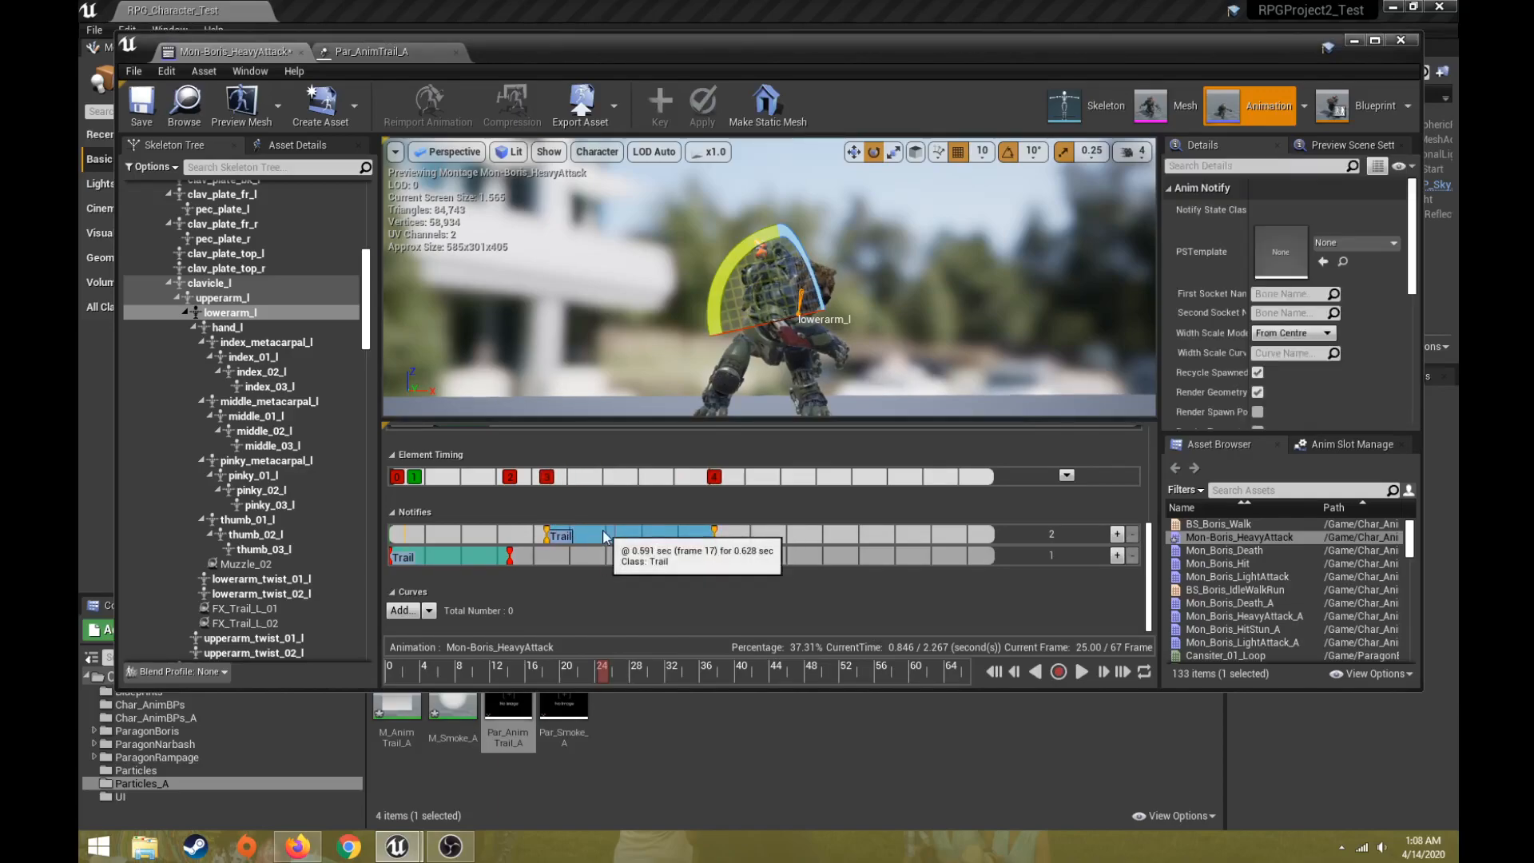
left_click(515, 709)
left_click_drag(515, 709, 1276, 248)
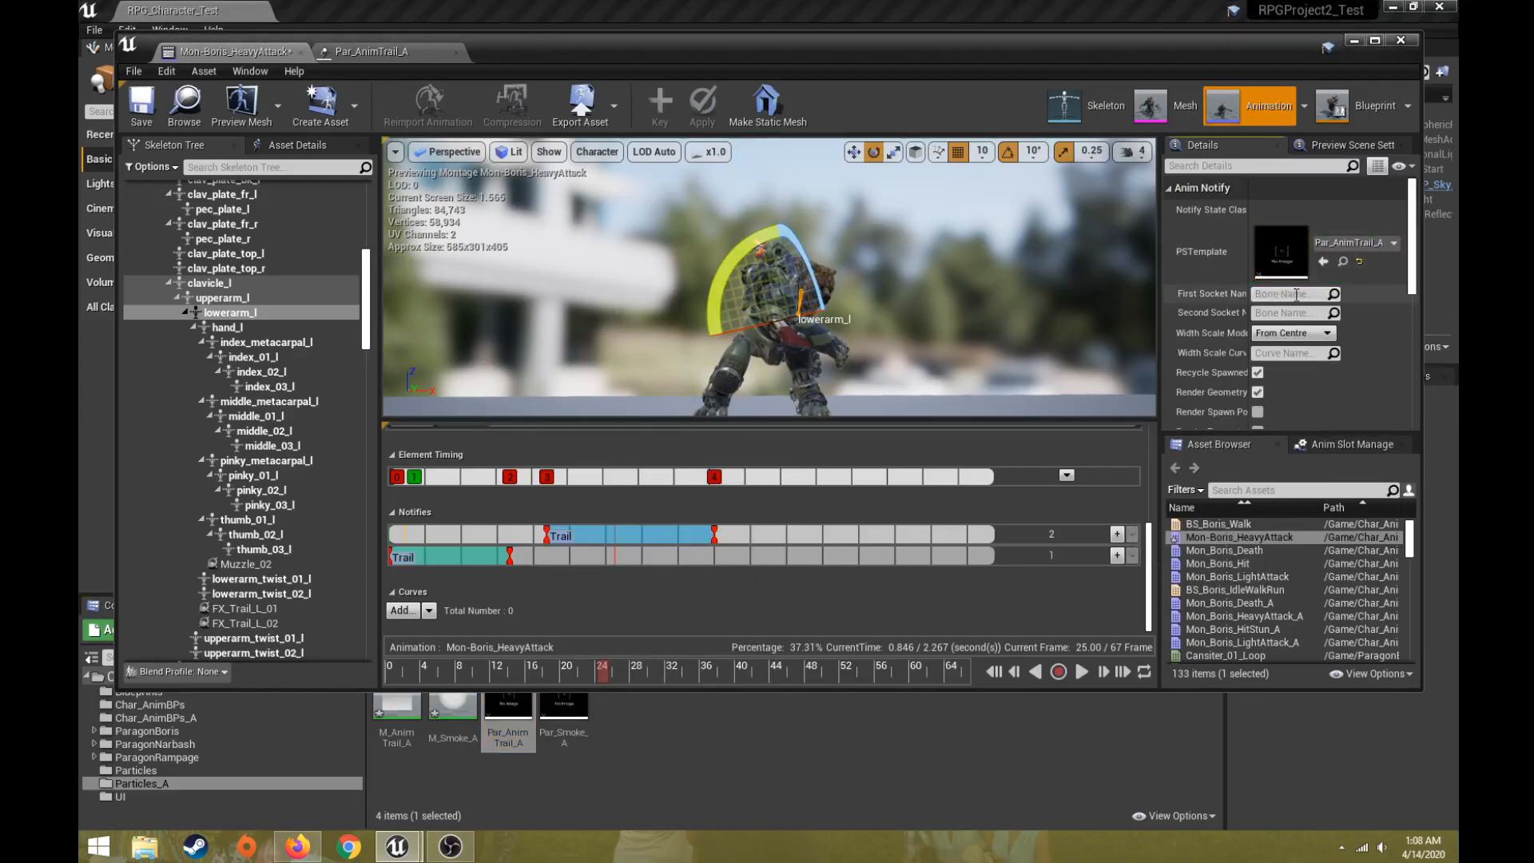
type("lower")
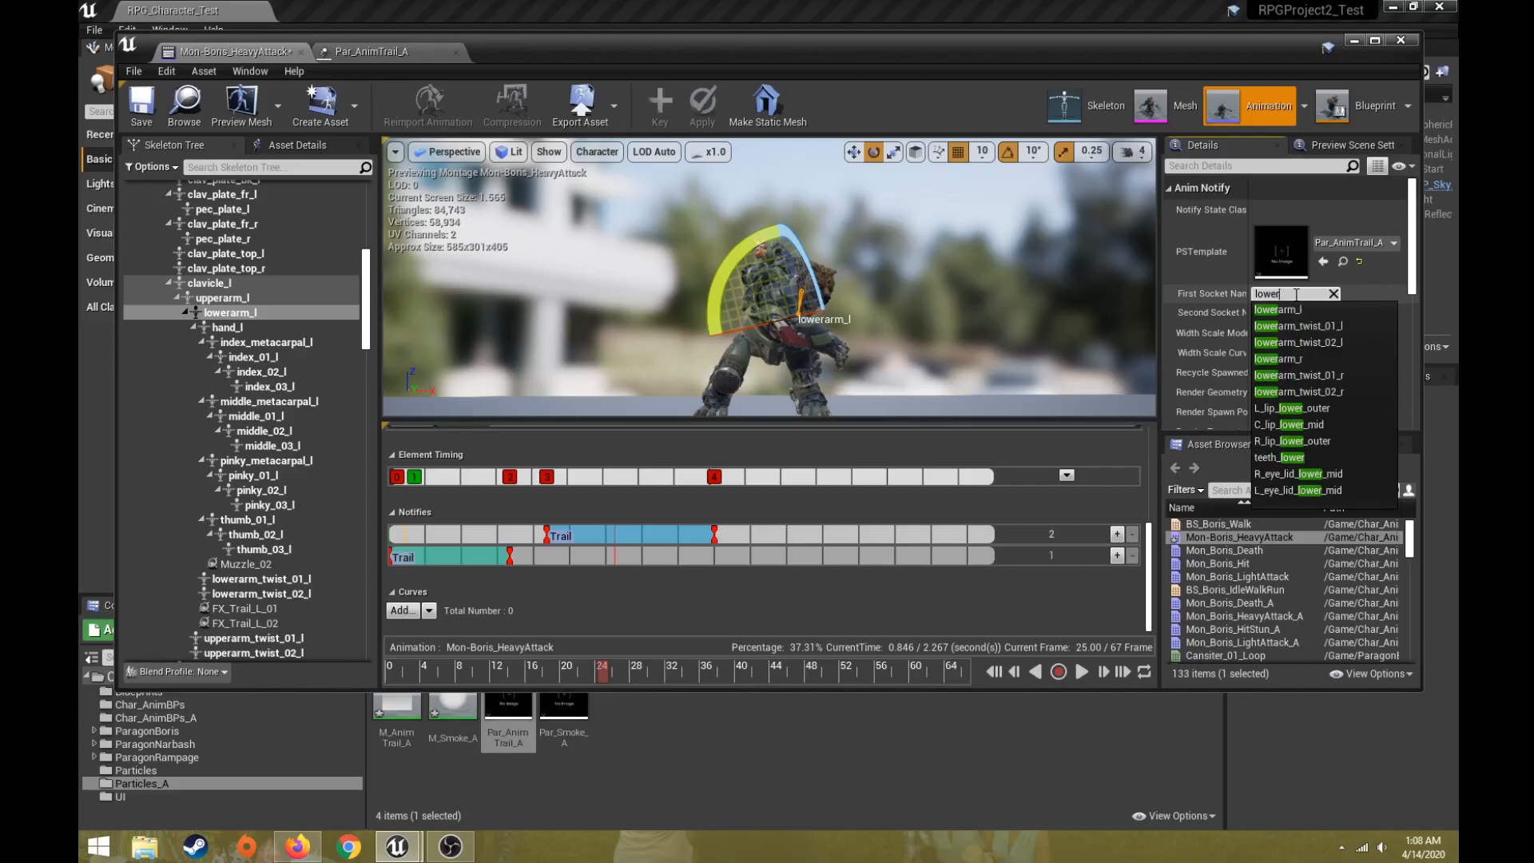
type("arm")
left_click(1276, 309)
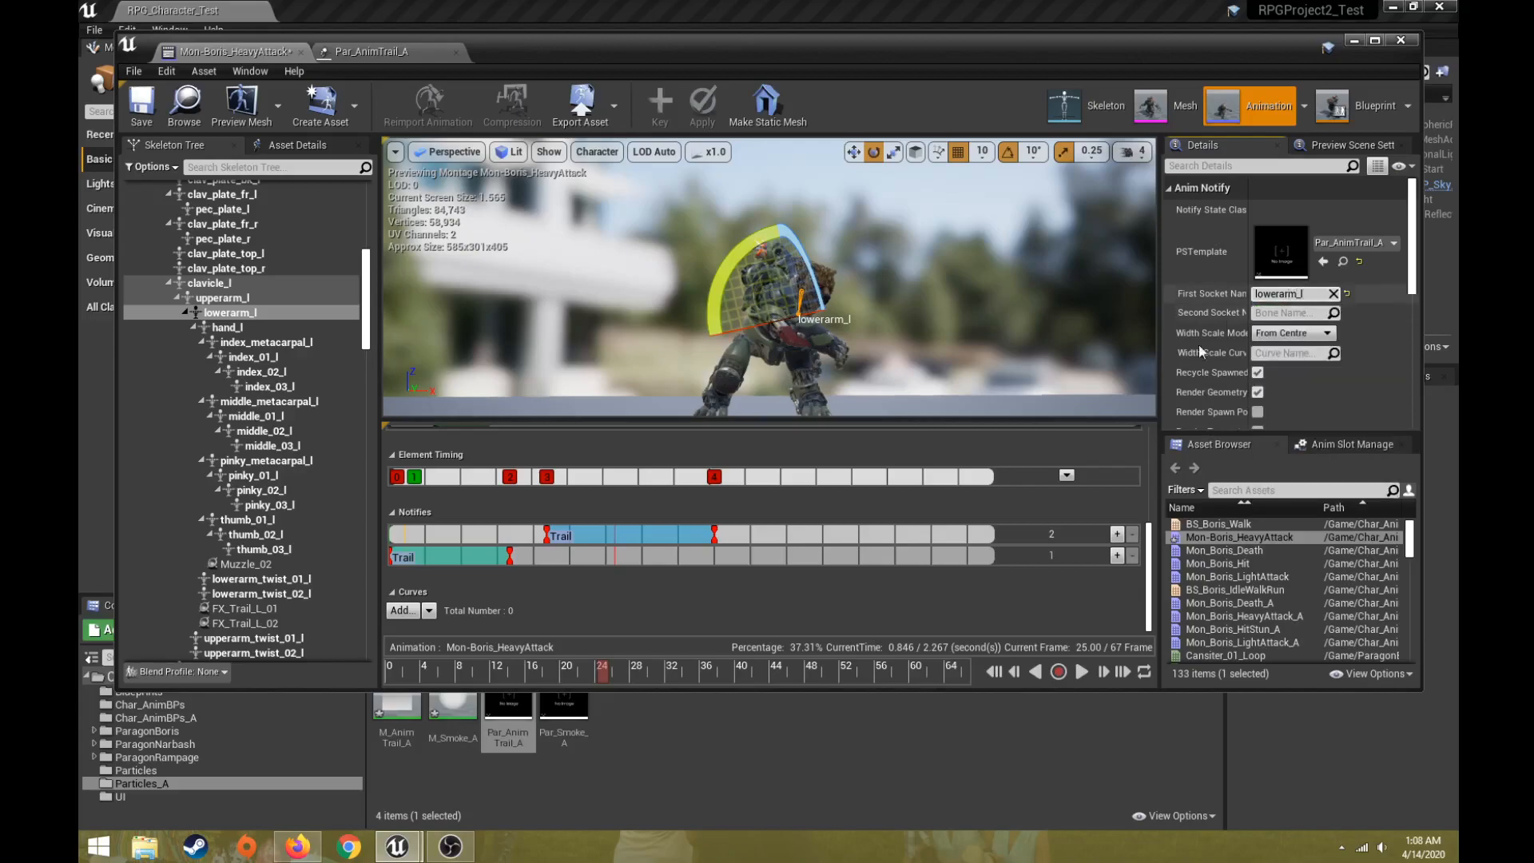
left_click_drag(604, 675, 753, 678)
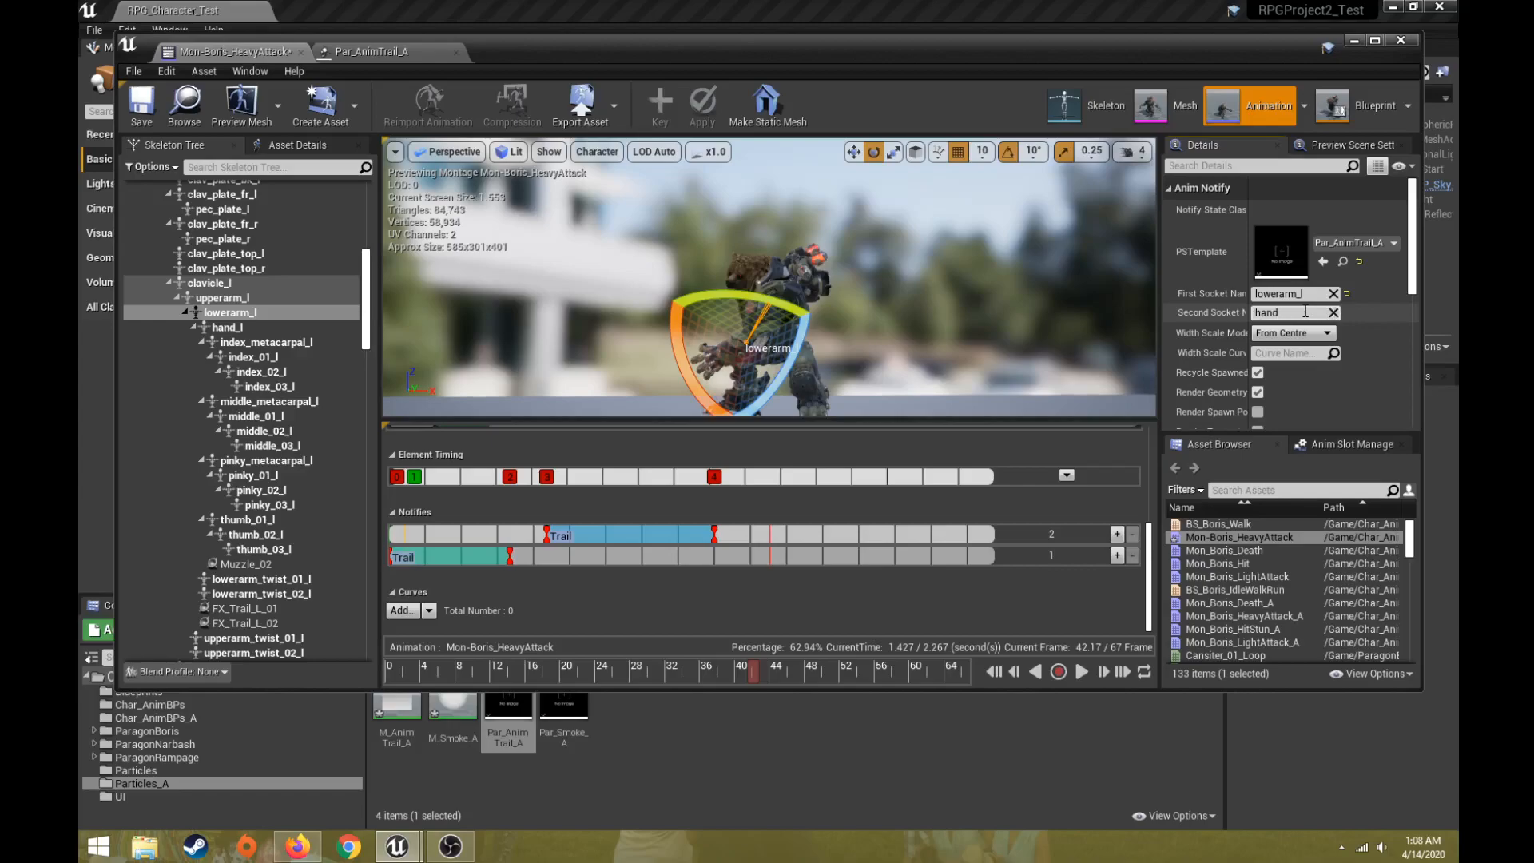
left_click(1292, 331)
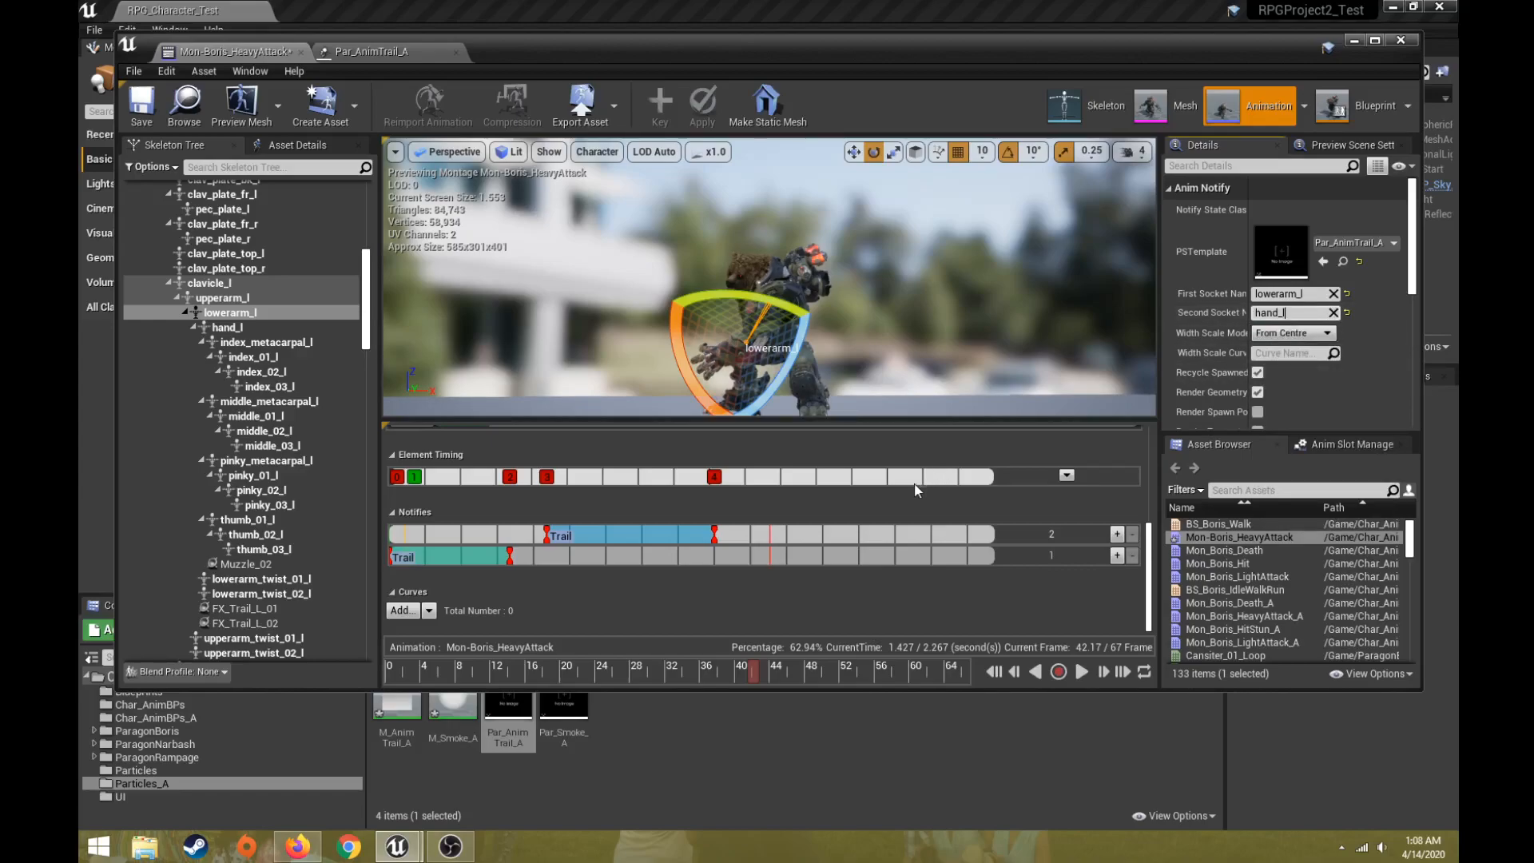
Scrub through the left arm's swing and fit the second Trail notify to it, from about frame 34 to frame 51
left_click_drag(714, 533, 883, 534)
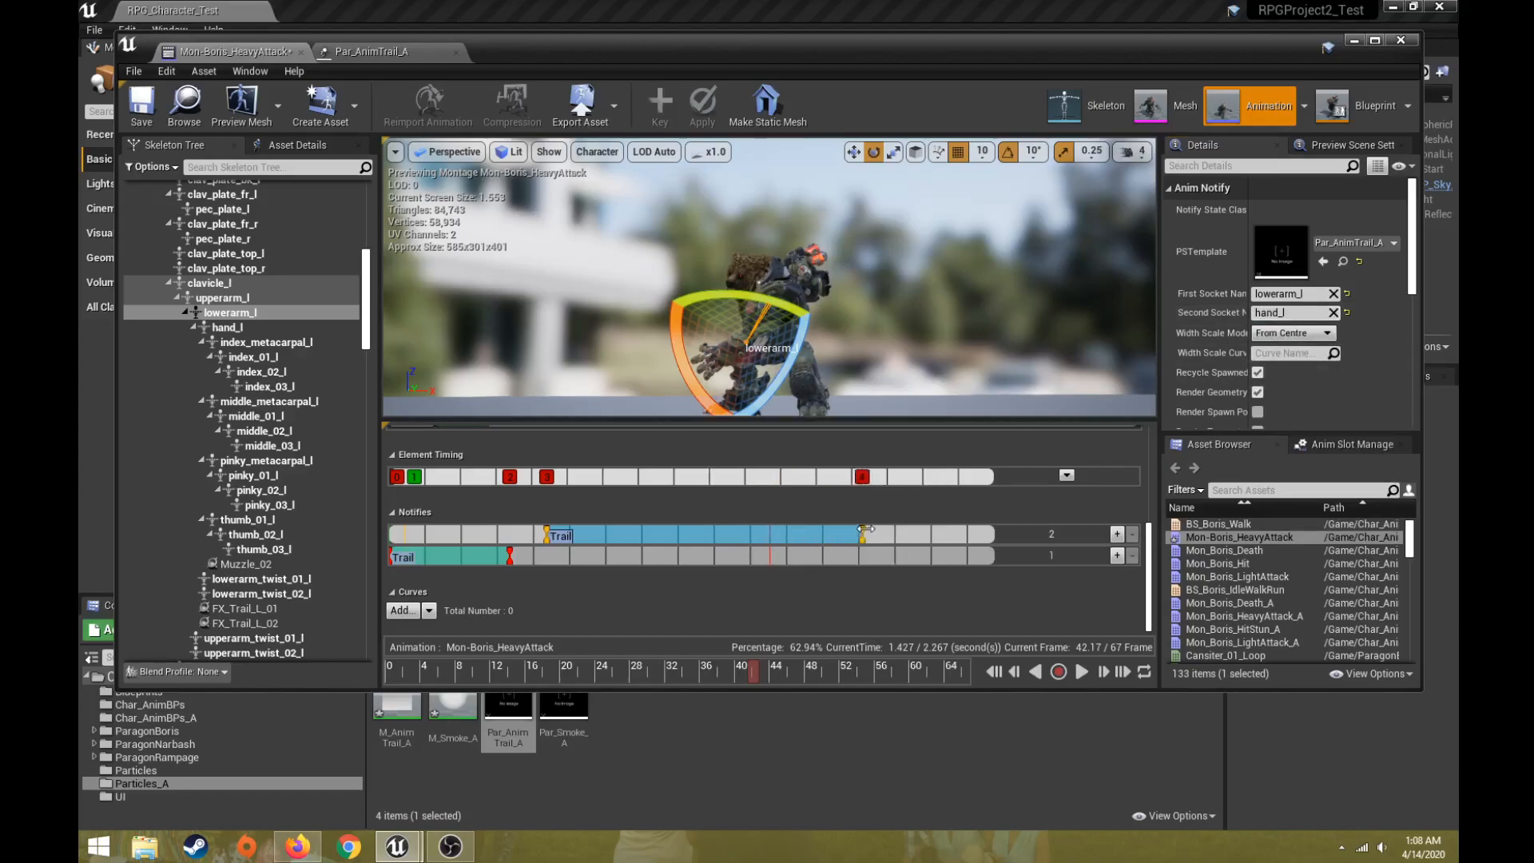
left_click_drag(561, 535, 755, 533)
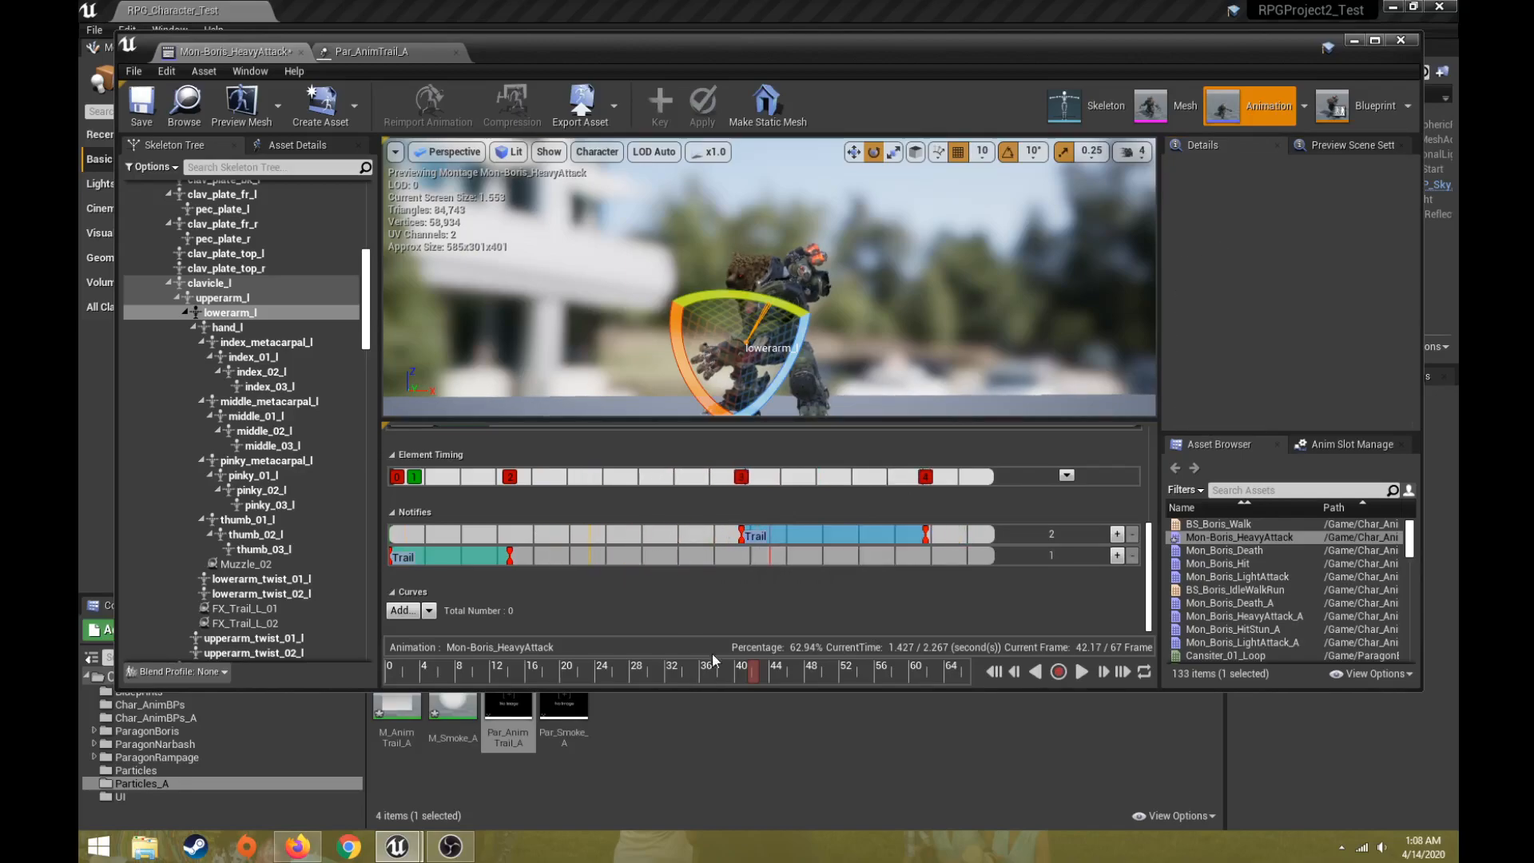
left_click_drag(713, 681, 681, 678)
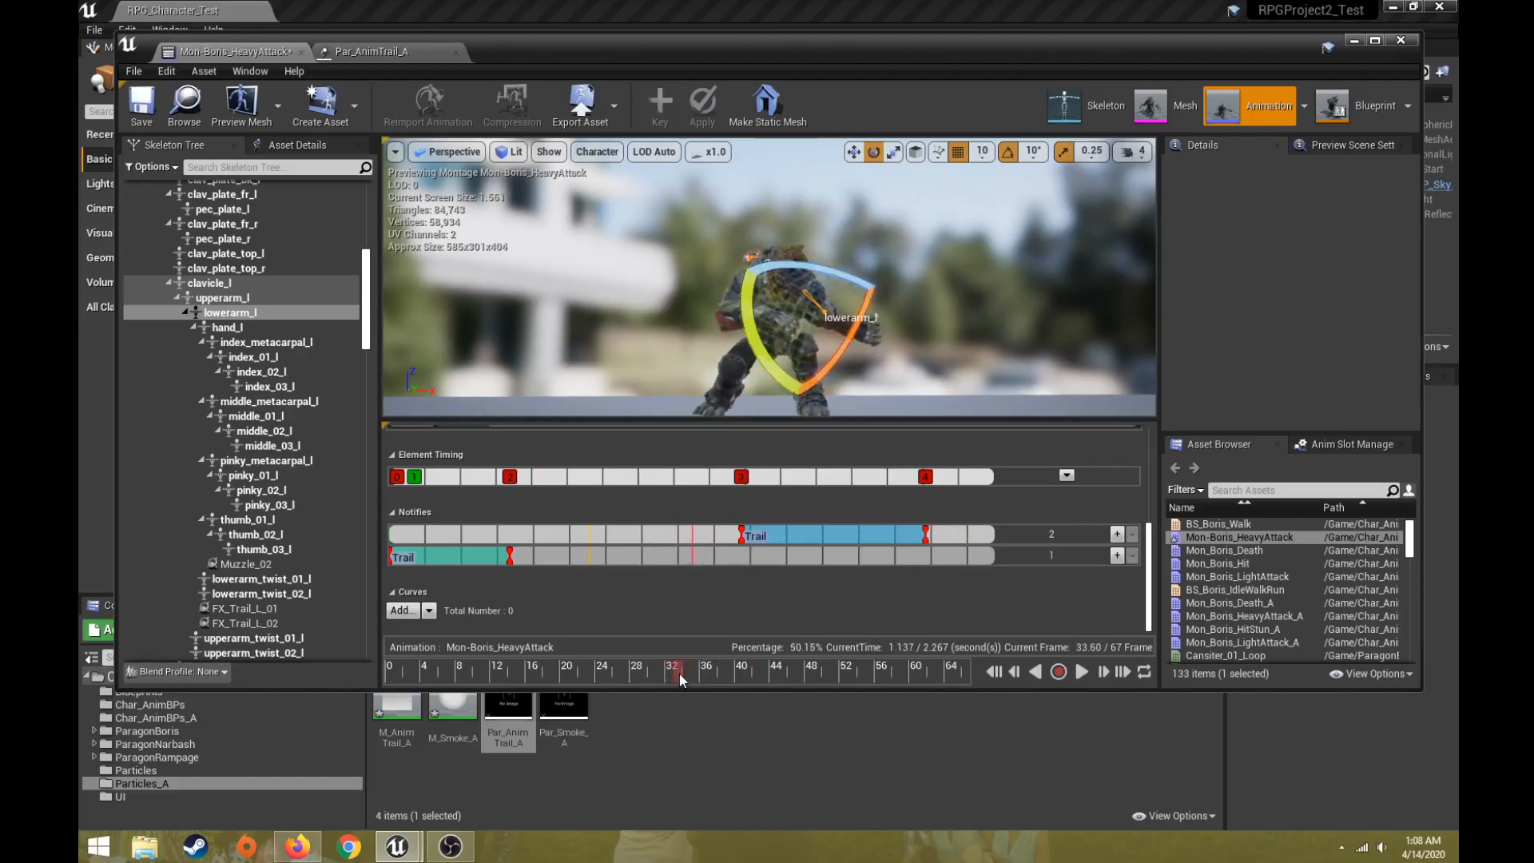
left_click_drag(737, 540, 691, 549)
left_click_drag(675, 677, 751, 681)
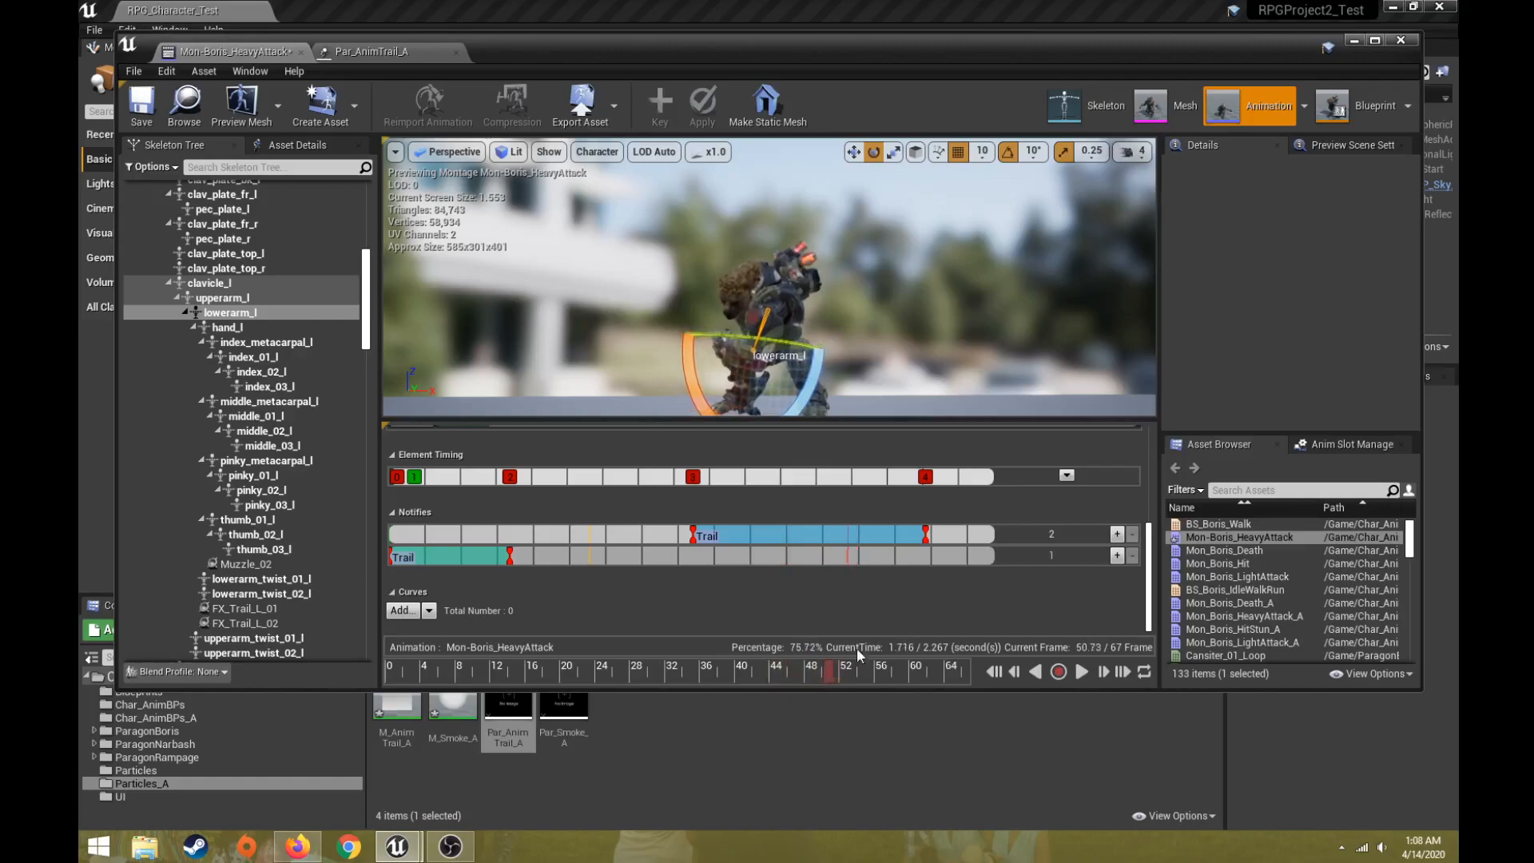
left_click_drag(926, 543, 870, 542)
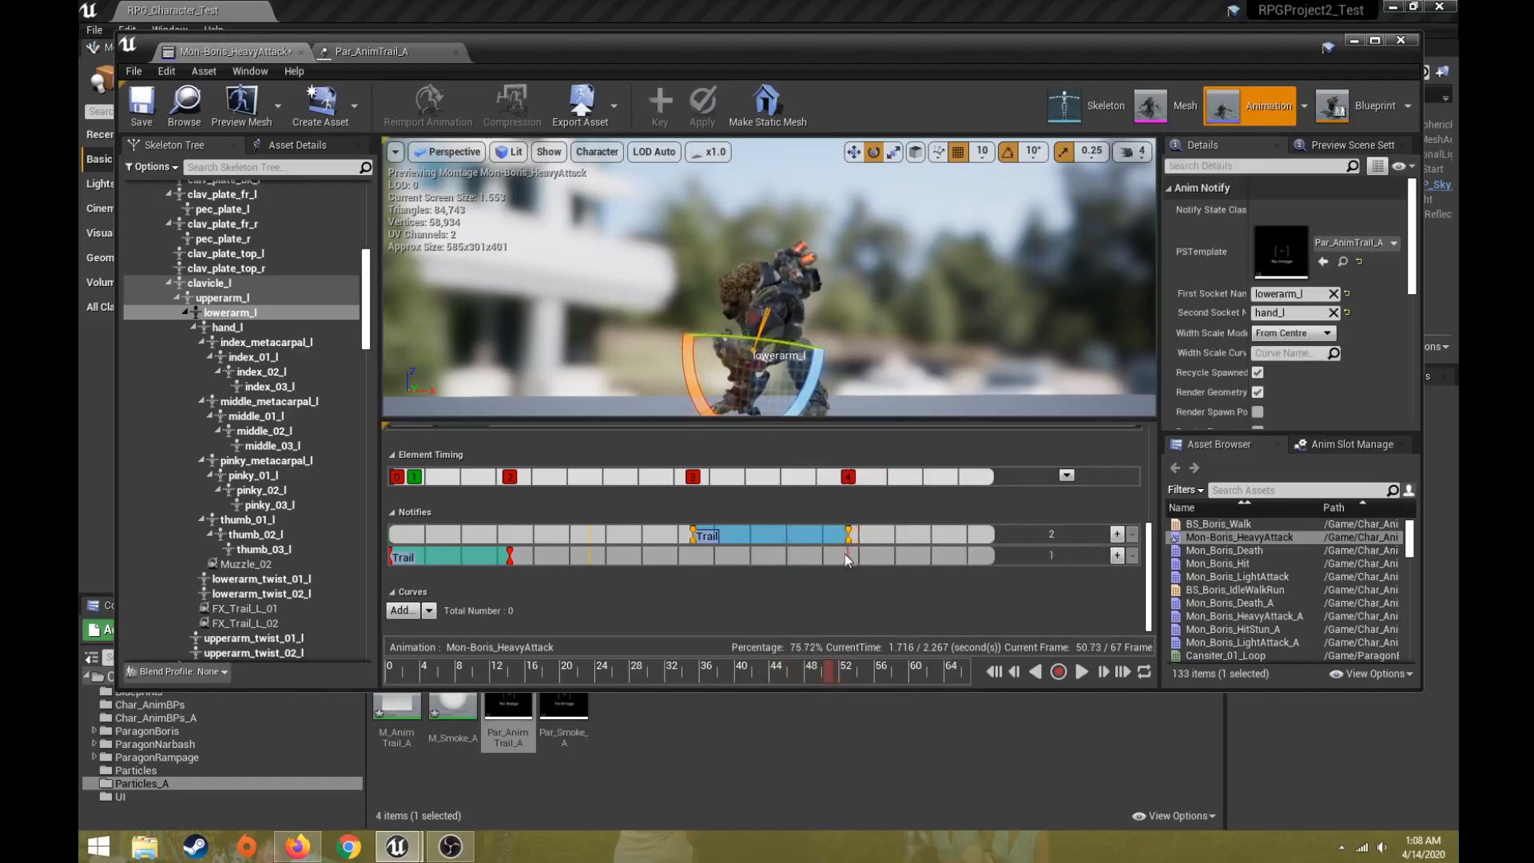
Play back the heavy attack montage with both arm trails, save it and close its editor
left_click(847, 559)
left_click(1081, 671)
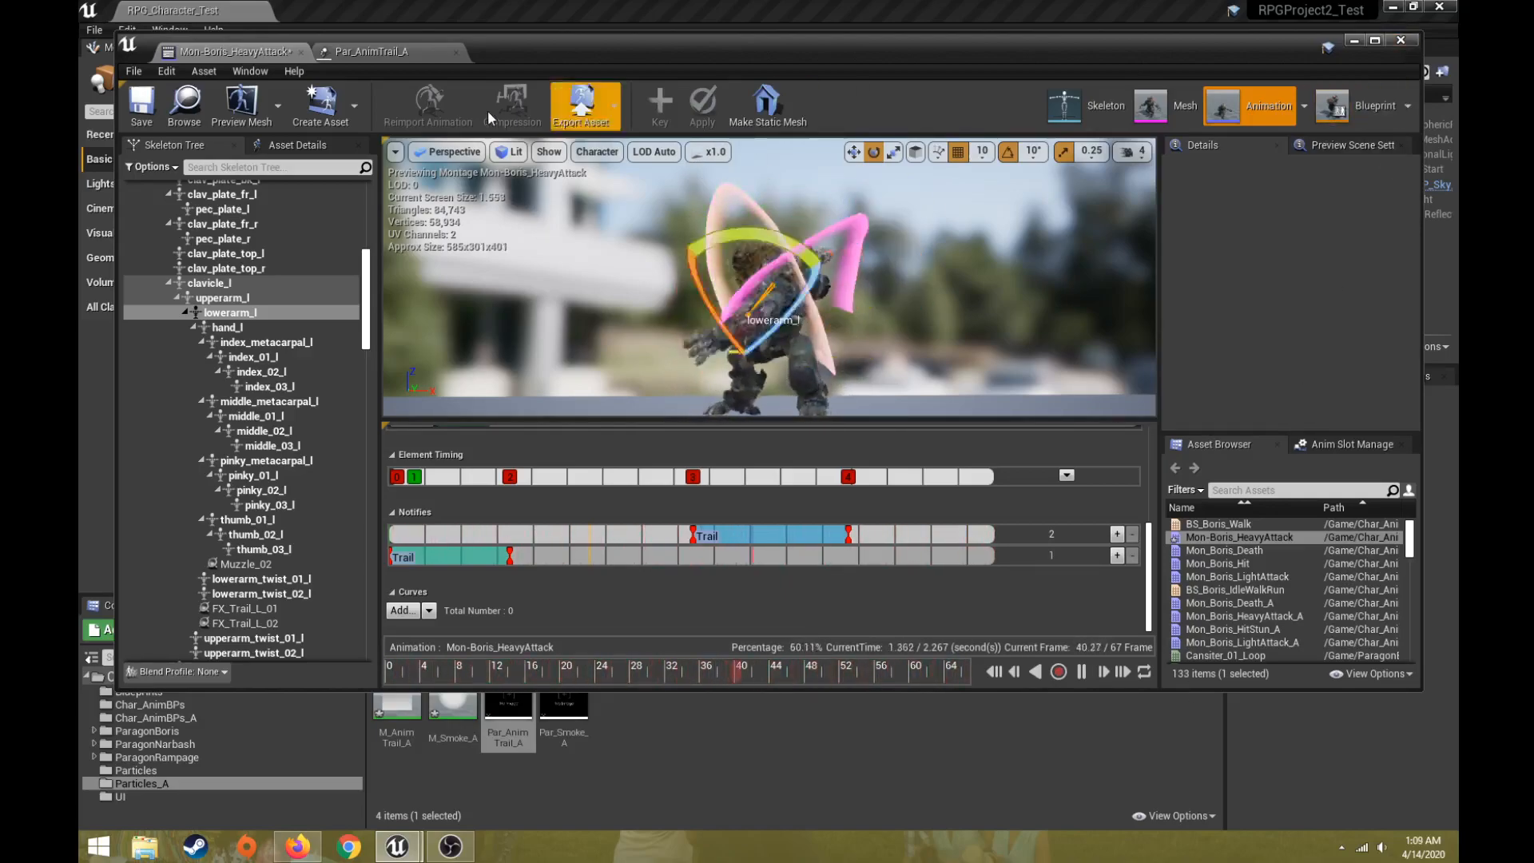
left_click(134, 117)
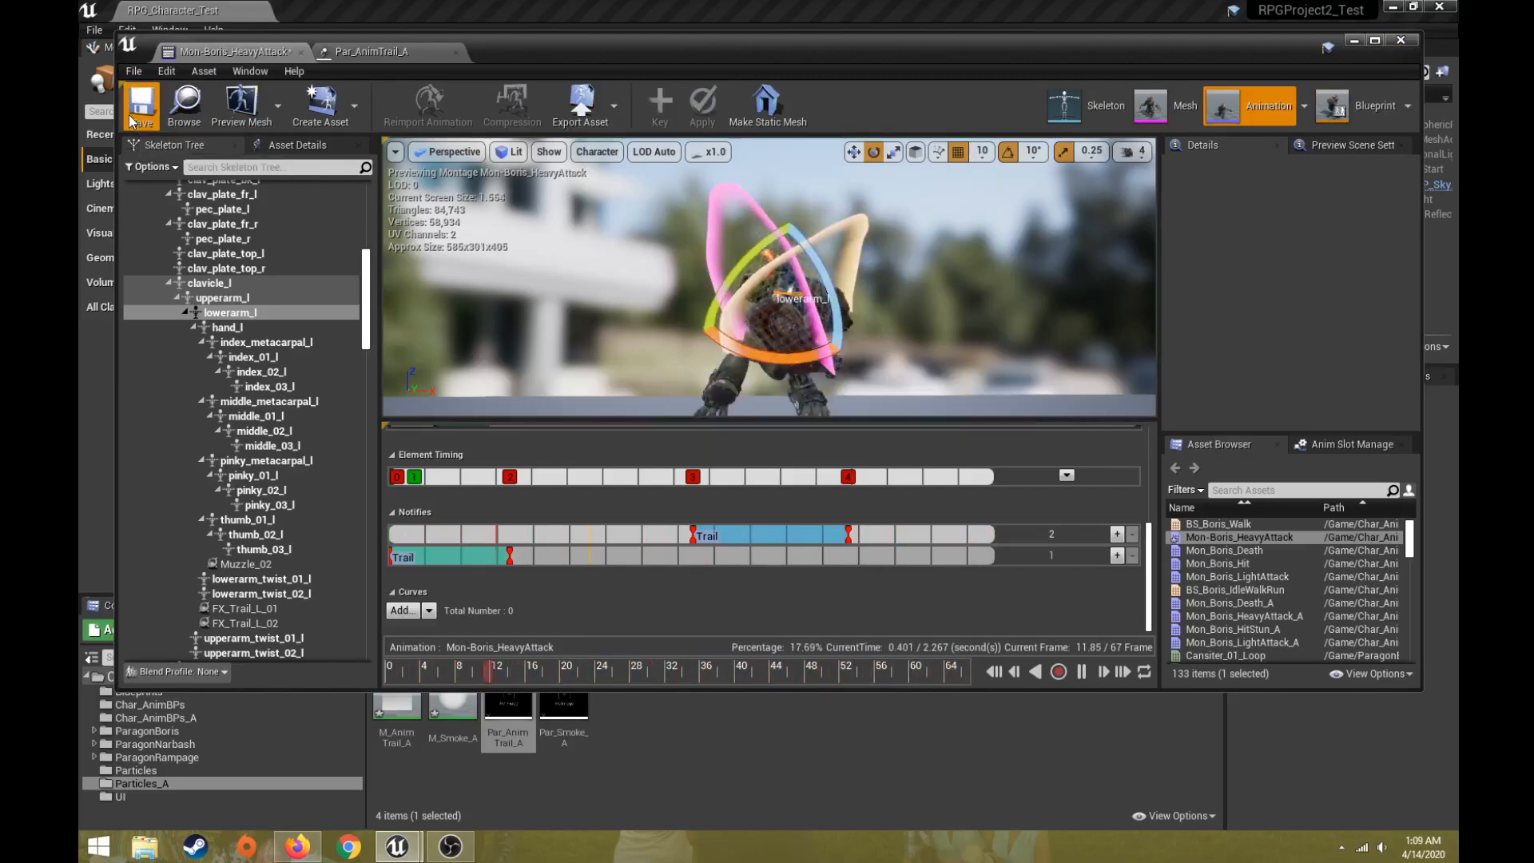
left_click(302, 51)
left_click(301, 51)
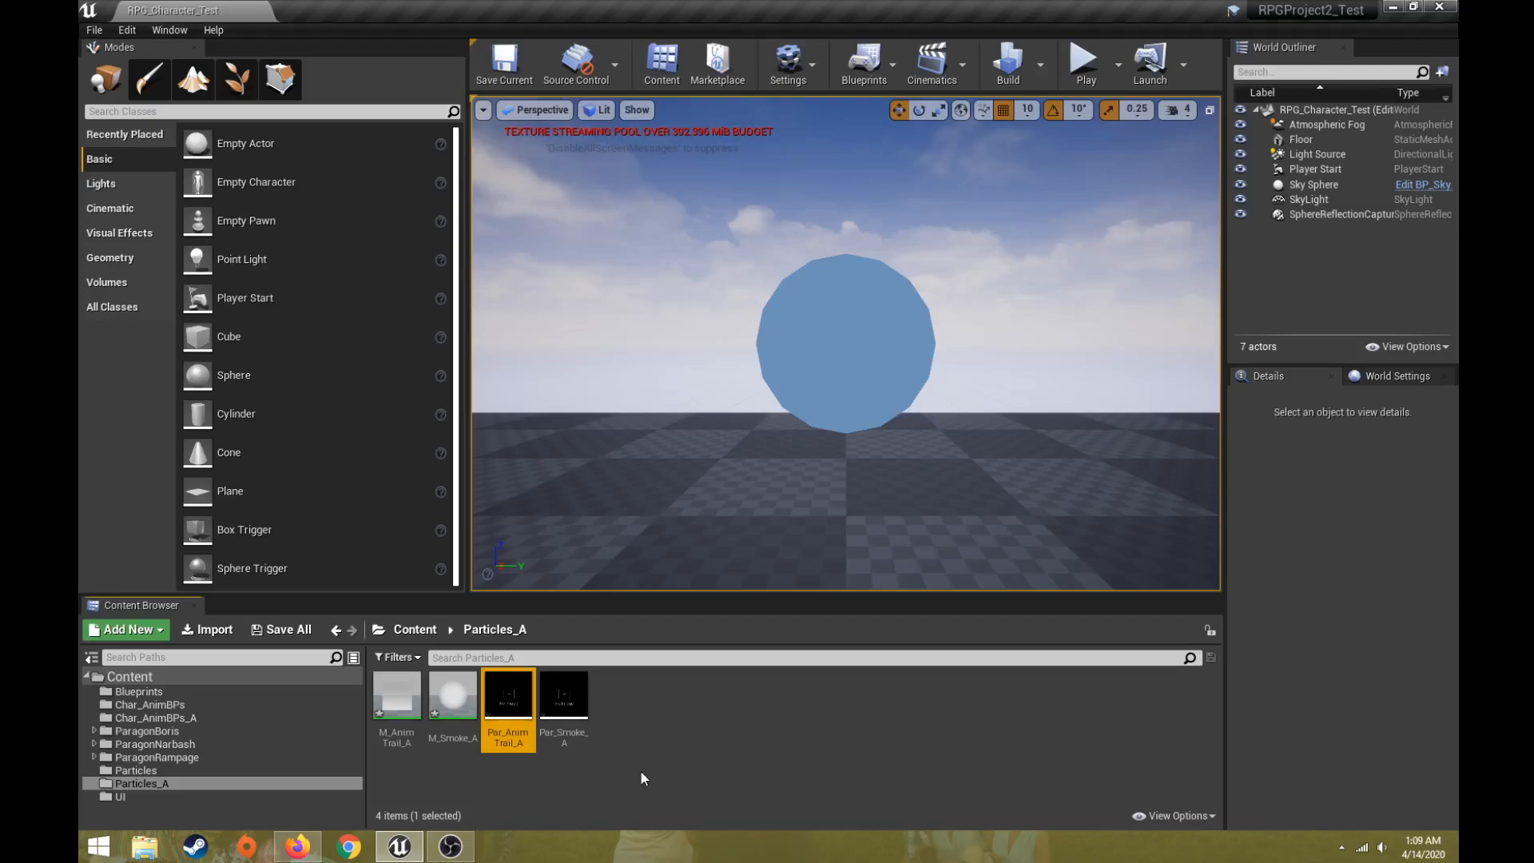
Open BP_Monster_Boris from the Blueprints folder, examine which montages its Play Montage nodes use, and close it
left_click(200, 691)
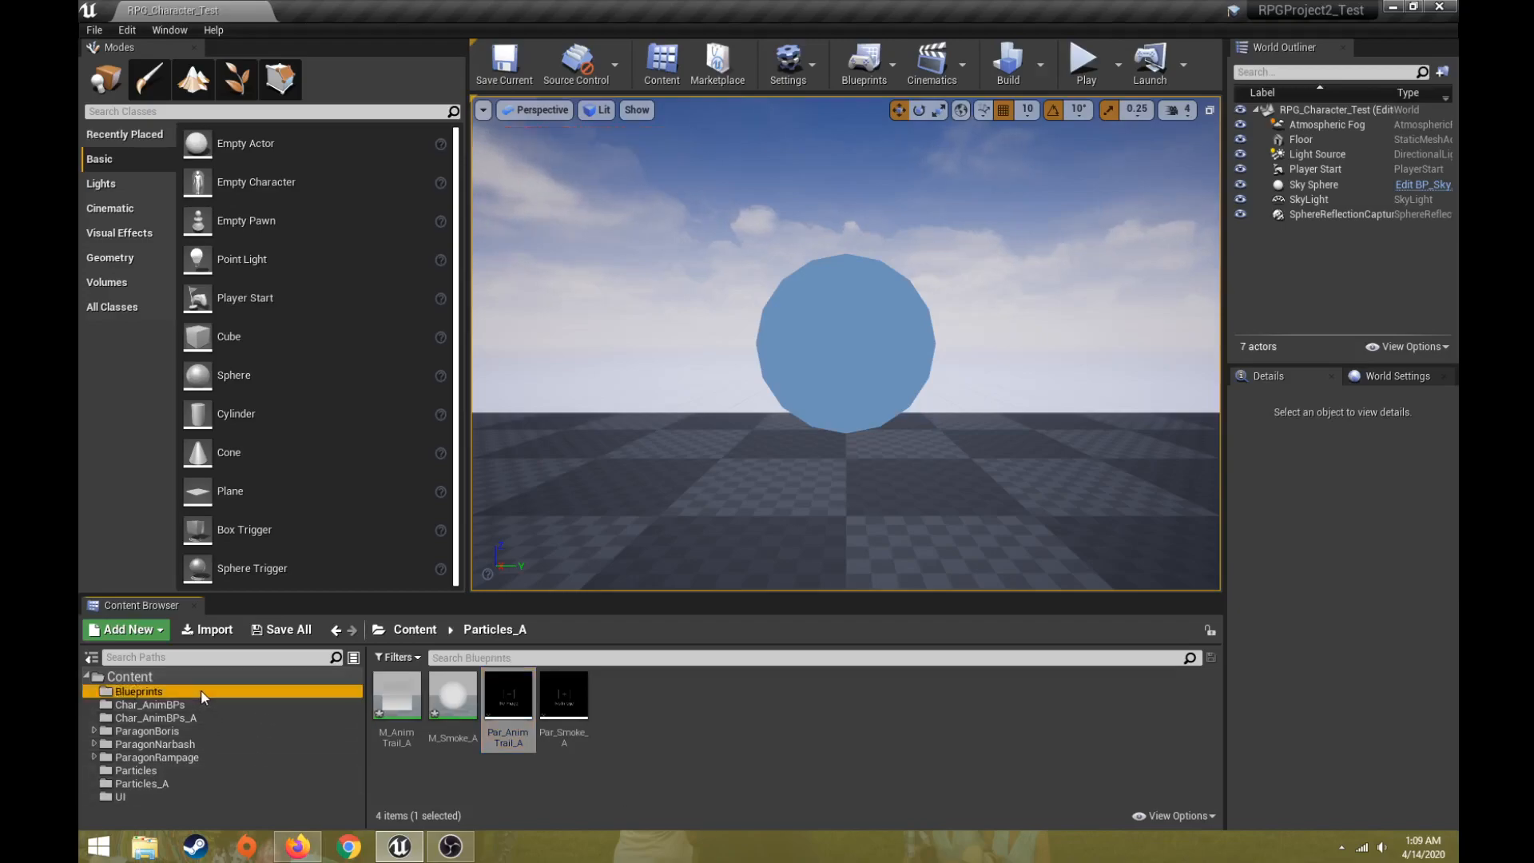
left_click(189, 704)
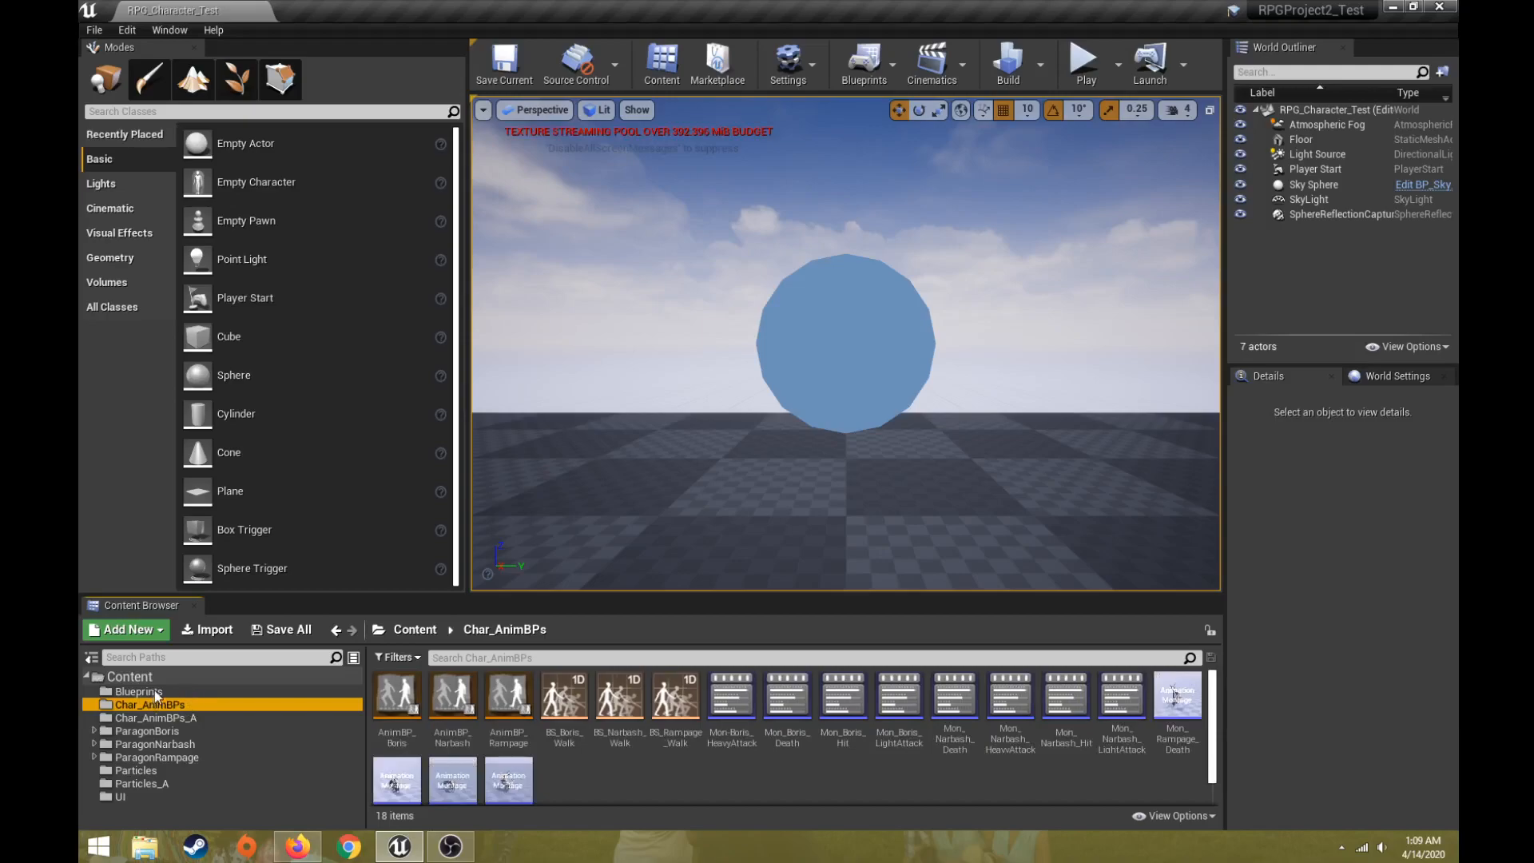
left_click(165, 694)
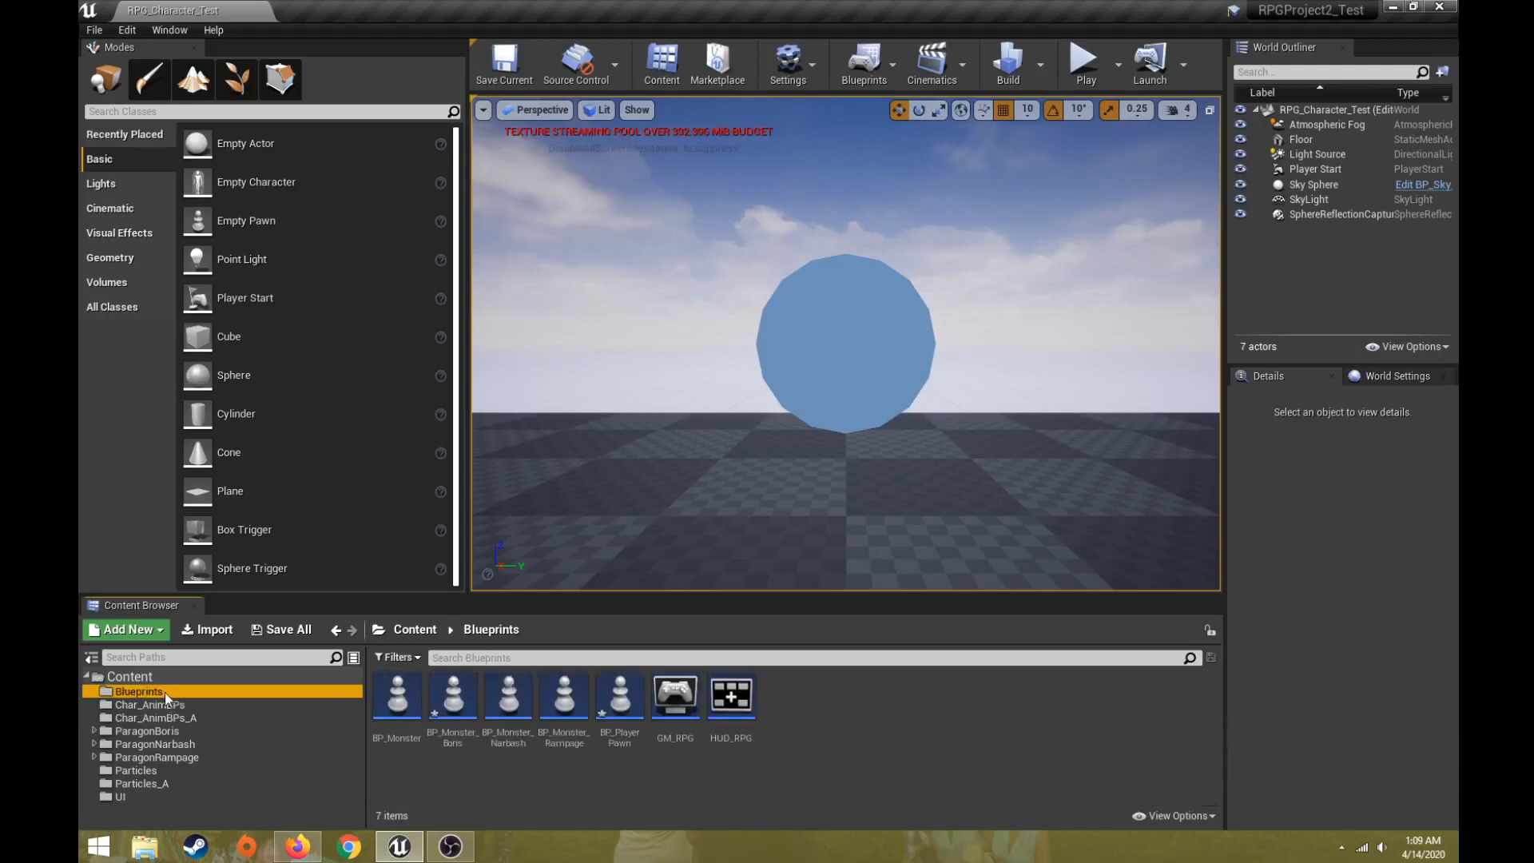
left_click(460, 700)
double_click(460, 700)
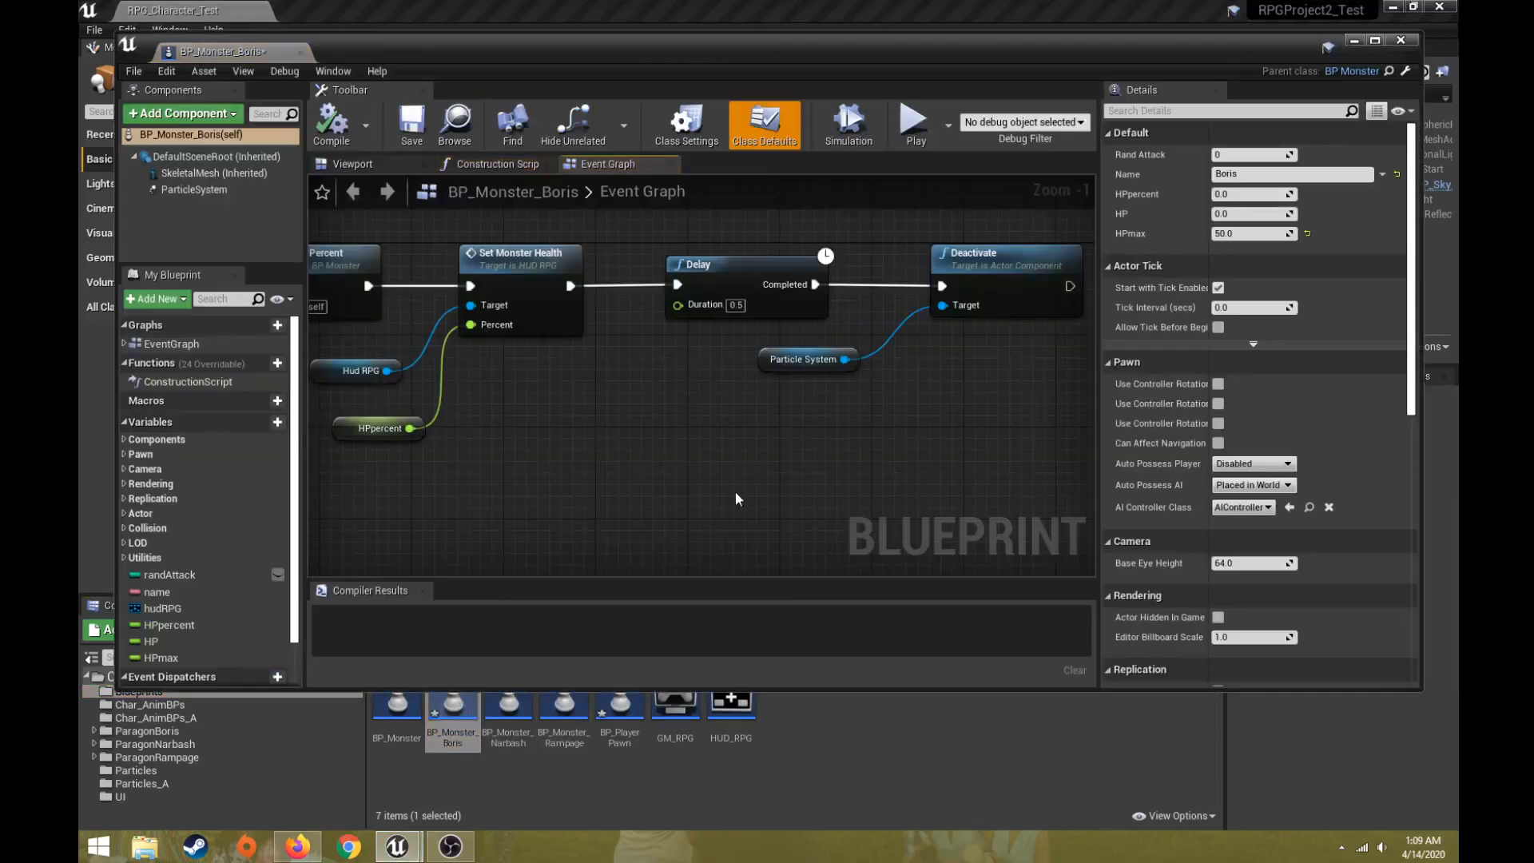
scroll(737, 487, "down", 7)
right_click_drag(701, 475, 837, 336)
scroll(744, 383, "up", 5)
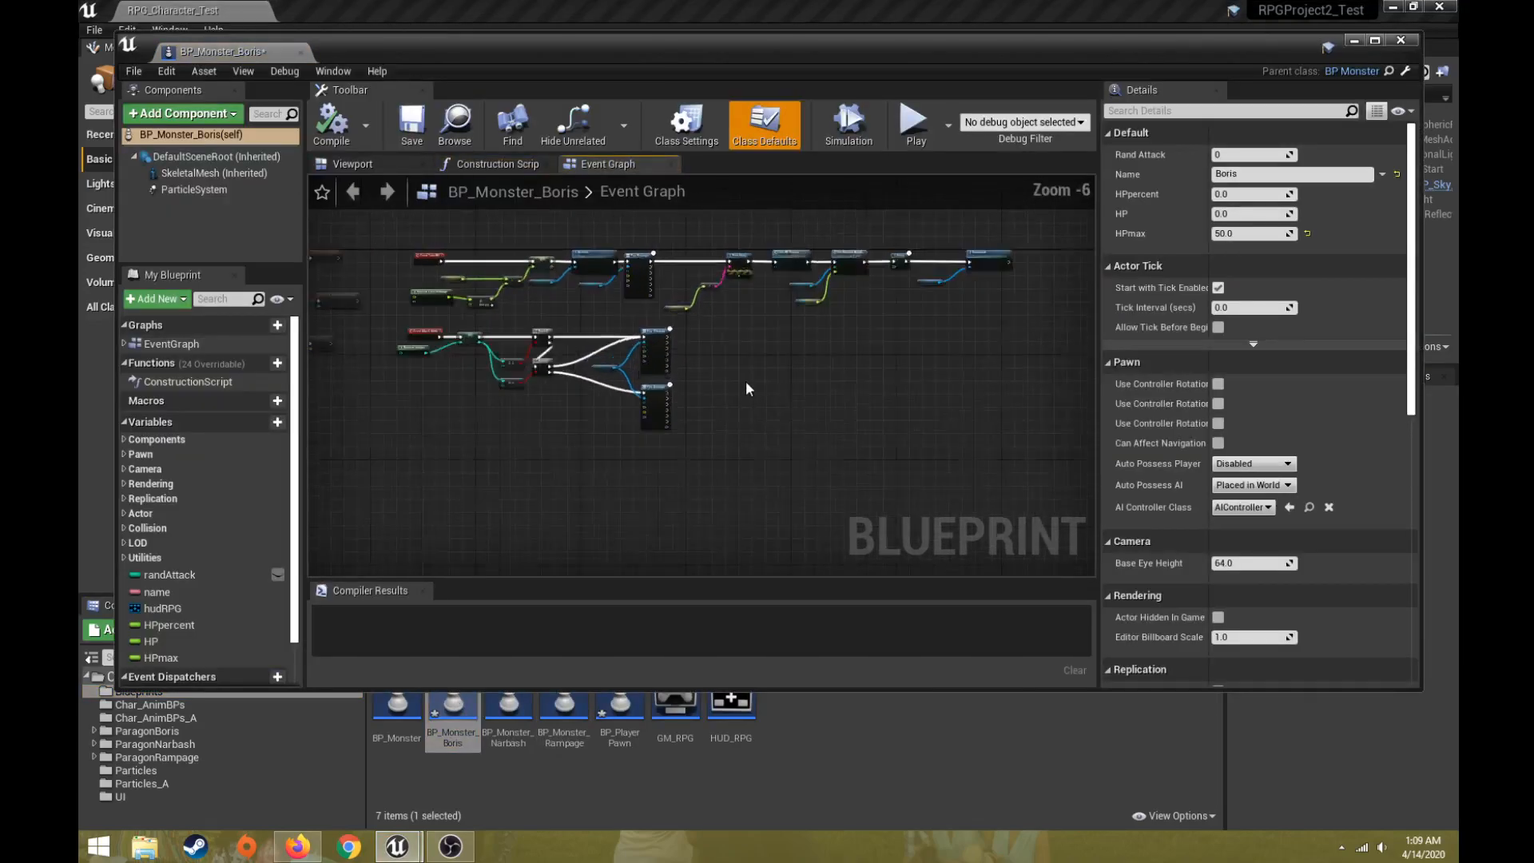
right_click_drag(697, 385, 825, 385)
scroll(824, 386, "up", 1)
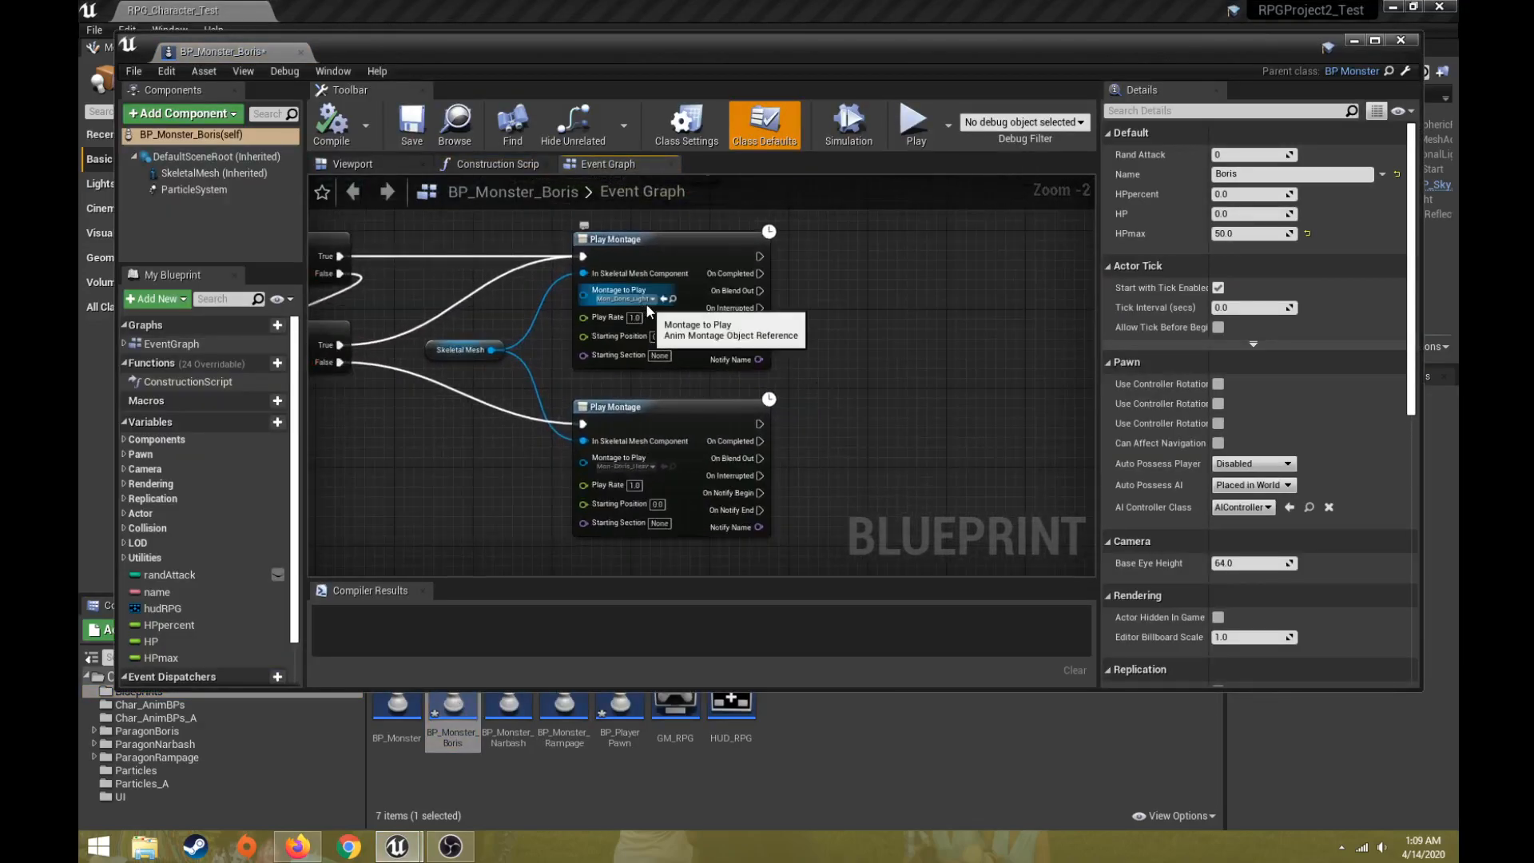
right_click_drag(478, 462, 541, 469)
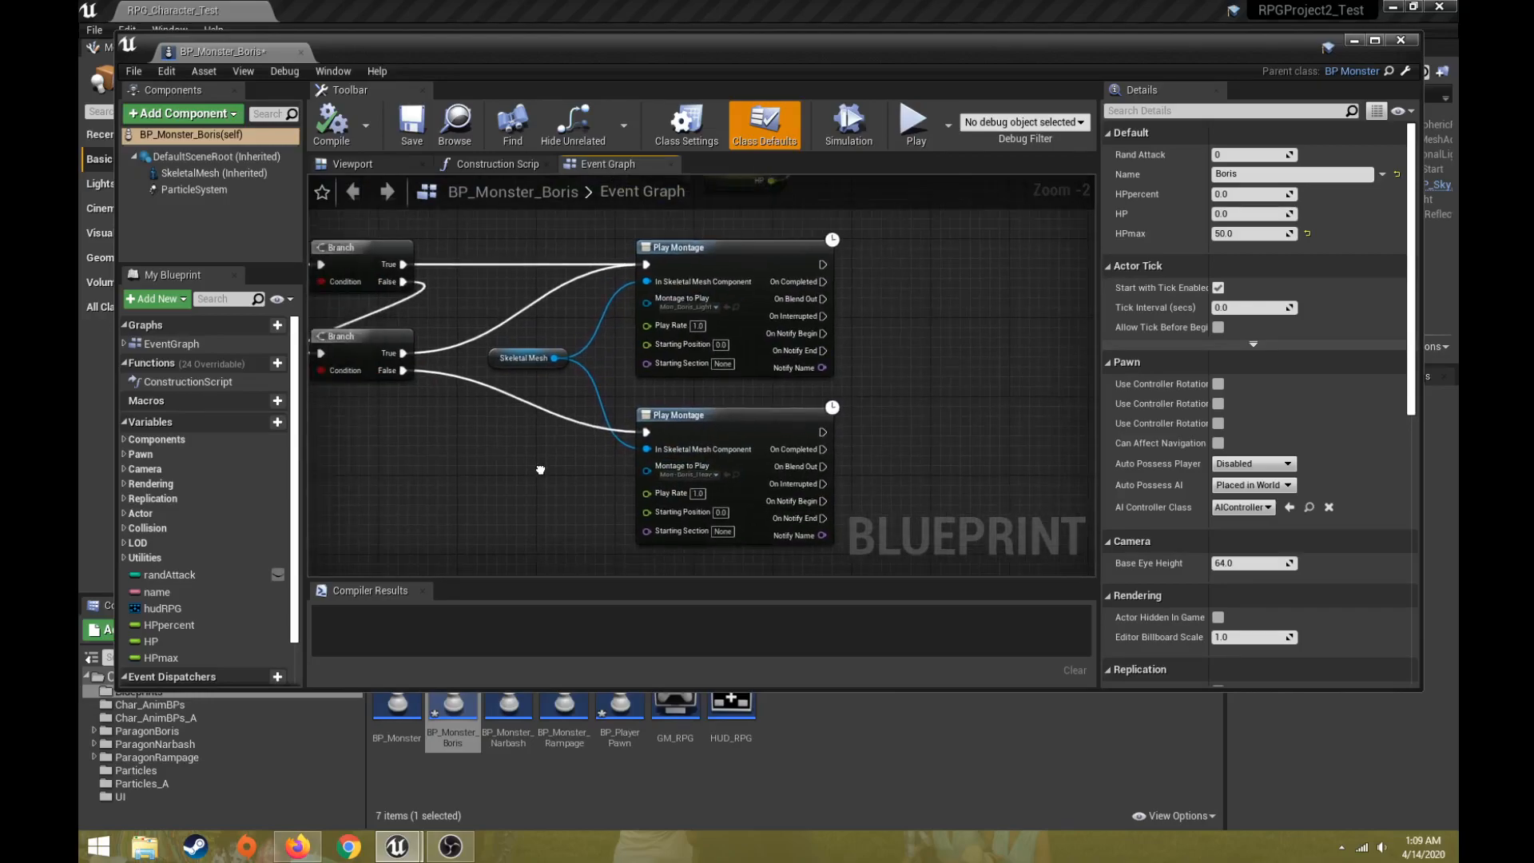
left_click(1394, 40)
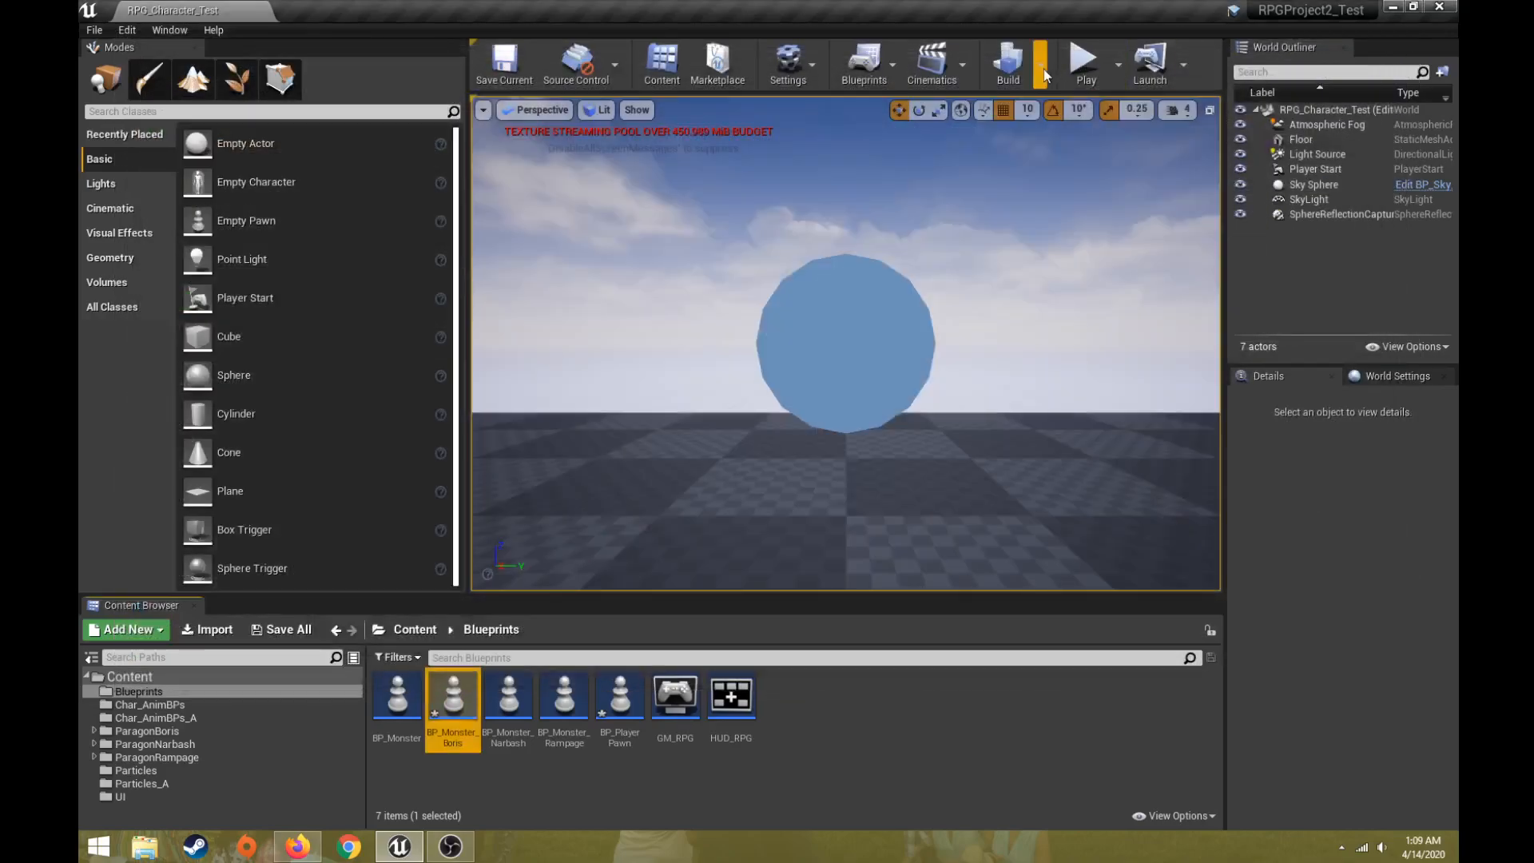
Play the level and attack Boris three times to test the arm trails during his attacks
left_click(1080, 64)
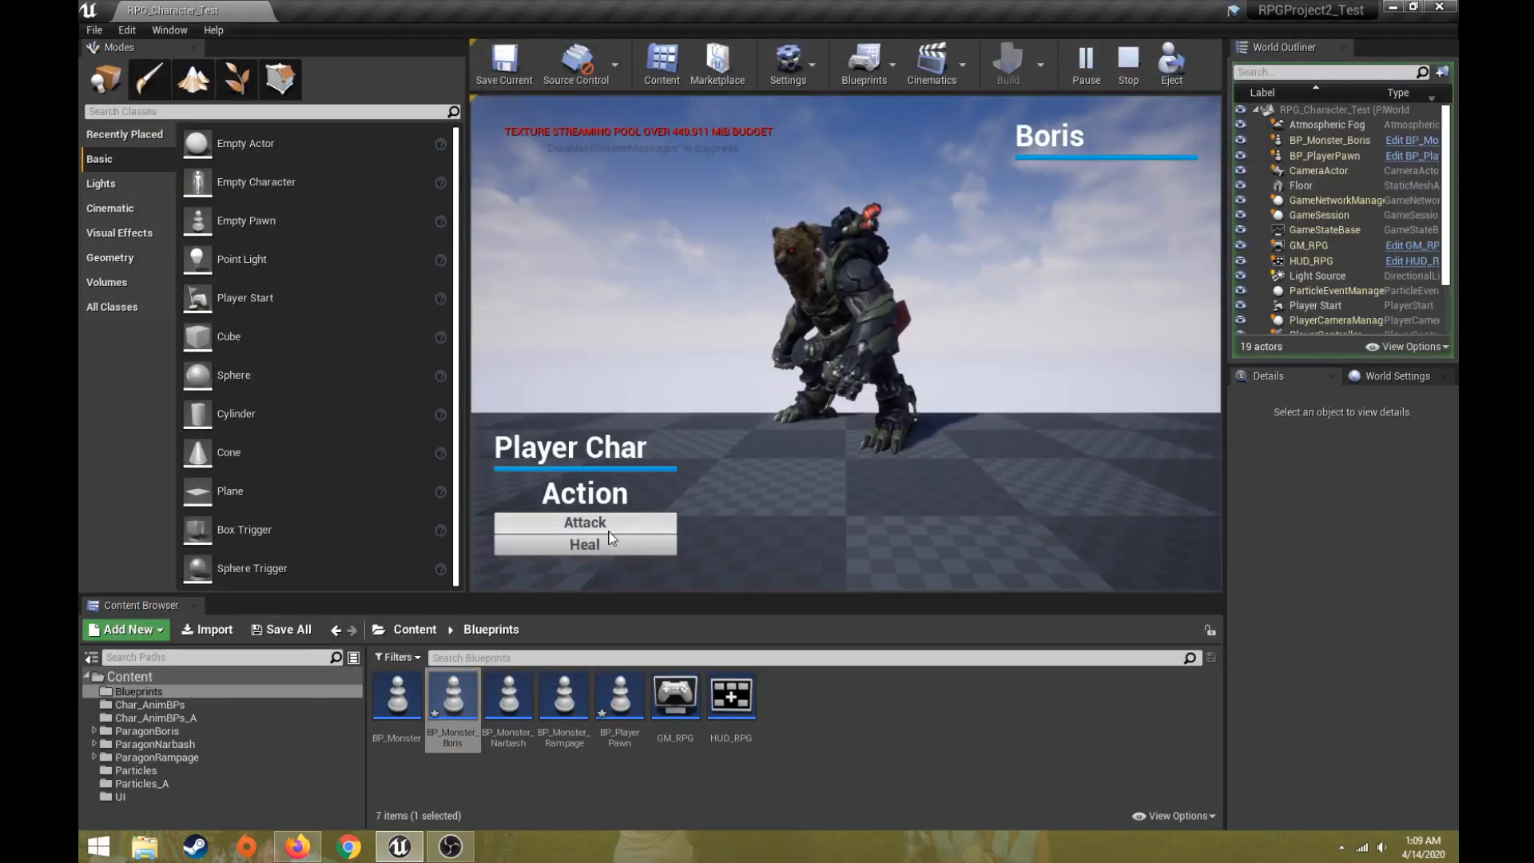
left_click(590, 522)
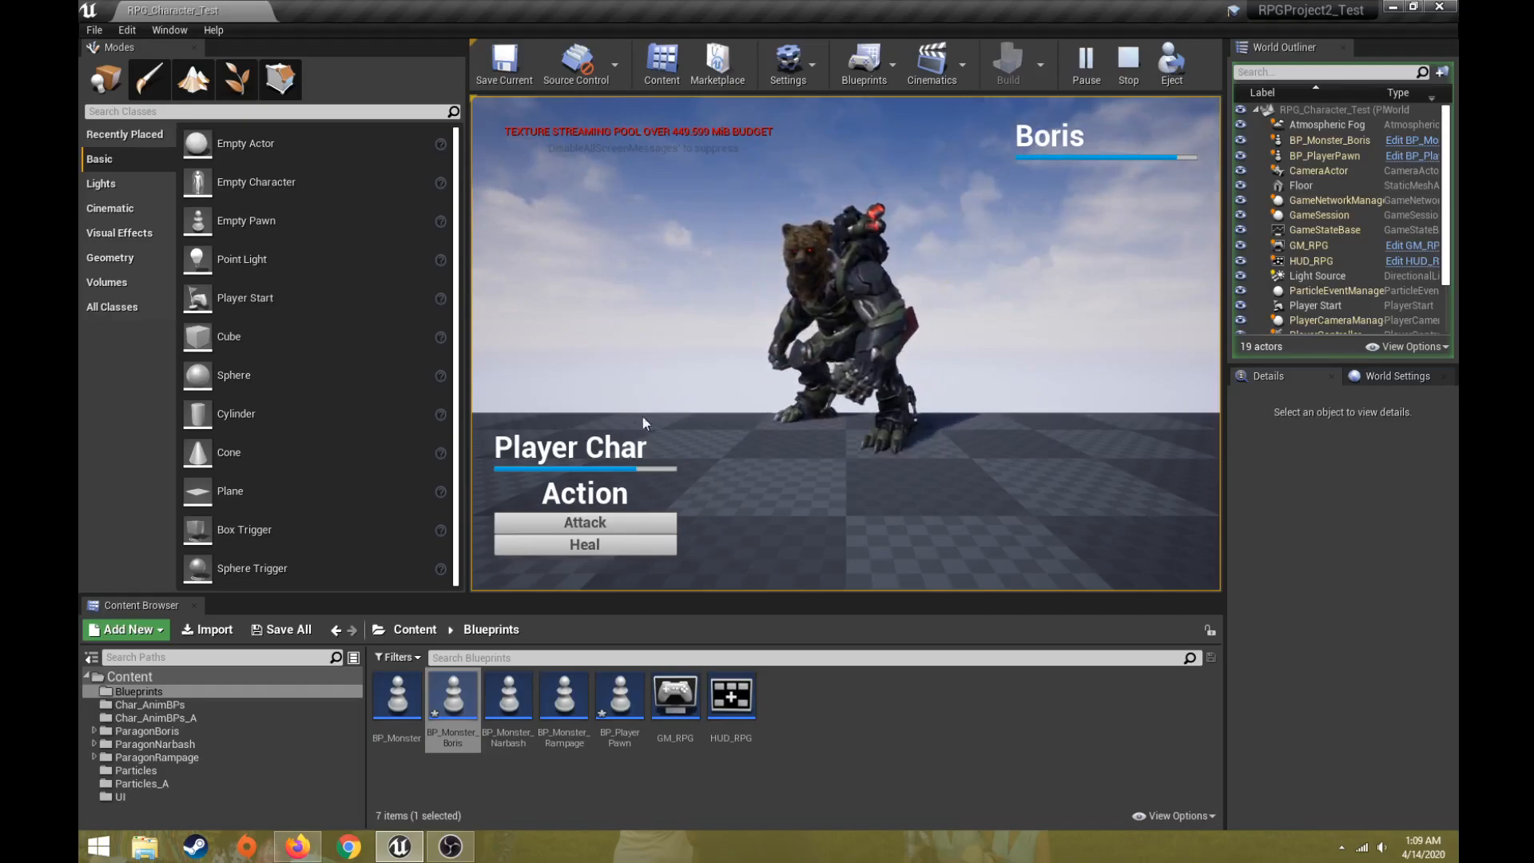
left_click(644, 524)
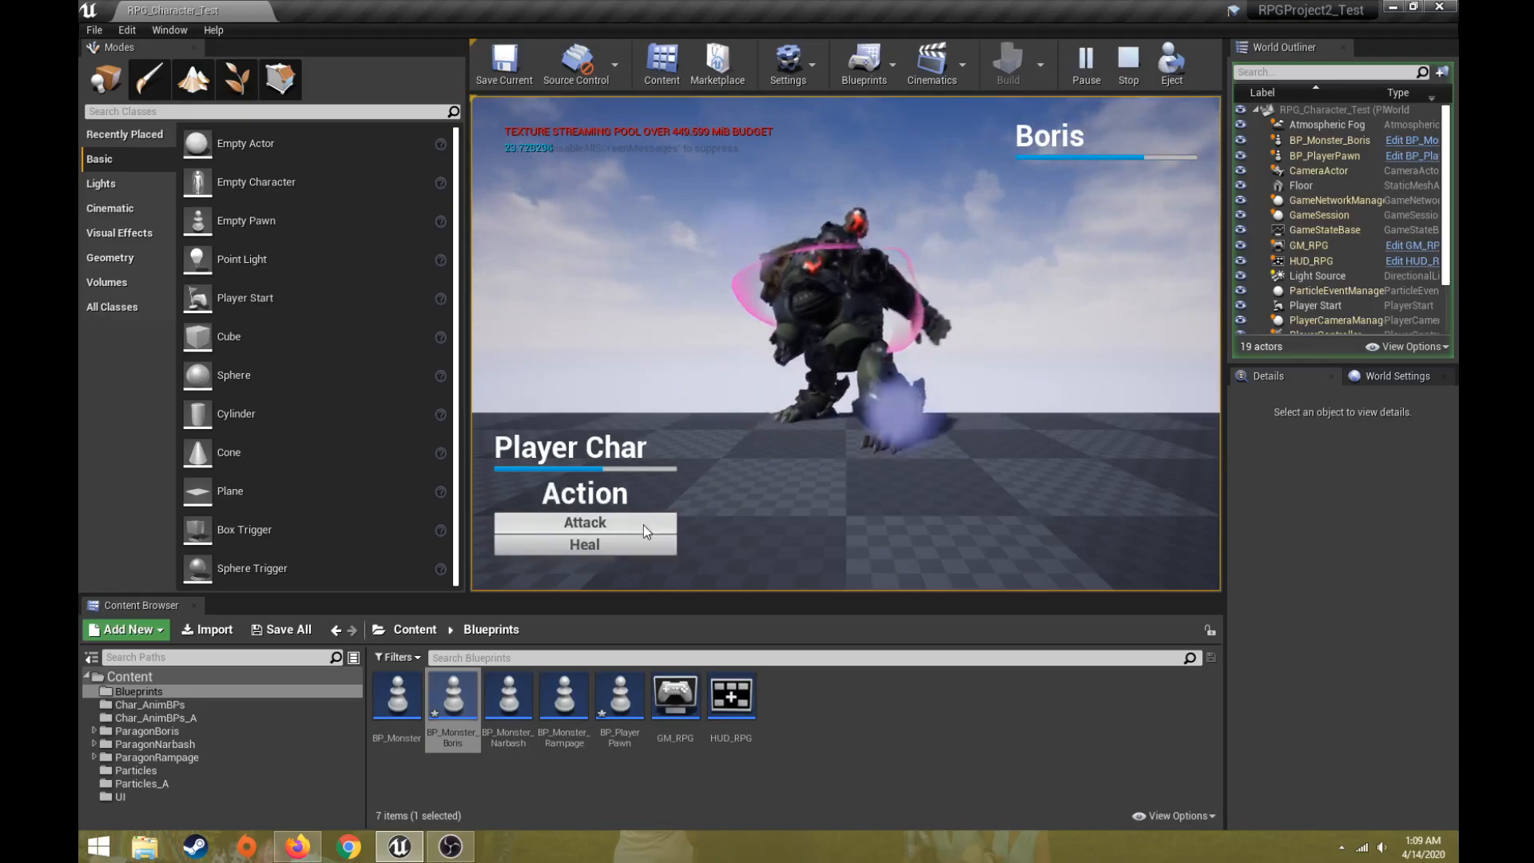
left_click(644, 524)
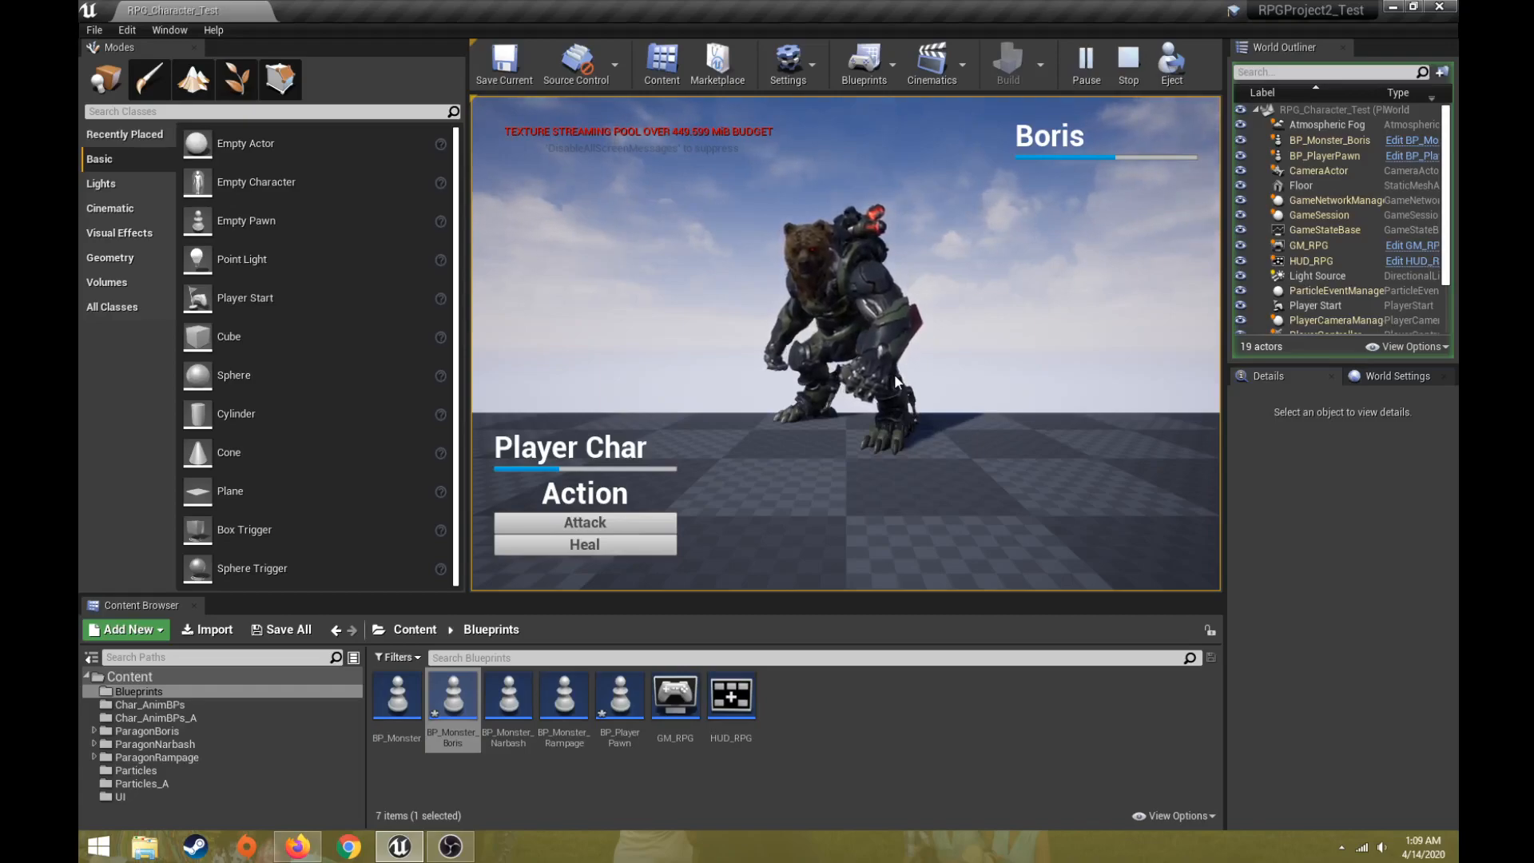
Review the node graph of the M_Smoke_A material in the Particles_A folder and close it
left_click(156, 783)
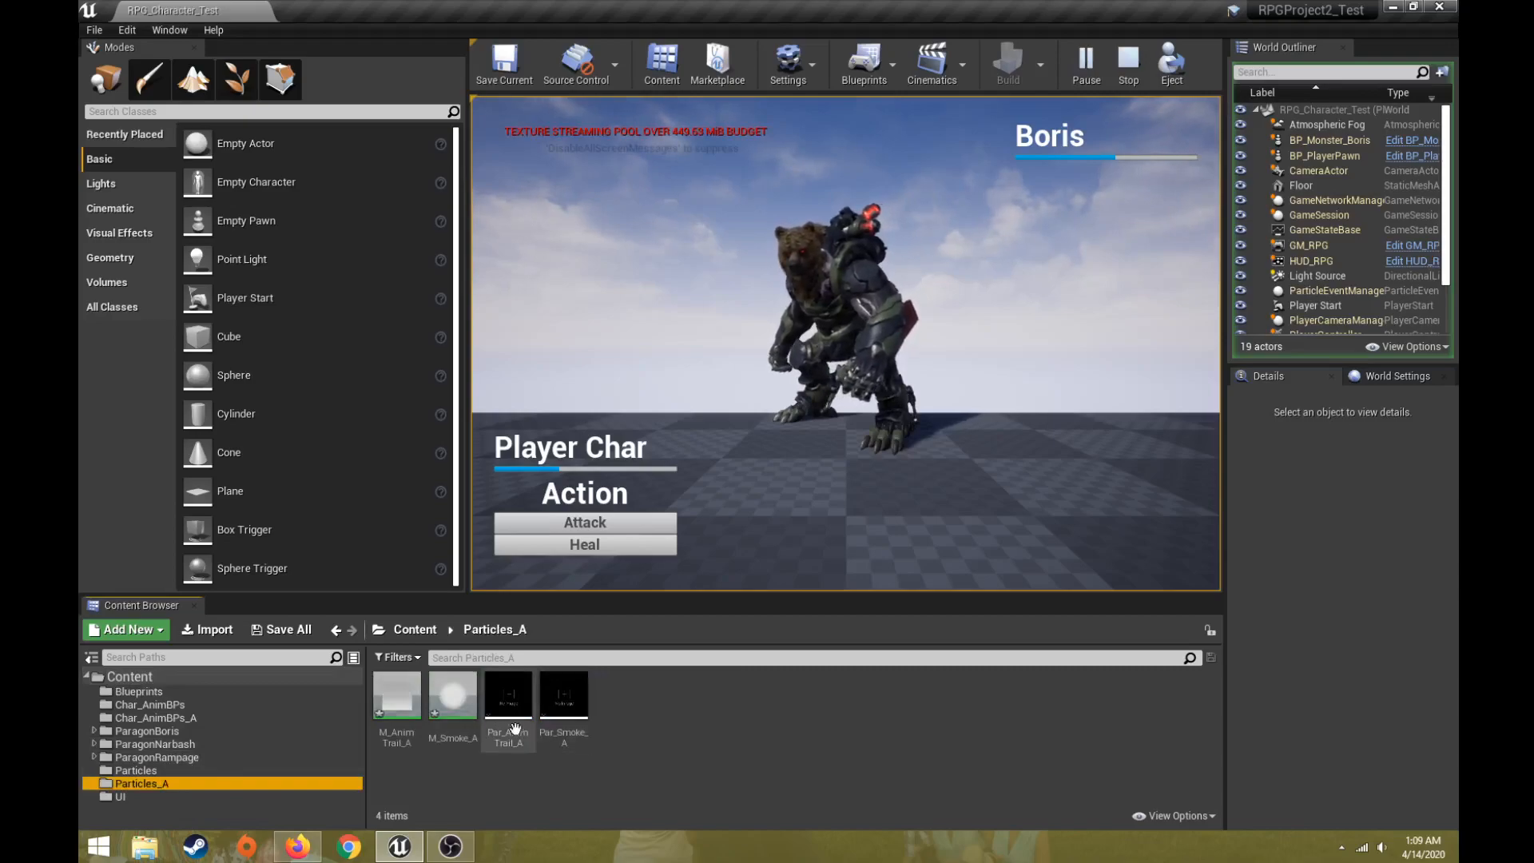
left_click(457, 698)
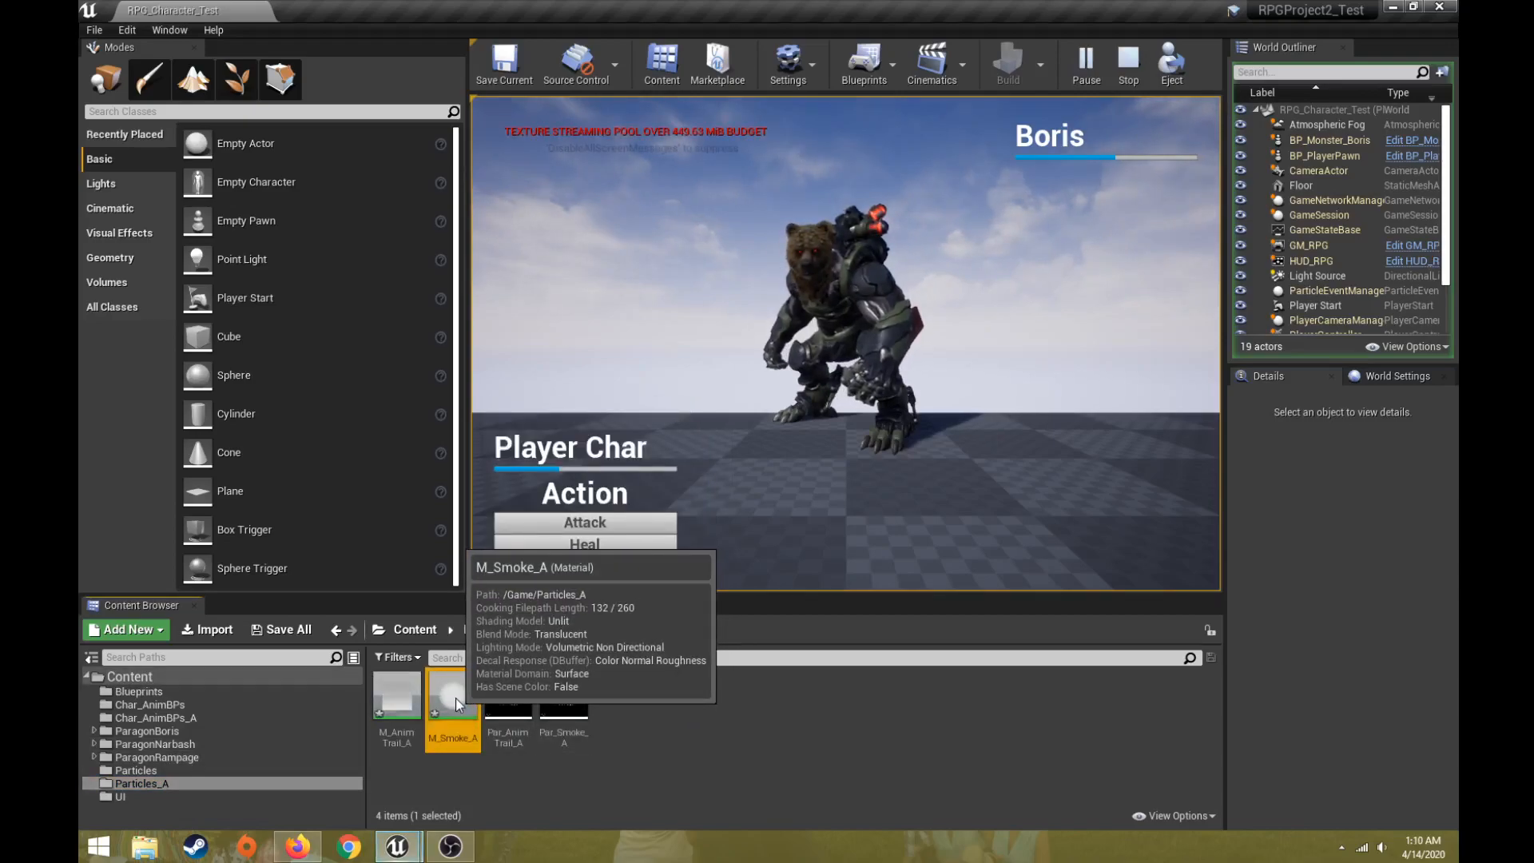
double_click(458, 701)
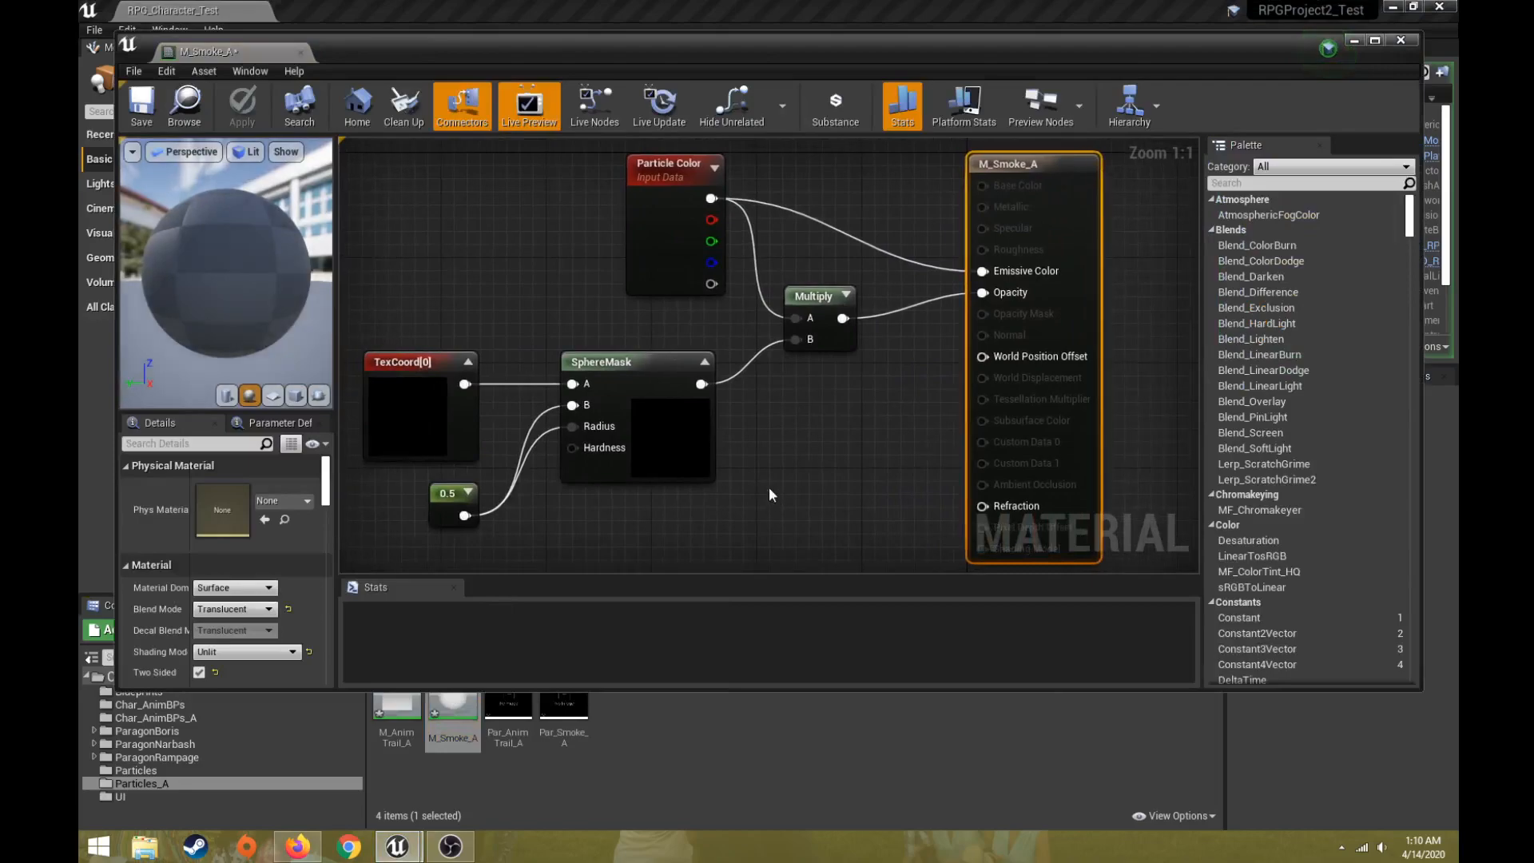
scroll(771, 498, "down", 1)
left_click(1398, 42)
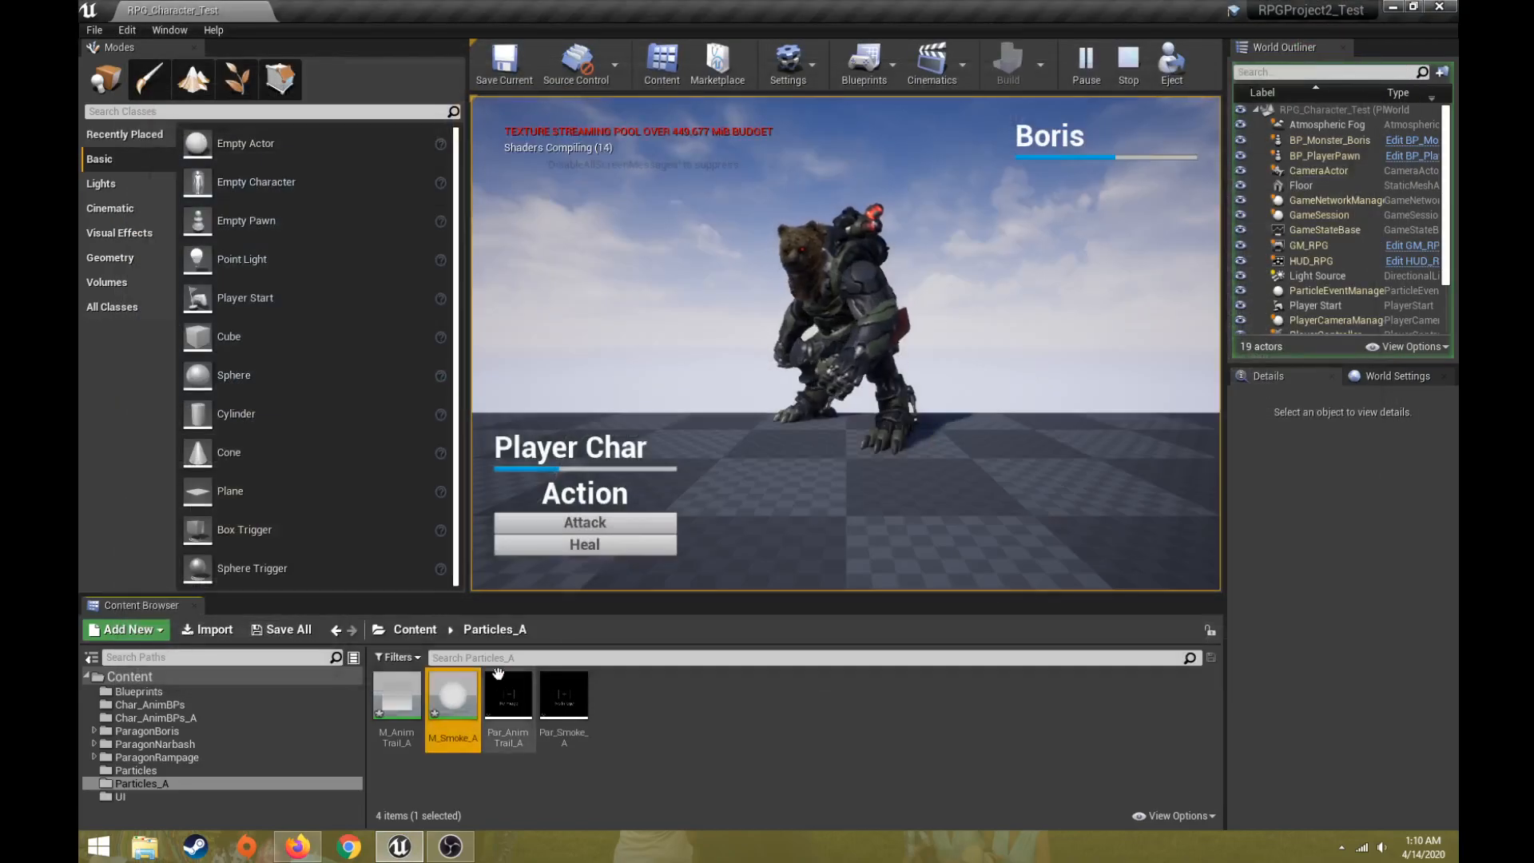
Duplicate the M_Smoke_A material in Particles_A and name the copy M_Heal_A
right_click(467, 680)
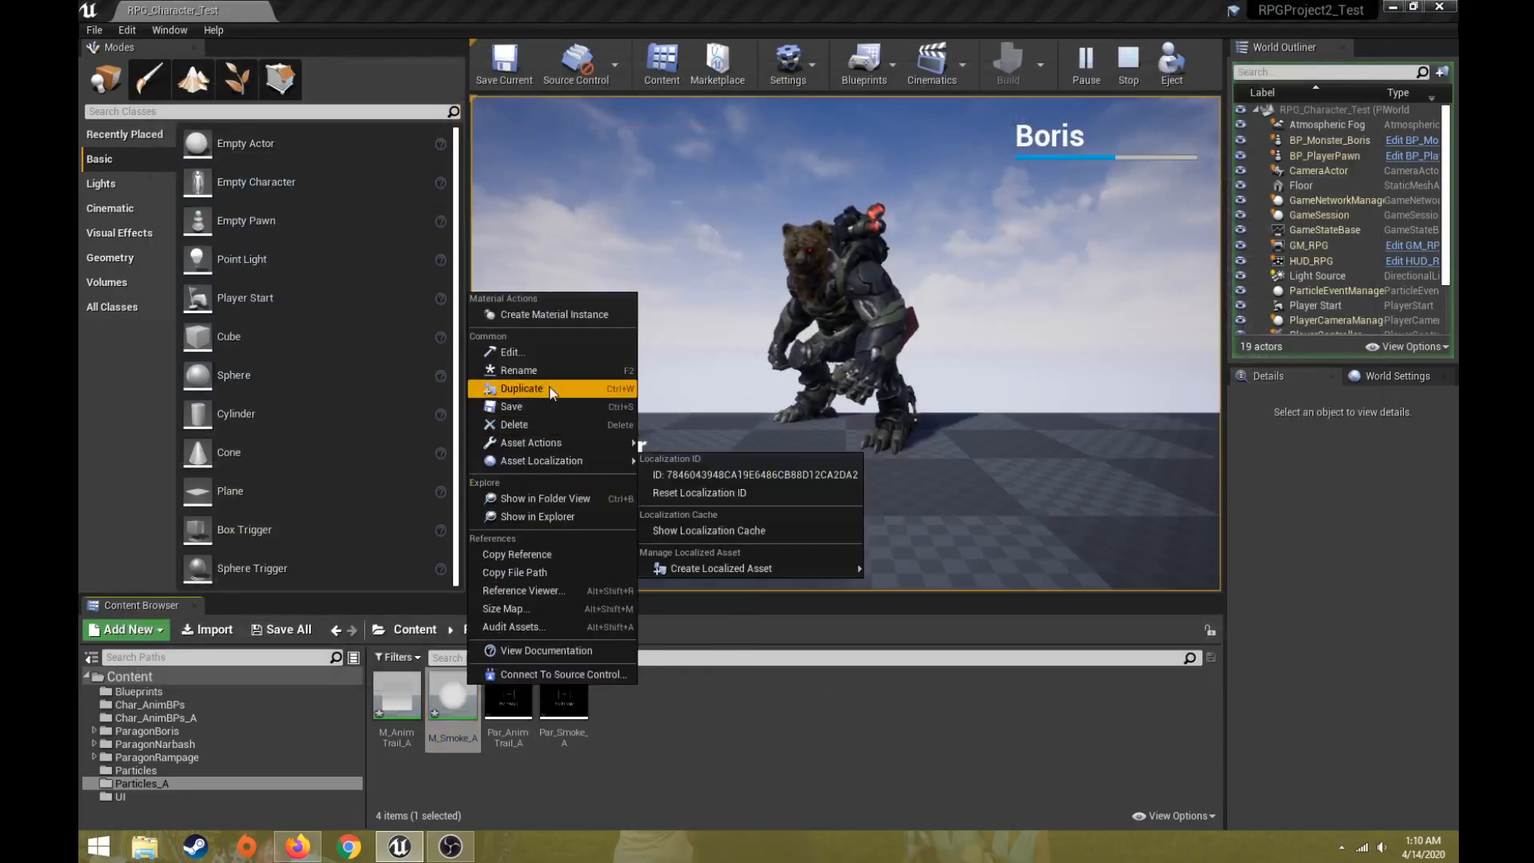
left_click(527, 389)
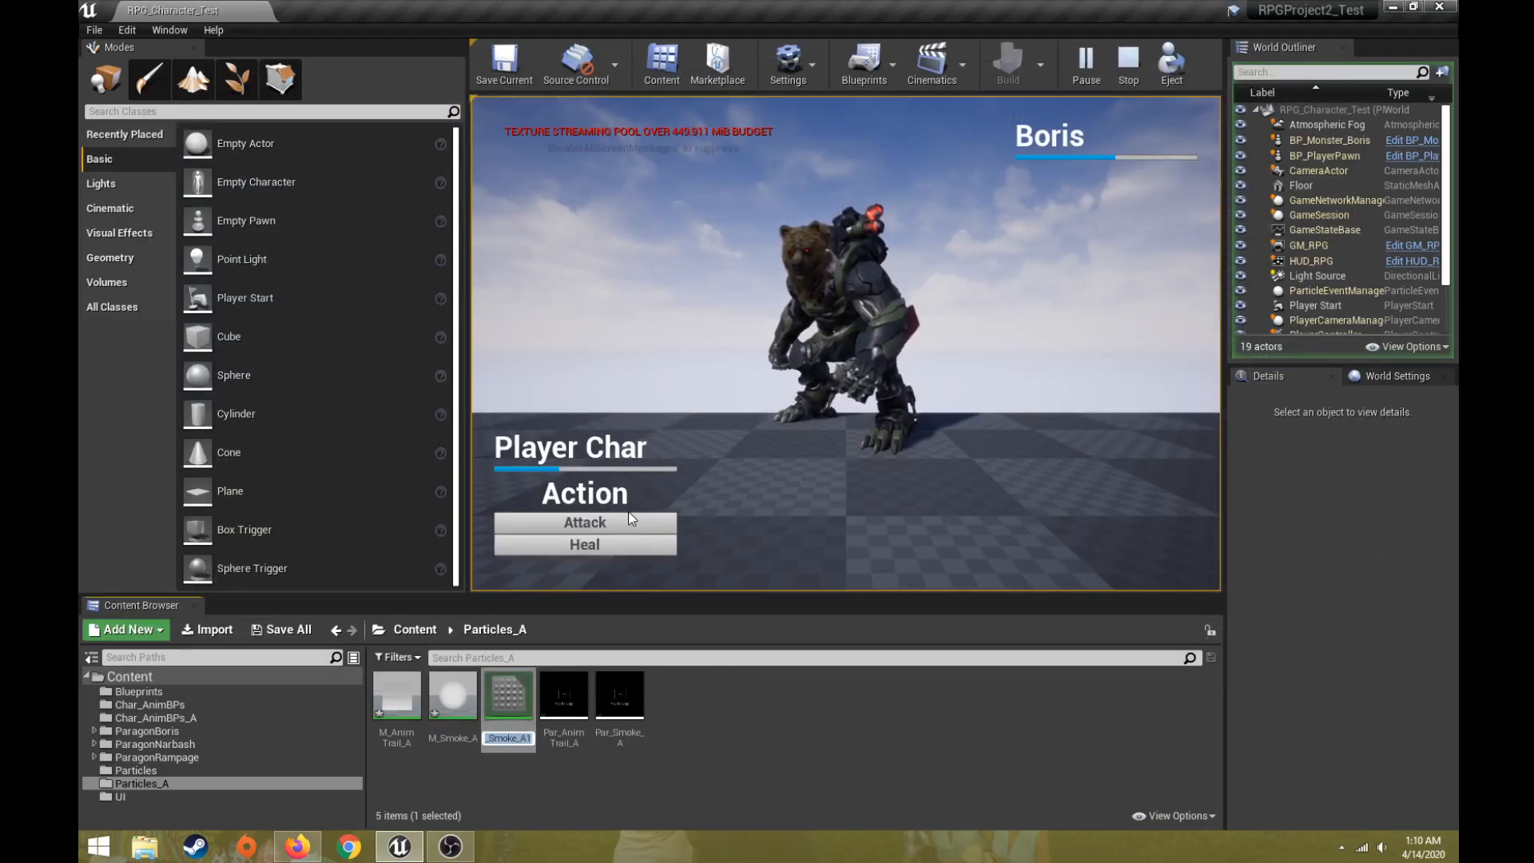
type("M_H")
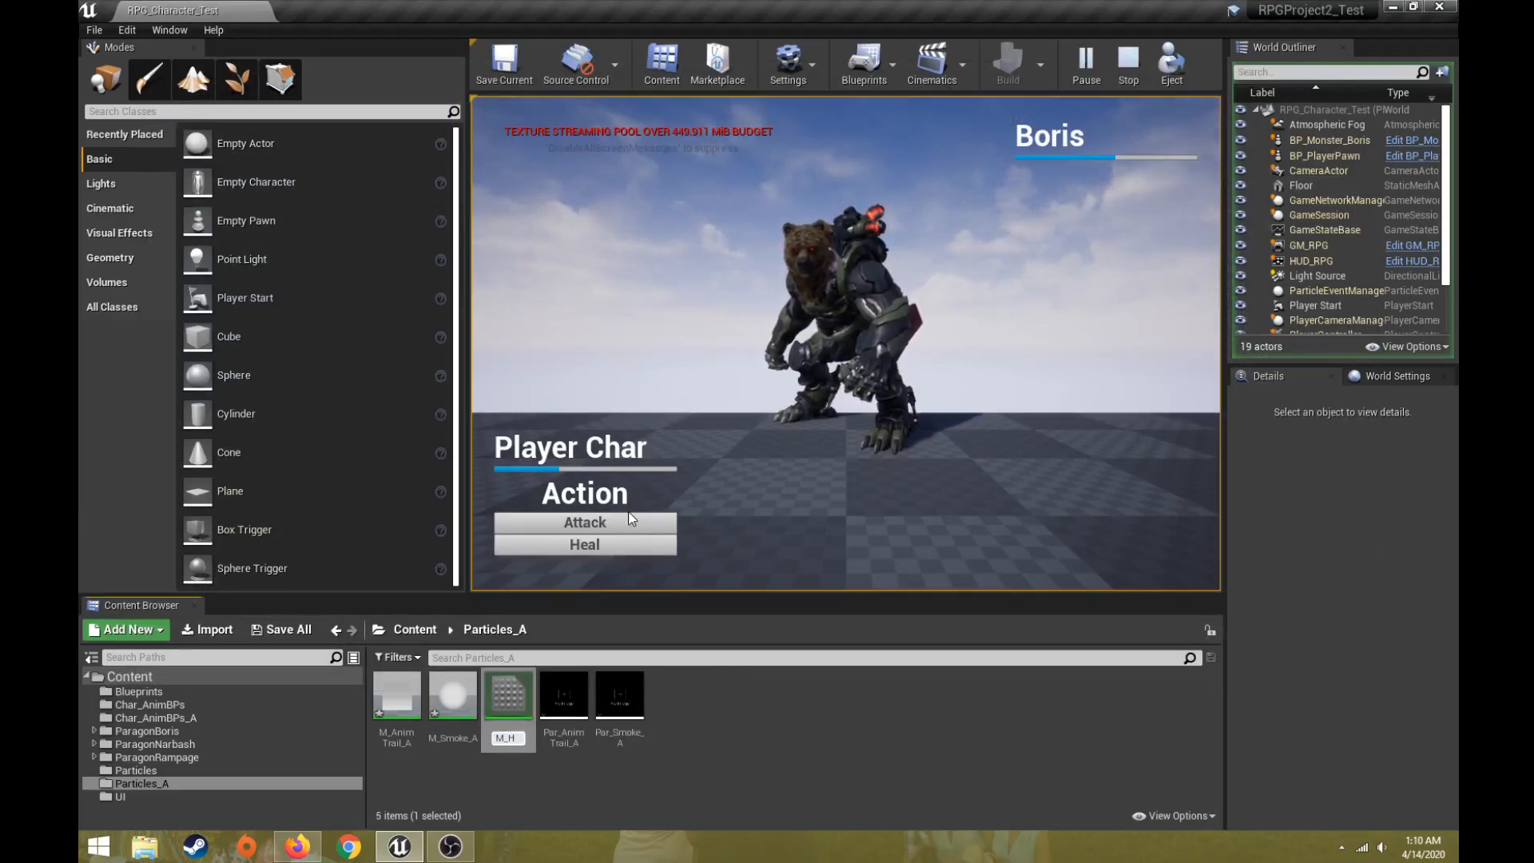
type("eal")
key("Return")
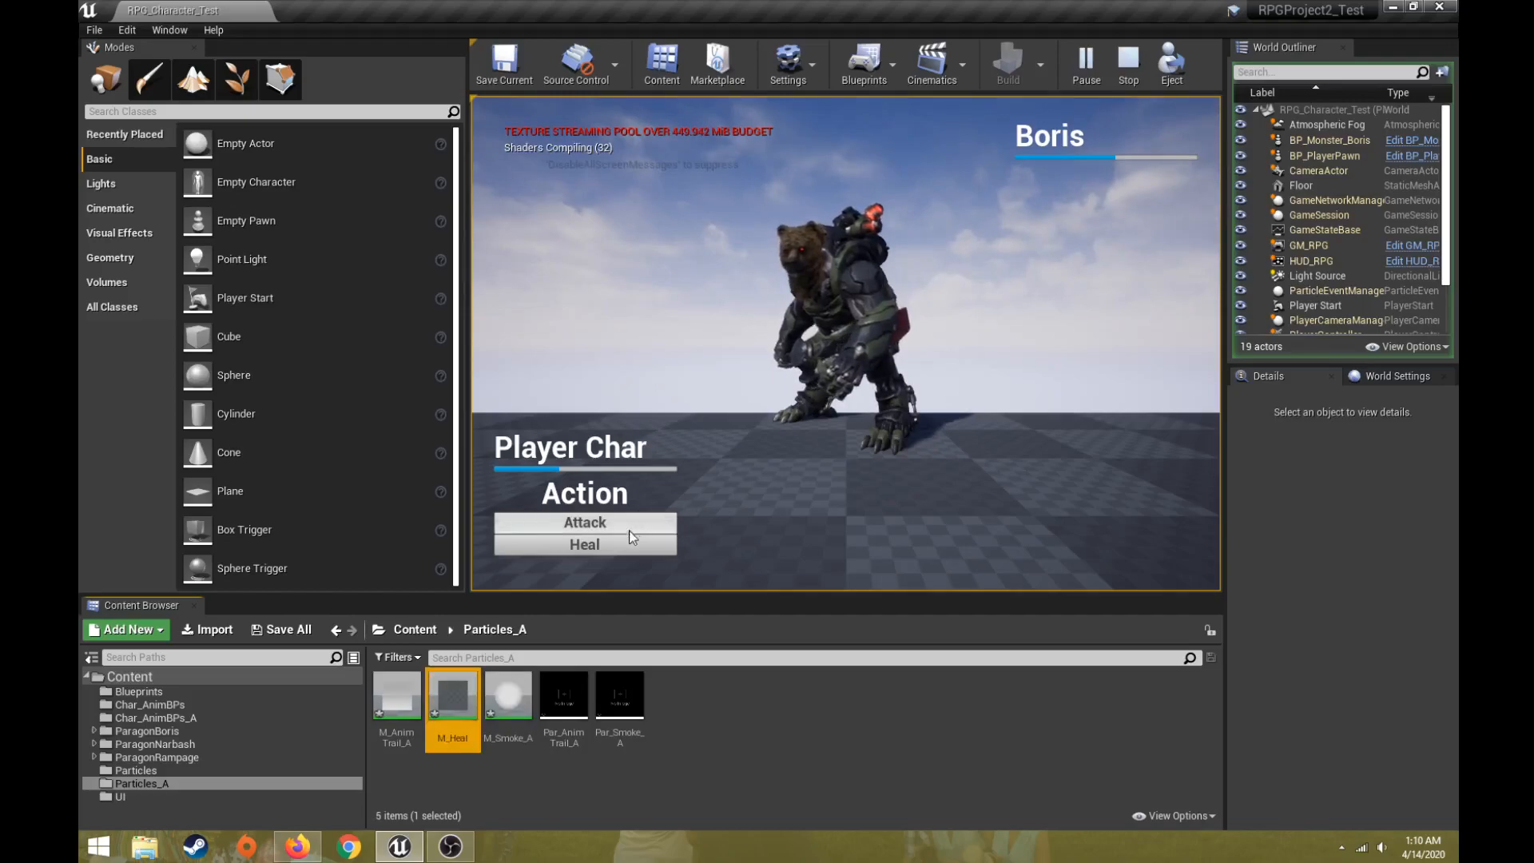
right_click(456, 710)
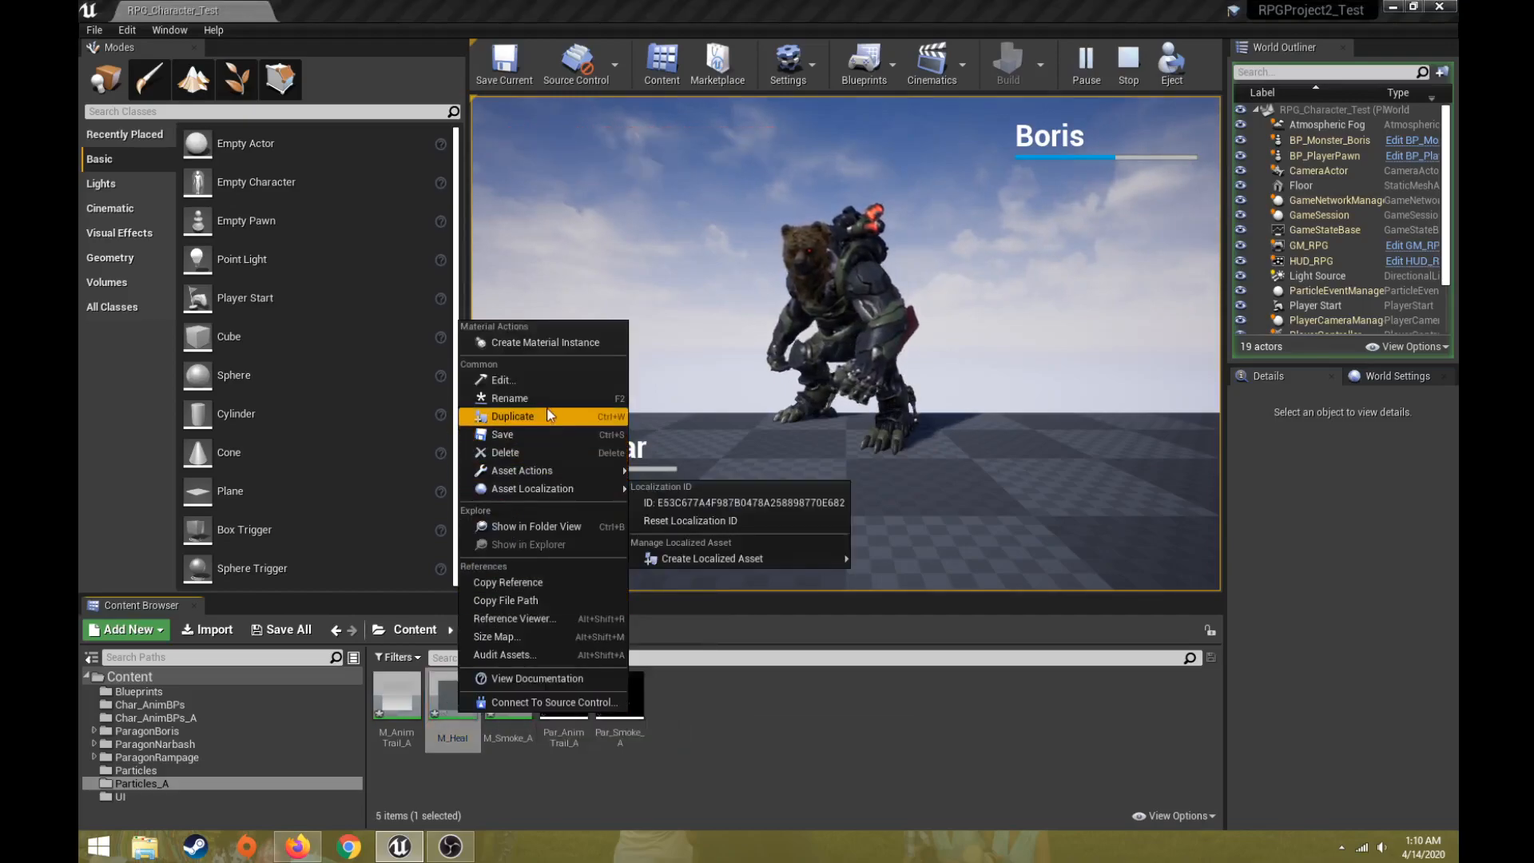
left_click(545, 412)
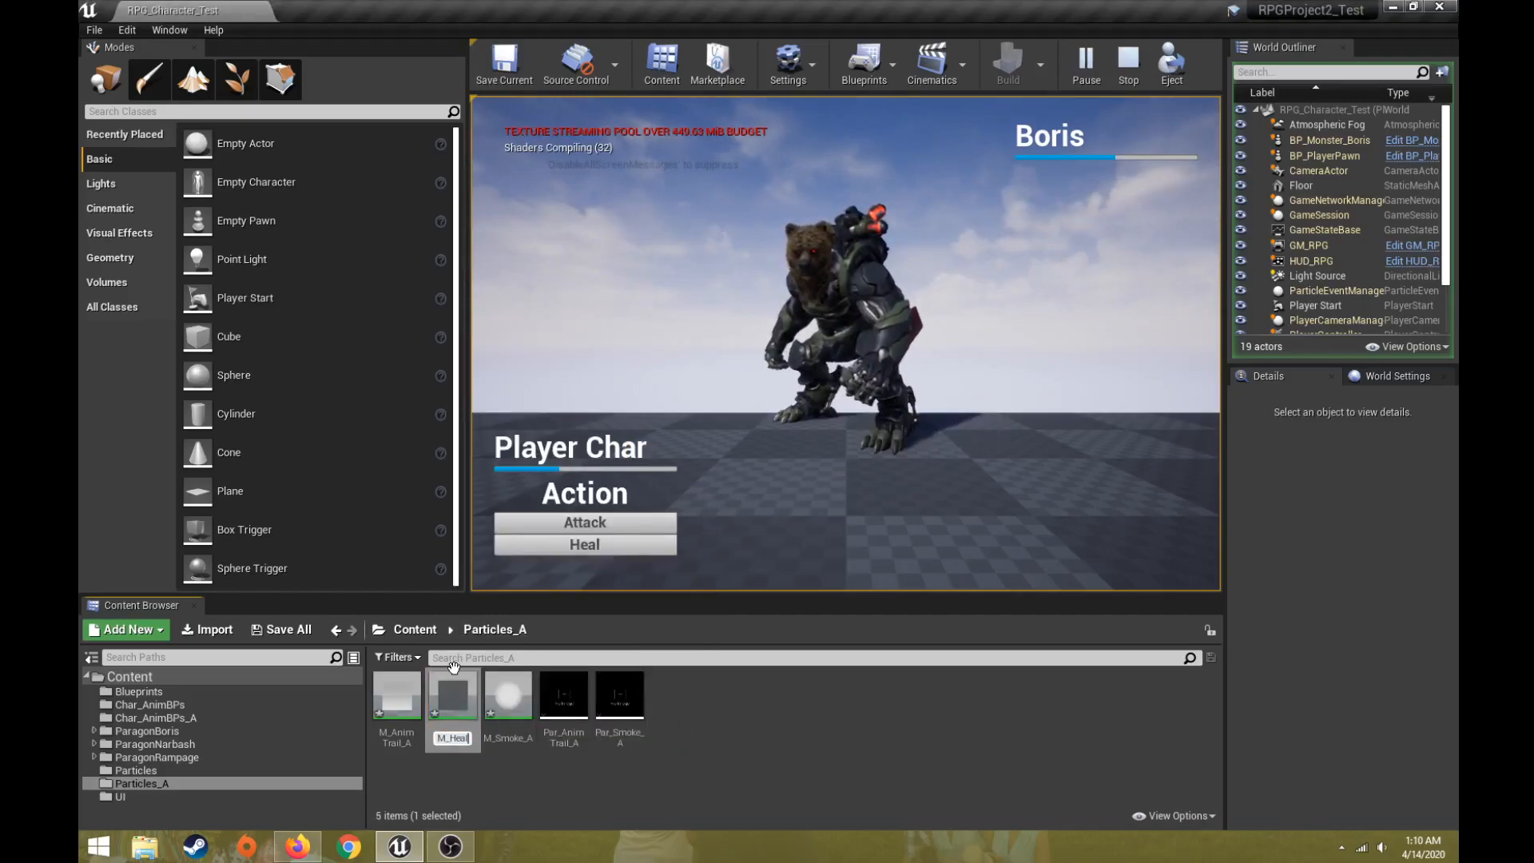
type("_A")
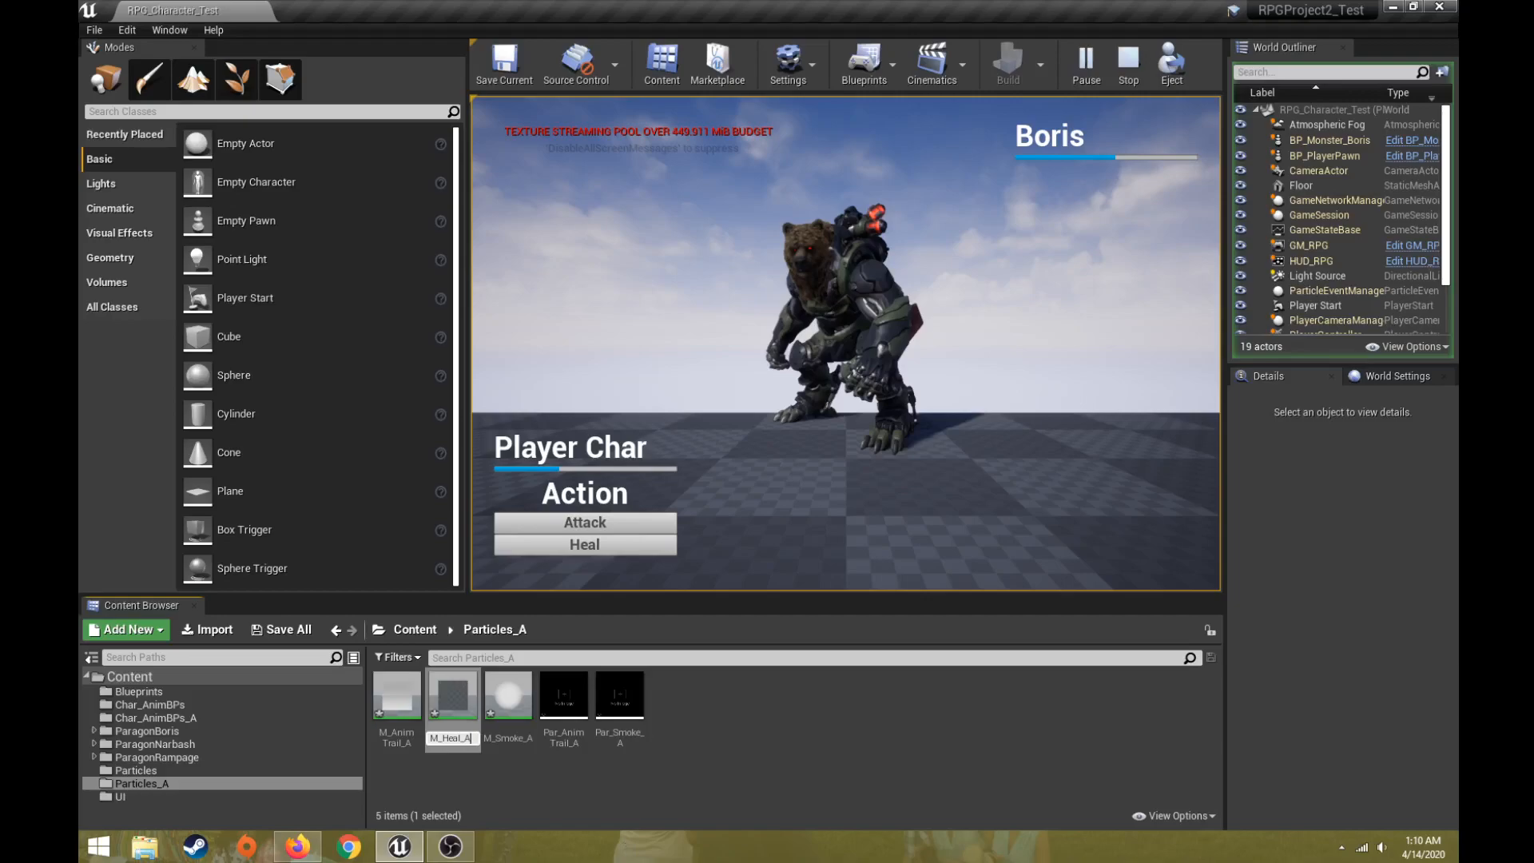
key("Return")
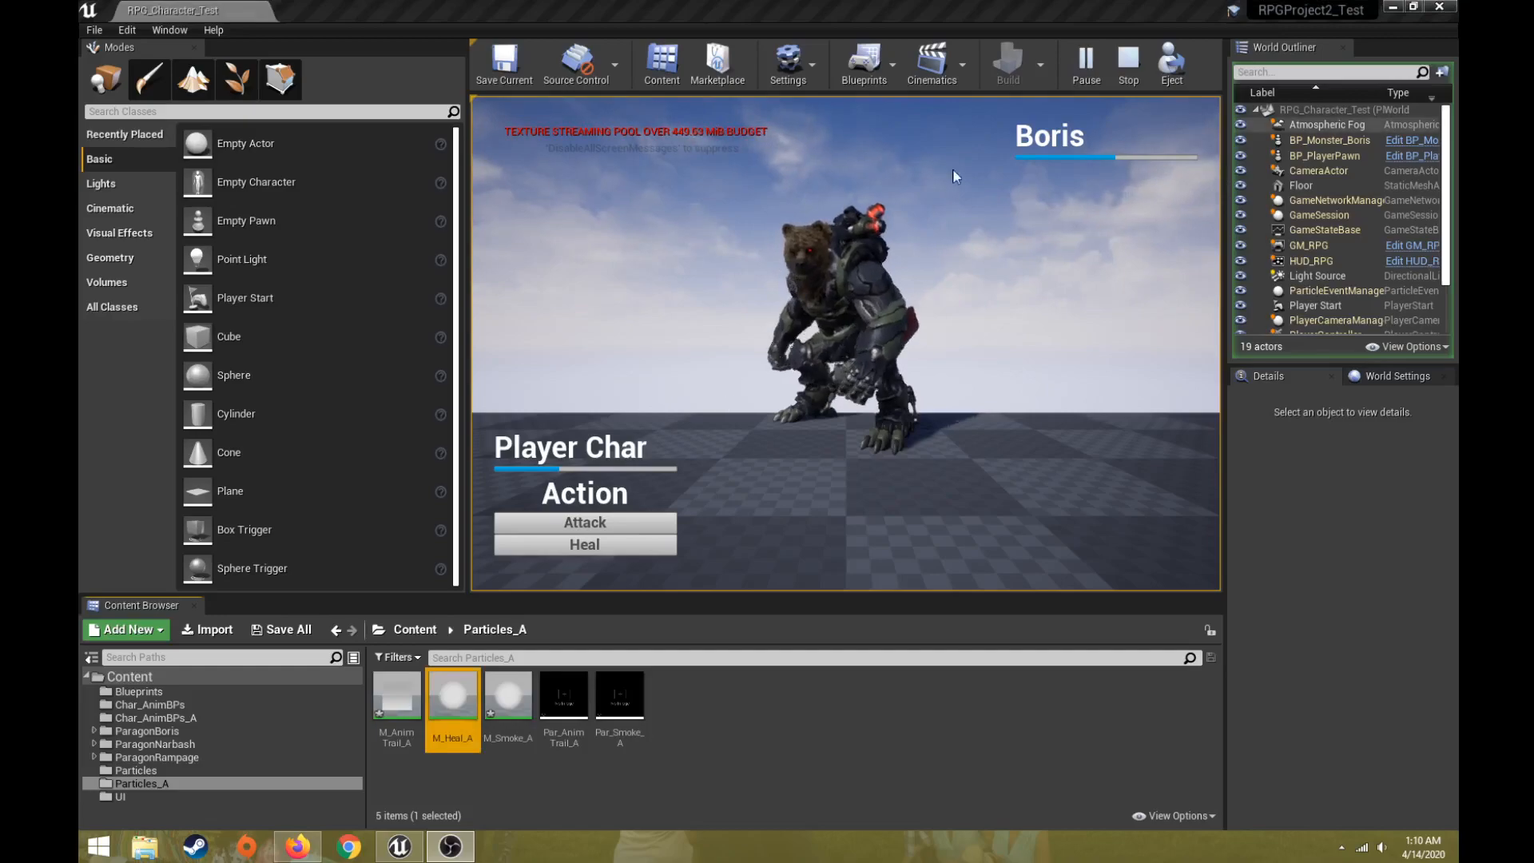
Stop the play session and open the M_Heal_A material for editing
left_click(1122, 70)
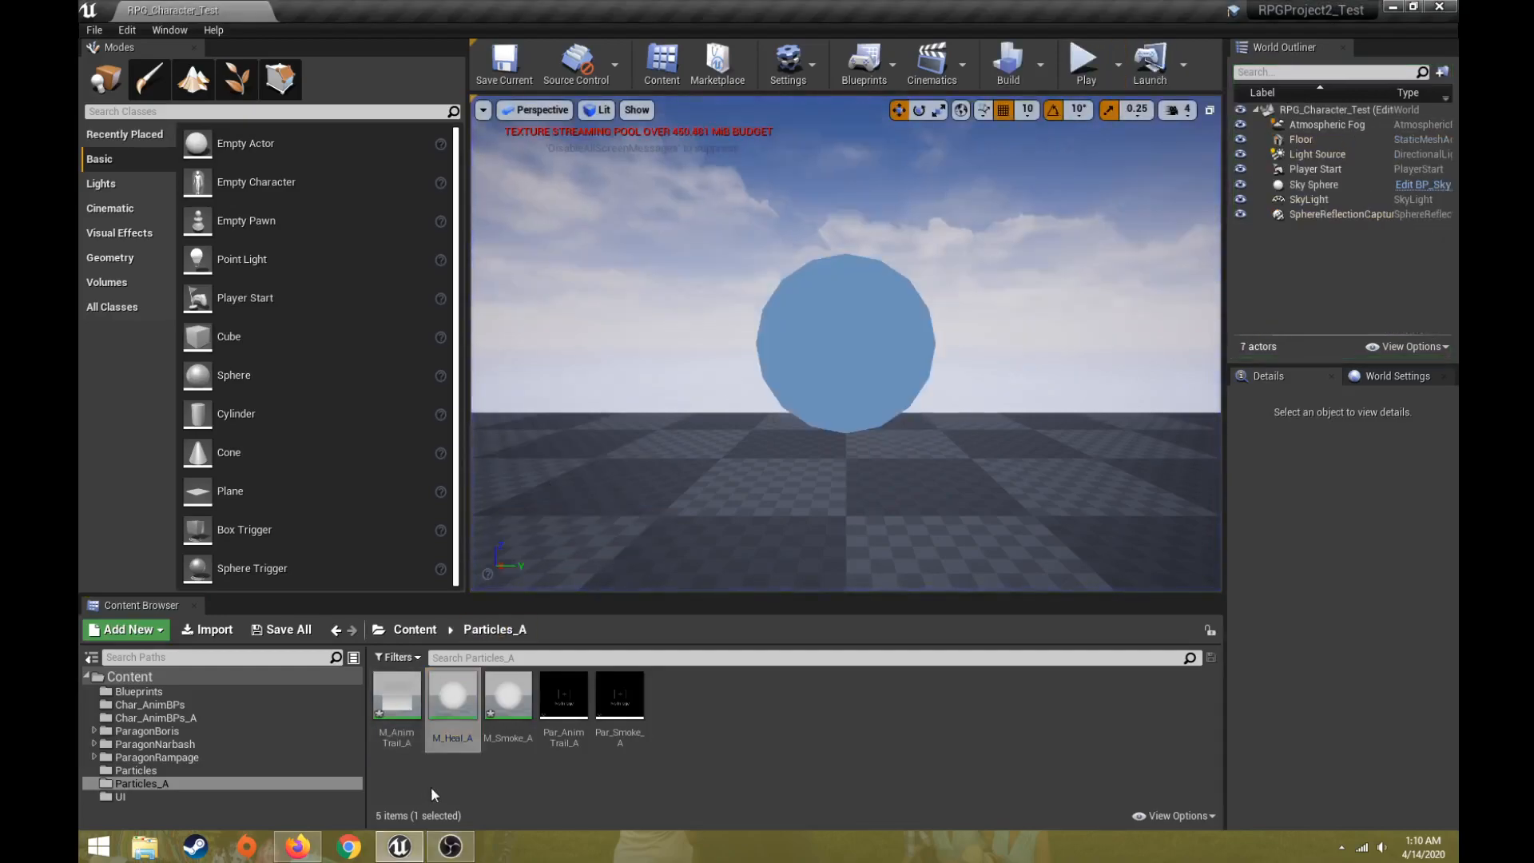
left_click(443, 764)
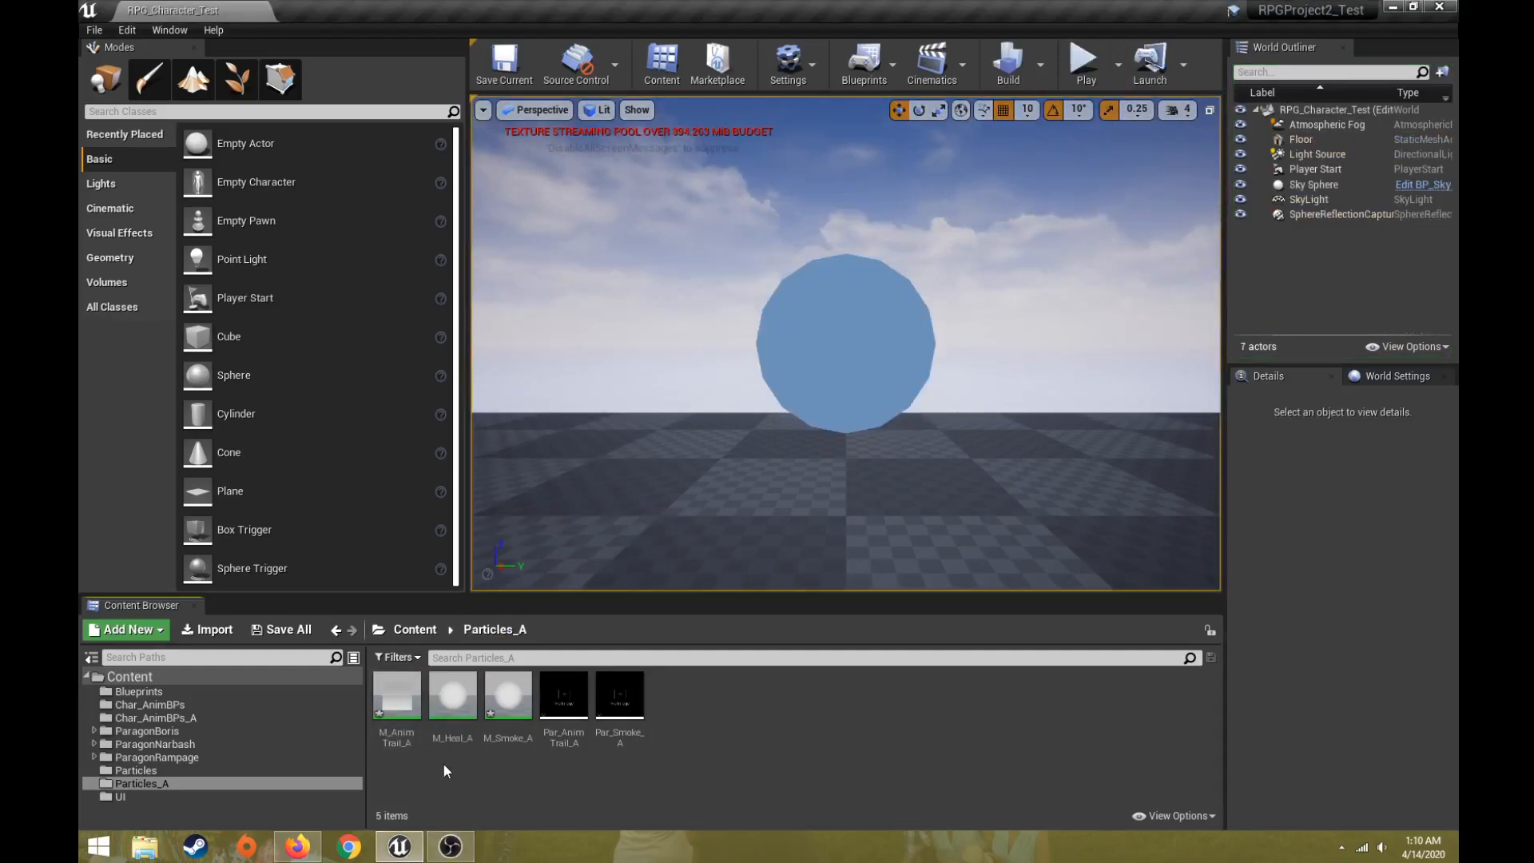
mouse_move(451, 698)
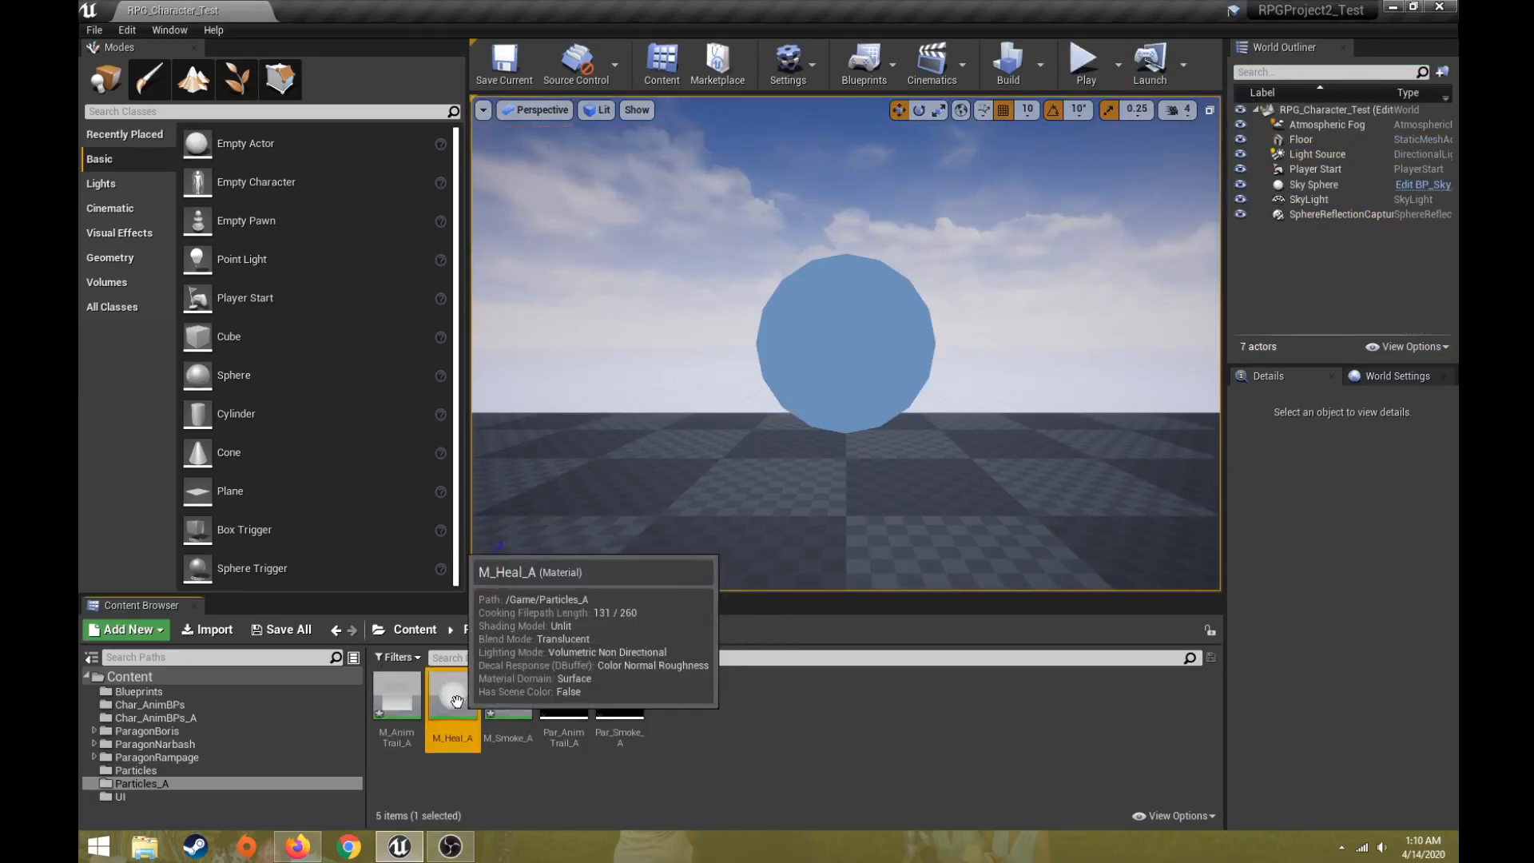
double_click(461, 708)
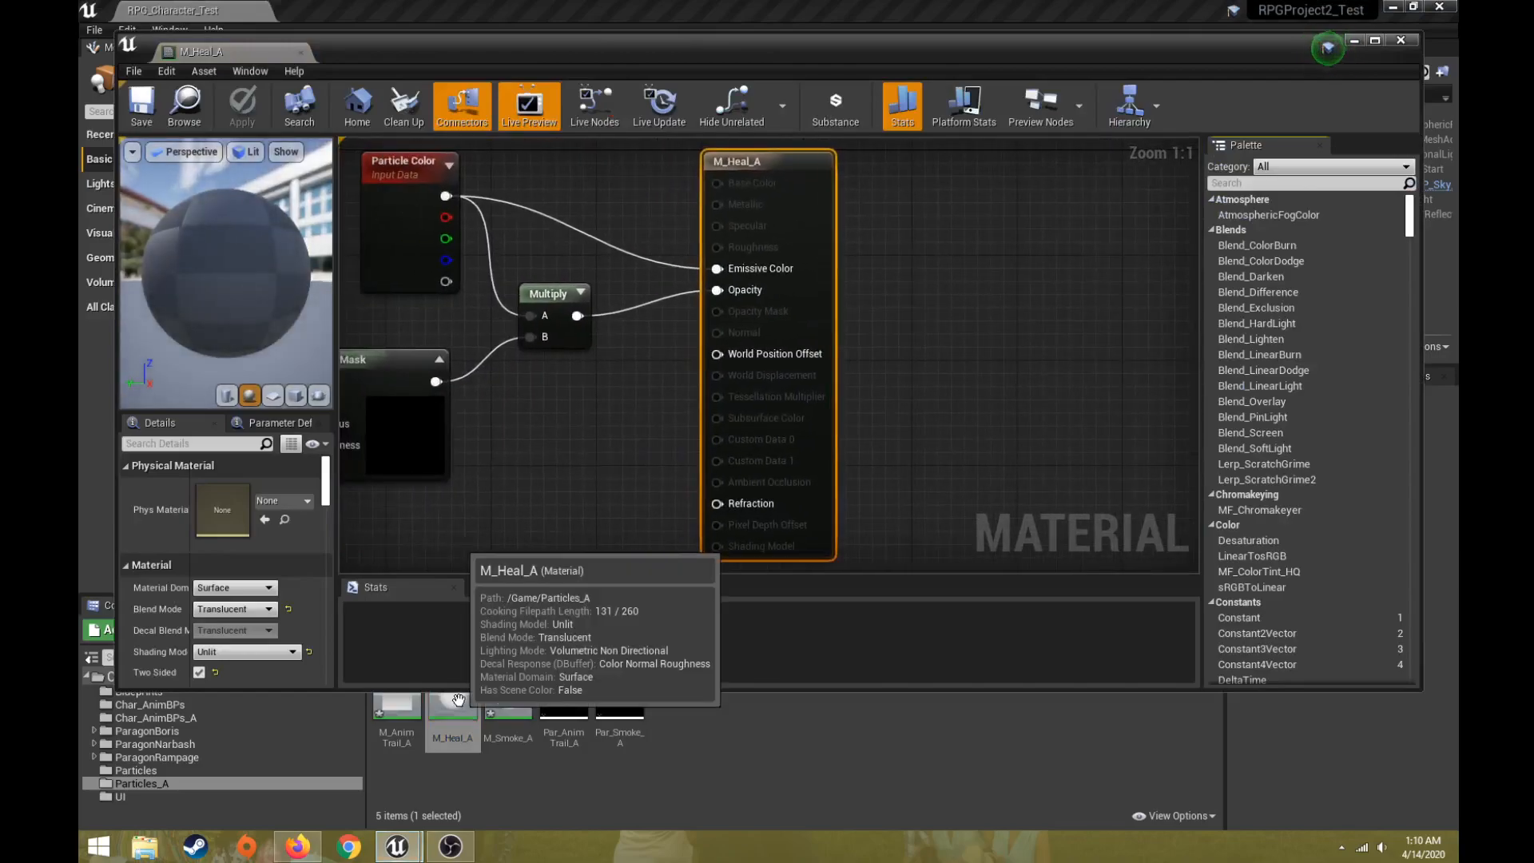
right_click_drag(384, 460, 859, 361)
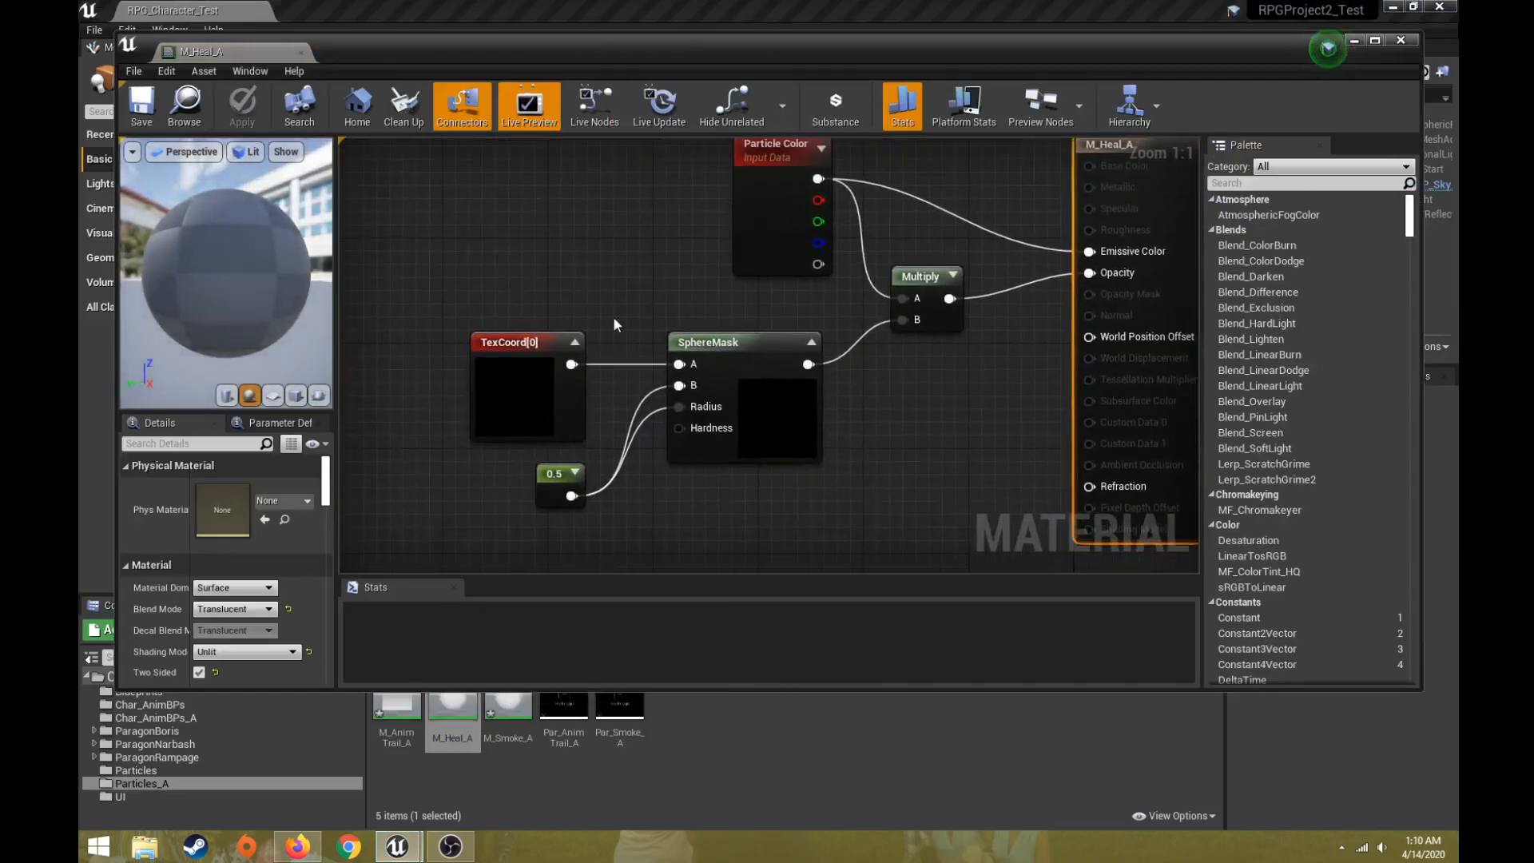
Move the TexCoord, 0.5 constant and SphereMask nodes farther from Multiply, and preview the material on a cube
left_click_drag(533, 331, 698, 535)
left_click_drag(737, 347, 527, 347)
left_click(553, 297)
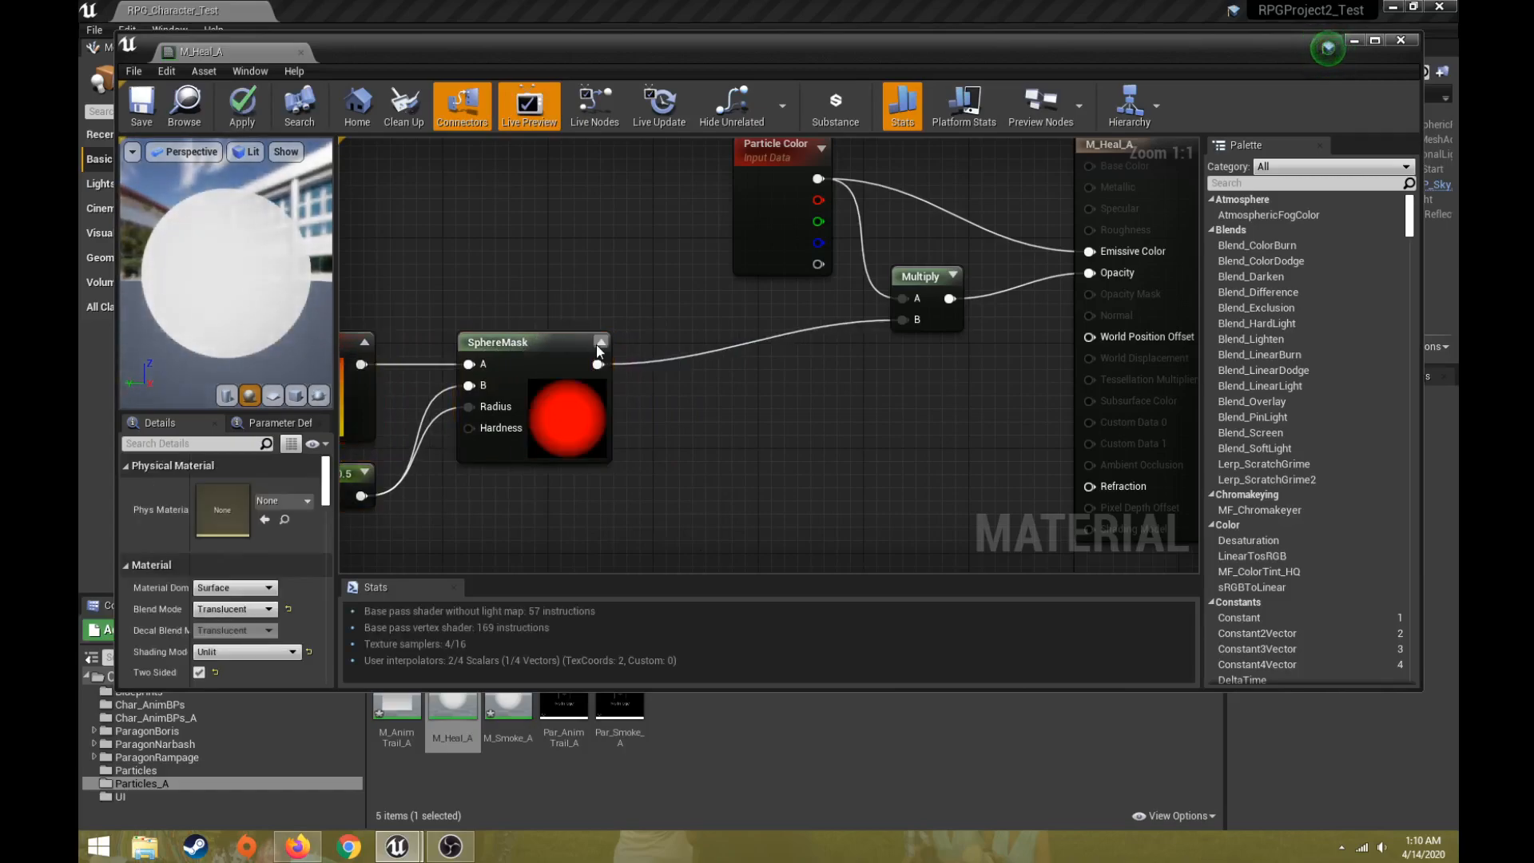
left_click(295, 395)
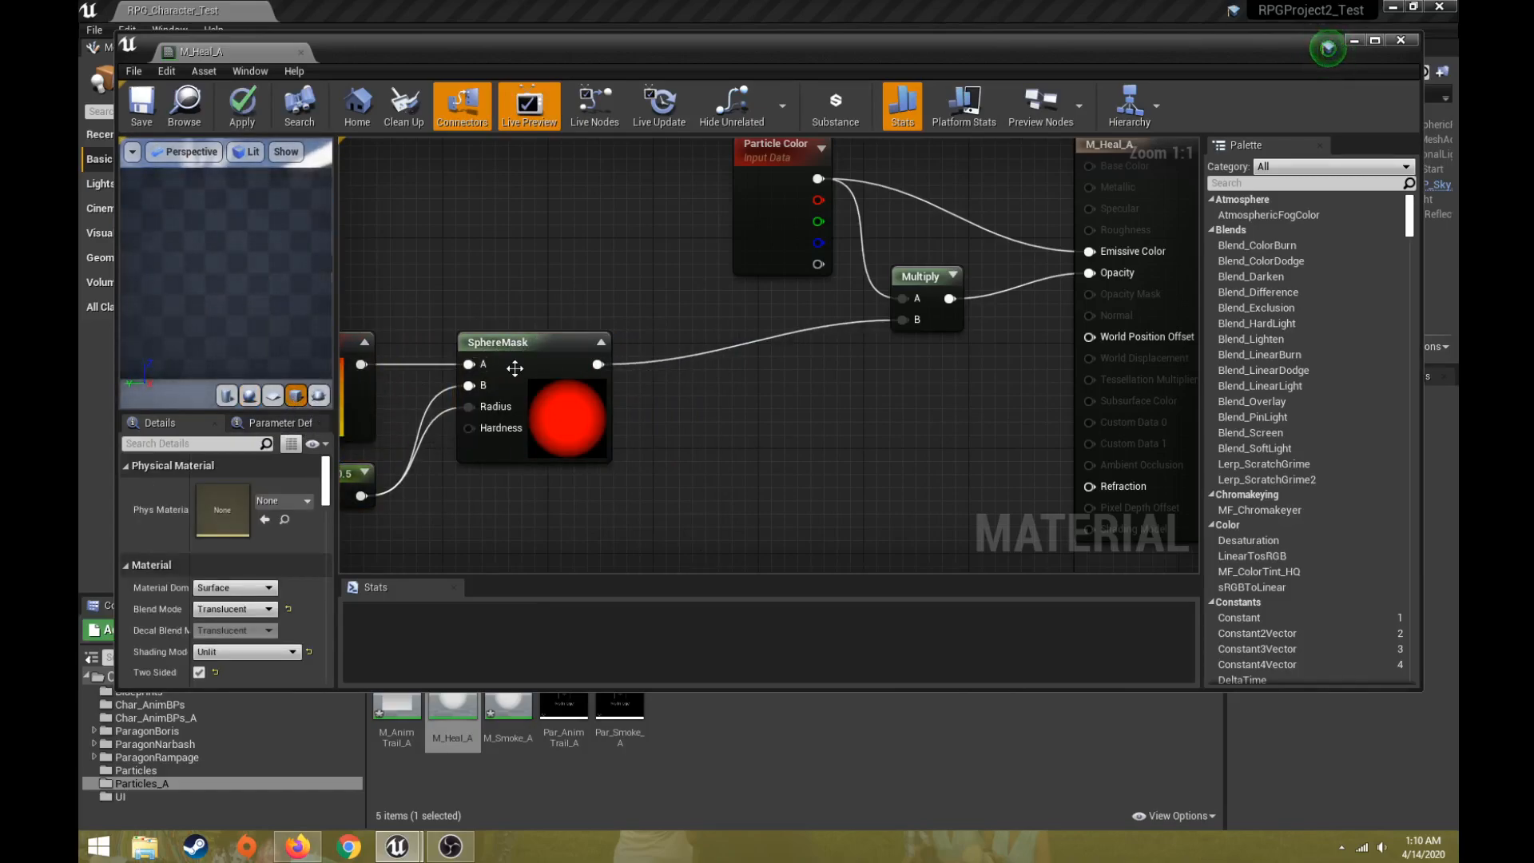
Insert a Noise node between SphereMask and the B input of Multiply in M_Heal_A, and close the material
left_click_drag(607, 363, 694, 375)
type("noise")
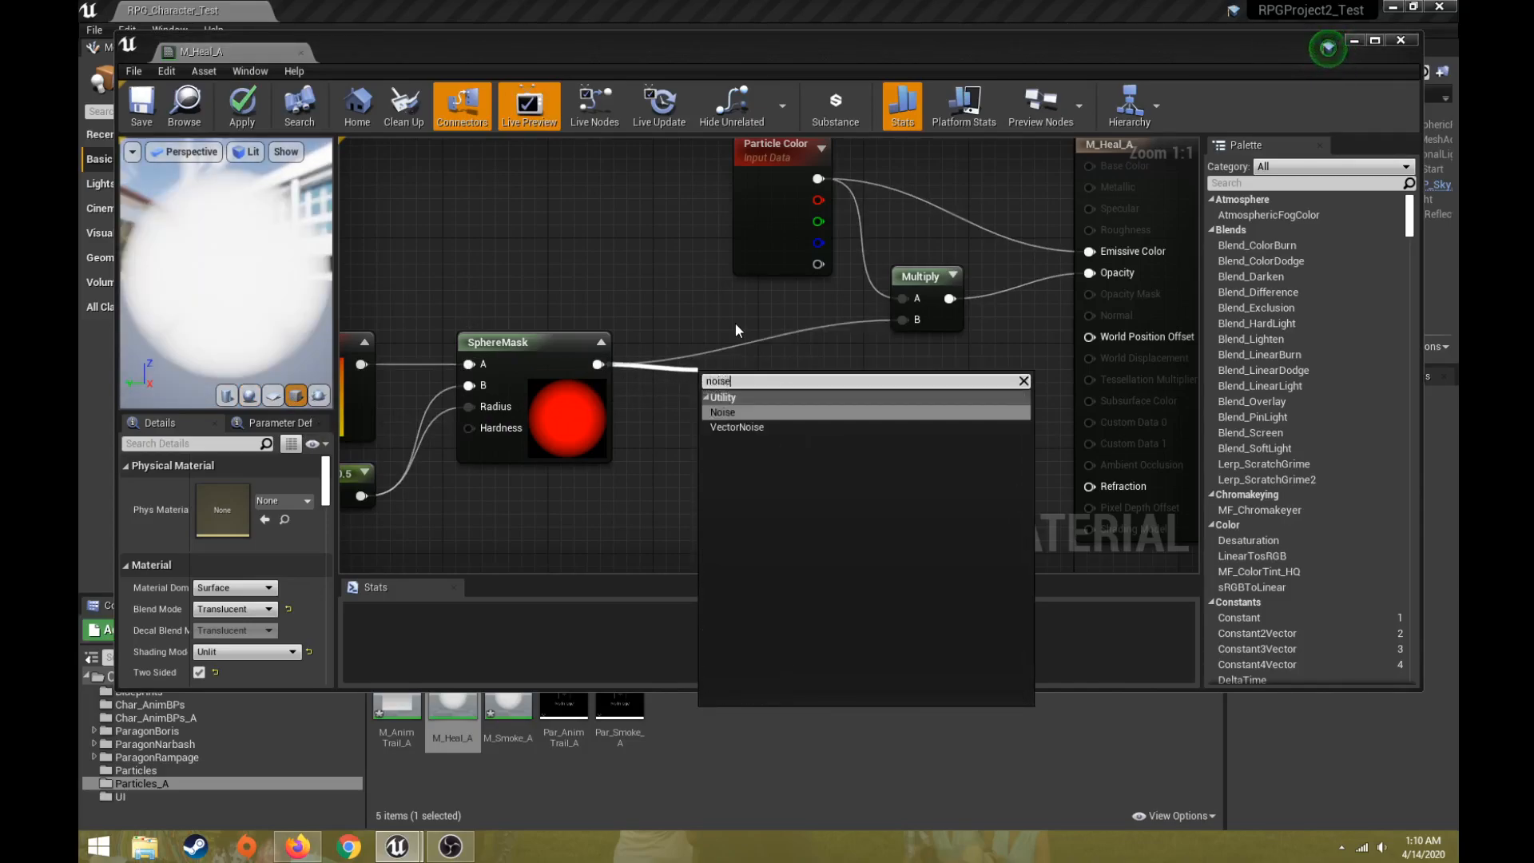
left_click(715, 411)
left_click_drag(757, 381, 907, 321)
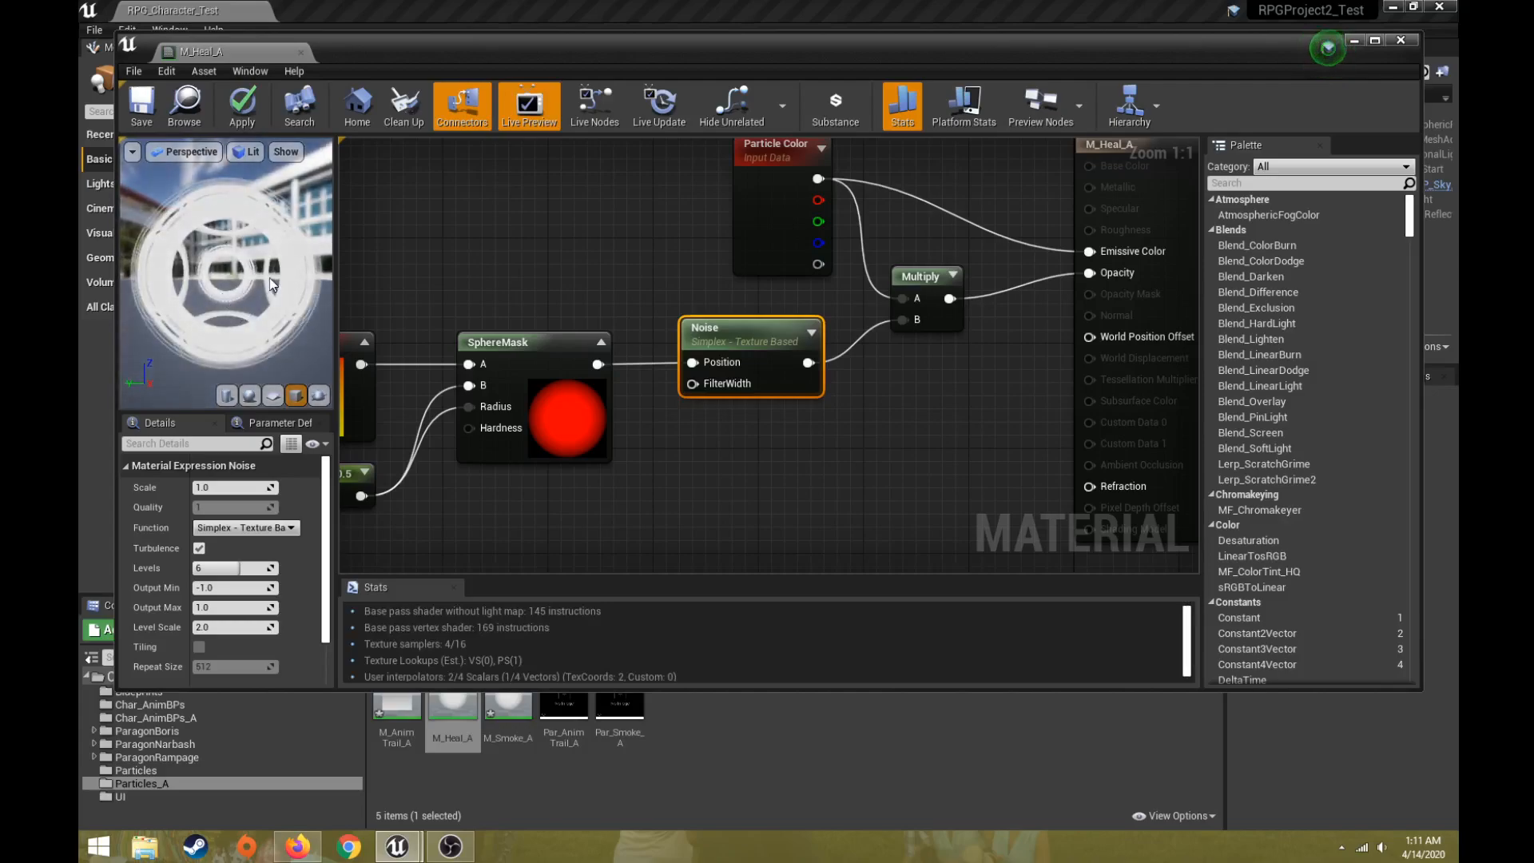
left_click_drag(270, 277, 240, 303)
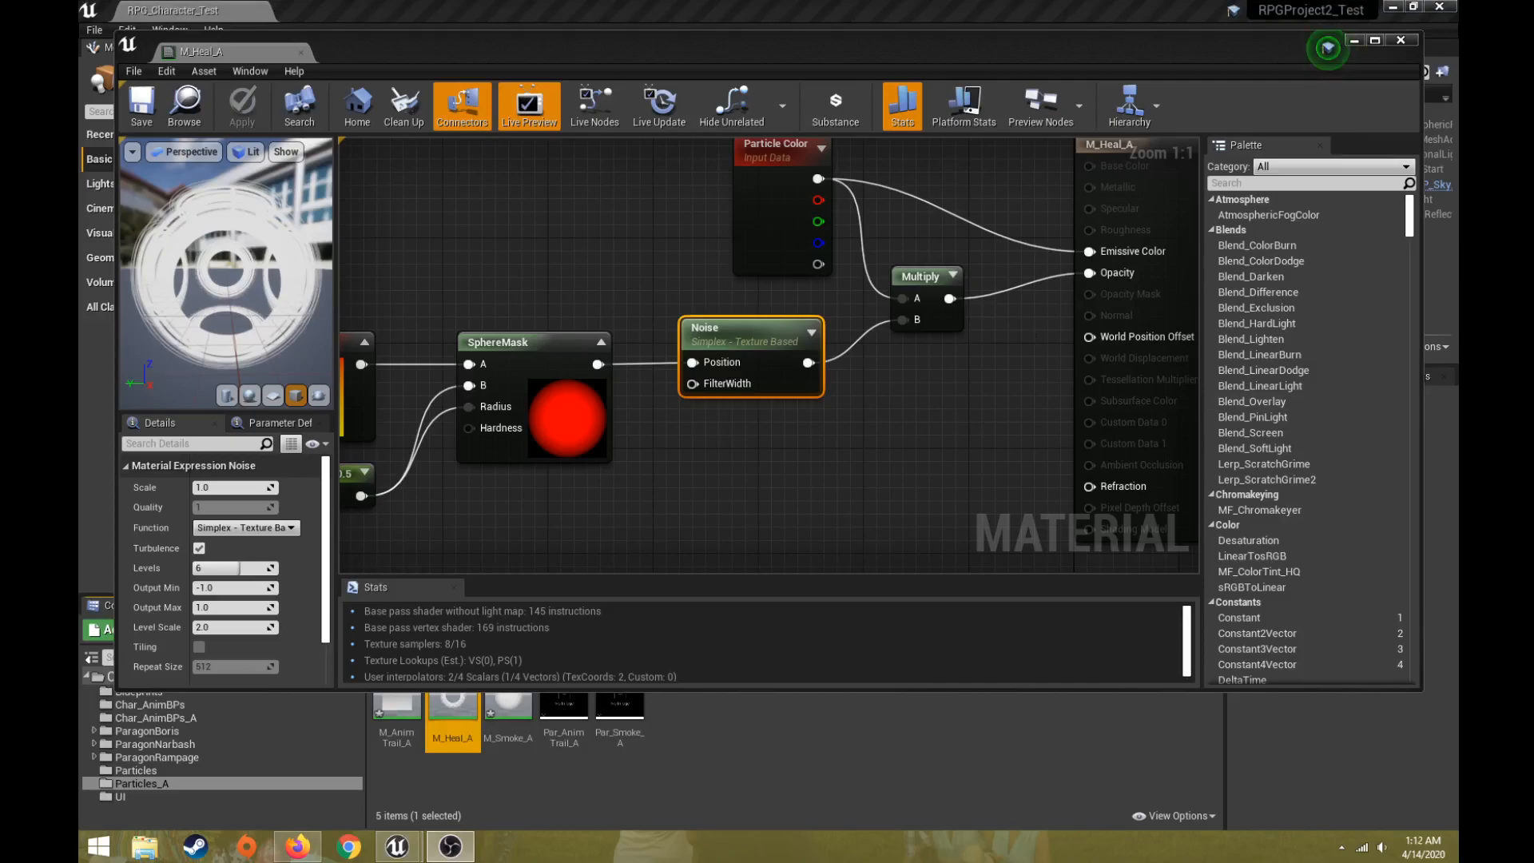
left_click(1400, 40)
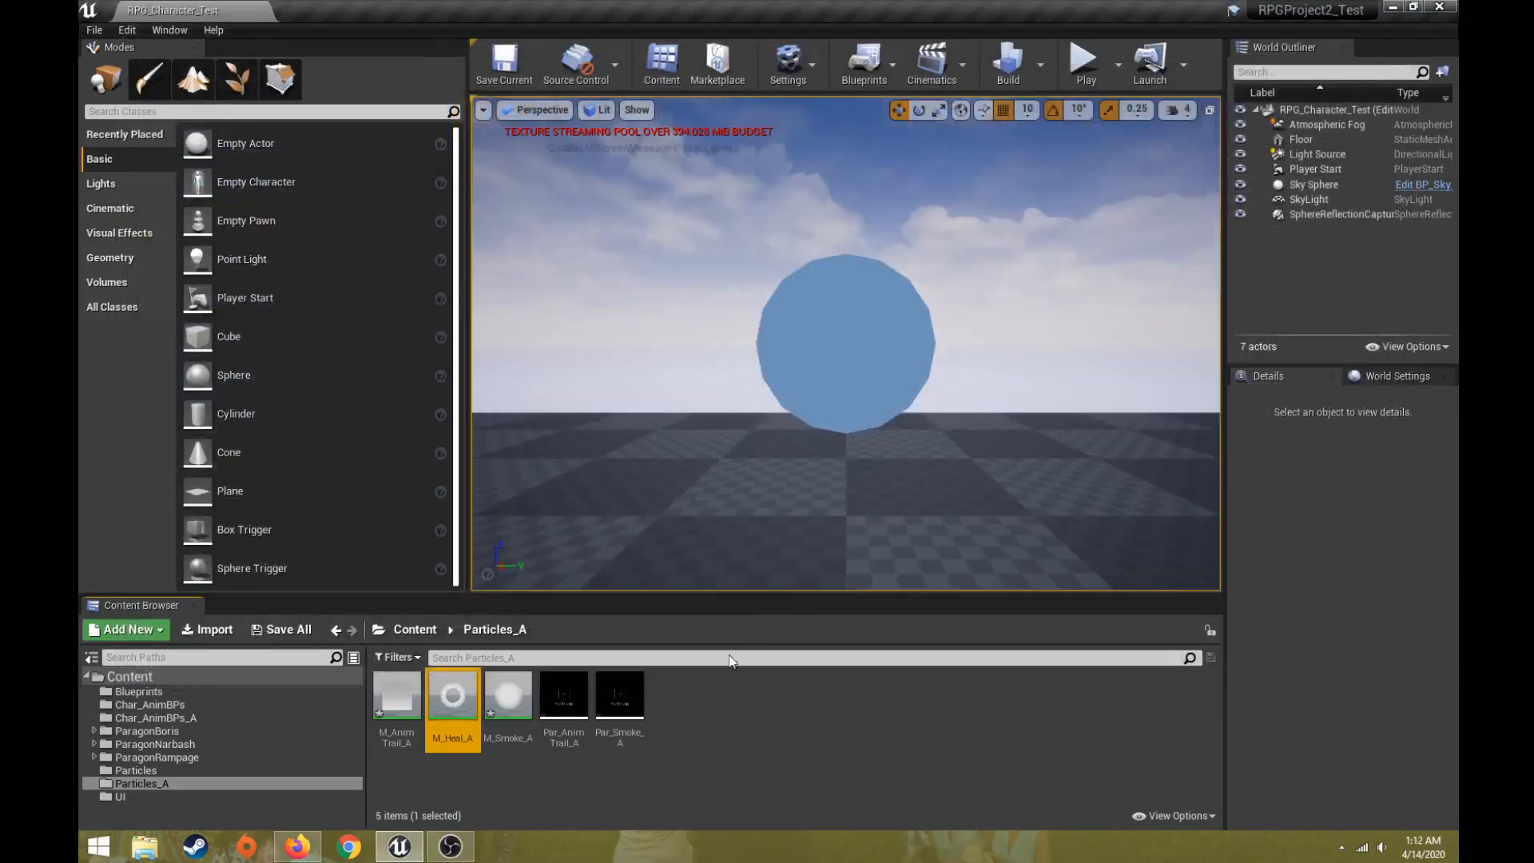
Create a particle system named Par_Heal_A in the Particles_A folder and open it for editing
right_click(711, 717)
left_click(795, 412)
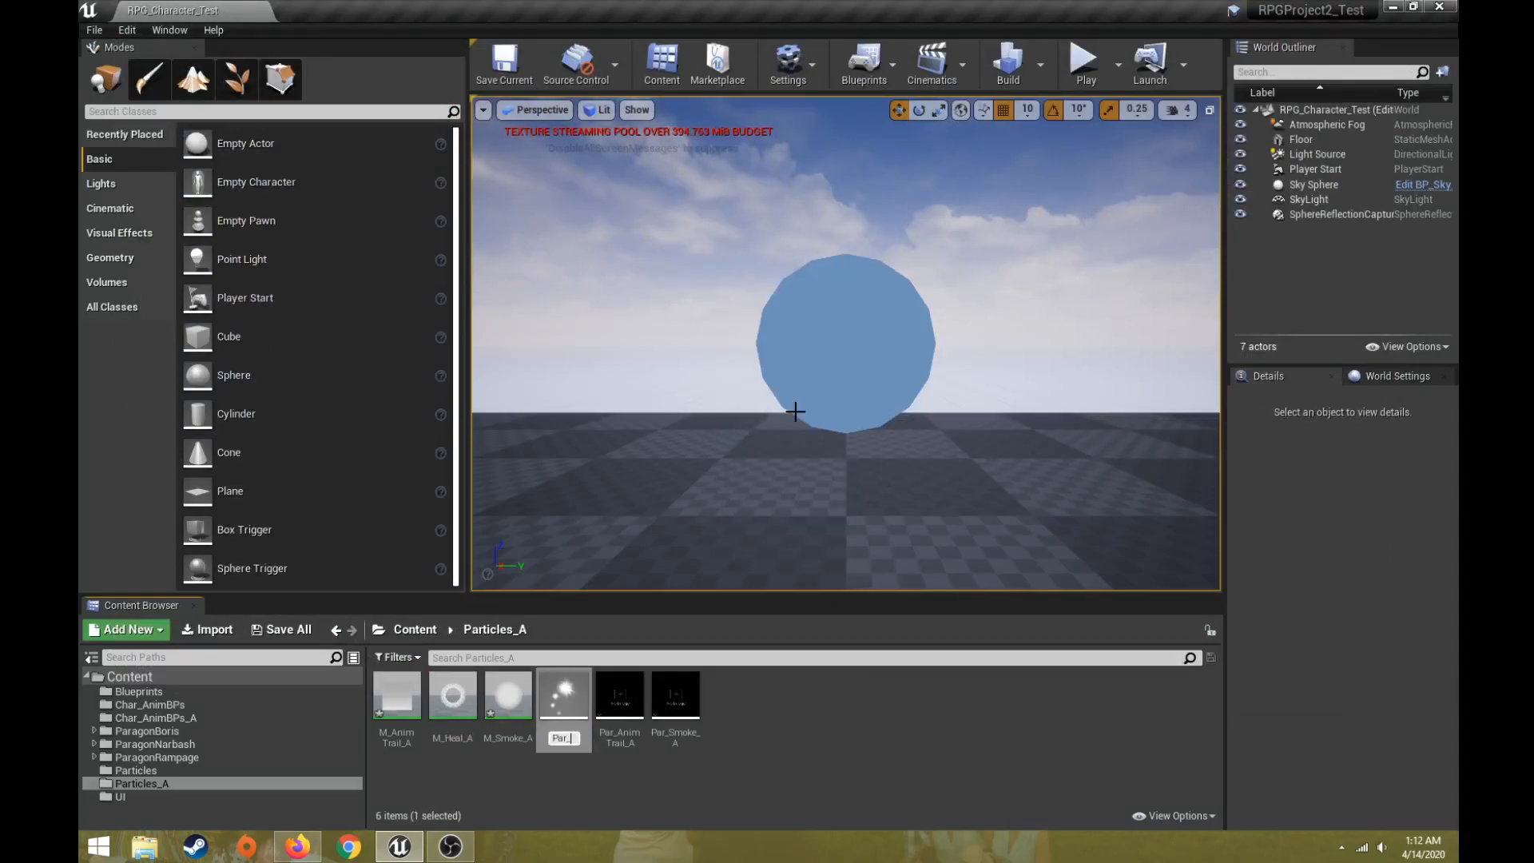
type("Par_Heal_")
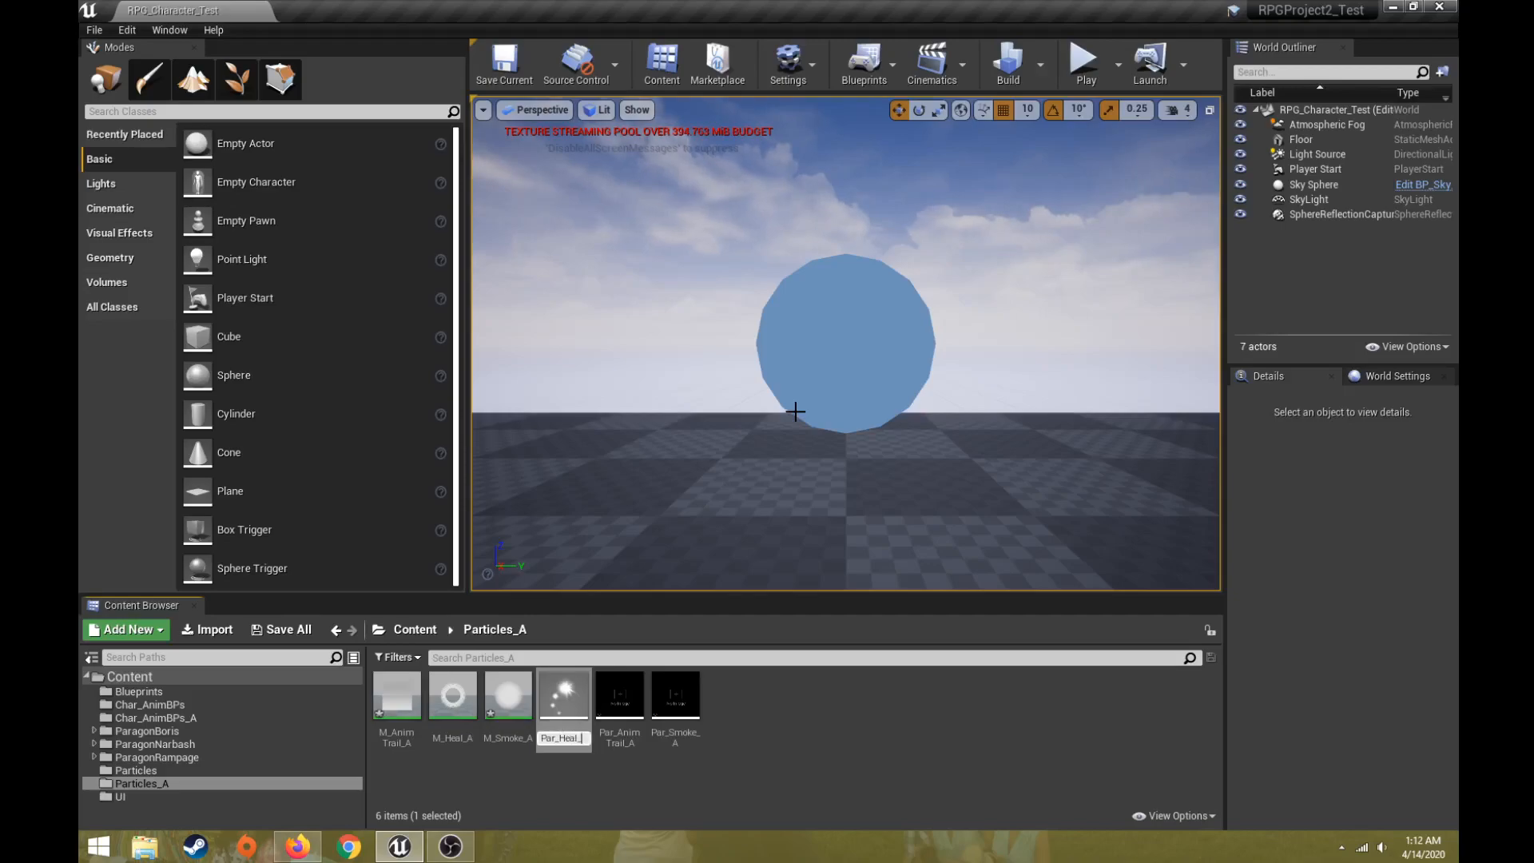
type("A")
key("Return")
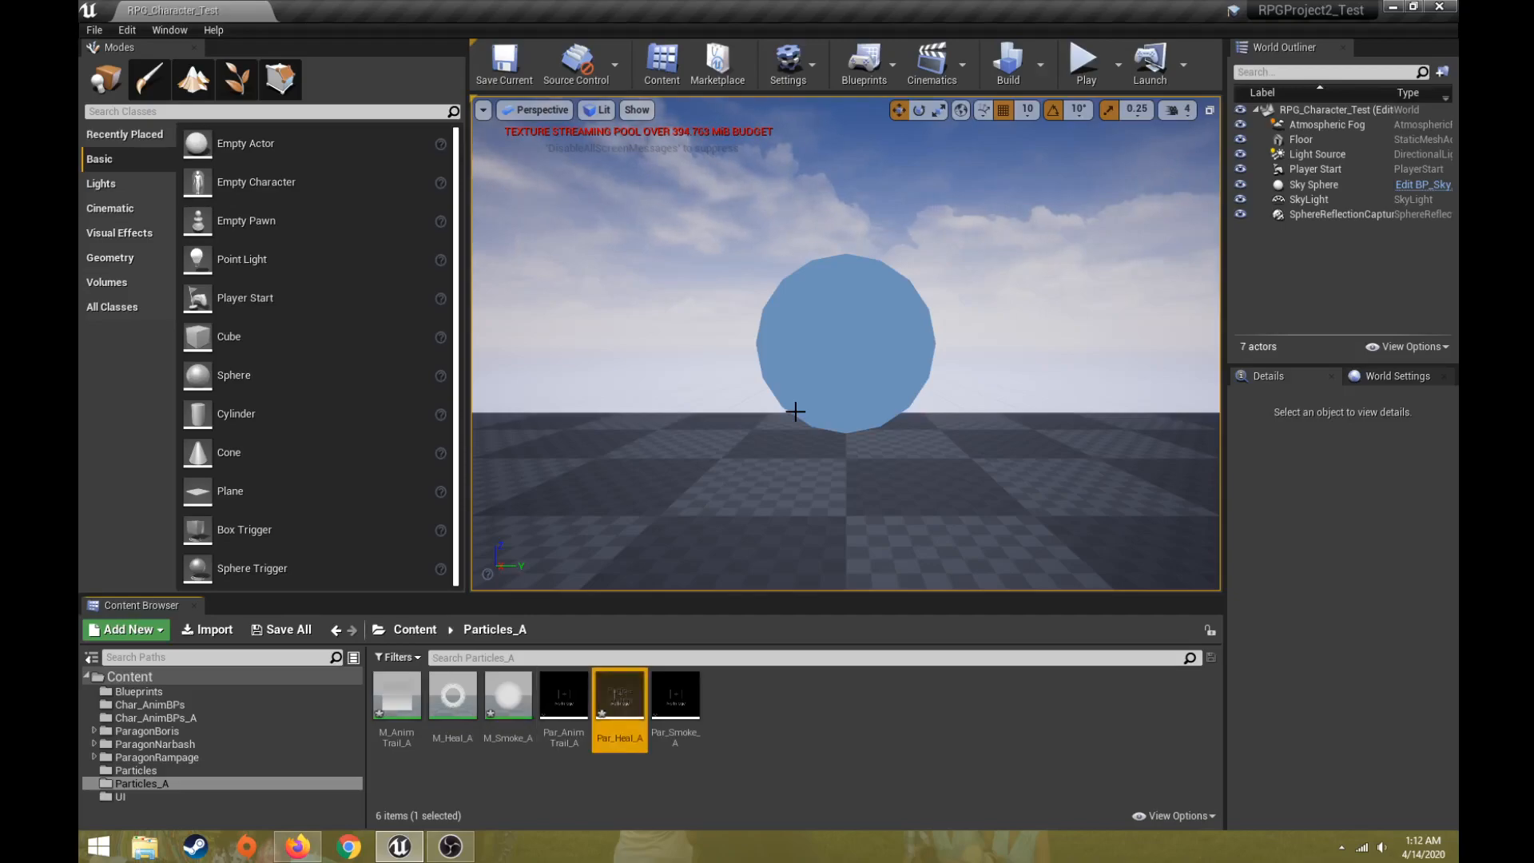
double_click(630, 702)
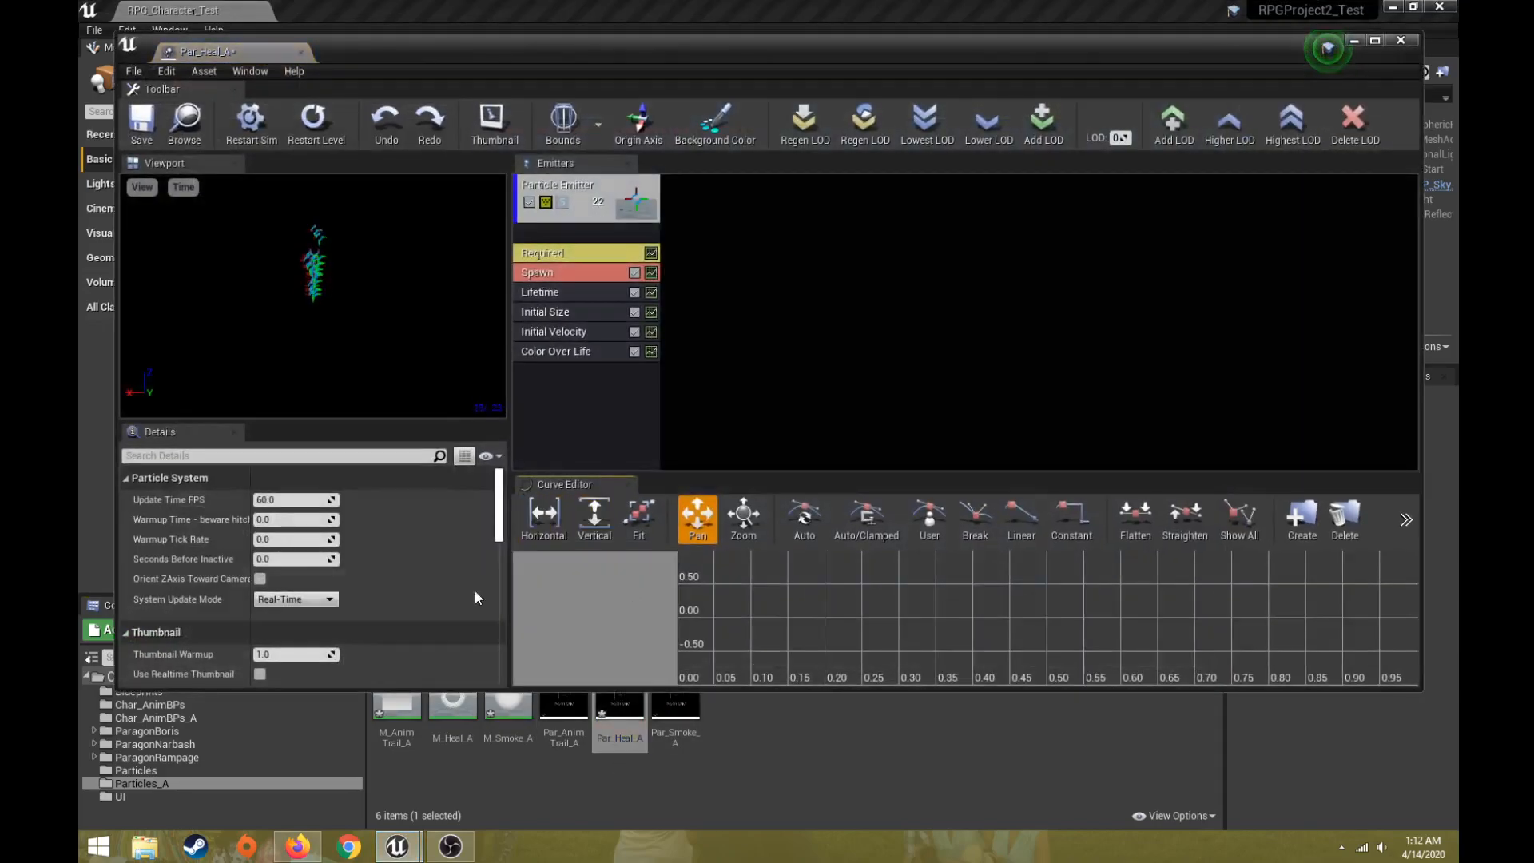
Assign M_Heal_A as the emitter's material in the Required module
left_click(444, 704)
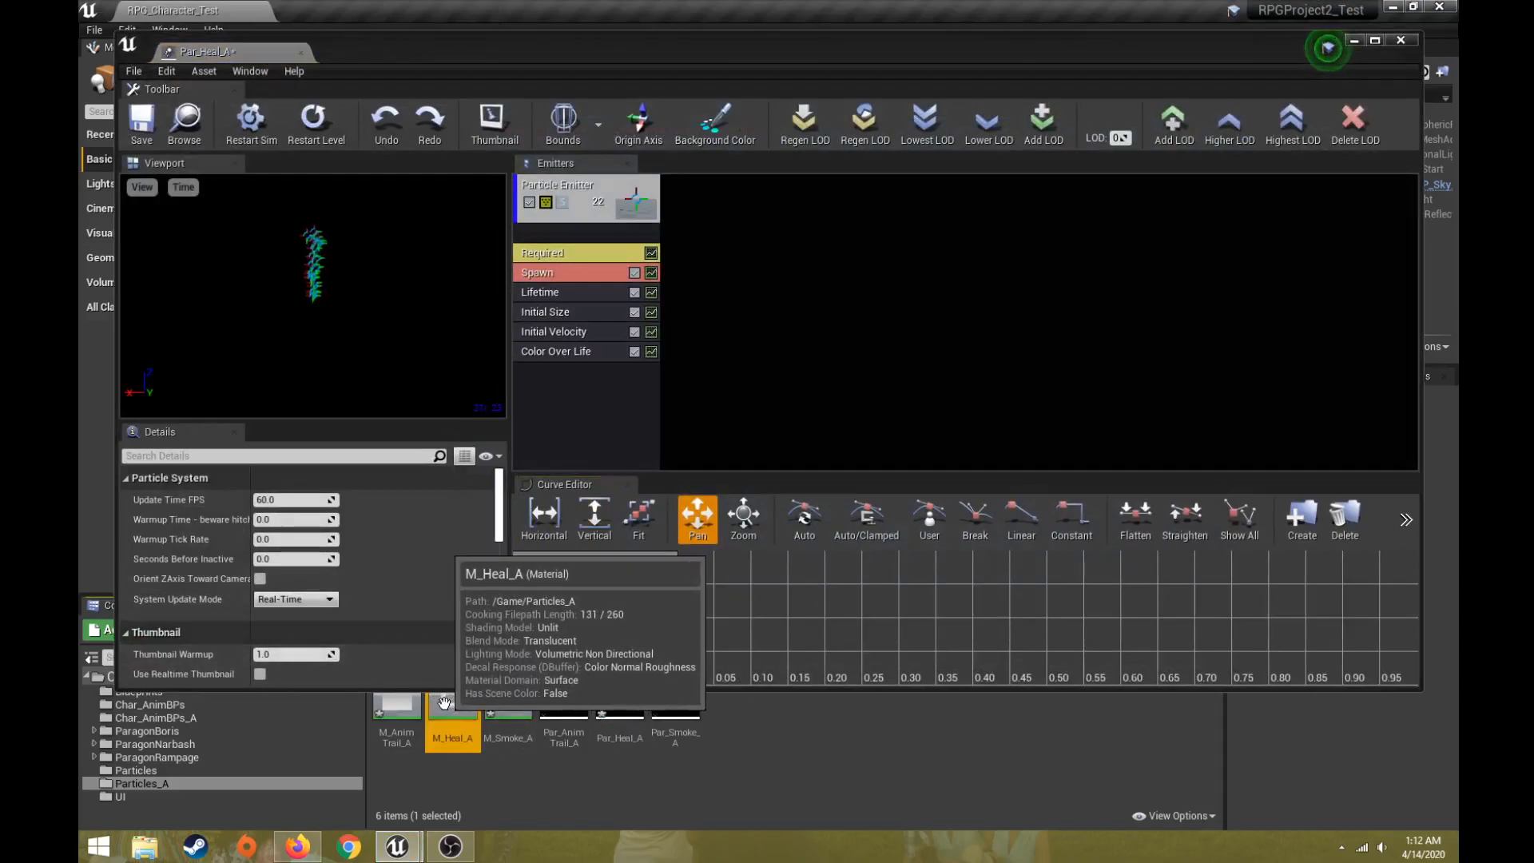
left_click(573, 254)
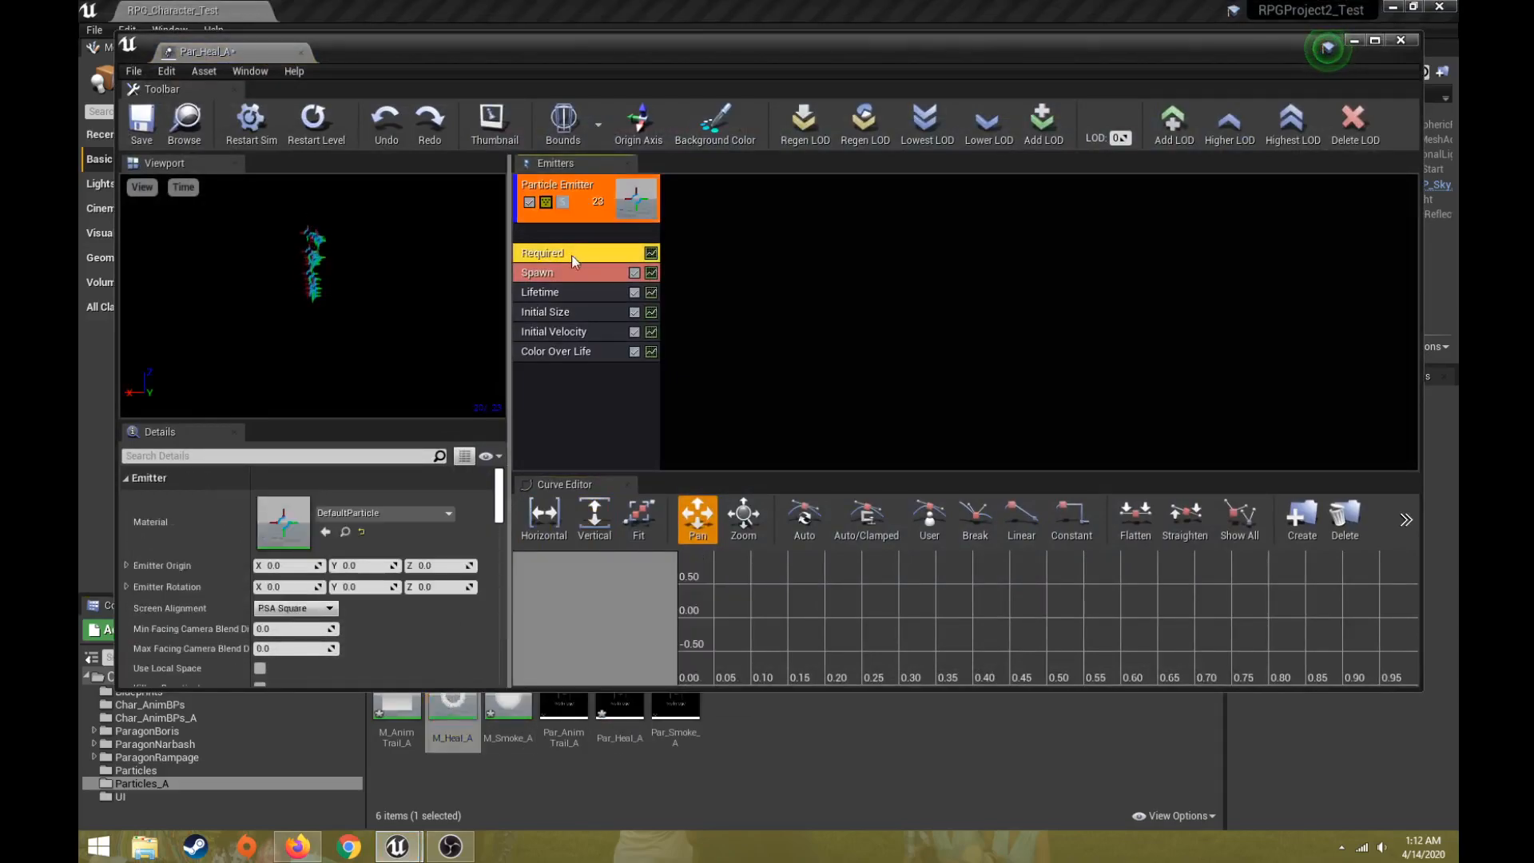
left_click_drag(444, 705, 281, 508)
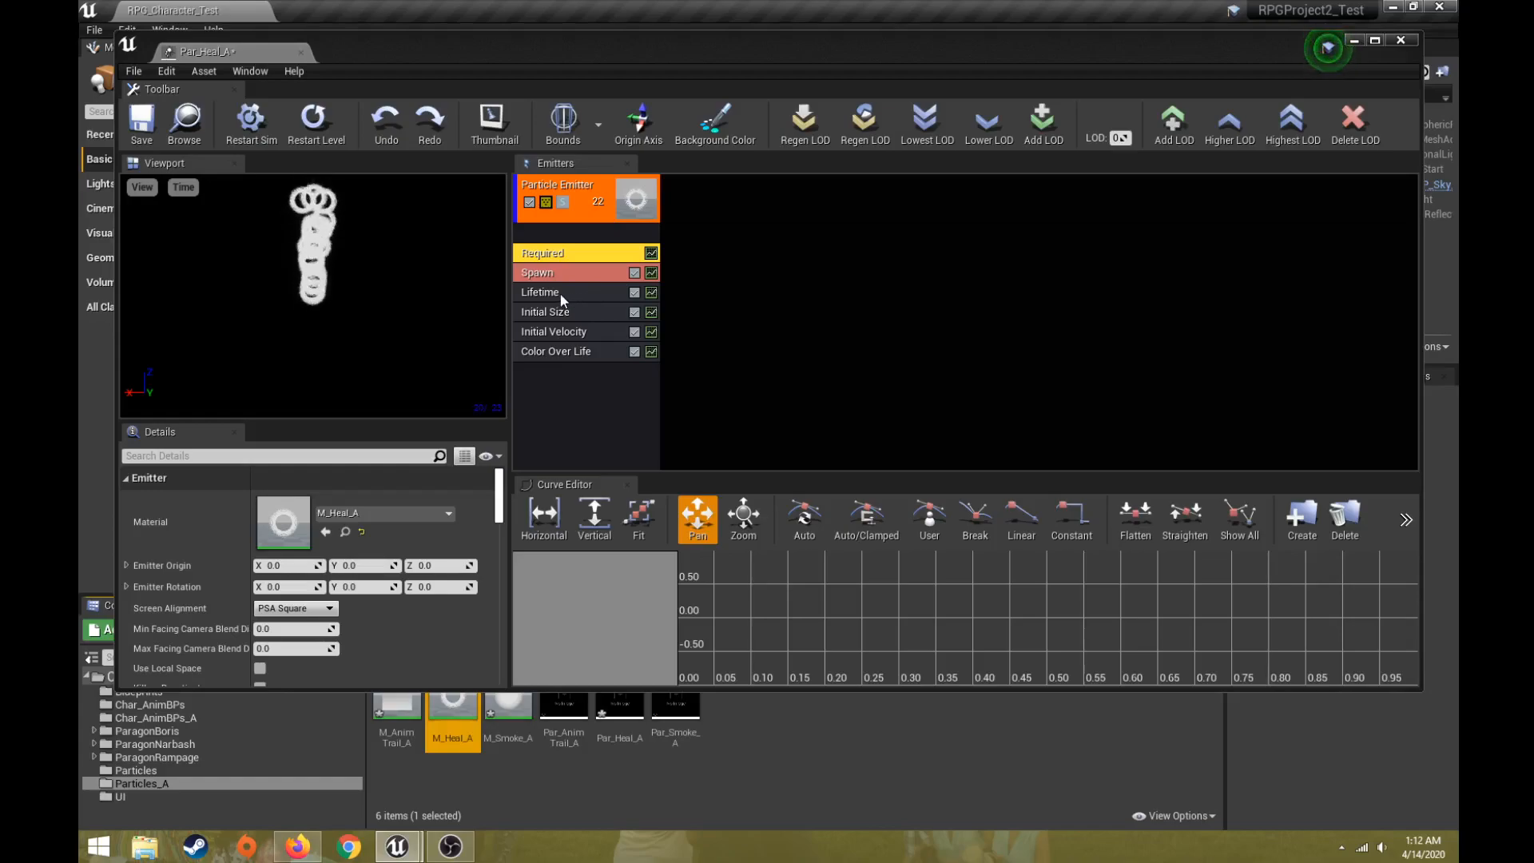
Delete the emitter's Initial Velocity module and add a Cylinder location module
left_click(562, 333)
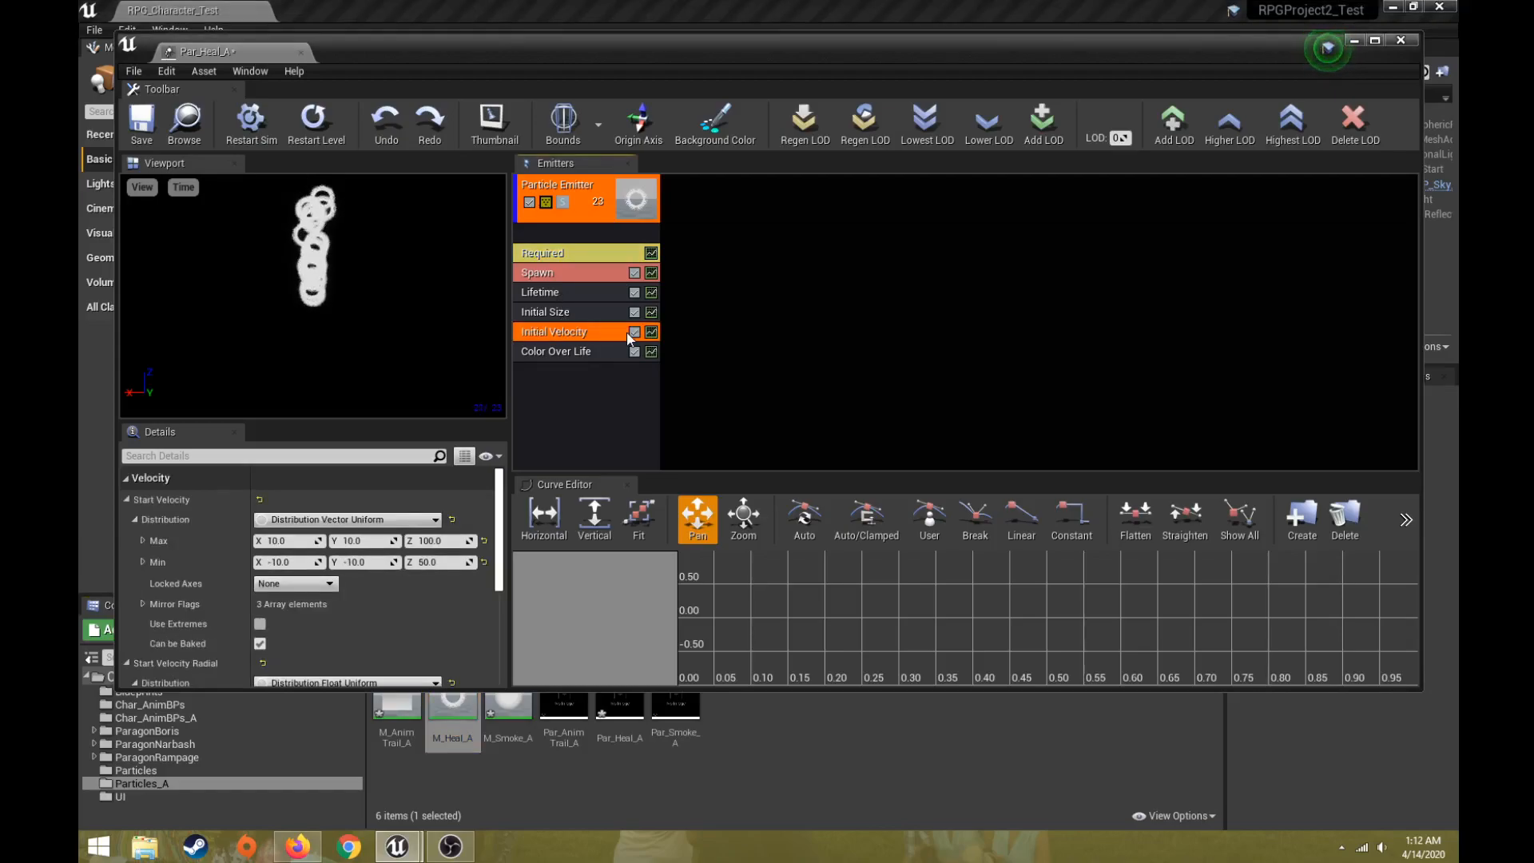
key("Delete")
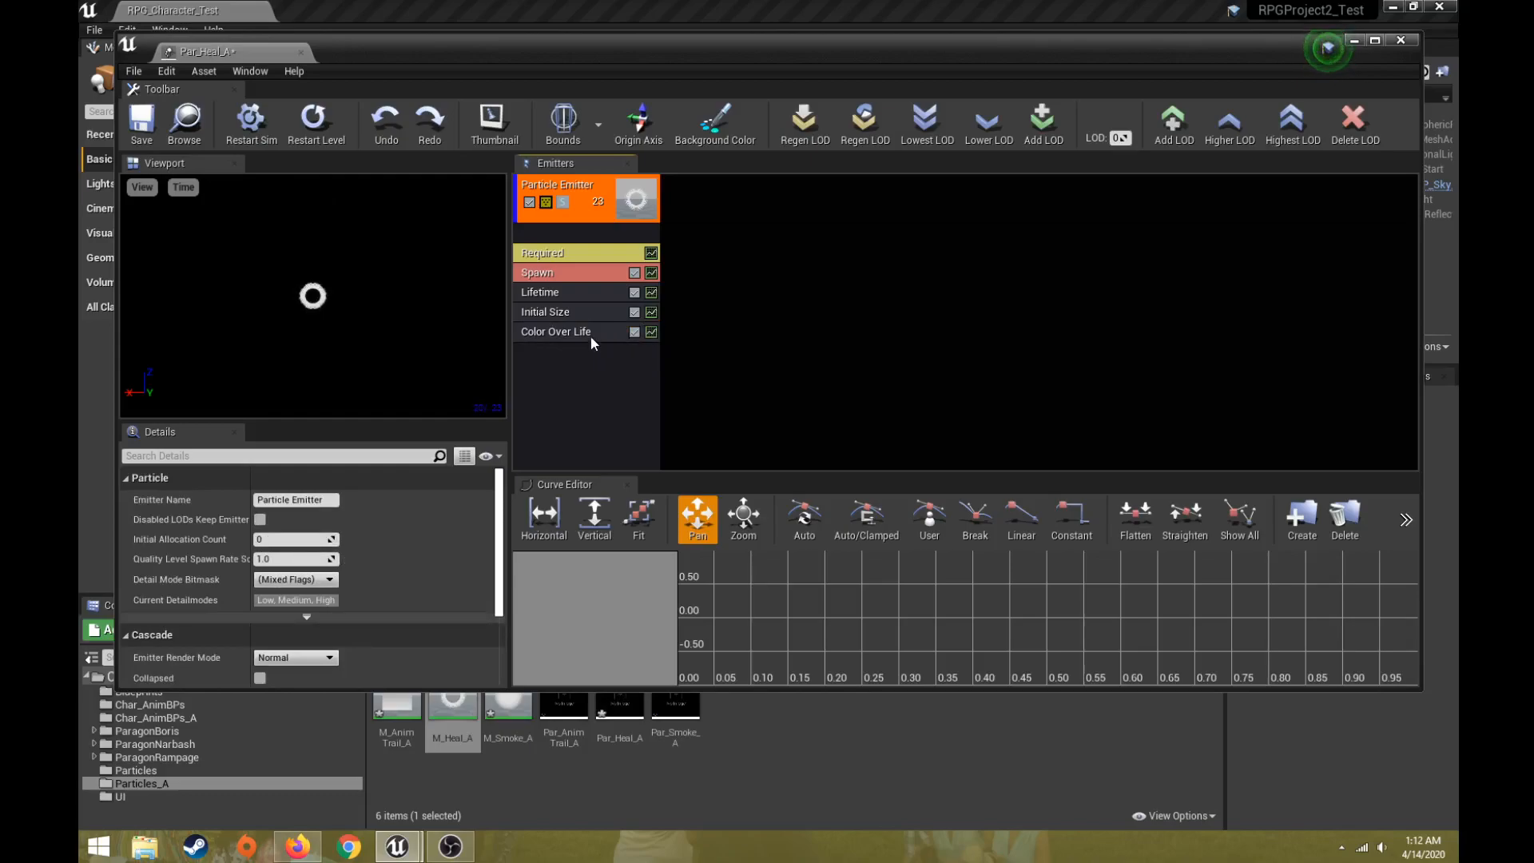
right_click(575, 379)
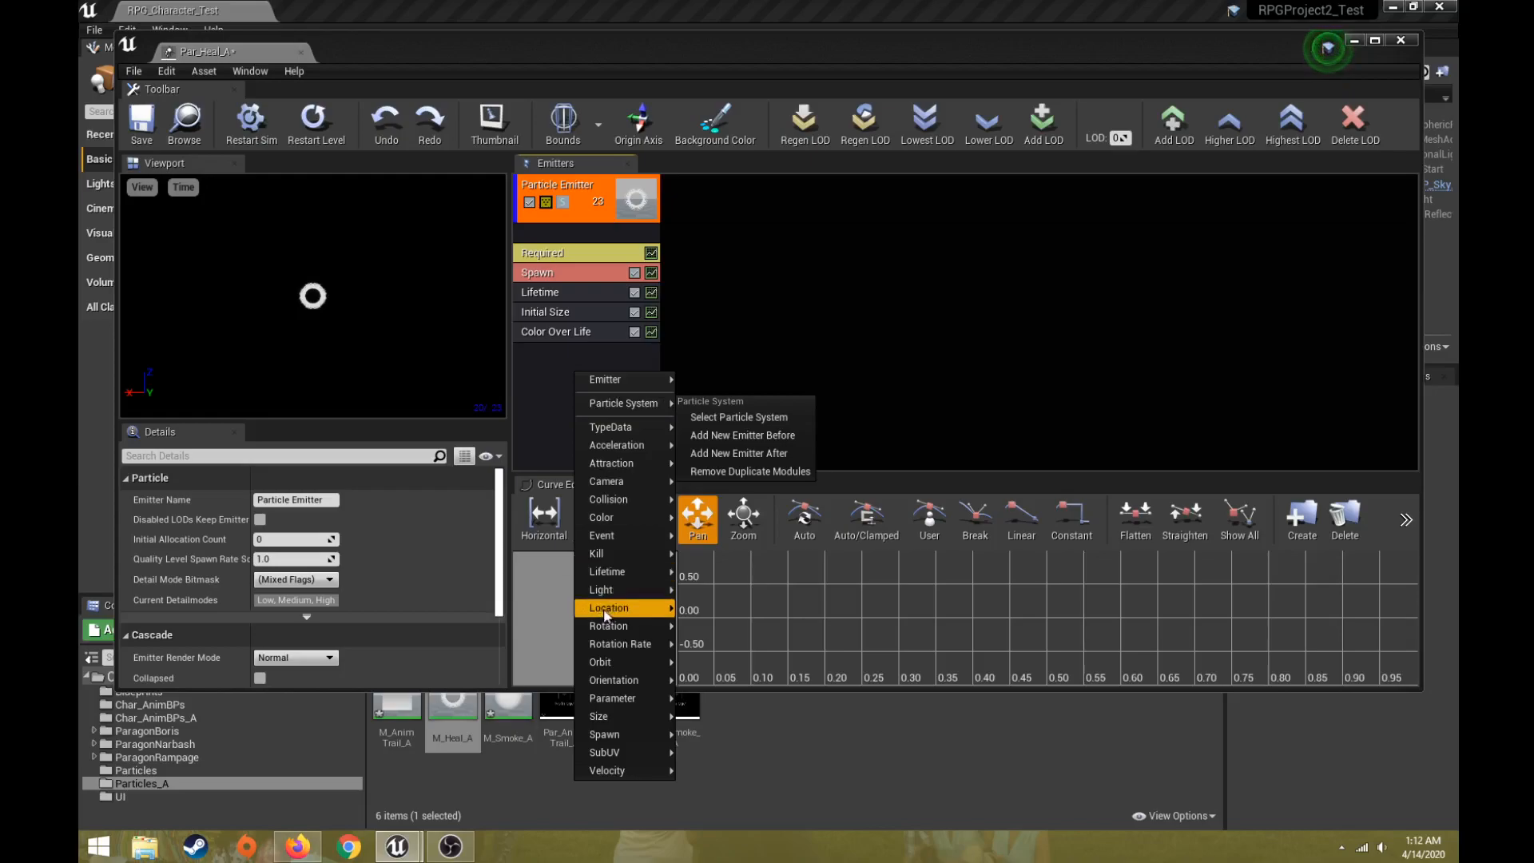
mouse_move(606, 615)
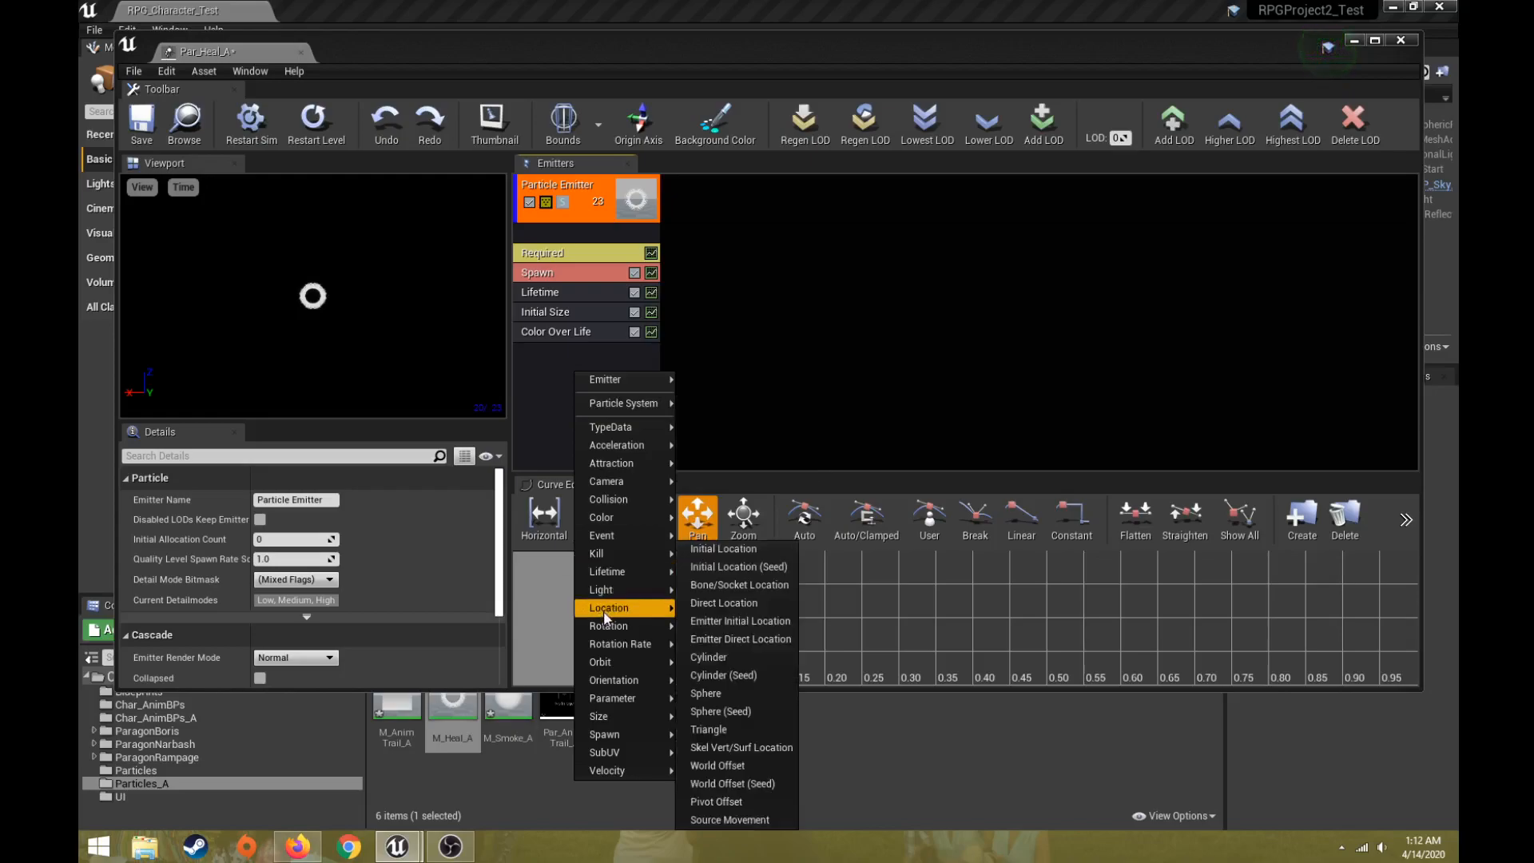
left_click(711, 655)
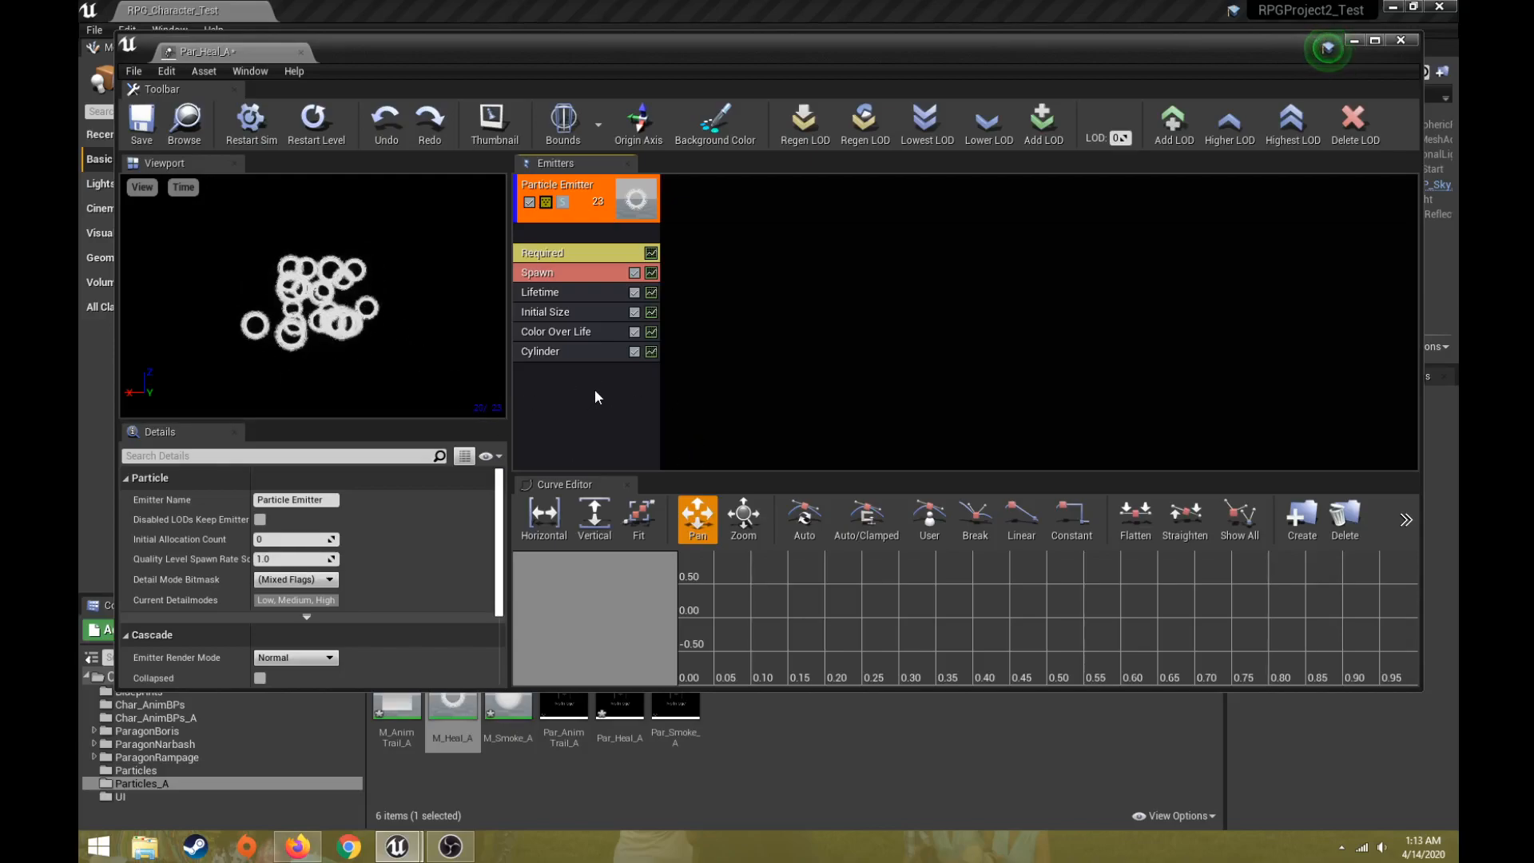
Set the maximum particle lifetime to 1.5 in the Lifetime module
left_click(567, 298)
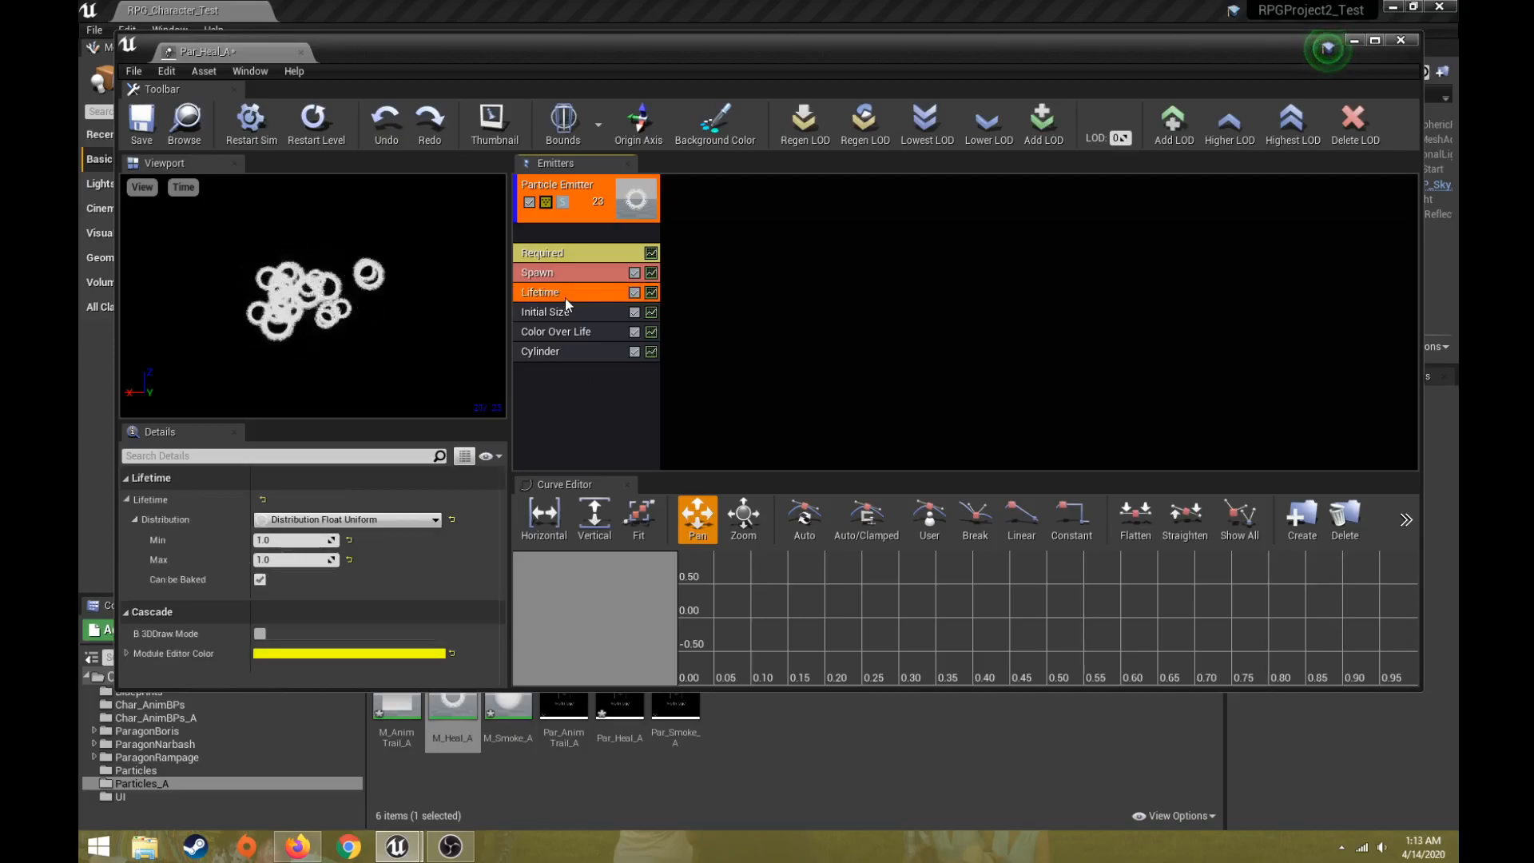
left_click(290, 562)
type("1.5")
key("Return")
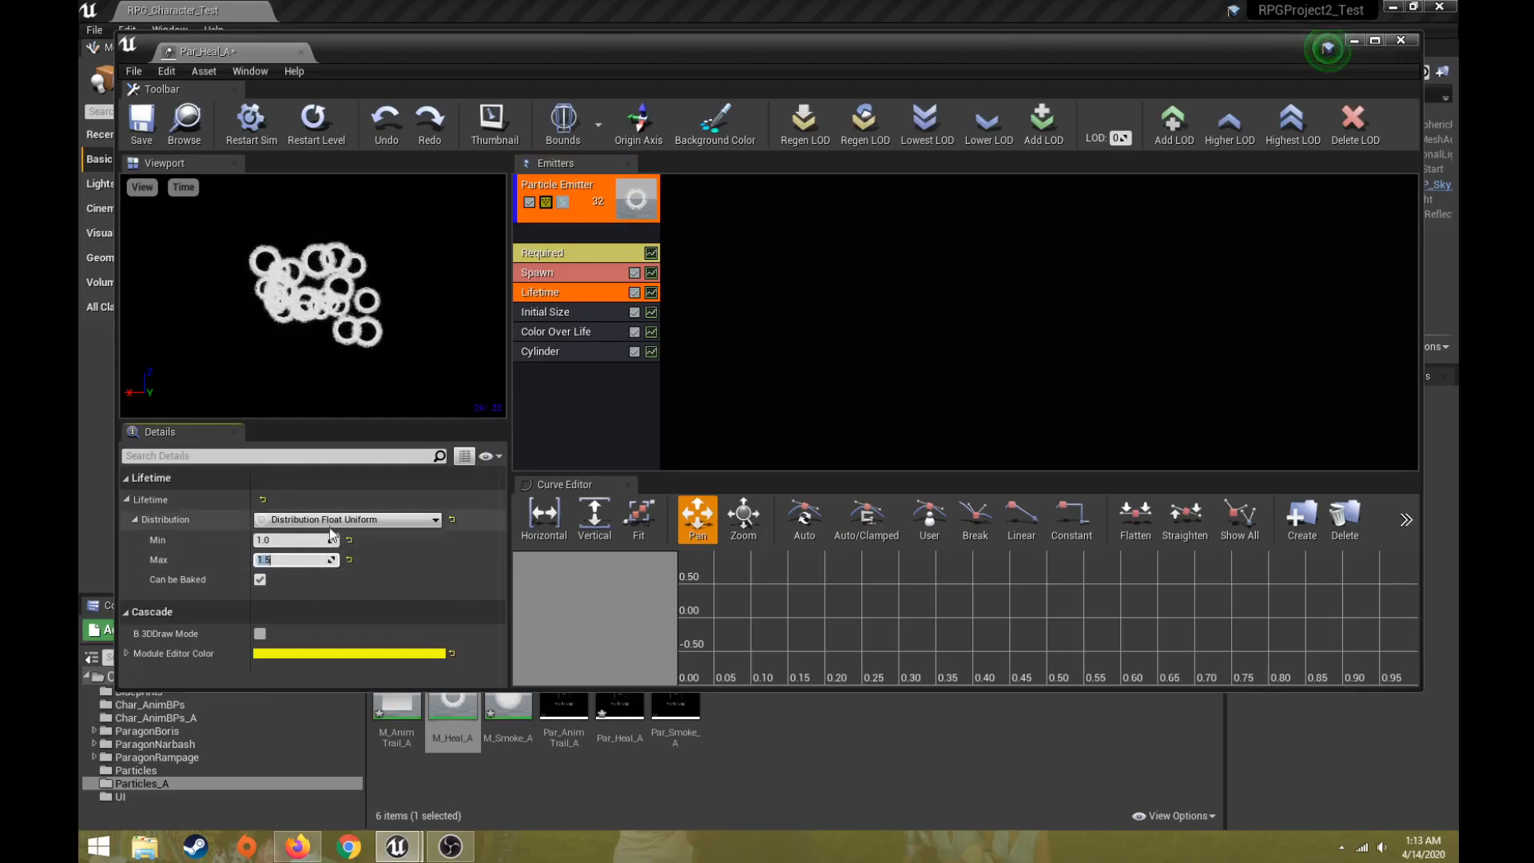
Set the Initial Size module's maximum and minimum start size to 65 on X, Y and Z
left_click(569, 312)
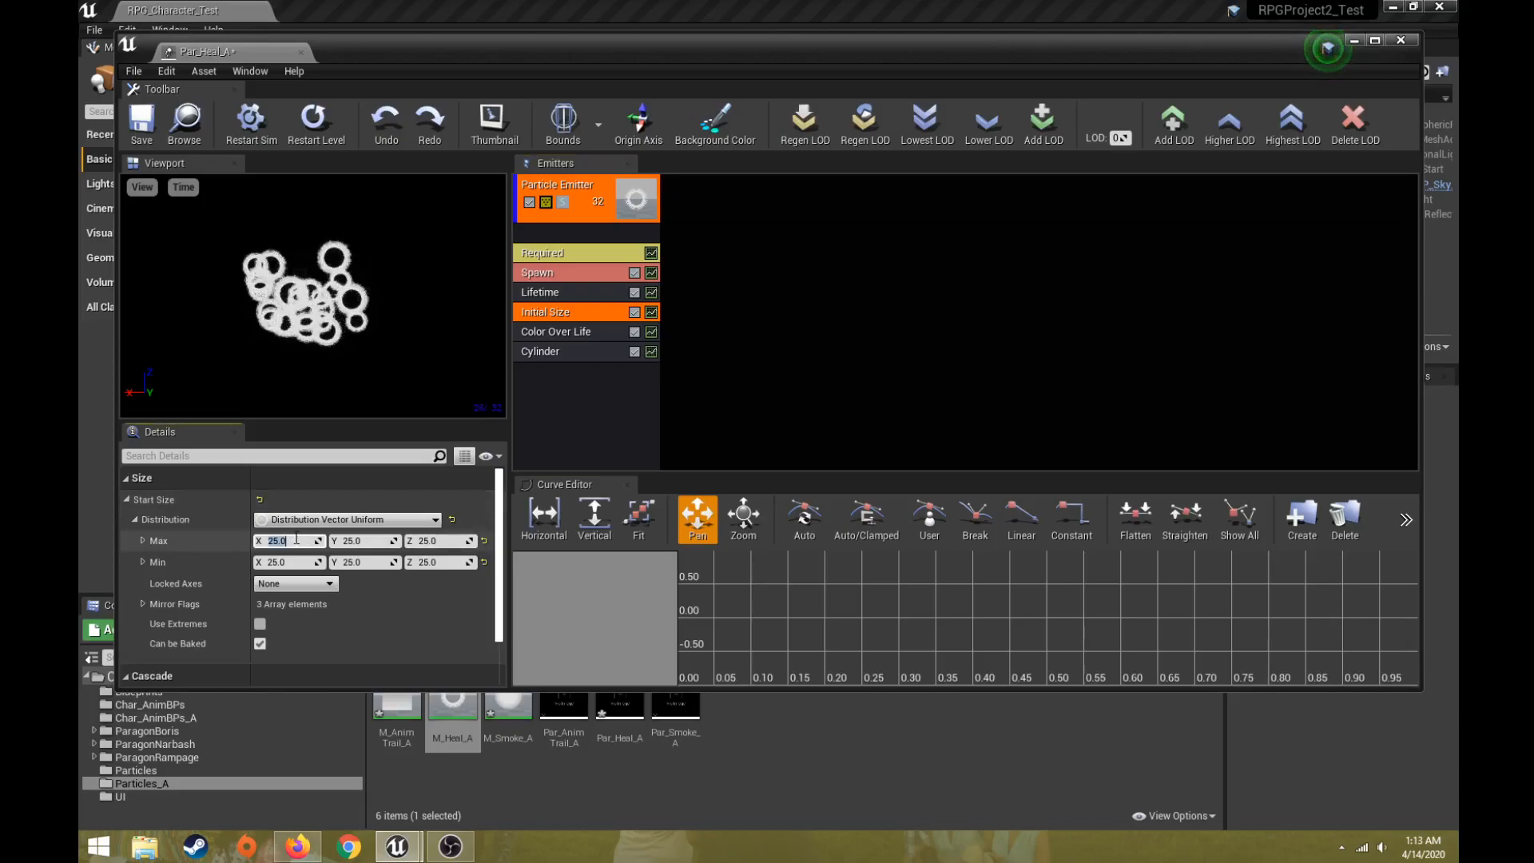
key("Tab")
type("65")
key("Tab")
type("65")
key("Tab")
type("65")
key("Tab")
type("65")
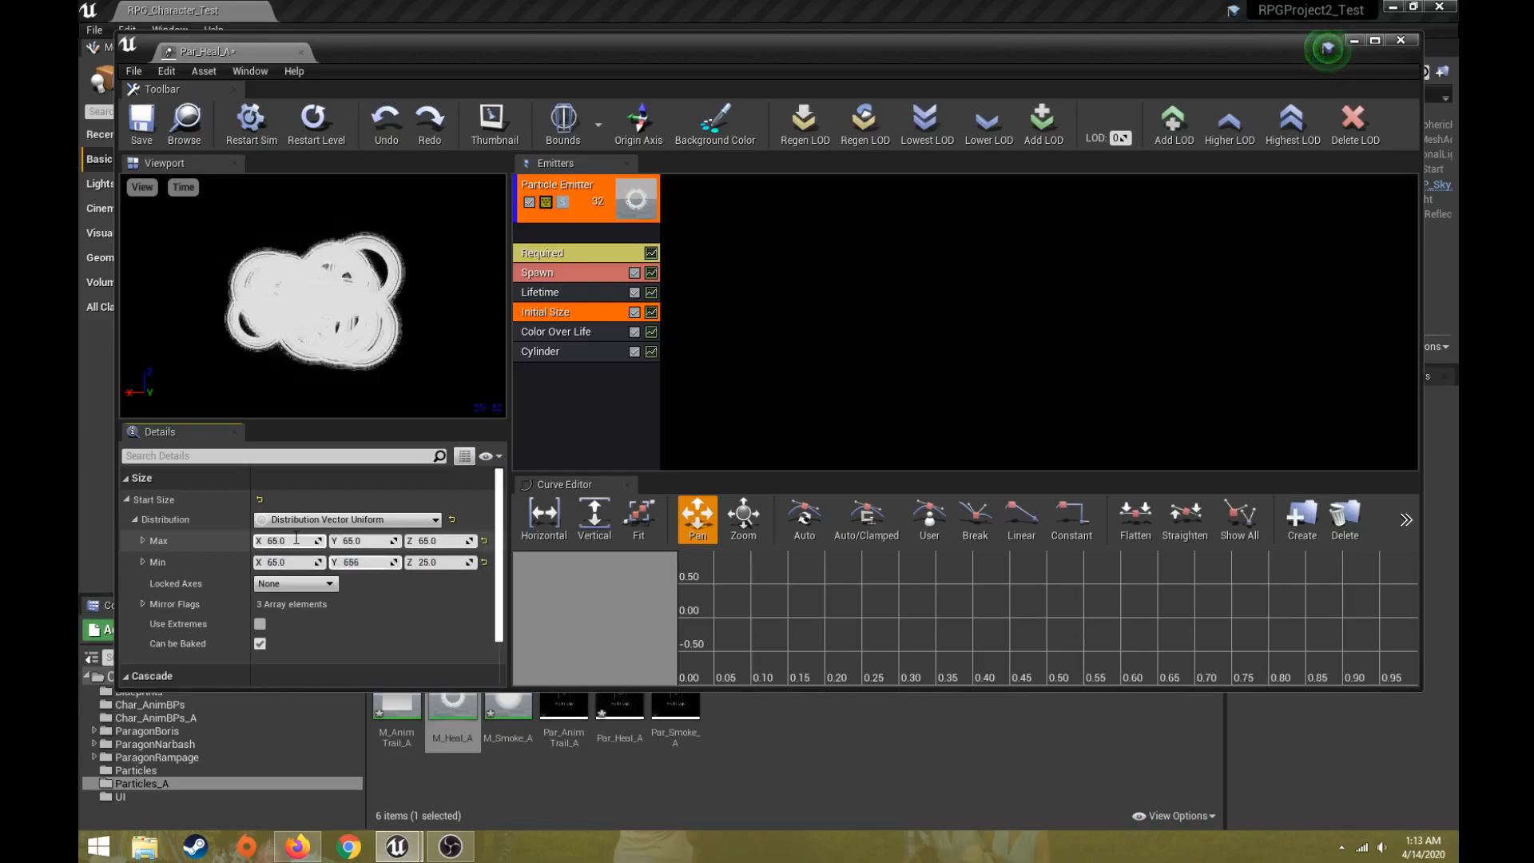
key("Tab")
type("65")
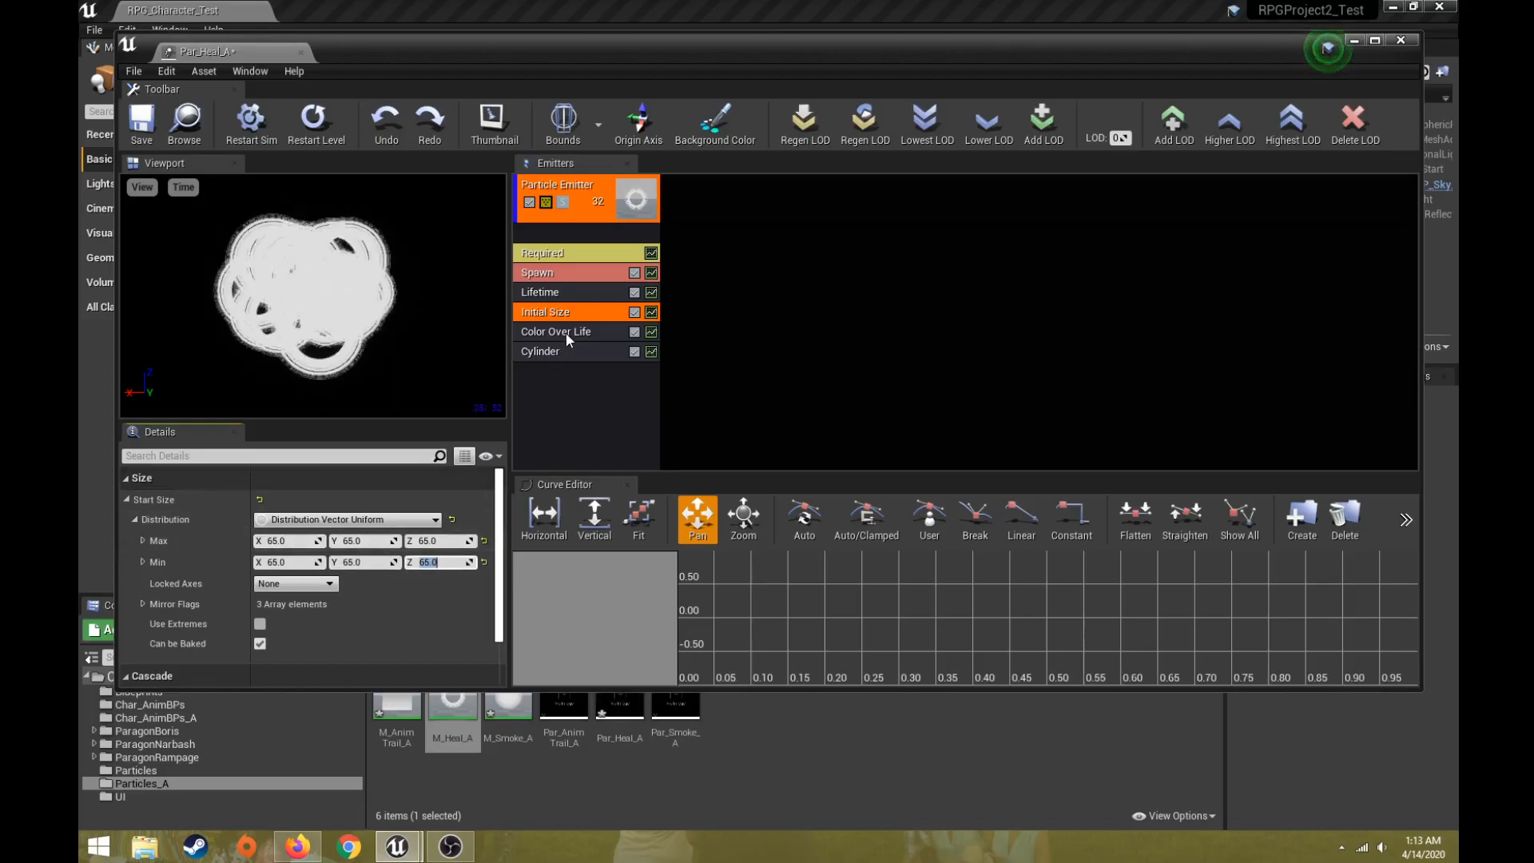
Set the Cylinder module's constant start radius to 800
left_click(553, 356)
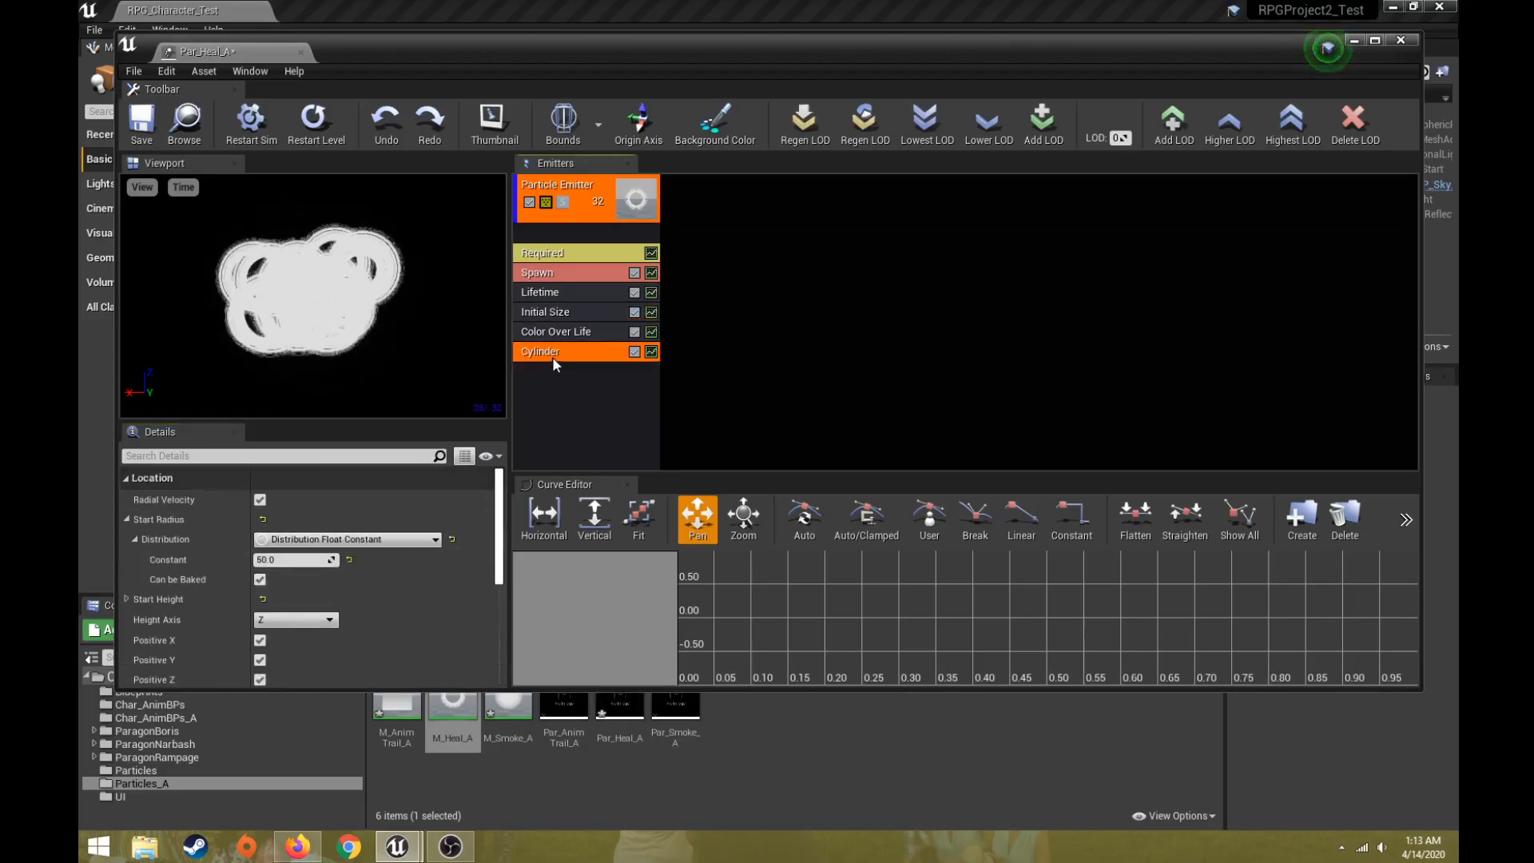
left_click(285, 559)
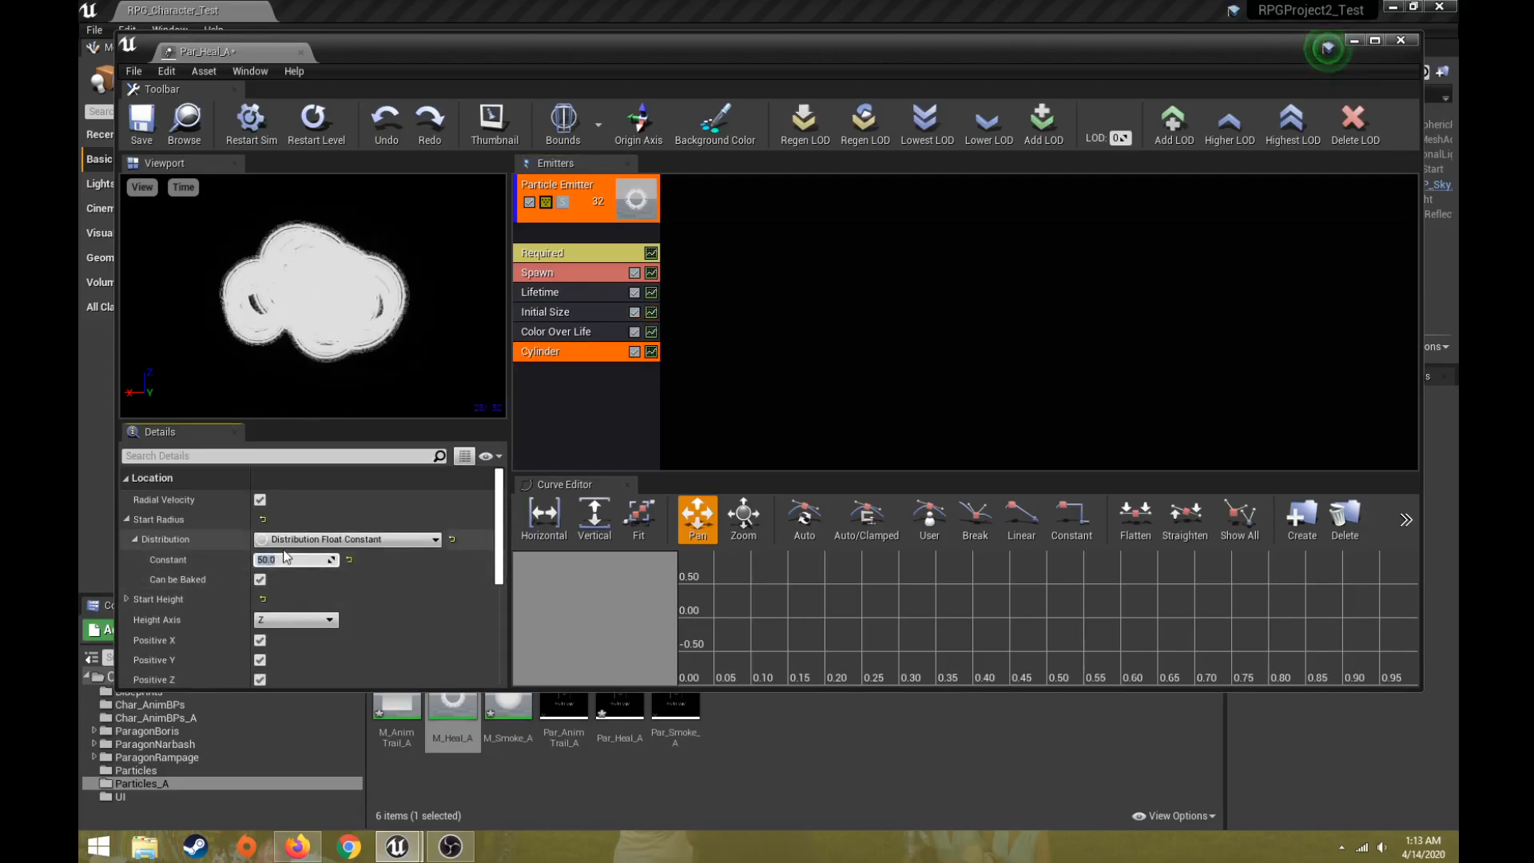
key("Return")
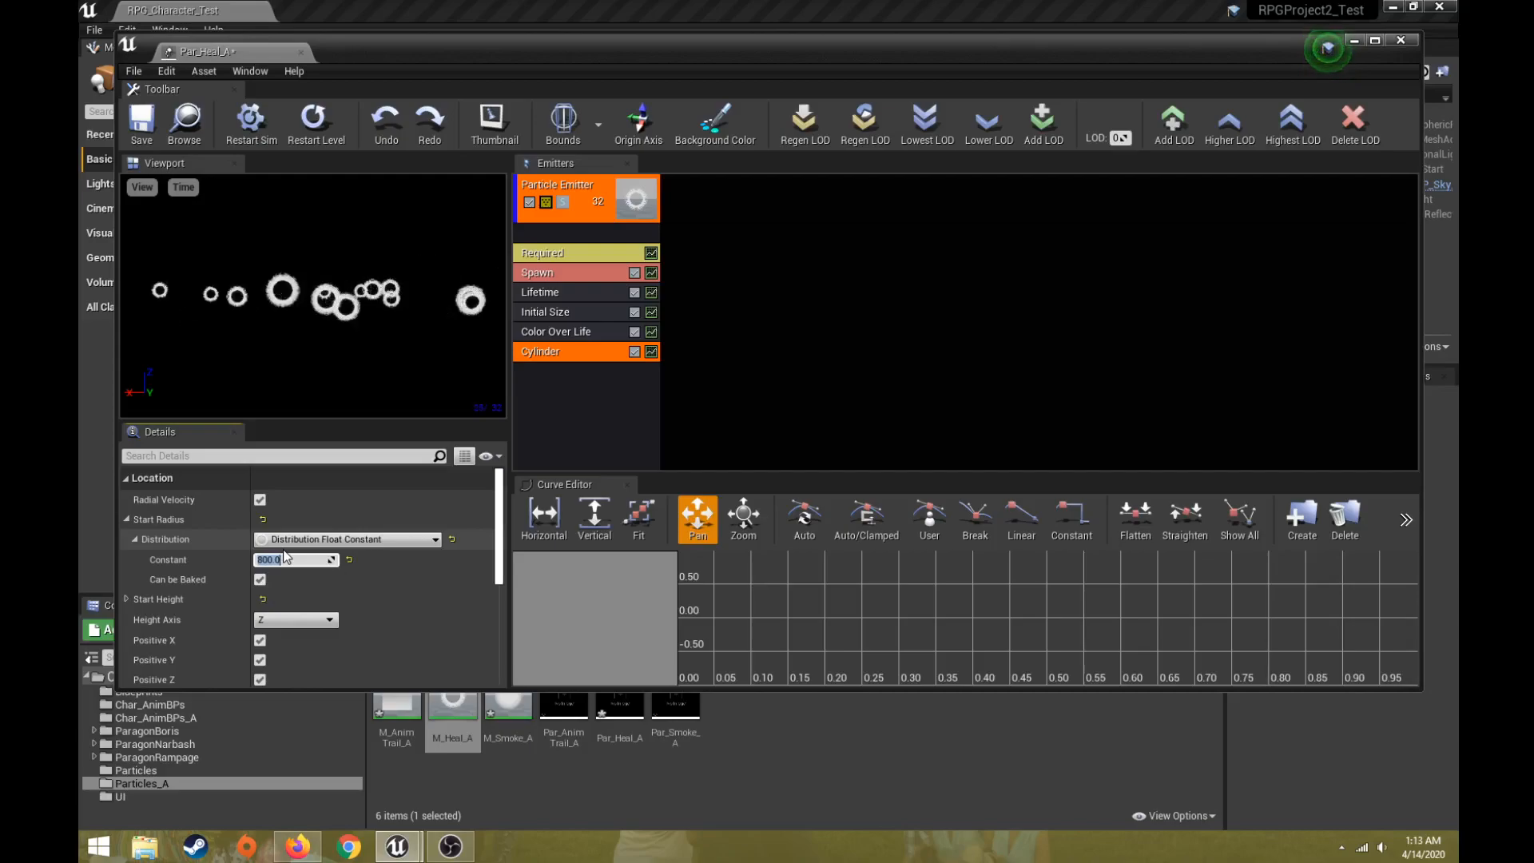
Set the output color of point 0 in Color Over Life to bright green, hex sRGB 00FF48FF
left_click(556, 332)
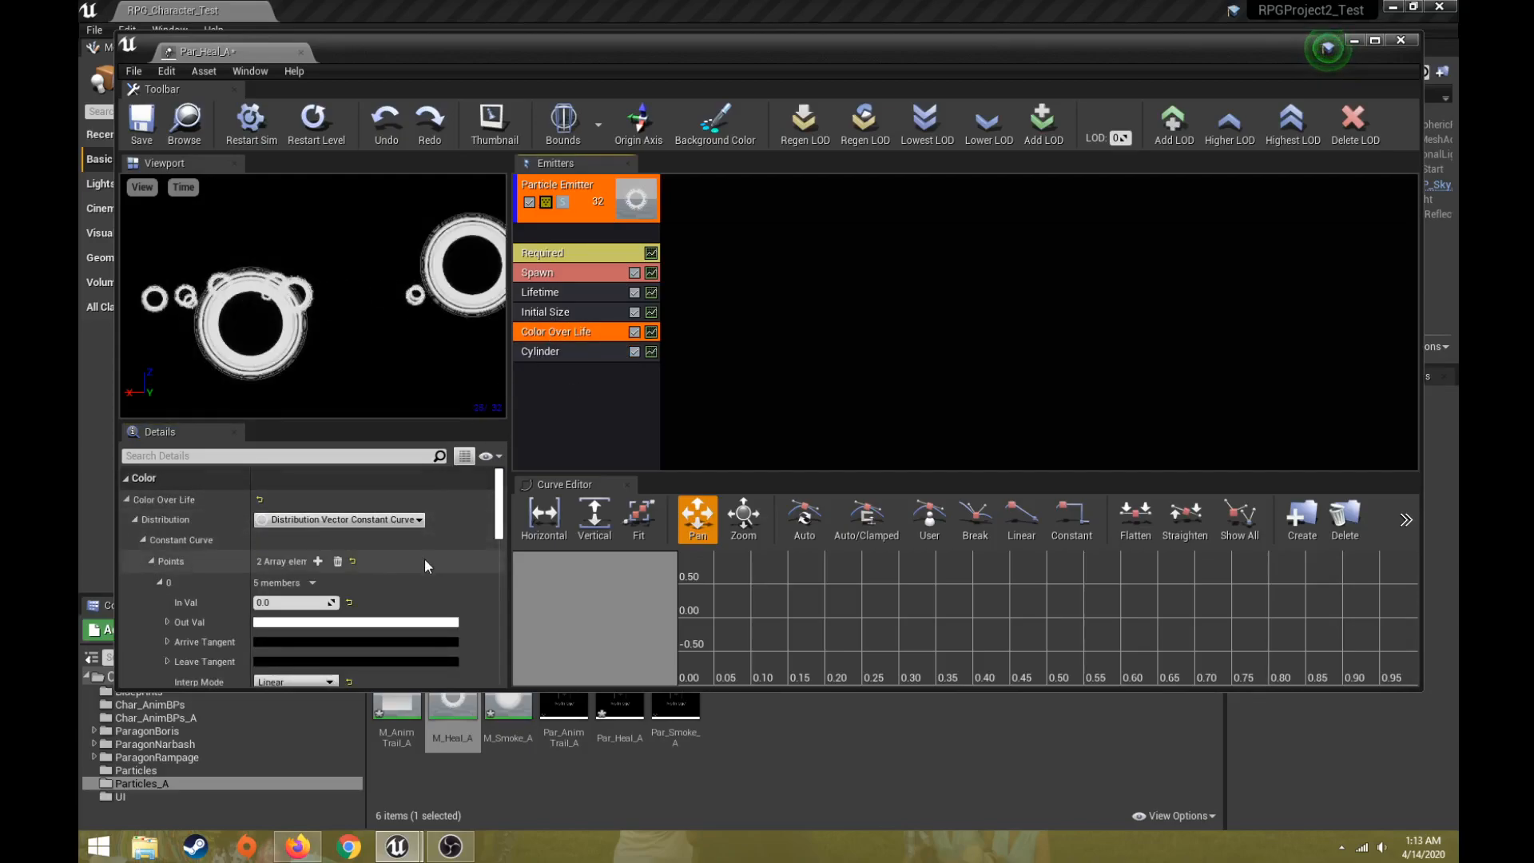
scroll(425, 559, "down", 3)
scroll(161, 515, "up", 2)
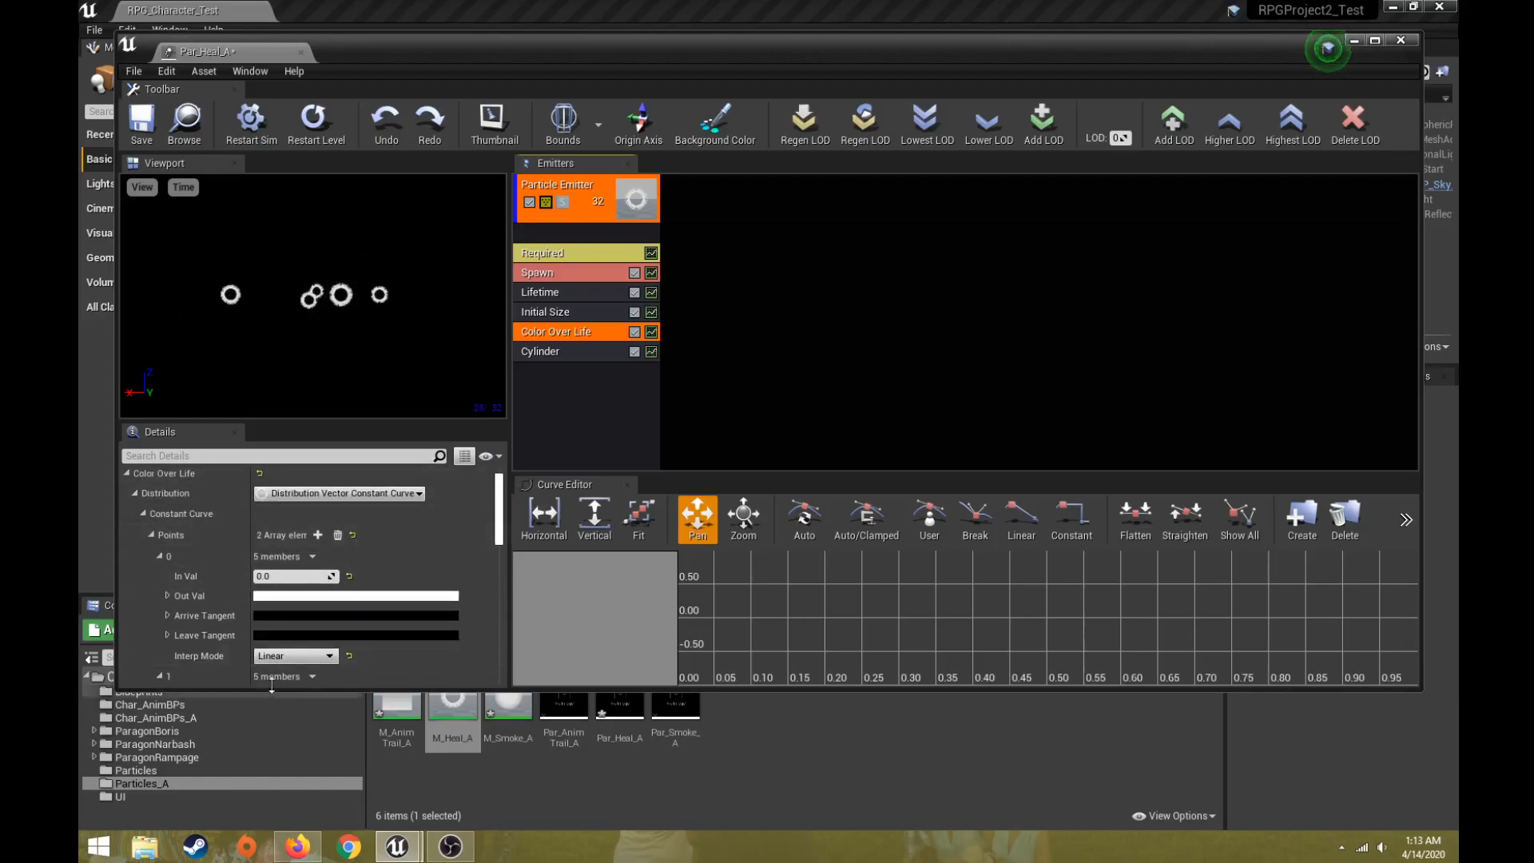
left_click(308, 598)
left_click_drag(412, 542, 365, 597)
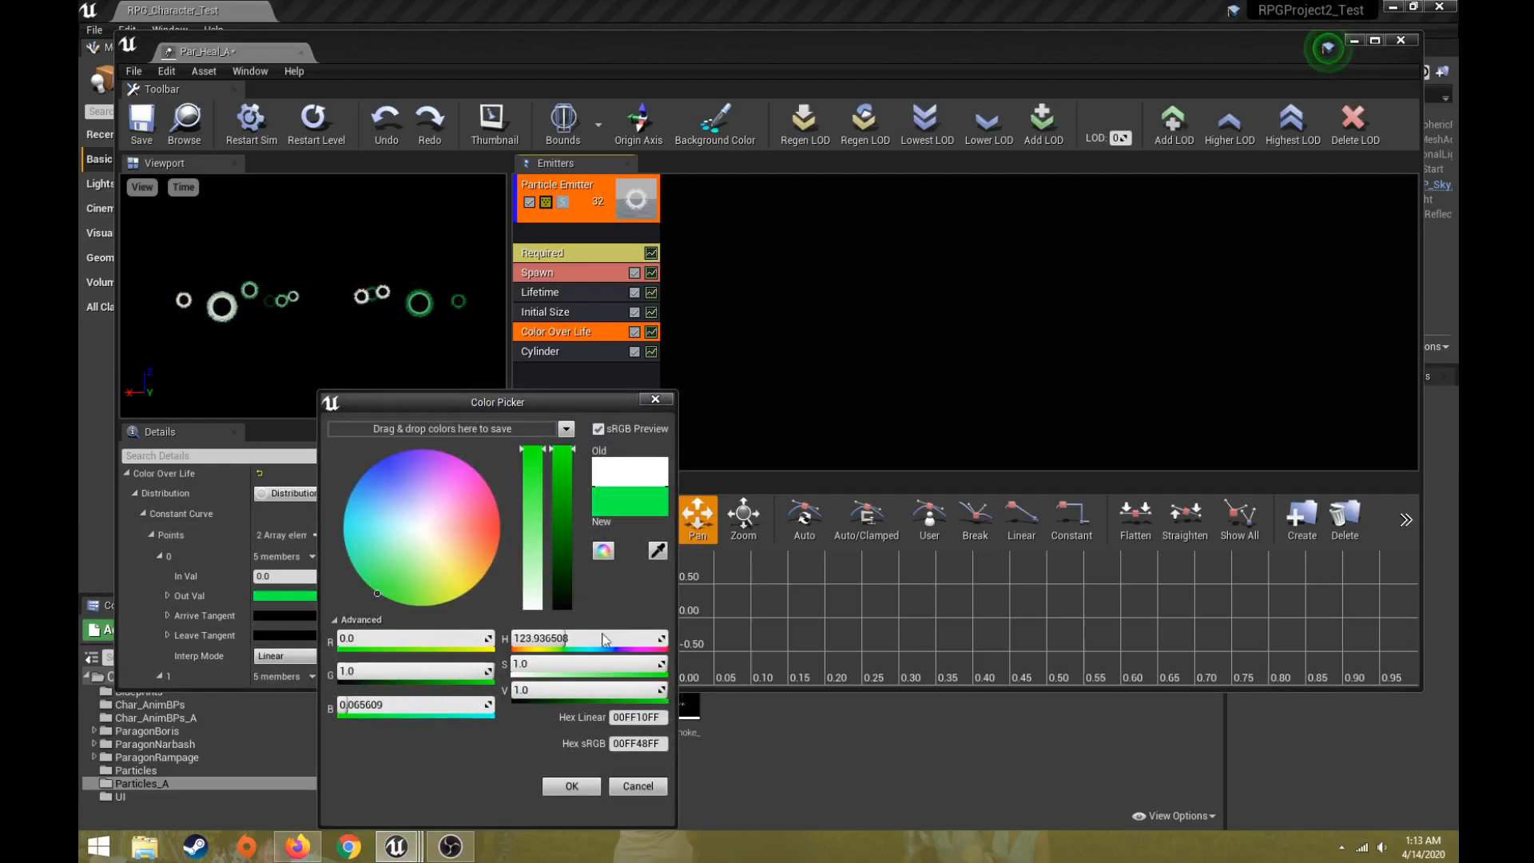
left_click(571, 785)
Set the output color of point 1 in Color Over Life to light blue, hex sRGB 85E0FFFF
scroll(352, 607, "down", 2)
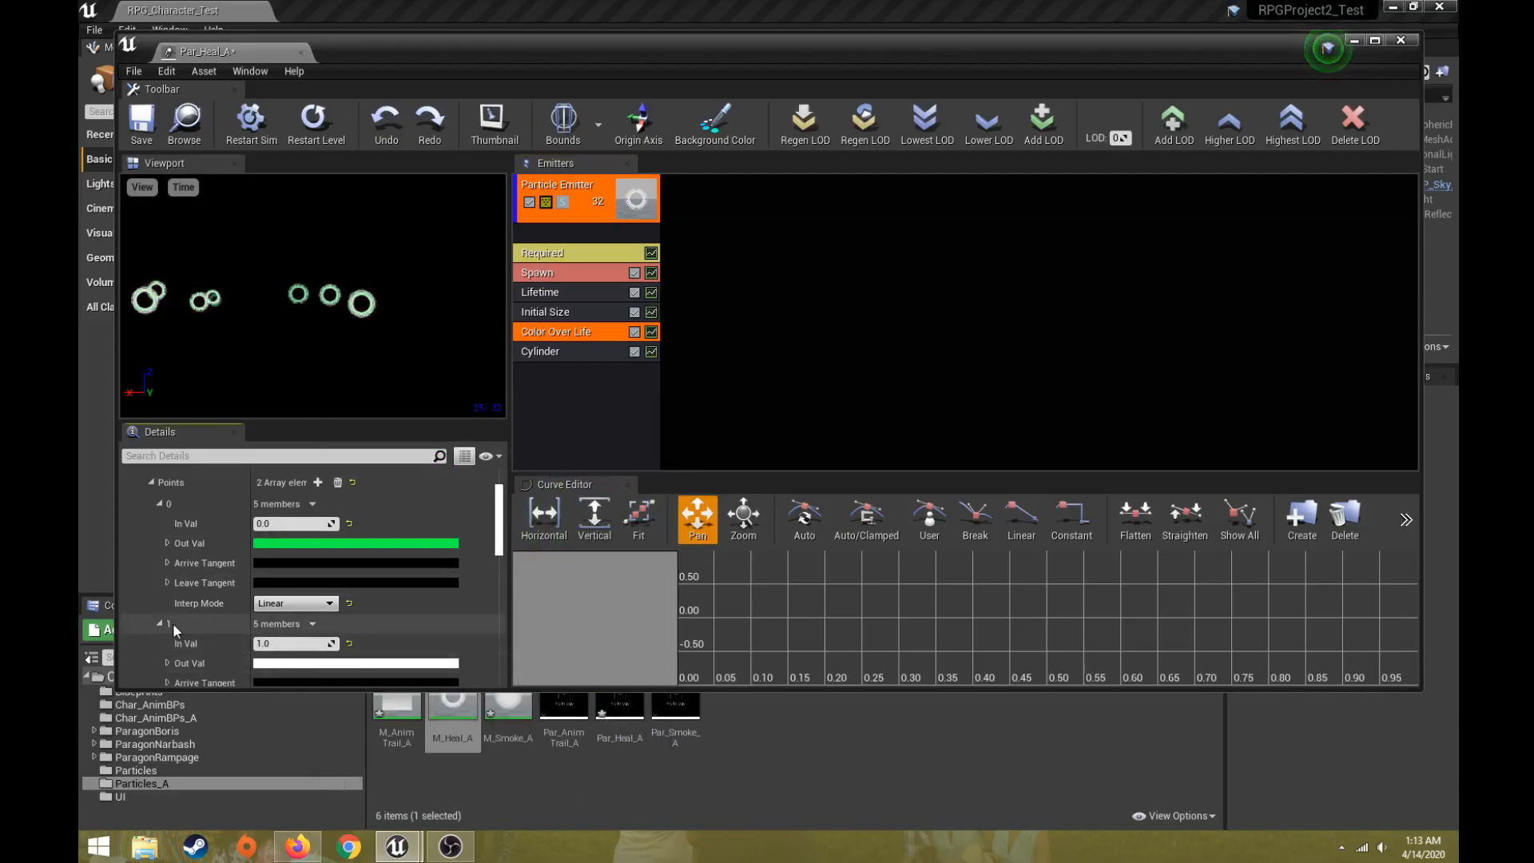
left_click(297, 665)
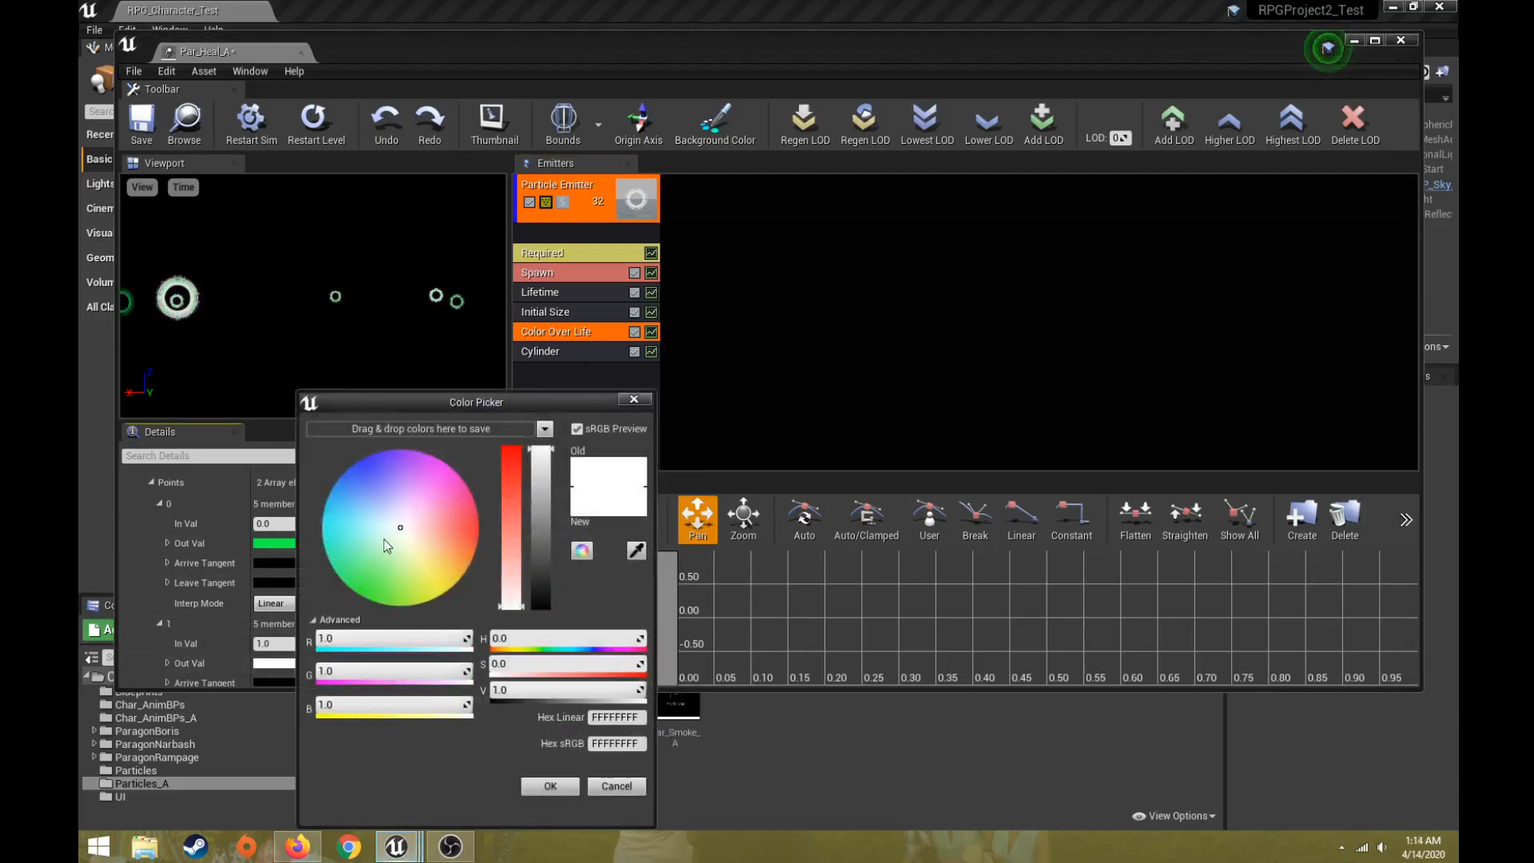
left_click(365, 496)
left_click_drag(514, 526, 515, 533)
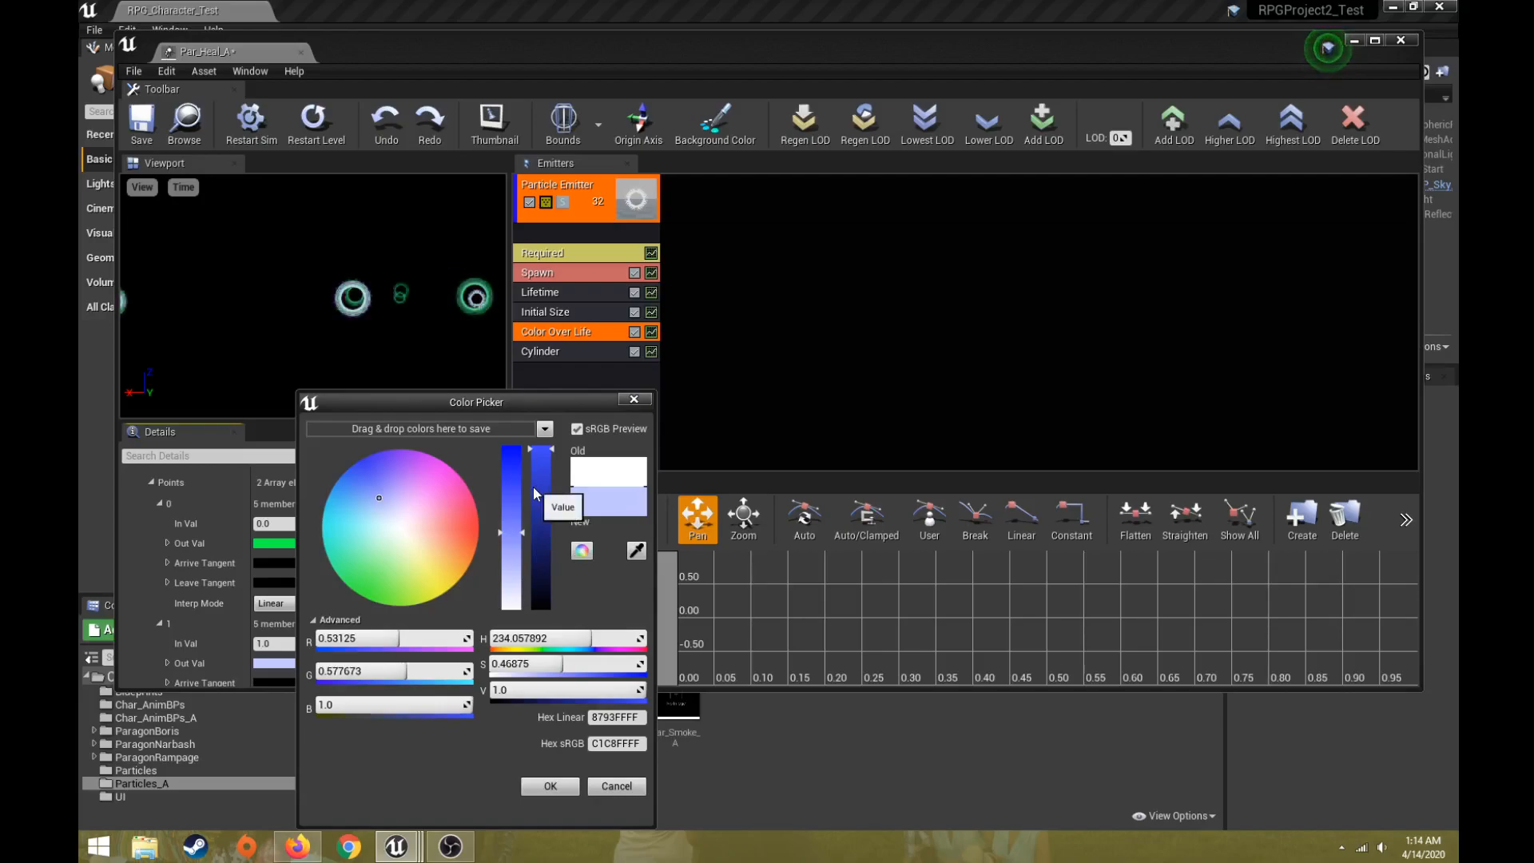
left_click_drag(364, 484, 345, 510)
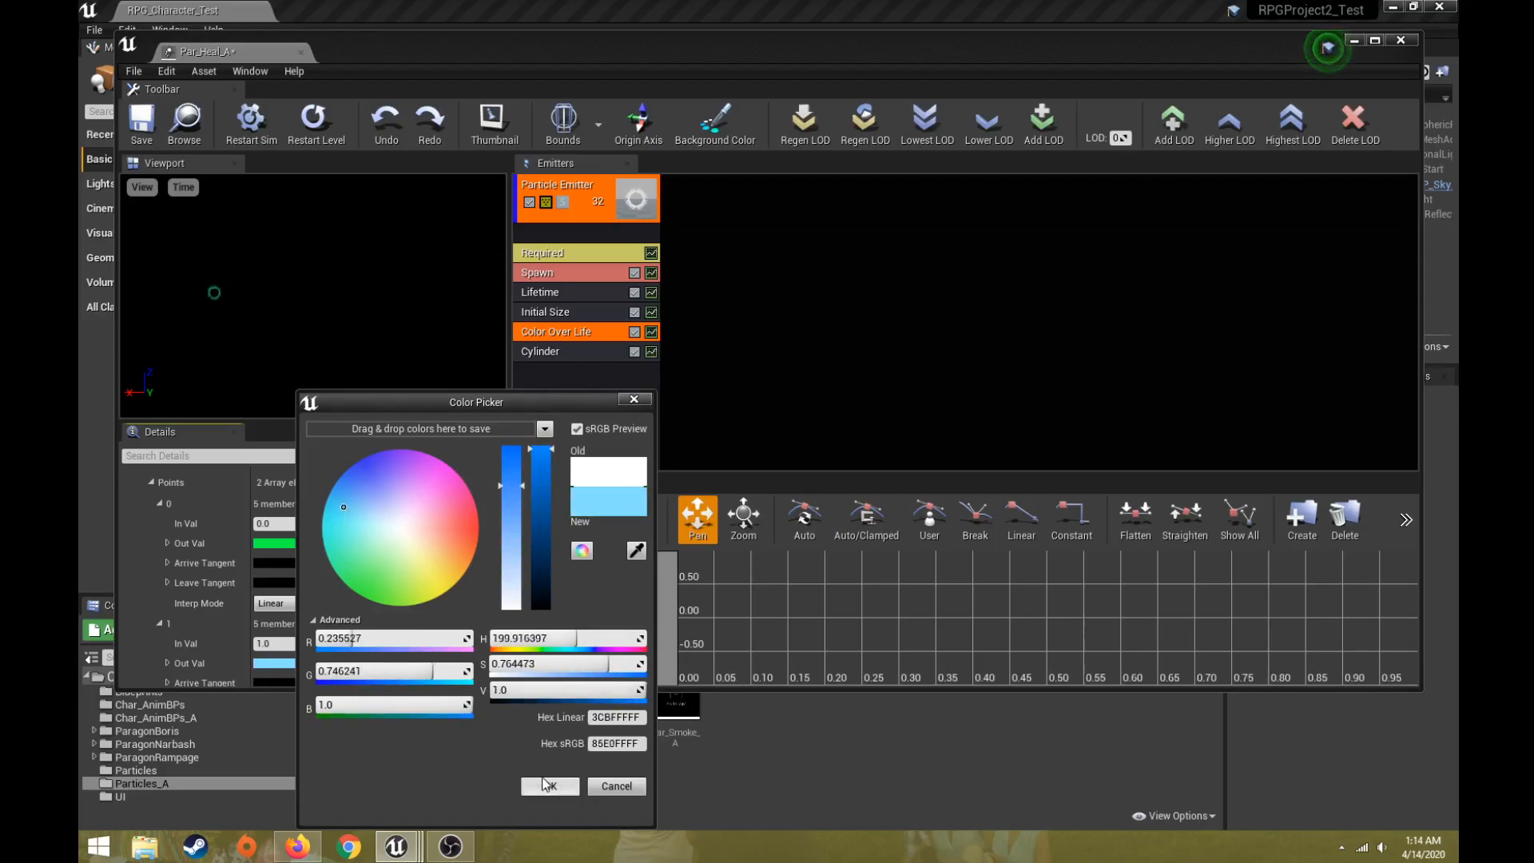
left_click(546, 785)
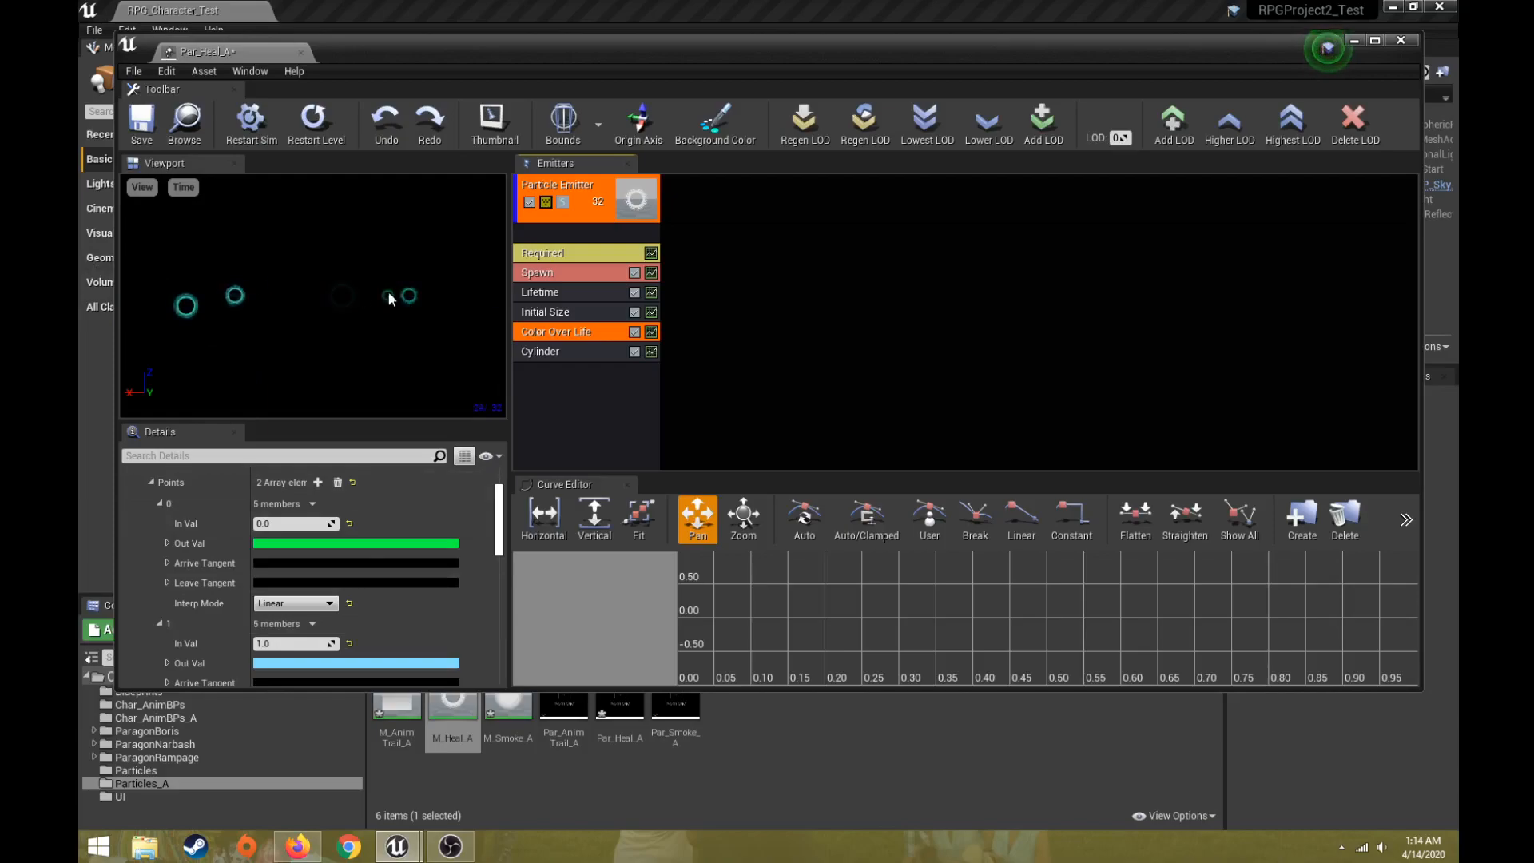
Save the Par_Heal_A particle system, put its editor away and show the contents of the Blueprints folder
left_click(149, 131)
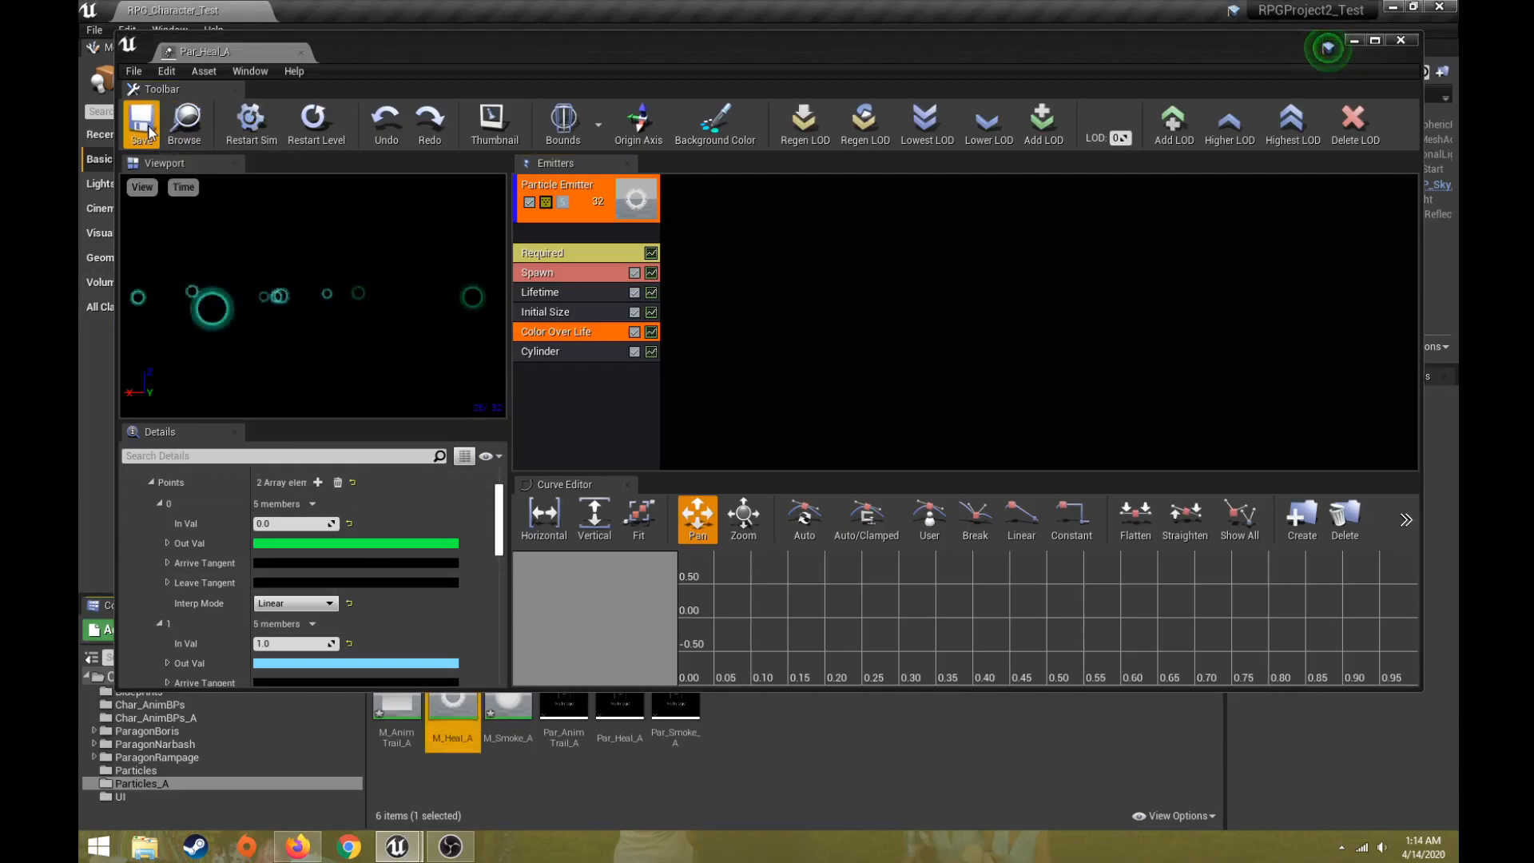
left_click(1356, 41)
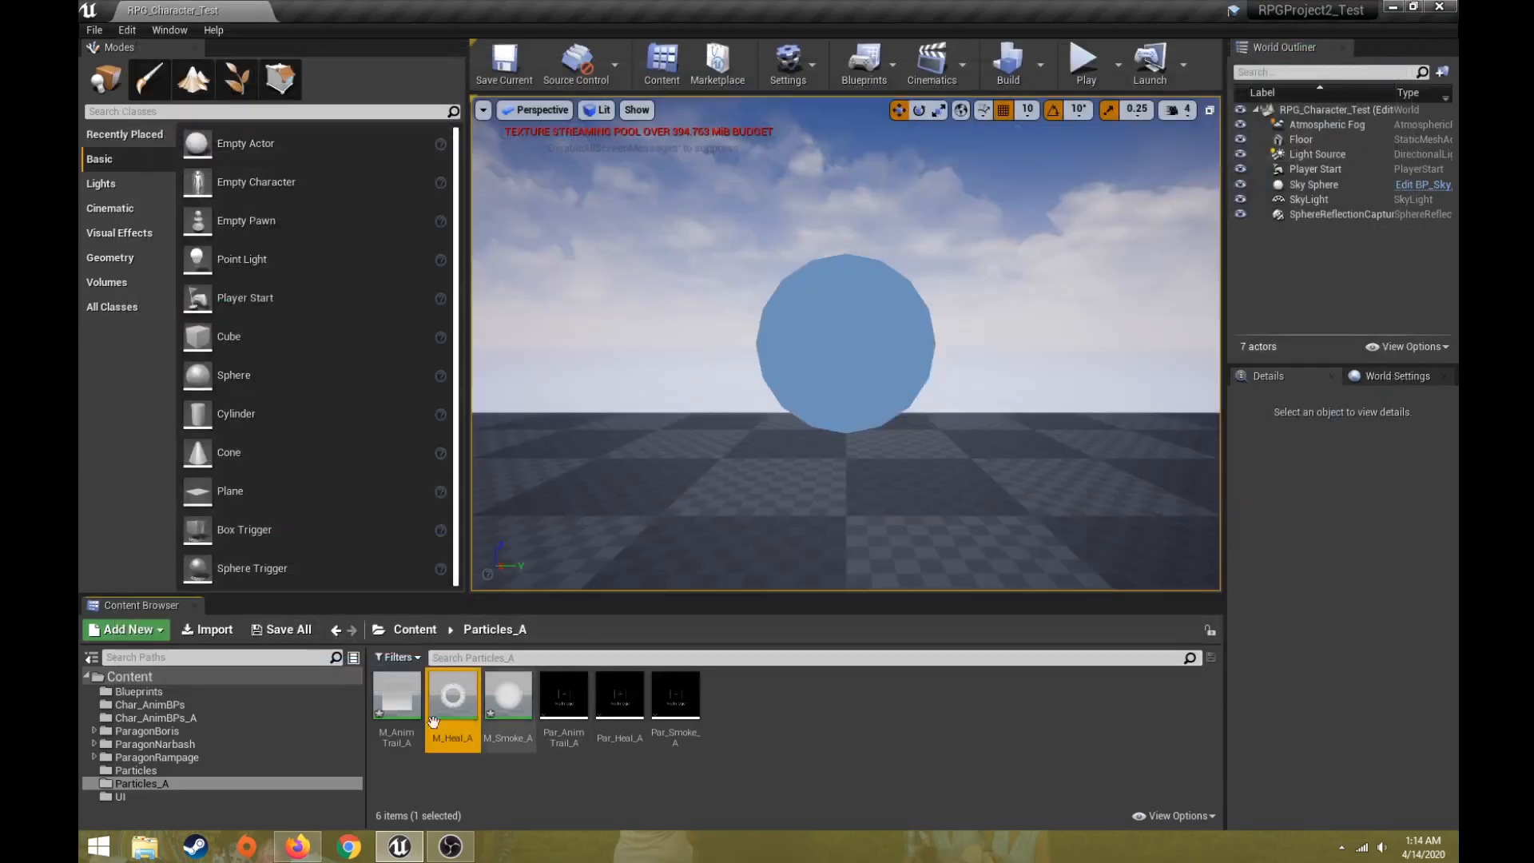
left_click(170, 691)
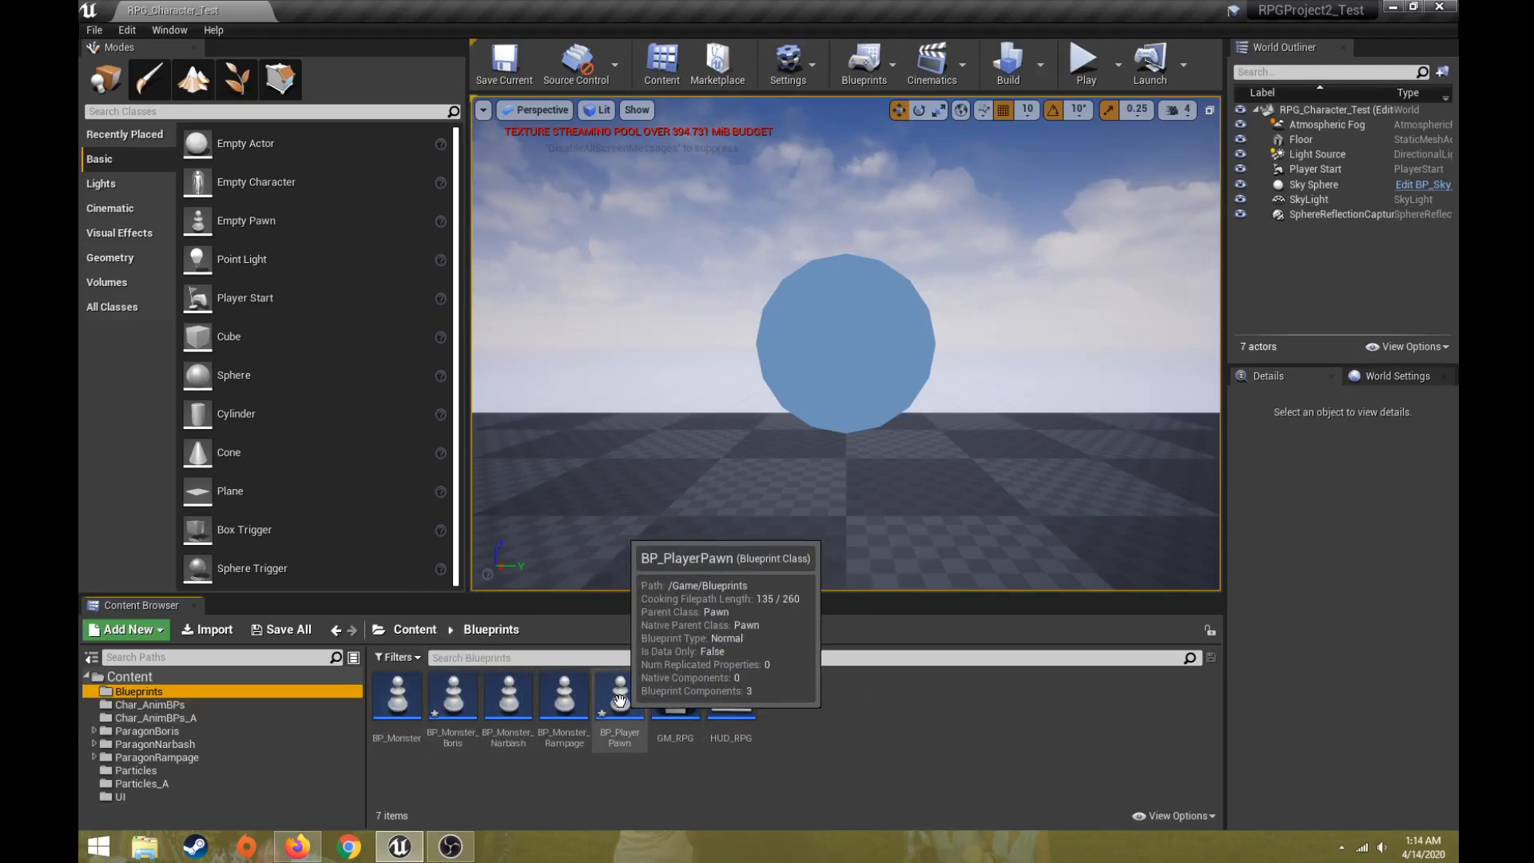
Open BP_PlayerPawn and delete its old ParticleSystem component along with the Activate node in the Heal event chain
left_click(619, 700)
double_click(619, 701)
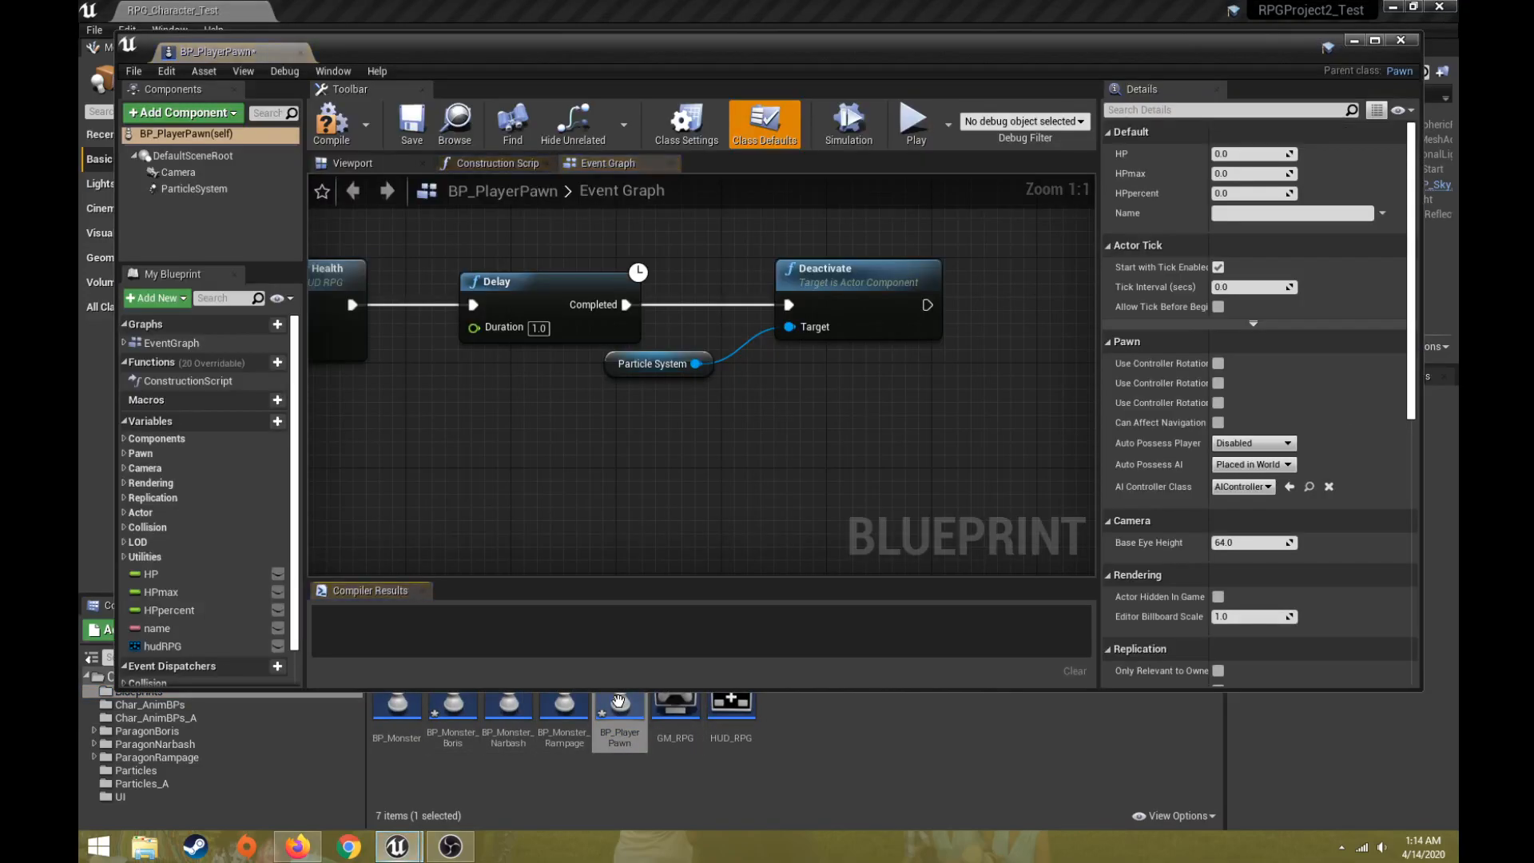
scroll(712, 468, "down", 5)
right_click_drag(685, 497, 851, 460)
scroll(686, 496, "up", 1)
right_click_drag(684, 495, 819, 488)
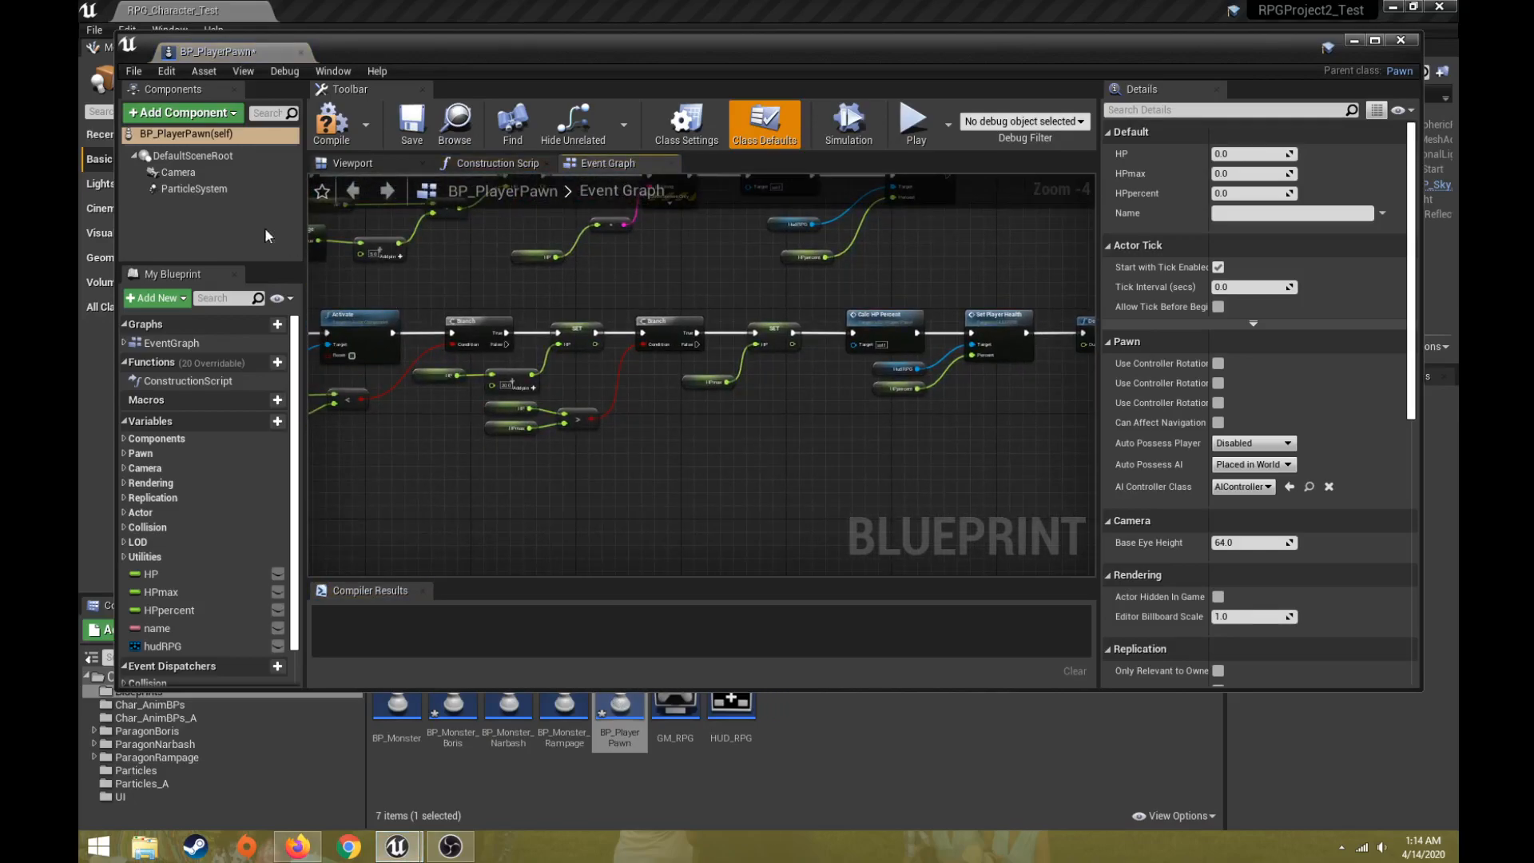
left_click(210, 188)
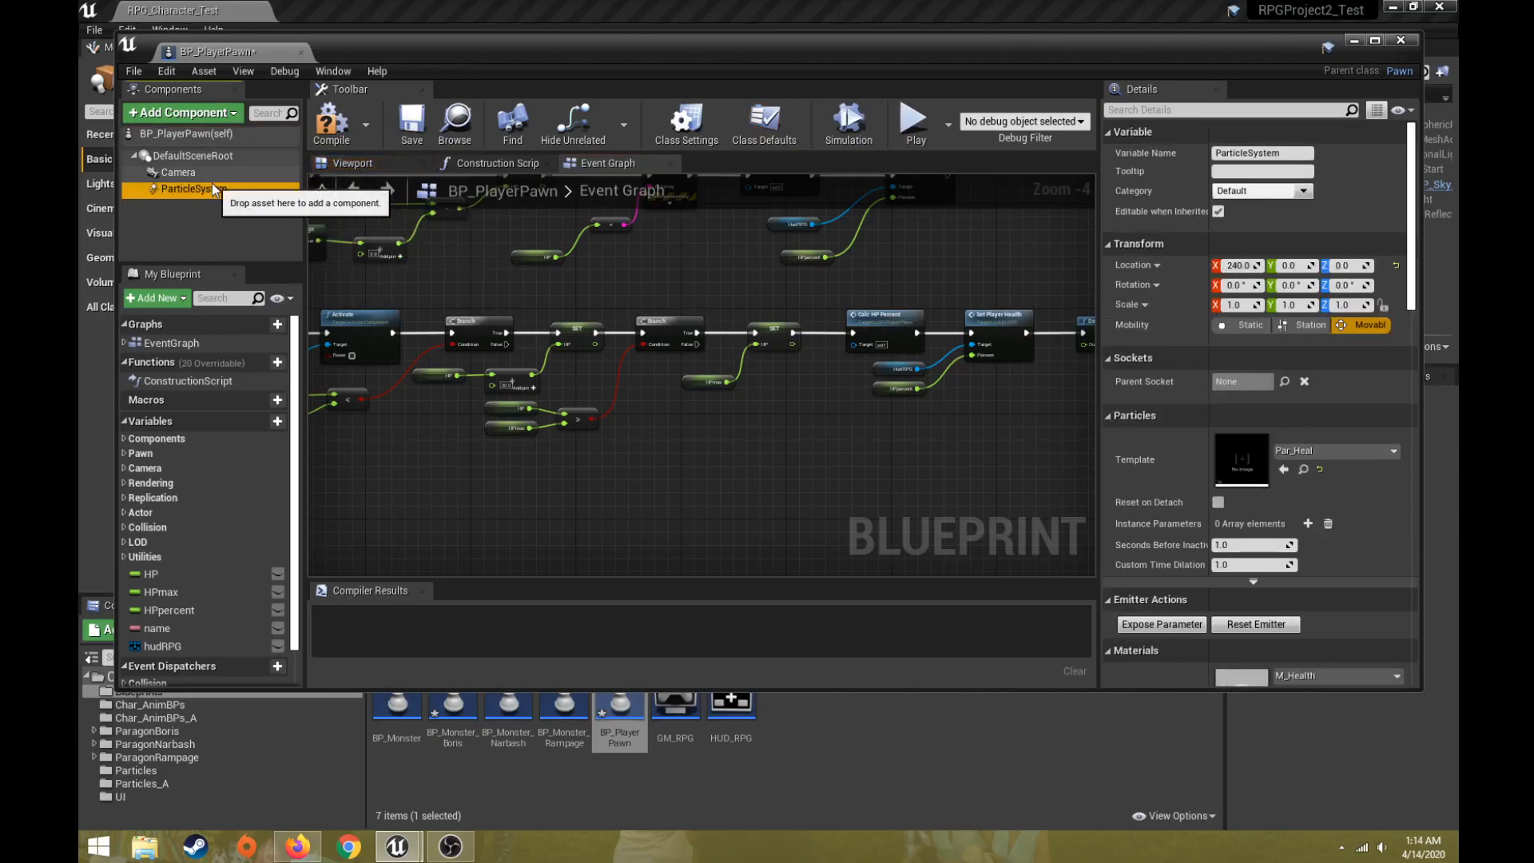
key("Delete")
mouse_move(357, 316)
right_mouse_down()
mouse_move(492, 296)
mouse_move(807, 336)
mouse_move(773, 293)
right_mouse_up()
key("Delete")
Connect the Heal event's execution output to the first Branch node and compile the blueprint
right_click_drag(487, 383, 877, 407)
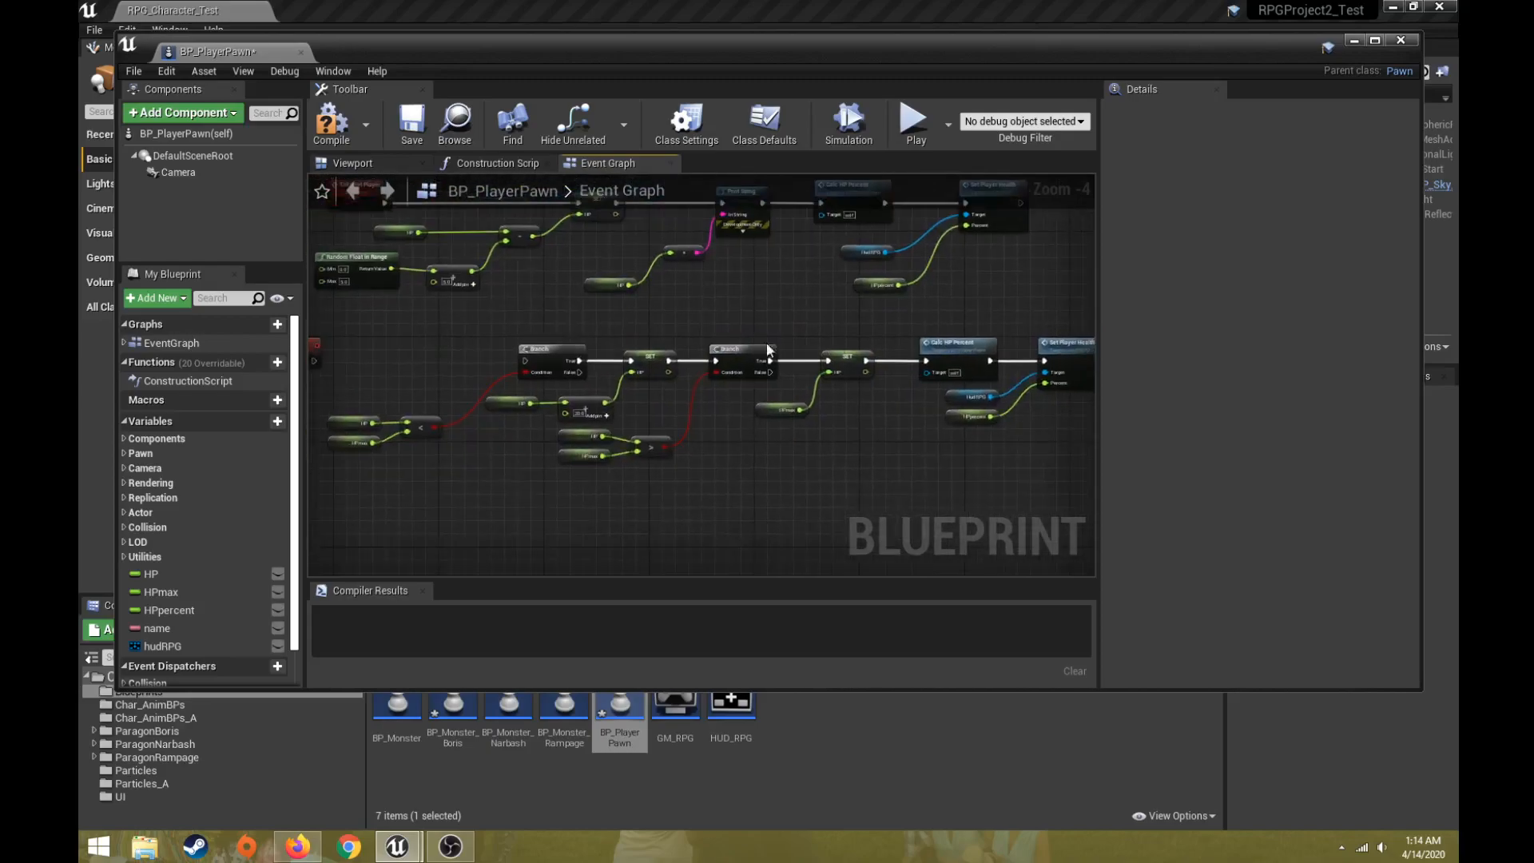
right_click_drag(319, 343, 485, 306)
left_click_drag(508, 322, 721, 321)
left_click(474, 302)
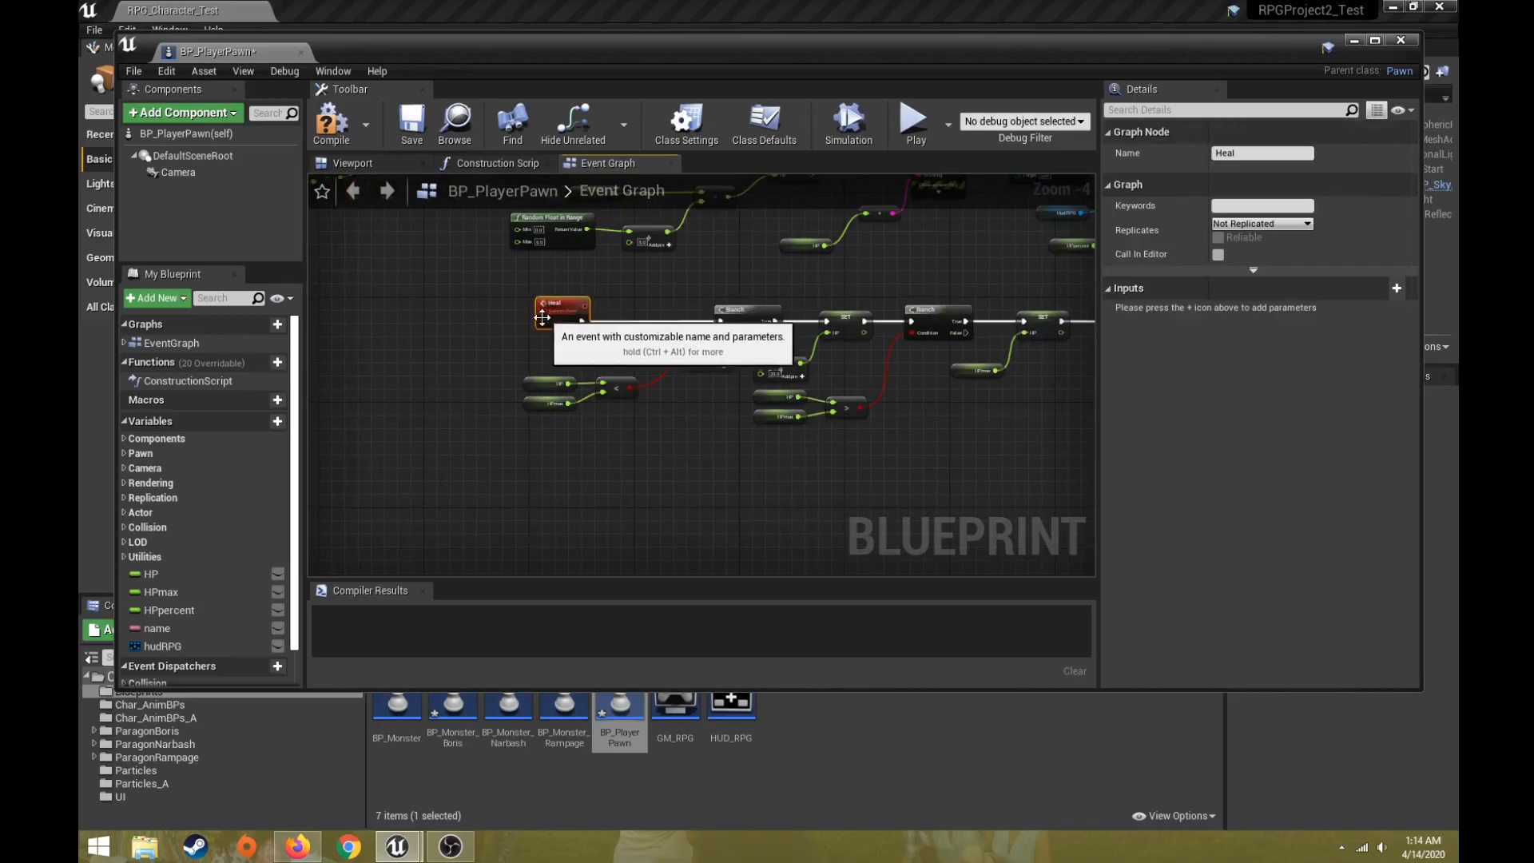
scroll(345, 232, "up", 3)
left_click(346, 115)
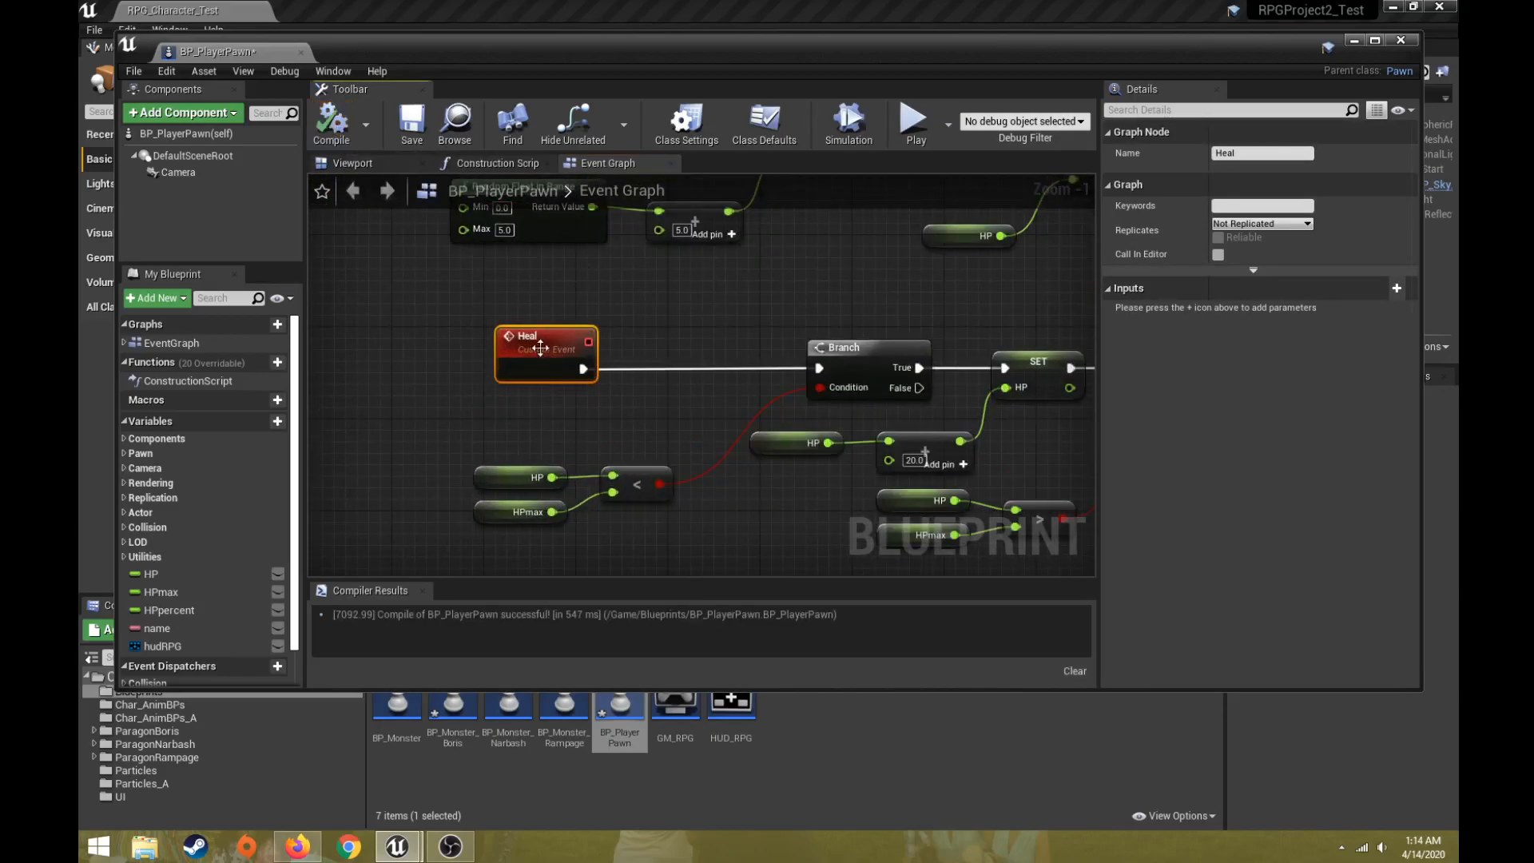
Put the BP_PlayerPawn editor away and play-test the battle with one Attack and one Heal, ending the session
right_click_drag(575, 457, 430, 366)
scroll(595, 358, "down", 2)
mouse_move(641, 356)
right_mouse_down()
mouse_move(500, 357)
mouse_move(635, 341)
right_mouse_up()
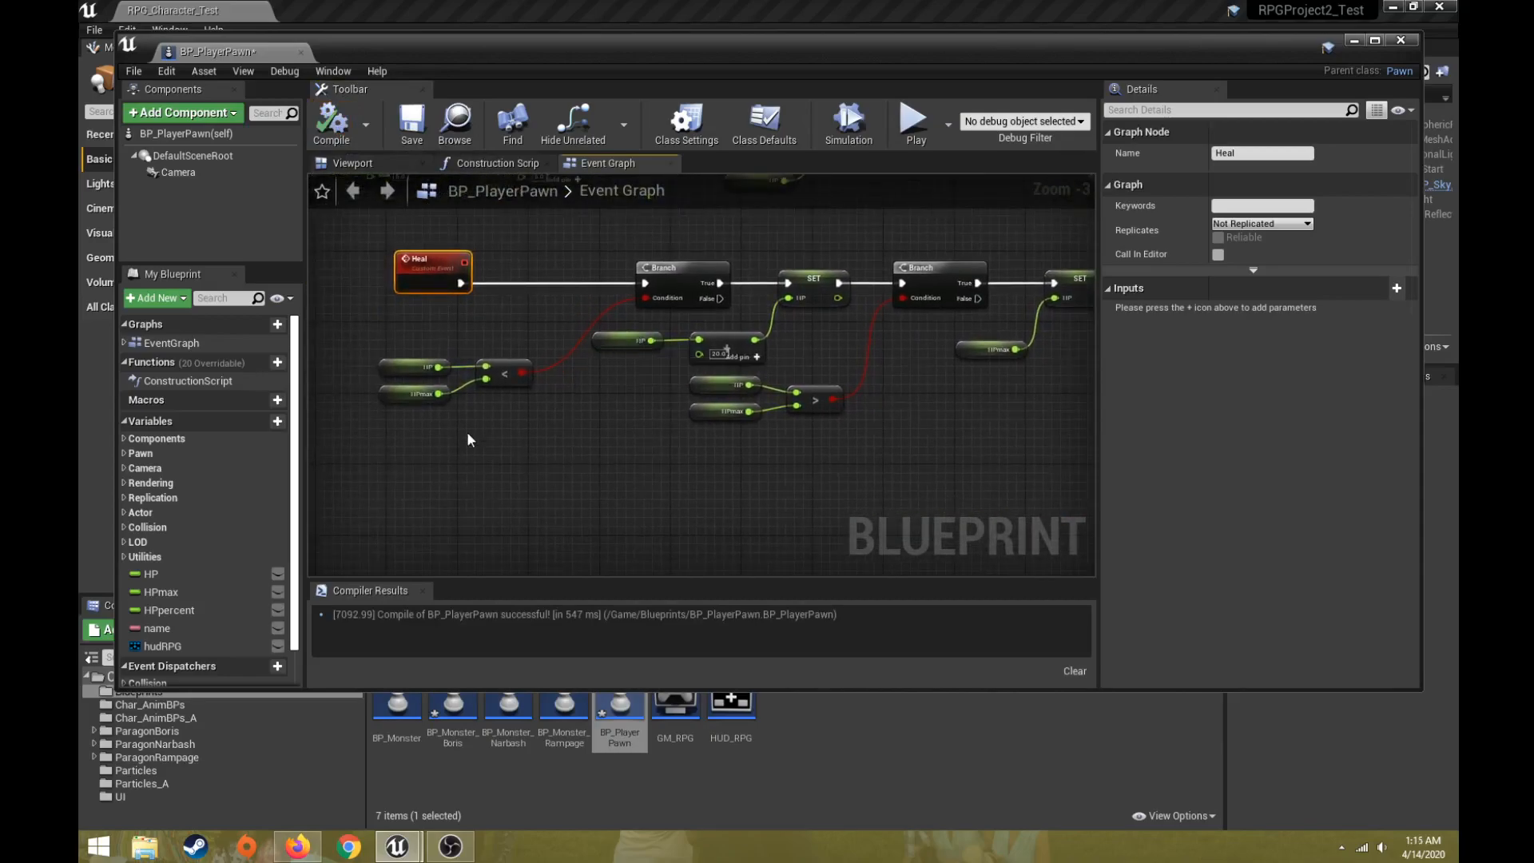
left_click(1406, 42)
left_click(1084, 62)
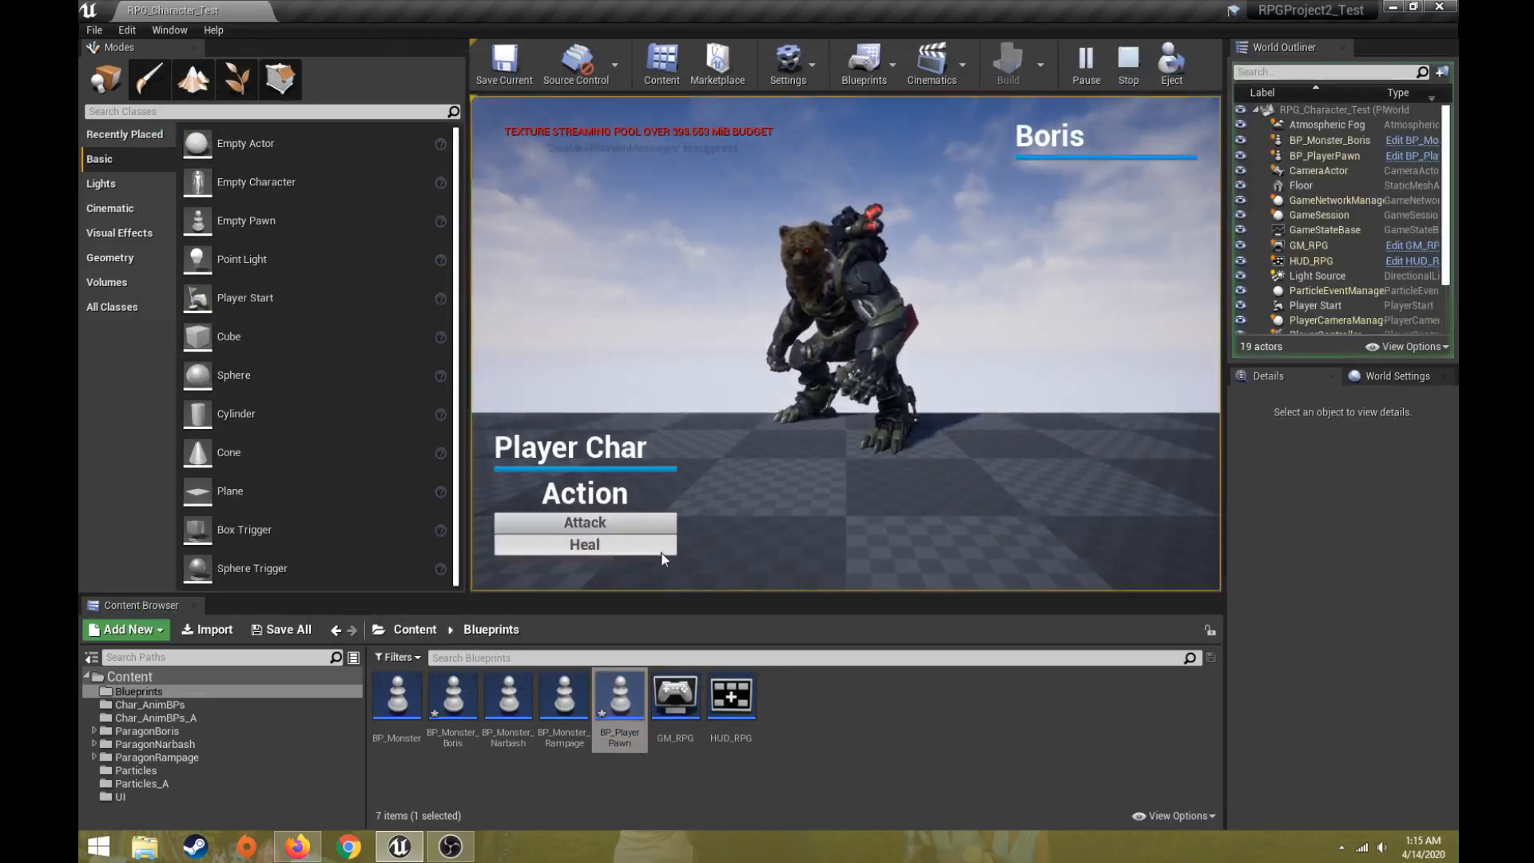
left_click(617, 525)
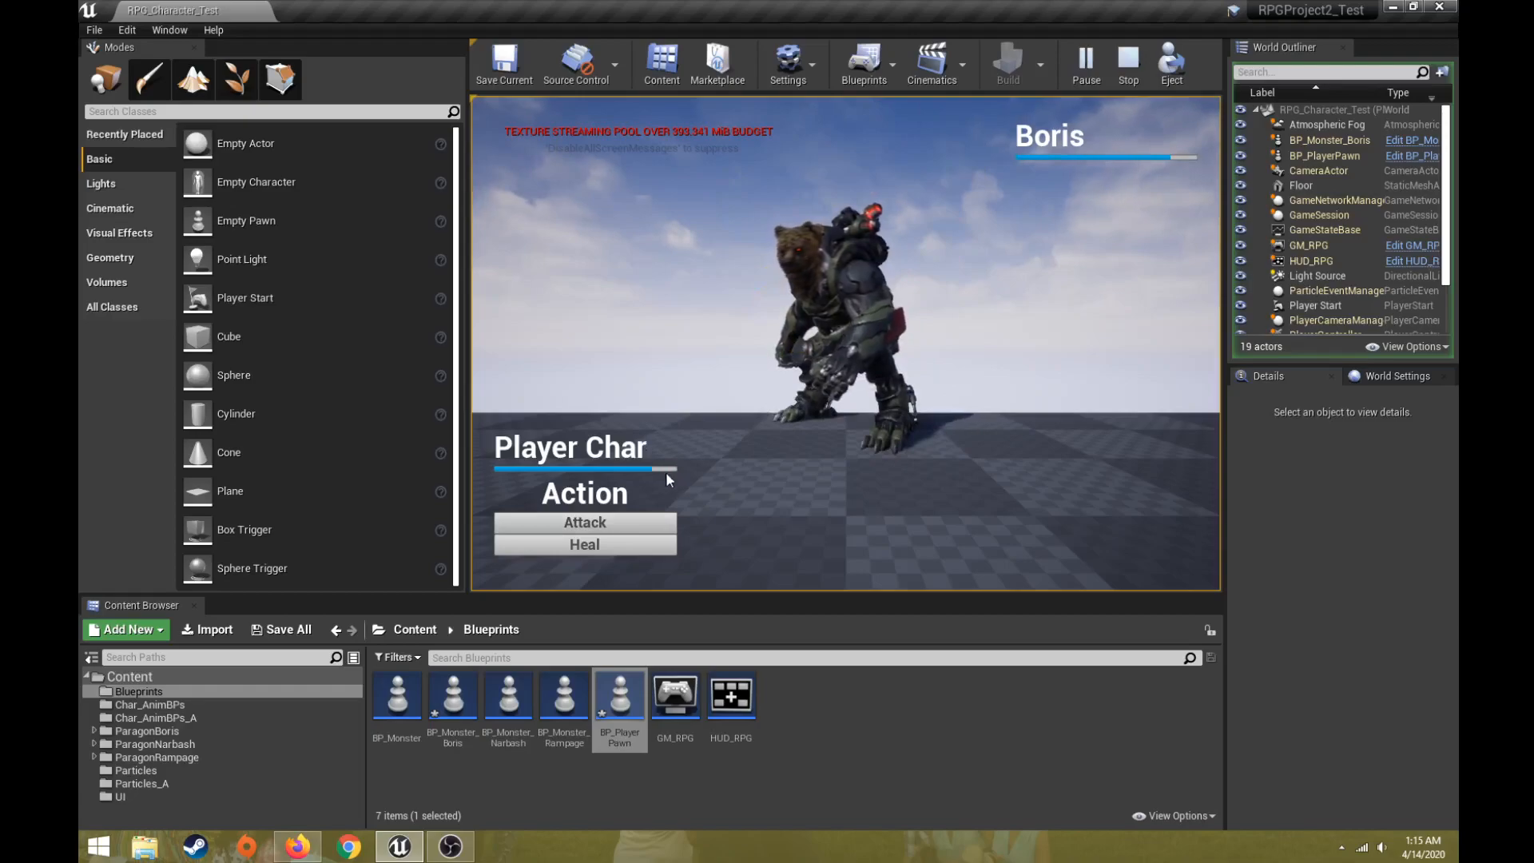
left_click(600, 544)
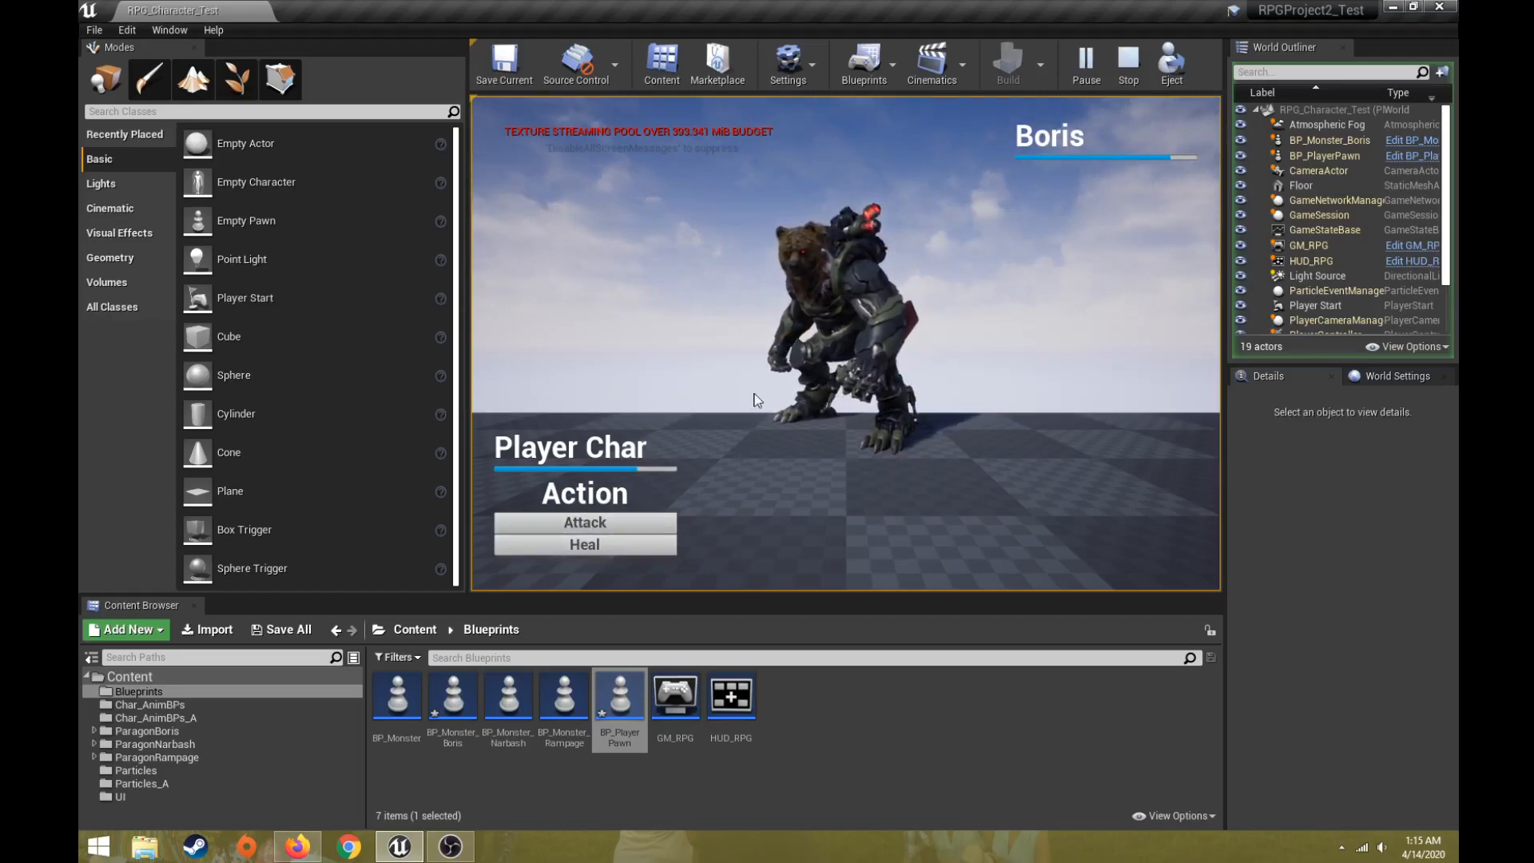
left_click(1127, 72)
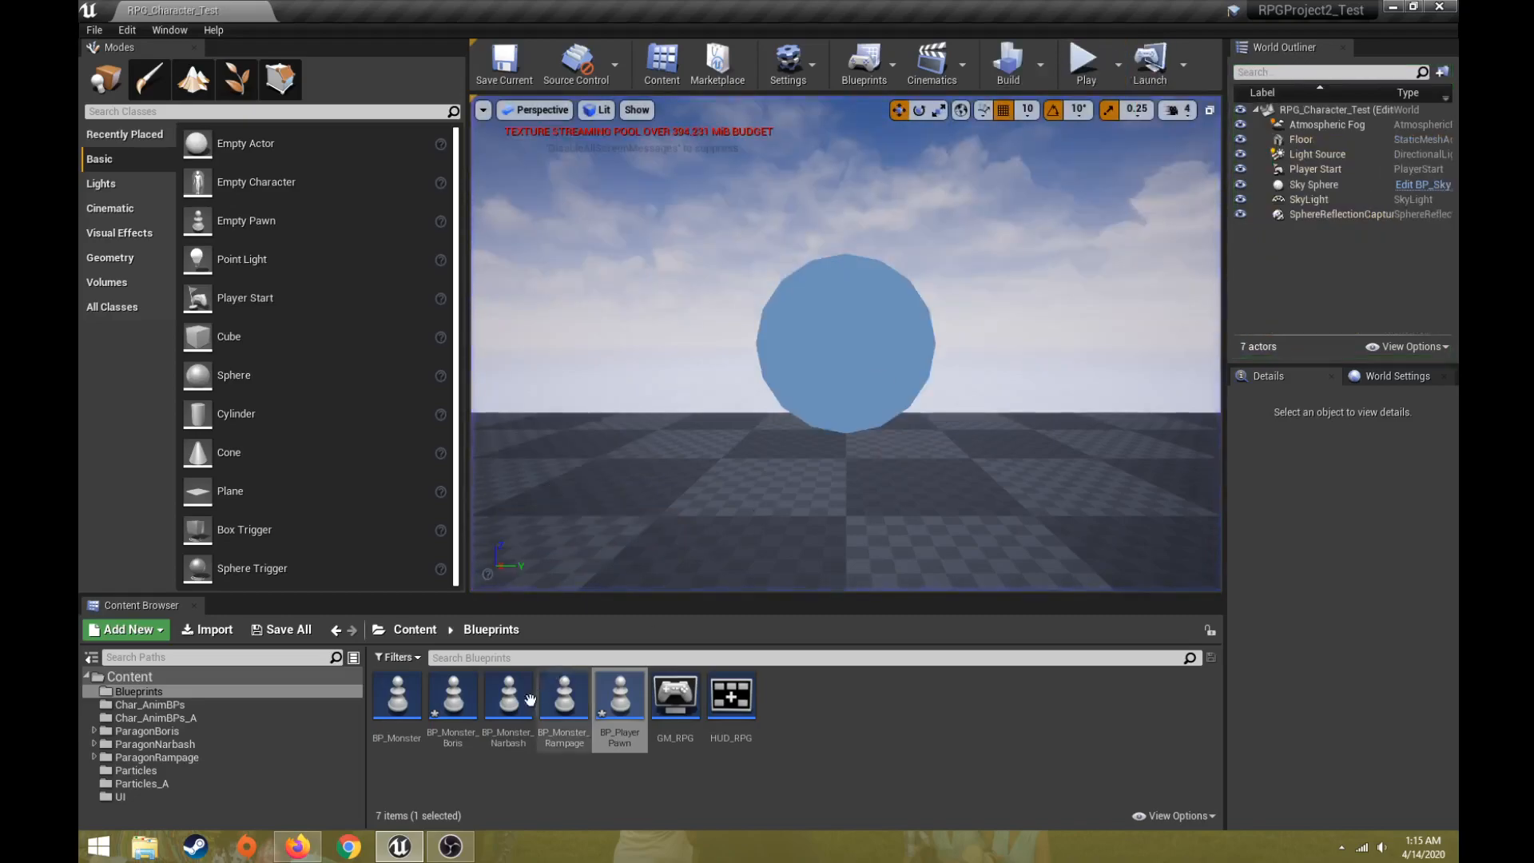
Reopen BP_PlayerPawn and review the Heal event's node chain from the event through Set Player Health
double_click(617, 695)
right_click_drag(547, 371, 557, 464)
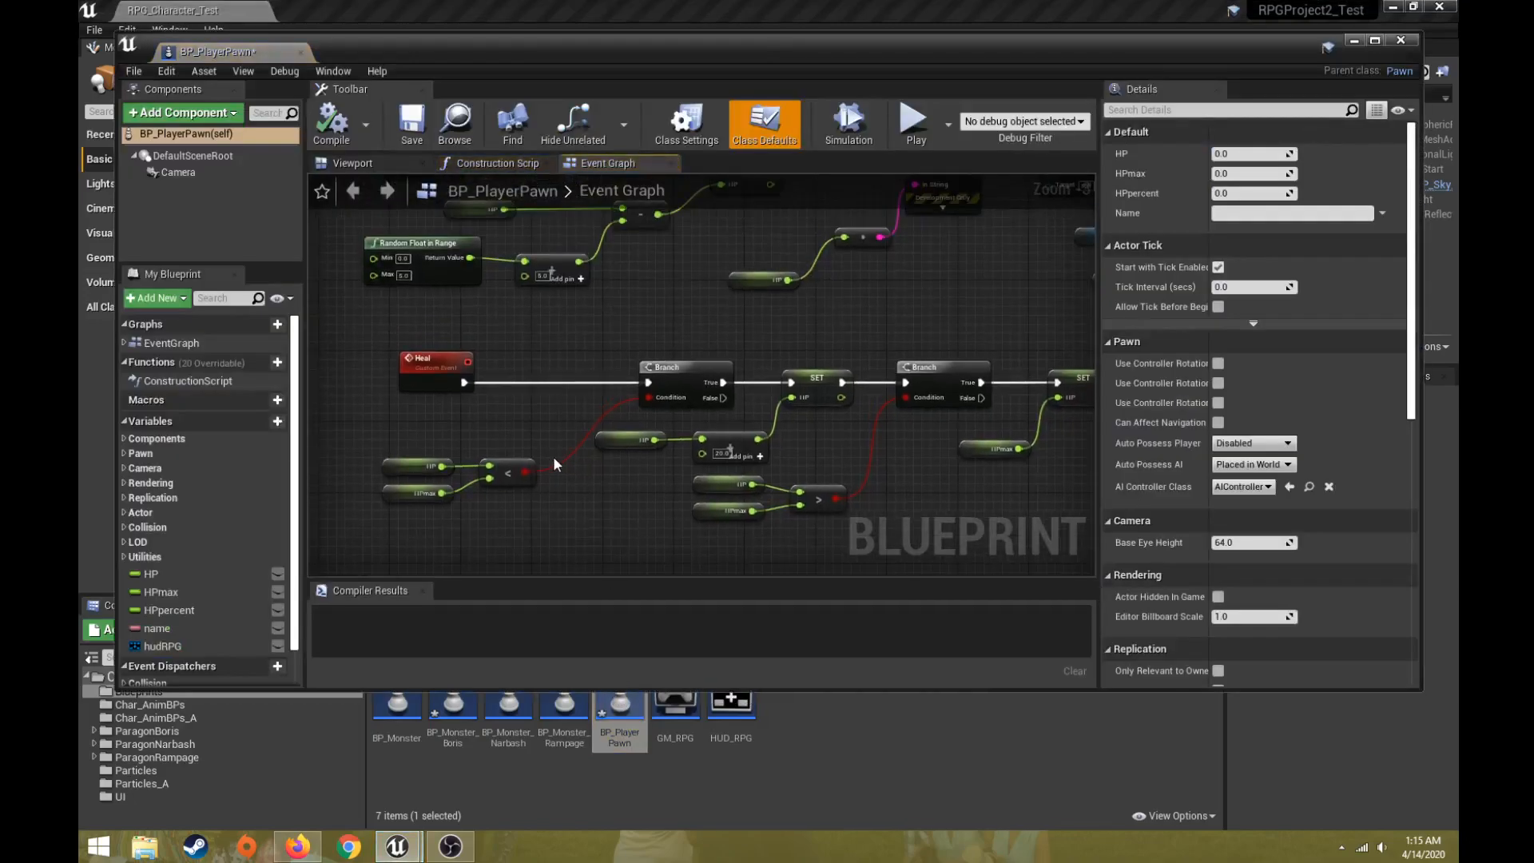
left_click(443, 367)
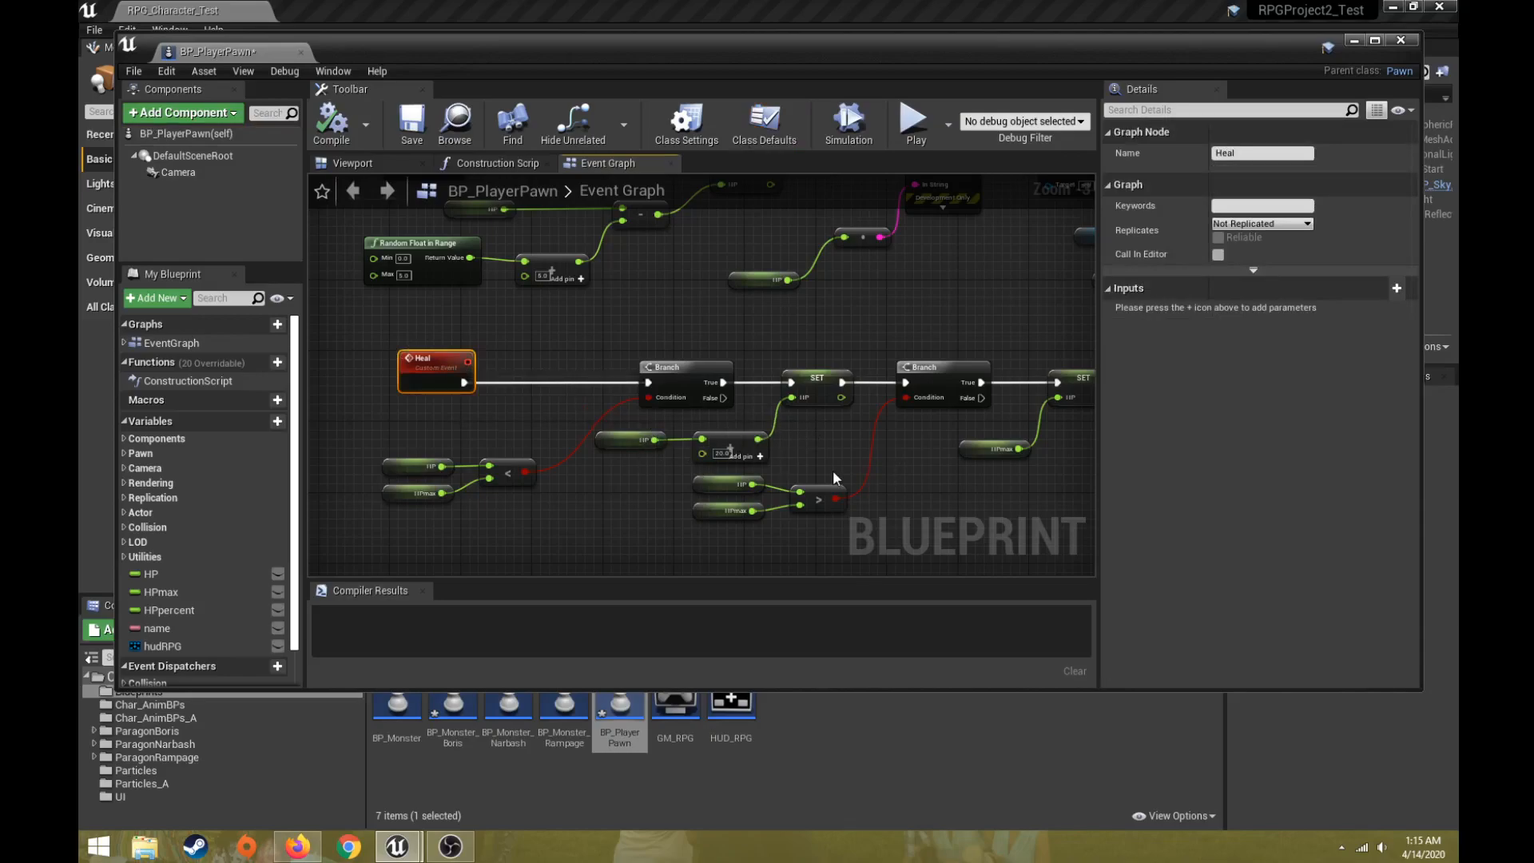
right_click_drag(895, 490, 489, 489)
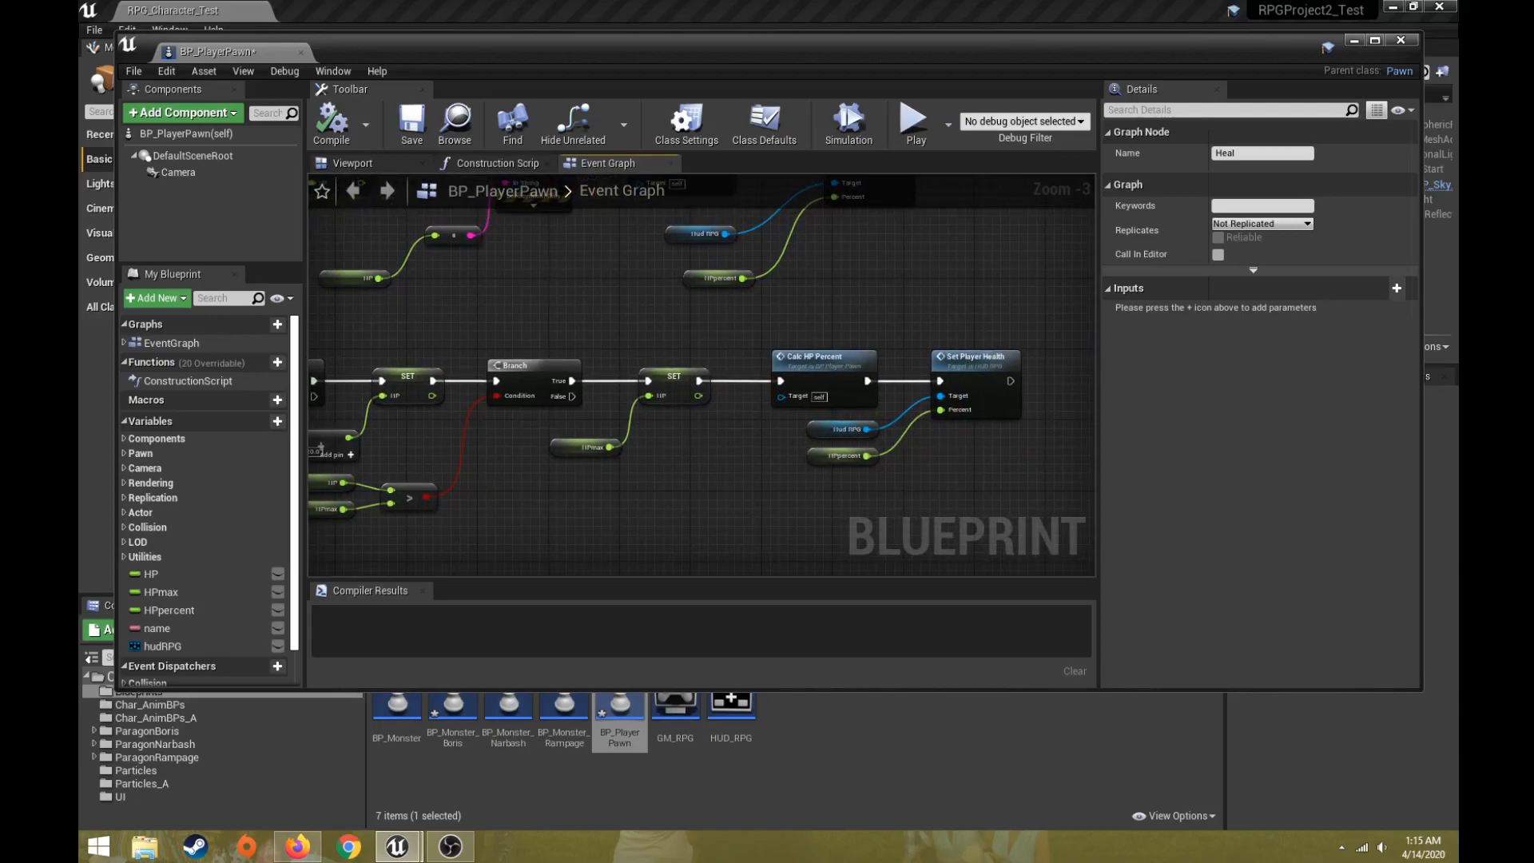
key("f")
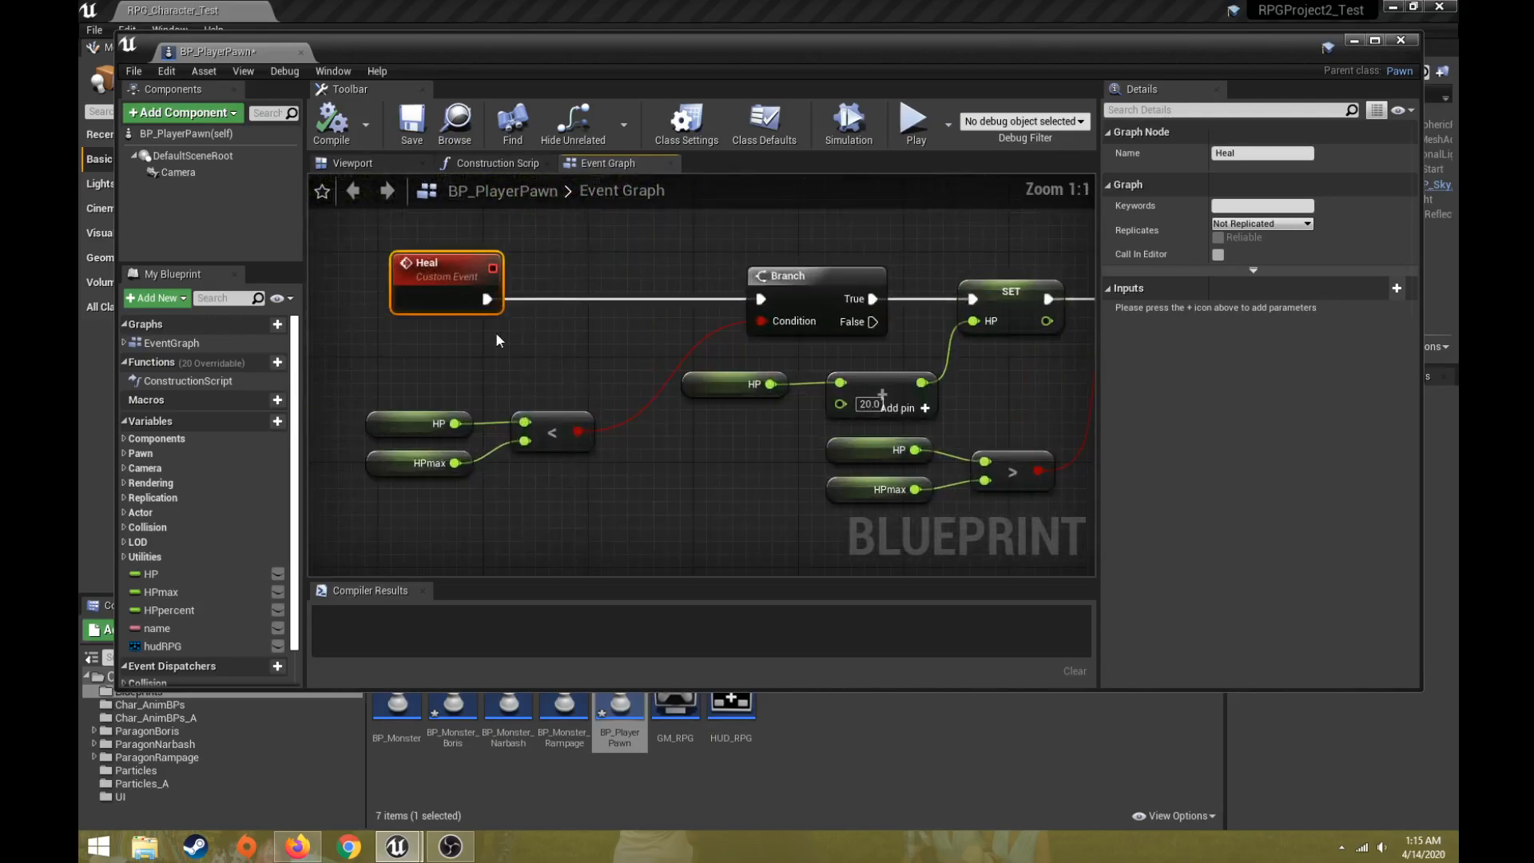
mouse_move(483, 299)
left_mouse_down()
mouse_move(546, 299)
mouse_move(447, 296)
left_mouse_up()
left_click(433, 296)
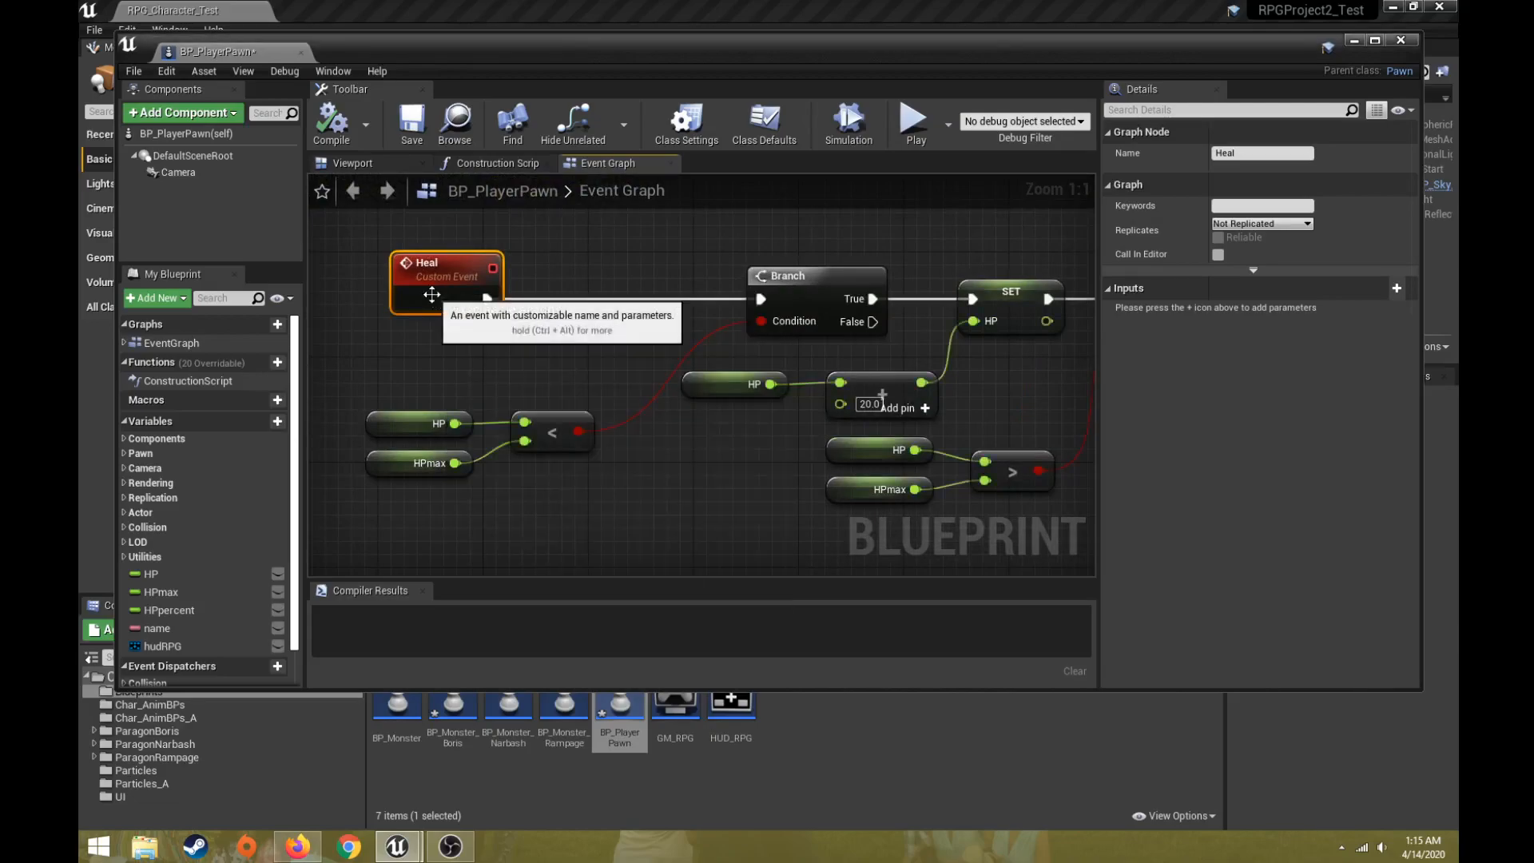
Add a Particle System component to BP_PlayerPawn, keeping the default name ParticleSystem
left_click(147, 115)
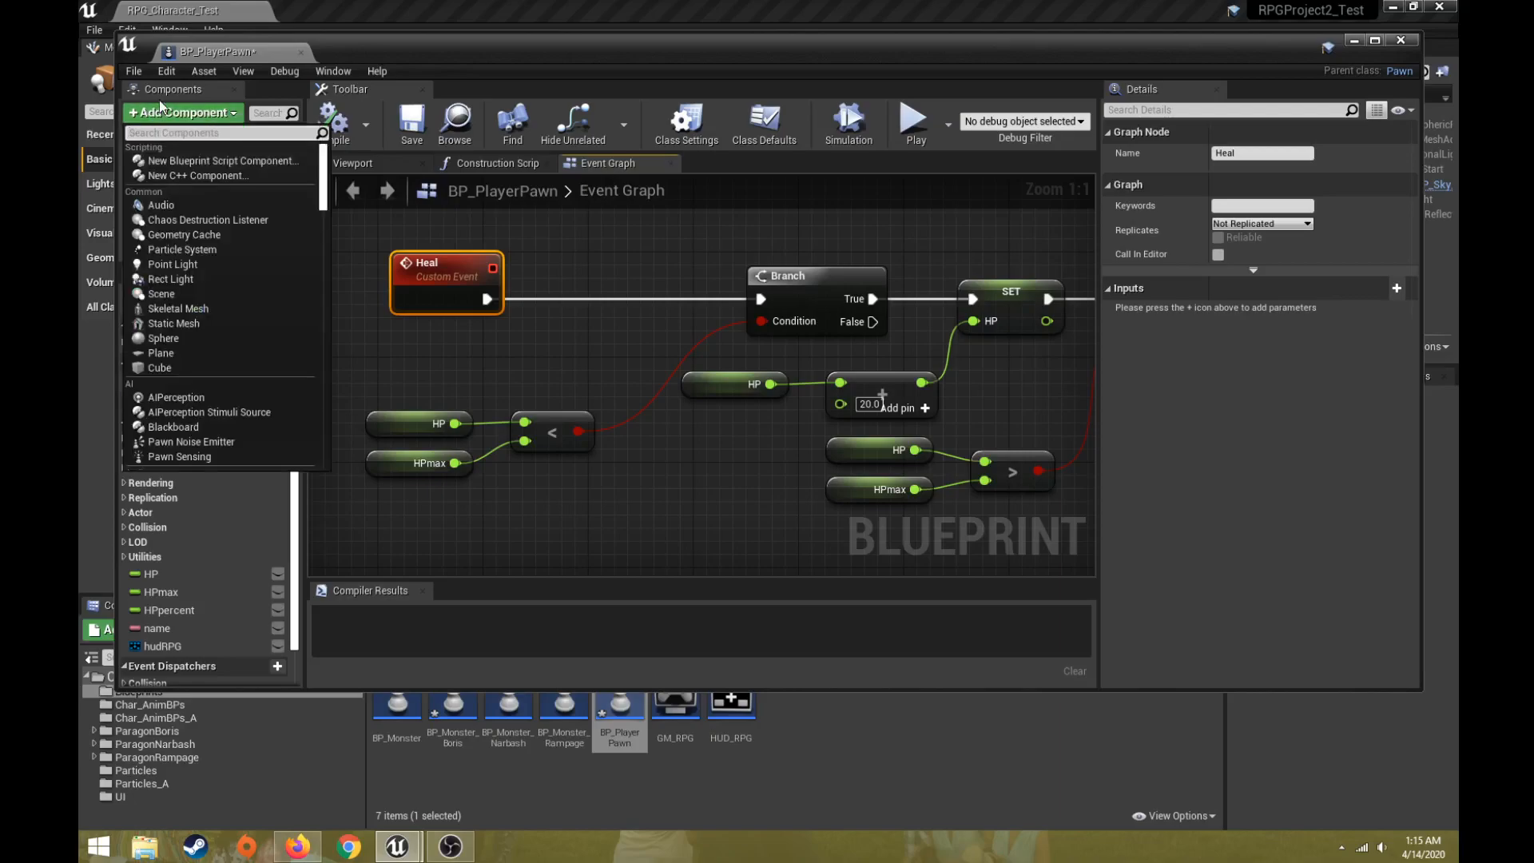
type("particle")
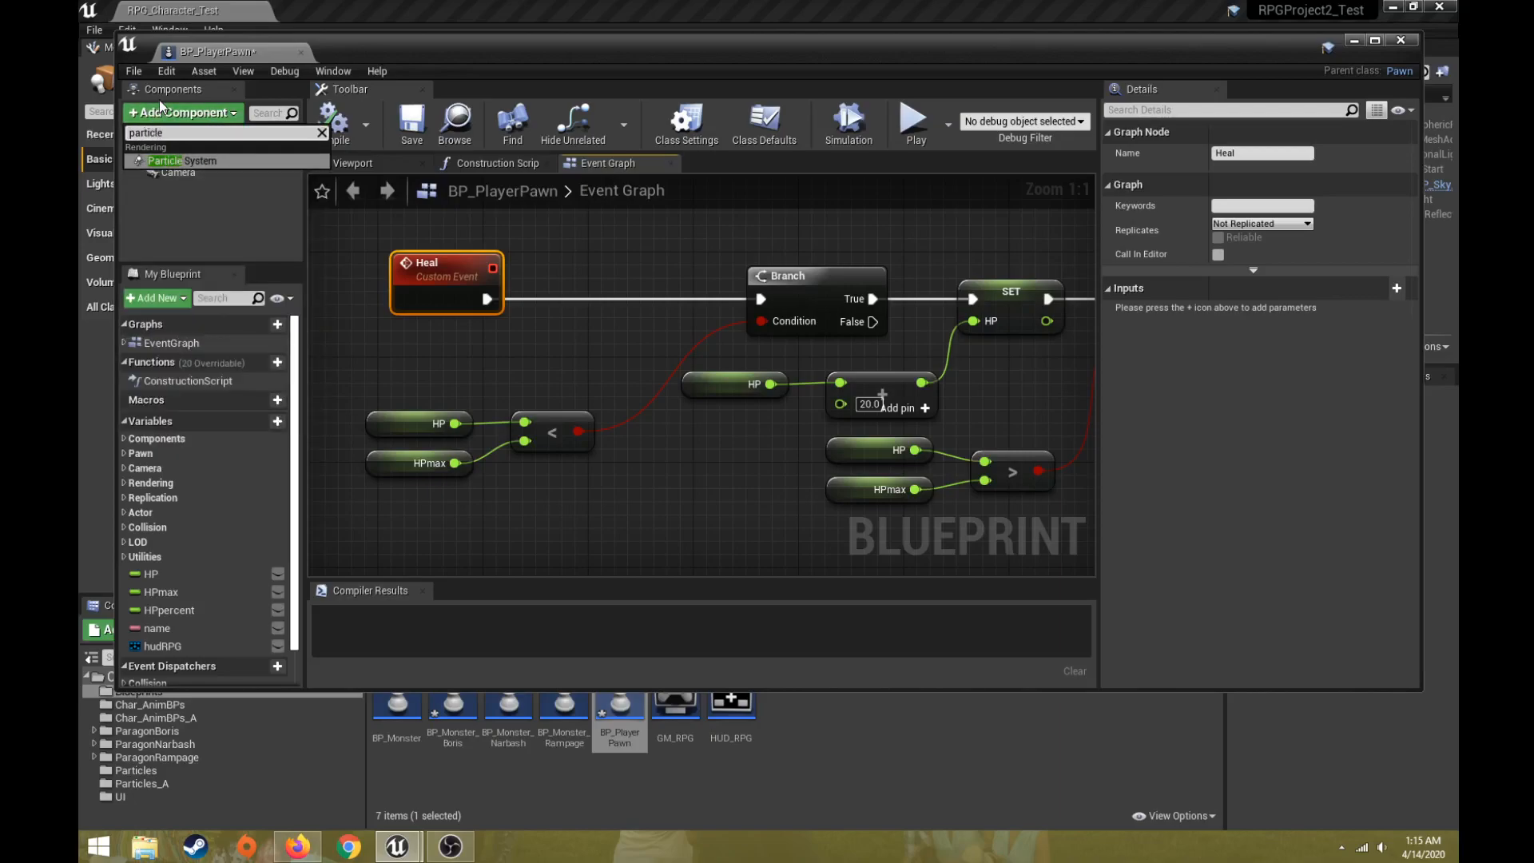
left_click(189, 161)
key("Return")
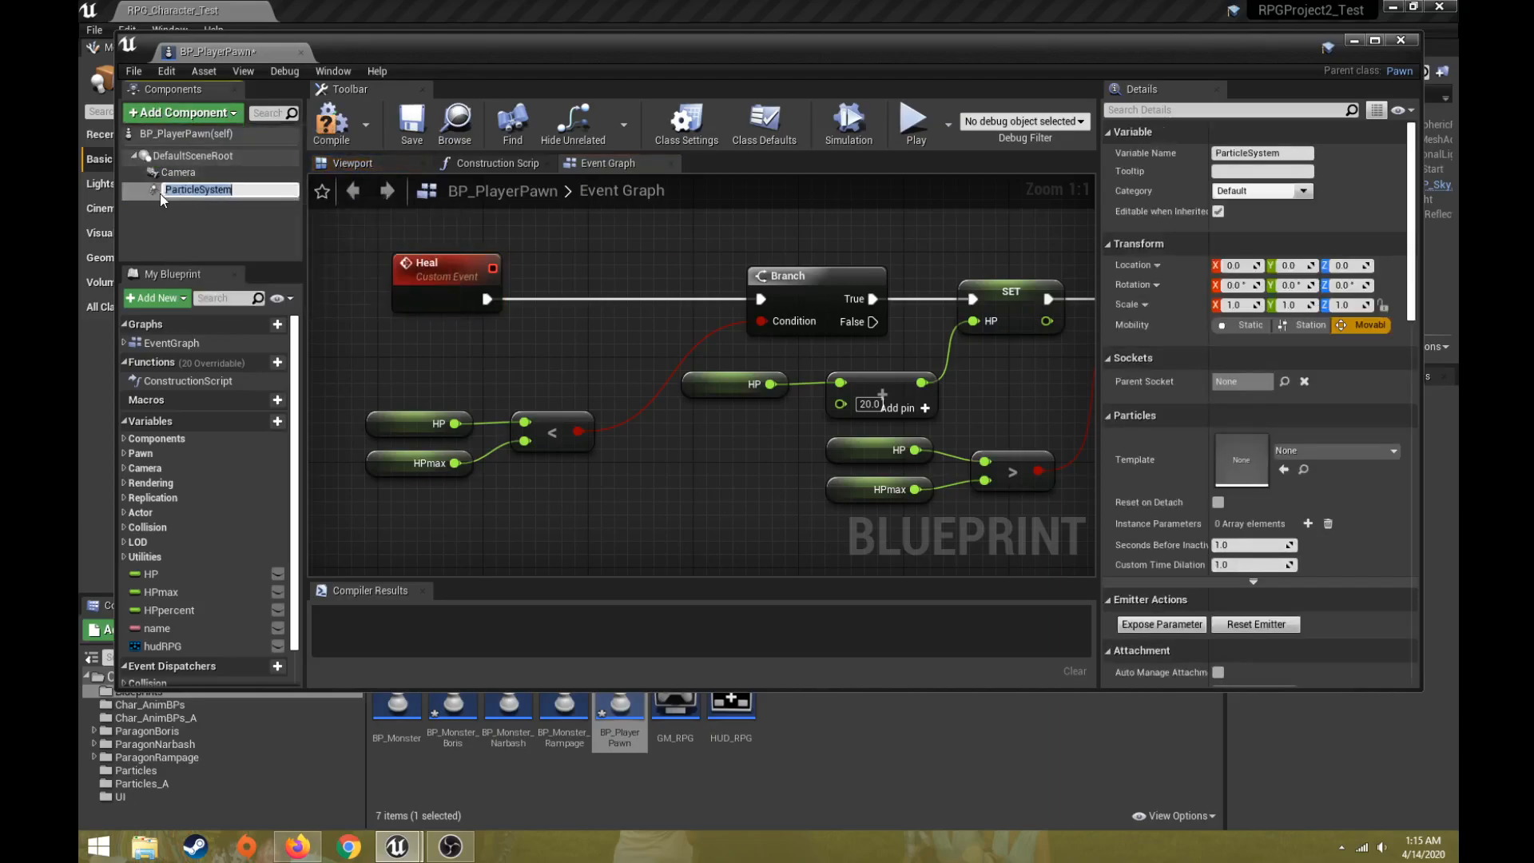
Assign Par_Heal_A from the Particles_A folder as the ParticleSystem component's template
left_click(136, 783)
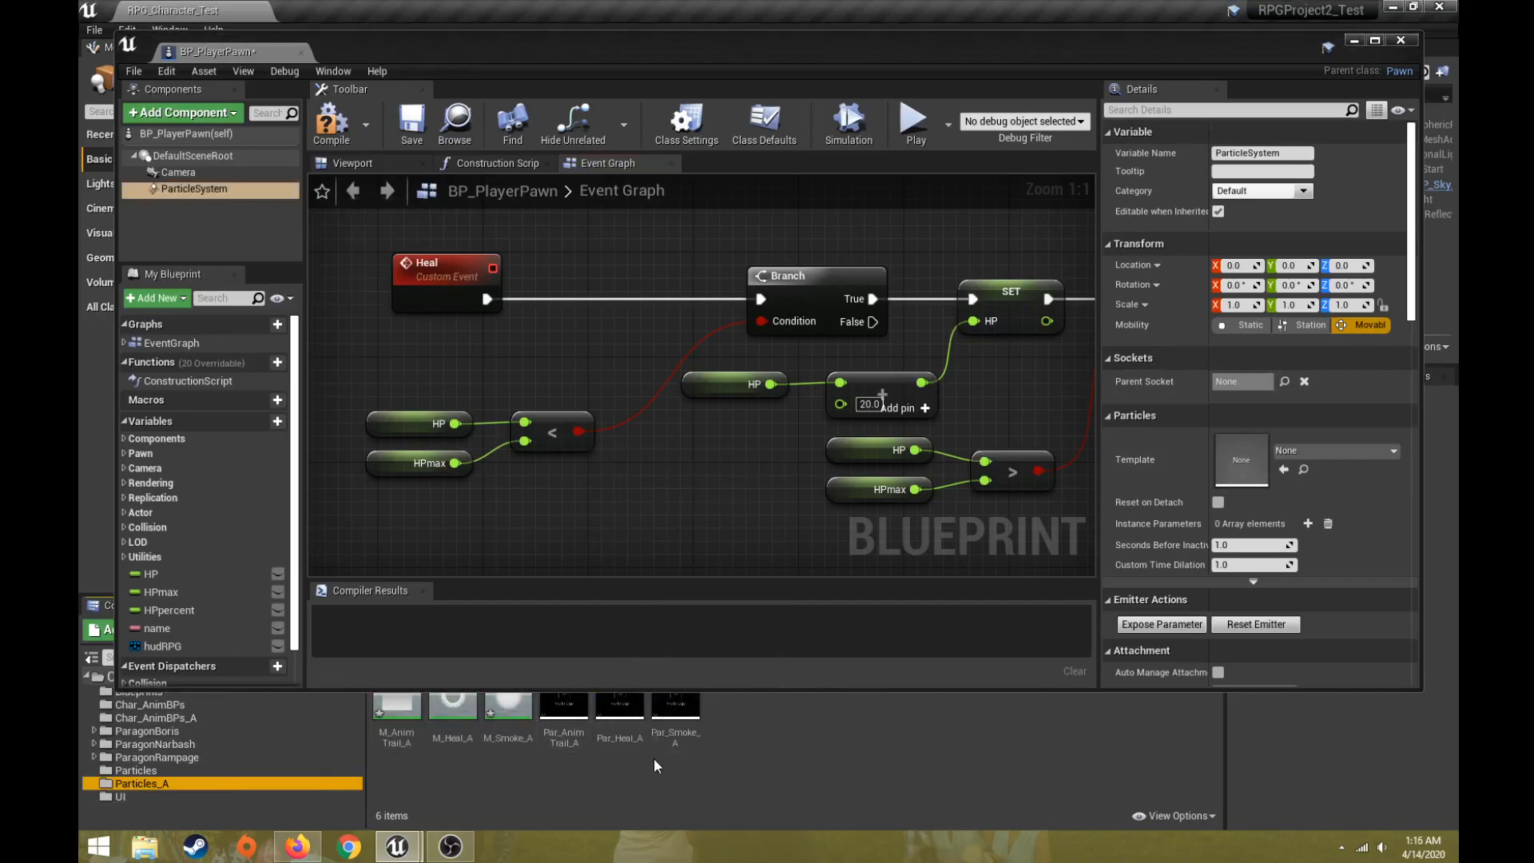
left_click_drag(627, 703, 1244, 471)
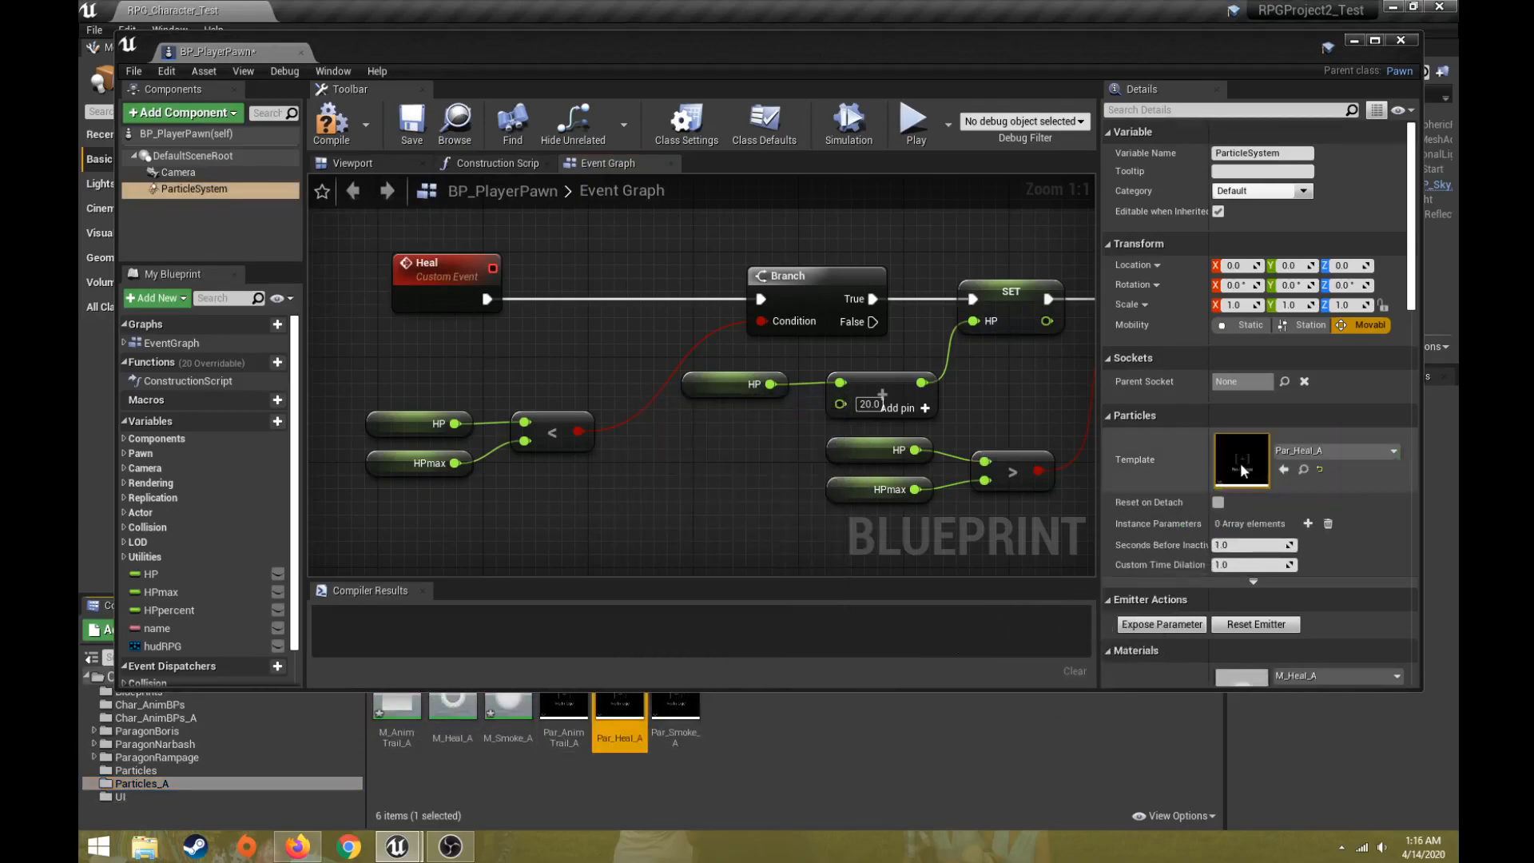
scroll(1230, 496, "down", 6)
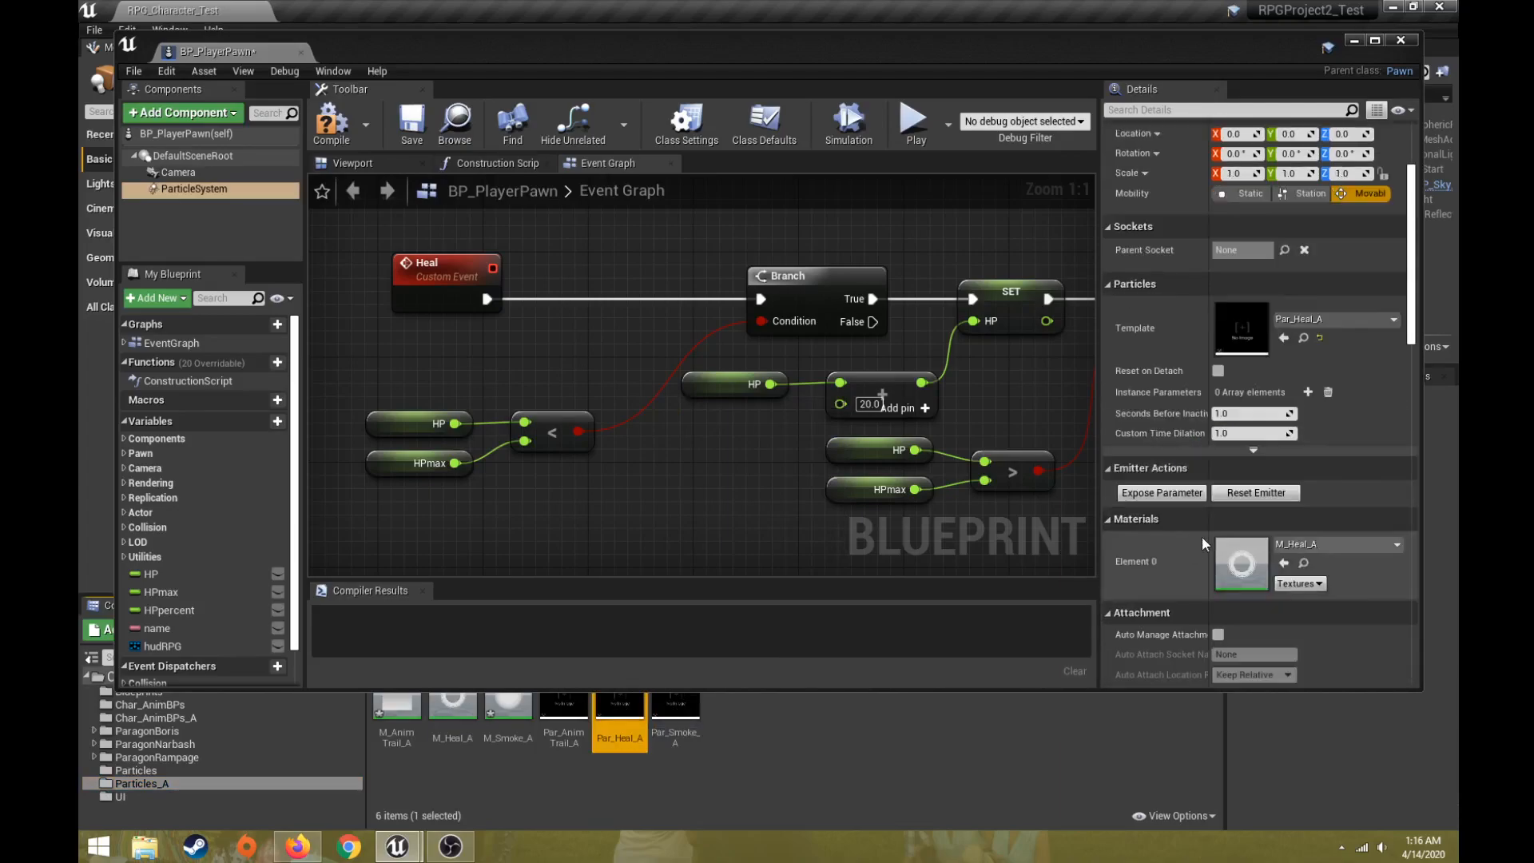
scroll(1205, 552, "down", 1)
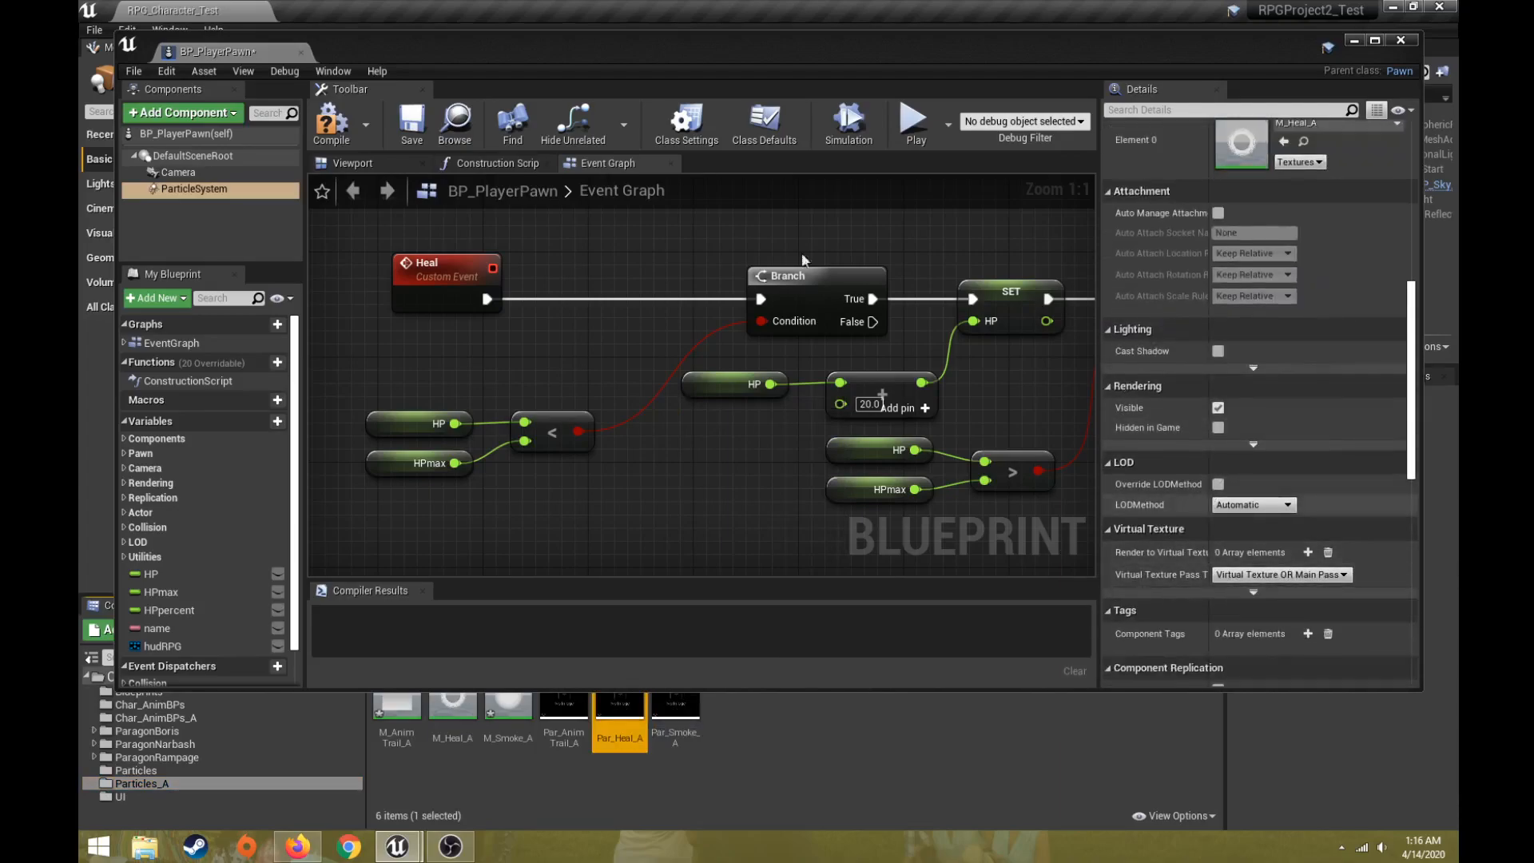
Move the ParticleSystem component in front of the camera along X to about 430 and check its placement
left_click(393, 167)
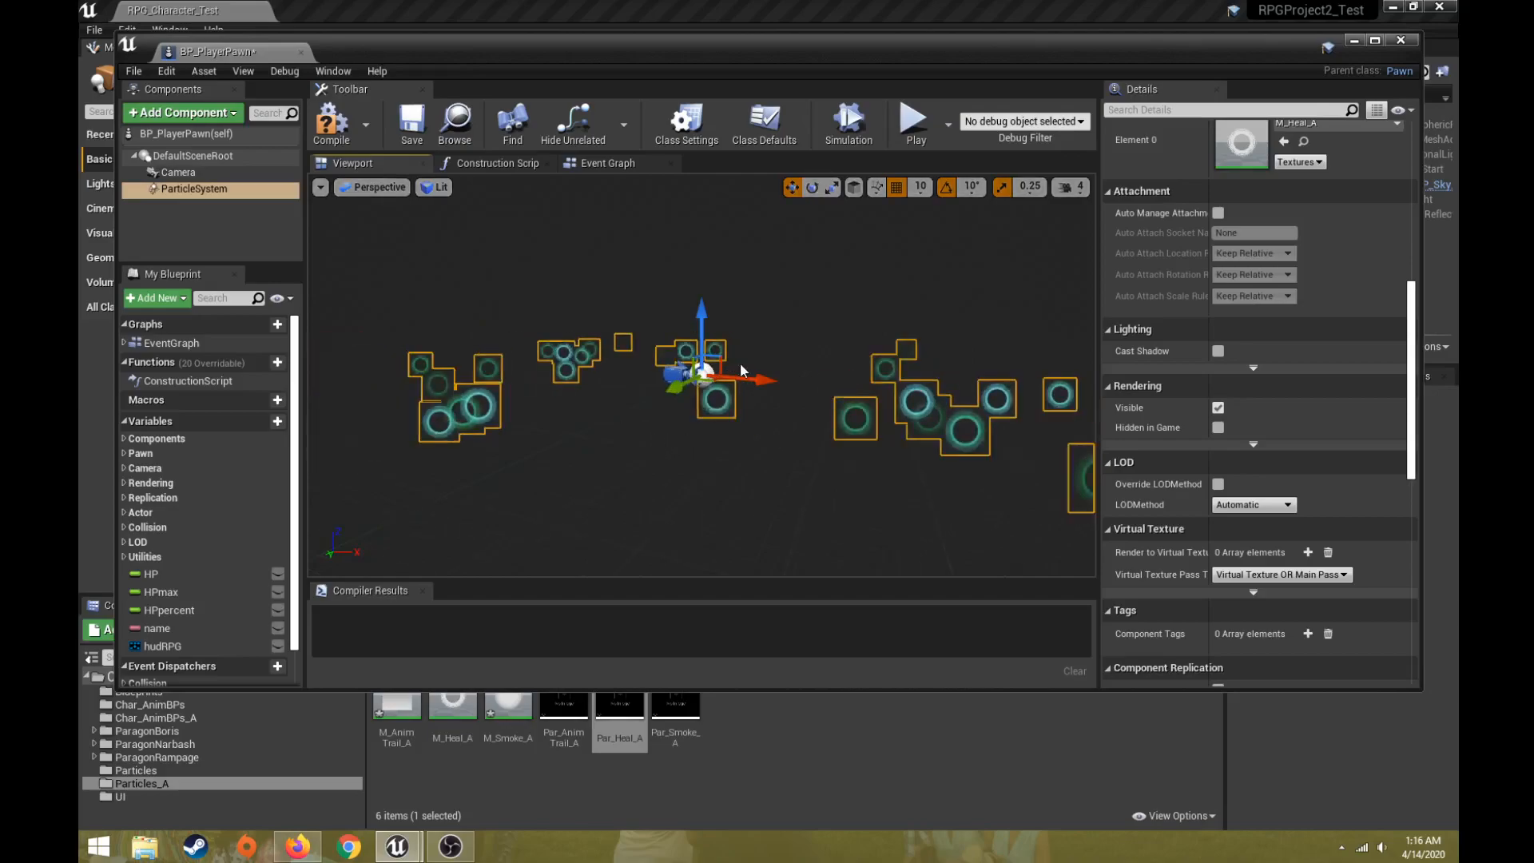
right_click_drag(760, 381, 818, 380)
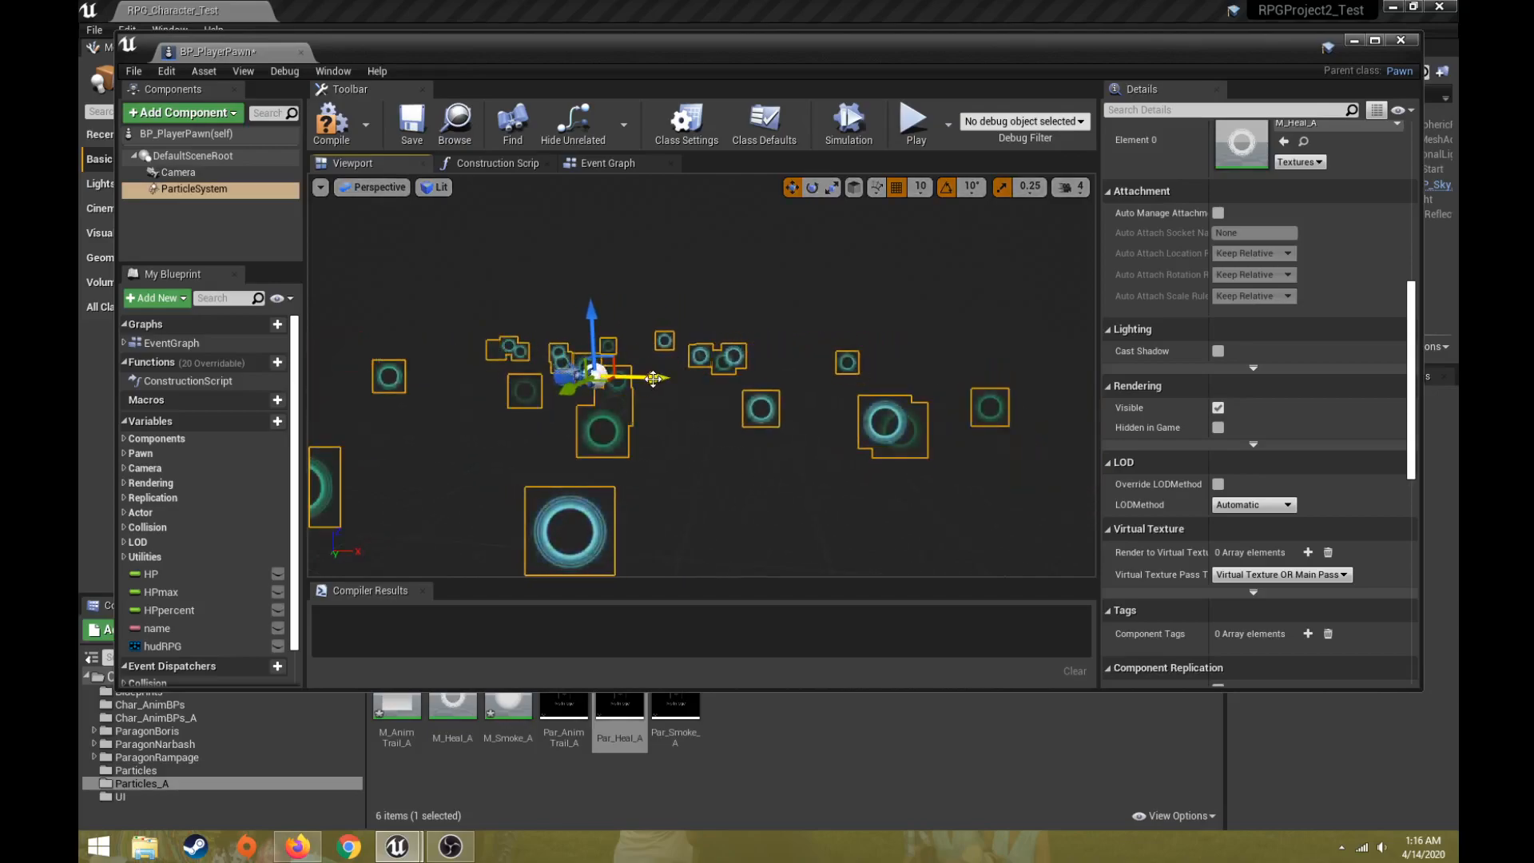
left_click_drag(653, 379, 731, 382)
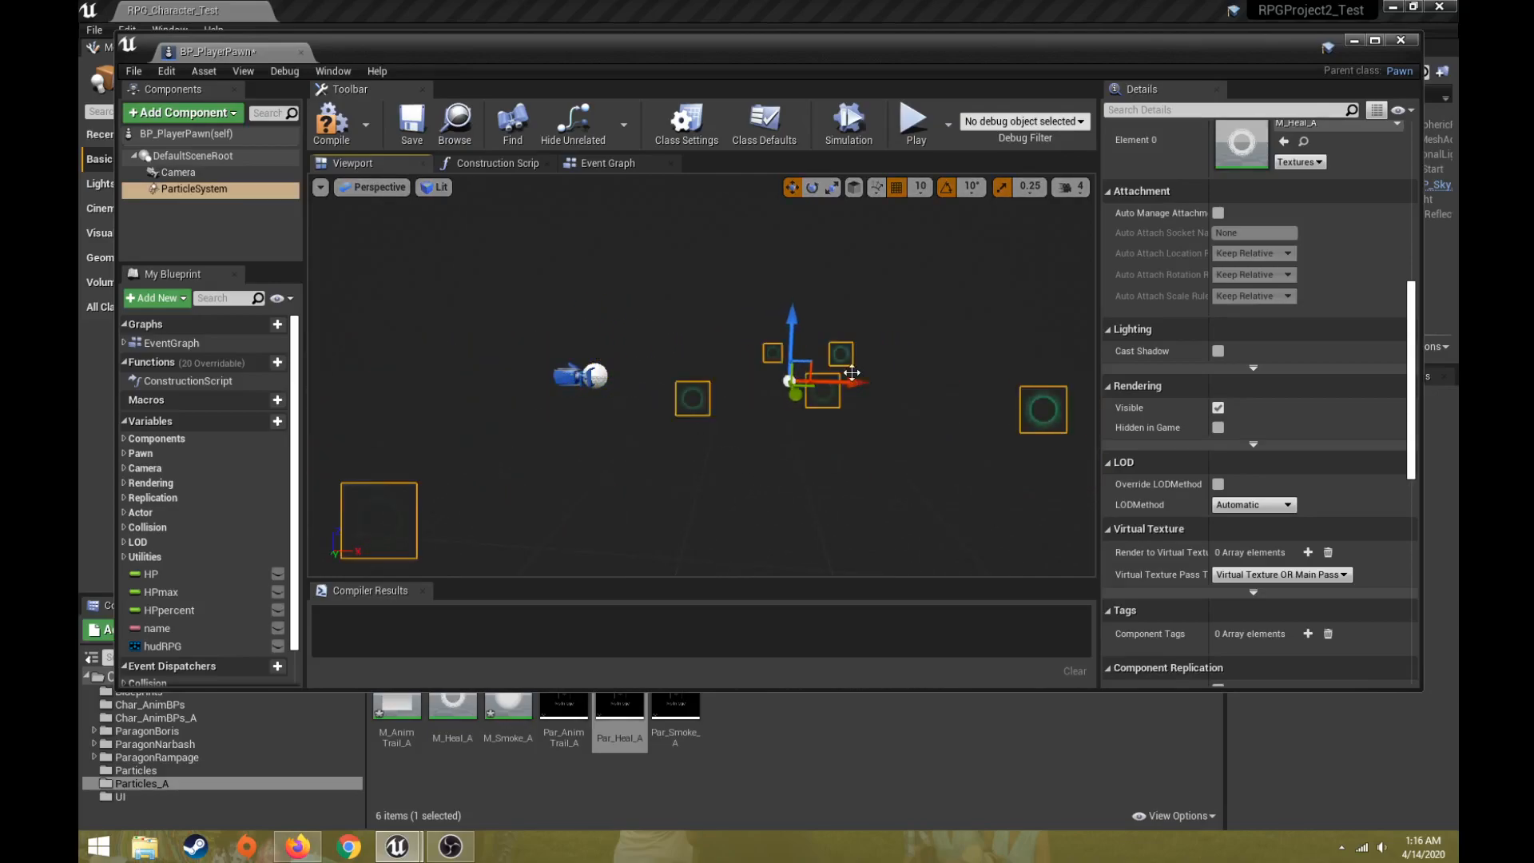
scroll(746, 417, "down", 3)
left_click_drag(605, 417, 743, 415, "alt")
scroll(551, 412, "up", 5)
left_click_drag(580, 423, 735, 423, "alt")
scroll(577, 431, "down", 3)
left_click_drag(577, 431, 519, 400, "alt")
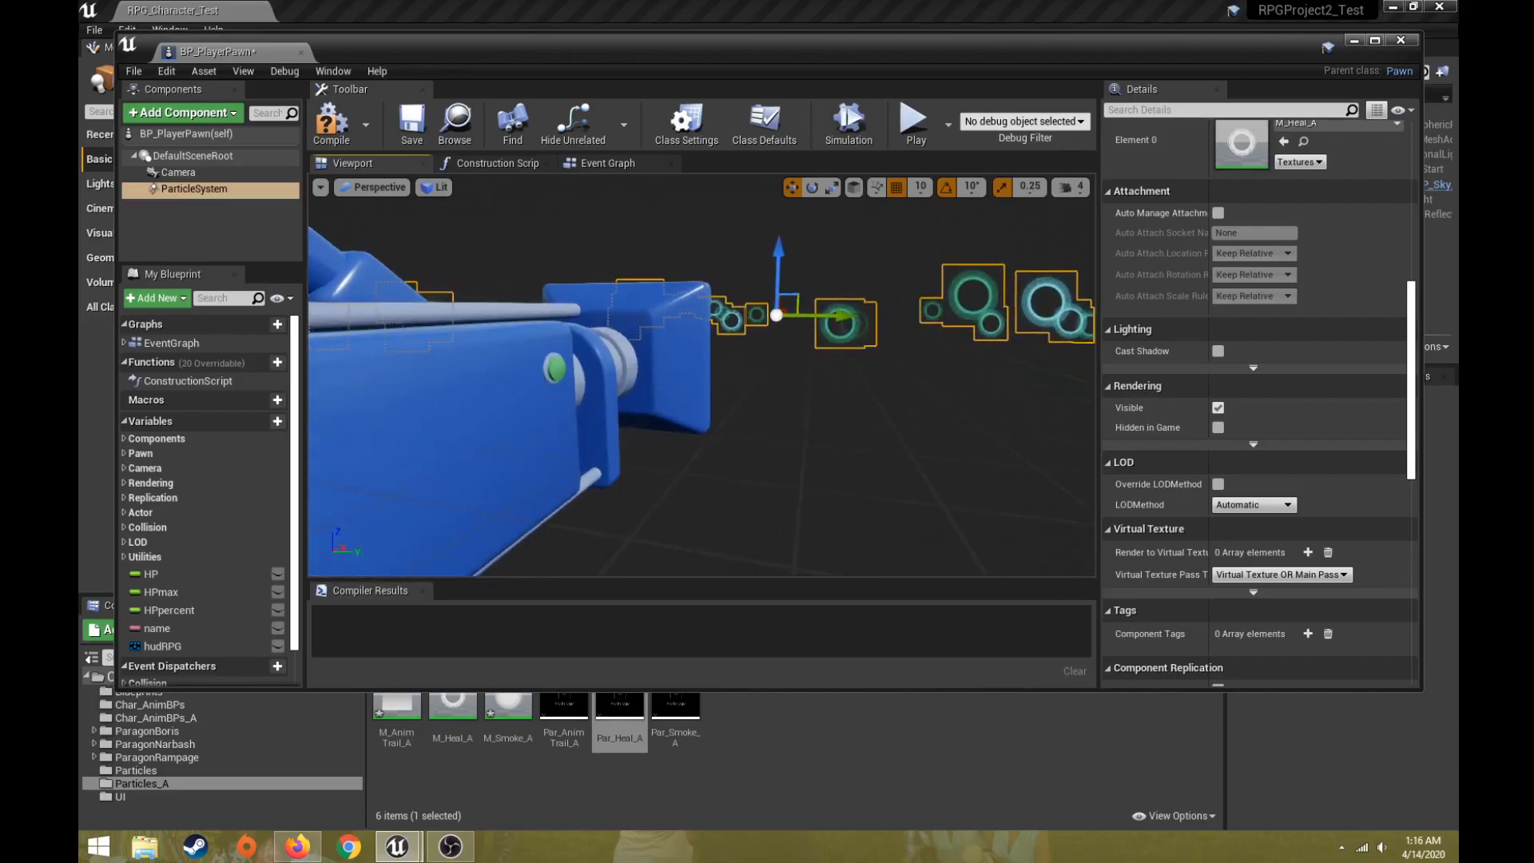
Compile BP_PlayerPawn, put its editor away and play-test the Heal action, ending the session
left_click(331, 123)
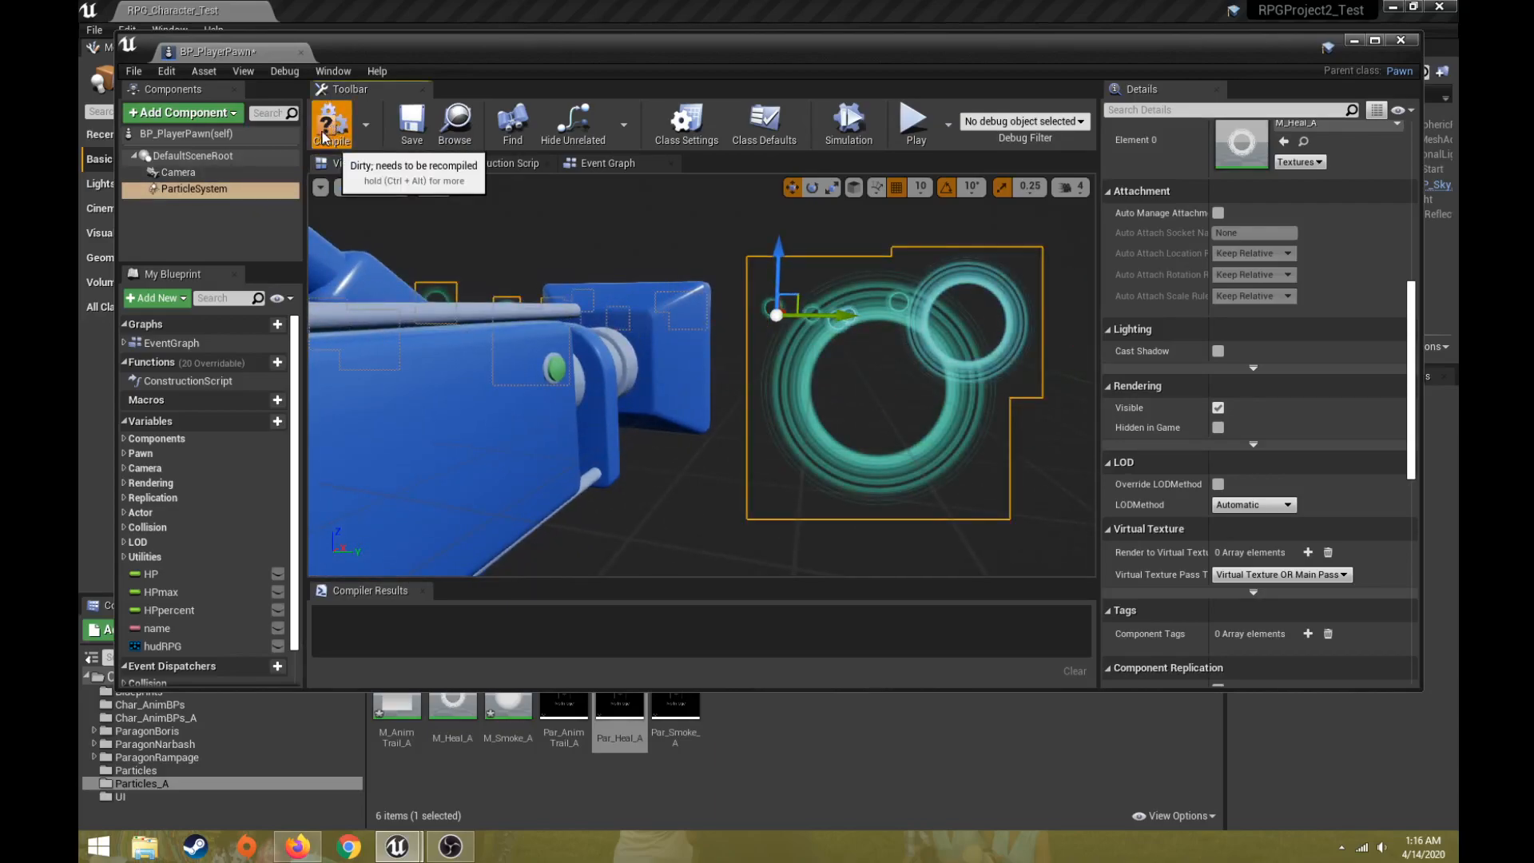
left_click(1400, 40)
left_click(1098, 60)
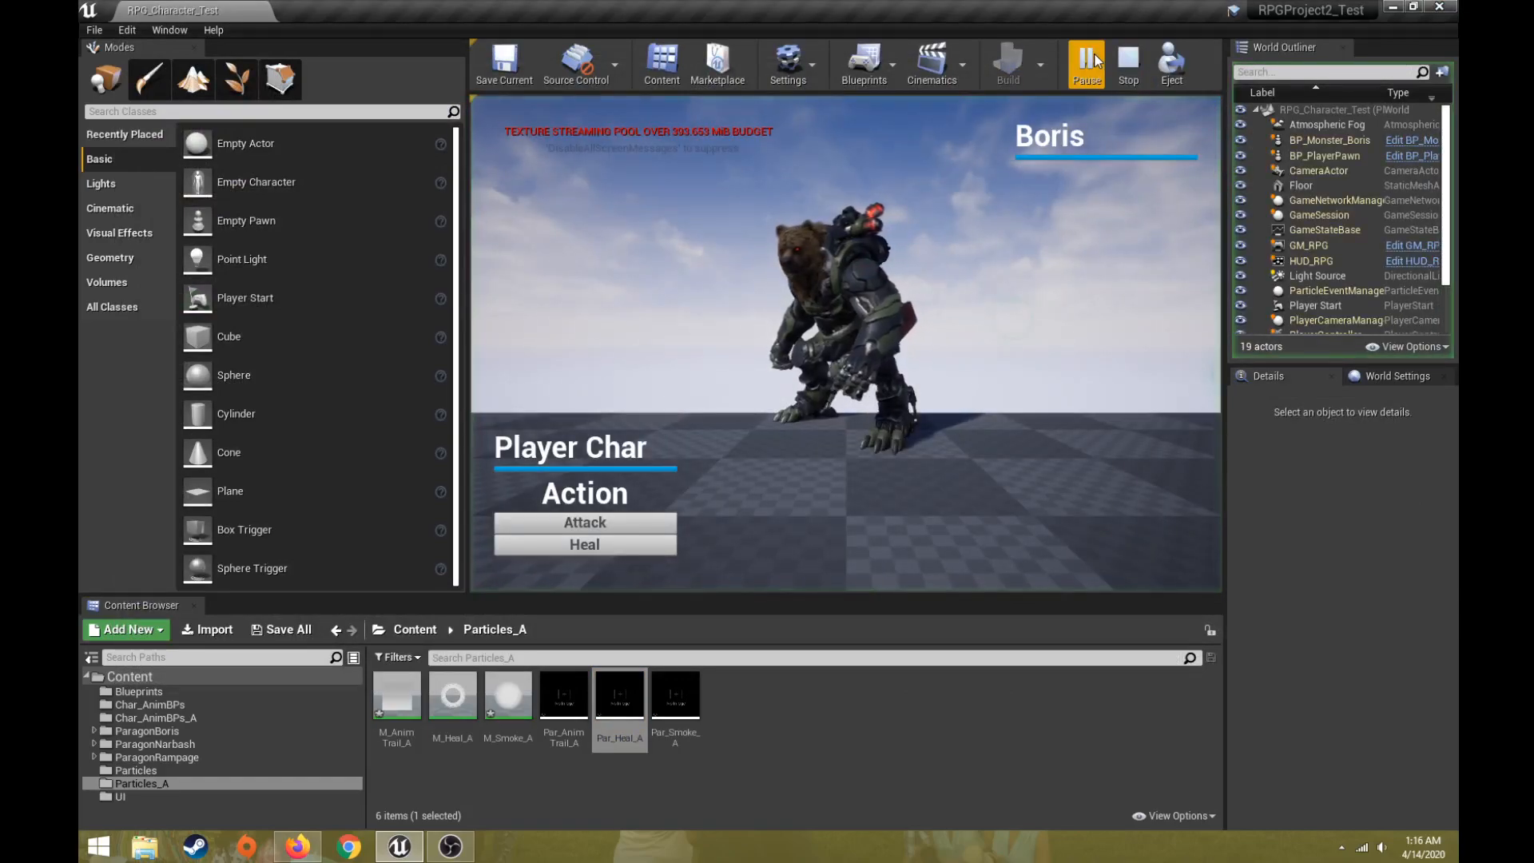
left_click(589, 548)
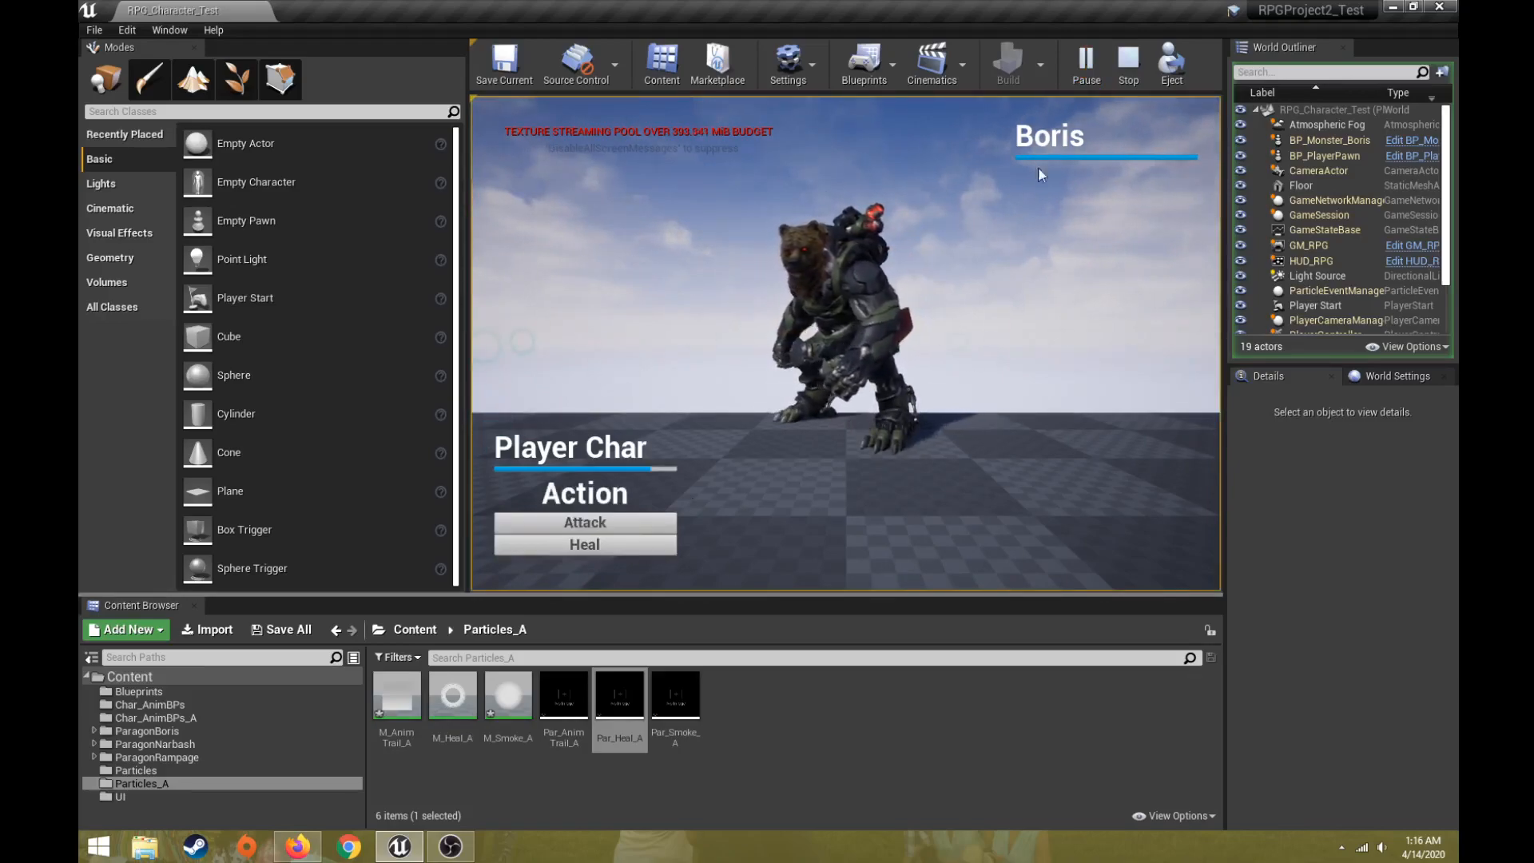
left_click(1130, 68)
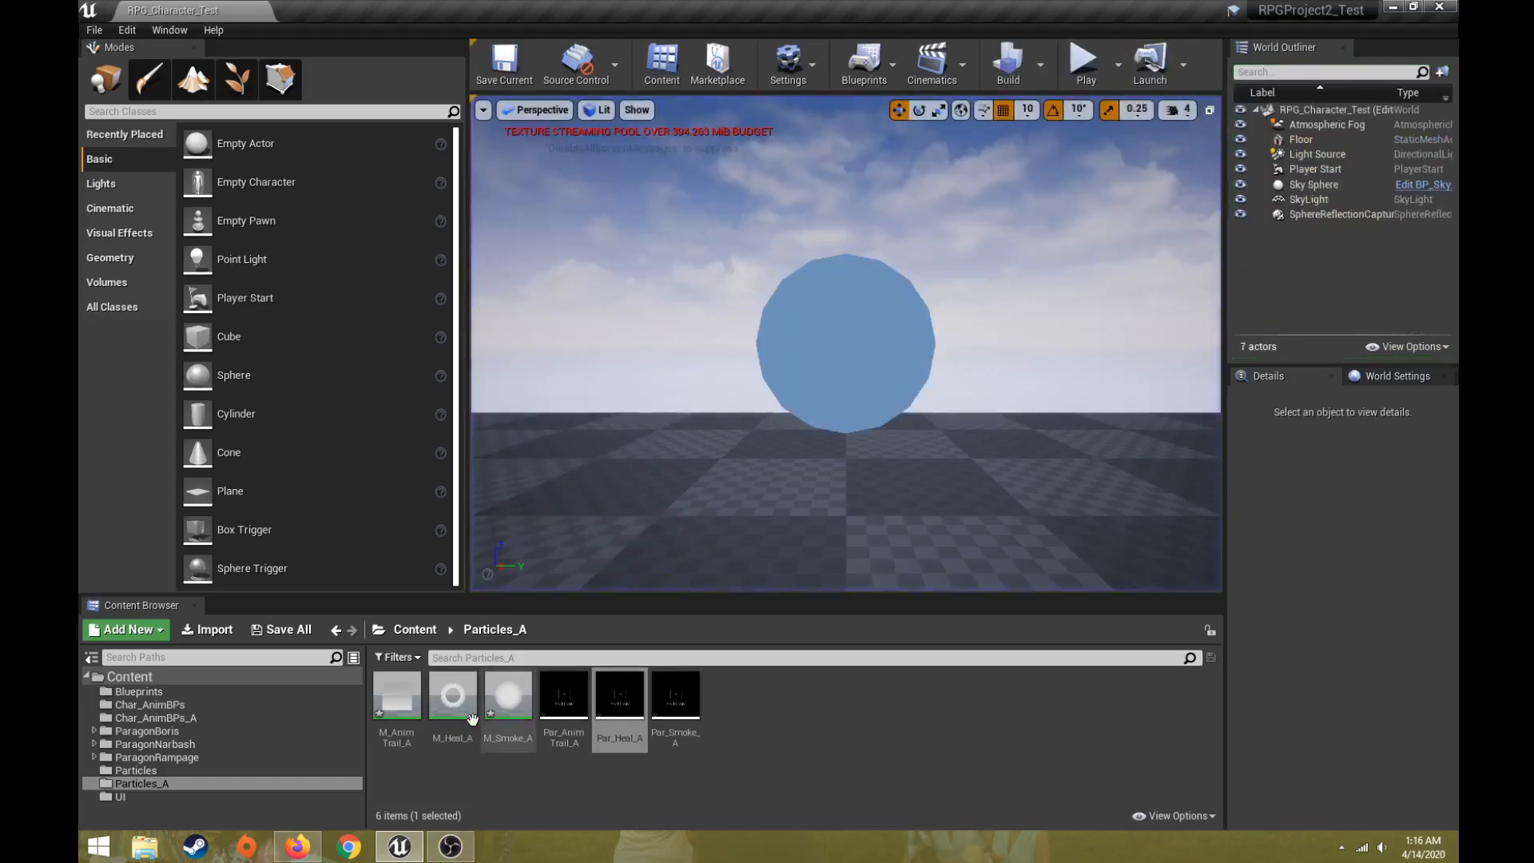
Open BP_PlayerPawn from the Blueprints folder, turn off Auto Activate for its ParticleSystem component and compile
left_click(138, 691)
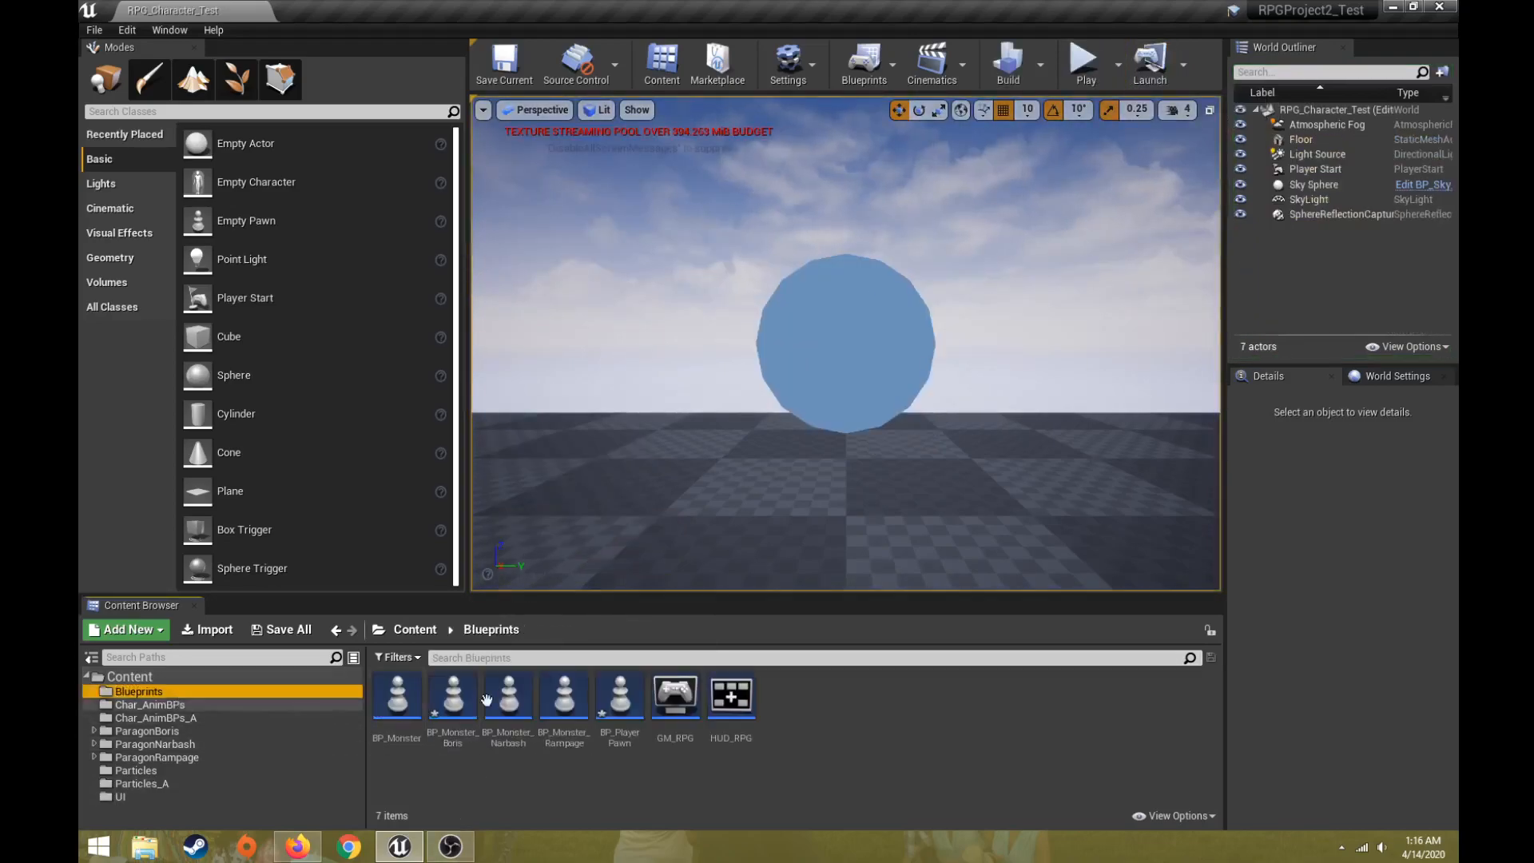
double_click(618, 715)
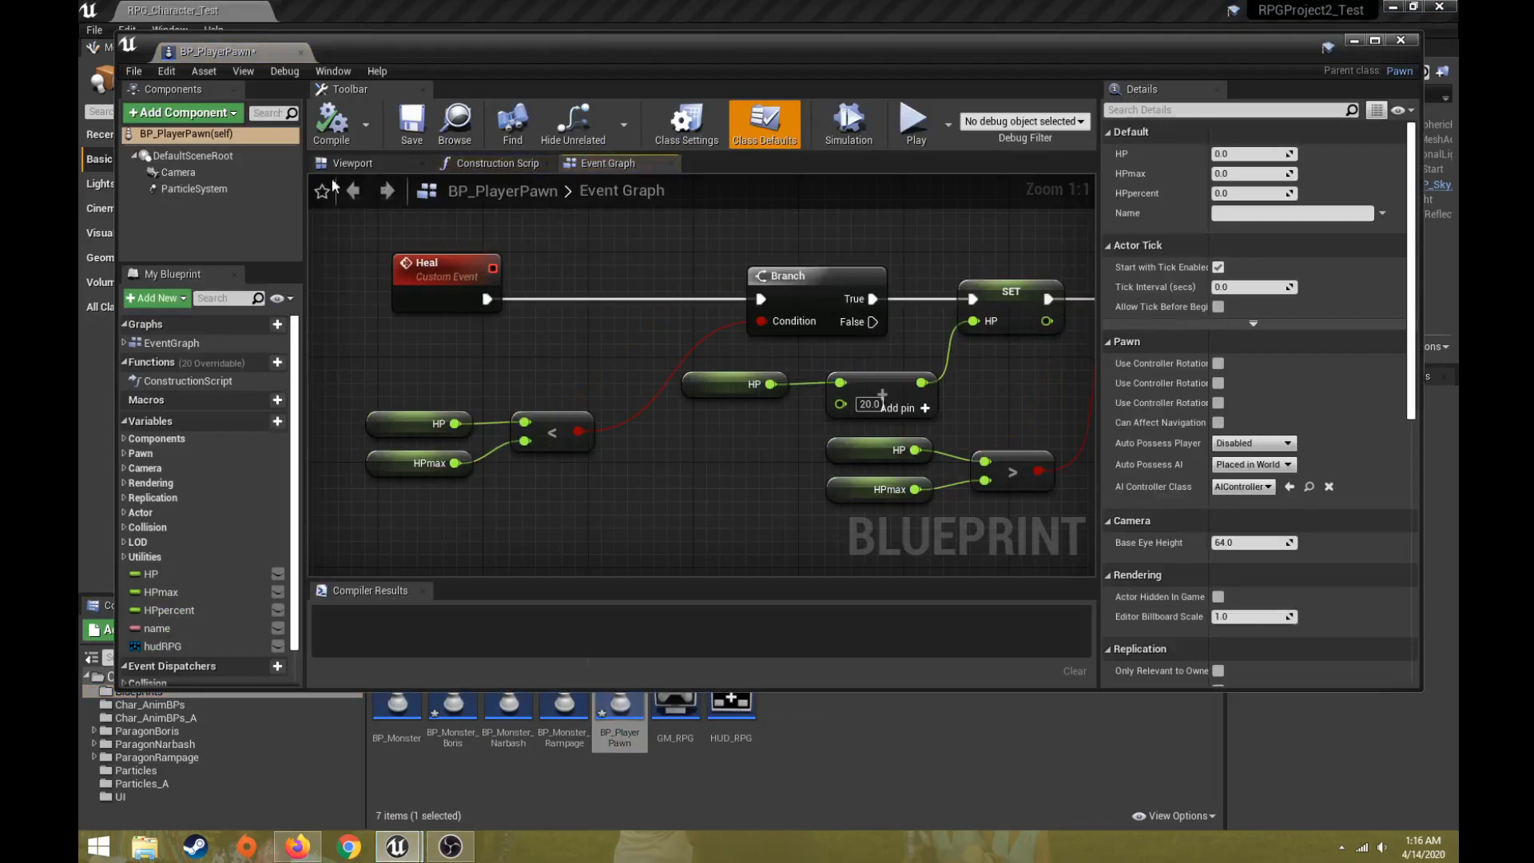
left_click(194, 188)
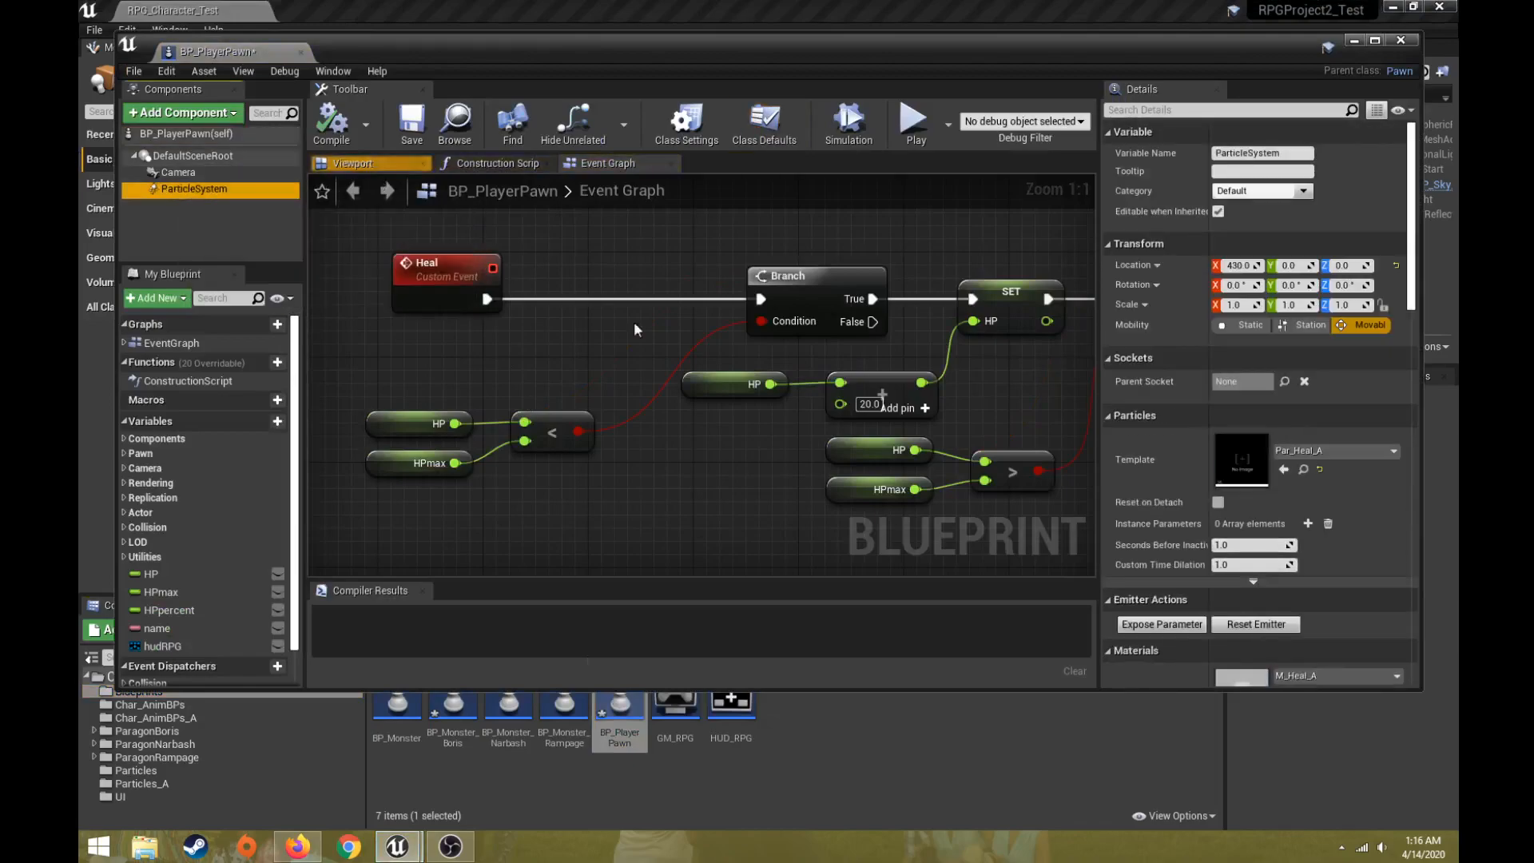
scroll(1315, 564, "down", 15)
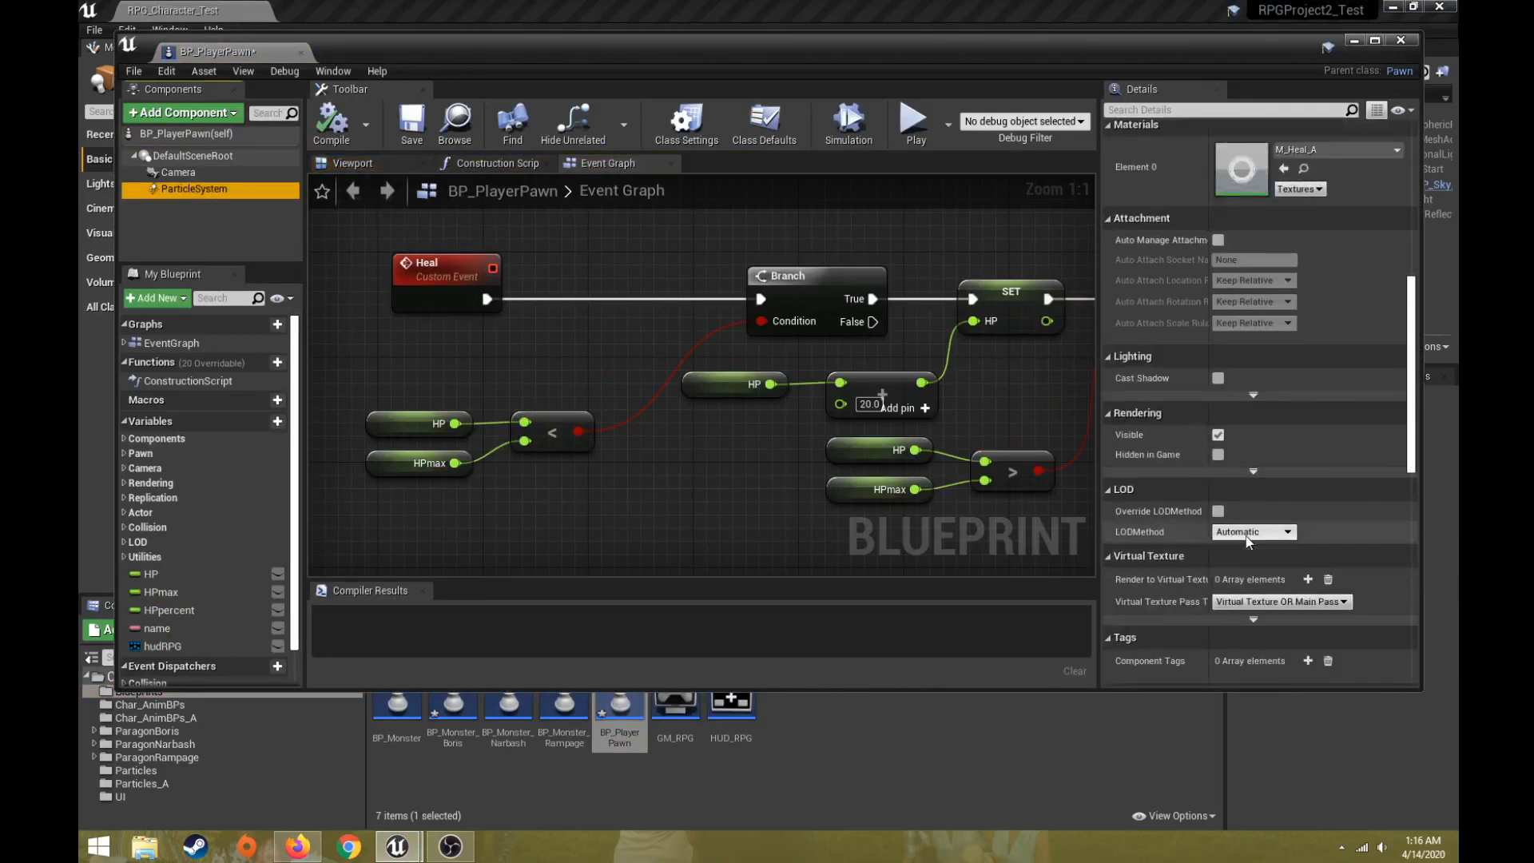
scroll(1245, 539, "down", 2)
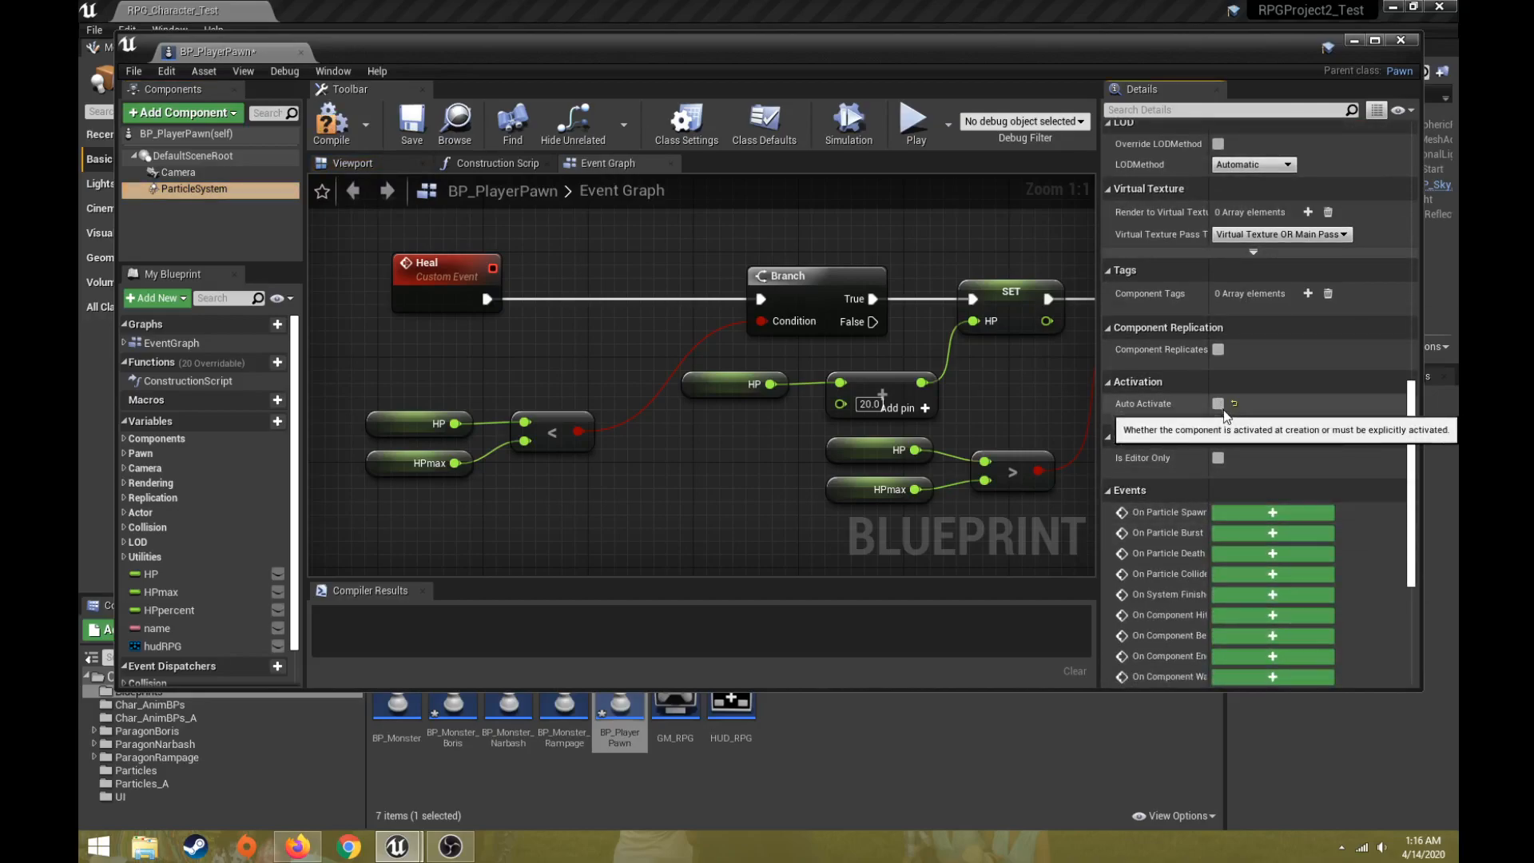
right_click_drag(568, 260, 577, 297)
scroll(498, 280, "down", 1)
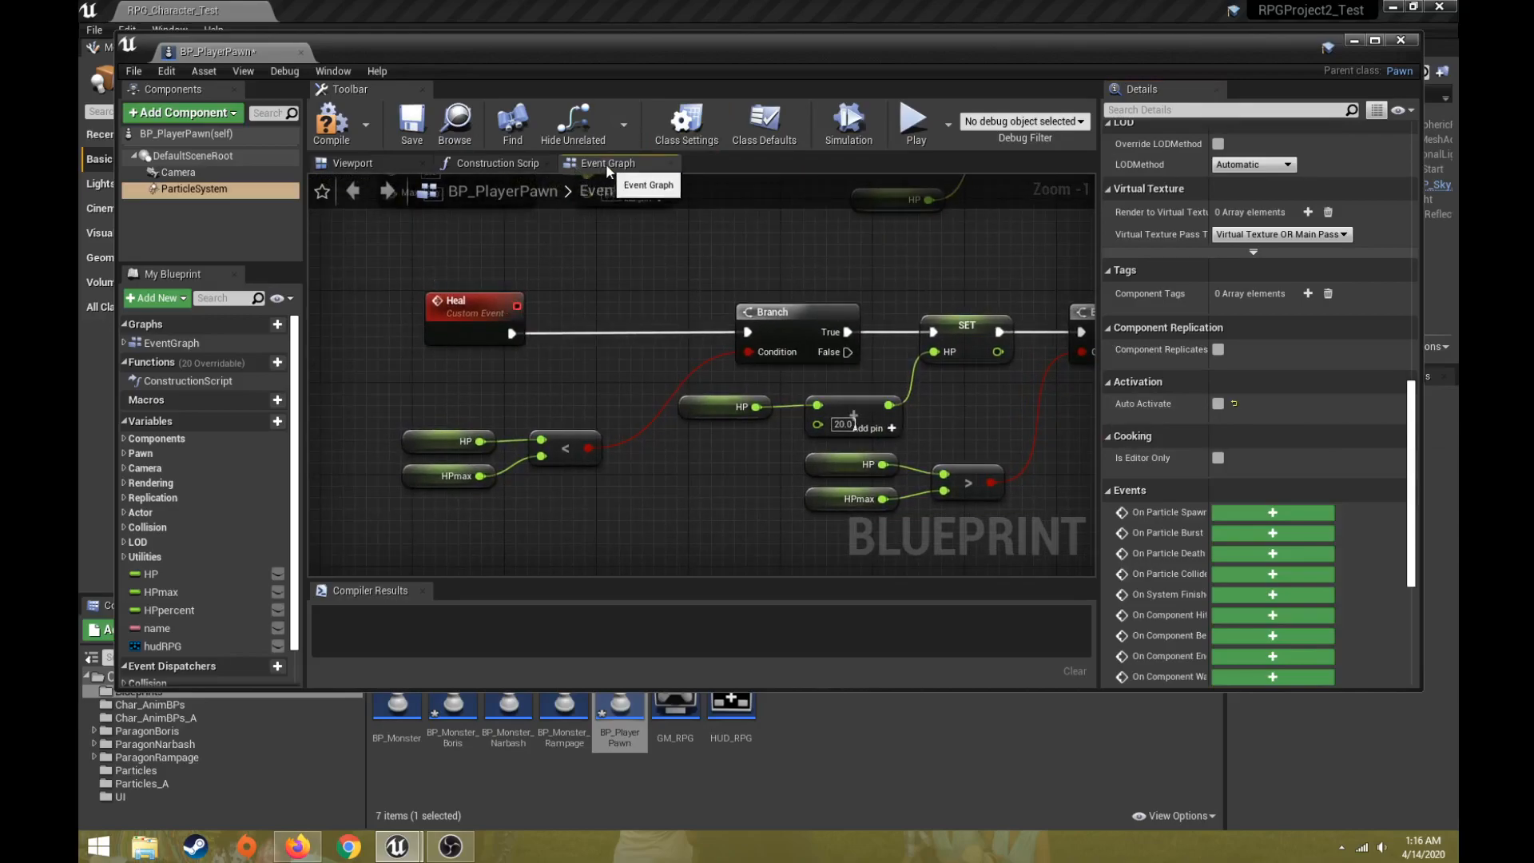
left_click(465, 311)
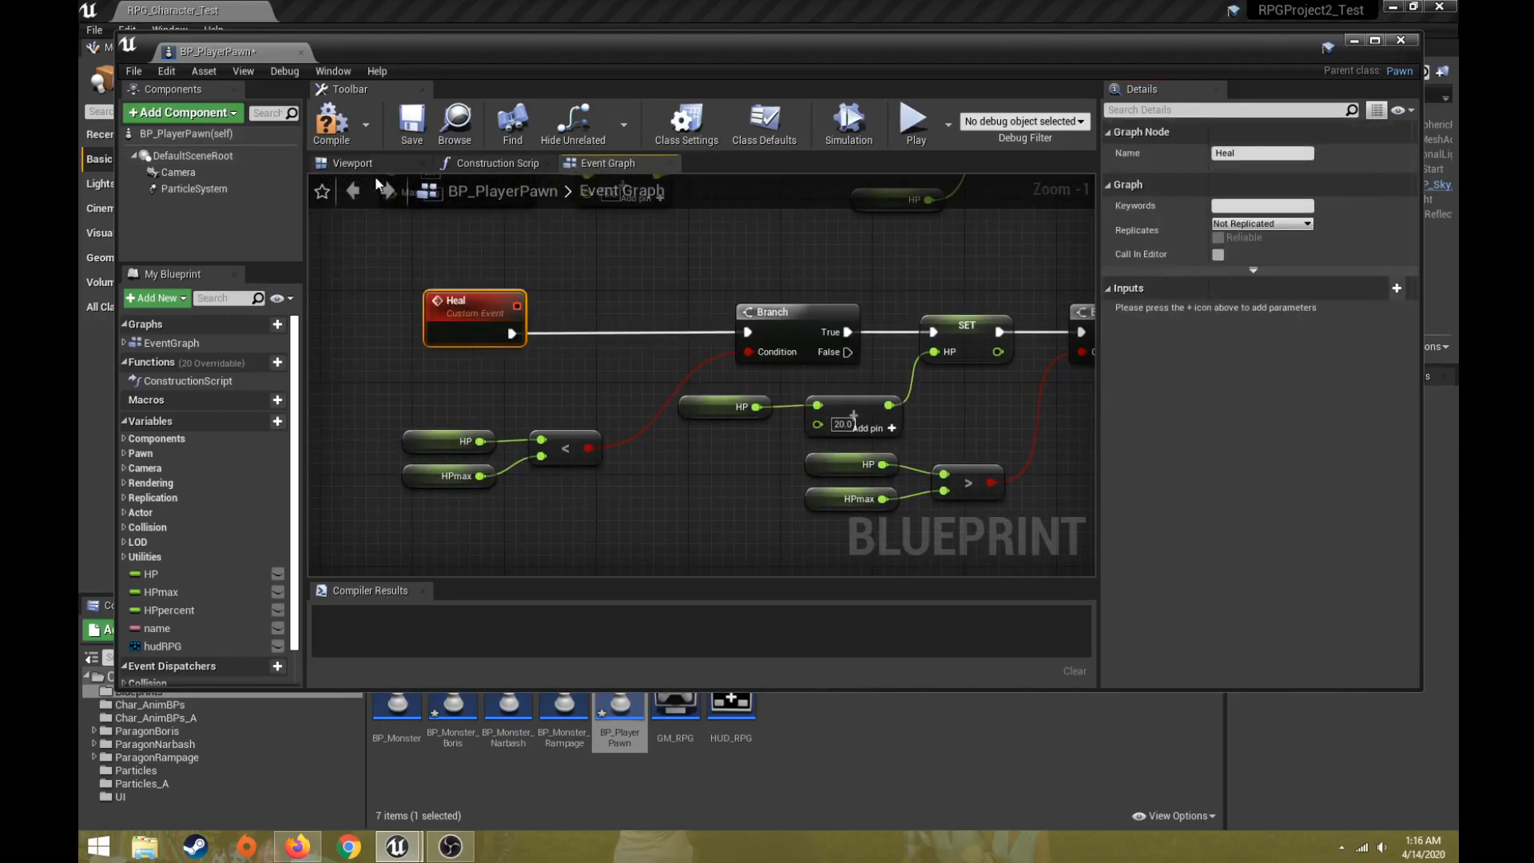
left_click(332, 124)
Insert a component Activate node between the Heal event and the Branch, searching without context sensitivity
mouse_move(484, 302)
left_mouse_down()
mouse_move(426, 302)
mouse_move(519, 326)
left_mouse_up()
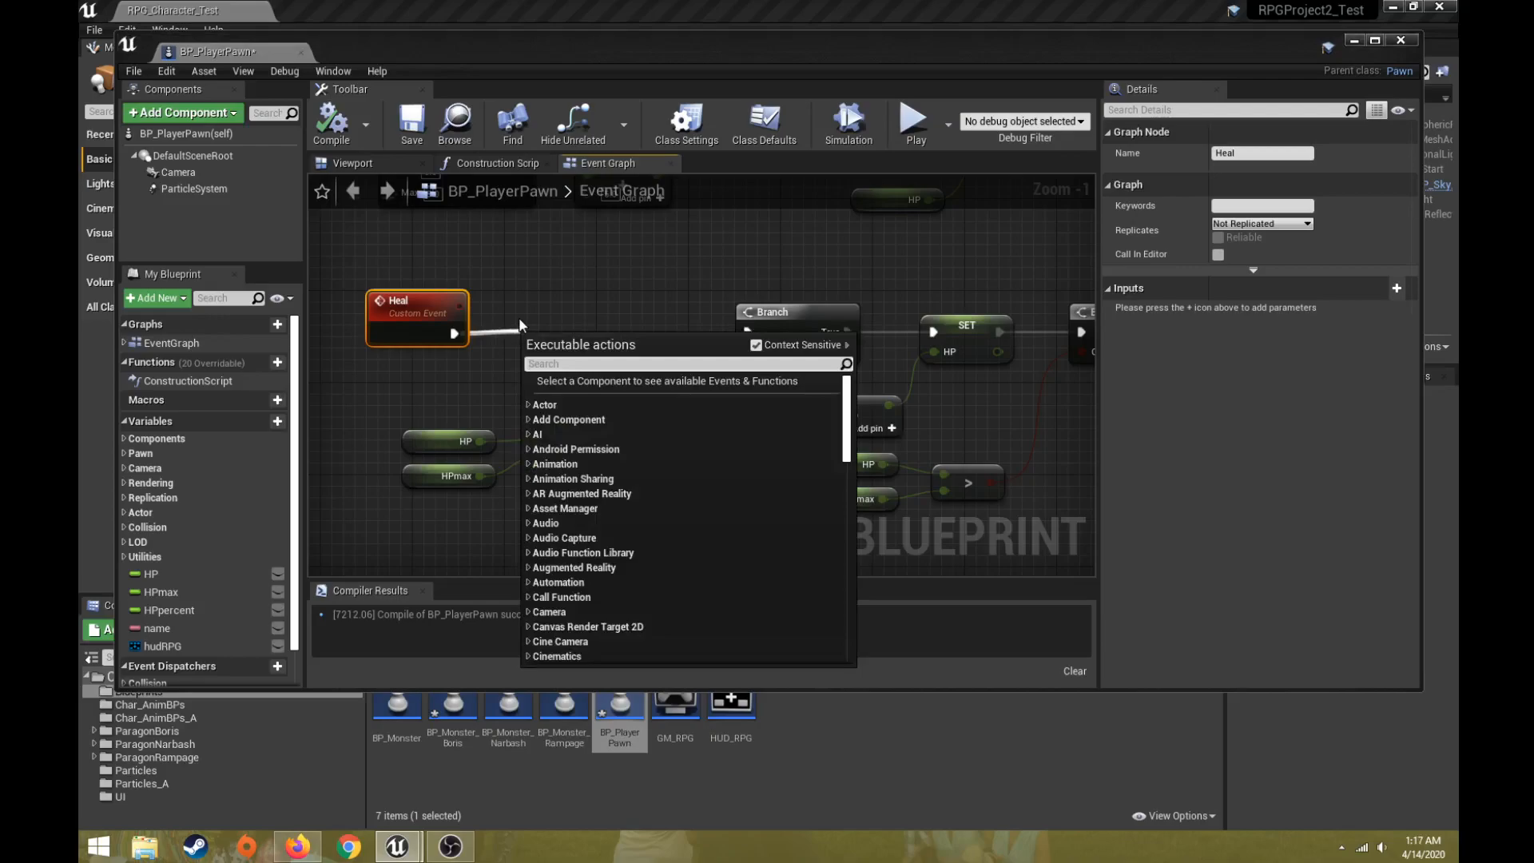
type("activate")
left_click(755, 348)
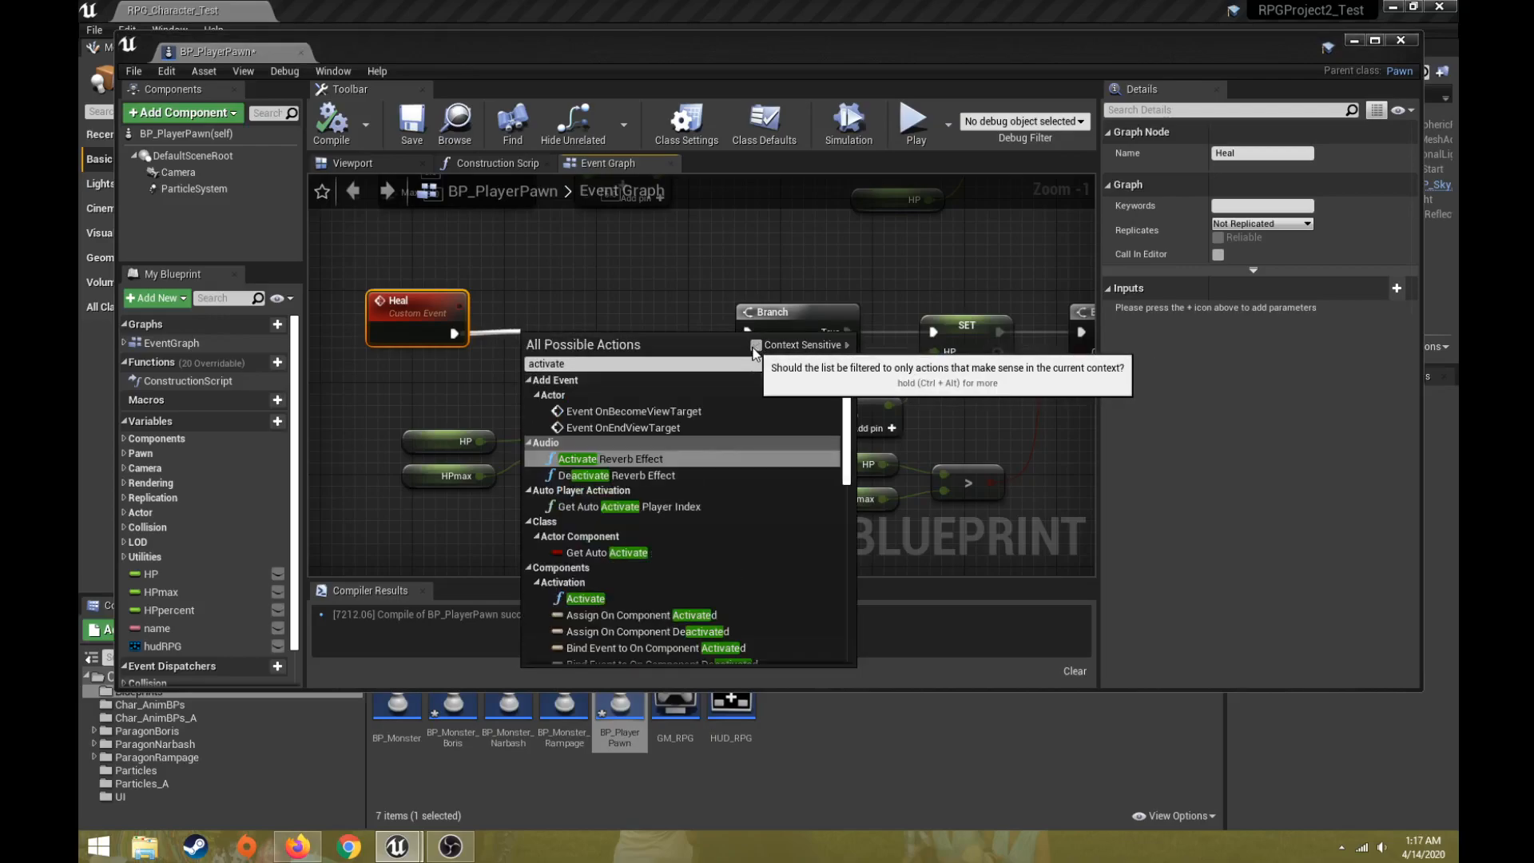
left_click(601, 605)
left_click_drag(603, 346, 600, 302)
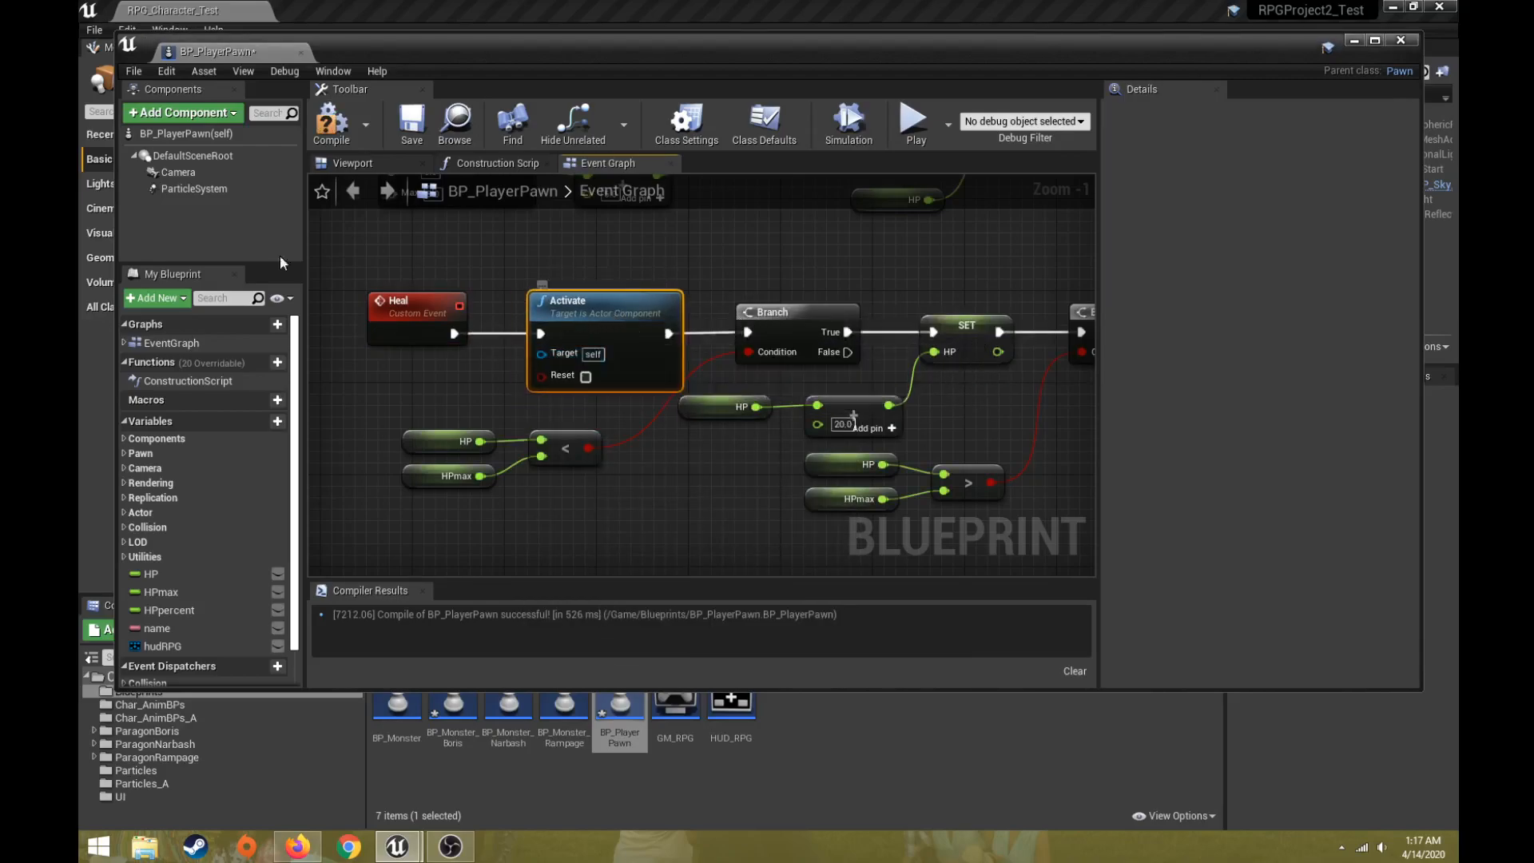
Connect a ParticleSystem reference to the Activate node's Target, place it under the Heal event and compile
left_click(210, 191)
left_click_drag(205, 189, 529, 358)
left_click_drag(542, 361, 457, 386)
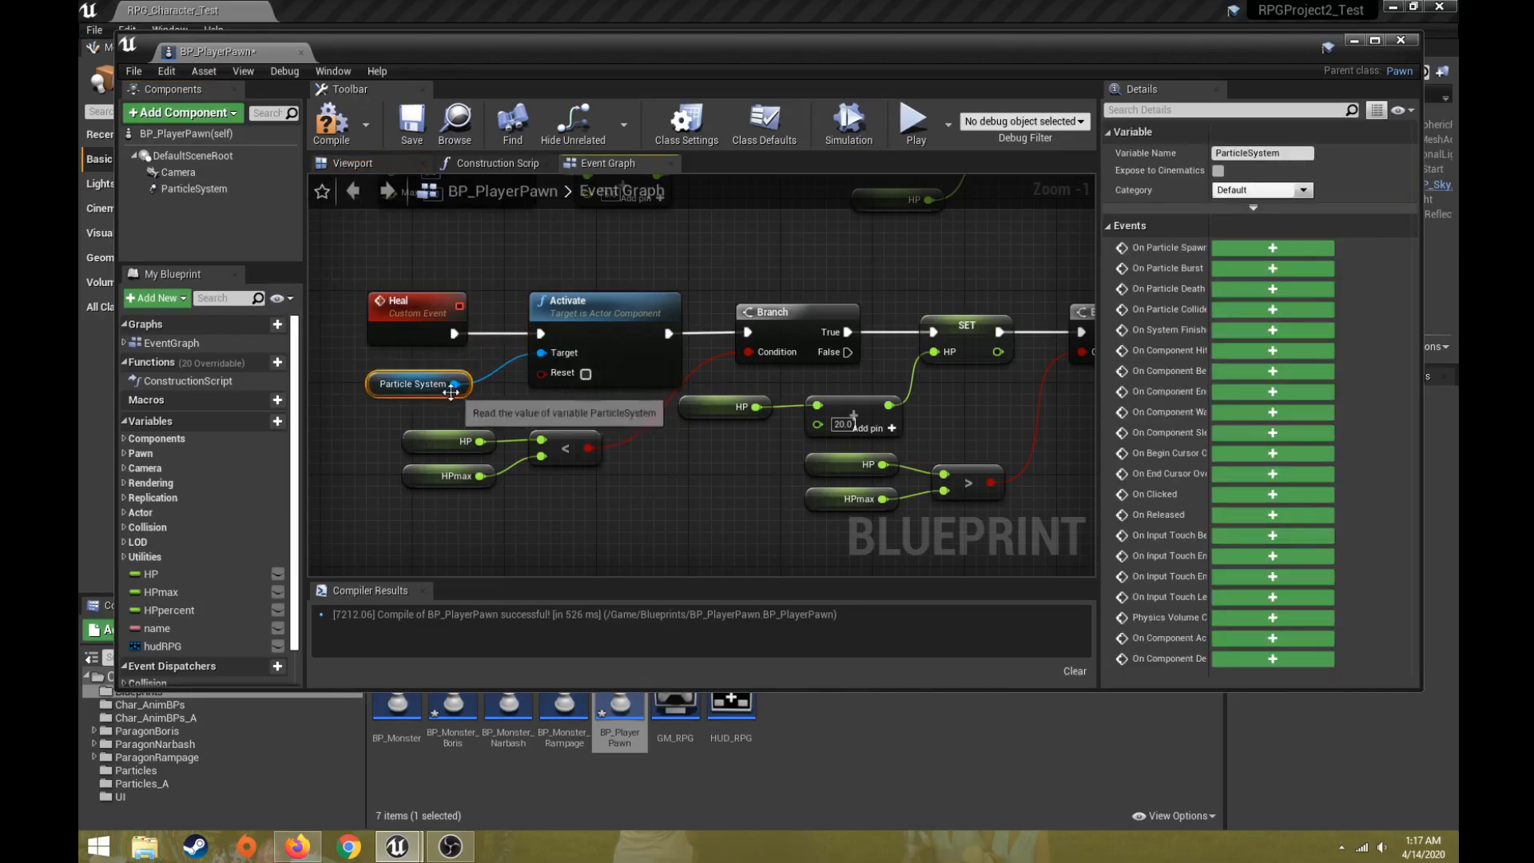
left_click(325, 126)
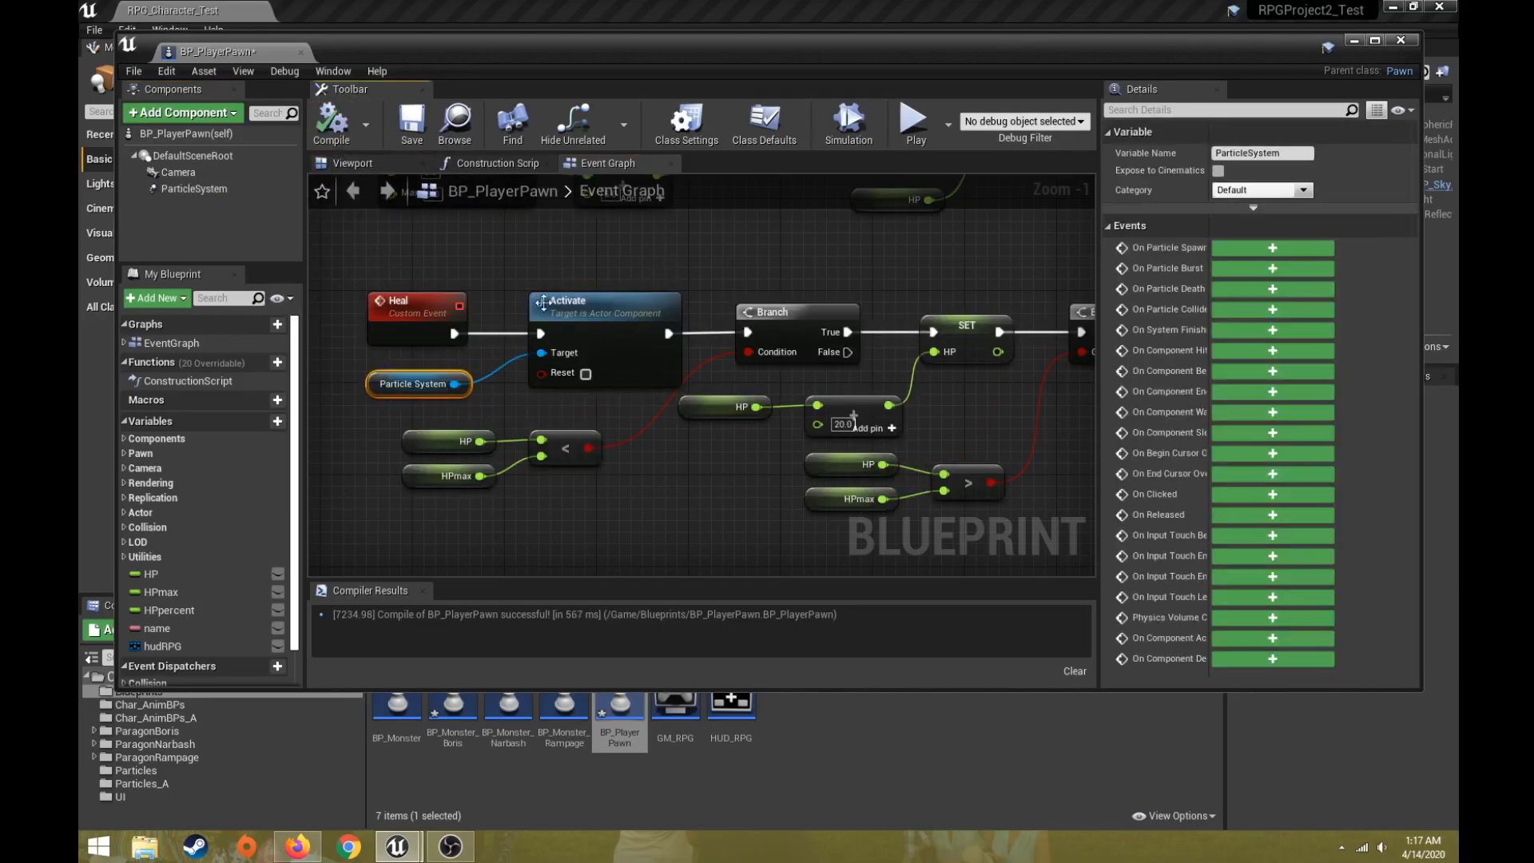
Add a Delay node after the Heal chain's Set Player Health, align it and set its Duration to 1.0
scroll(761, 260, "down", 2)
right_click_drag(761, 259, 274, 285)
right_click_drag(795, 307, 722, 319)
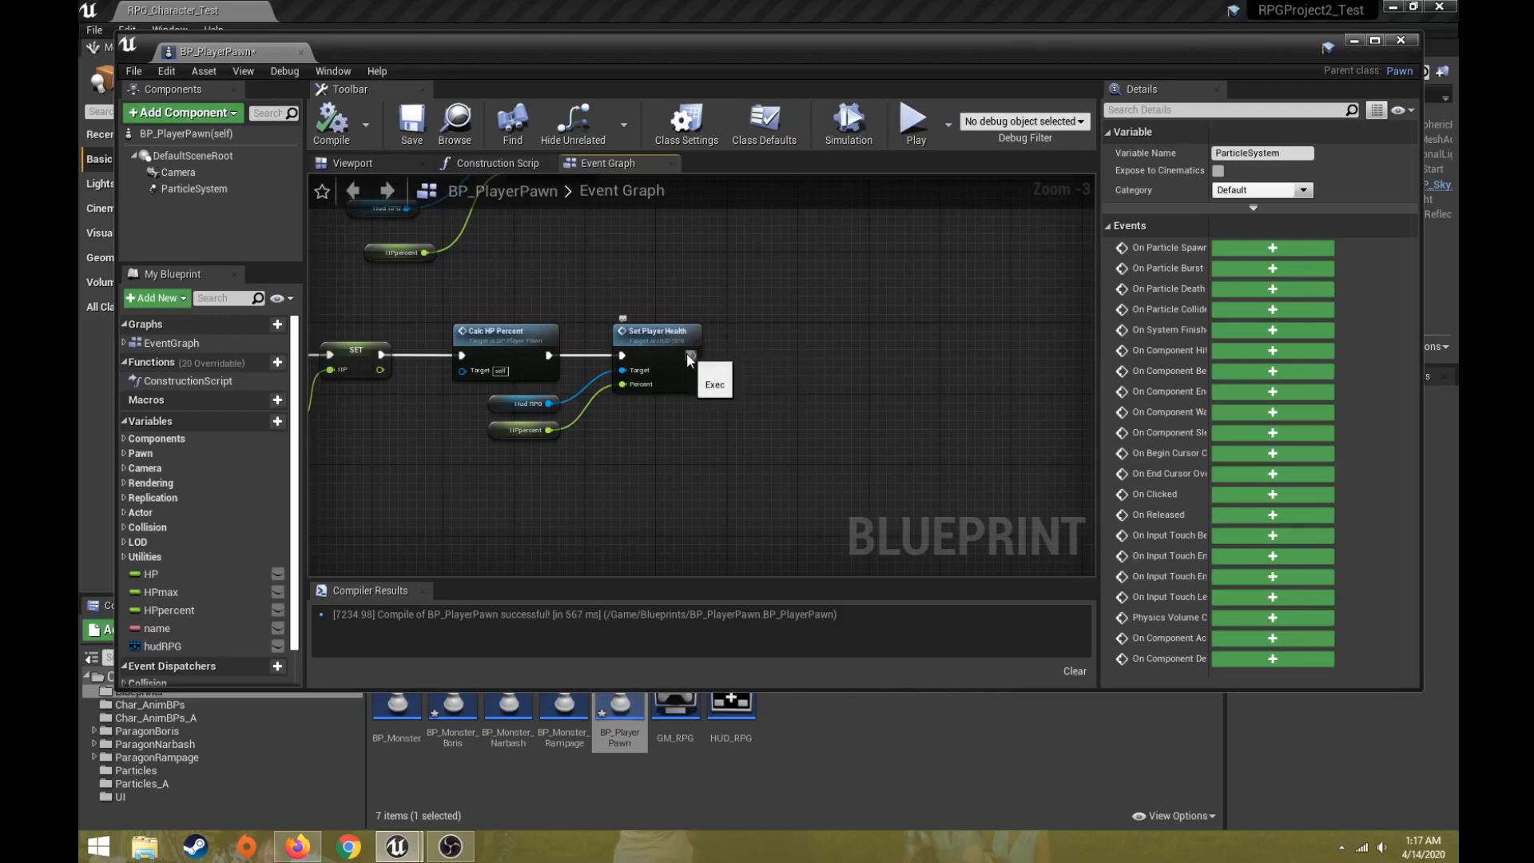
left_click_drag(789, 358, 793, 356)
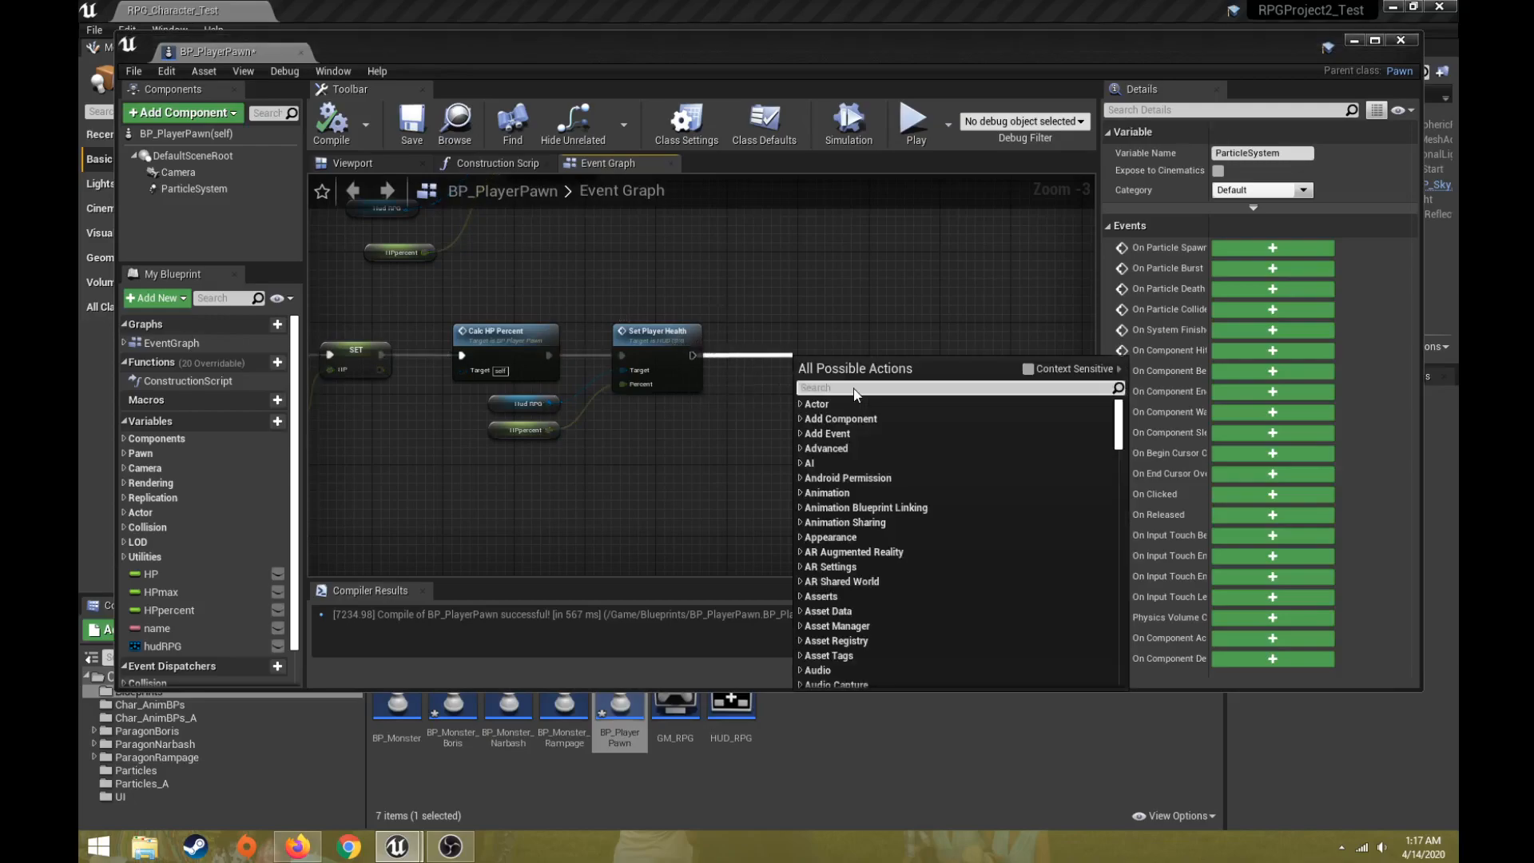
type("delay")
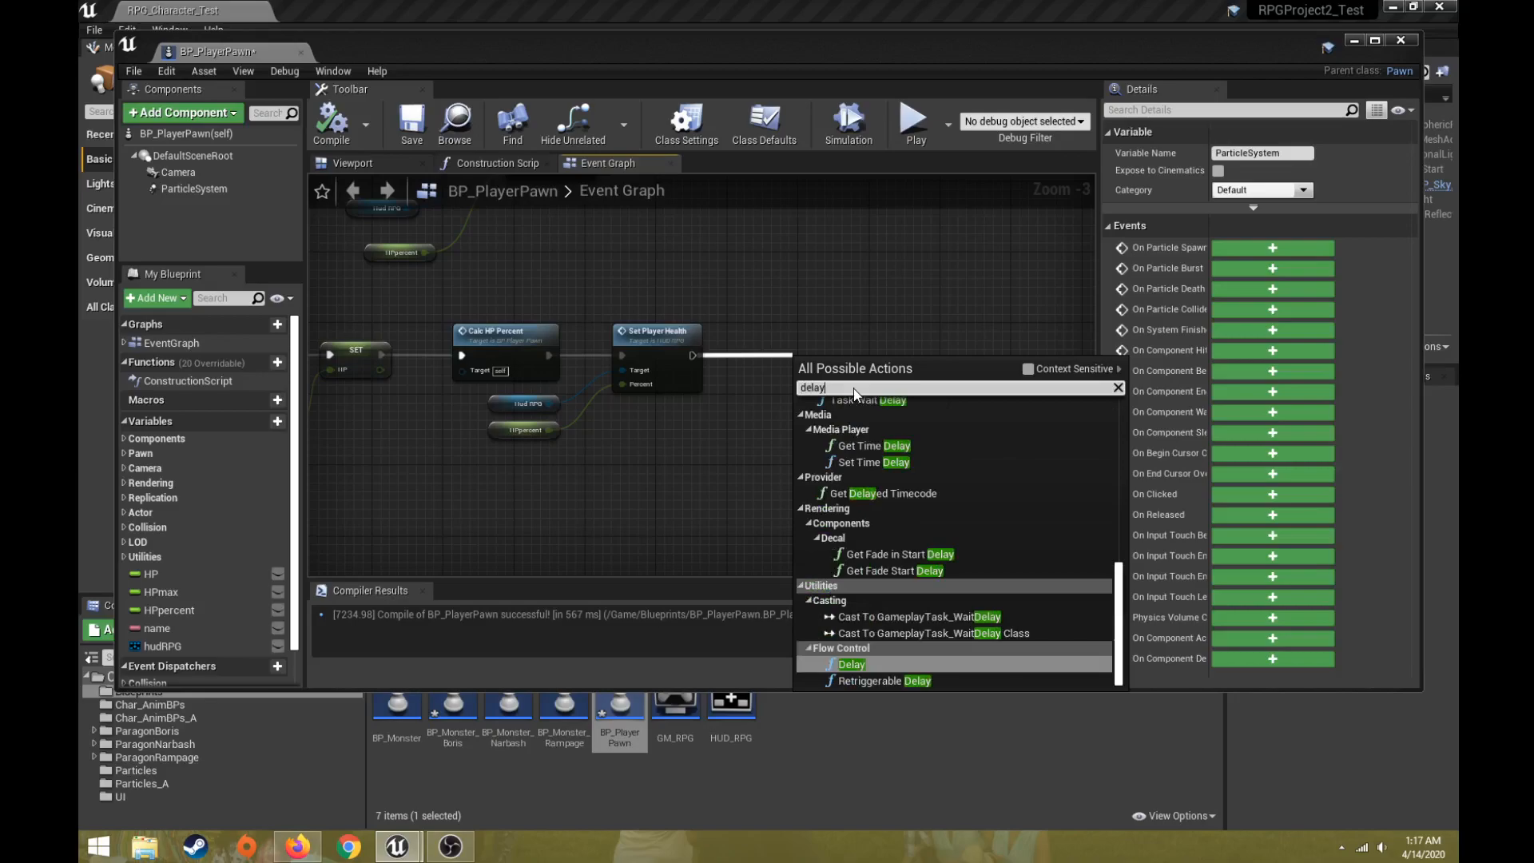
key("Return")
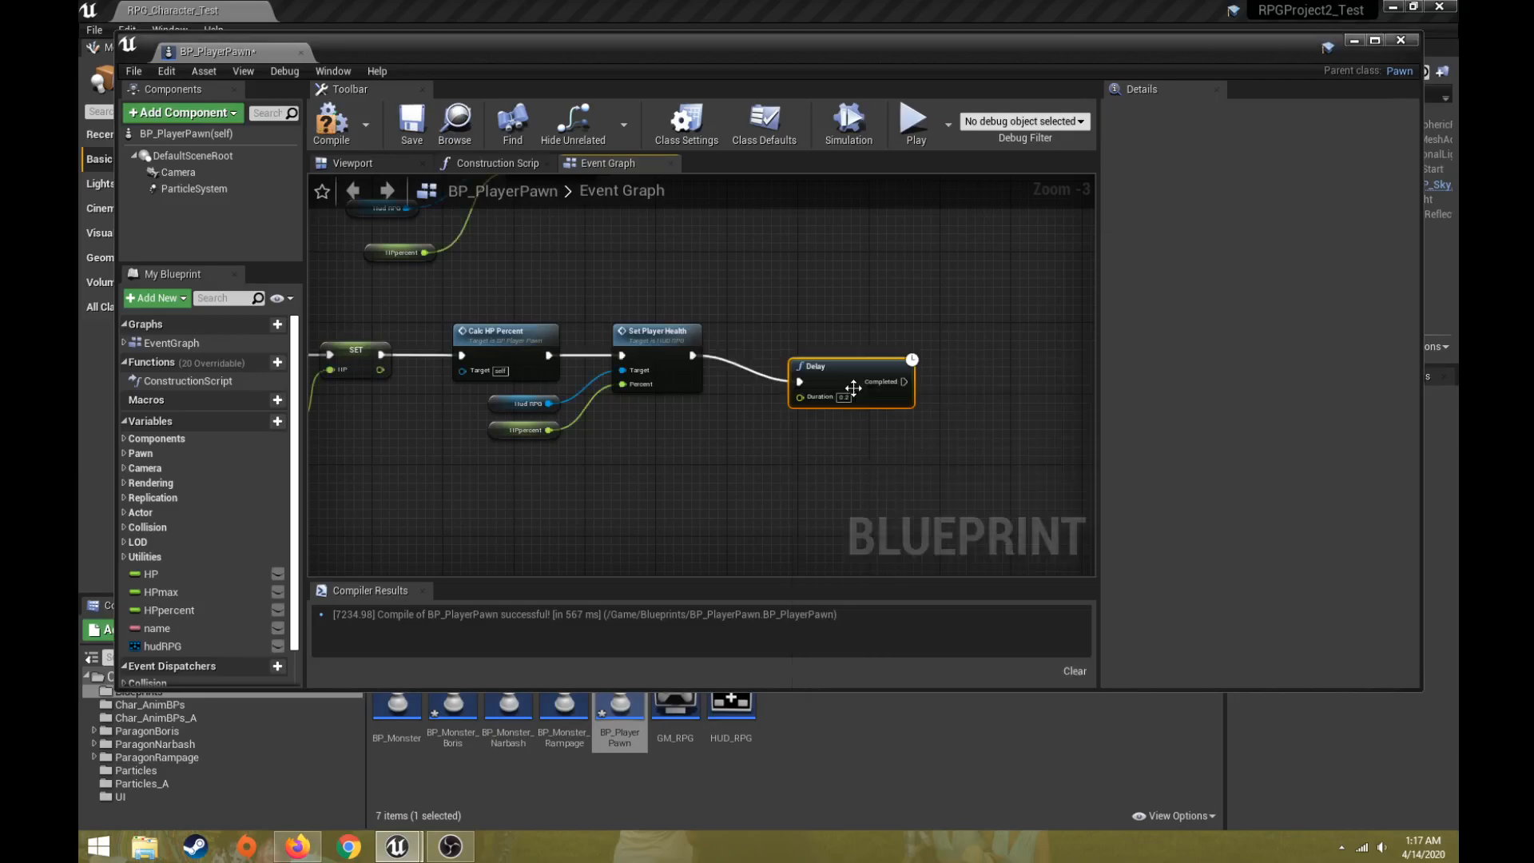
left_click_drag(881, 389, 855, 362)
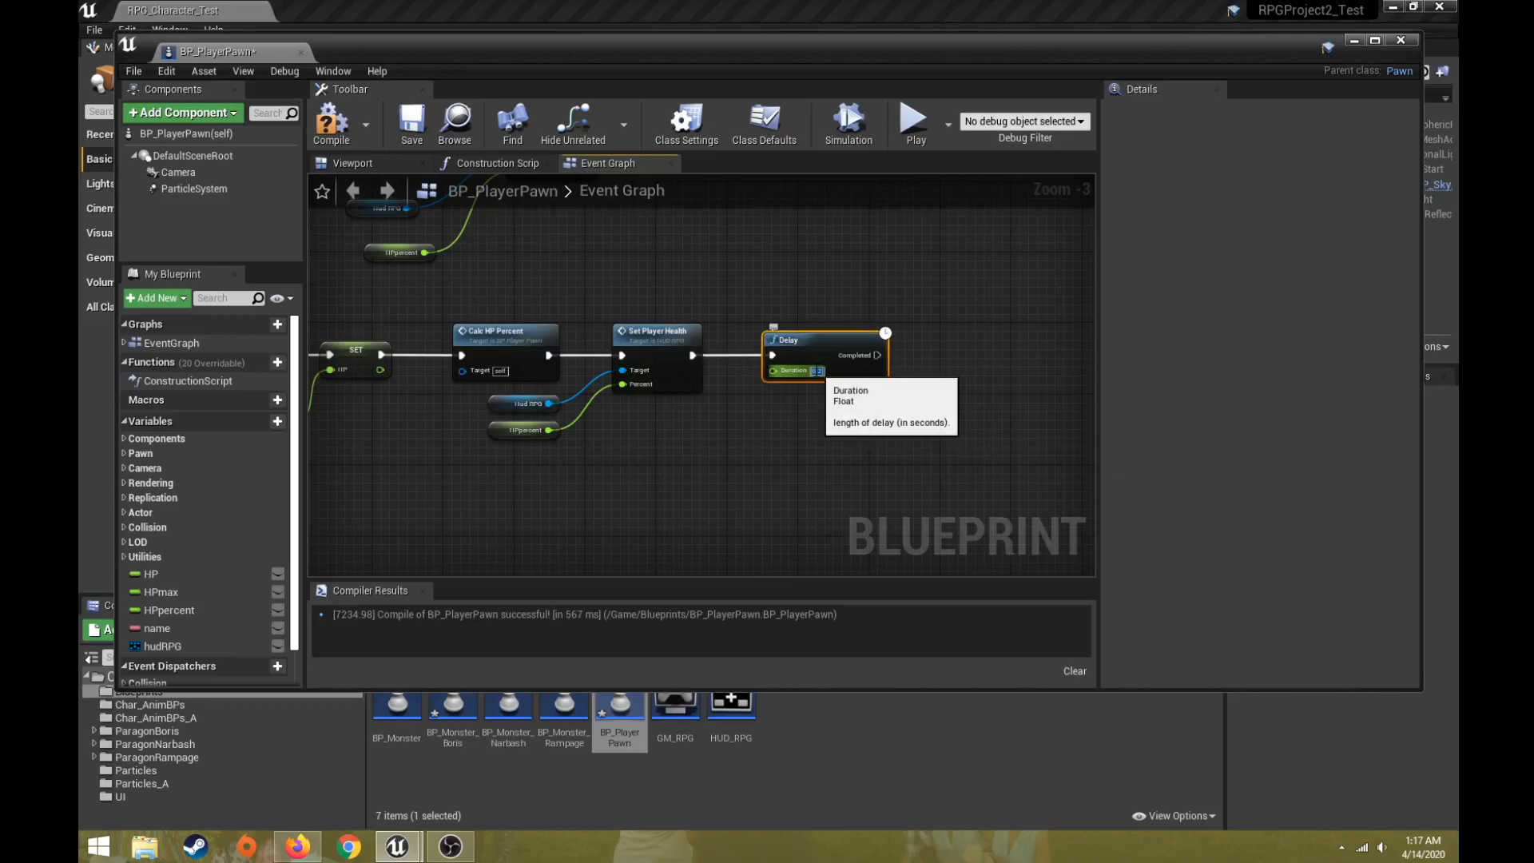
right_click_drag(795, 316, 682, 314)
scroll(687, 320, "up", 3)
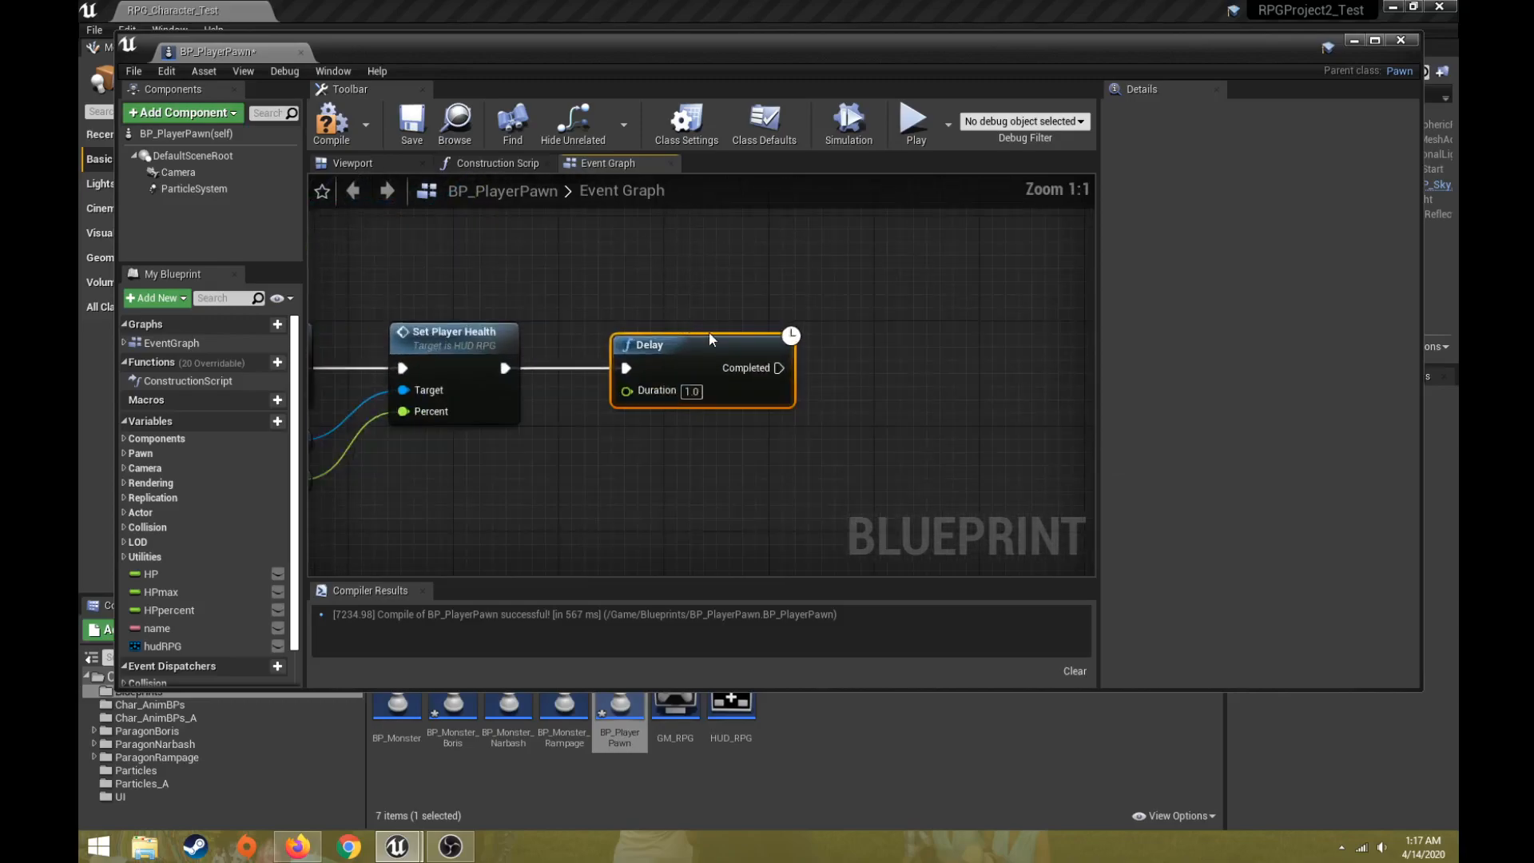
Add a Deactivate node after the Delay with a ParticleSystem reference as its Target, and compile the blueprint
right_click_drag(775, 367, 704, 345)
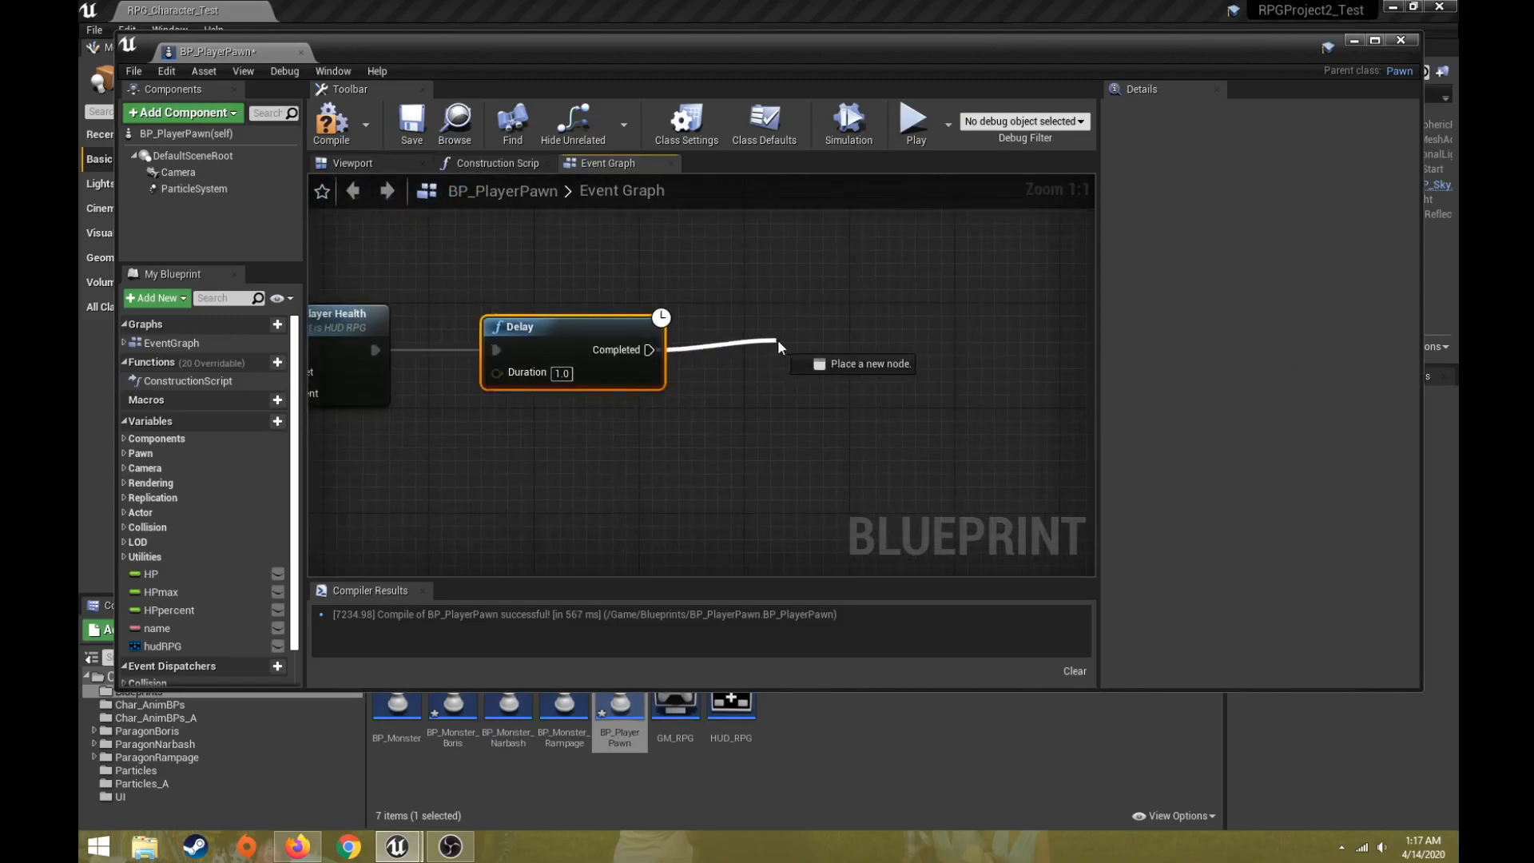
left_click_drag(786, 351, 785, 352)
type("deac")
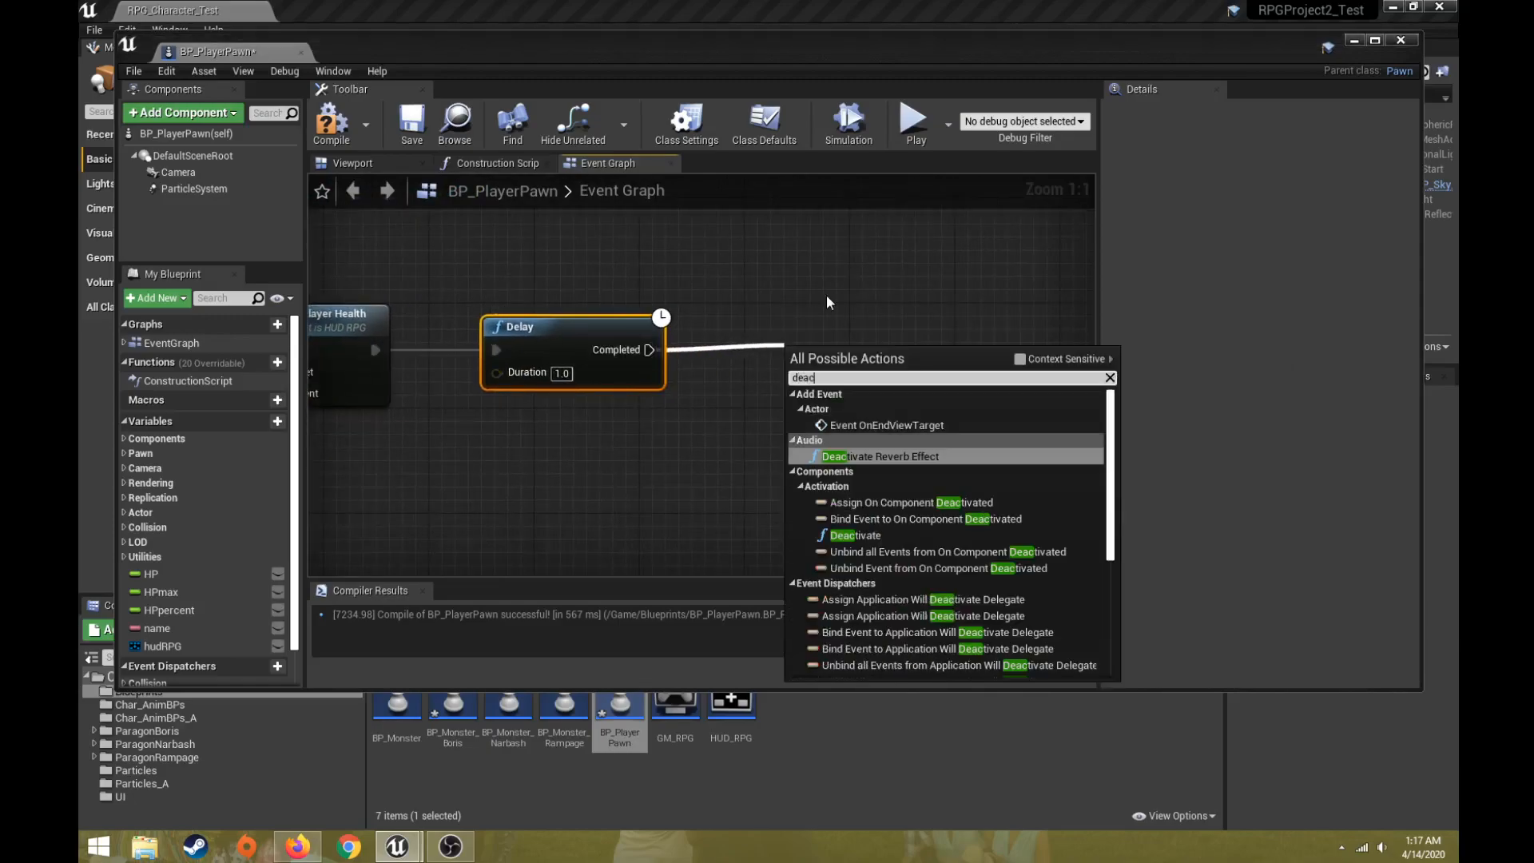
left_click(853, 536)
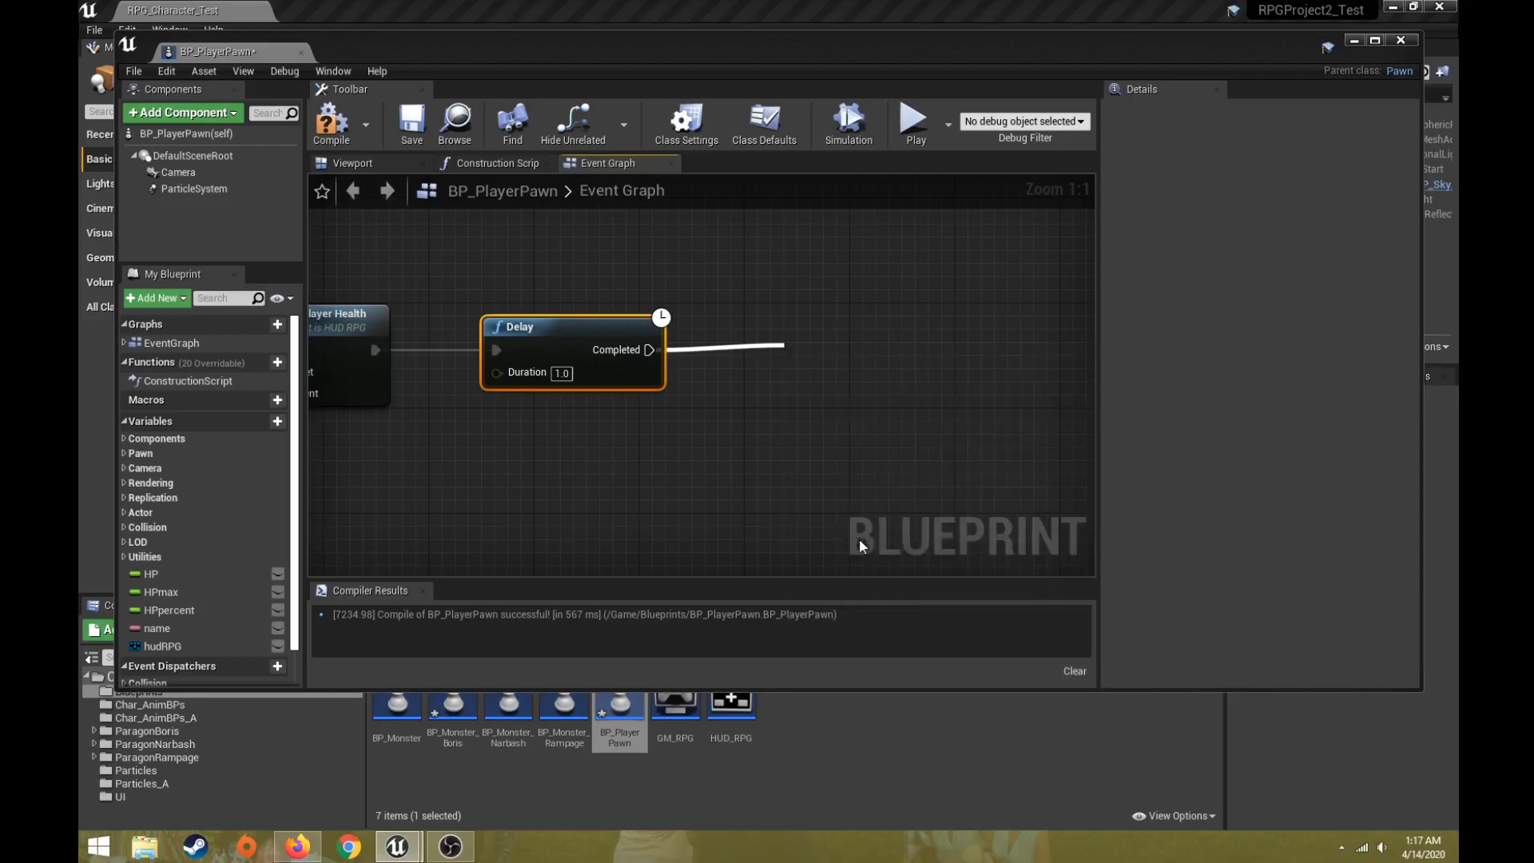
left_click_drag(833, 352, 832, 313)
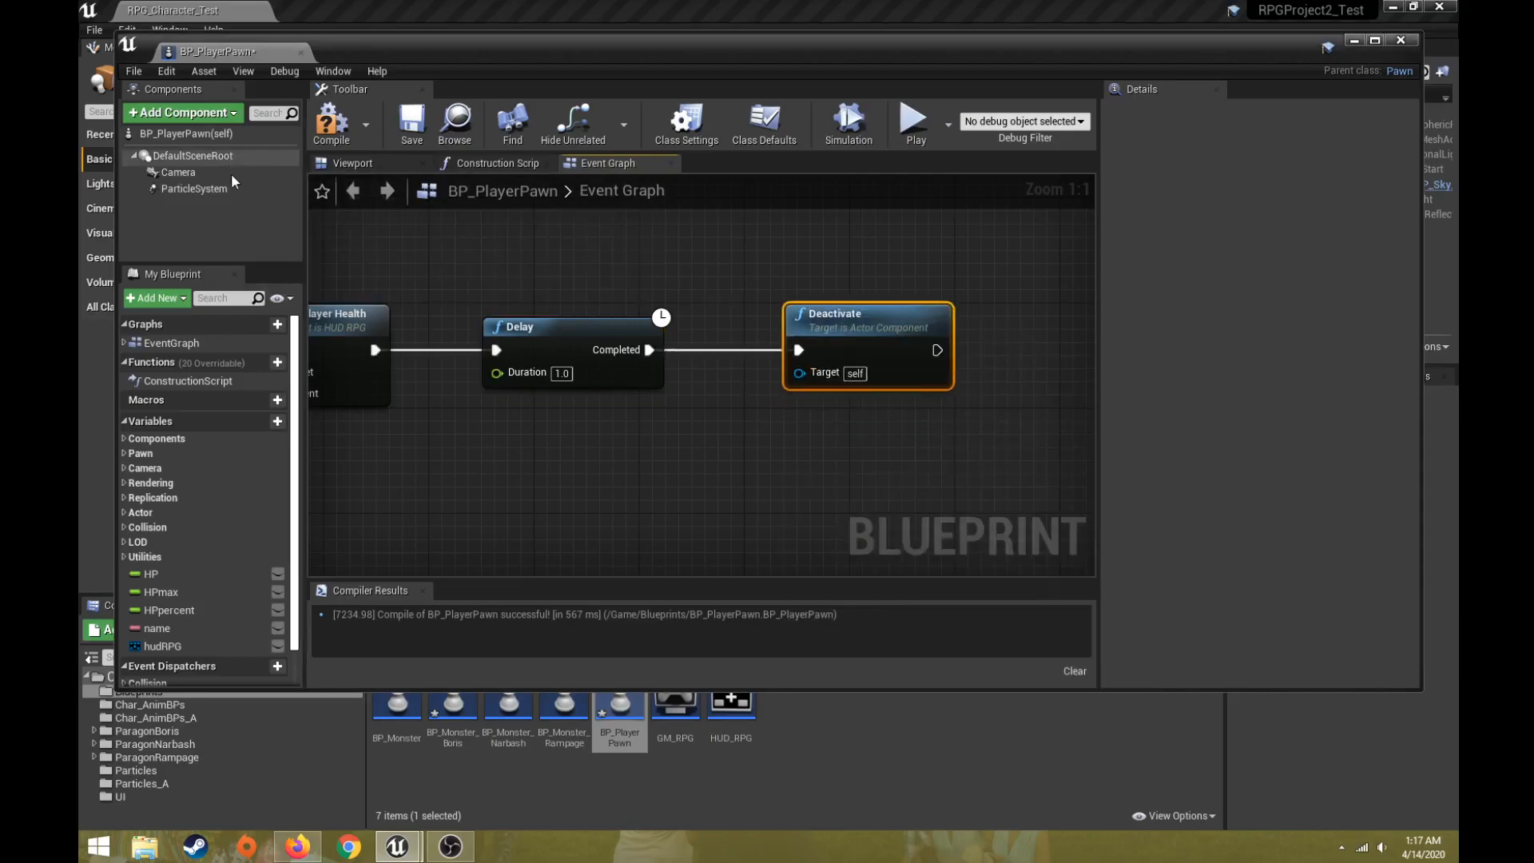
left_click_drag(216, 185, 675, 467)
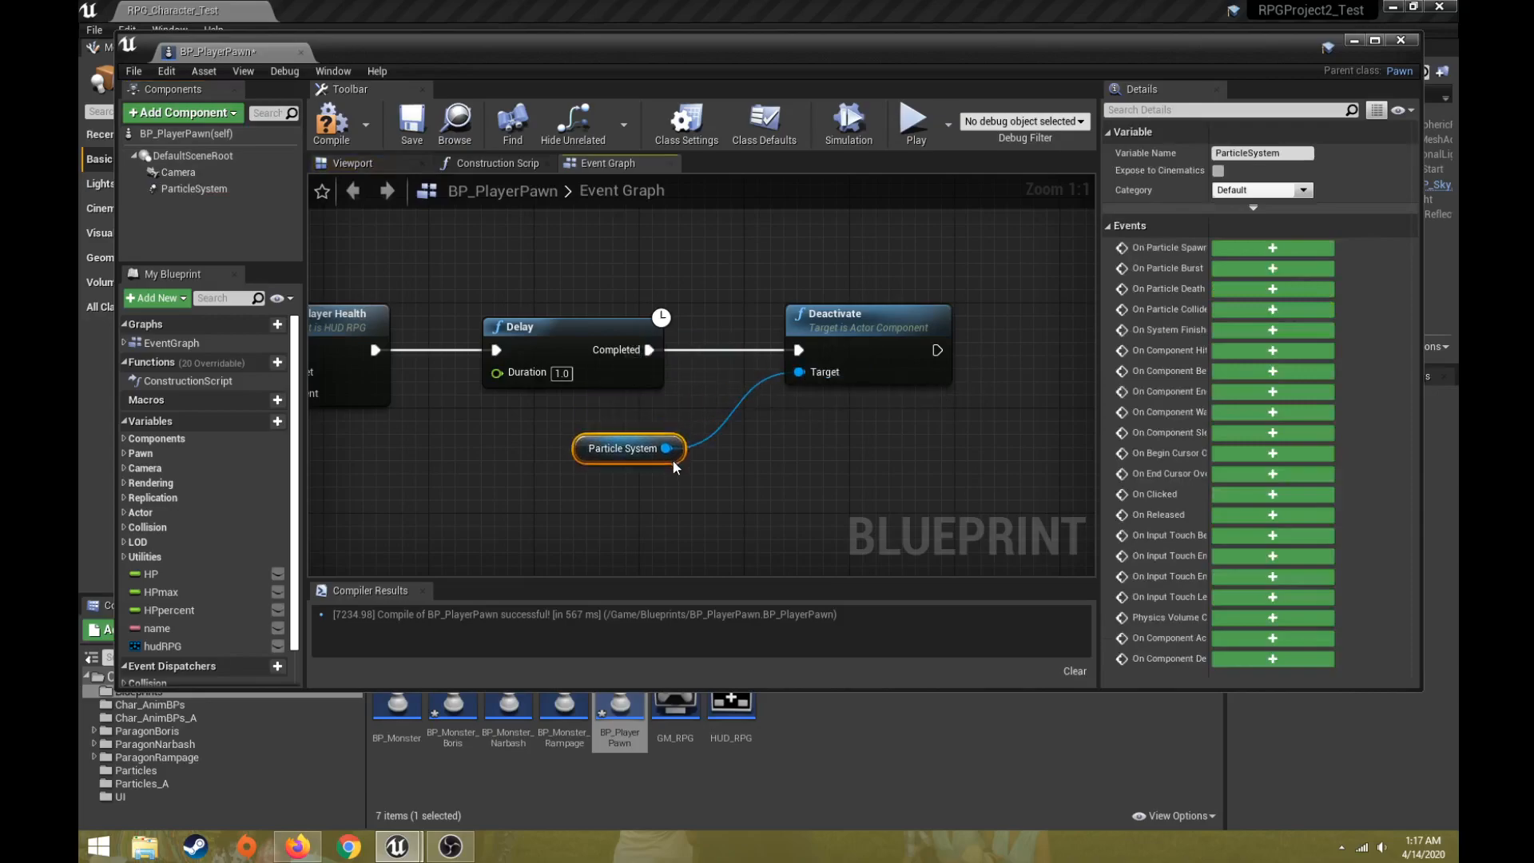
left_click(332, 131)
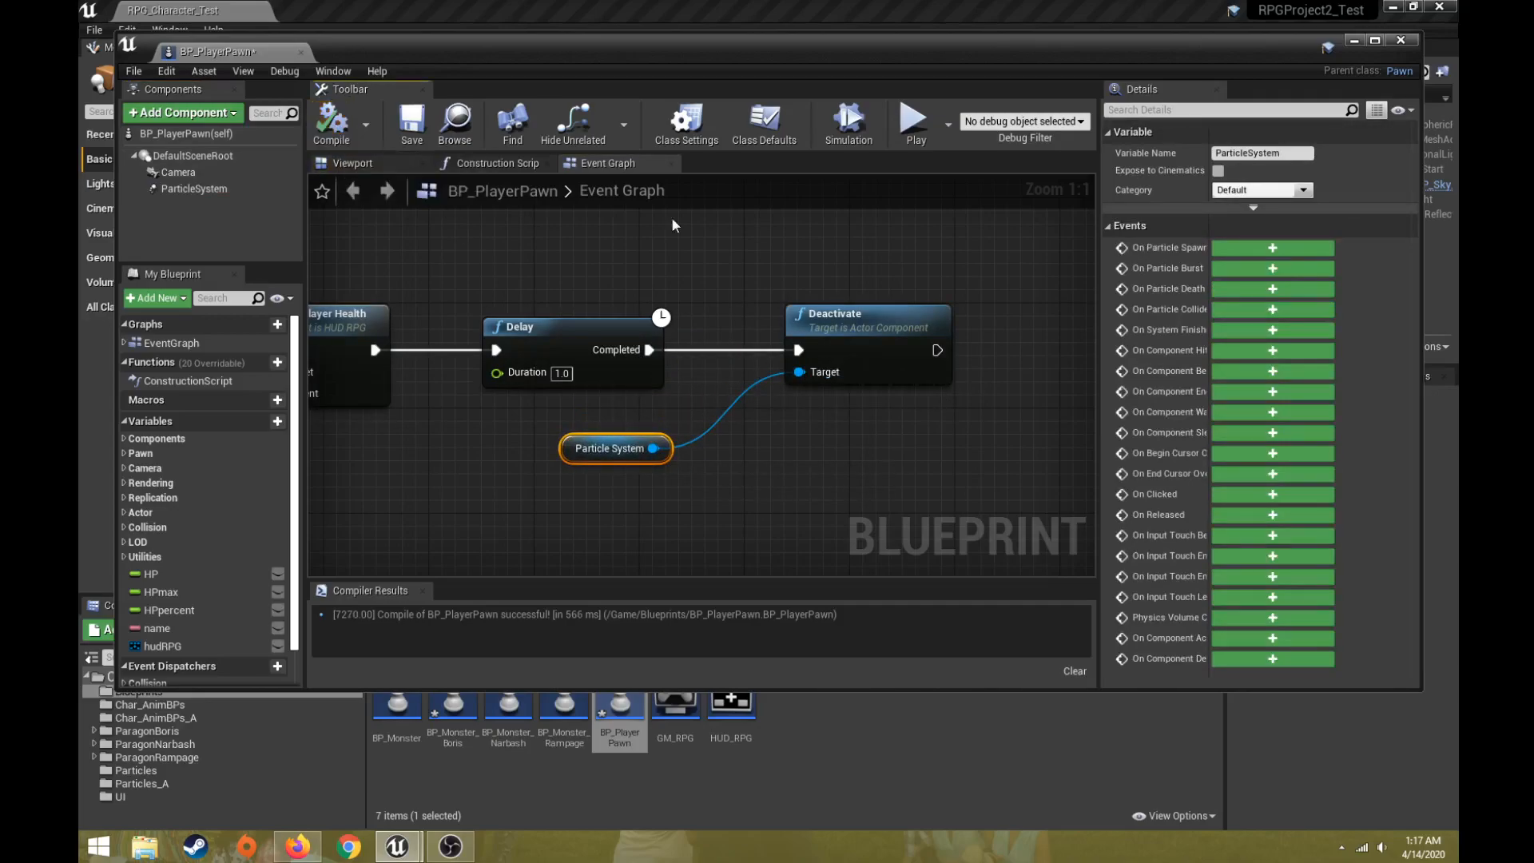
Review the Heal event's node chain from Activate through Delay to Deactivate
scroll(717, 310, "down", 3)
right_click_drag(559, 272, 839, 284)
scroll(719, 318, "down", 2)
mouse_move(644, 312)
right_mouse_down()
mouse_move(809, 270)
mouse_move(831, 280)
right_mouse_up()
scroll(623, 367, "up", 4)
right_click_drag(616, 363, 879, 393)
right_click_drag(558, 274, 698, 286)
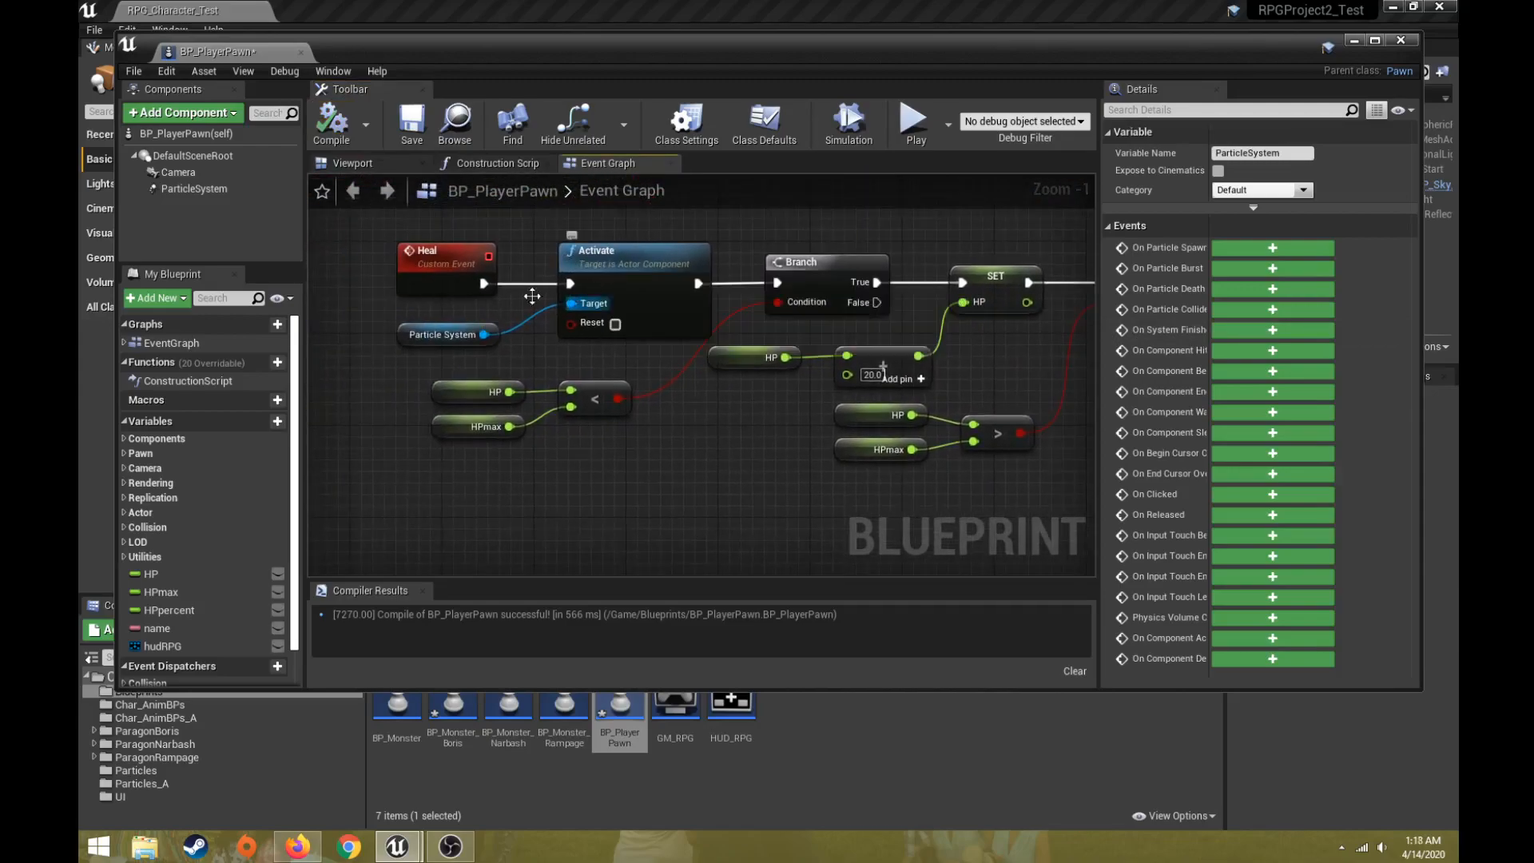
scroll(879, 375, "down", 4)
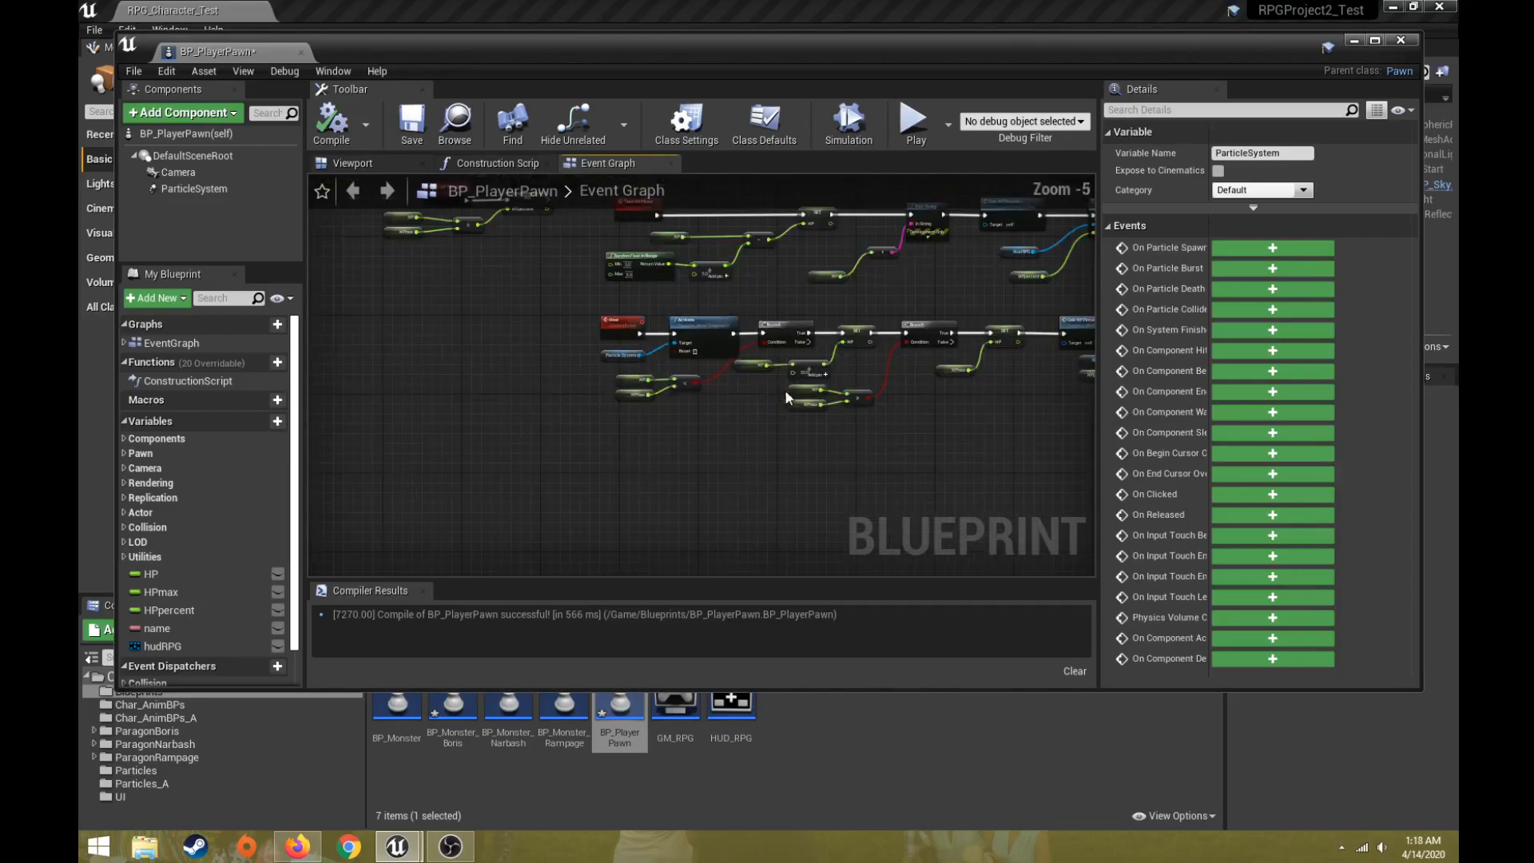
right_click_drag(931, 434, 617, 432)
scroll(679, 367, "up", 4)
right_click_drag(678, 367, 883, 403)
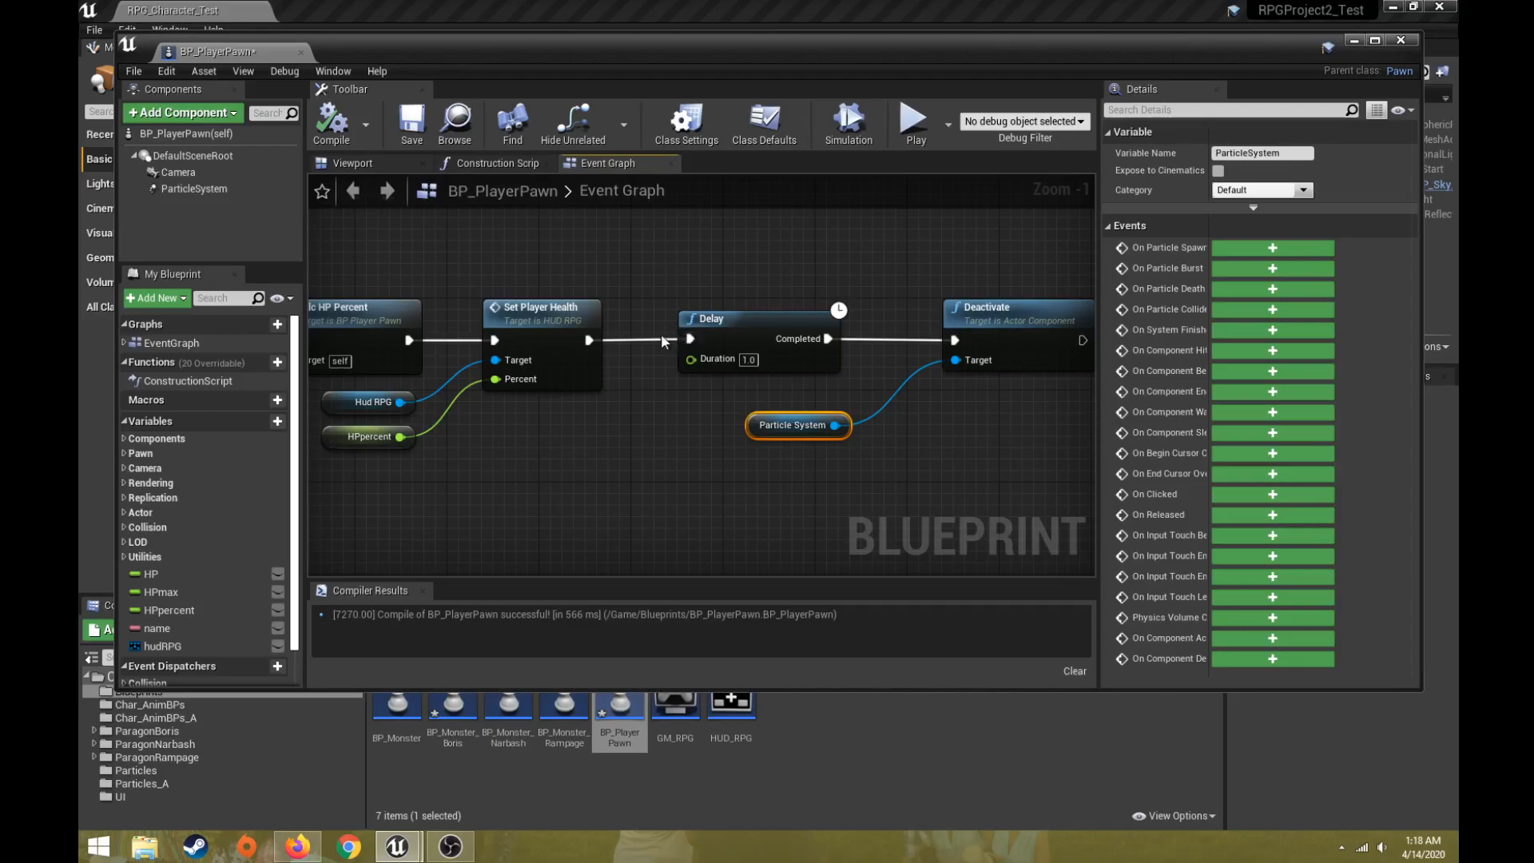
right_click_drag(666, 342, 522, 296)
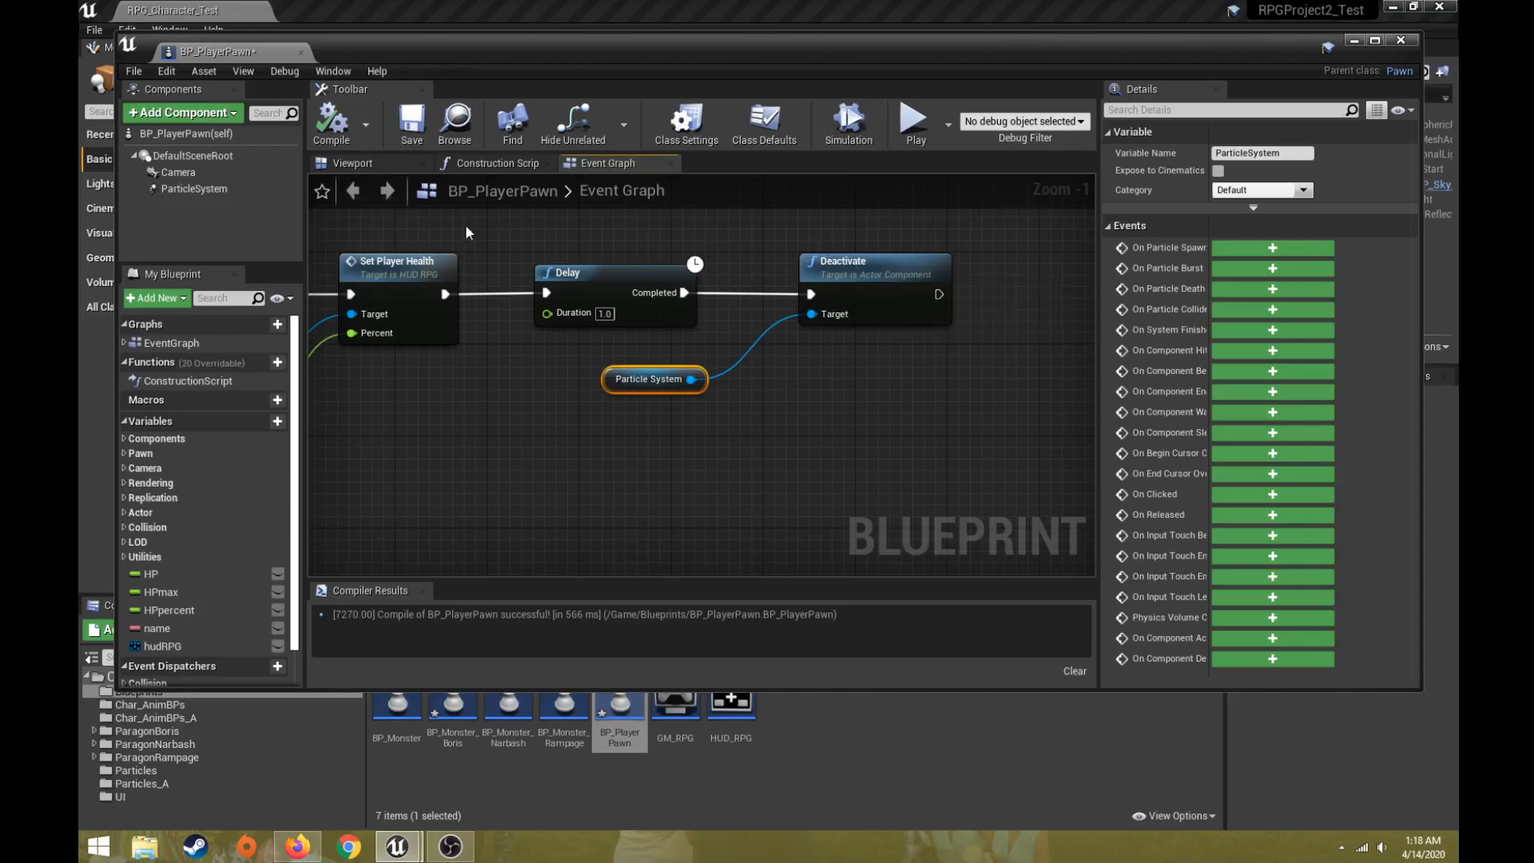
Check the ParticleSystem component's Auto Activate setting and close the BP_PlayerPawn editor
left_click(228, 188)
scroll(1267, 595, "down", 8)
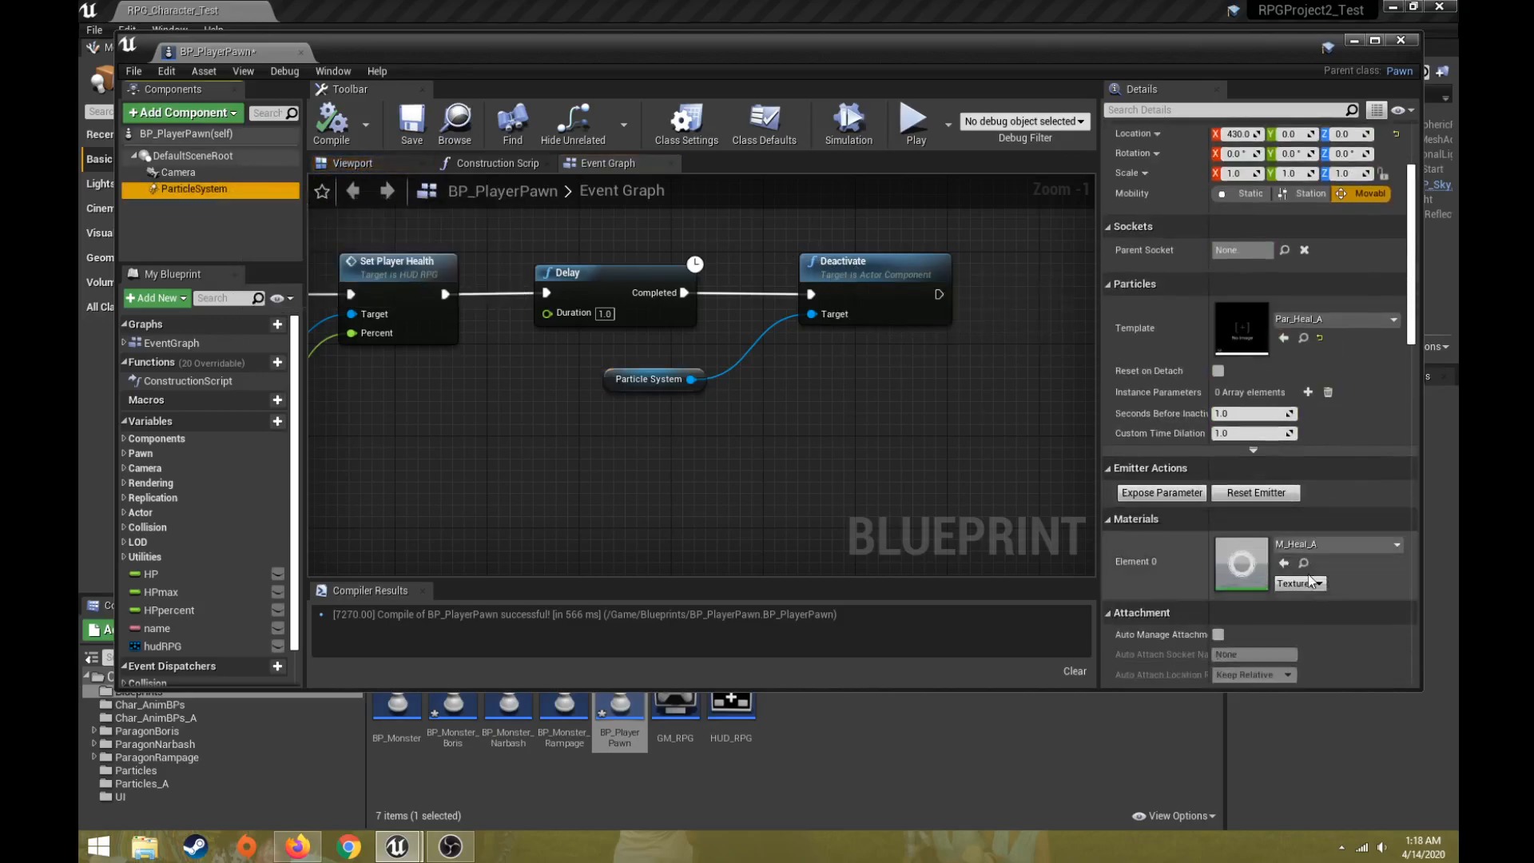
scroll(1267, 595, "down", 10)
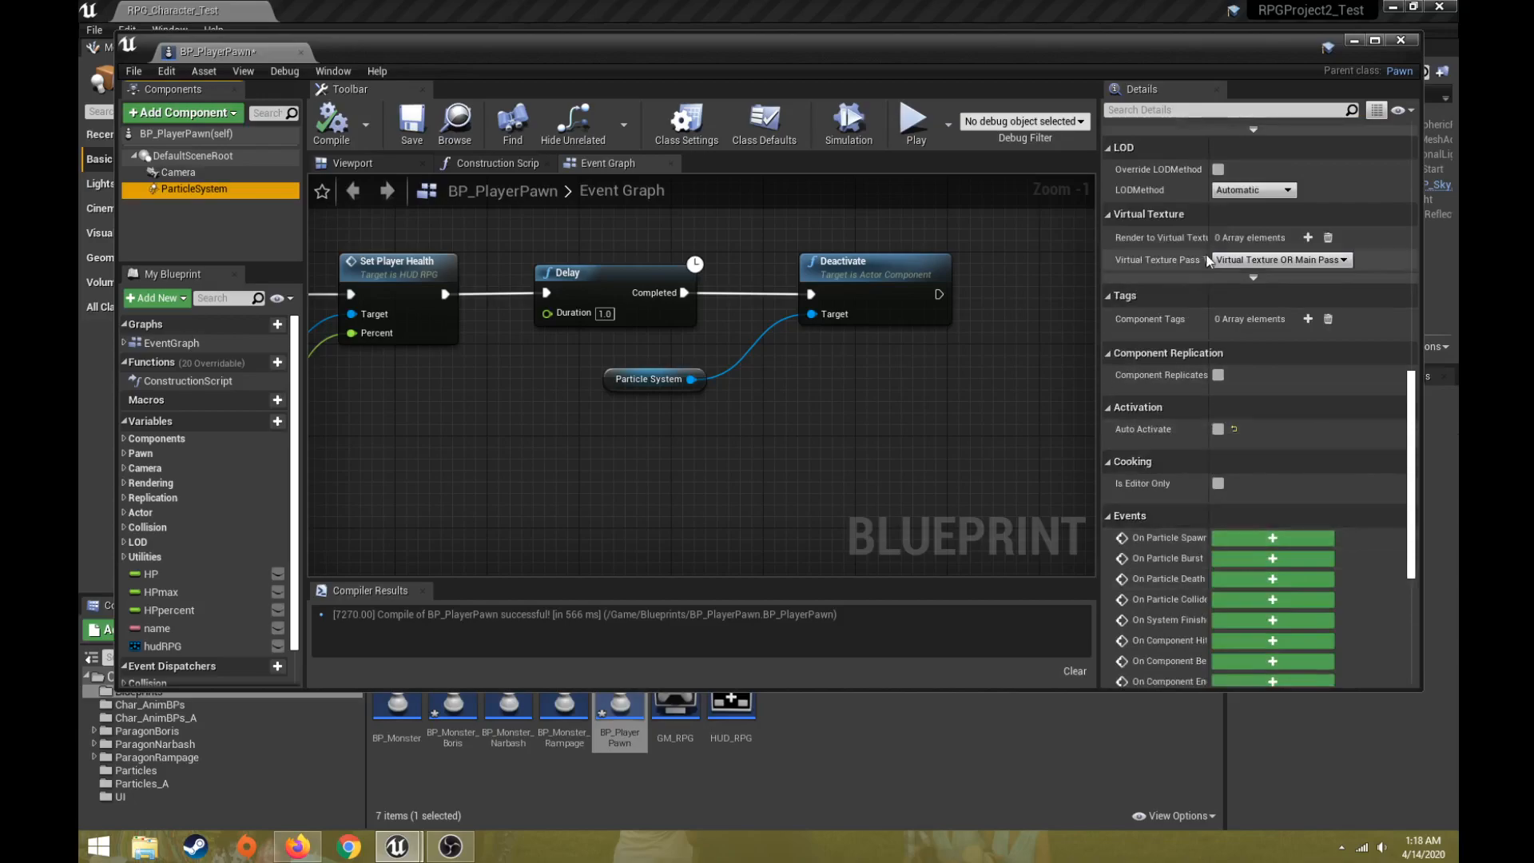
left_click(1399, 41)
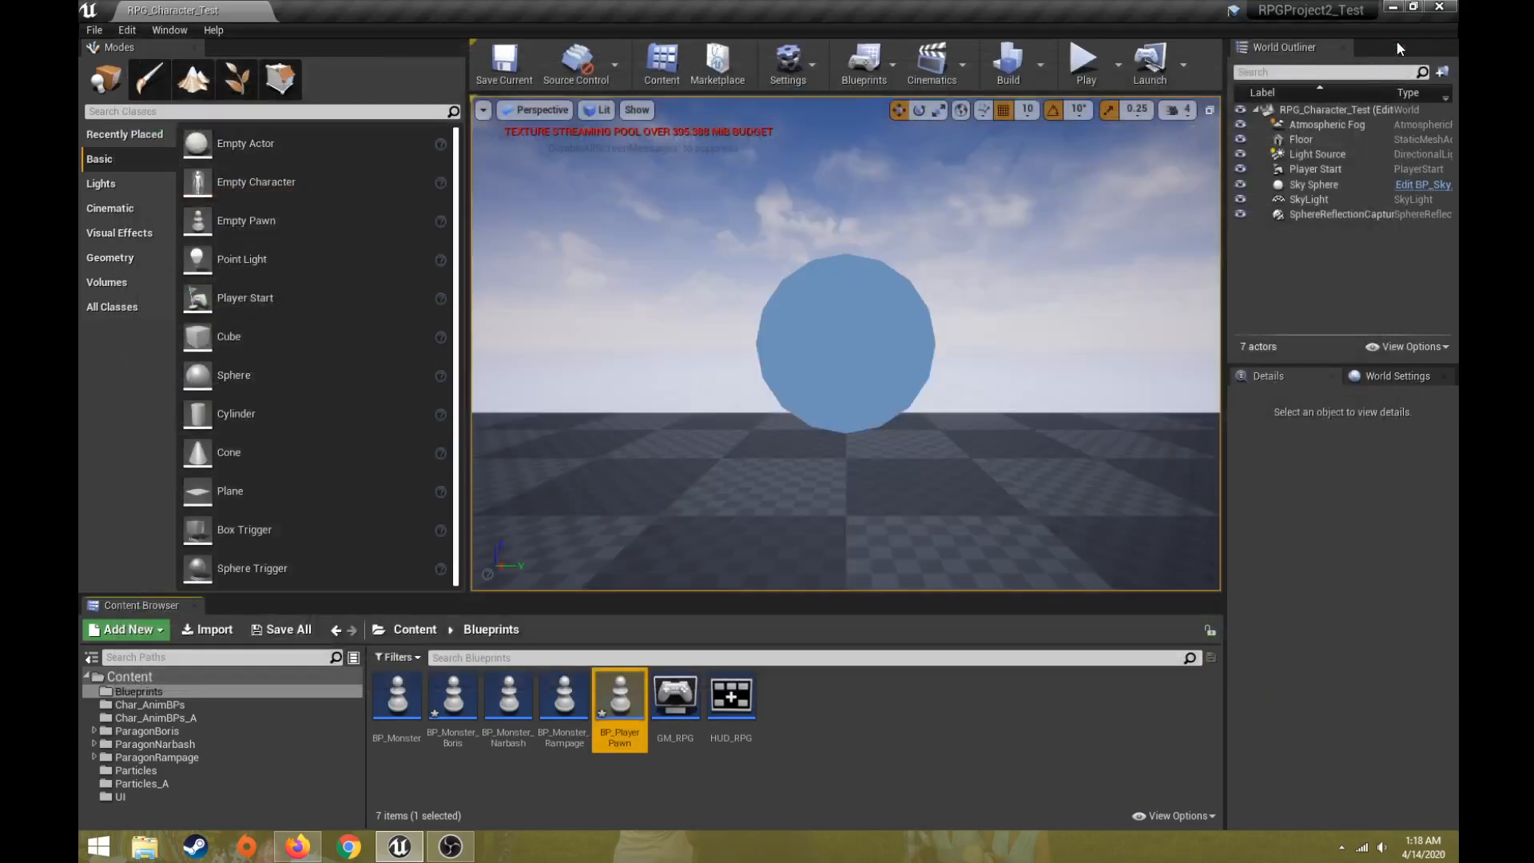
Play-test the battle by attacking Boris once and using Heal to check the particle effect
left_click(1077, 62)
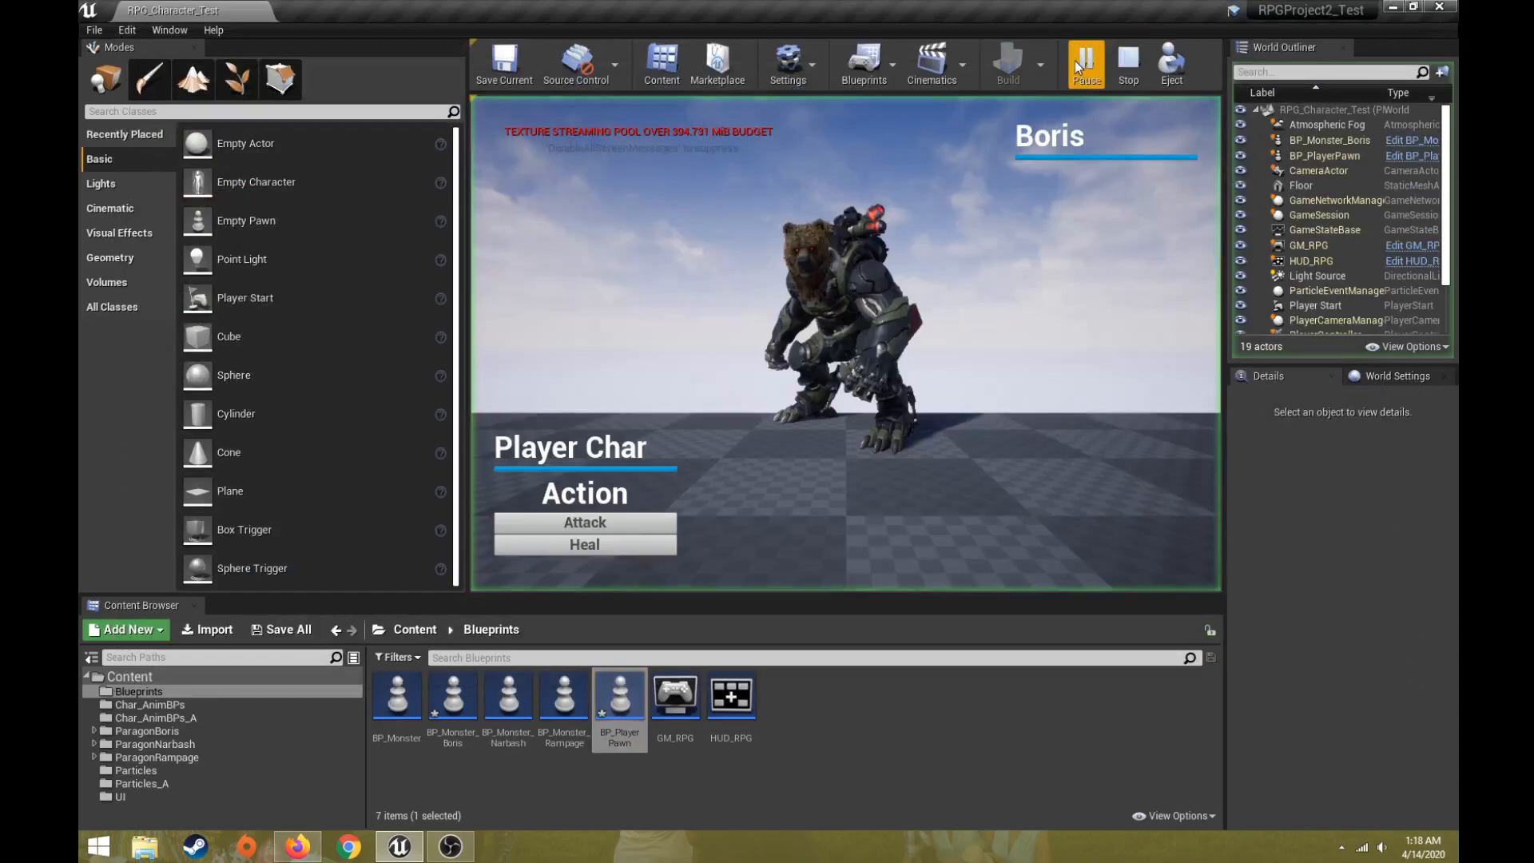
left_click(610, 523)
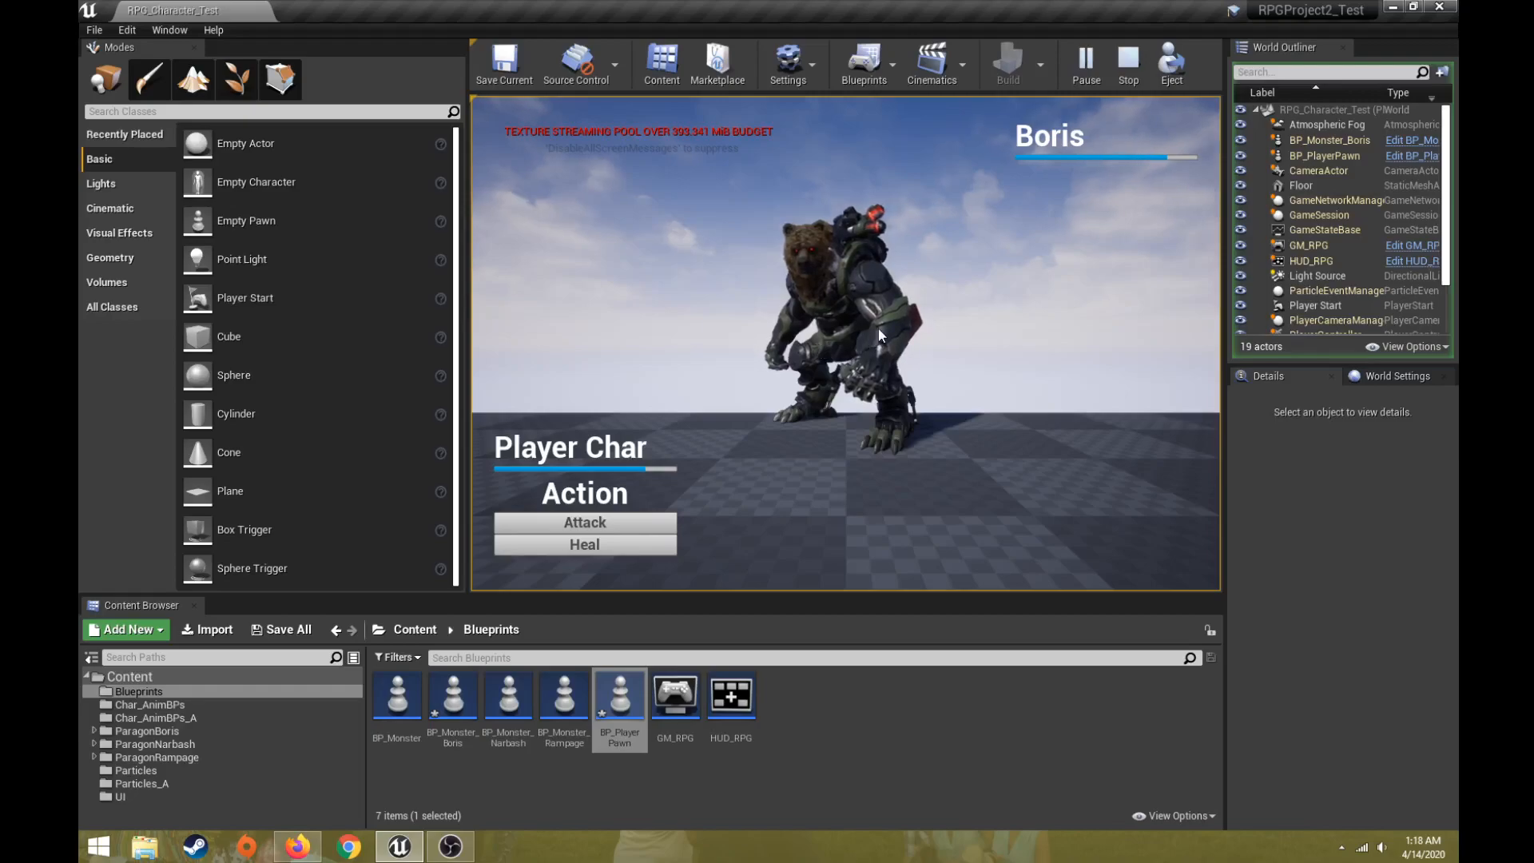
left_click(623, 543)
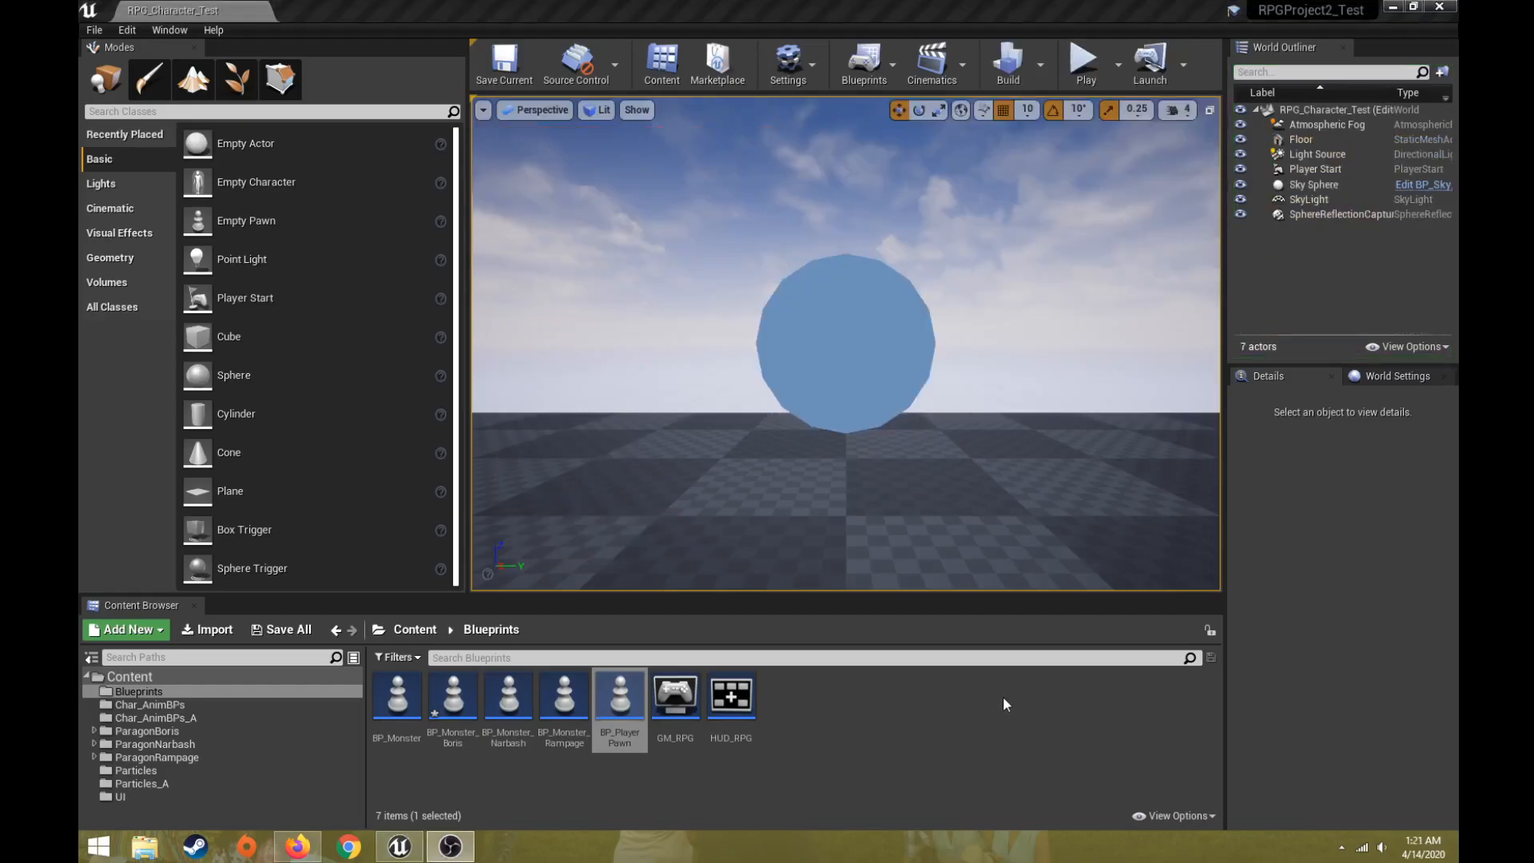
In BP_PlayerPawn, move the ParticleSystem component along X to 640, compile the blueprint and close its editor
double_click(623, 694)
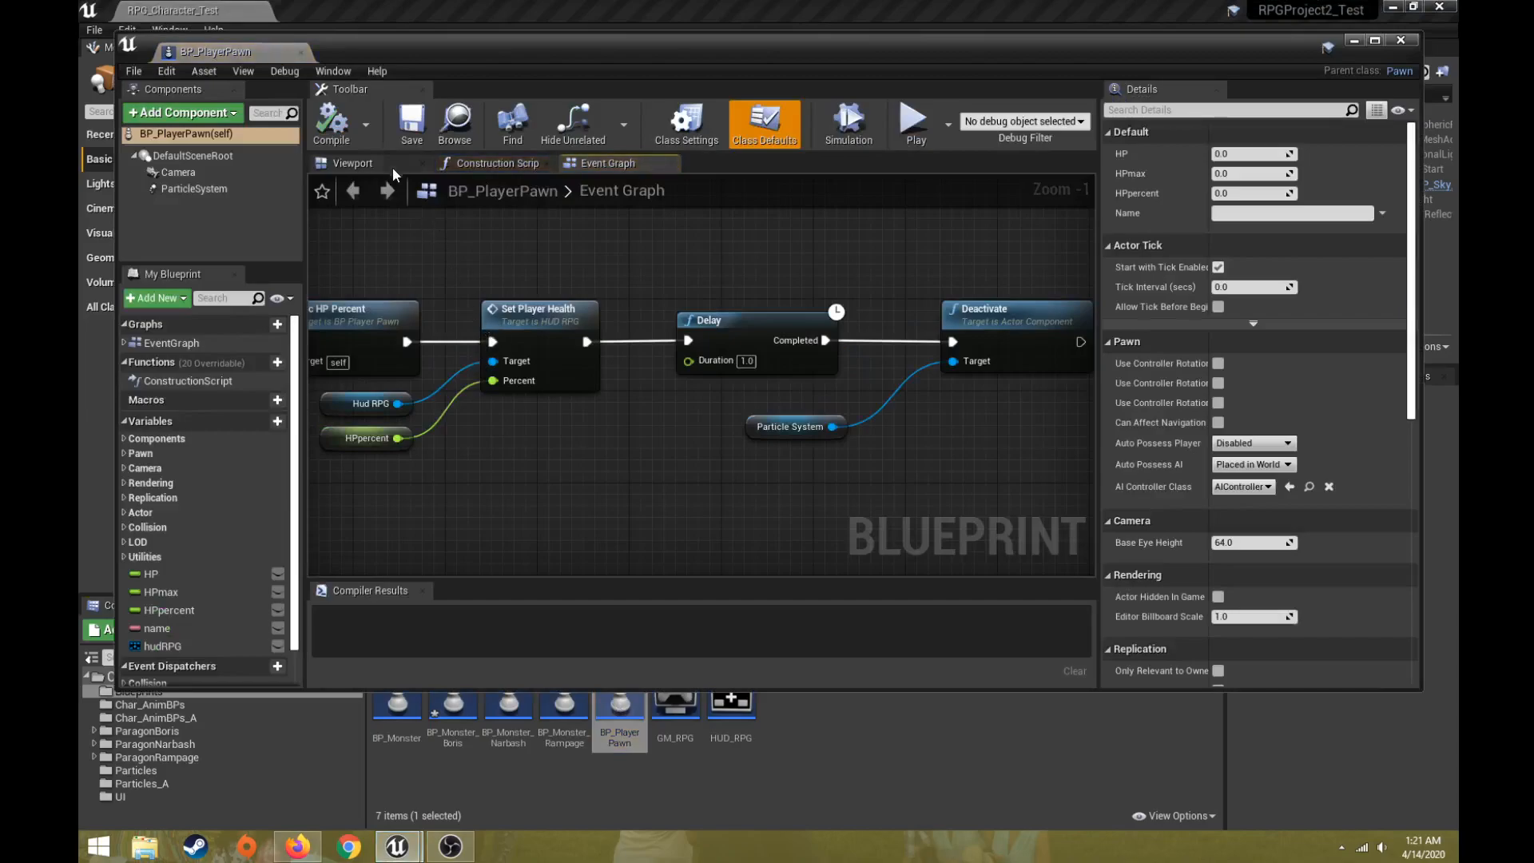
left_click(392, 166)
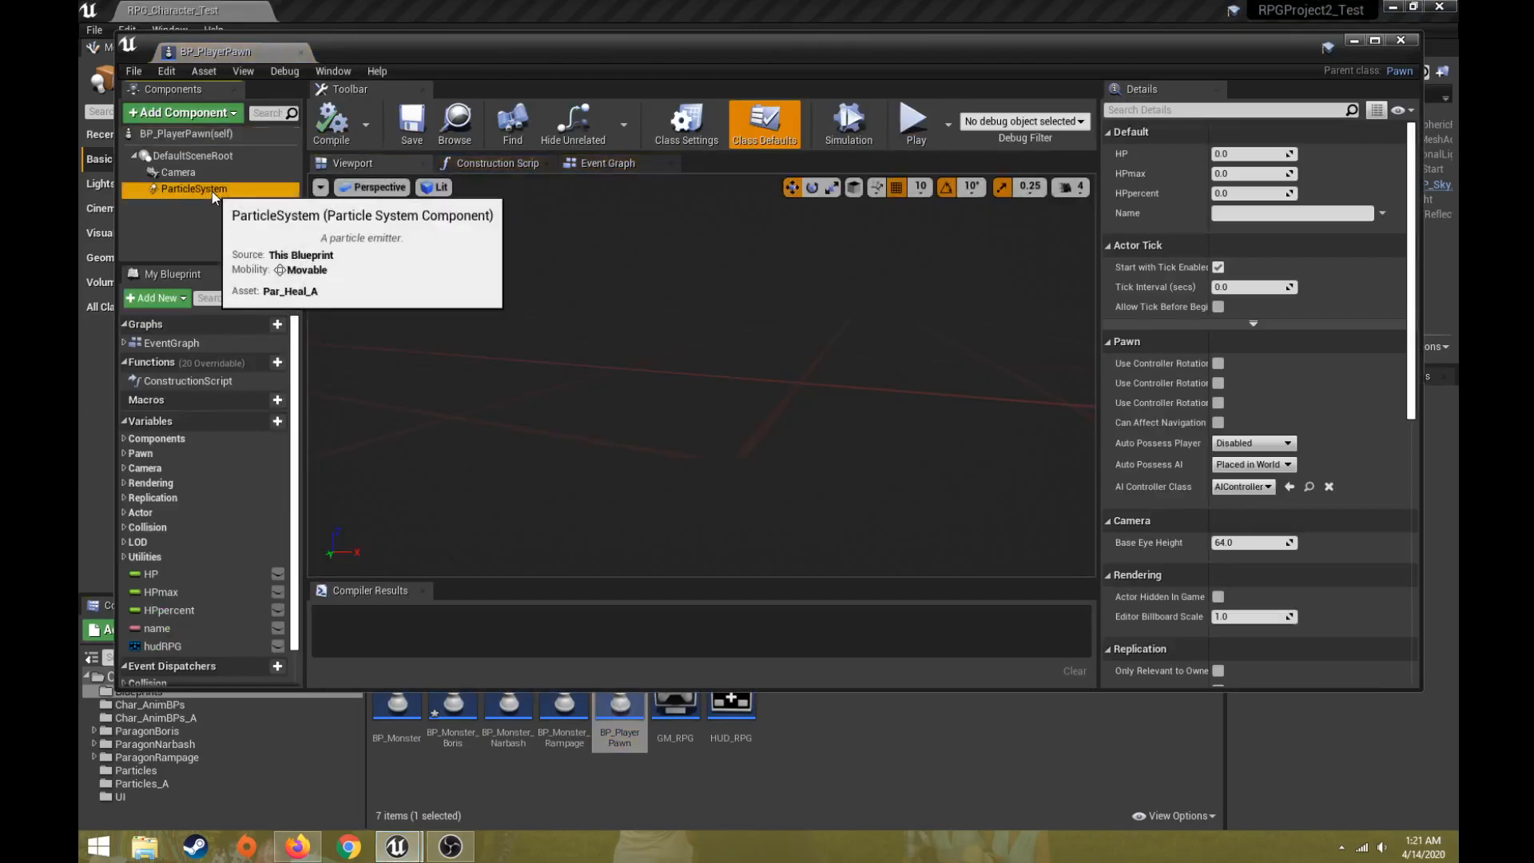
left_click(194, 189)
scroll(830, 407, "down", 1)
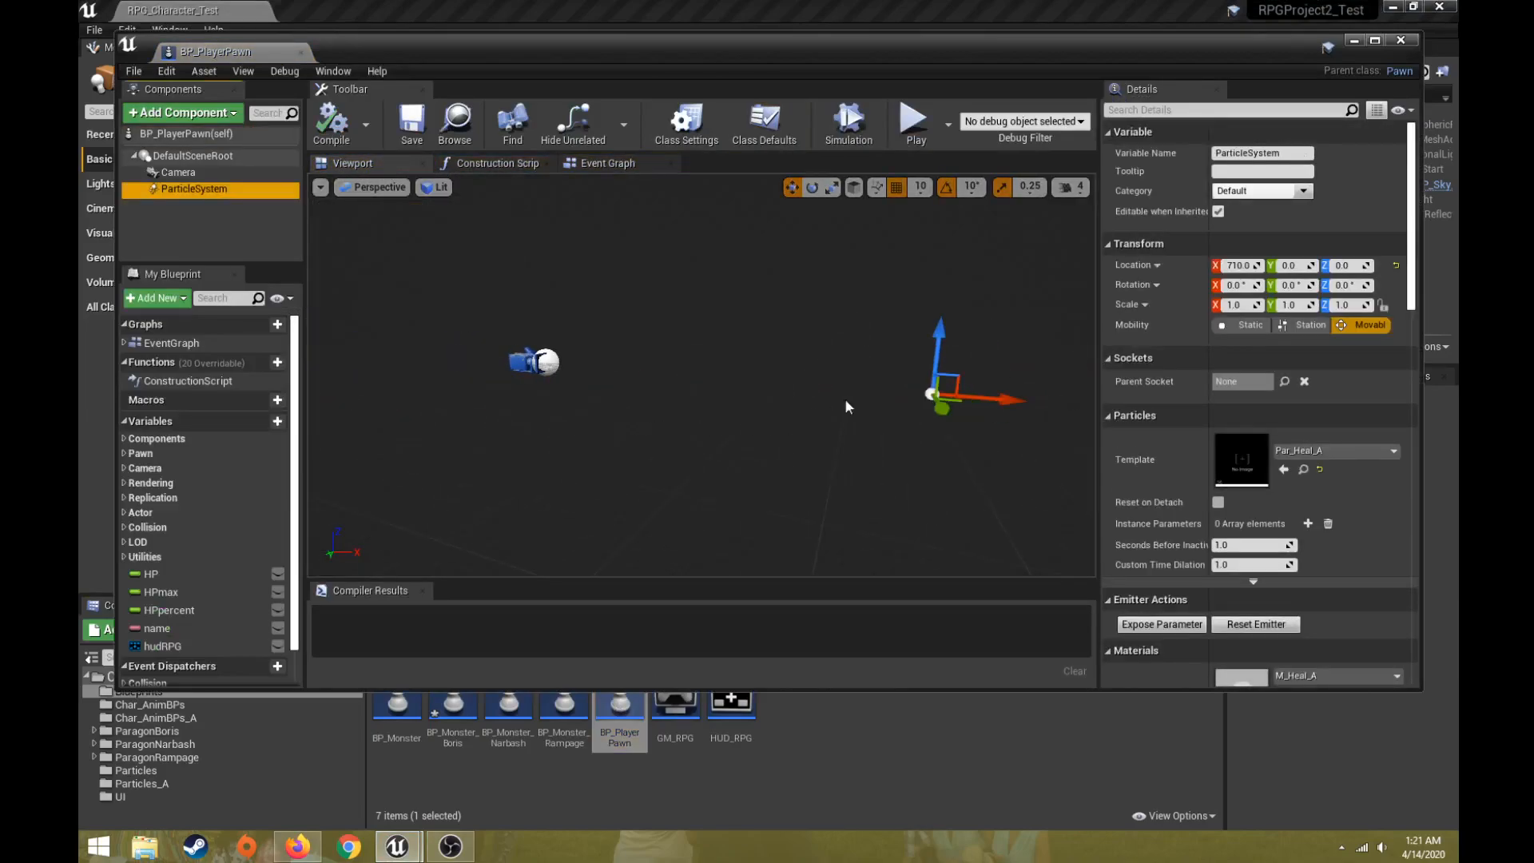
left_click_drag(1001, 398, 929, 399)
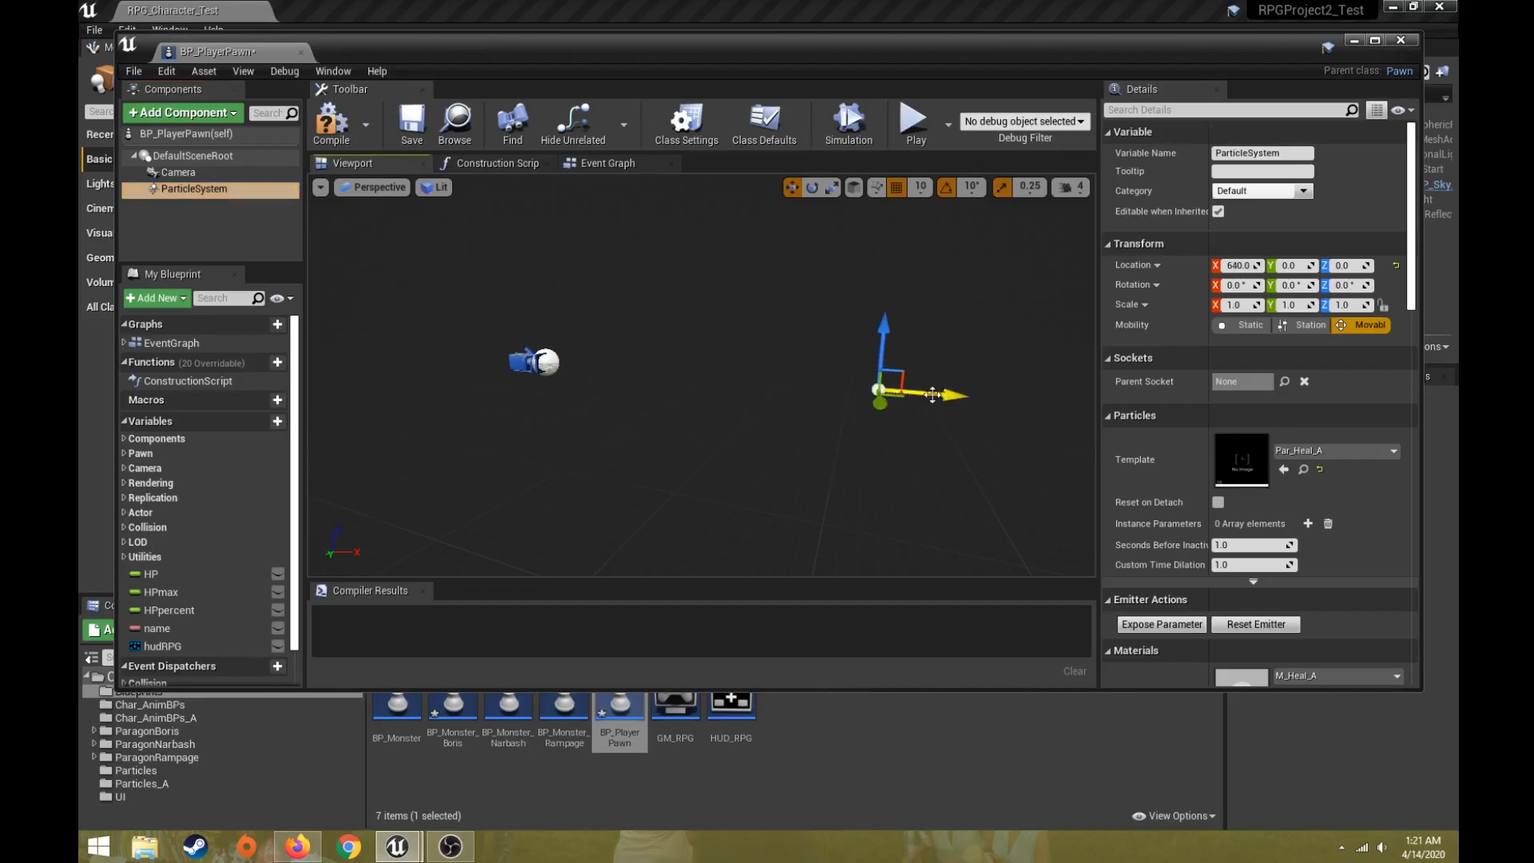
left_click(343, 134)
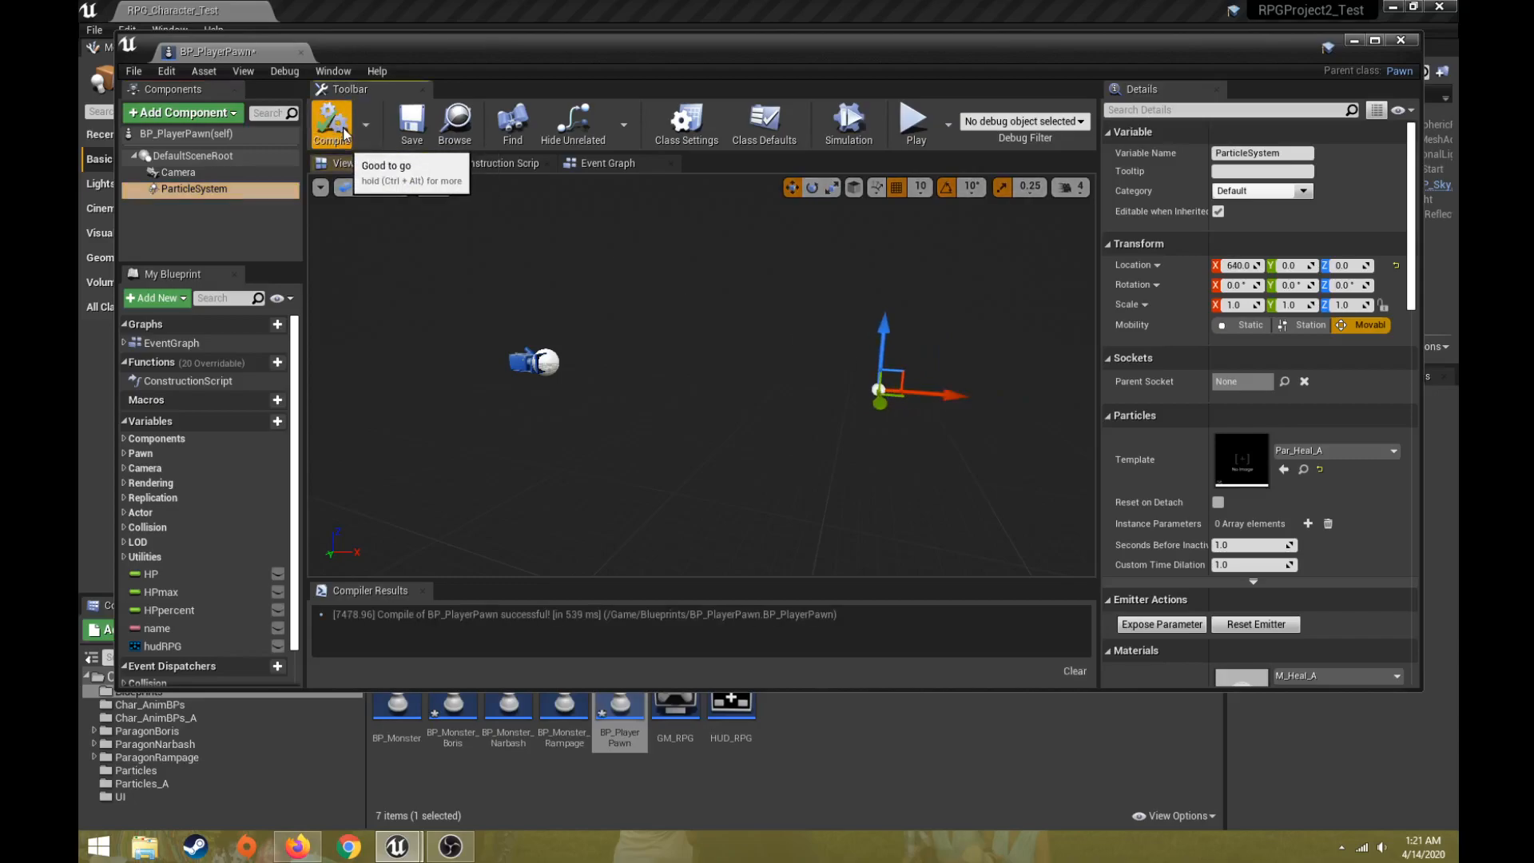
left_click(1399, 38)
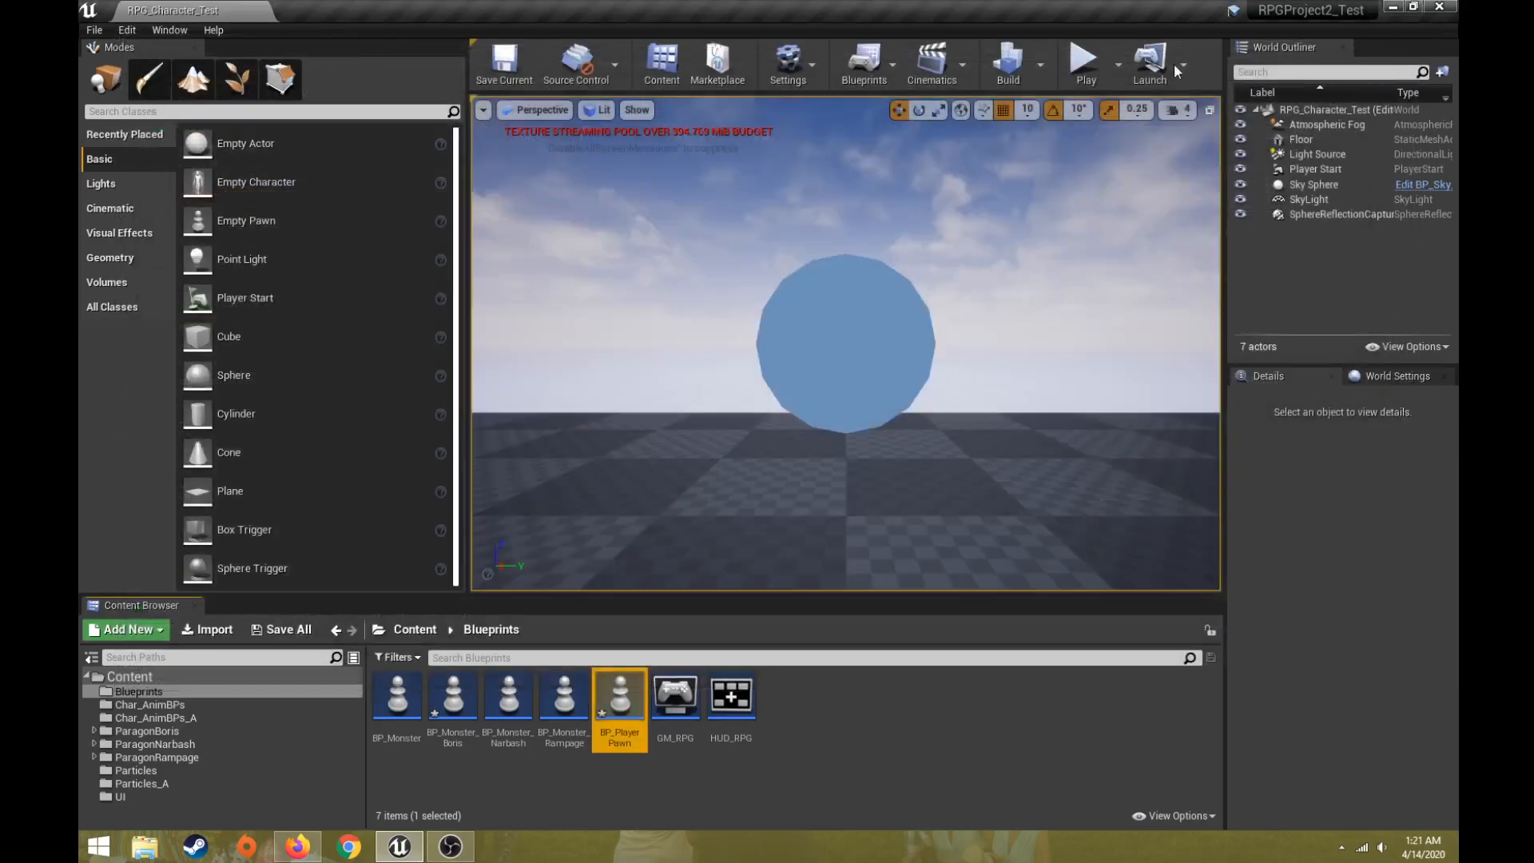
Play-test the battle with one attack and one heal to check the heal effect's new position
left_click(1084, 74)
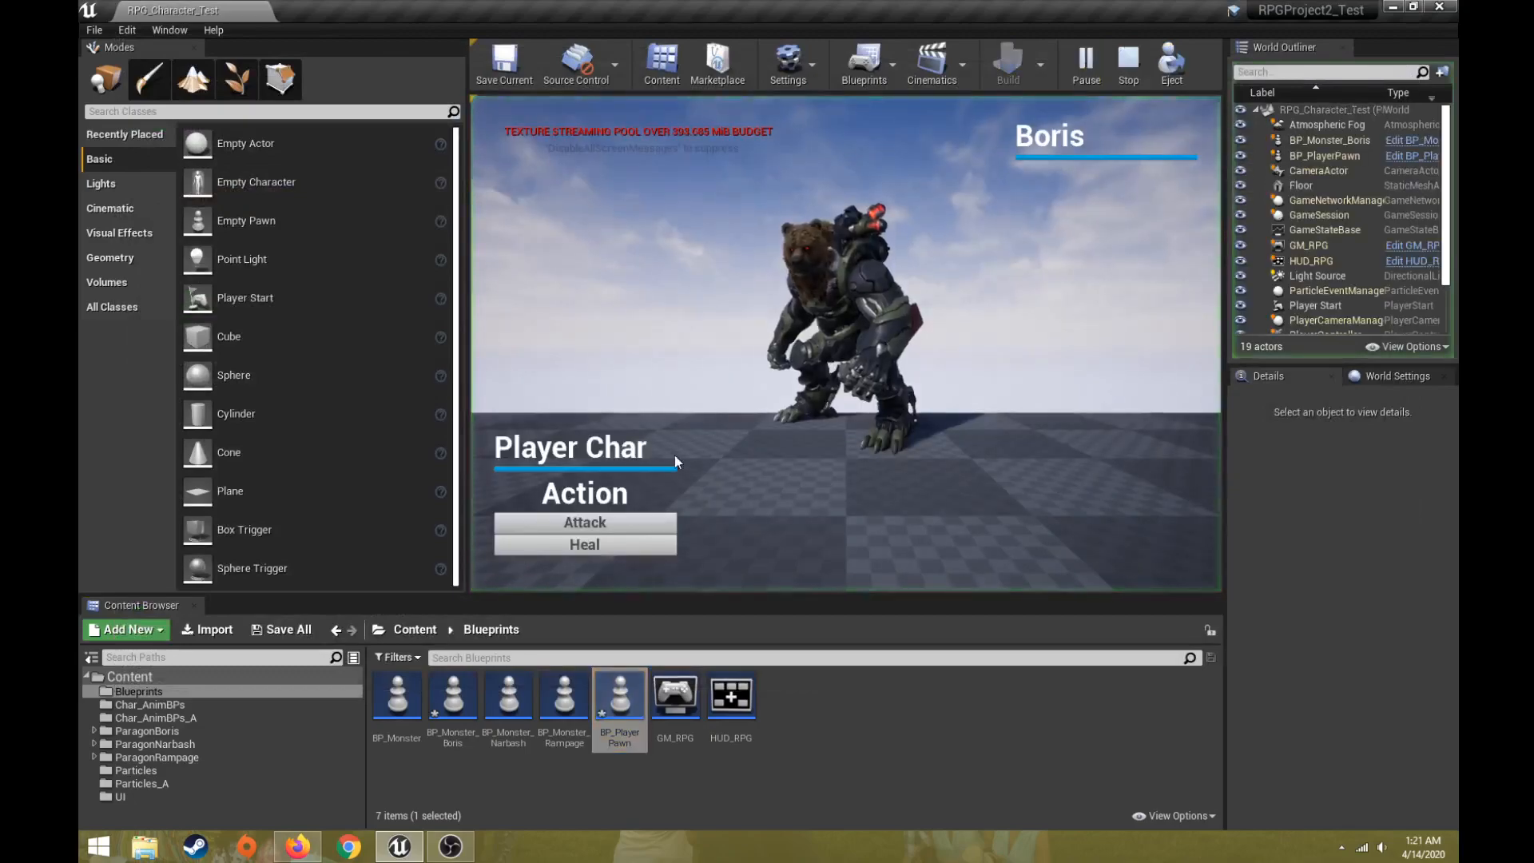
left_click(652, 516)
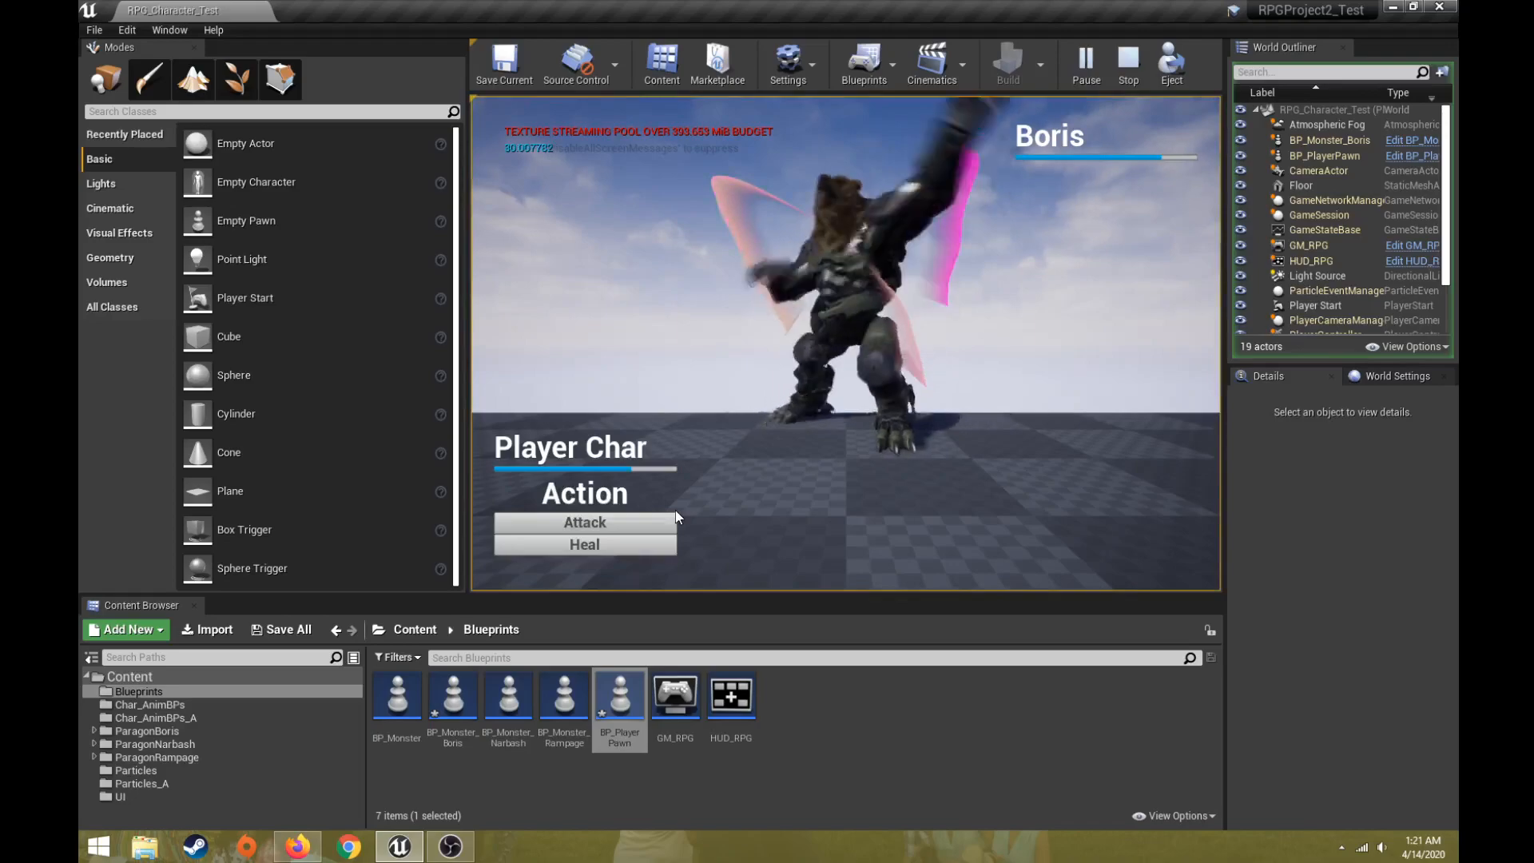
left_click(601, 546)
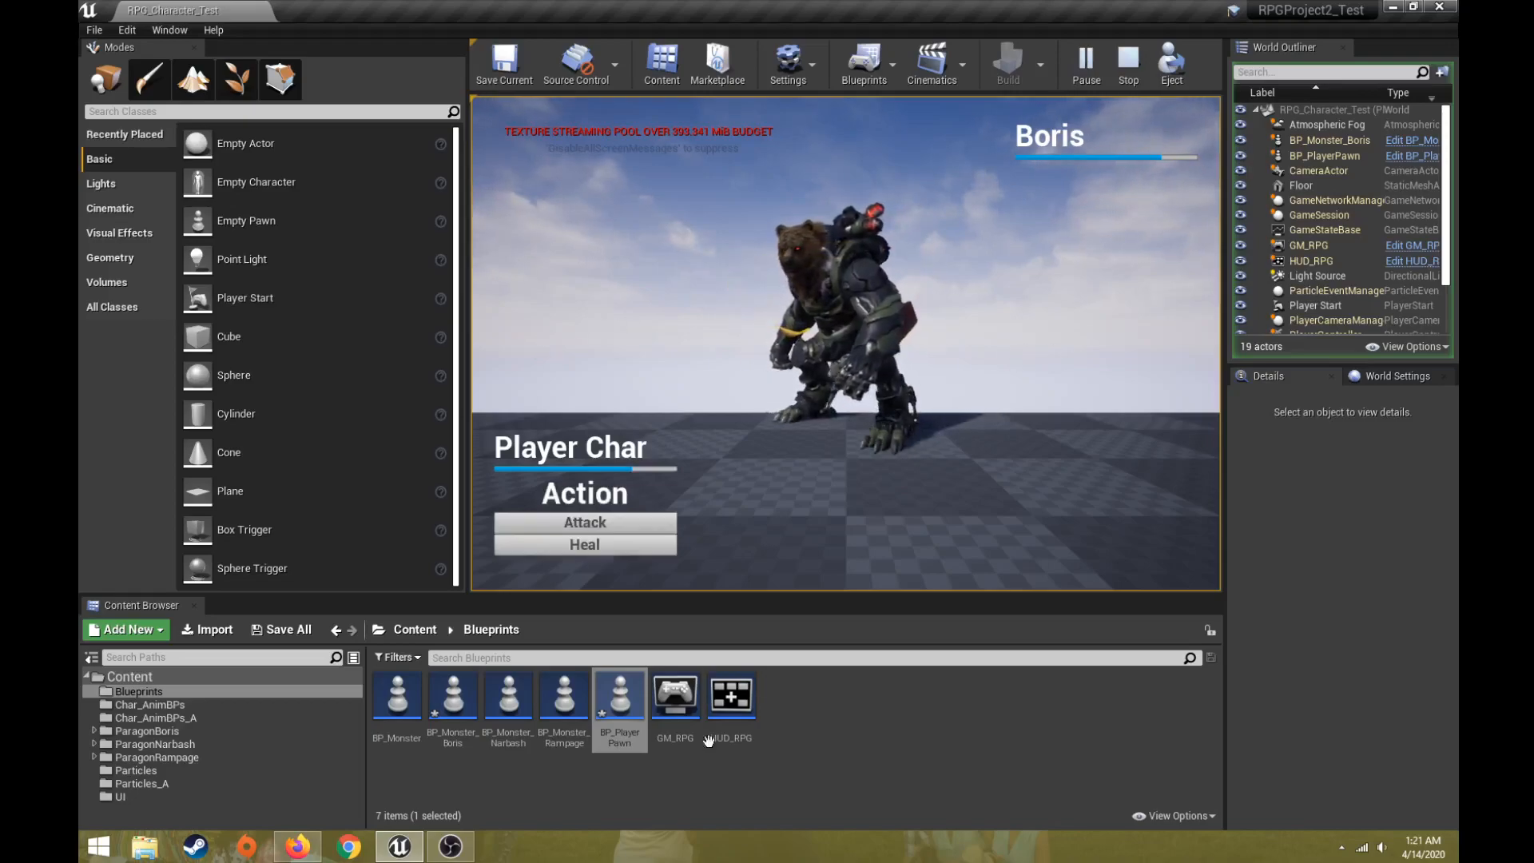
Open Par_Heal_A from the Particles_A folder and set the Cylinder module's Start Radius constant to 500
left_click(142, 783)
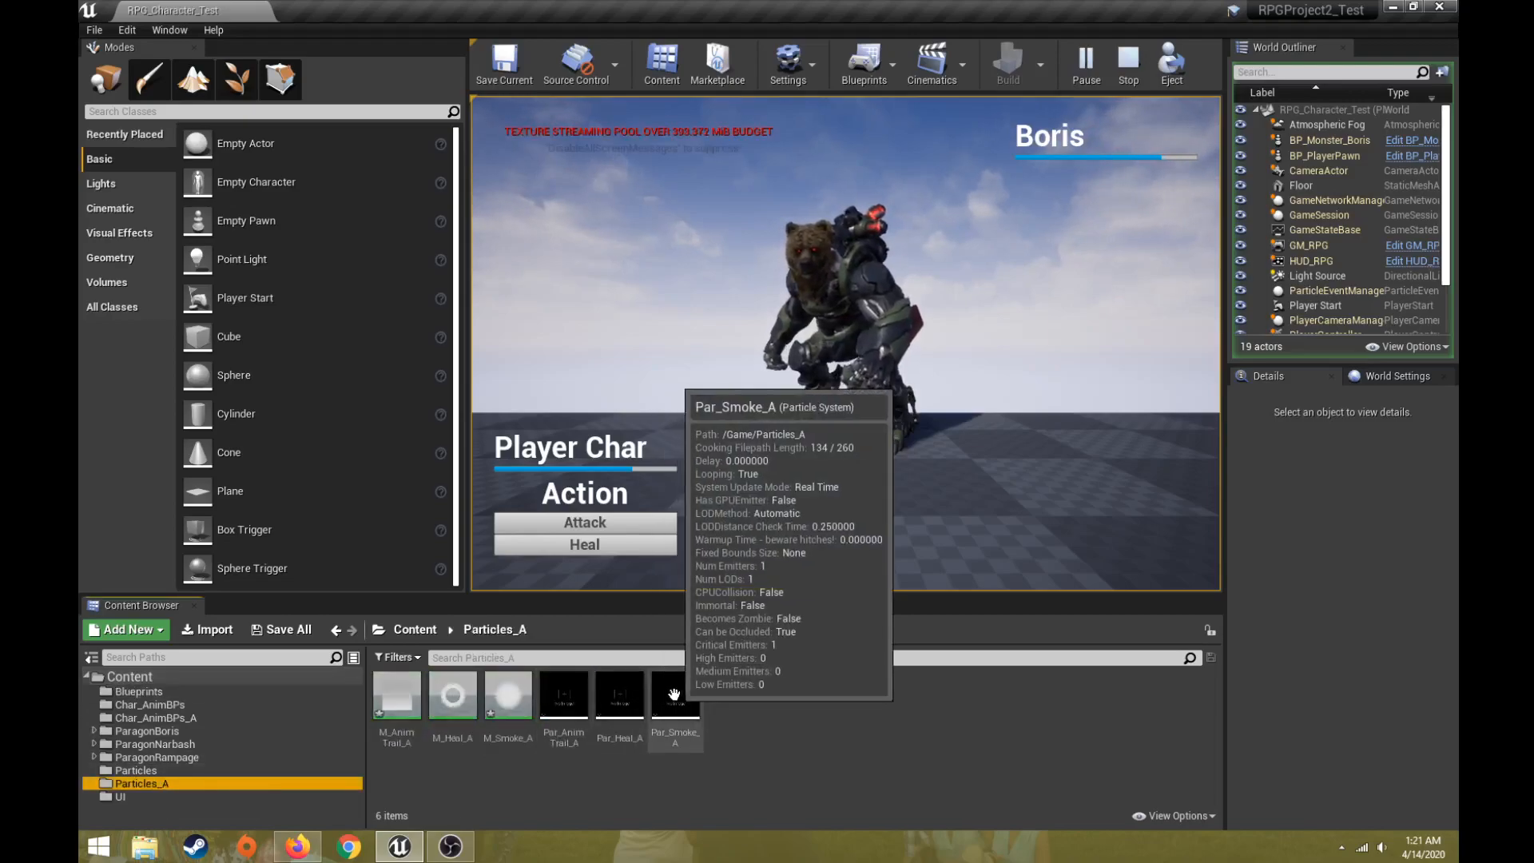
double_click(619, 703)
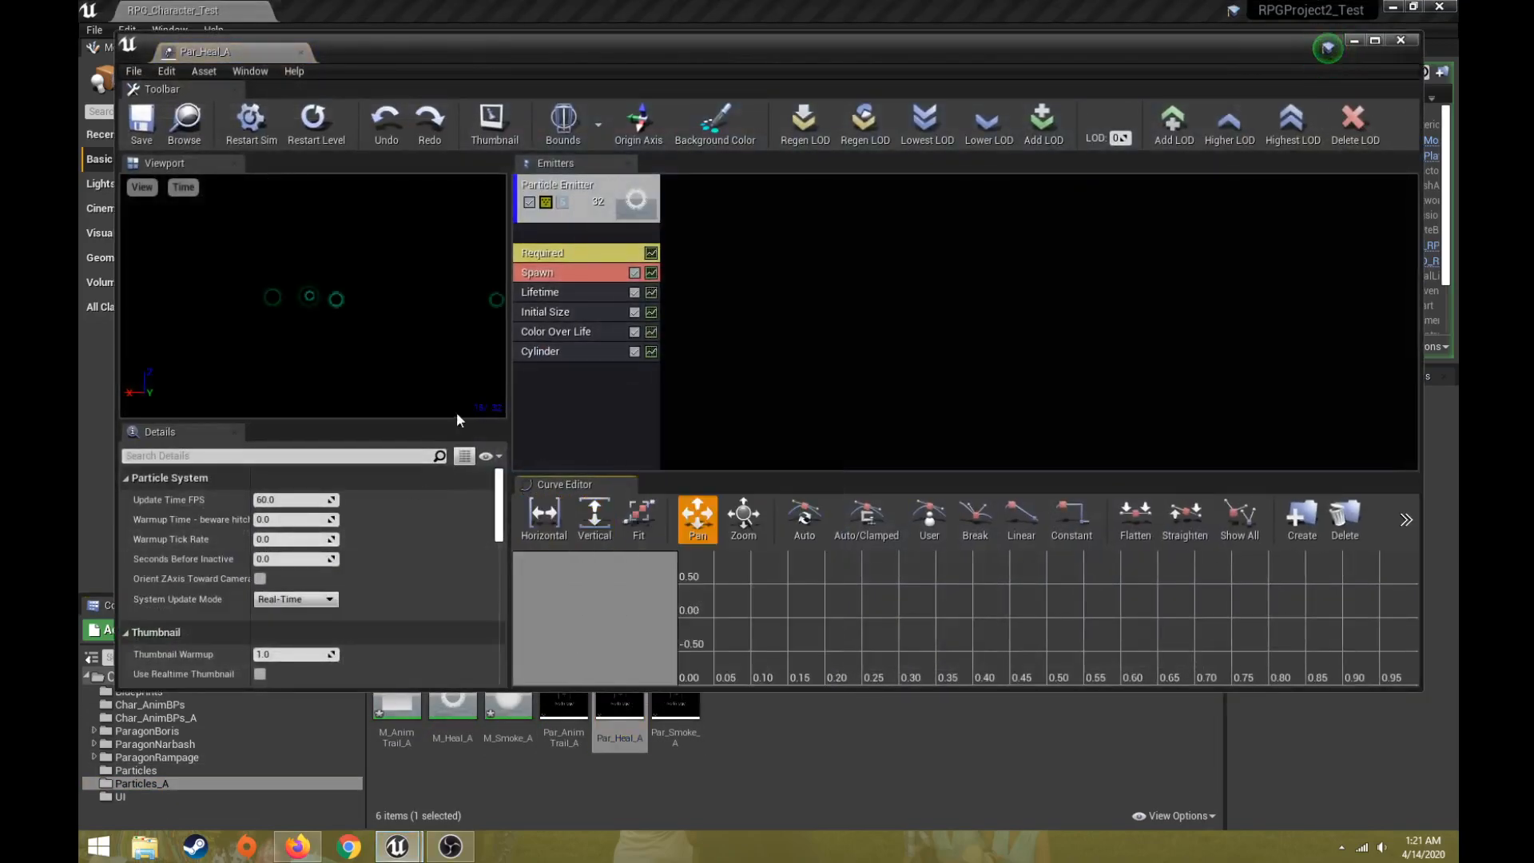
left_click(545, 354)
left_click(309, 556)
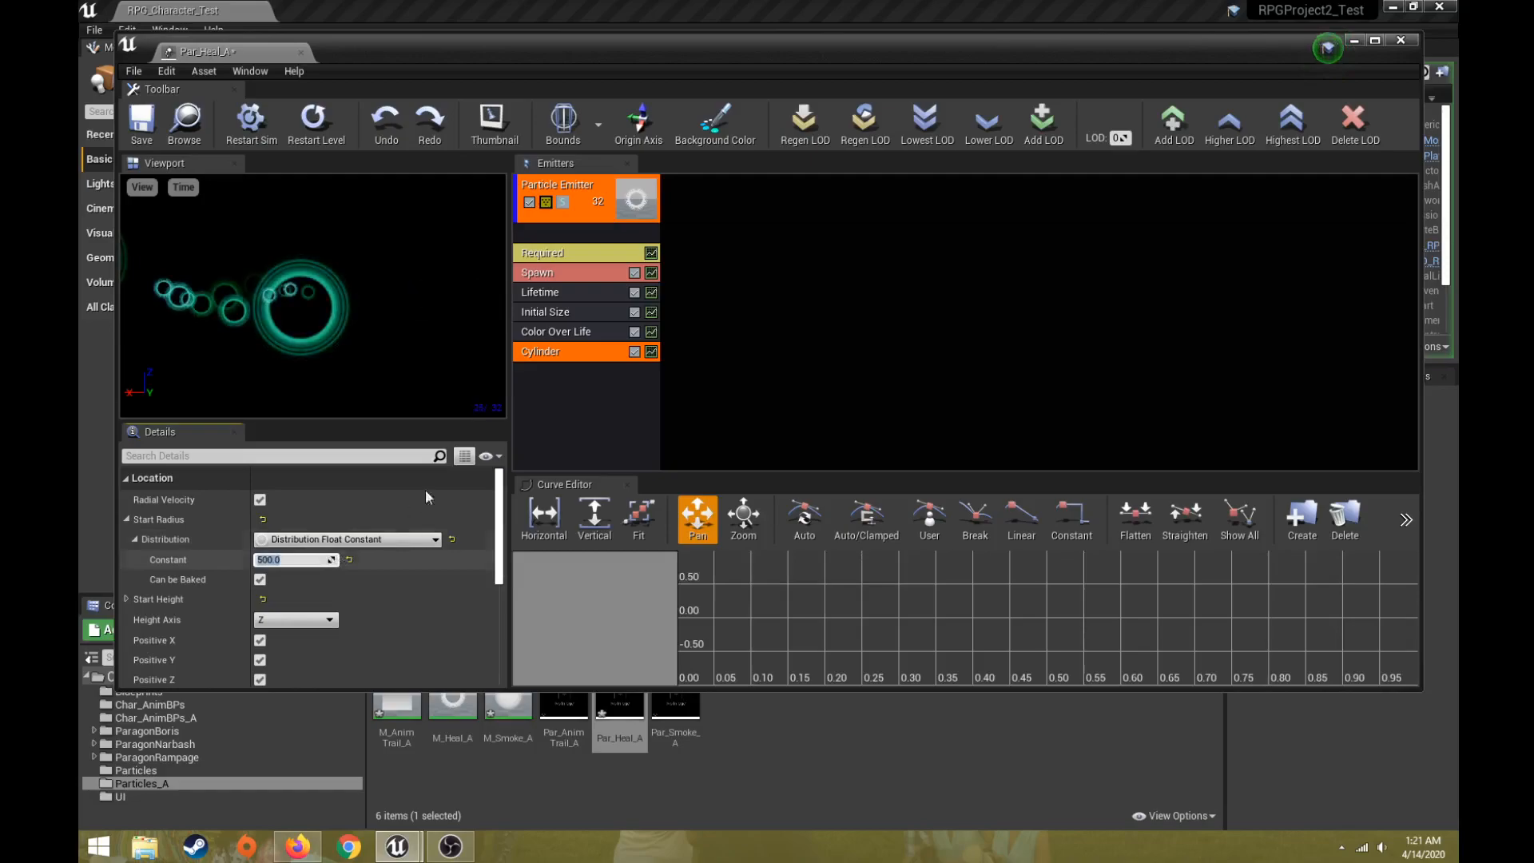
Set the Initial Size module's Start Size Max and Min to 80 on X, Y and Z
left_click(550, 311)
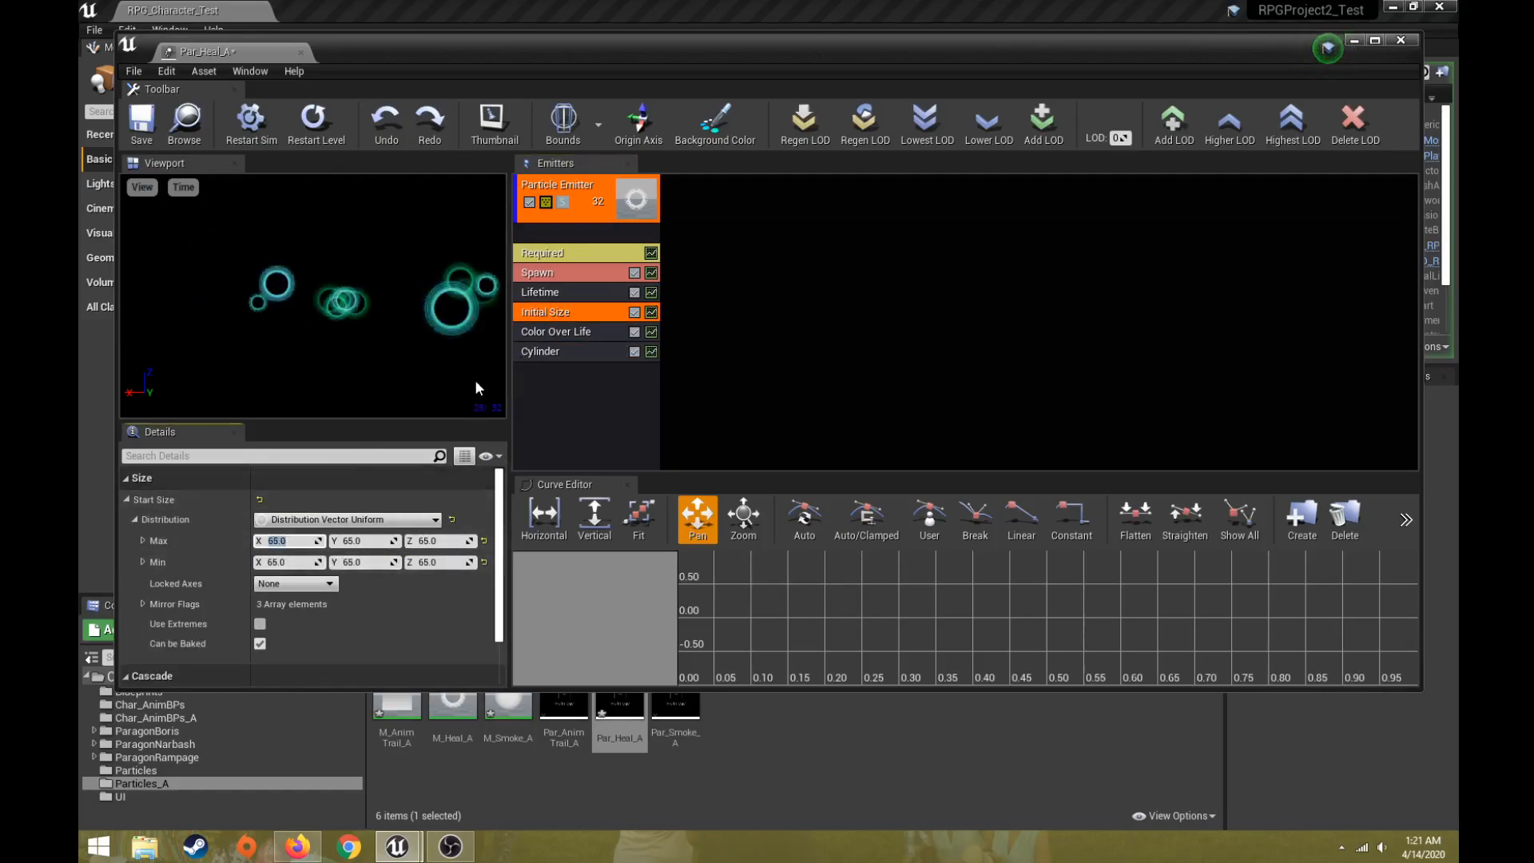
type("80")
key("Tab")
type("80")
key("Tab")
type("80")
key("Tab")
type("80")
key("Tab")
type("80")
key("Tab")
type("80")
key("Return")
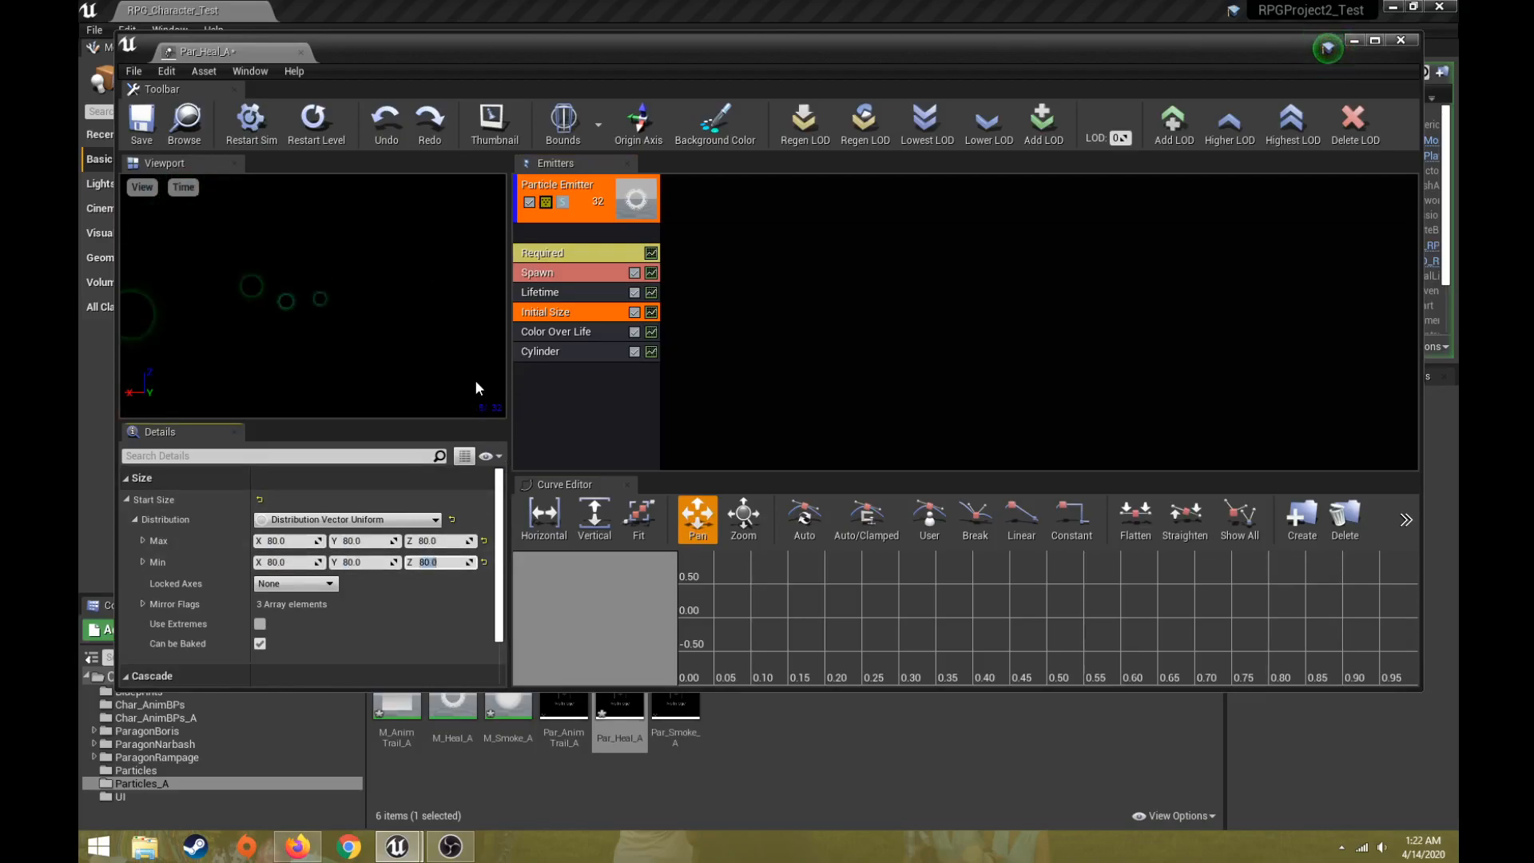
Check the Color Over Life module, save Par_Heal_A and close its editor
left_click(567, 332)
left_click(142, 120)
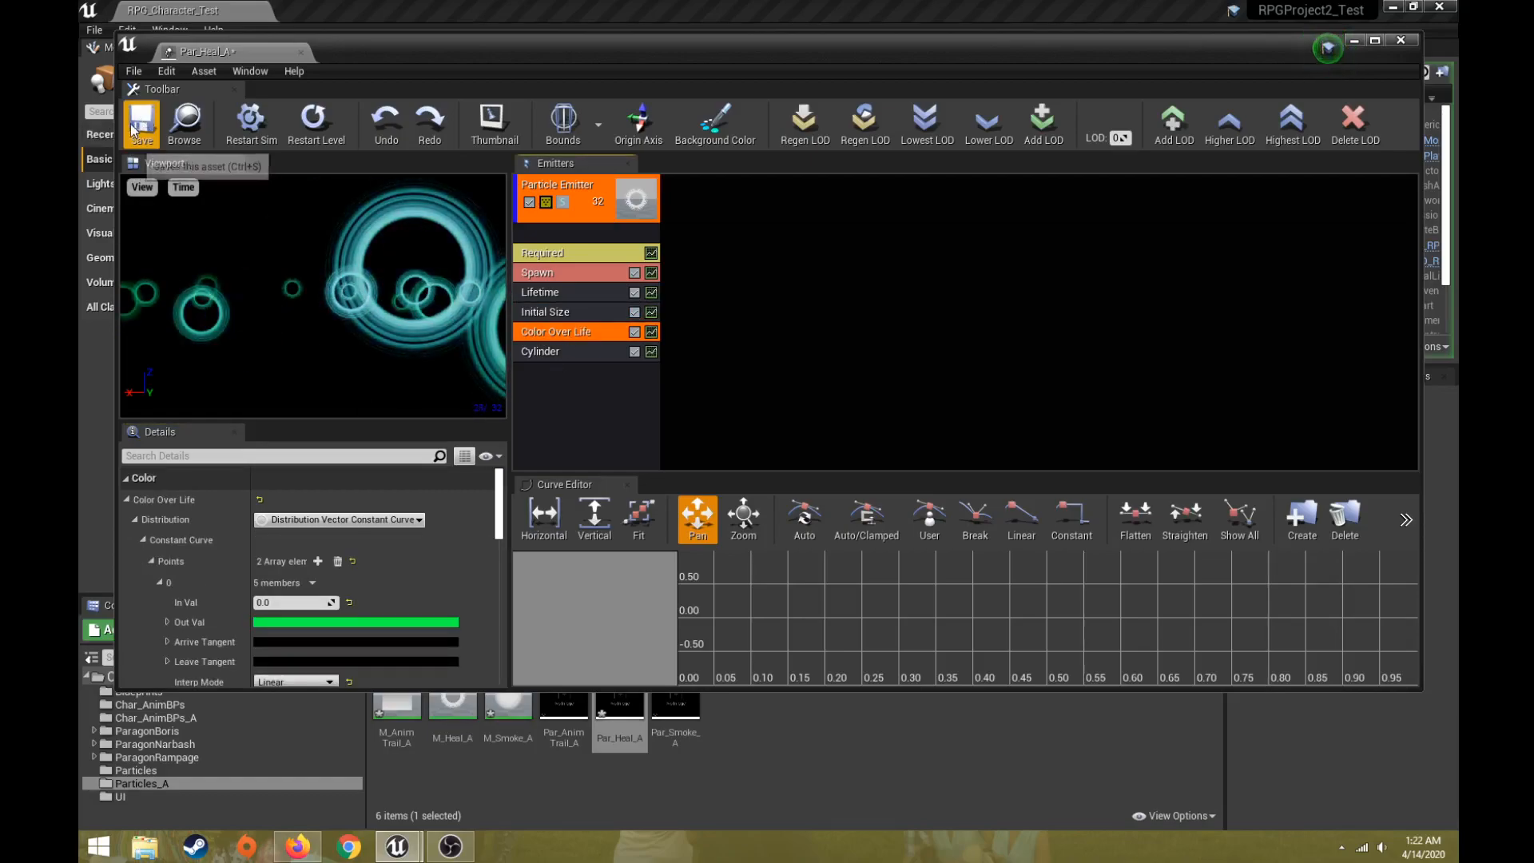
left_click(1412, 41)
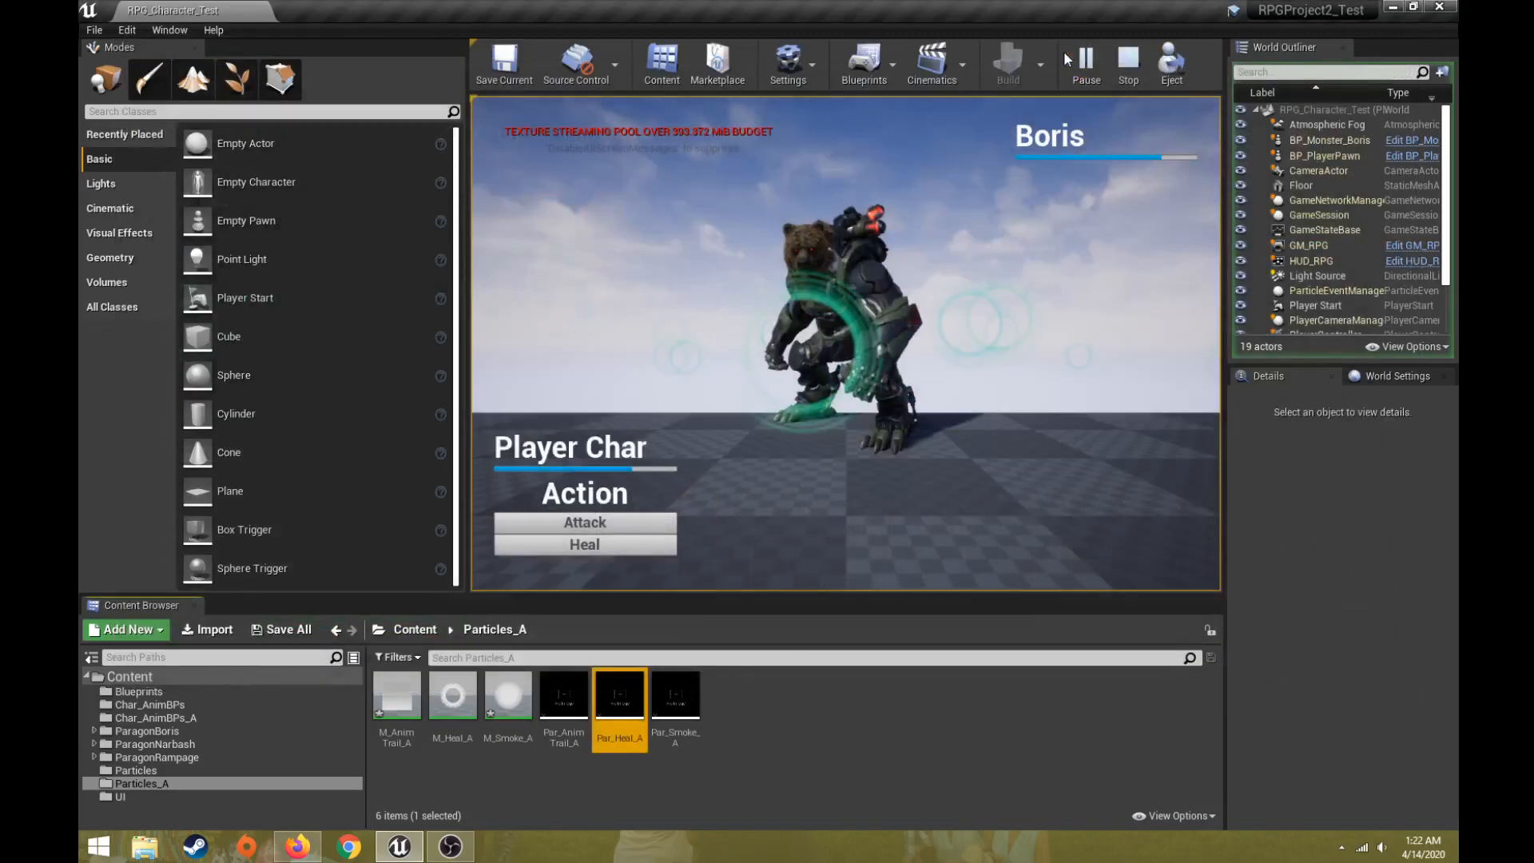
Restart the play test and use Attack followed by Heal twice to check the adjusted heal effect
left_click(1140, 64)
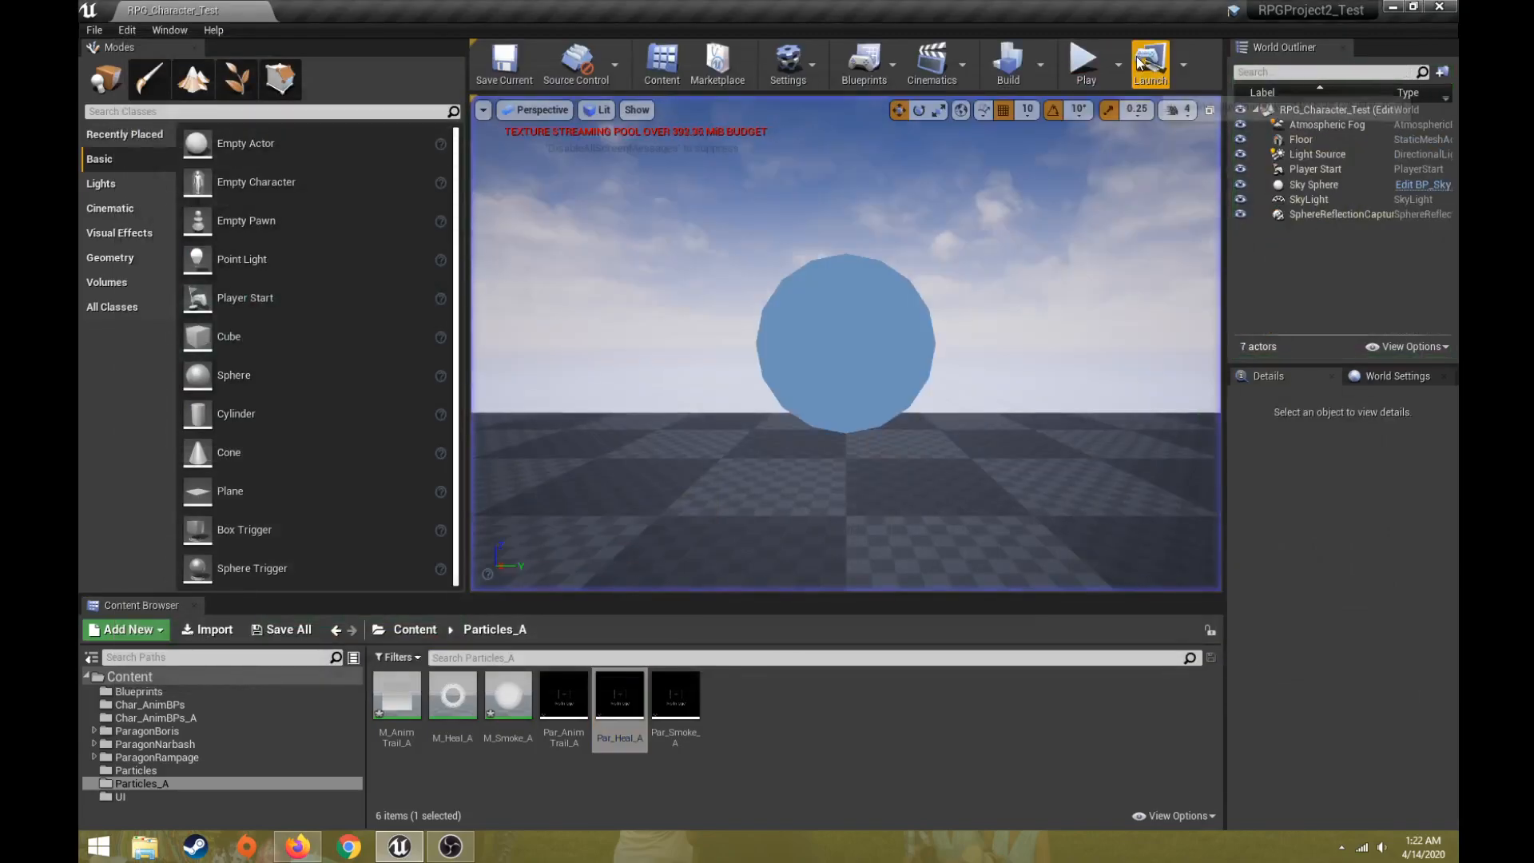
left_click(1072, 72)
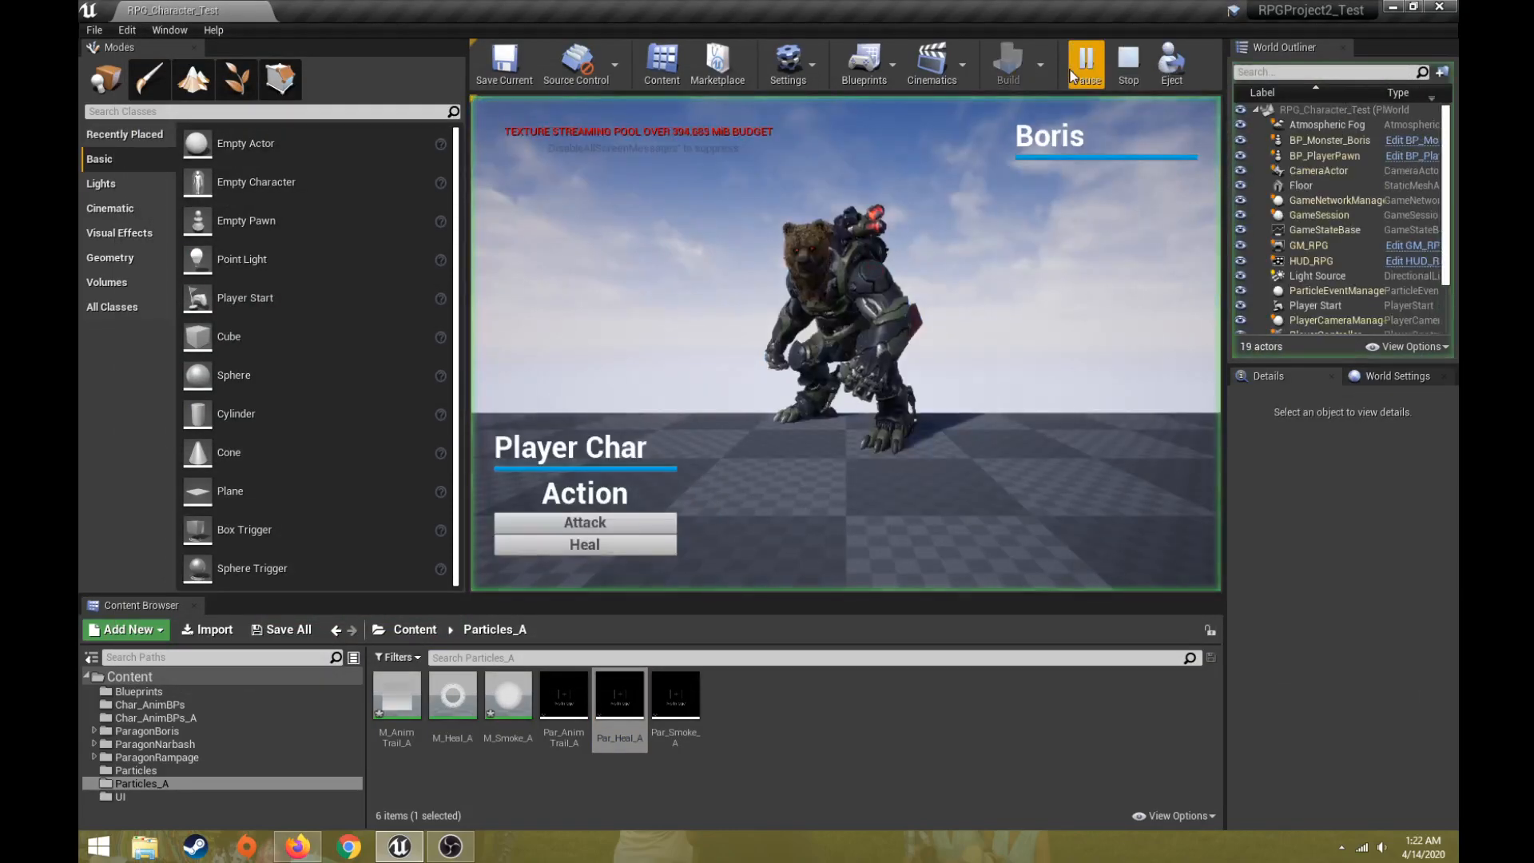
left_click(649, 516)
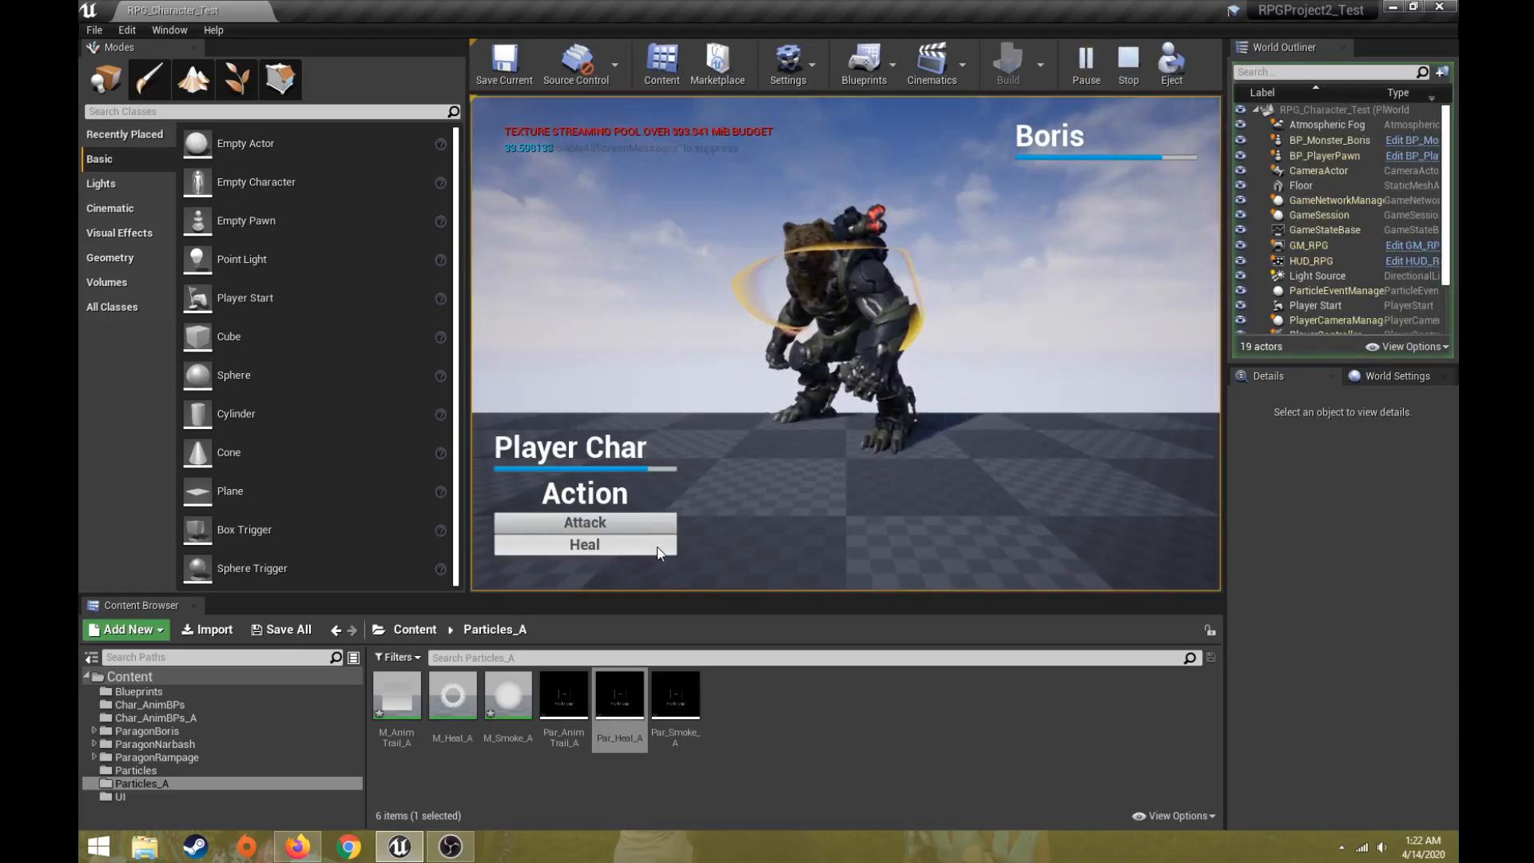
left_click(657, 547)
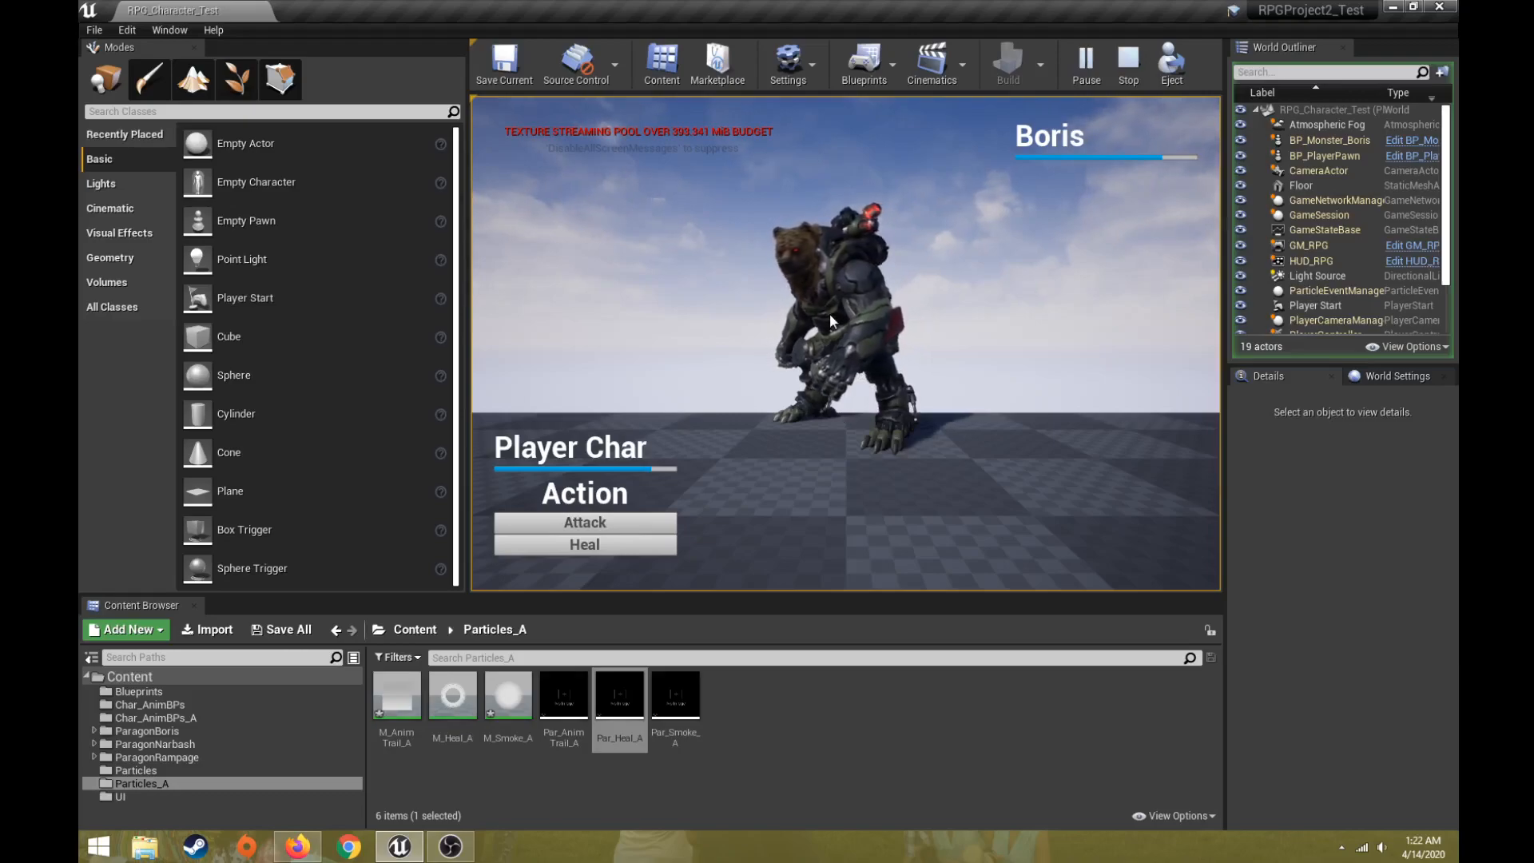
left_click(591, 528)
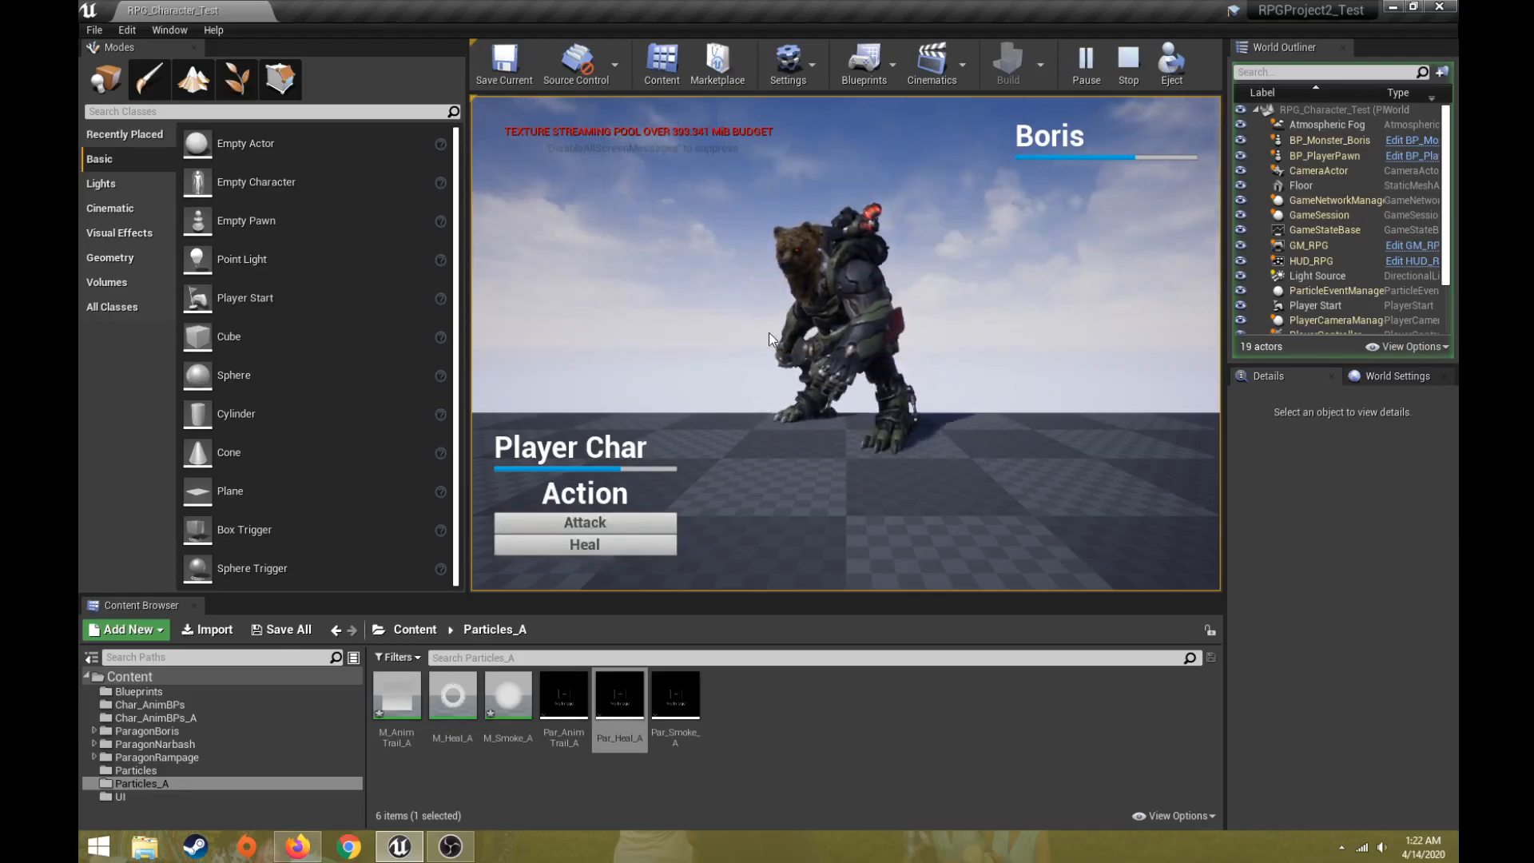
left_click(636, 546)
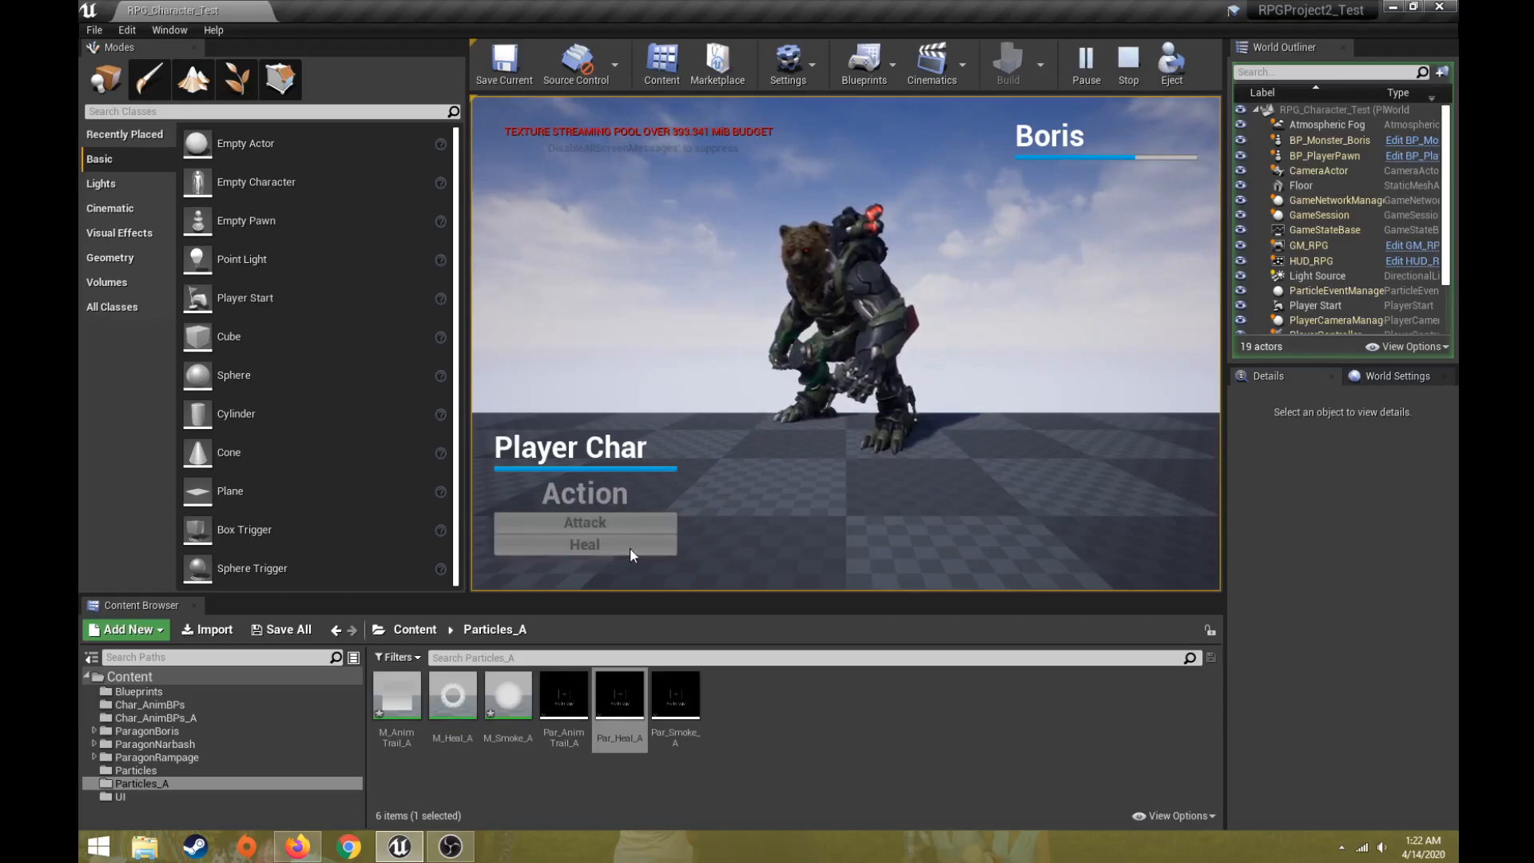